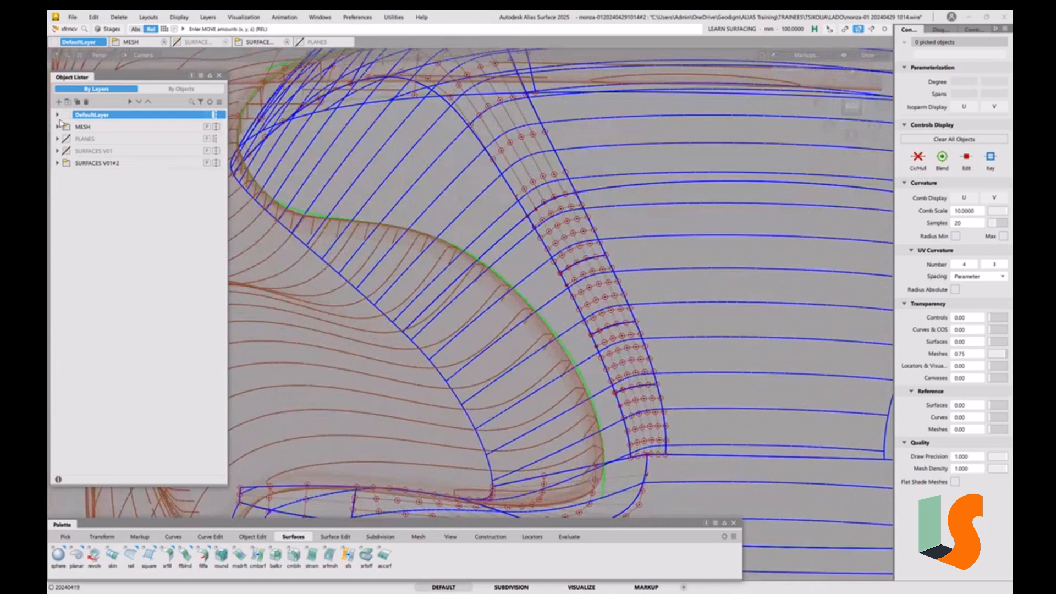
Step: Make the glass house mesh layer in the MESH folder visible
{"action": "left_click", "coordinate": [57, 127]}
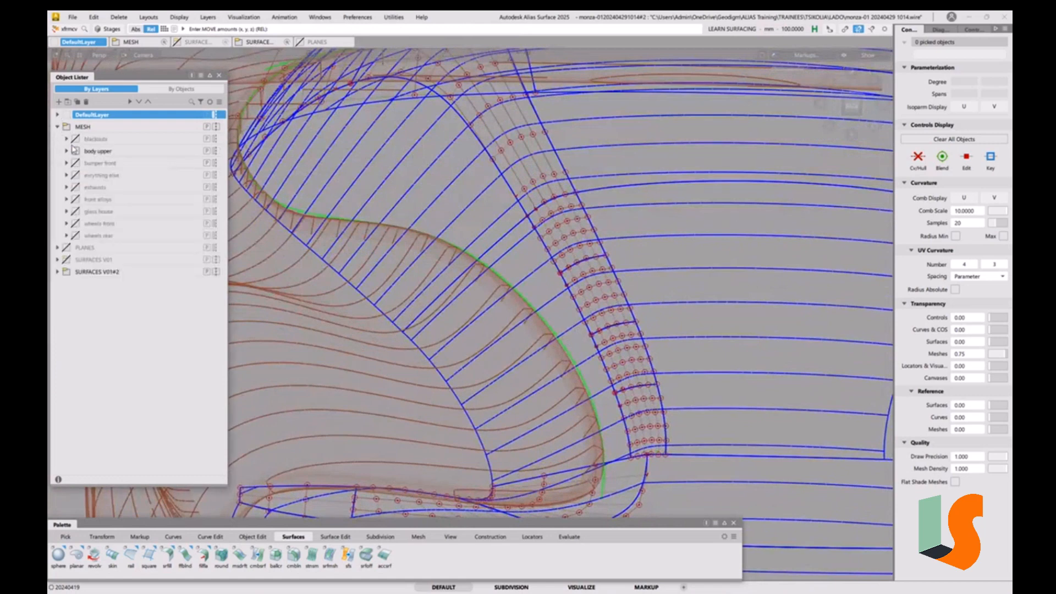
{"action": "left_click", "coordinate": [76, 212]}
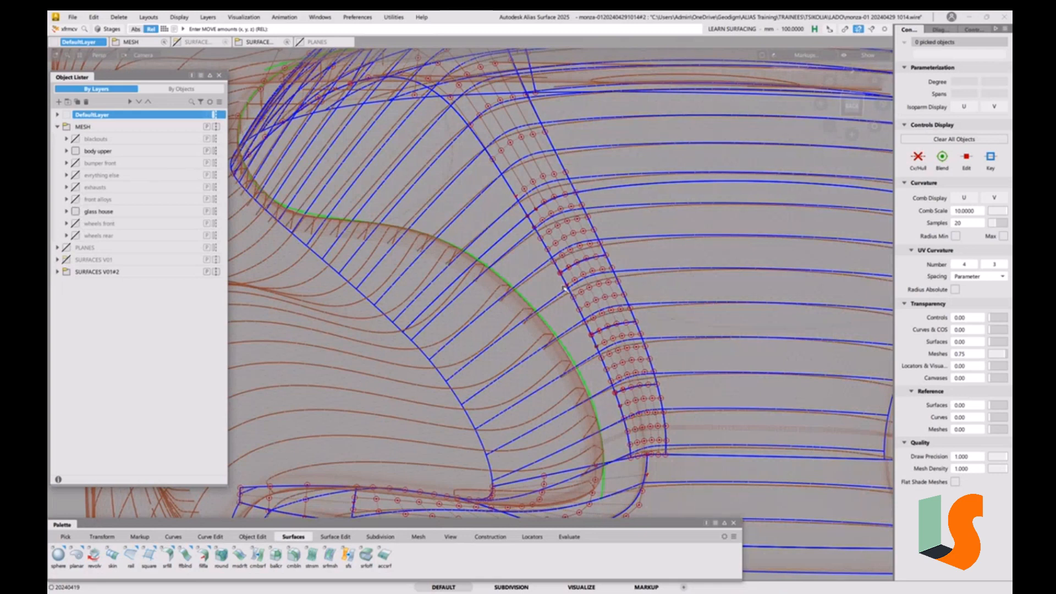
Step: Examine how the surfaces follow the mesh sections around the green curve and the fillet strip
{"action": "scroll", "coordinate": [552, 285], "scroll_direction": "up", "scroll_amount": 5}
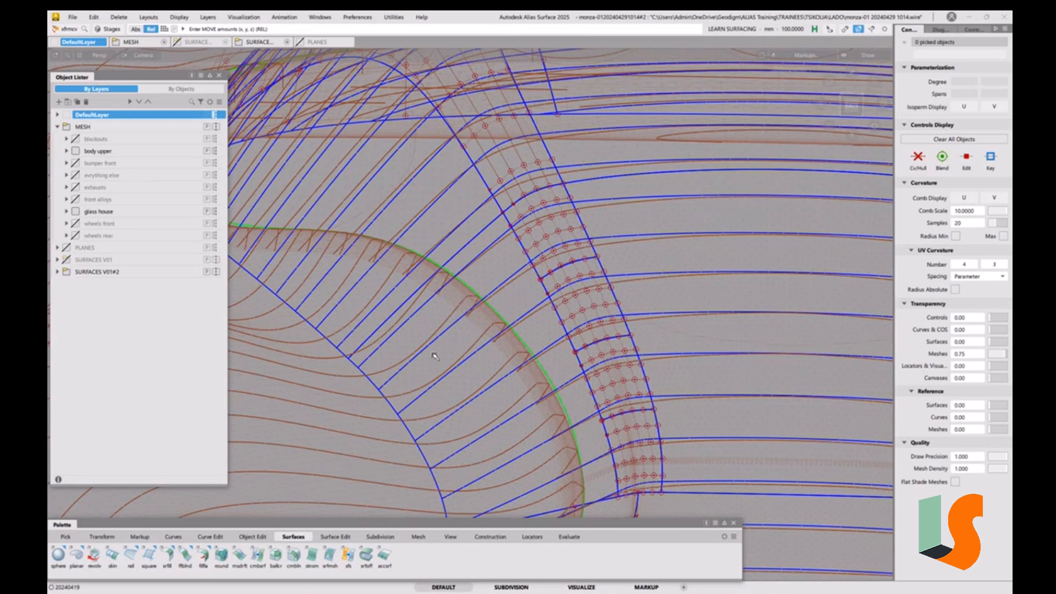
{"action": "key", "text": "shift+alt"}
{"action": "left_click_drag", "start_coordinate": [421, 261], "coordinate": [454, 294], "text": "alt+shift"}
{"action": "right_click_drag", "start_coordinate": [470, 299], "coordinate": [463, 279], "text": "alt+shift"}
{"action": "middle_click_drag", "start_coordinate": [464, 280], "coordinate": [516, 285], "text": "alt+shift"}
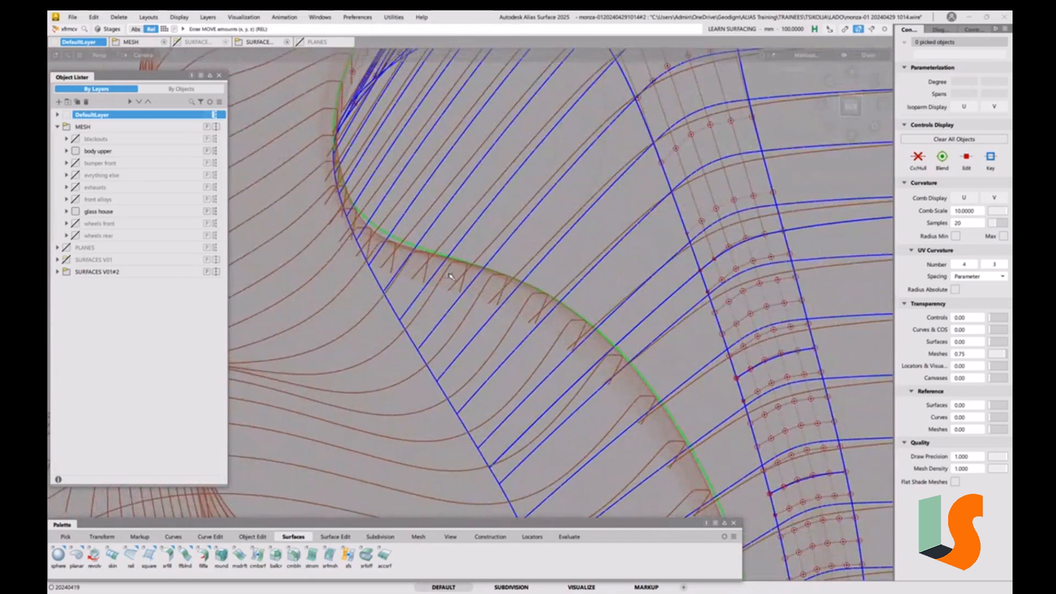
{"action": "left_click_drag", "start_coordinate": [450, 276], "coordinate": [583, 283], "text": "alt+shift"}
{"action": "right_click_drag", "start_coordinate": [583, 283], "coordinate": [683, 285], "text": "alt+shift"}
{"action": "left_click_drag", "start_coordinate": [683, 285], "coordinate": [438, 240], "text": "alt+shift"}
{"action": "middle_click_drag", "start_coordinate": [438, 240], "coordinate": [503, 286], "text": "alt+shift"}
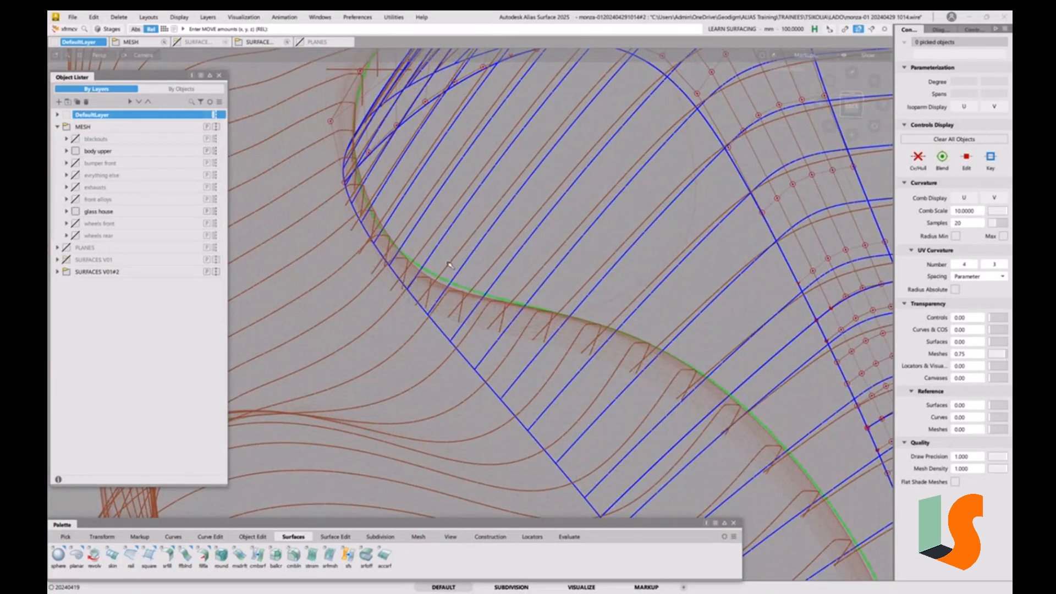
{"action": "left_click_drag", "start_coordinate": [449, 265], "coordinate": [552, 287], "text": "alt+shift"}
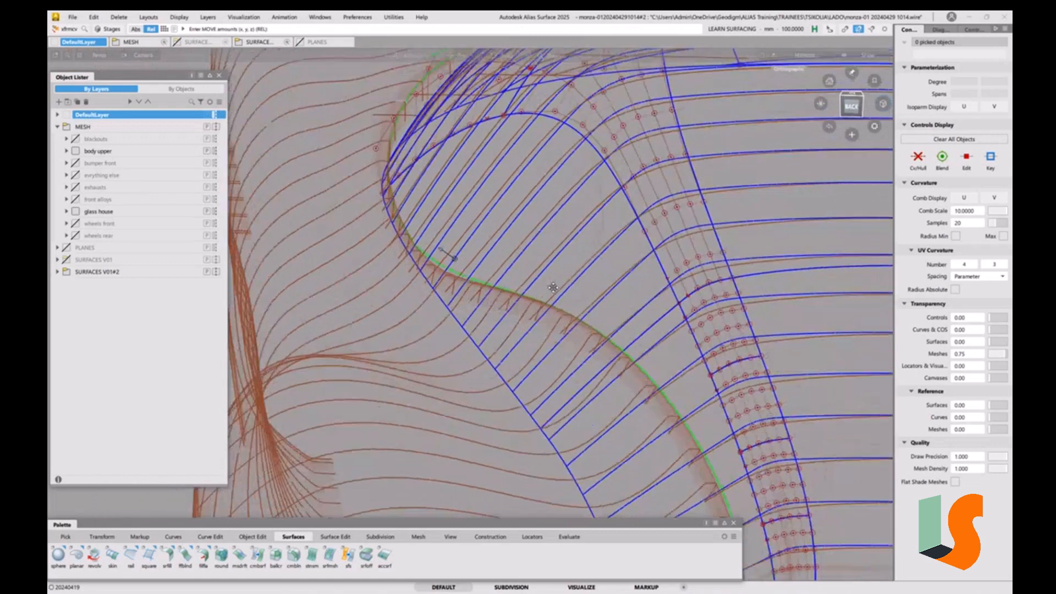
{"action": "middle_click_drag", "start_coordinate": [553, 287], "coordinate": [456, 181], "text": "alt+shift"}
{"action": "right_click_drag", "start_coordinate": [457, 248], "coordinate": [528, 272], "text": "alt+shift"}
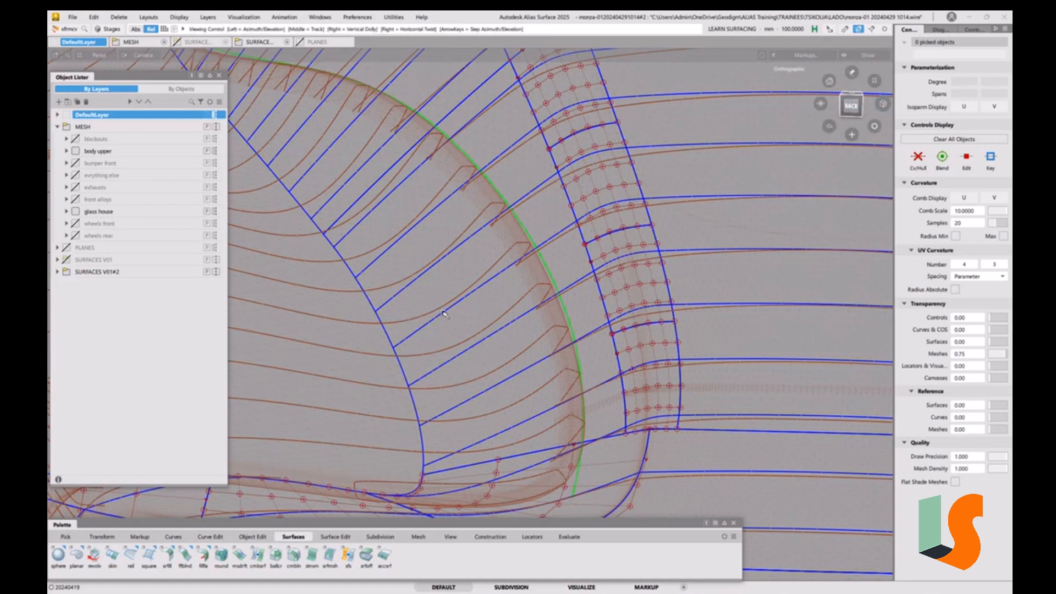
{"action": "left_click_drag", "start_coordinate": [440, 314], "coordinate": [450, 353], "text": "alt+shift"}
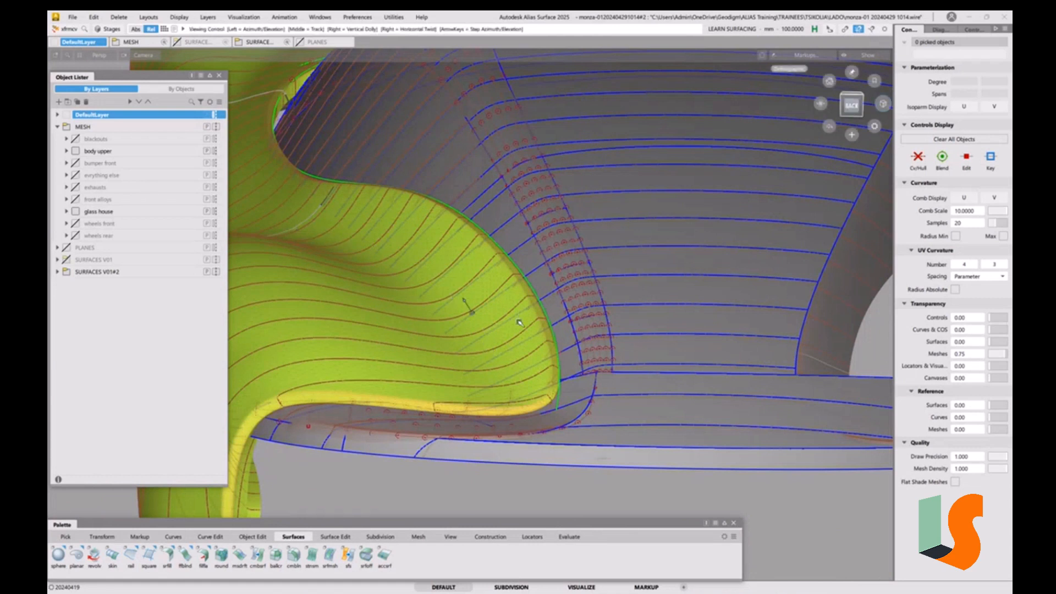
Step: Compare the fillet strip and its neighbouring surfaces with the body and glass house meshes from several angles in wireframe
{"action": "right_click_drag", "start_coordinate": [519, 317], "coordinate": [519, 301], "text": "alt+shift"}
{"action": "key", "text": "F10"}
{"action": "left_click_drag", "start_coordinate": [513, 310], "coordinate": [547, 380], "text": "alt+shift"}
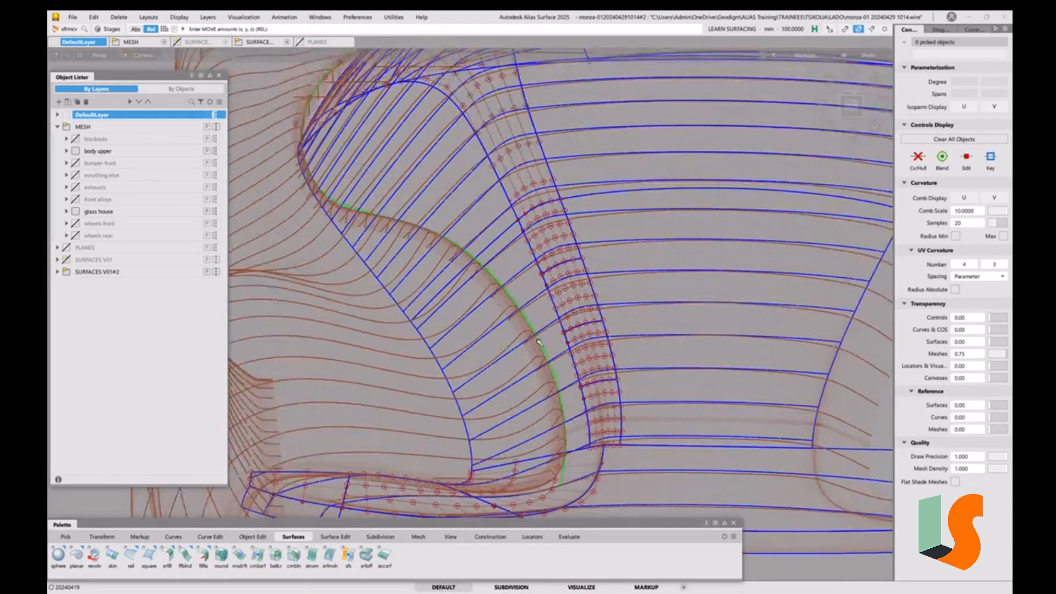
{"action": "mouse_move", "coordinate": [478, 365]}
{"action": "left_mouse_down", "text": "alt+shift"}
{"action": "mouse_move", "coordinate": [567, 332]}
{"action": "mouse_move", "coordinate": [569, 314]}
{"action": "mouse_move", "coordinate": [549, 314]}
{"action": "mouse_move", "coordinate": [539, 340]}
{"action": "mouse_move", "coordinate": [562, 329]}
{"action": "left_mouse_up", "text": "alt+shift"}
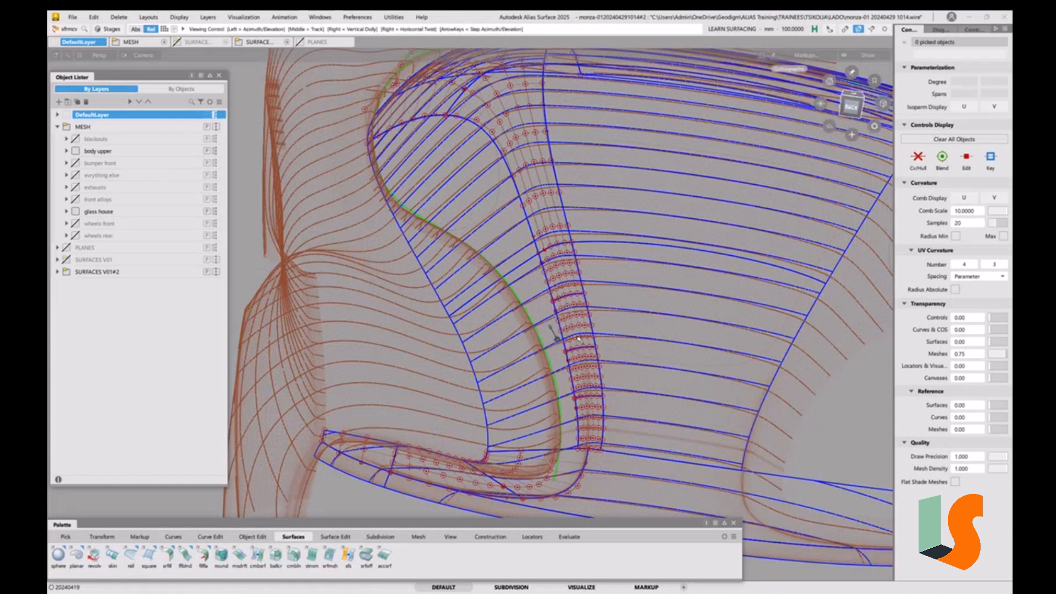
{"action": "left_click_drag", "start_coordinate": [550, 335], "coordinate": [555, 381], "text": "alt+shift"}
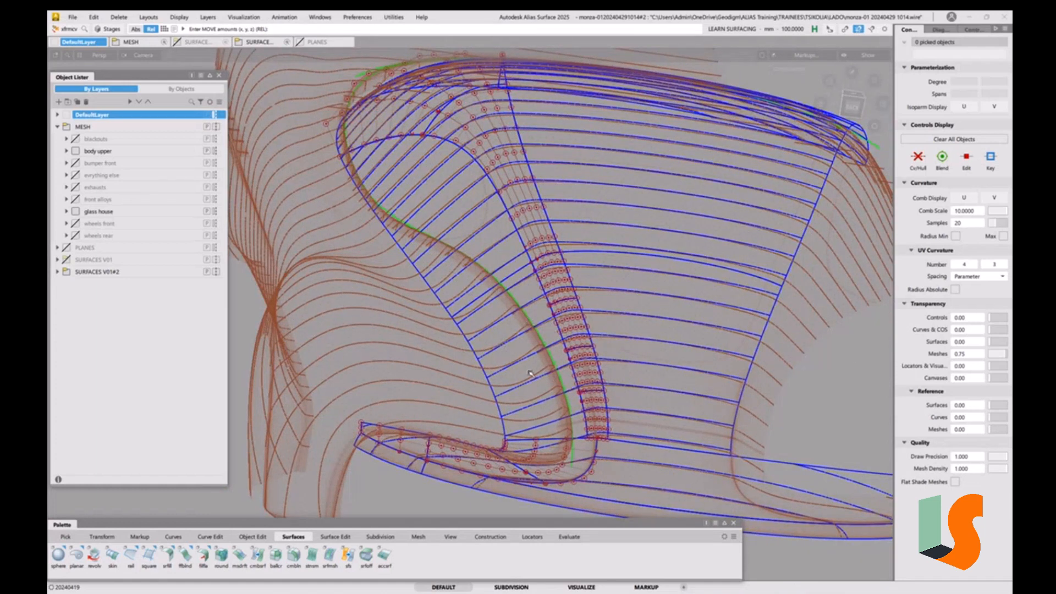
{"action": "left_click_drag", "start_coordinate": [536, 375], "coordinate": [512, 377], "text": "alt+shift"}
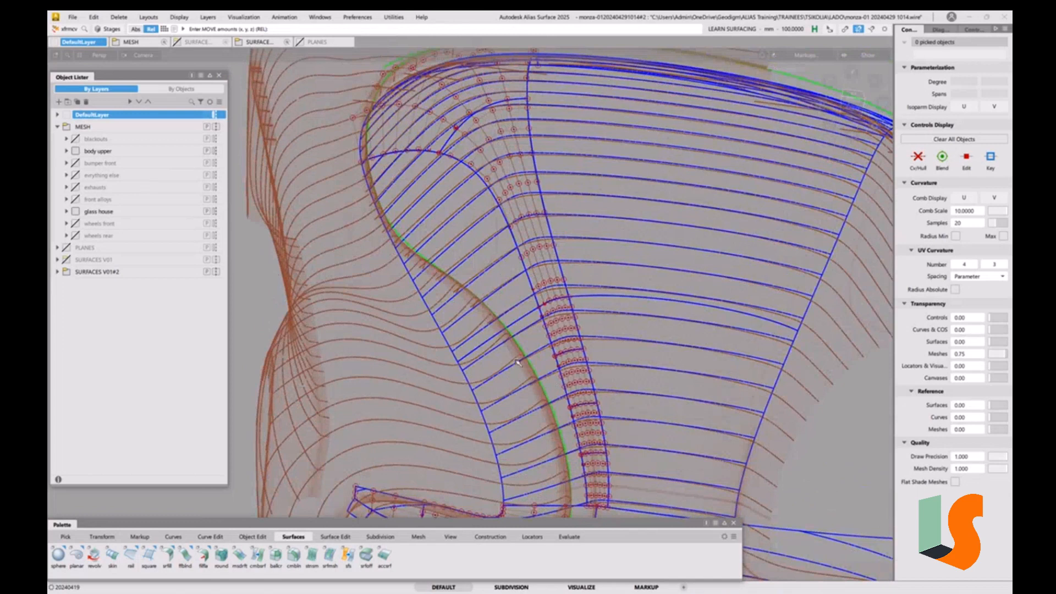
{"action": "left_click_drag", "start_coordinate": [510, 407], "coordinate": [498, 328], "text": "alt+shift"}
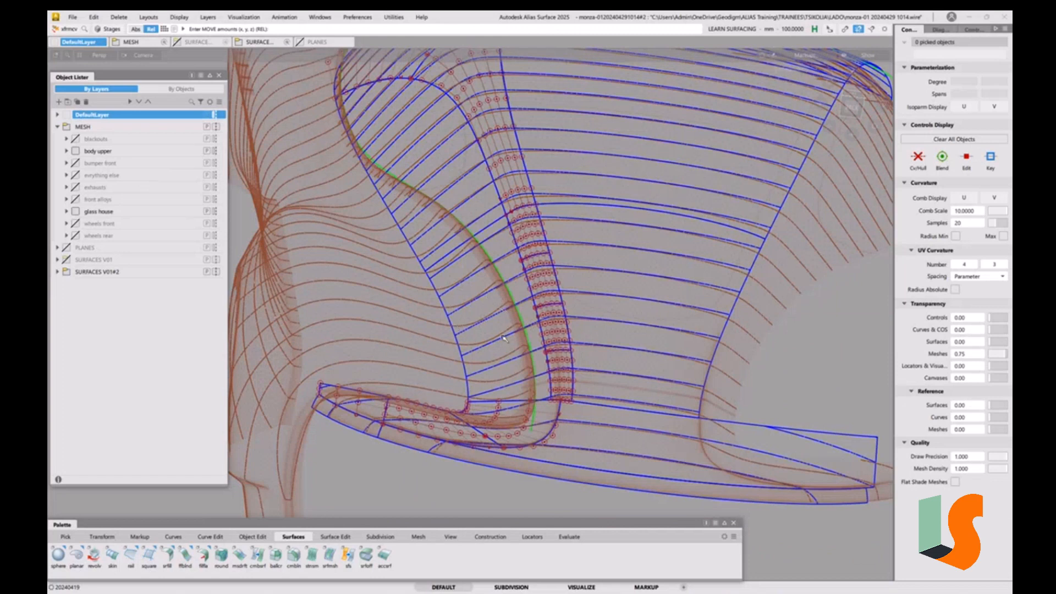
{"action": "mouse_move", "coordinate": [503, 339]}
{"action": "left_mouse_down", "text": "alt+shift"}
{"action": "mouse_move", "coordinate": [468, 333]}
{"action": "mouse_move", "coordinate": [479, 333]}
{"action": "mouse_move", "coordinate": [480, 379]}
{"action": "mouse_move", "coordinate": [506, 350]}
{"action": "mouse_move", "coordinate": [551, 355]}
{"action": "mouse_move", "coordinate": [498, 332]}
{"action": "left_mouse_up", "text": "alt+shift"}
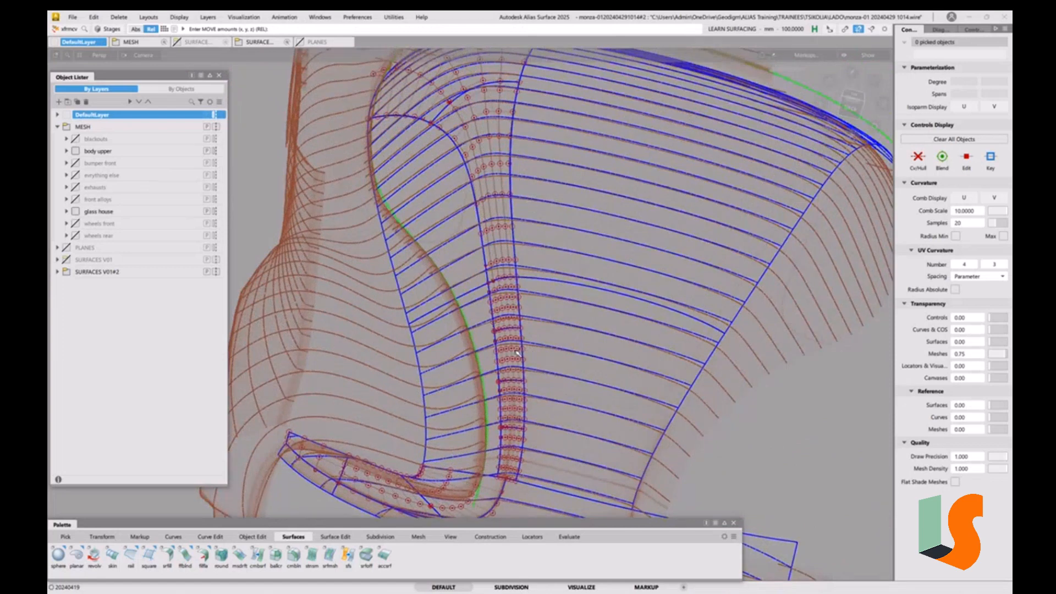
{"action": "mouse_move", "coordinate": [518, 364]}
{"action": "right_mouse_down", "text": "alt+shift"}
{"action": "mouse_move", "coordinate": [511, 357]}
{"action": "mouse_move", "coordinate": [542, 359]}
{"action": "right_mouse_up", "text": "alt+shift"}
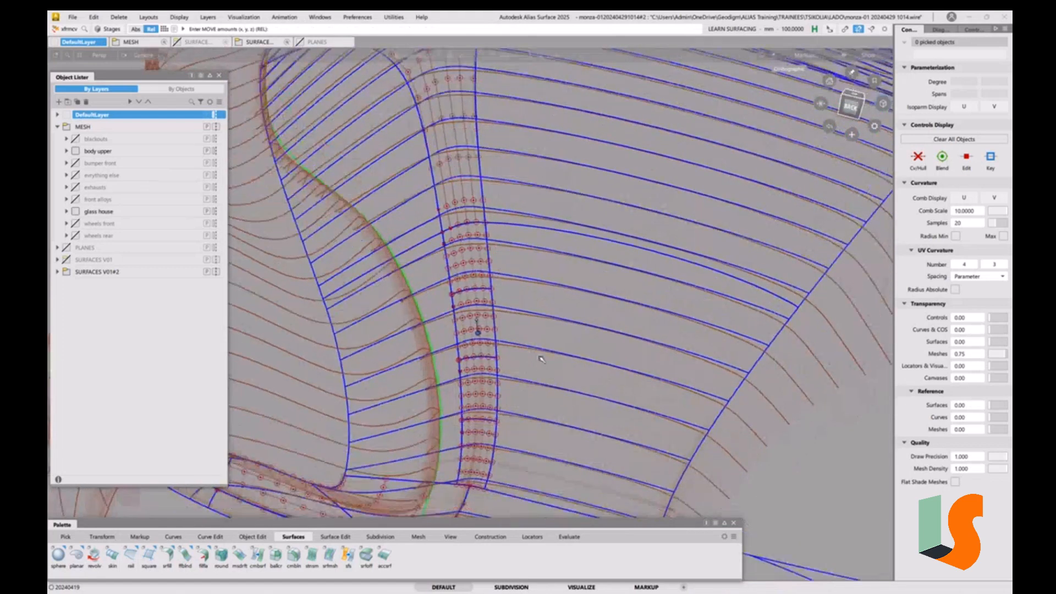
{"action": "left_click_drag", "start_coordinate": [541, 359], "coordinate": [538, 325], "text": "alt+shift"}
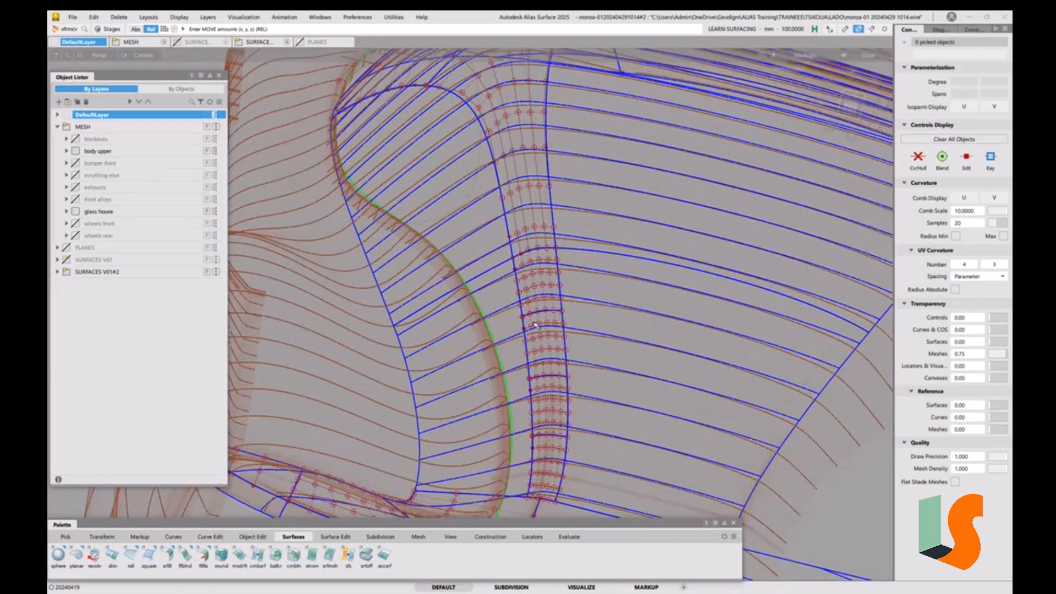
{"action": "key", "text": "shift+alt"}
{"action": "left_click_drag", "start_coordinate": [529, 297], "coordinate": [530, 297], "text": "alt+shift"}
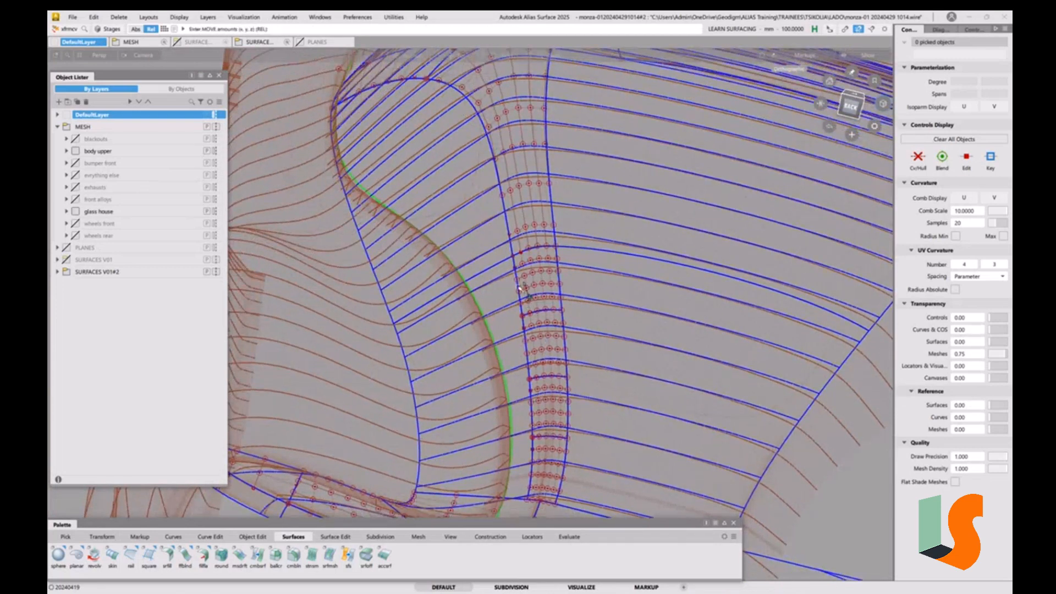
{"action": "right_click_drag", "start_coordinate": [530, 297], "coordinate": [513, 308], "text": "alt+shift"}
{"action": "left_click_drag", "start_coordinate": [513, 308], "coordinate": [542, 336], "text": "alt+shift"}
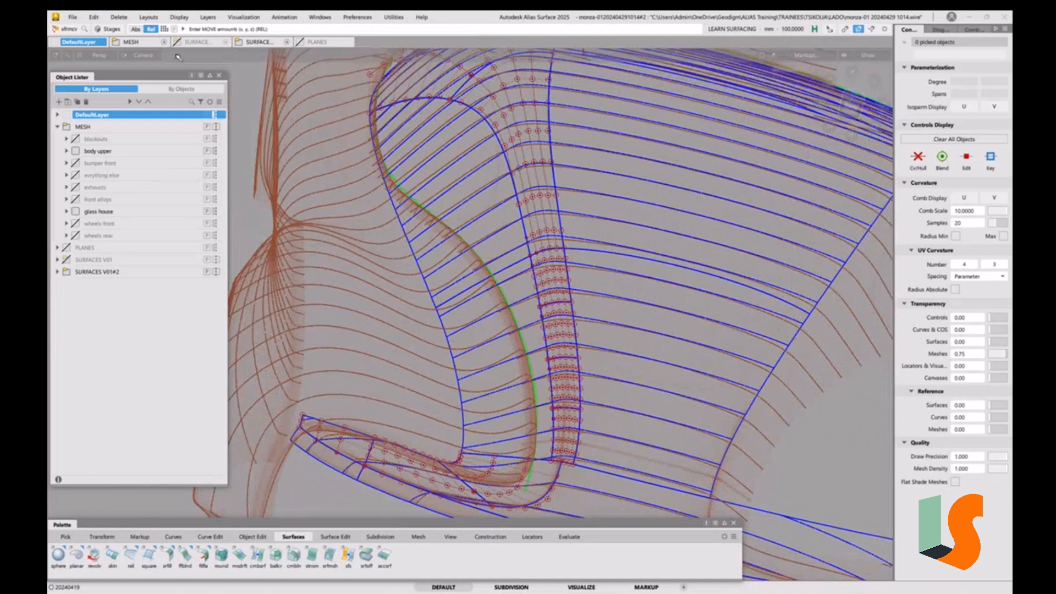
Step: Hide the control vertices displayed on the fillet strip and lower surfaces, and clear the selection
{"action": "left_click", "coordinate": [179, 17]}
{"action": "left_click", "coordinate": [191, 32]}
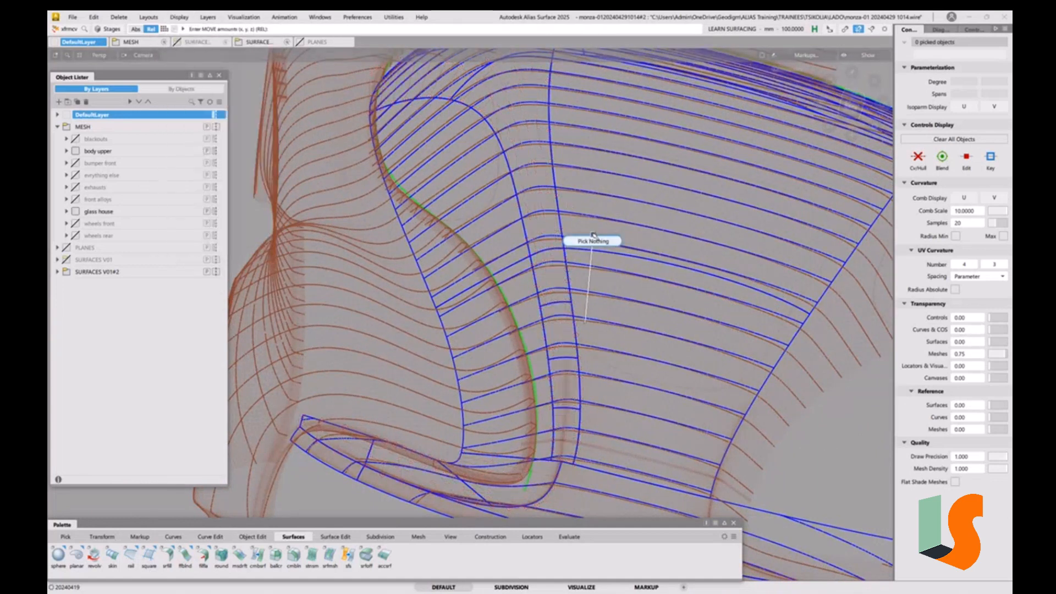
{"action": "left_click_drag", "start_coordinate": [542, 253], "coordinate": [536, 357], "text": "alt+shift"}
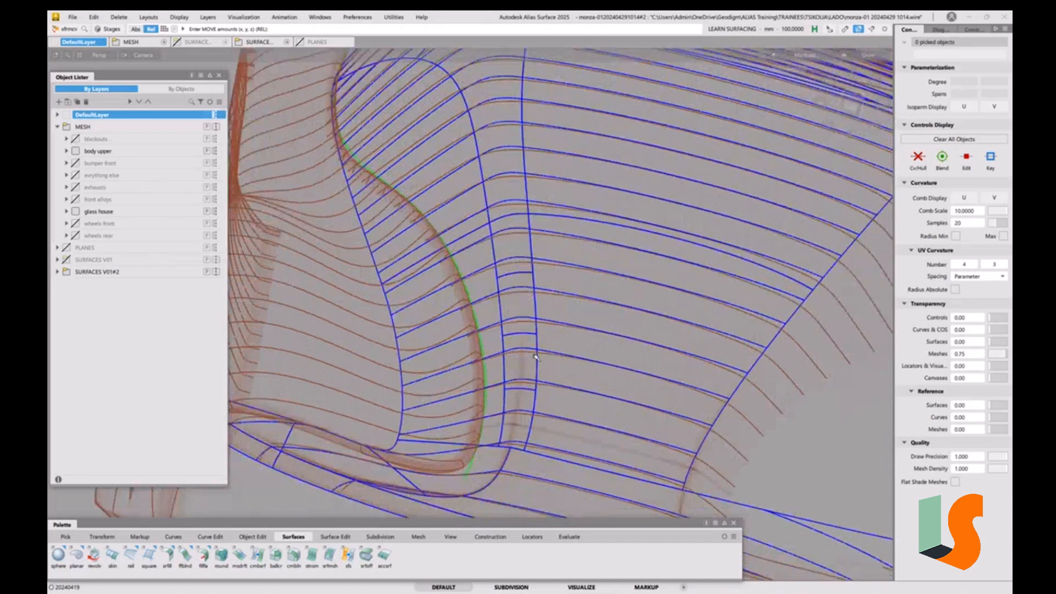
Step: Pick the lowest fillet piece and review the Surface Fillet options without loading its stored settings
{"action": "left_click", "coordinate": [511, 328], "text": "ctrl+shift"}
{"action": "left_click", "coordinate": [514, 388], "text": "ctrl+shift"}
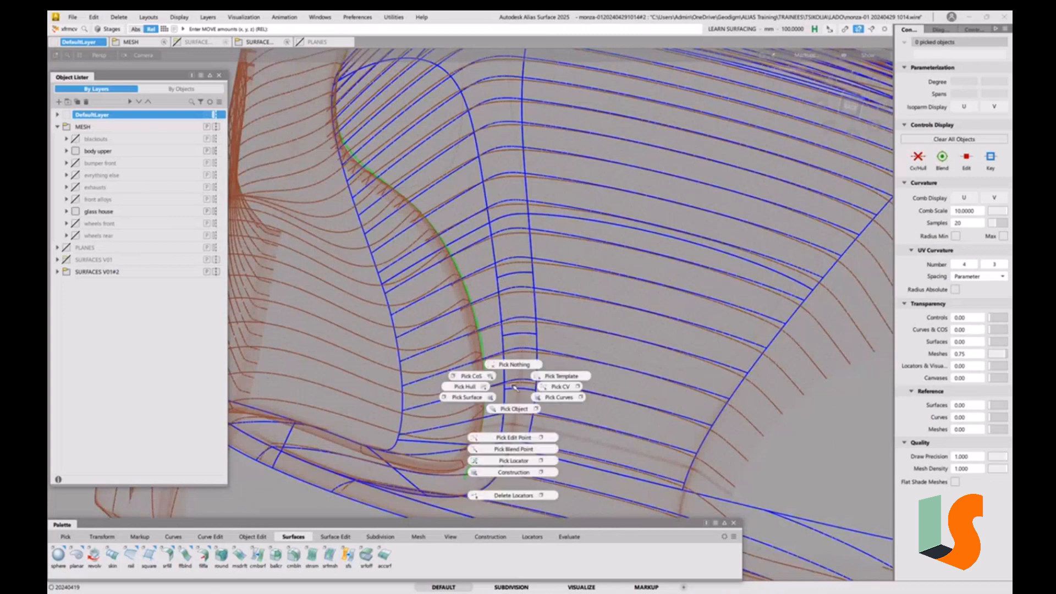
{"action": "left_click_drag", "start_coordinate": [514, 388], "coordinate": [488, 397], "text": "ctrl+shift"}
{"action": "left_click", "coordinate": [514, 391]}
{"action": "left_click", "coordinate": [525, 406]}
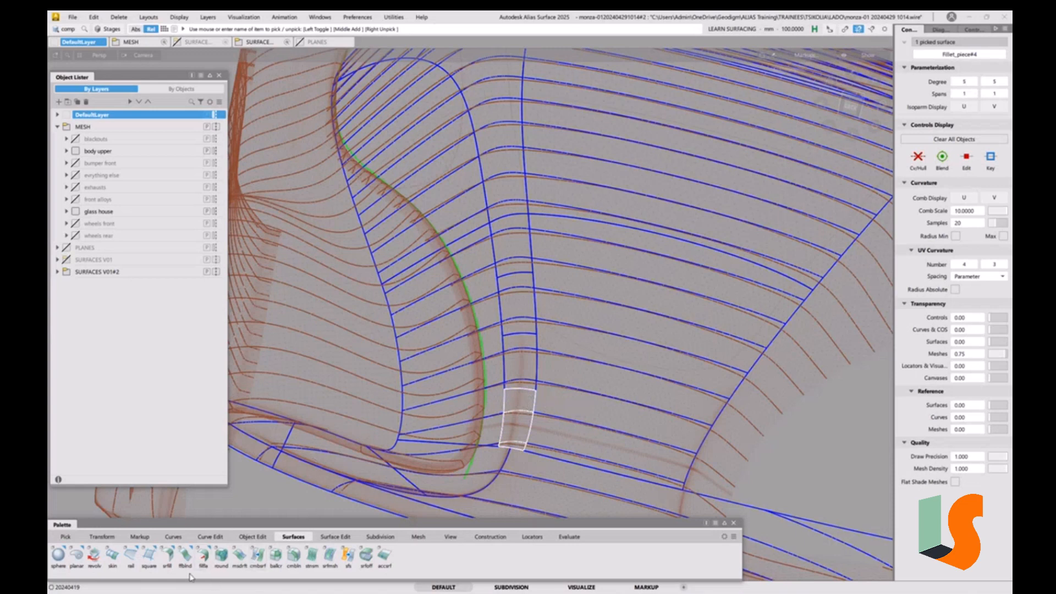
{"action": "left_click", "coordinate": [167, 555]}
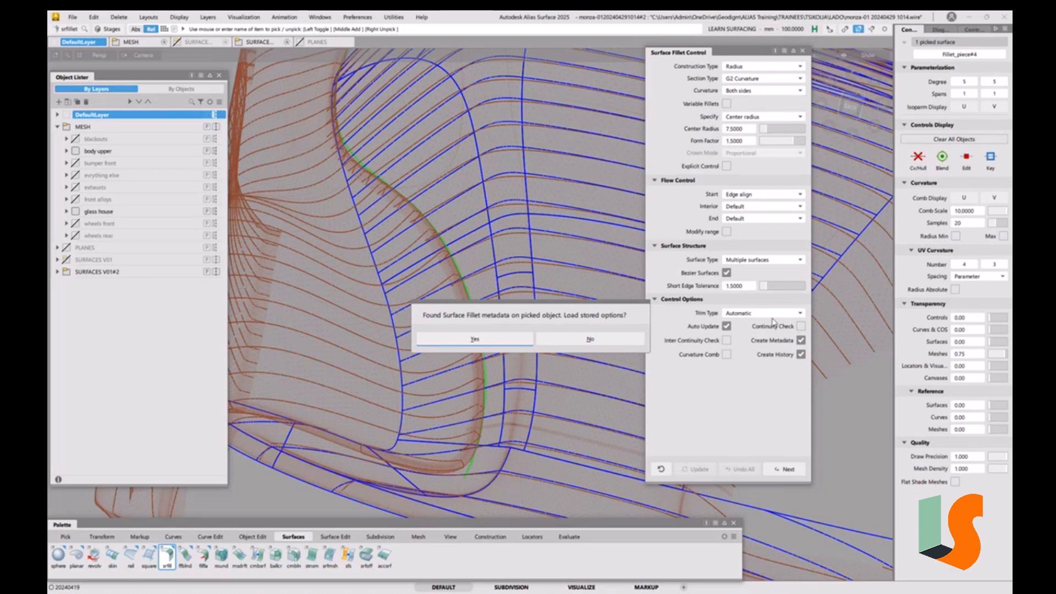
{"action": "left_click", "coordinate": [592, 339]}
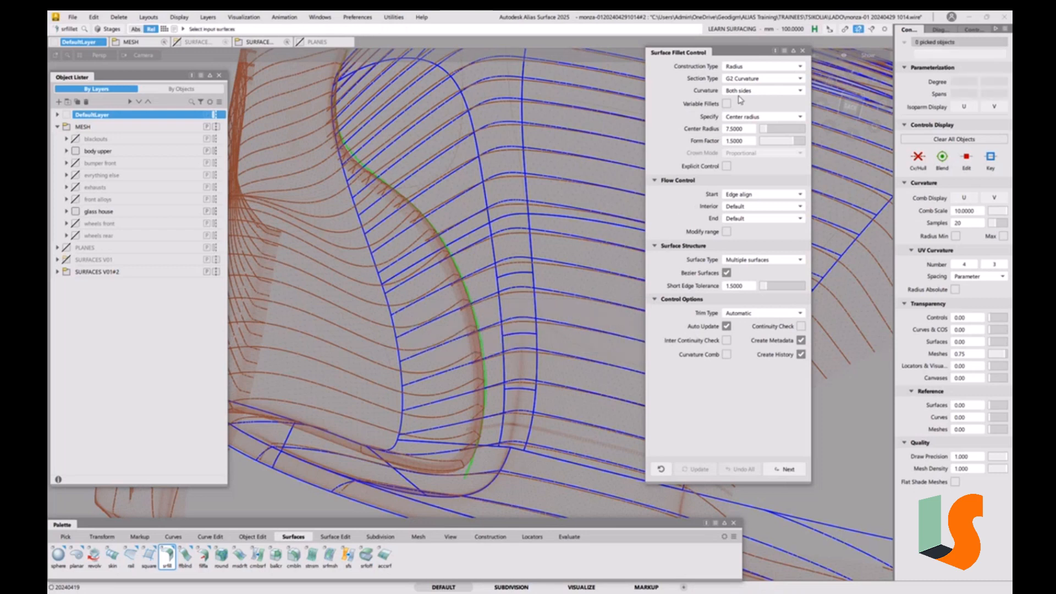
{"action": "left_click", "coordinate": [802, 52]}
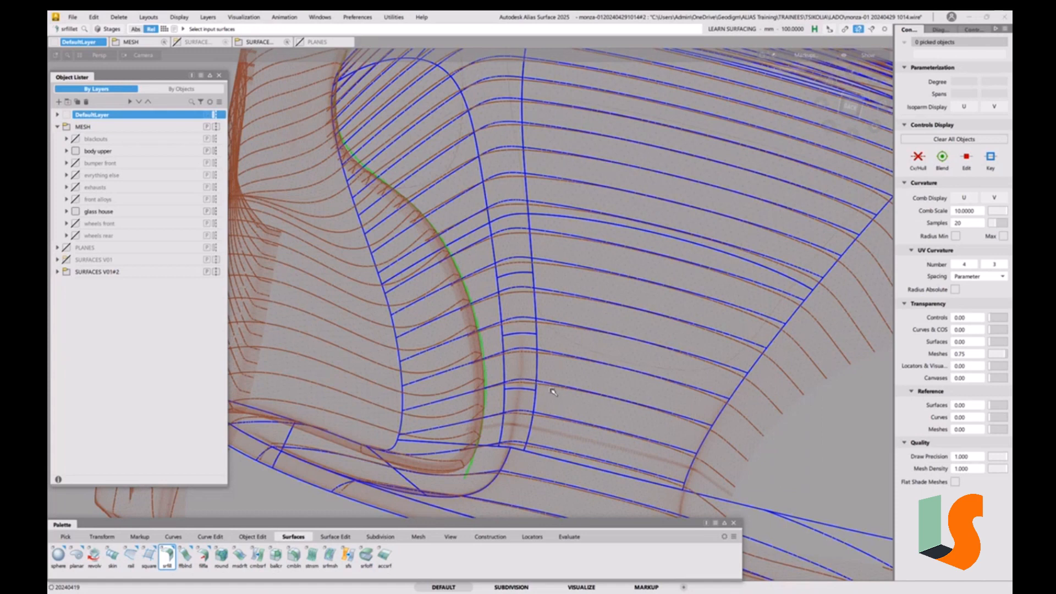
{"action": "left_click_drag", "start_coordinate": [552, 391], "coordinate": [542, 373], "text": "alt+shift"}
{"action": "middle_click_drag", "start_coordinate": [539, 366], "coordinate": [516, 367], "text": "alt+shift"}
{"action": "key", "text": "q"}
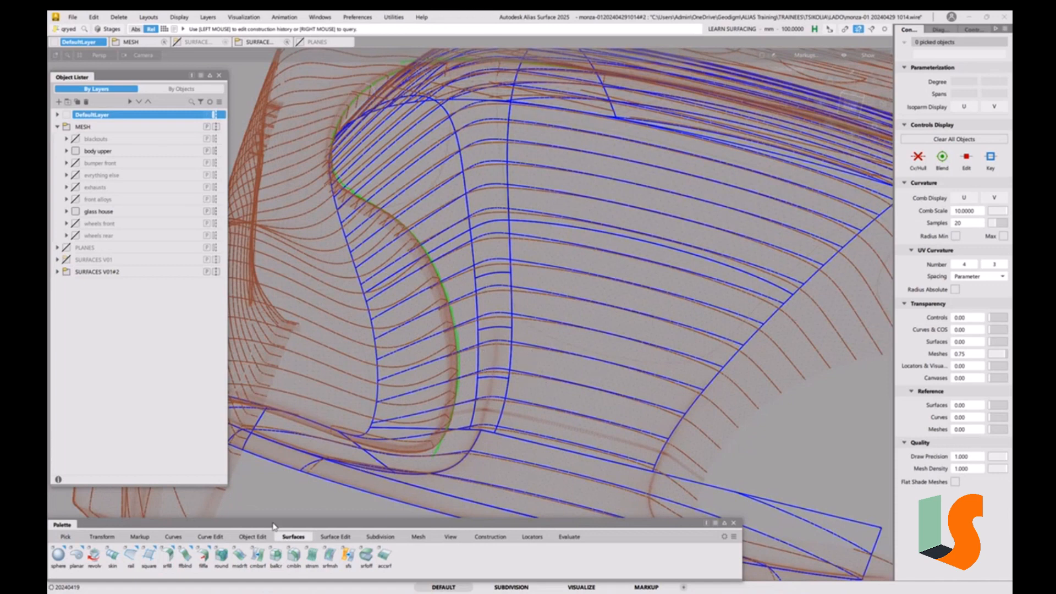
{"action": "left_click", "coordinate": [247, 537]}
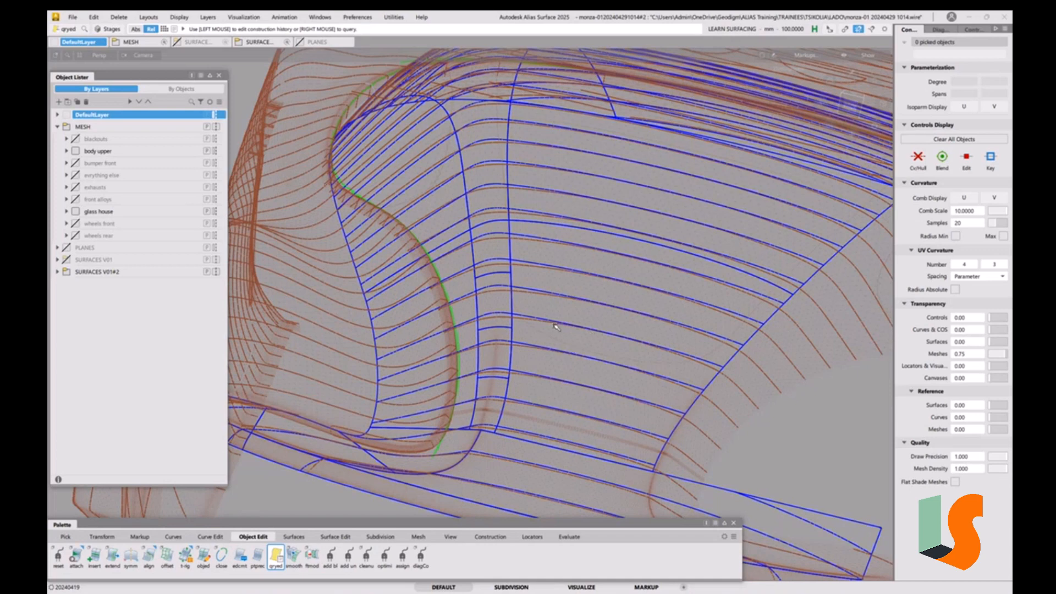
{"action": "left_click_drag", "start_coordinate": [556, 327], "coordinate": [479, 330], "text": "alt+shift"}
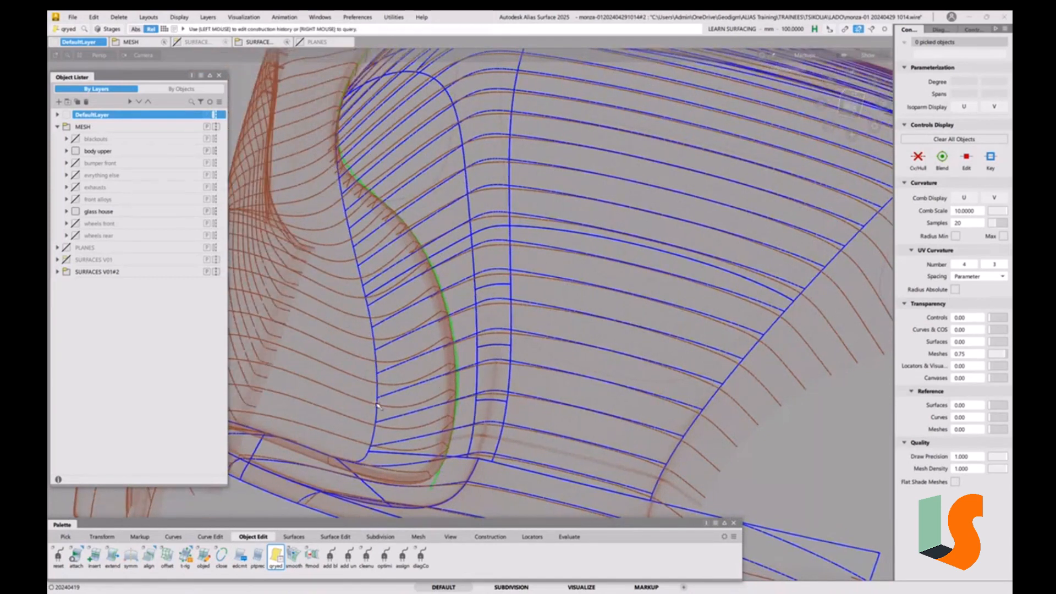
Step: Pick the lower side surface crossing the green curve and display its control vertices and hulls
{"action": "left_click_drag", "start_coordinate": [378, 399], "coordinate": [352, 413], "text": "ctrl+shift"}
{"action": "left_click", "coordinate": [376, 372]}
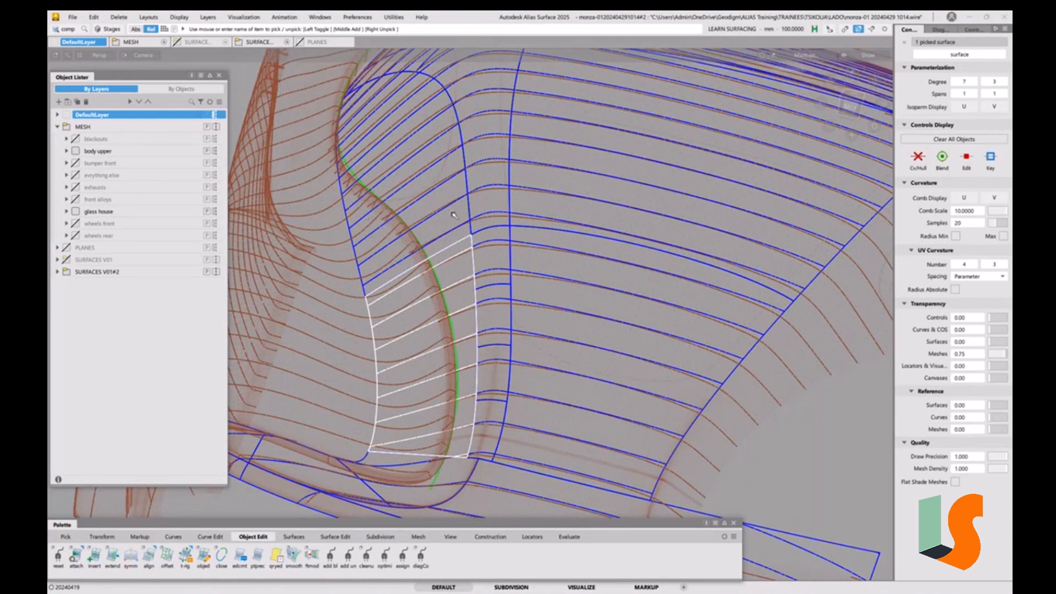
{"action": "middle_click_drag", "start_coordinate": [427, 371], "coordinate": [457, 437], "text": "alt+shift"}
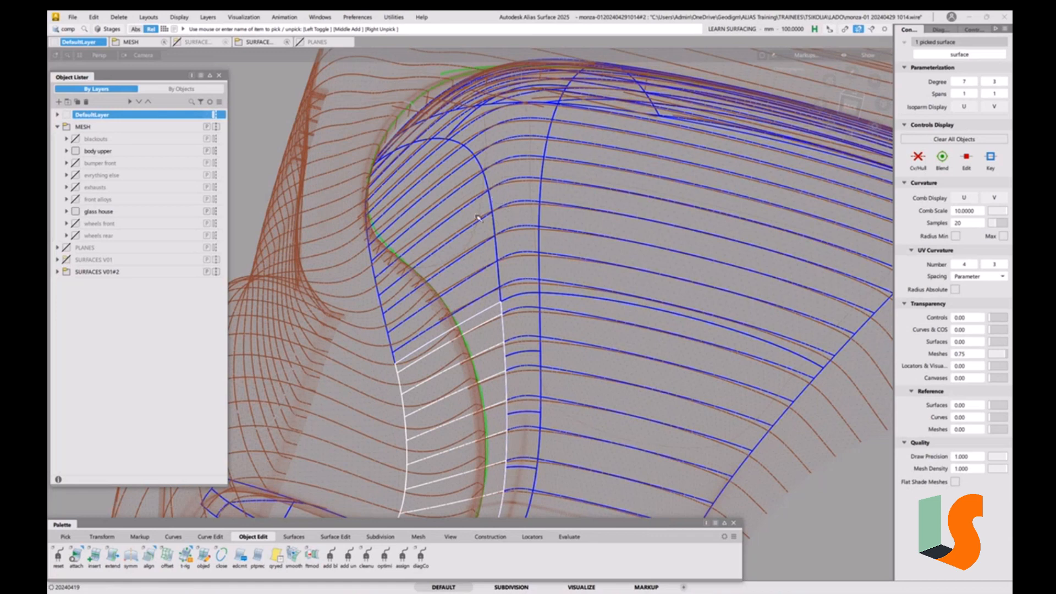
{"action": "left_click", "coordinate": [924, 158]}
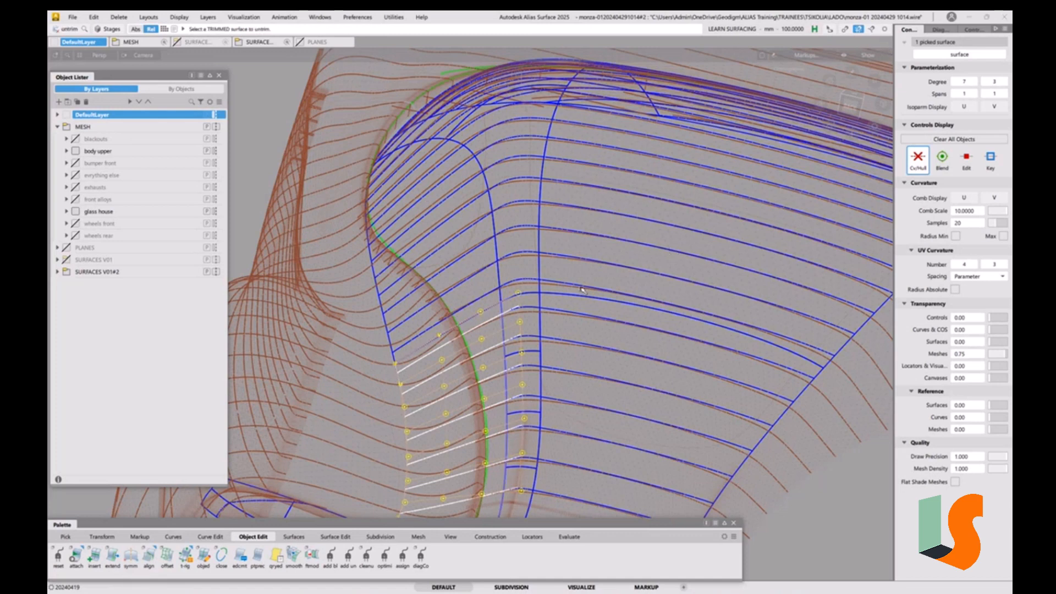
Step: Untrim the lower side surface beside the green curve and clear the selection
{"action": "left_click_drag", "start_coordinate": [582, 281], "coordinate": [553, 307], "text": "alt+shift"}
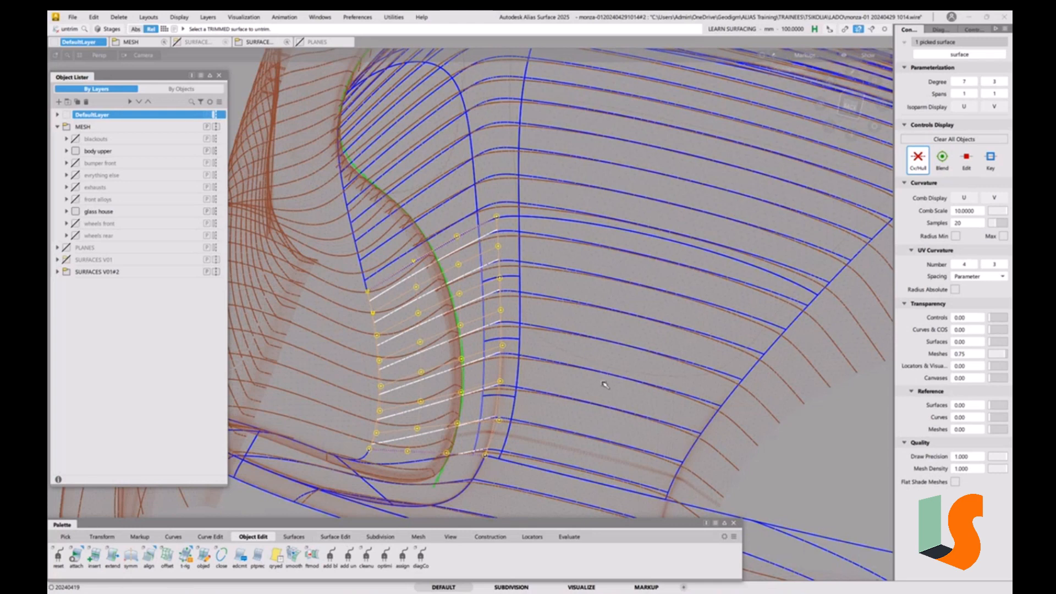
{"action": "middle_click_drag", "start_coordinate": [586, 379], "coordinate": [652, 364], "text": "alt+shift"}
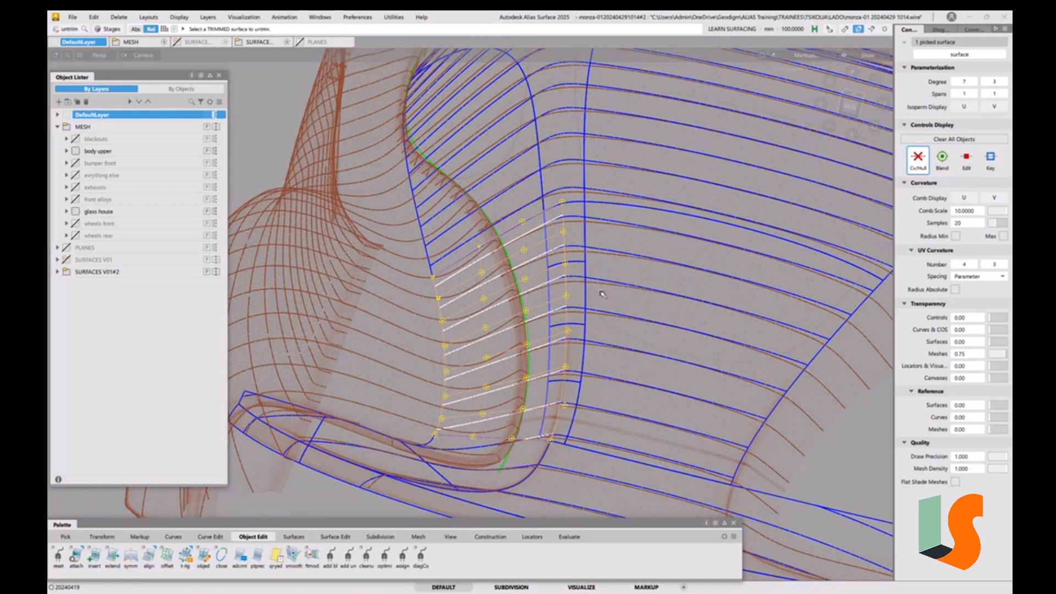
{"action": "scroll", "coordinate": [608, 325], "scroll_direction": "up", "scroll_amount": 2}
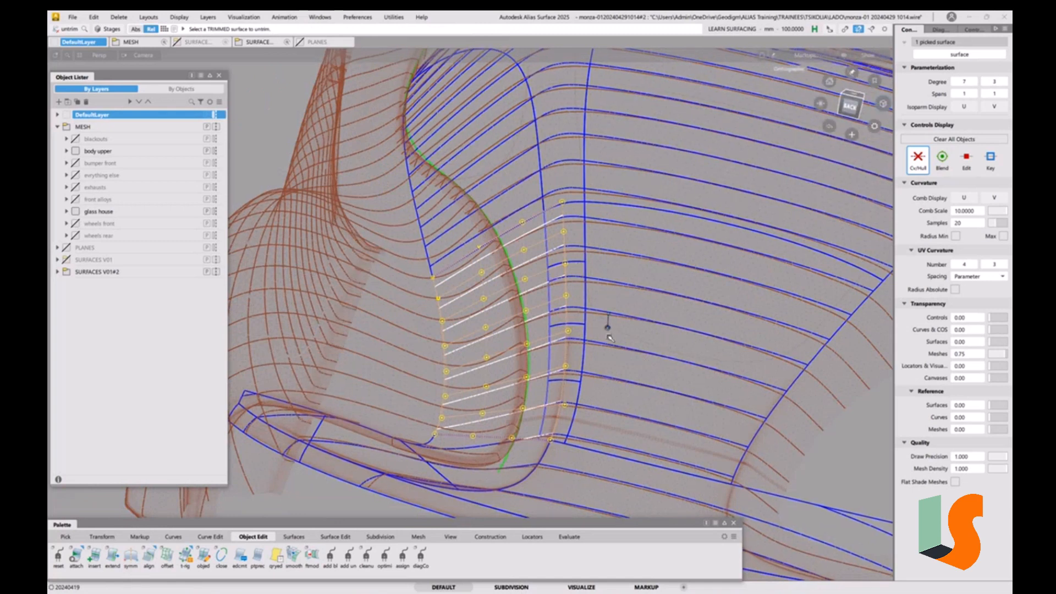
{"action": "left_click", "coordinate": [336, 536]}
{"action": "left_click_drag", "start_coordinate": [58, 553], "coordinate": [95, 550]}
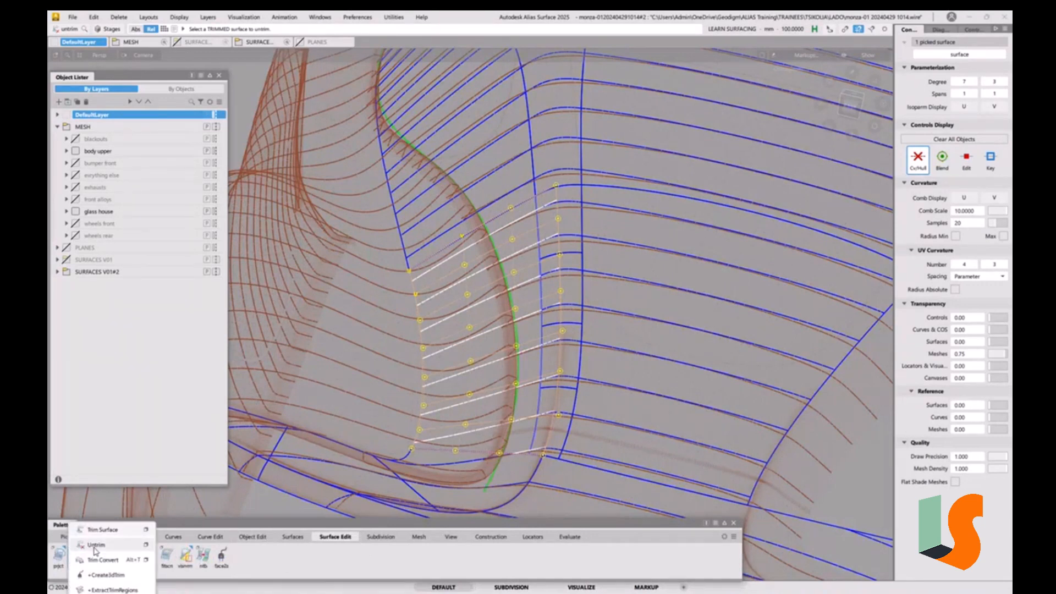
{"action": "left_click", "coordinate": [567, 444]}
{"action": "left_click_drag", "start_coordinate": [486, 355], "coordinate": [469, 348], "text": "ctrl+shift"}
{"action": "left_click", "coordinate": [471, 349]}
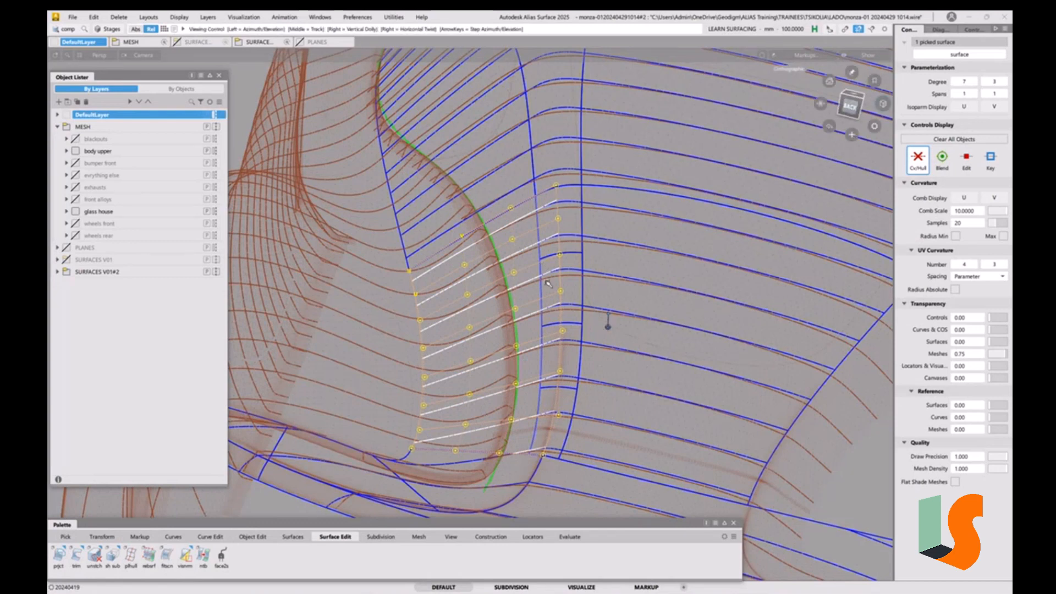
{"action": "left_click_drag", "start_coordinate": [608, 322], "coordinate": [488, 371], "text": "alt+shift"}
{"action": "left_click", "coordinate": [570, 275]}
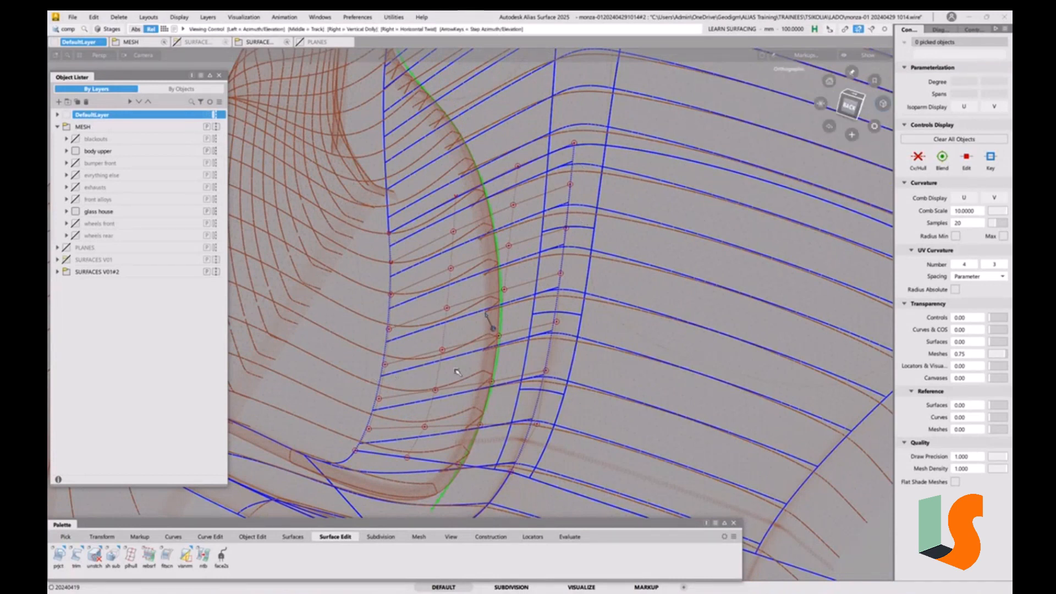
Step: Create a Normal-type Multi-surface Draft from the free inner edge of the lower side surface
{"action": "left_click_drag", "start_coordinate": [399, 379], "coordinate": [460, 370], "text": "alt+shift"}
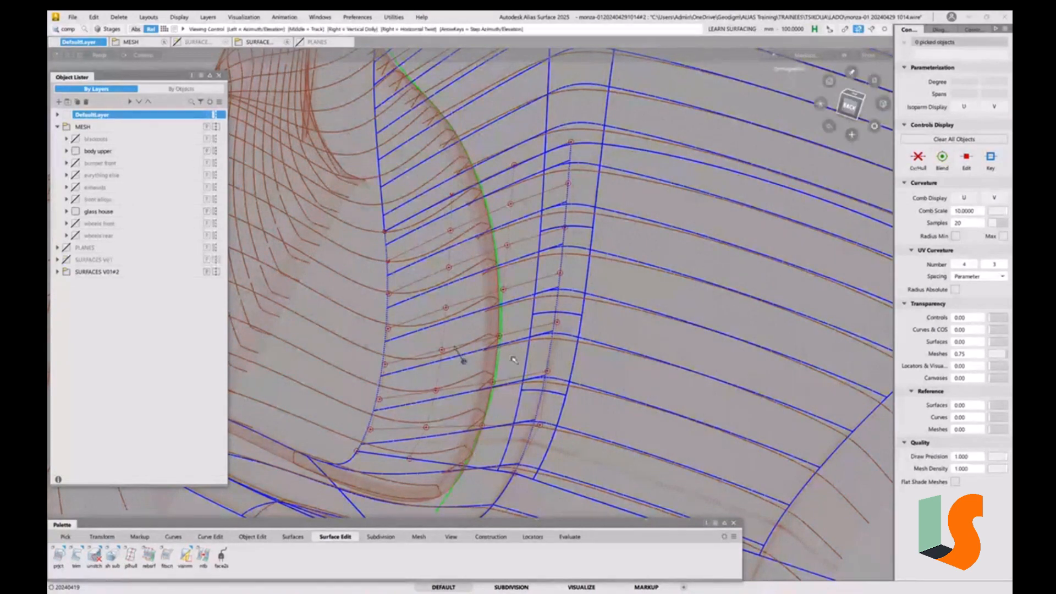
{"action": "left_click_drag", "start_coordinate": [464, 358], "coordinate": [519, 361], "text": "alt+shift"}
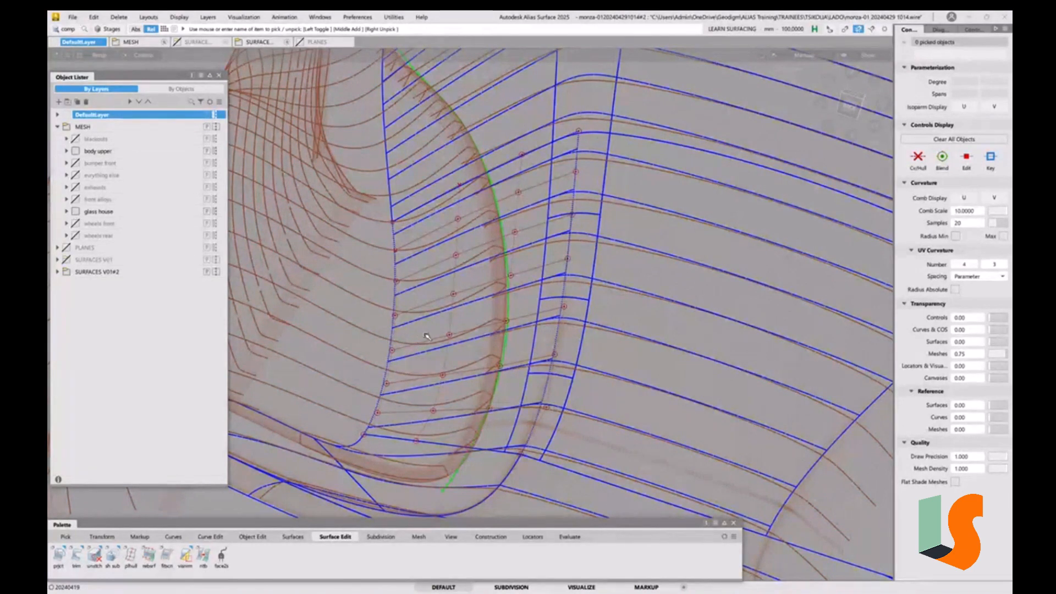
{"action": "left_click", "coordinate": [301, 538]}
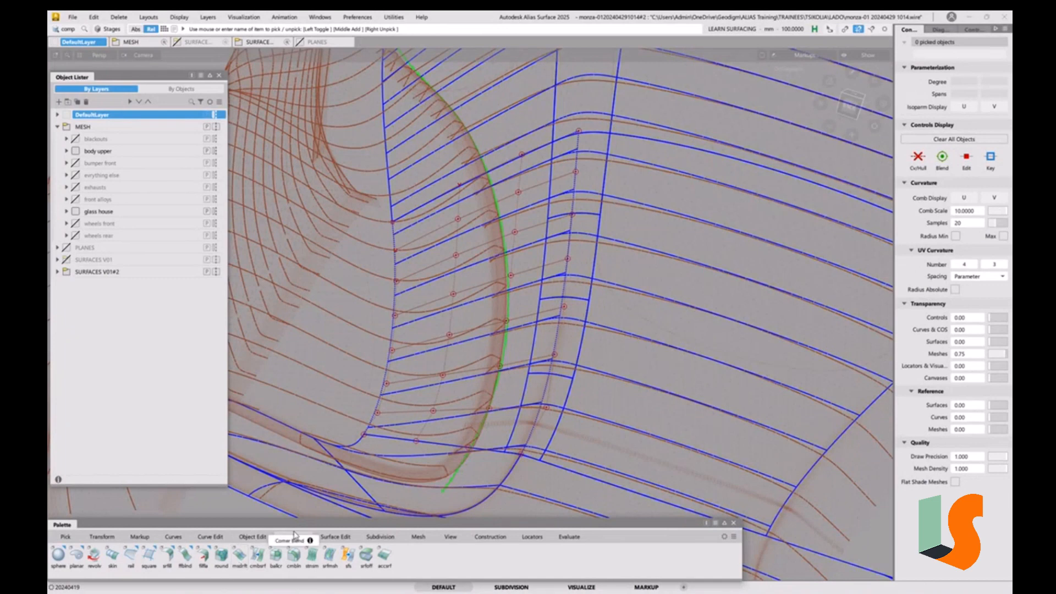
{"action": "left_click", "coordinate": [240, 564]}
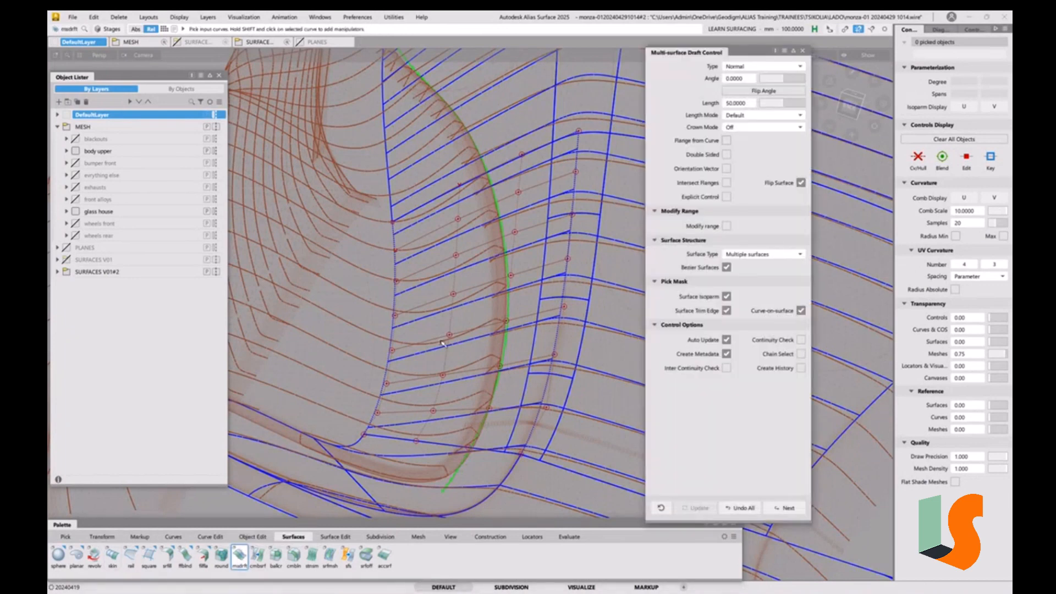
{"action": "left_click", "coordinate": [392, 335]}
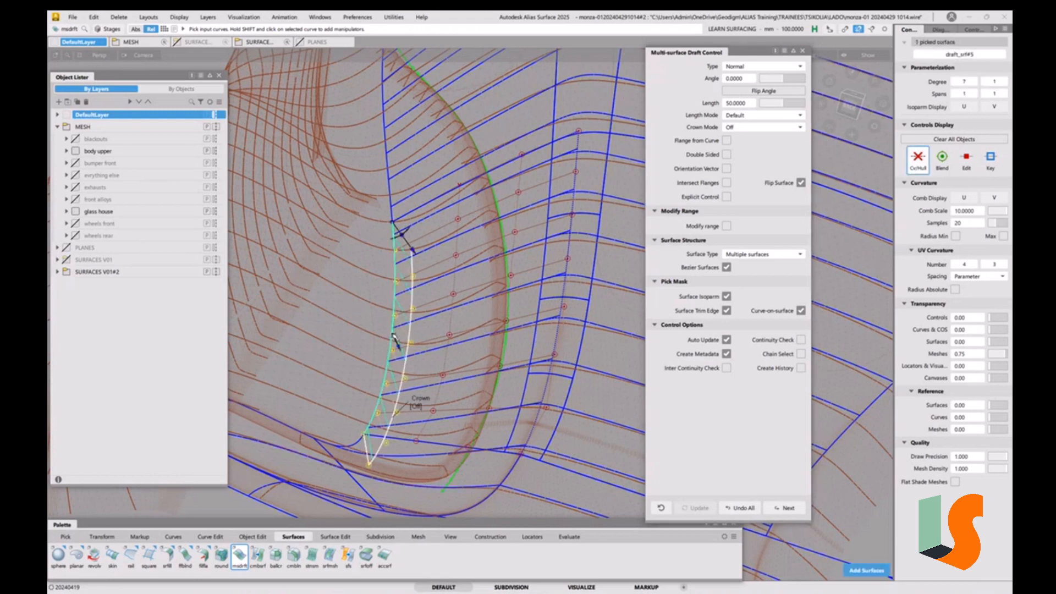
{"action": "left_click_drag", "start_coordinate": [495, 342], "coordinate": [518, 334], "text": "alt+shift"}
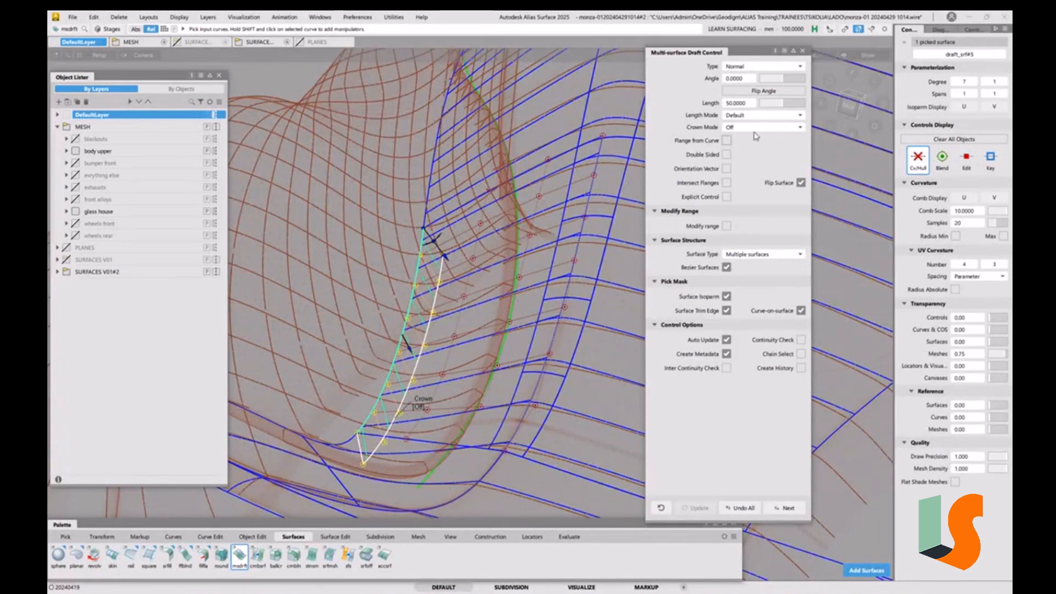
Step: Set the draft surface's length to 100 mm, hide its control vertices and close the draft settings
{"action": "left_click", "coordinate": [746, 104]}
{"action": "type", "text": "5"}
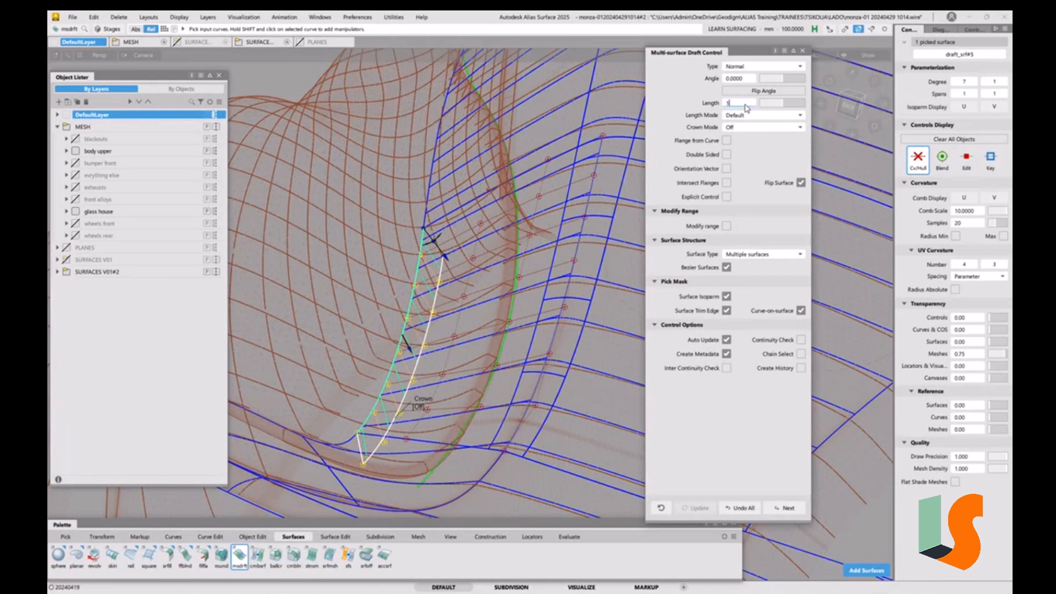
{"action": "type", "text": "00"}
{"action": "key", "text": "Return"}
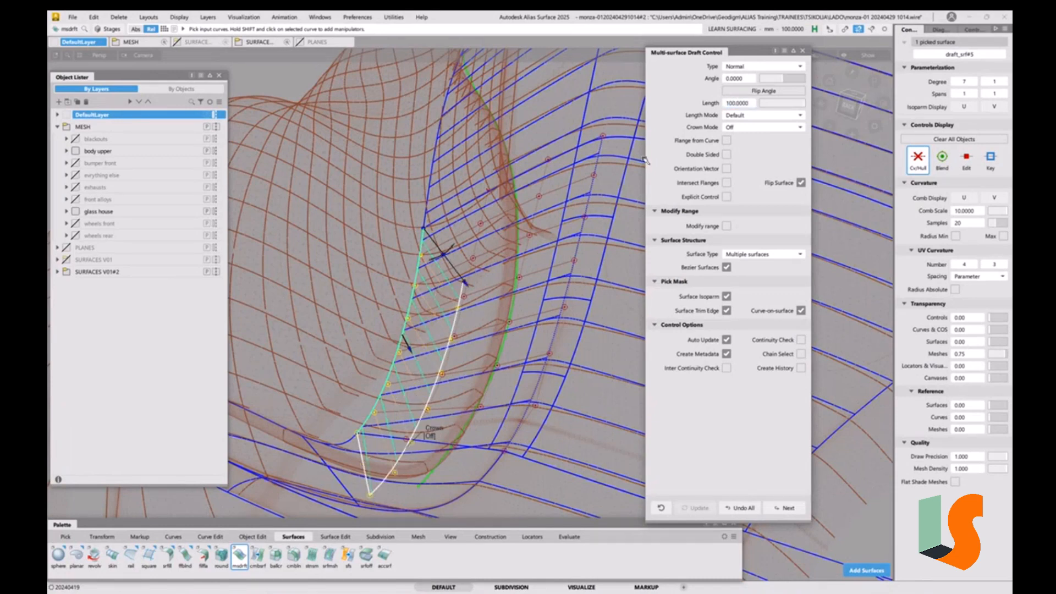
{"action": "left_click", "coordinate": [918, 163]}
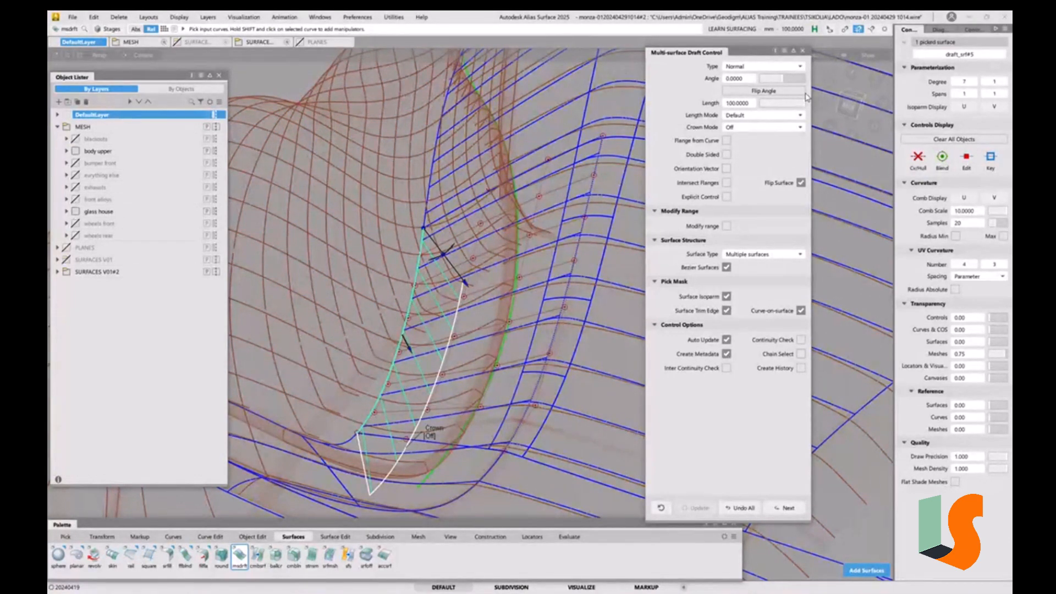
{"action": "left_click", "coordinate": [804, 52]}
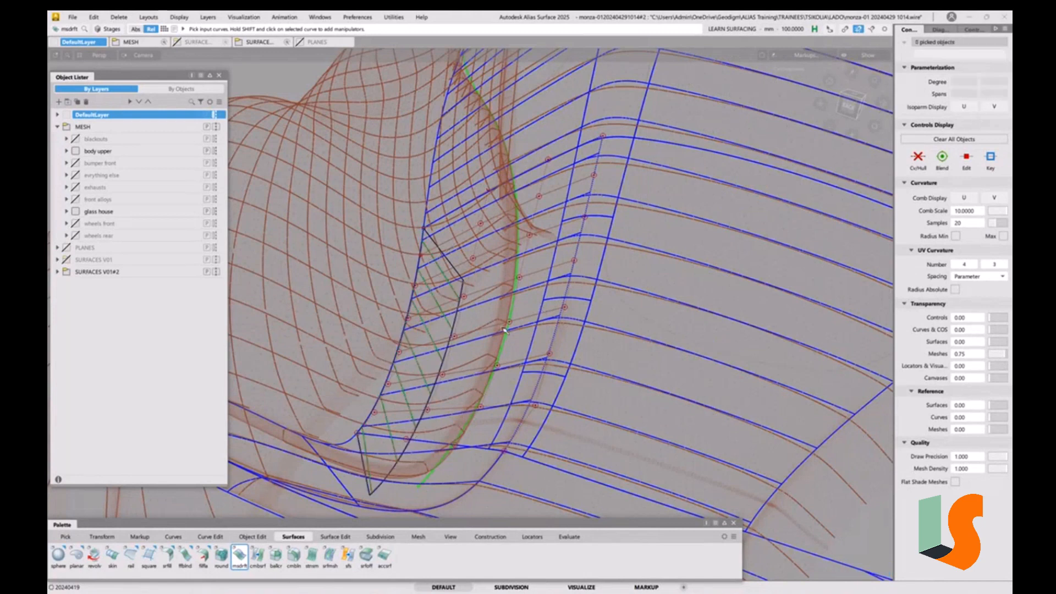
Step: Align the side surface's inner edge to the draft surface's matching edge with G0 continuity and 2 extra blended CV rows
{"action": "left_click_drag", "start_coordinate": [520, 336], "coordinate": [461, 321], "text": "alt+shift"}
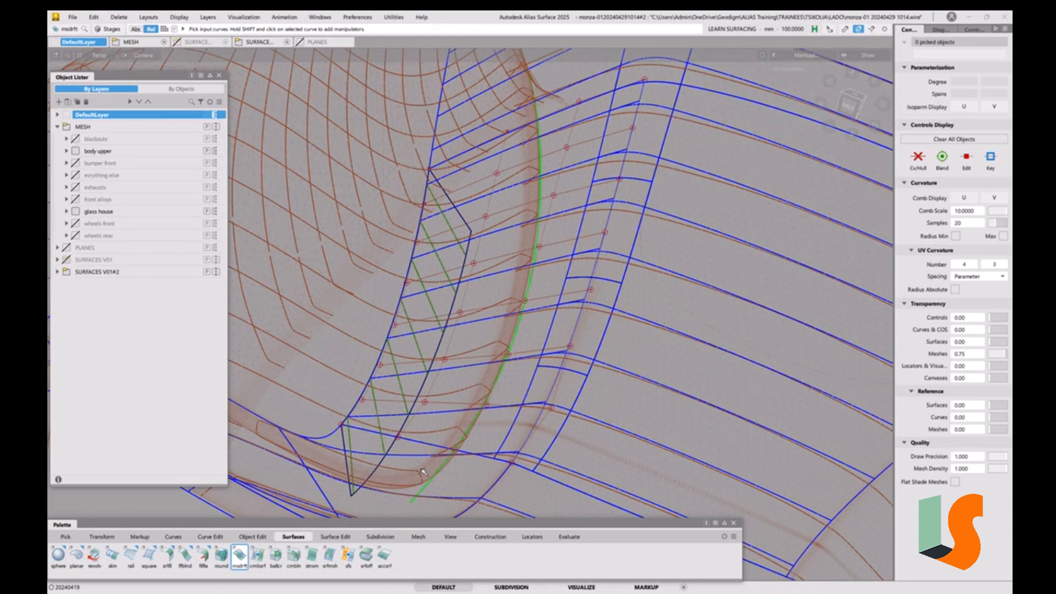
{"action": "left_click_drag", "start_coordinate": [452, 373], "coordinate": [437, 382], "text": "ctrl+shift"}
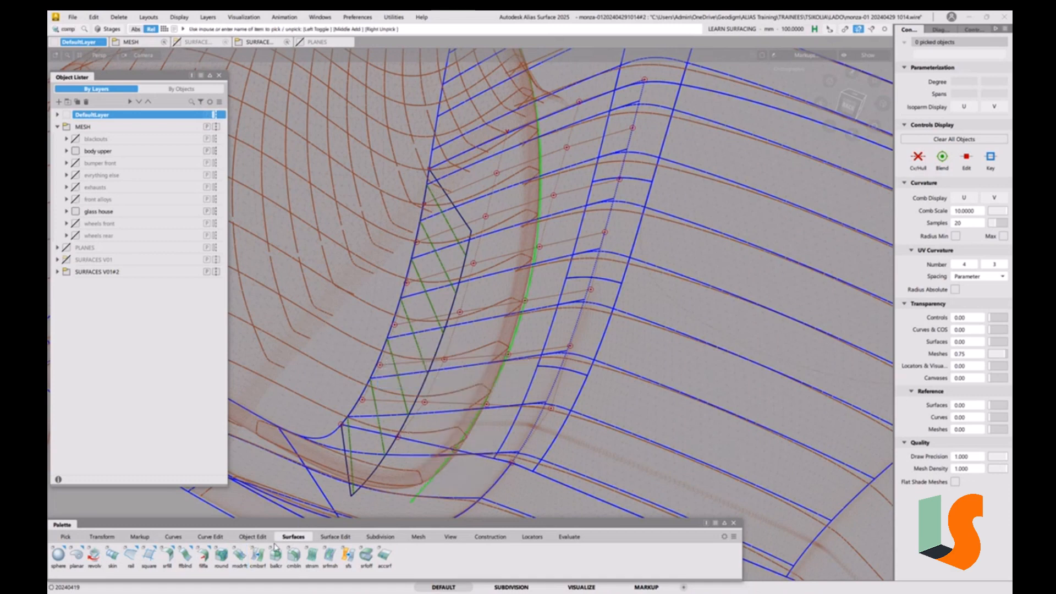
{"action": "left_click", "coordinate": [252, 536]}
{"action": "double_click", "coordinate": [149, 563]}
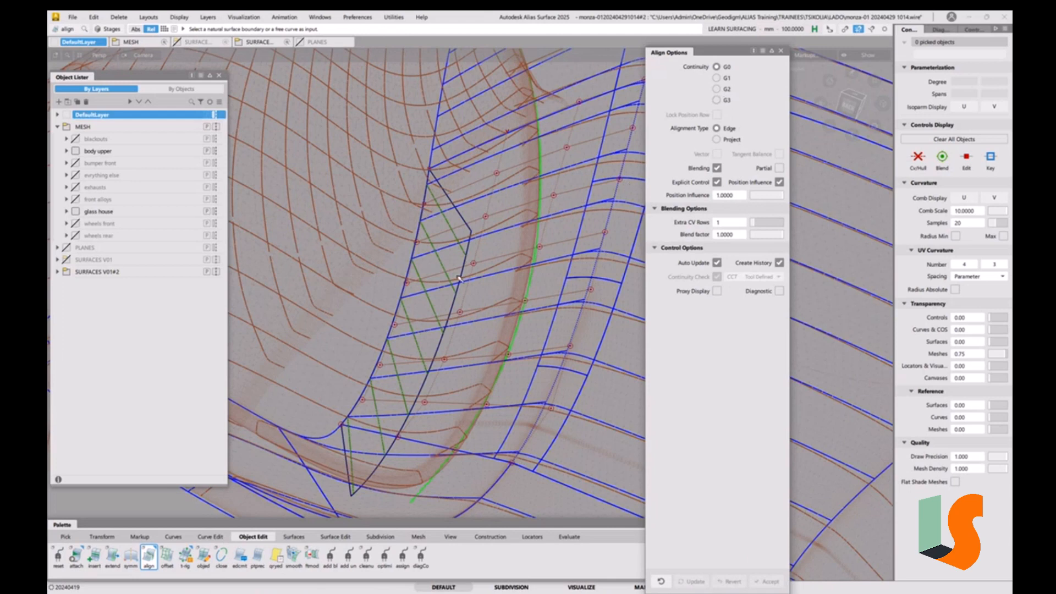
{"action": "left_click", "coordinate": [411, 279]}
{"action": "left_click", "coordinate": [430, 285]}
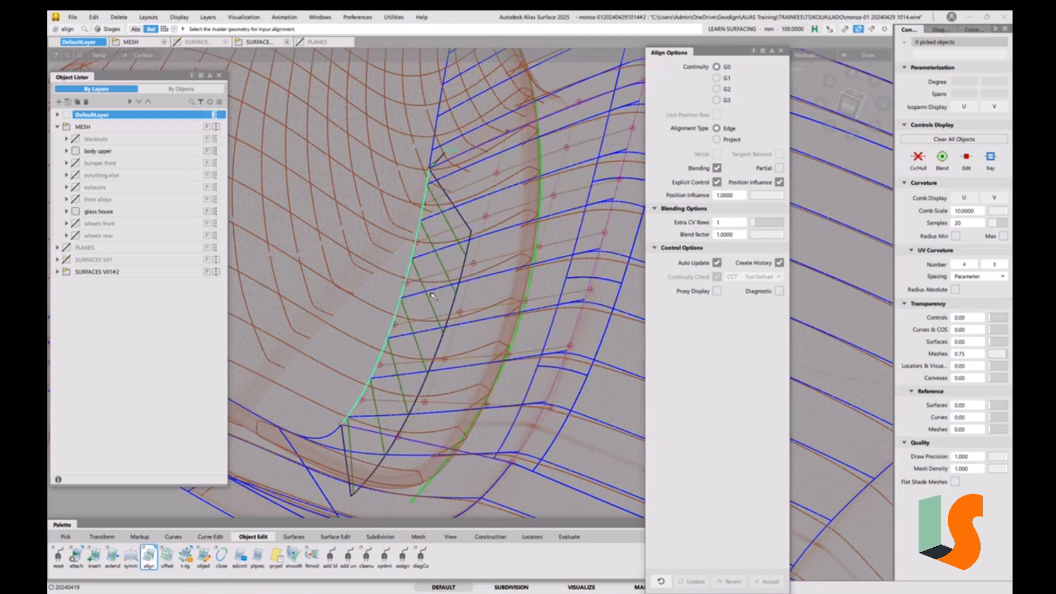
{"action": "left_click", "coordinate": [409, 276]}
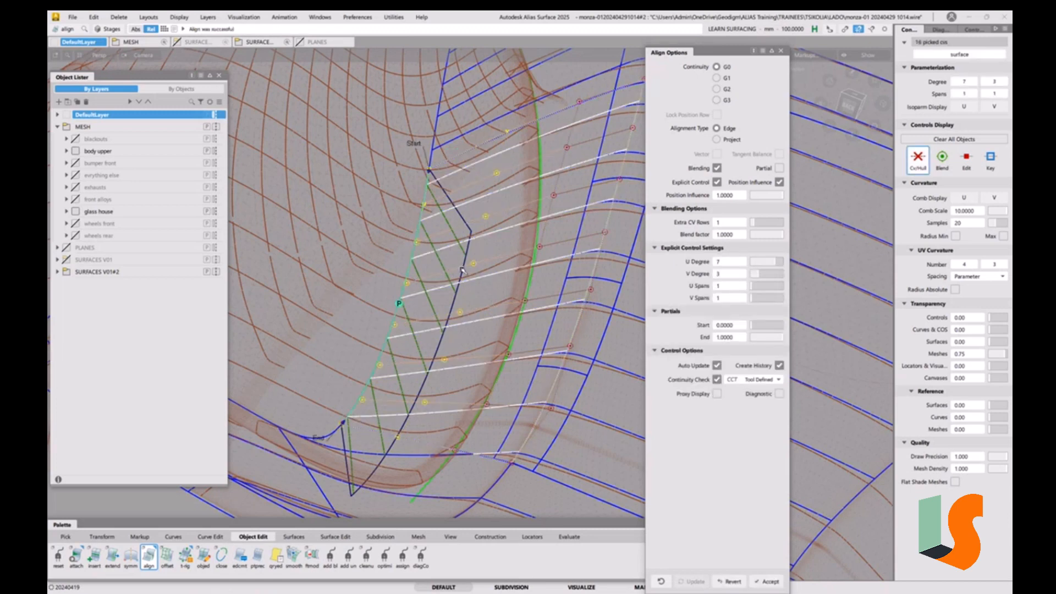
{"action": "left_click", "coordinate": [758, 224]}
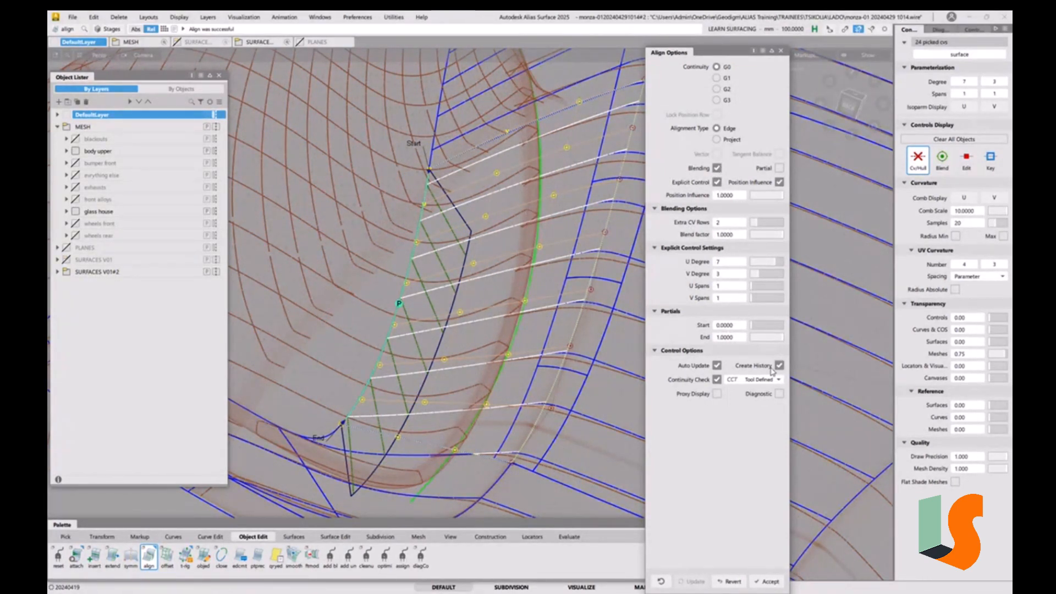
{"action": "key", "text": "Escape"}
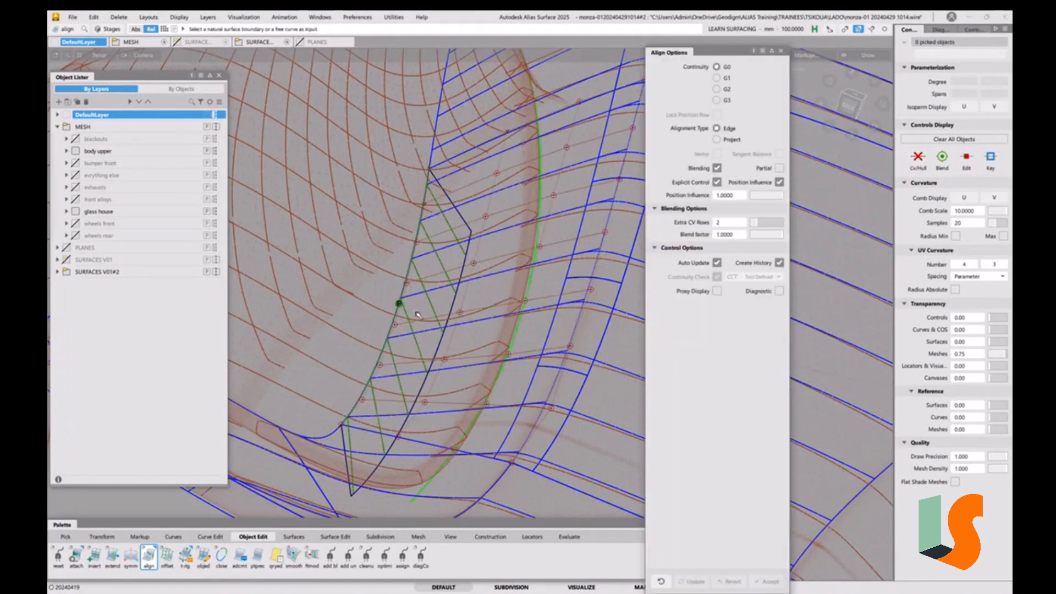
Step: Try to extend the draft surface from the edge it shares with the lower side surface
{"action": "key", "text": "e"}
{"action": "left_click", "coordinate": [407, 324]}
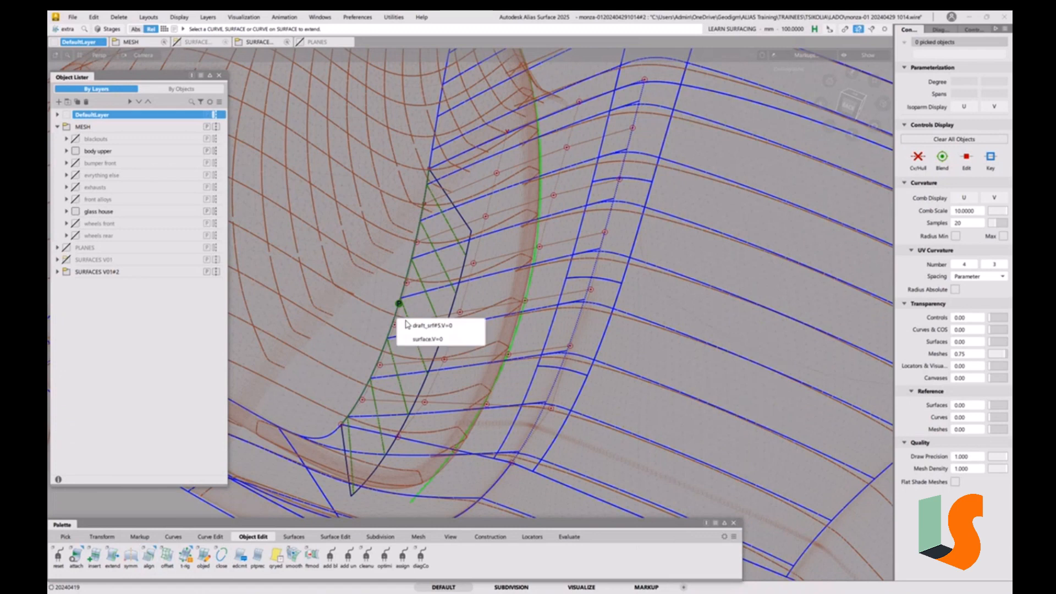
{"action": "left_click", "coordinate": [407, 324]}
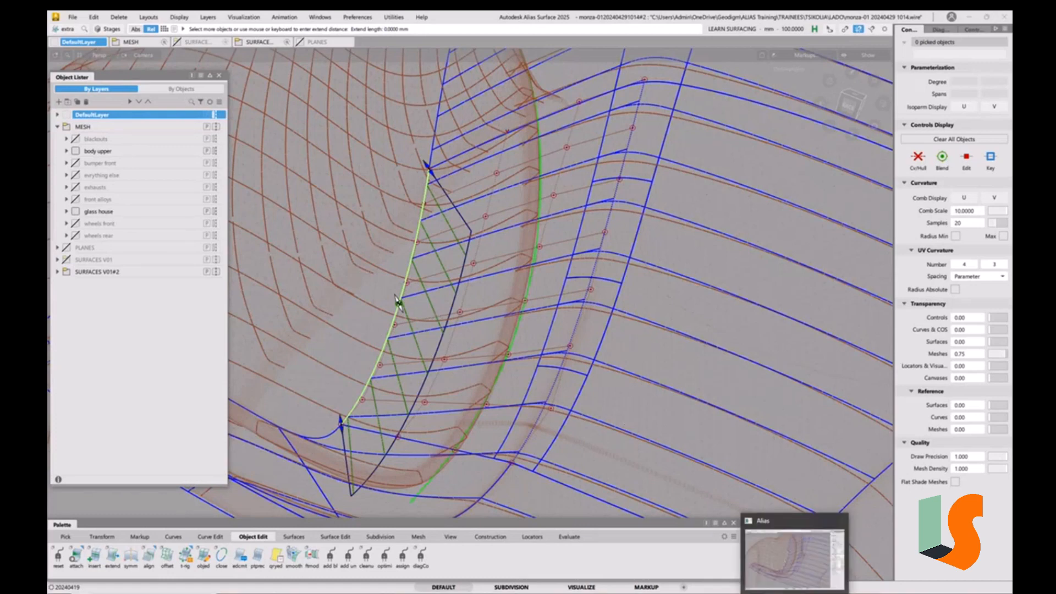
Step: Switch to the Alias window with the TEMP file and extend the draft surface's shared edge by about 14.7 mm
{"action": "left_click", "coordinate": [794, 593]}
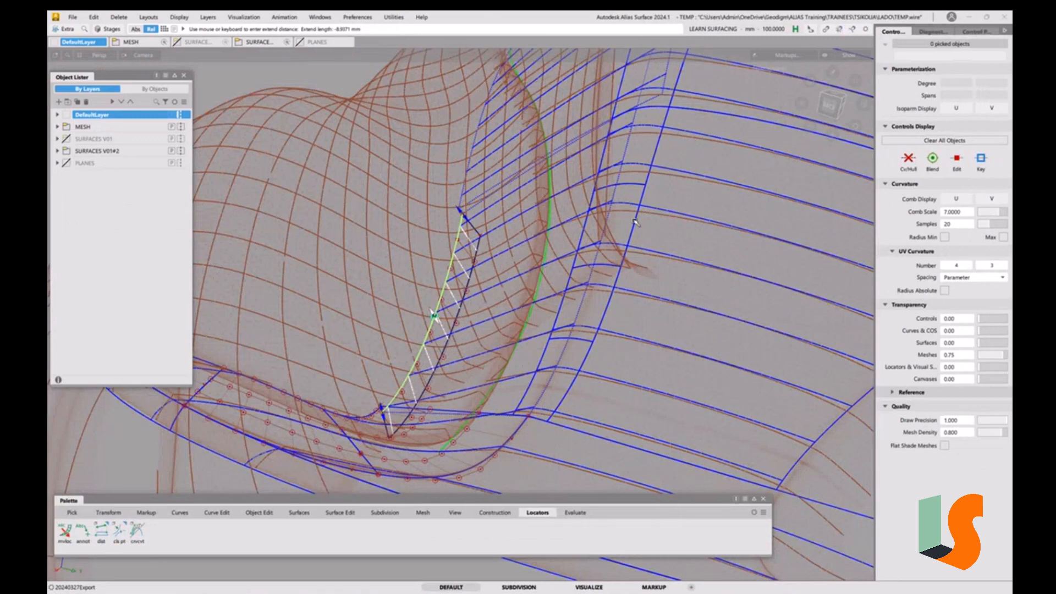
{"action": "mouse_move", "coordinate": [793, 83]}
{"action": "left_click", "coordinate": [580, 254]}
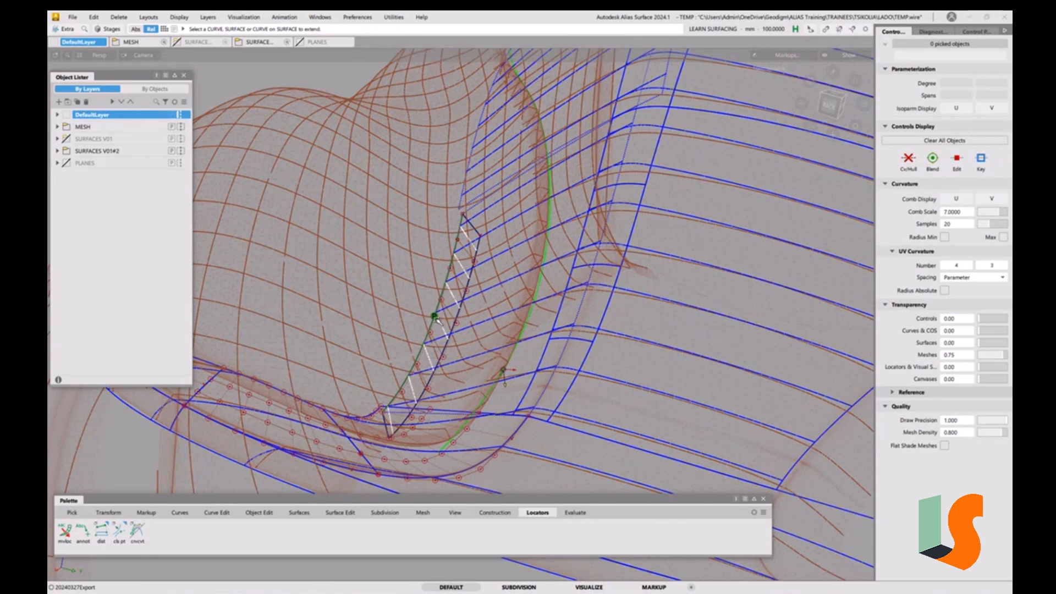
{"action": "left_click", "coordinate": [436, 318]}
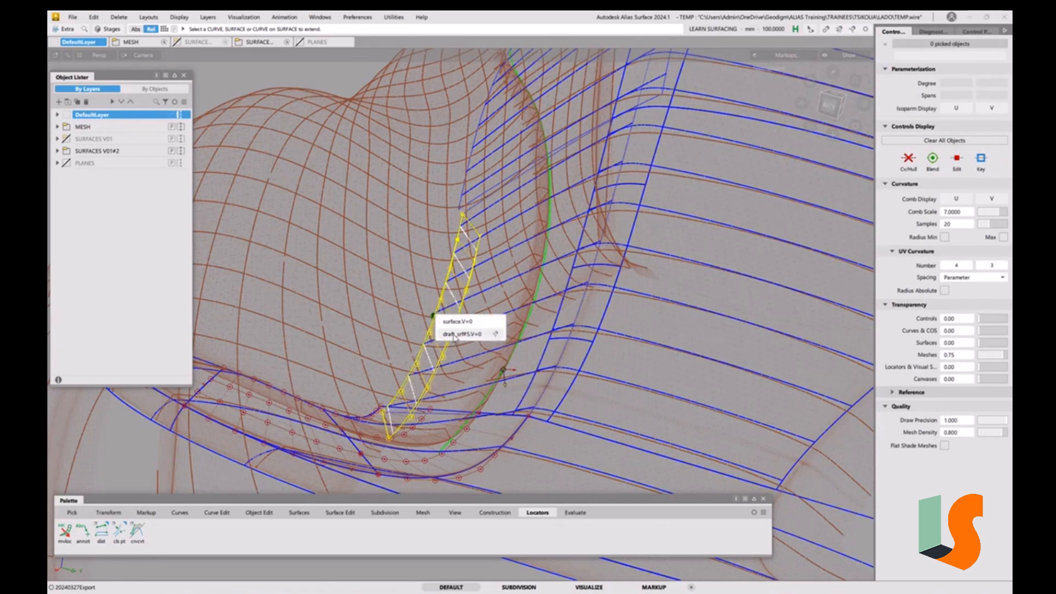
{"action": "left_click", "coordinate": [454, 335]}
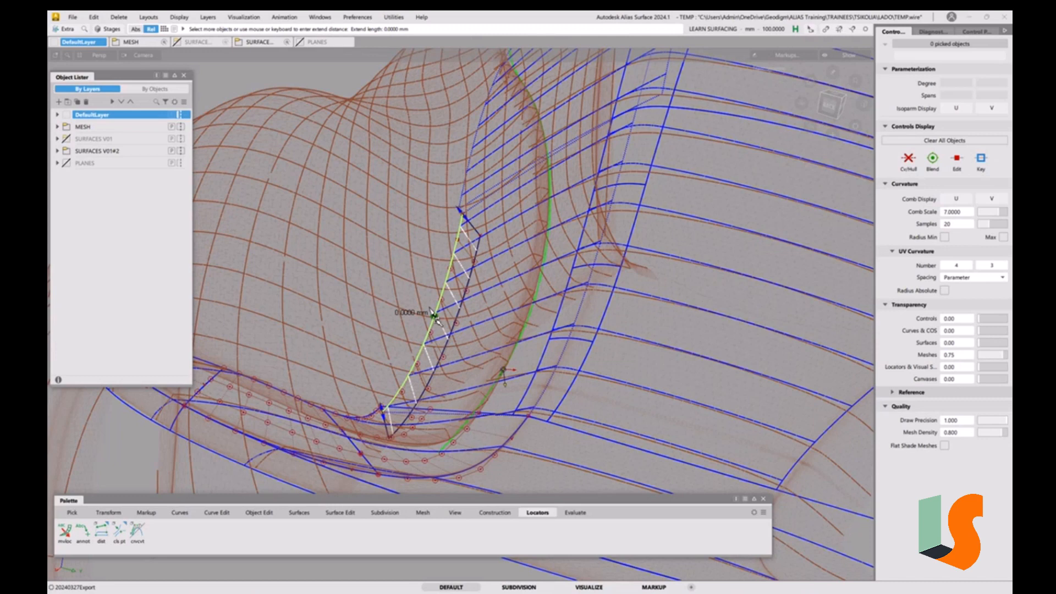
{"action": "mouse_move", "coordinate": [434, 318]}
{"action": "left_mouse_down"}
{"action": "mouse_move", "coordinate": [426, 299]}
{"action": "mouse_move", "coordinate": [436, 317]}
{"action": "left_mouse_up"}
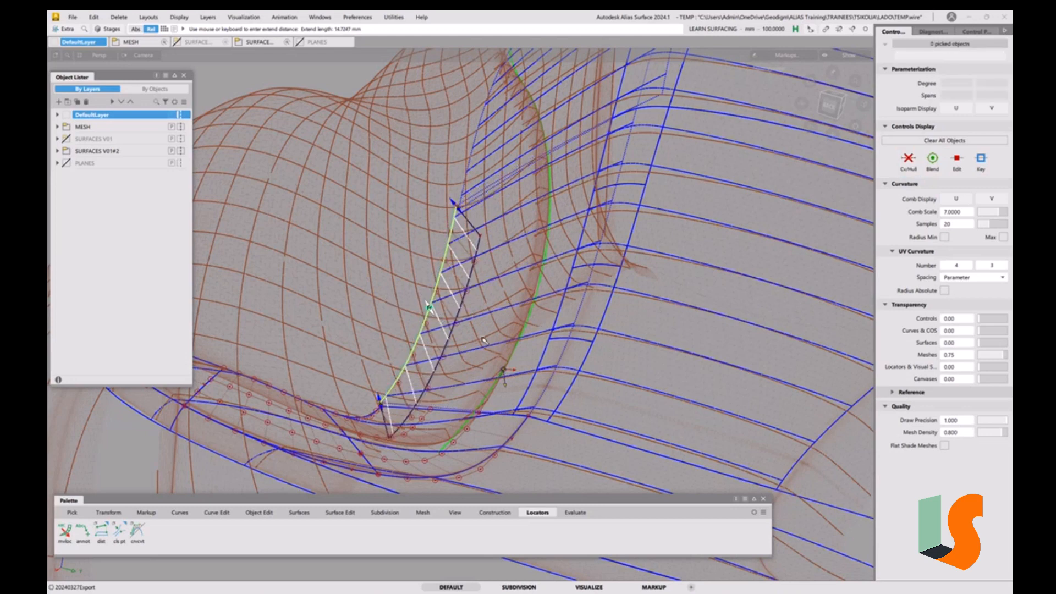
Step: Return to the monza-01 Alias window, leave Extend, display the draft surface's control vertices and clear the selection
{"action": "left_click_drag", "start_coordinate": [518, 387], "coordinate": [503, 327], "text": "ctrl+shift"}
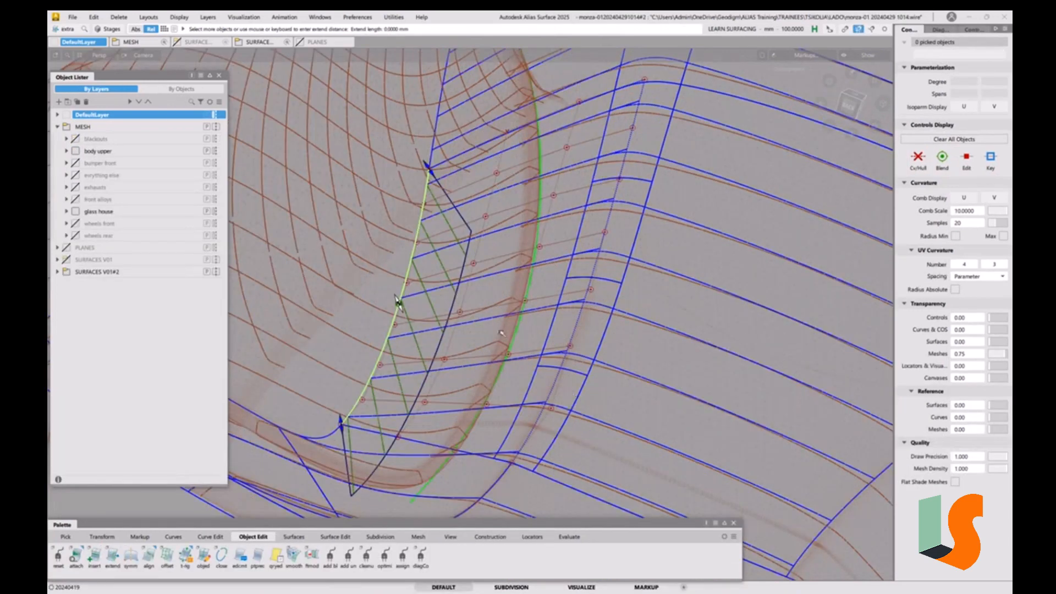
{"action": "left_click_drag", "start_coordinate": [498, 372], "coordinate": [482, 340], "text": "ctrl+shift"}
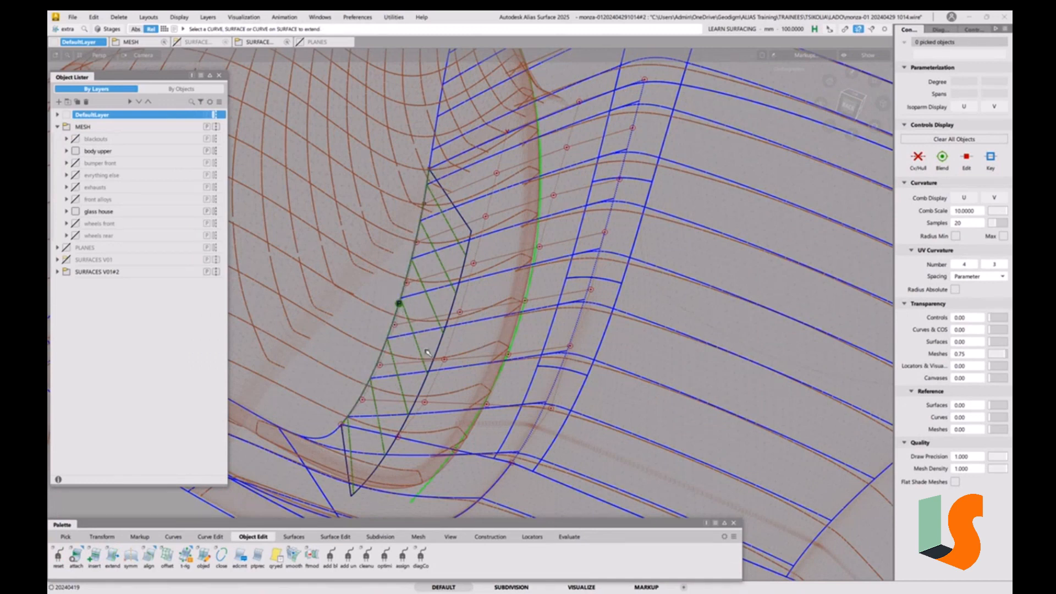
{"action": "left_click_drag", "start_coordinate": [421, 411], "coordinate": [418, 392], "text": "ctrl+shift"}
{"action": "left_click", "coordinate": [419, 388]}
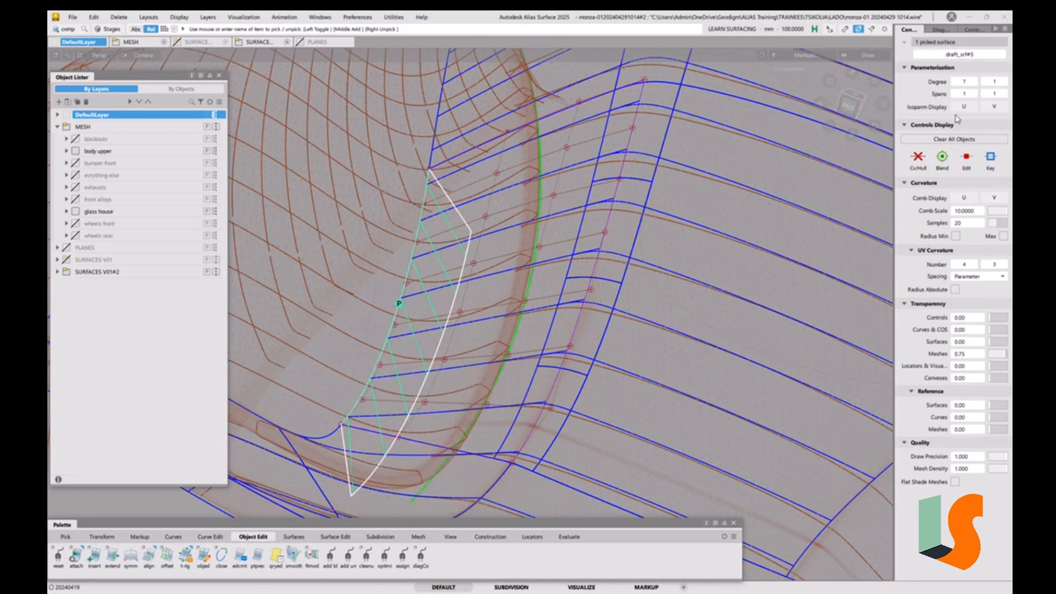
{"action": "left_click", "coordinate": [918, 159]}
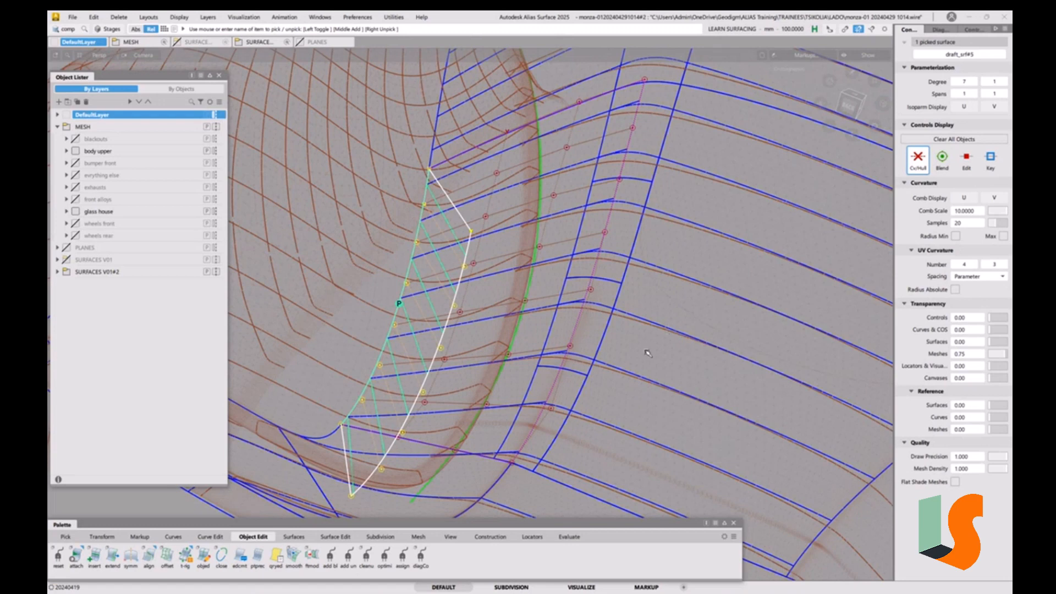
{"action": "left_click_drag", "start_coordinate": [607, 427], "coordinate": [607, 395], "text": "ctrl+shift"}
{"action": "middle_click_drag", "start_coordinate": [538, 418], "coordinate": [581, 423], "text": "alt+shift"}
{"action": "left_click_drag", "start_coordinate": [580, 424], "coordinate": [568, 396], "text": "alt+shift"}
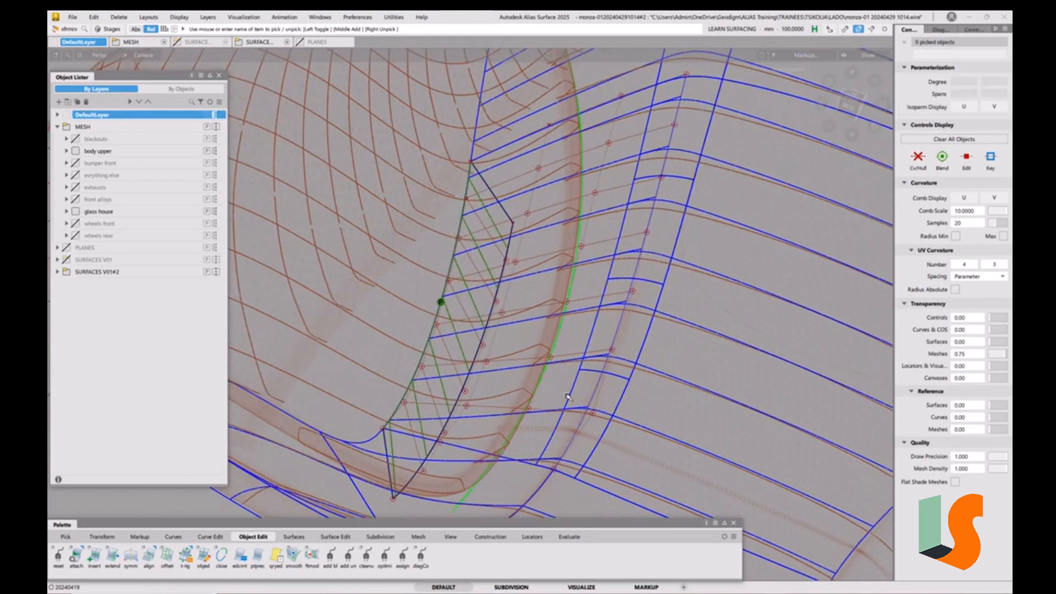
Step: Slide the edge loop of the draft surface shared with the side surface a short way toward the draft surface's opposite edge, then clear the selection
{"action": "key", "text": "space"}
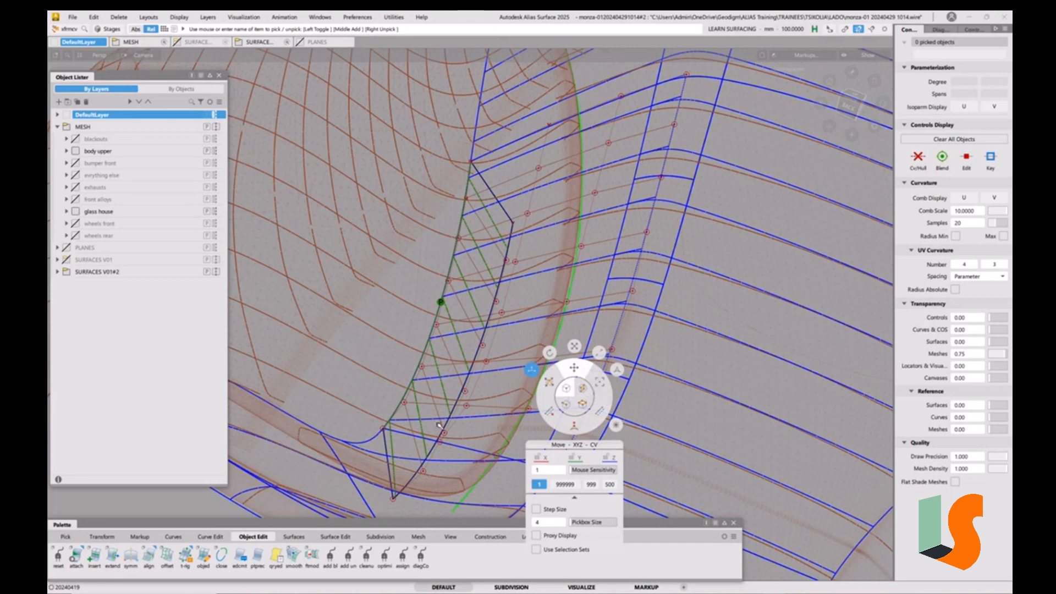
{"action": "key", "text": "space"}
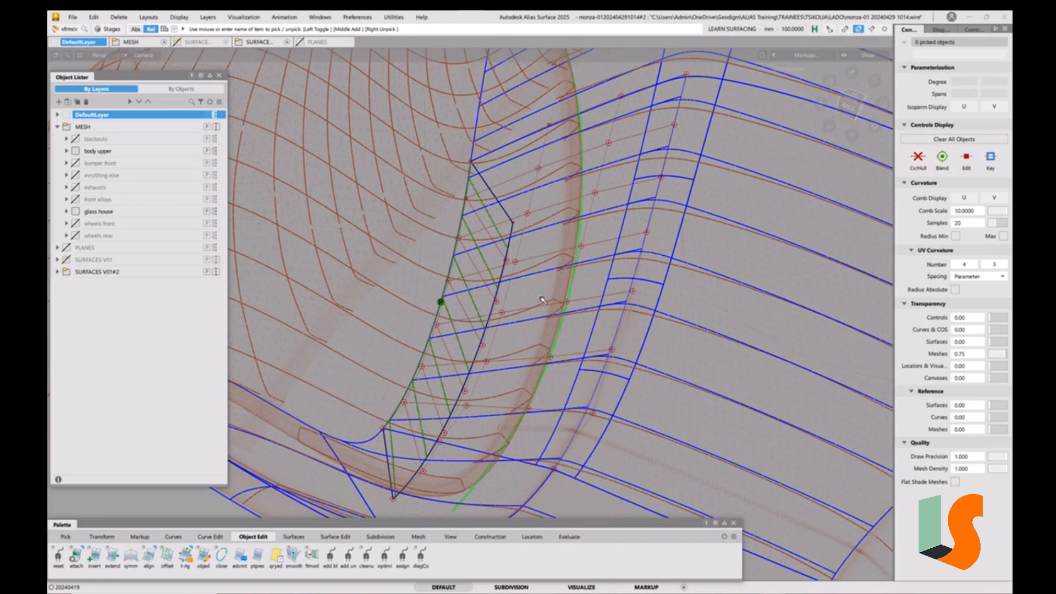
{"action": "key", "text": "space"}
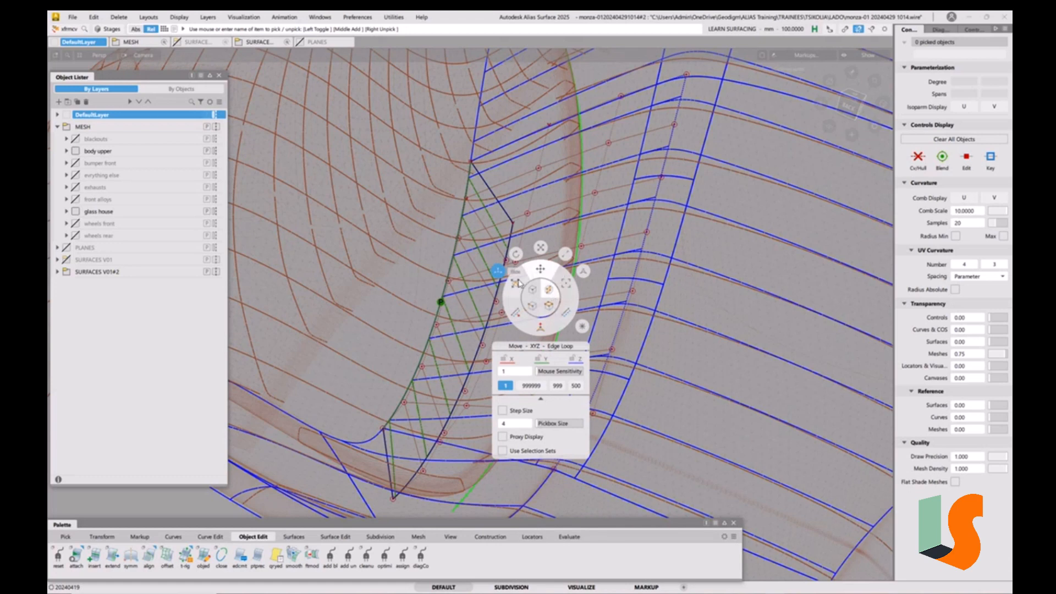
{"action": "left_click", "coordinate": [549, 299]}
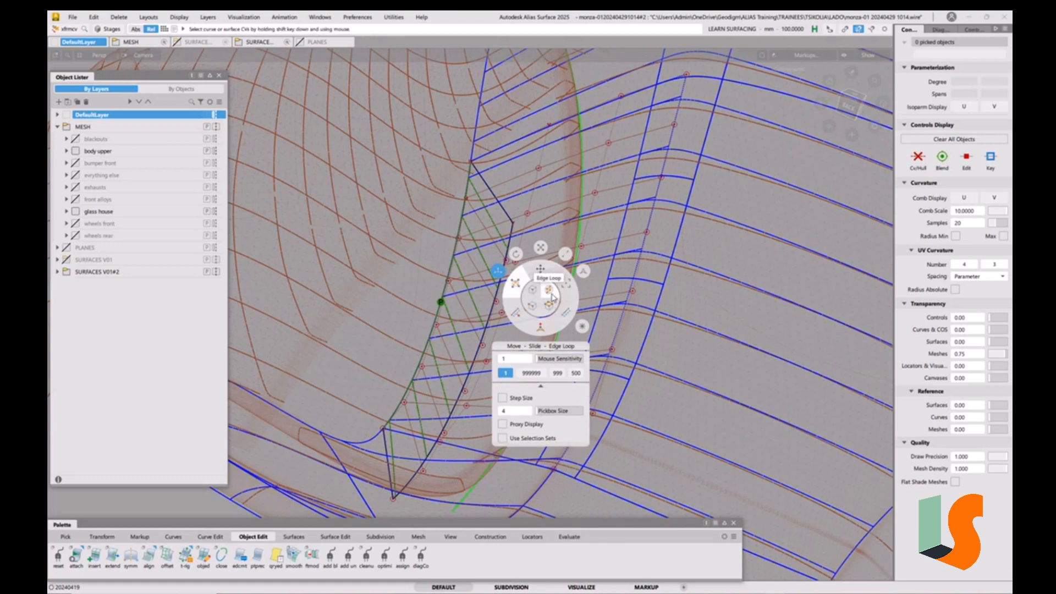
{"action": "key", "text": "space"}
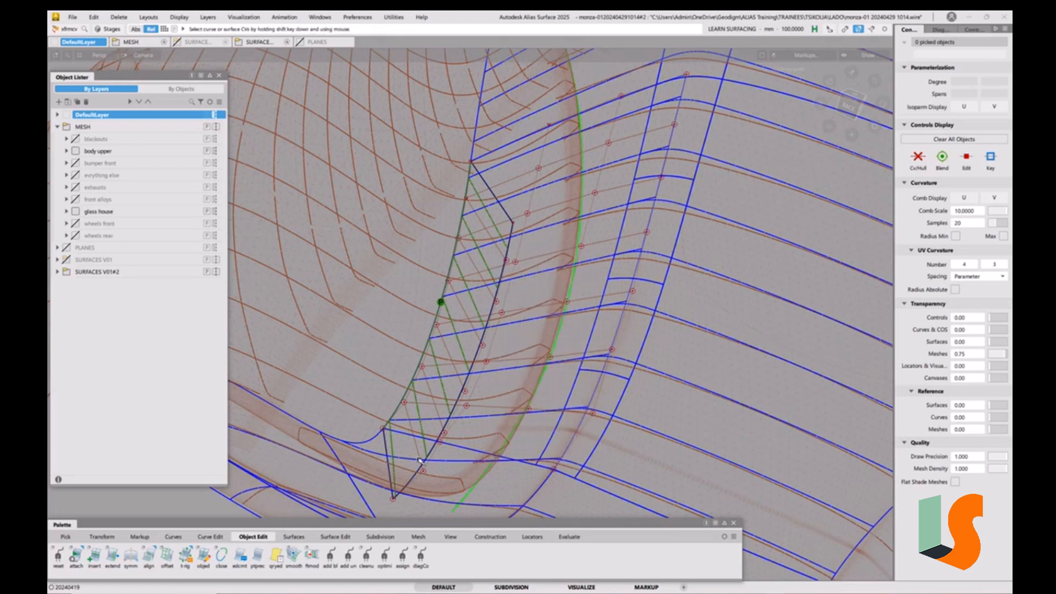
{"action": "left_click", "coordinate": [414, 387]}
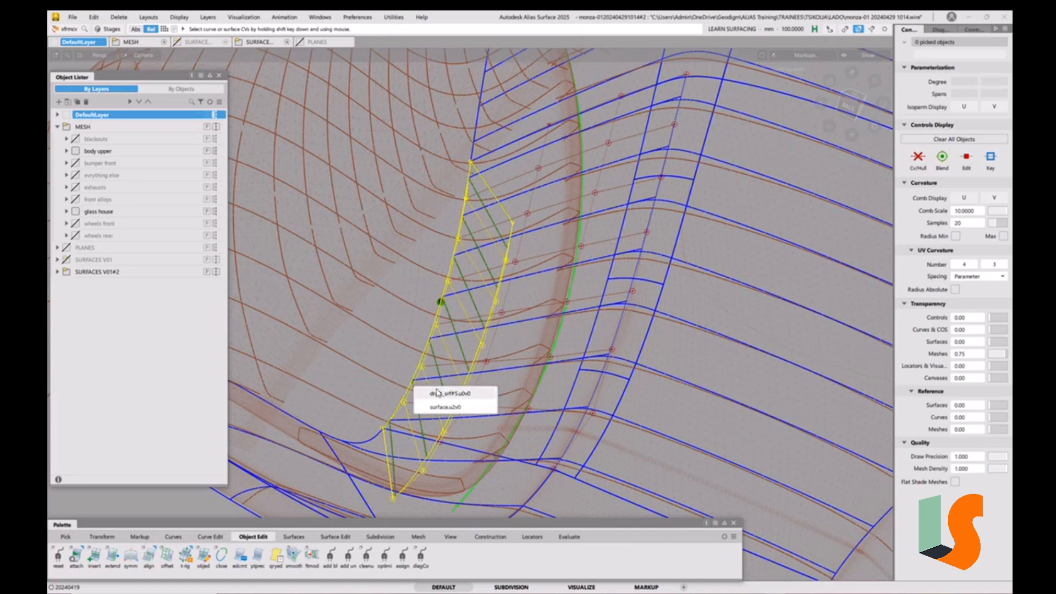
{"action": "left_click", "coordinate": [437, 393]}
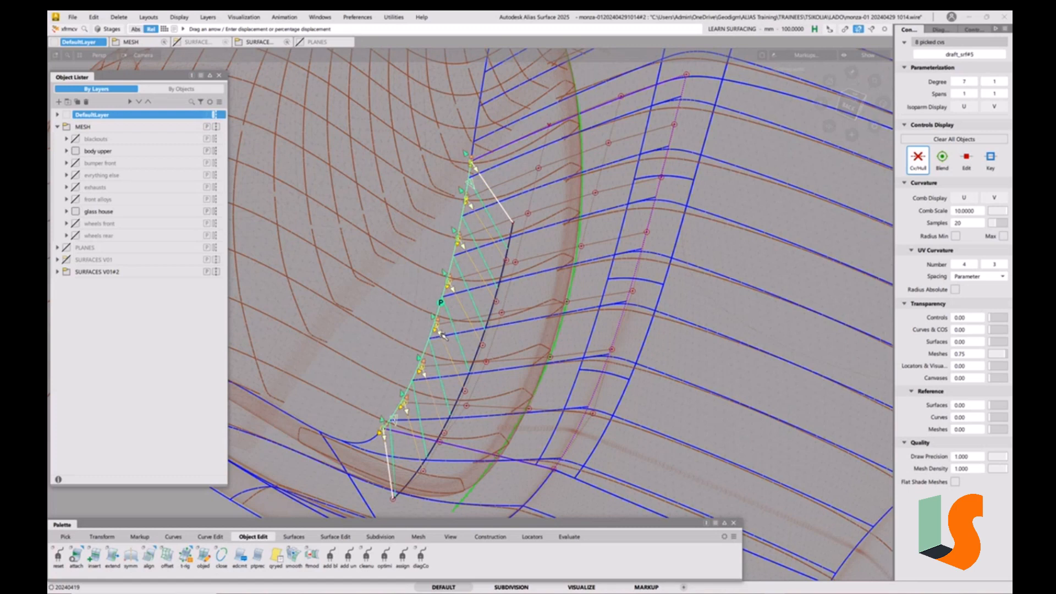
{"action": "left_click_drag", "start_coordinate": [440, 337], "coordinate": [448, 351]}
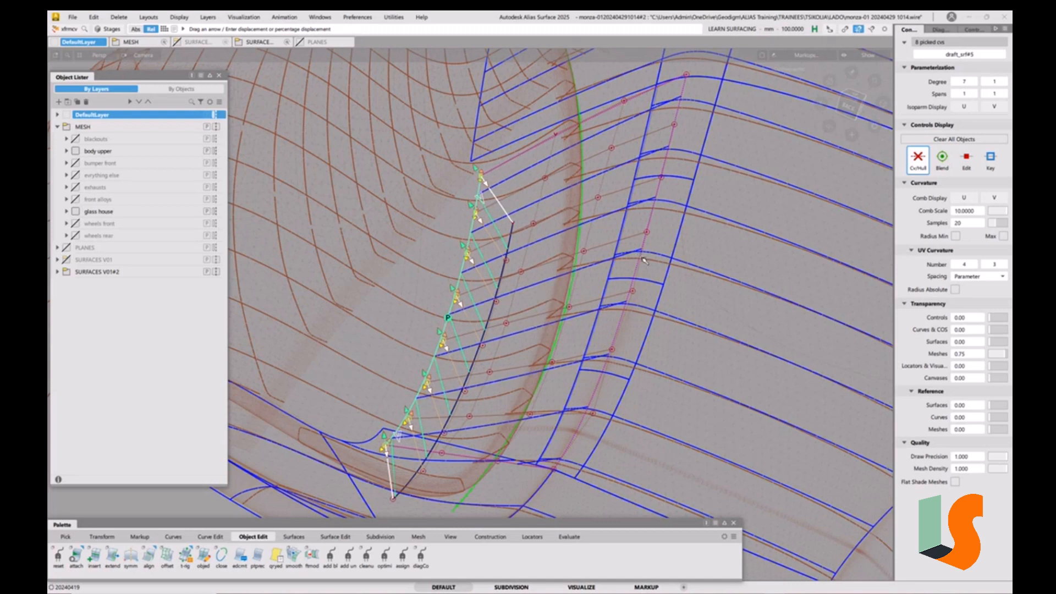
{"action": "left_click_drag", "start_coordinate": [450, 351], "coordinate": [451, 353]}
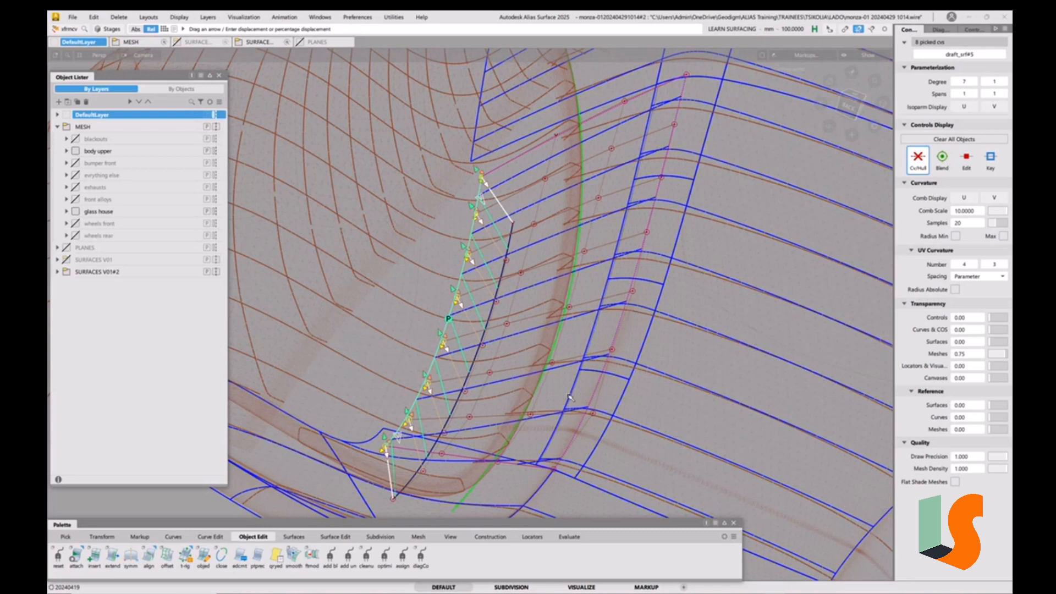
{"action": "left_click_drag", "start_coordinate": [562, 407], "coordinate": [532, 354], "text": "ctrl+shift"}
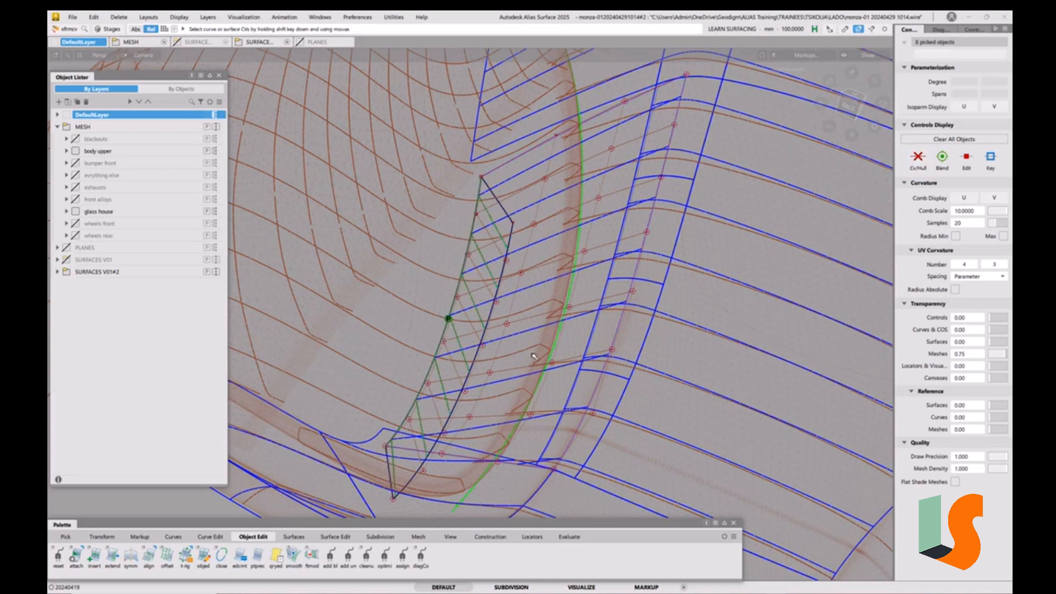
{"action": "left_click", "coordinate": [73, 17]}
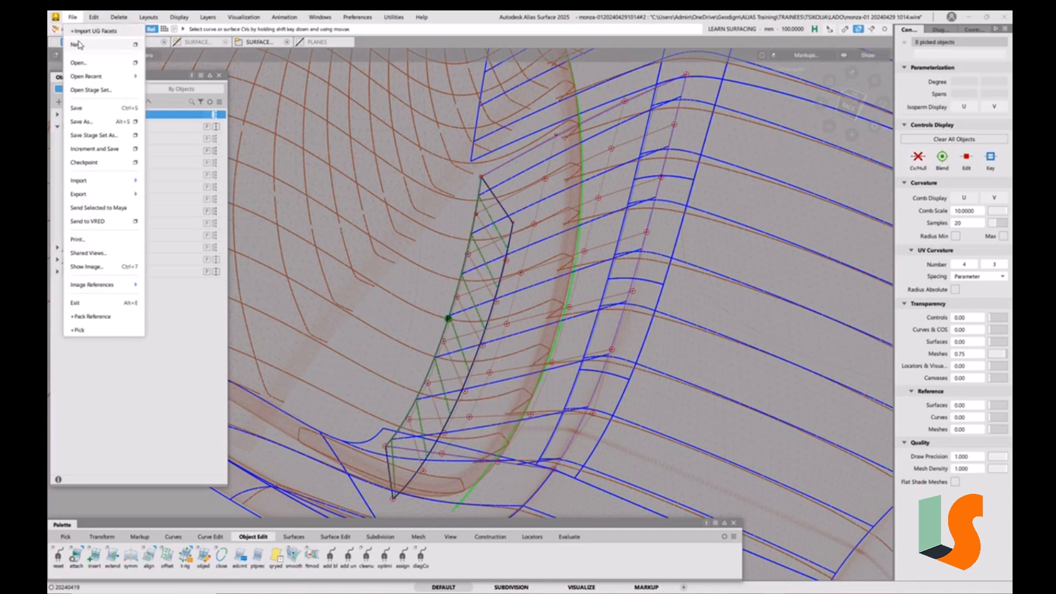
{"action": "left_click", "coordinate": [87, 122]}
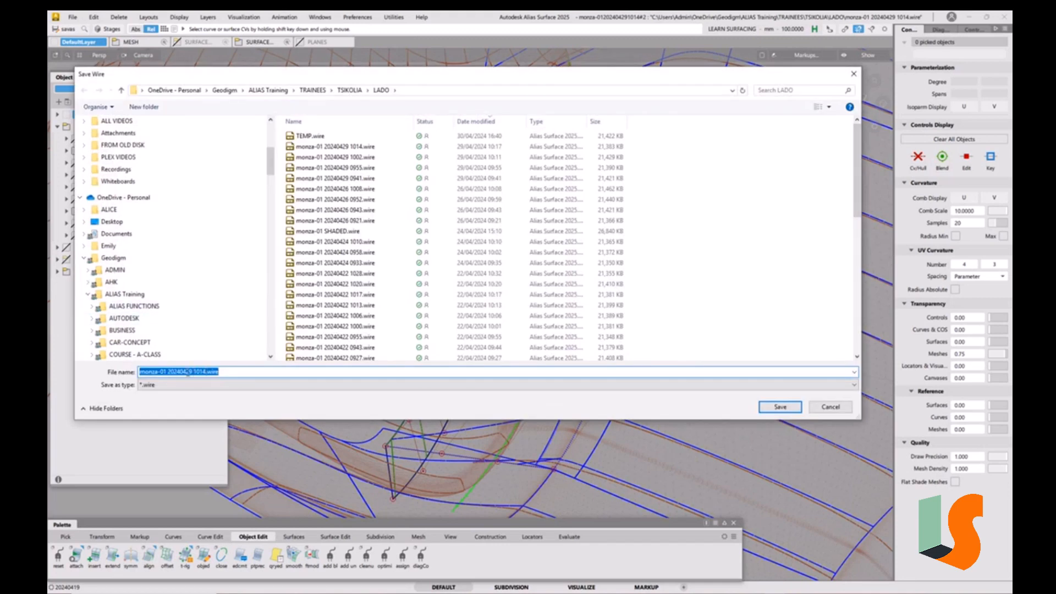
{"action": "left_click_drag", "start_coordinate": [186, 372], "coordinate": [276, 368]}
{"action": "key", "text": "BackSpace"}
{"action": "key", "text": "BackSpace"}
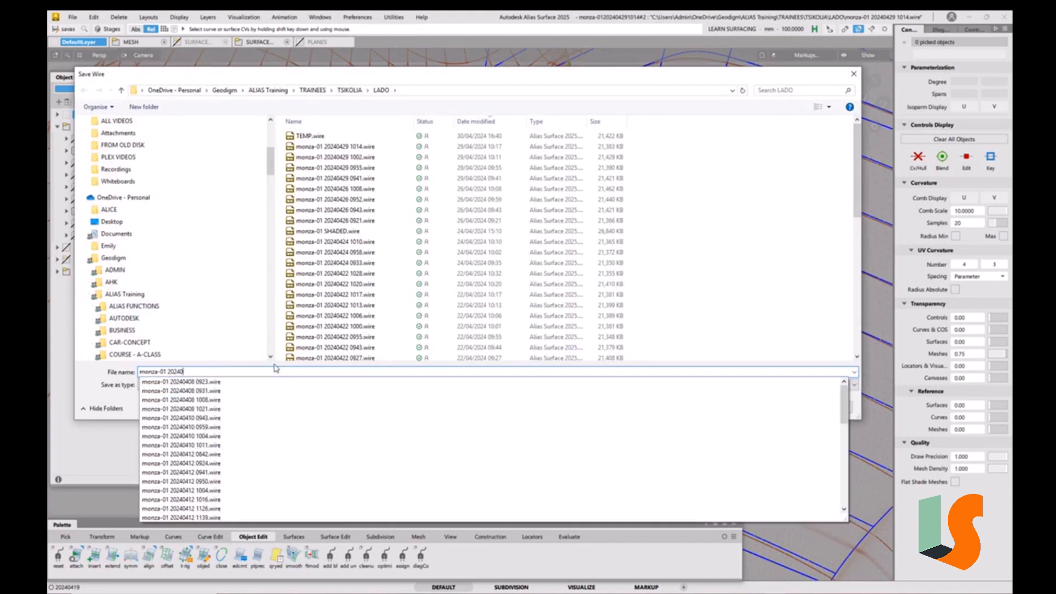
{"action": "type", "text": "501 0915"}
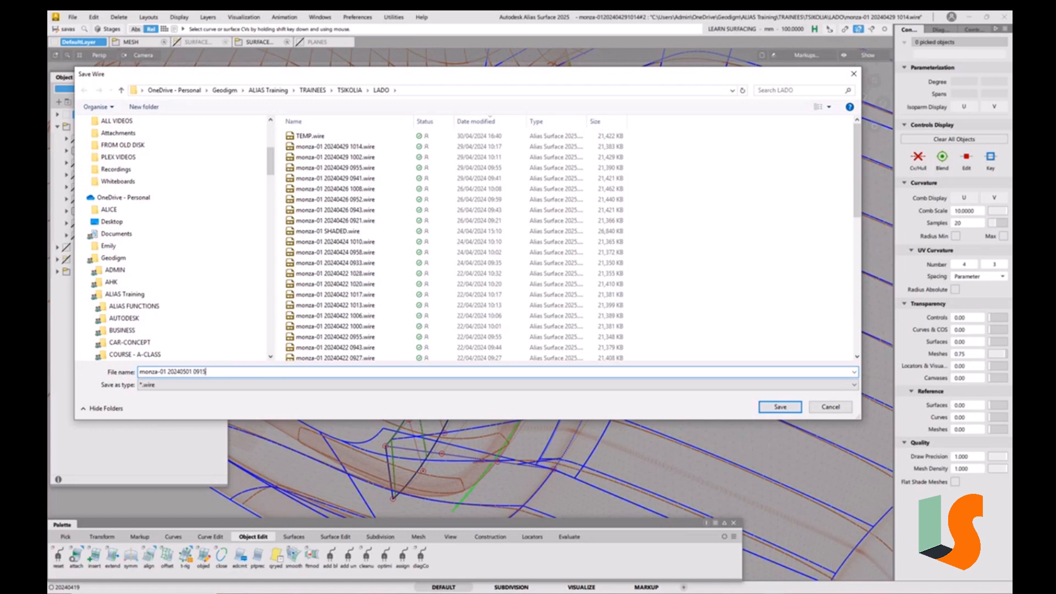
{"action": "key", "text": "Return"}
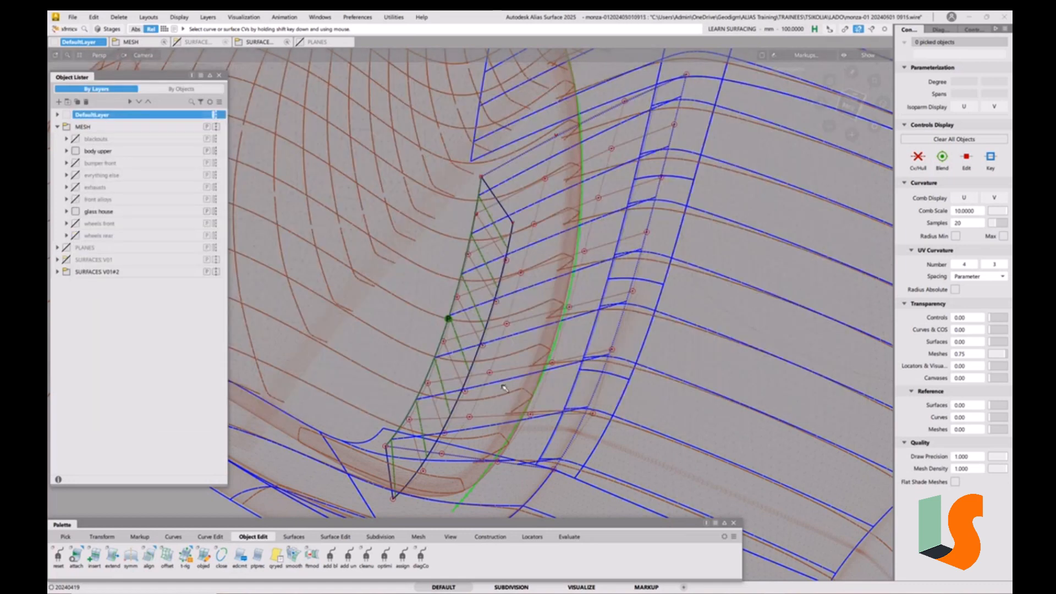
Step: Delete the draft surface along the side surface's inner edge
{"action": "left_click_drag", "start_coordinate": [503, 386], "coordinate": [464, 360], "text": "ctrl+shift"}
{"action": "left_click", "coordinate": [476, 359]}
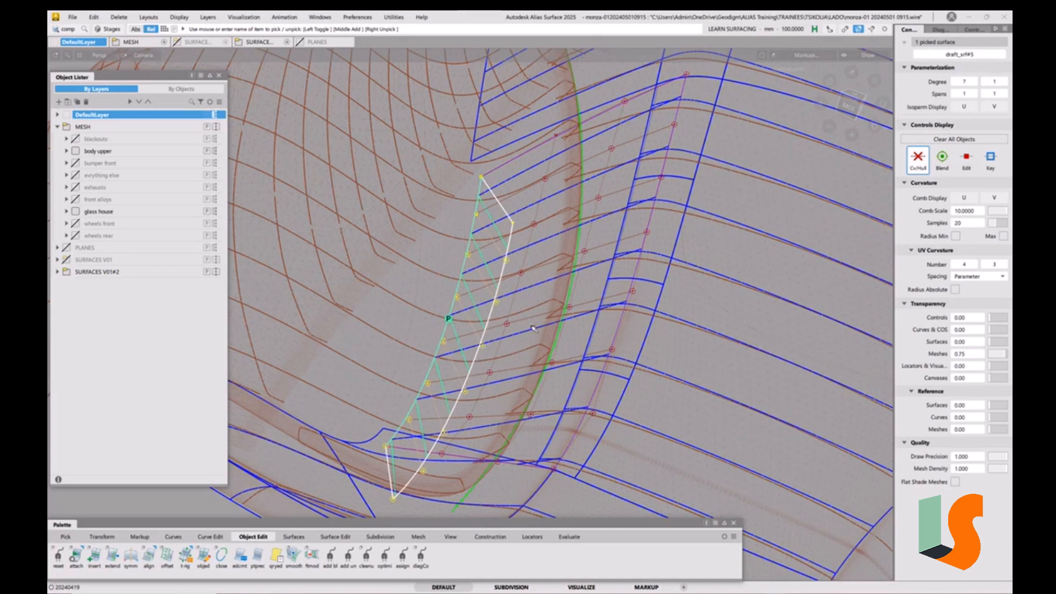
{"action": "key", "text": "Delete"}
{"action": "left_click", "coordinate": [525, 351]}
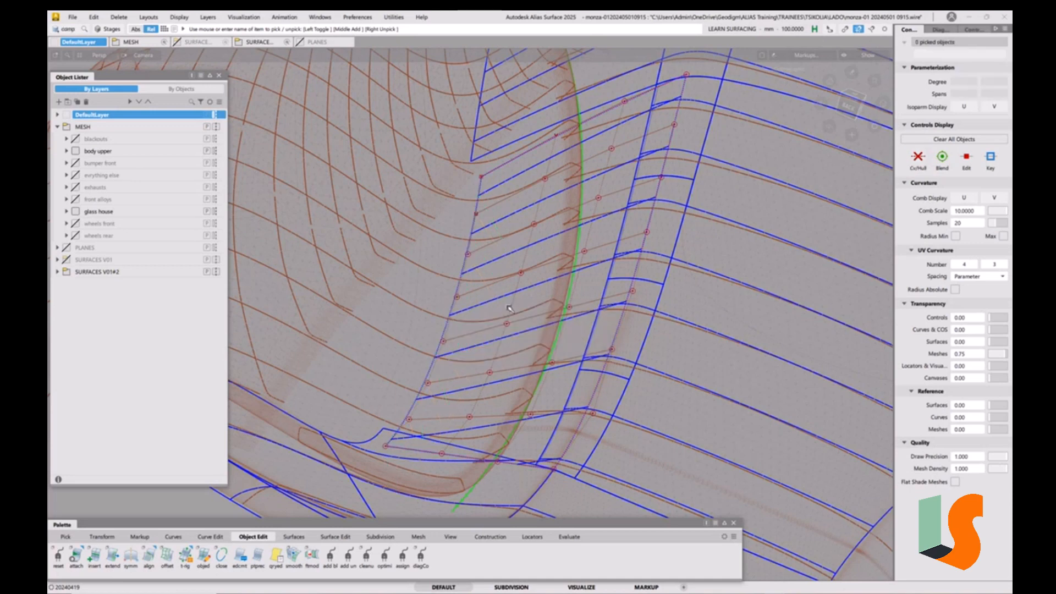
Step: Set Transform CV to Prop Mod with NUV movement and pick a middle CV on the side surface's inner edge as primary control
{"action": "key", "text": "v"}
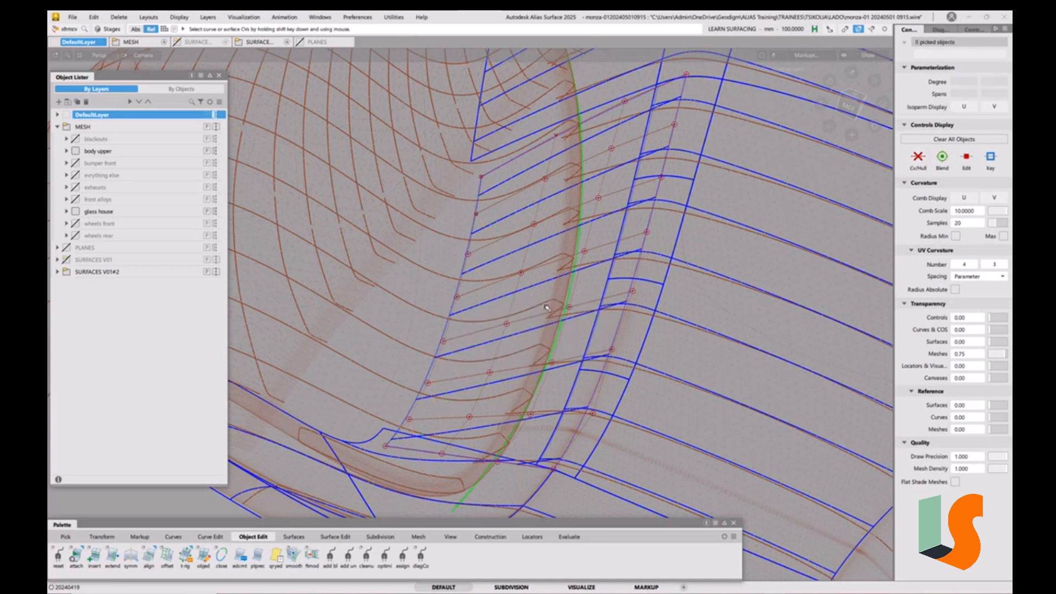
{"action": "key", "text": "space"}
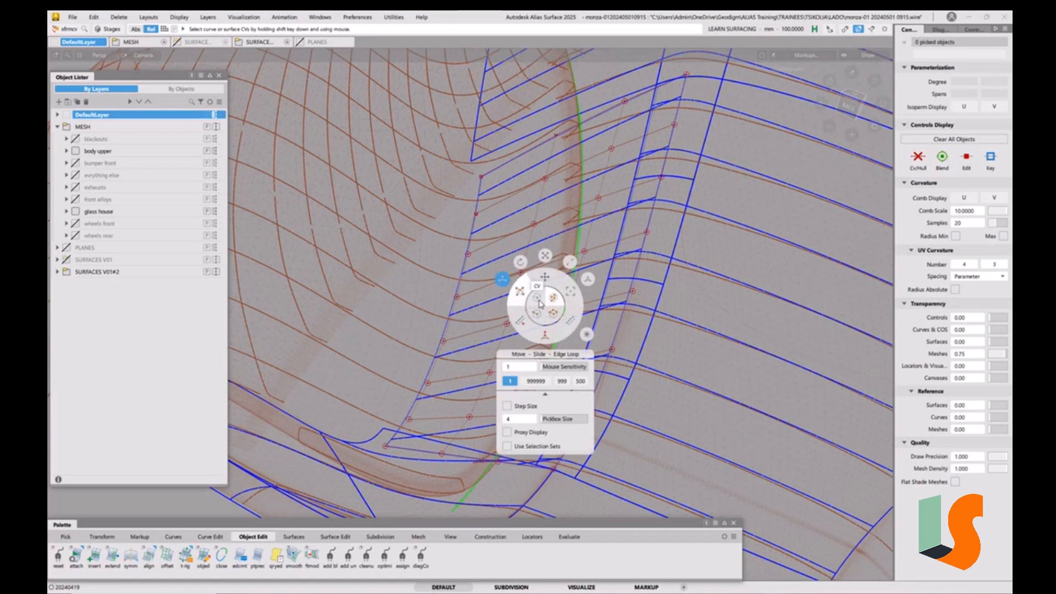
{"action": "left_click", "coordinate": [540, 305]}
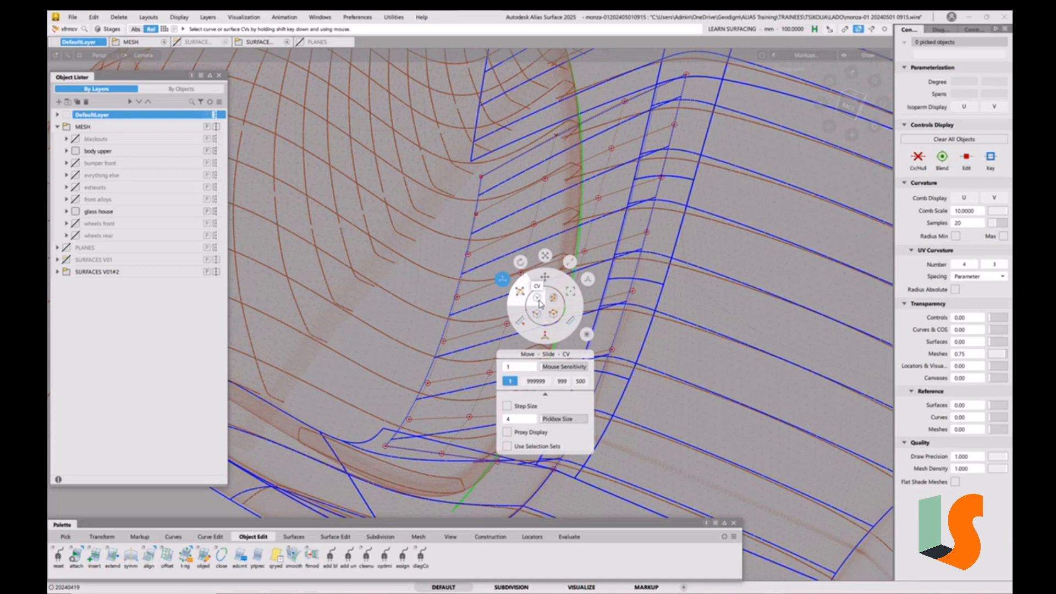
{"action": "left_click", "coordinate": [546, 335]}
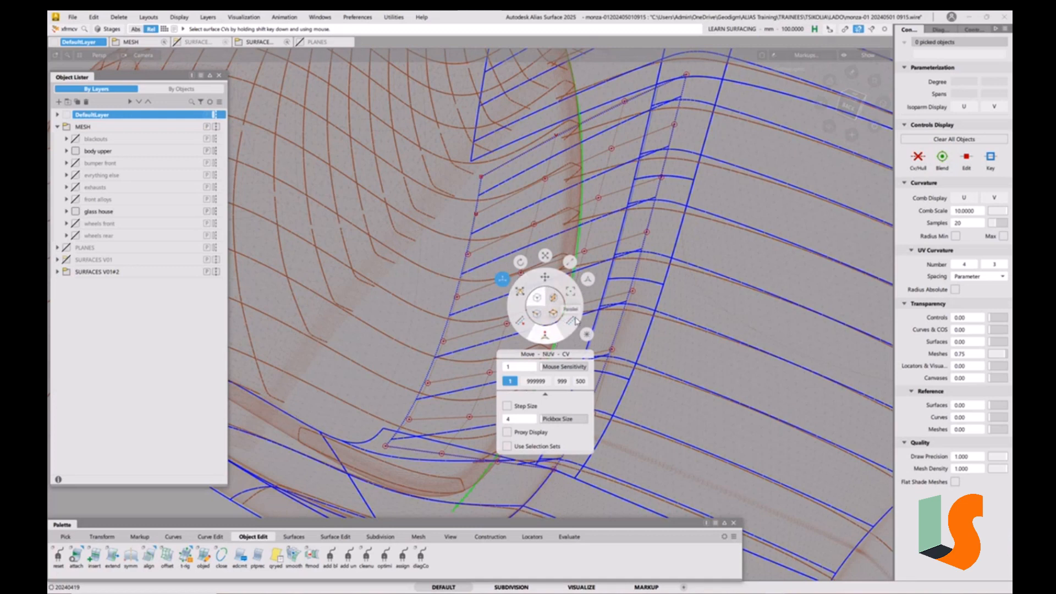
{"action": "left_click", "coordinate": [588, 281]}
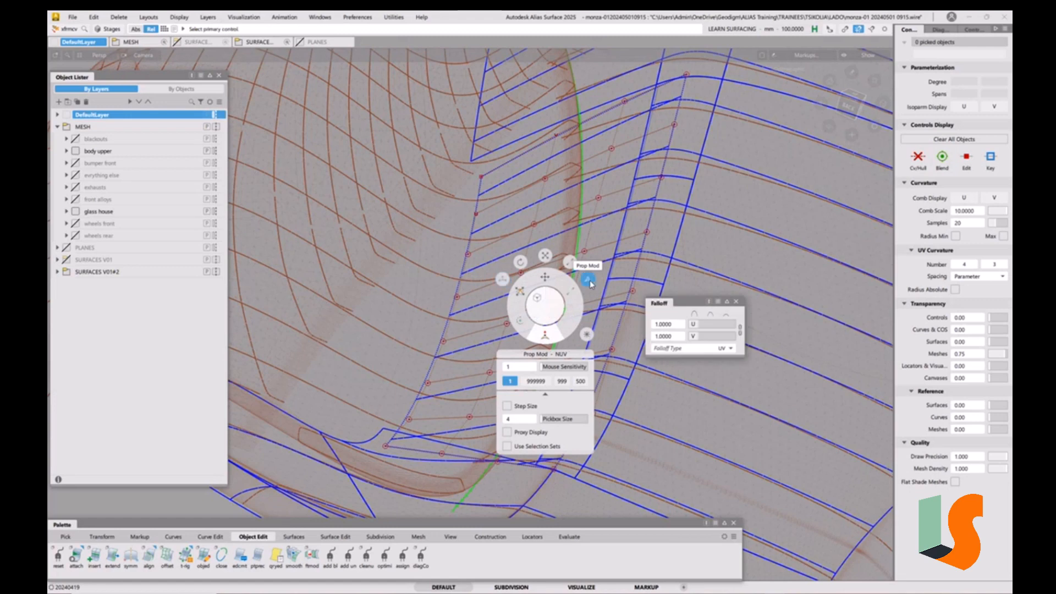
{"action": "left_click", "coordinate": [457, 297]}
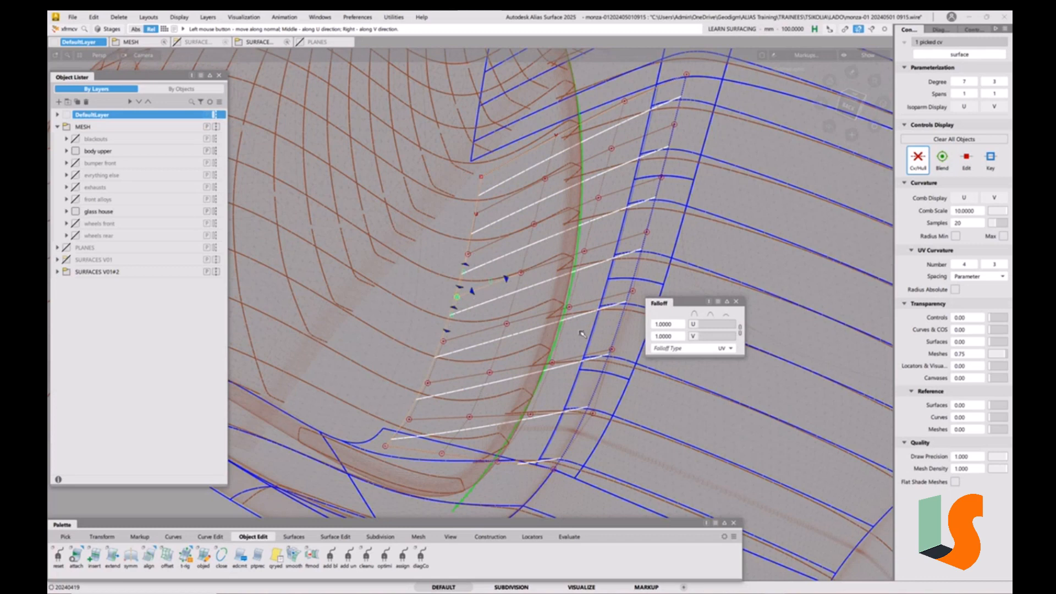
Step: Try moving the primary CV proportionally, first alone and then with two more CVs across the surface in its range
{"action": "left_click_drag", "start_coordinate": [674, 394], "coordinate": [836, 464]}
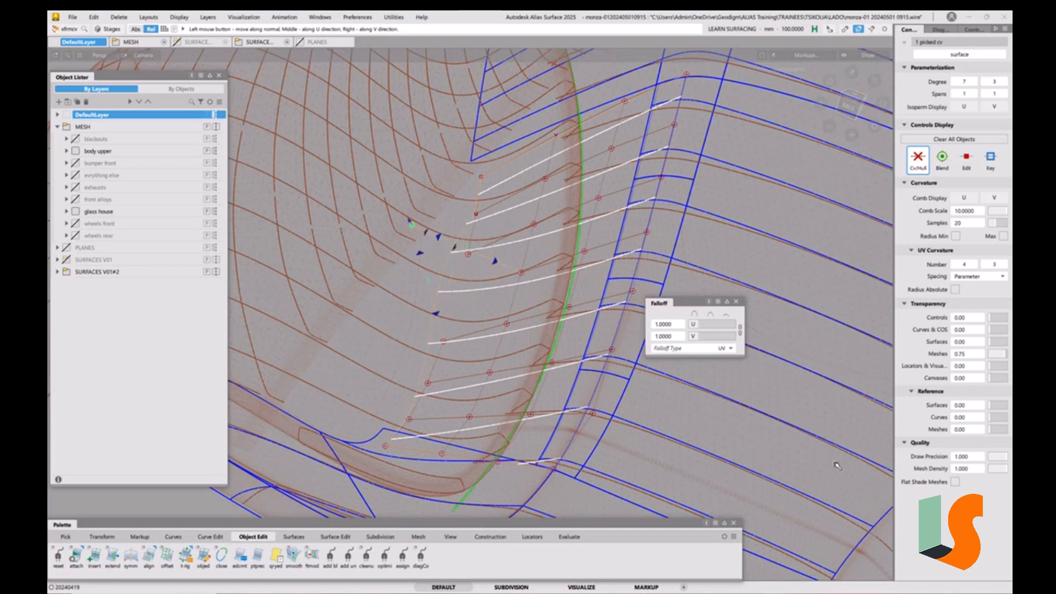
{"action": "key", "text": "ctrl+z"}
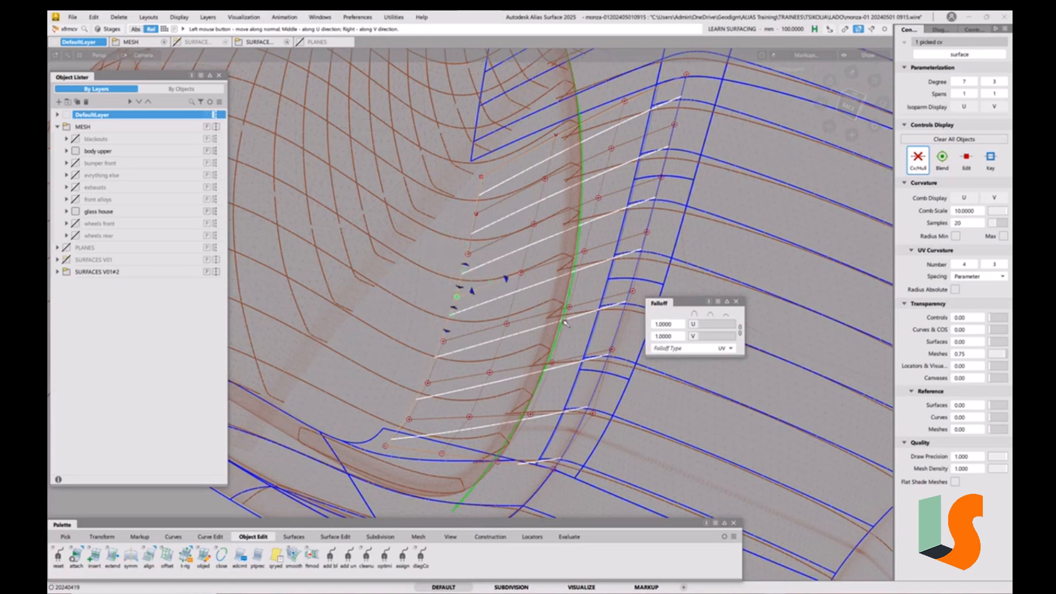
{"action": "left_click", "coordinate": [506, 279]}
{"action": "left_click", "coordinate": [505, 279]}
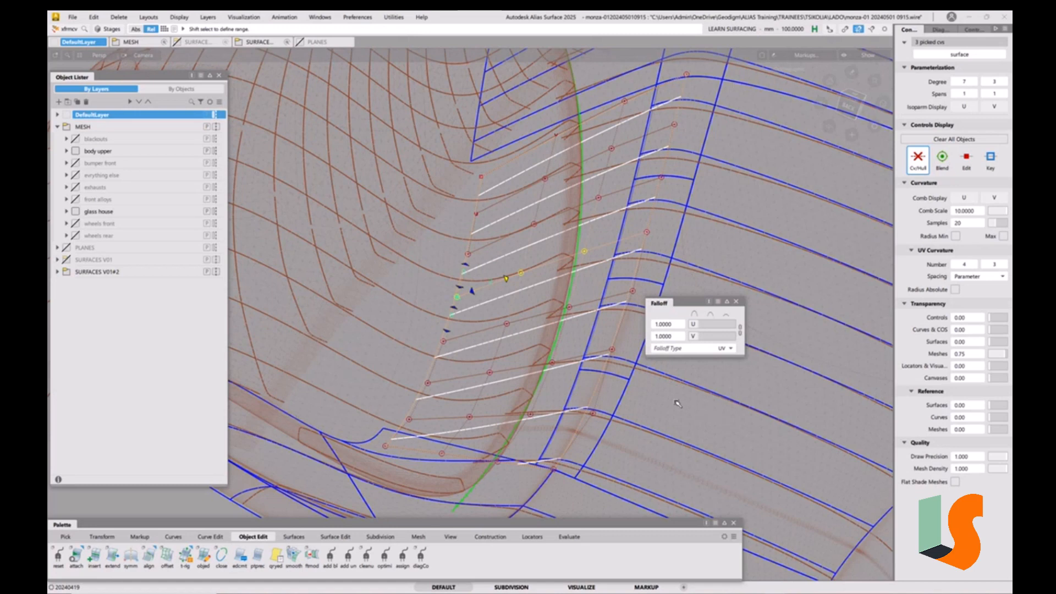
{"action": "left_click_drag", "start_coordinate": [506, 279], "coordinate": [538, 250]}
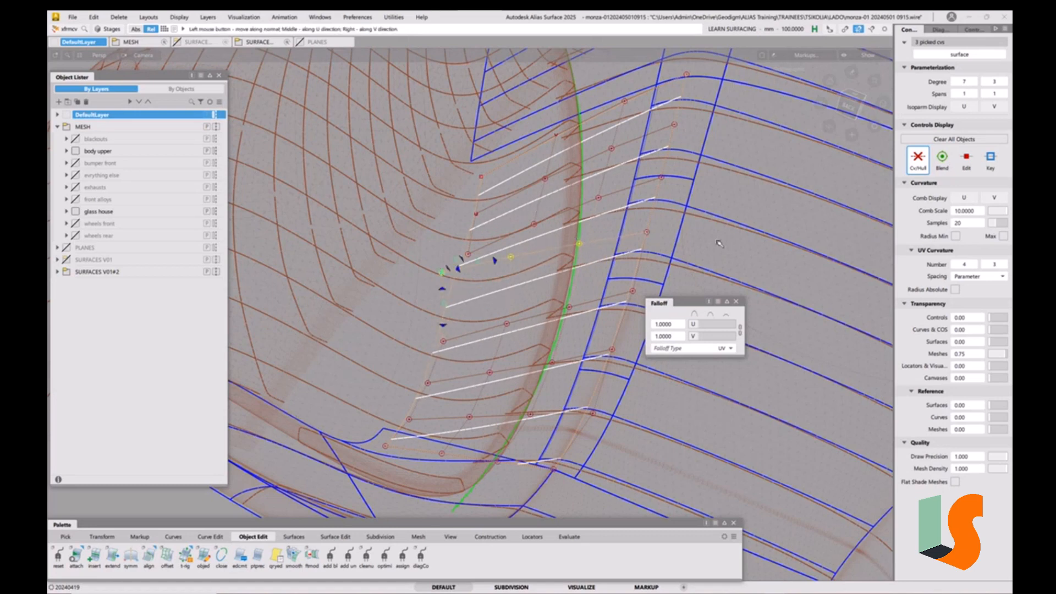
{"action": "key", "text": "ctrl+z"}
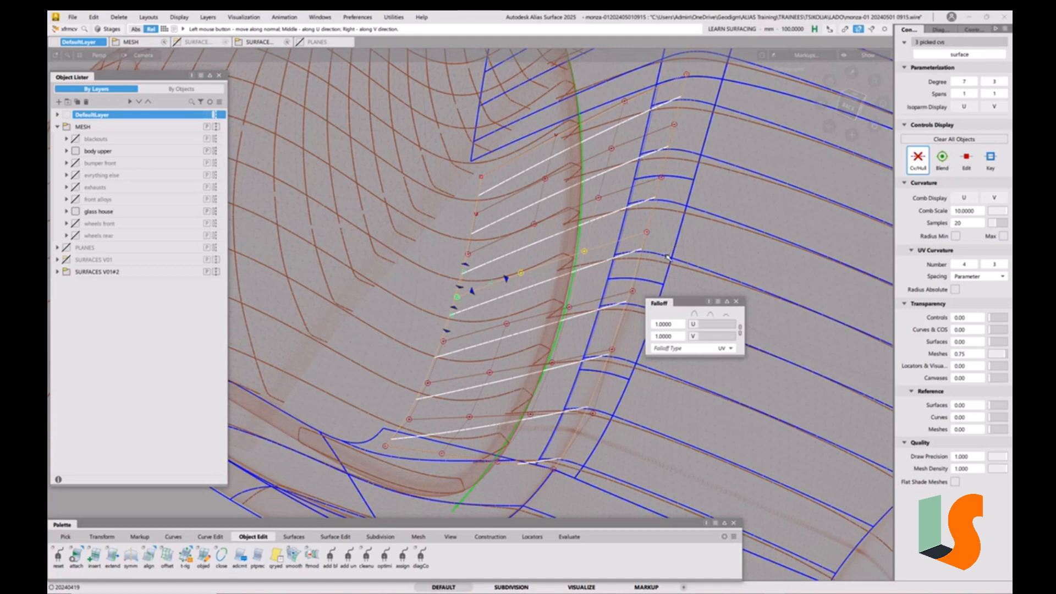
Step: Extend the proportional range to both ends of the side surface's inner edge and try moving the CVs together
{"action": "left_click", "coordinate": [464, 264], "text": "shift"}
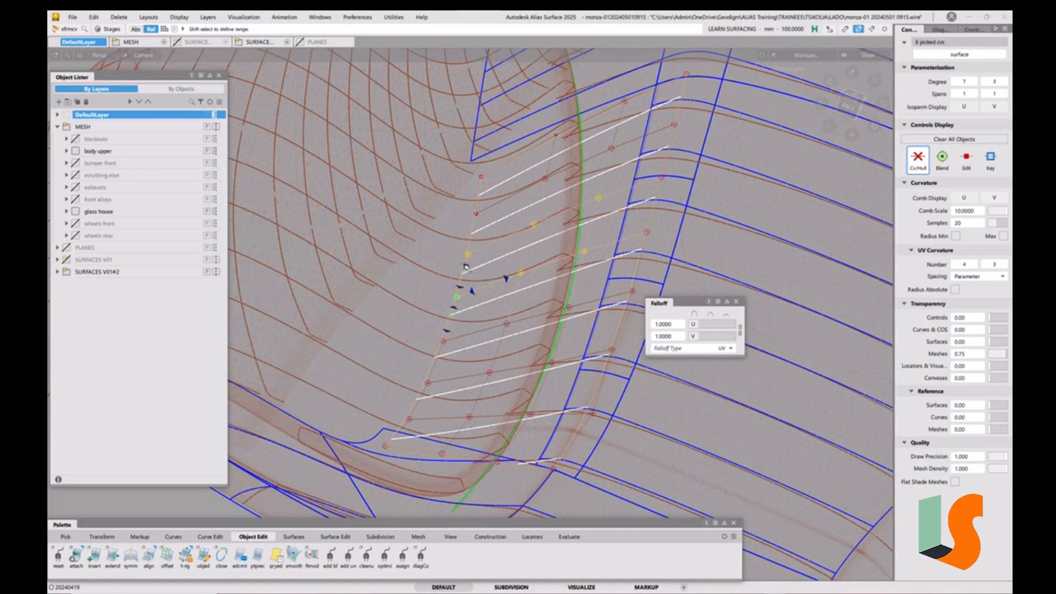
{"action": "left_click", "coordinate": [465, 265], "text": "shift"}
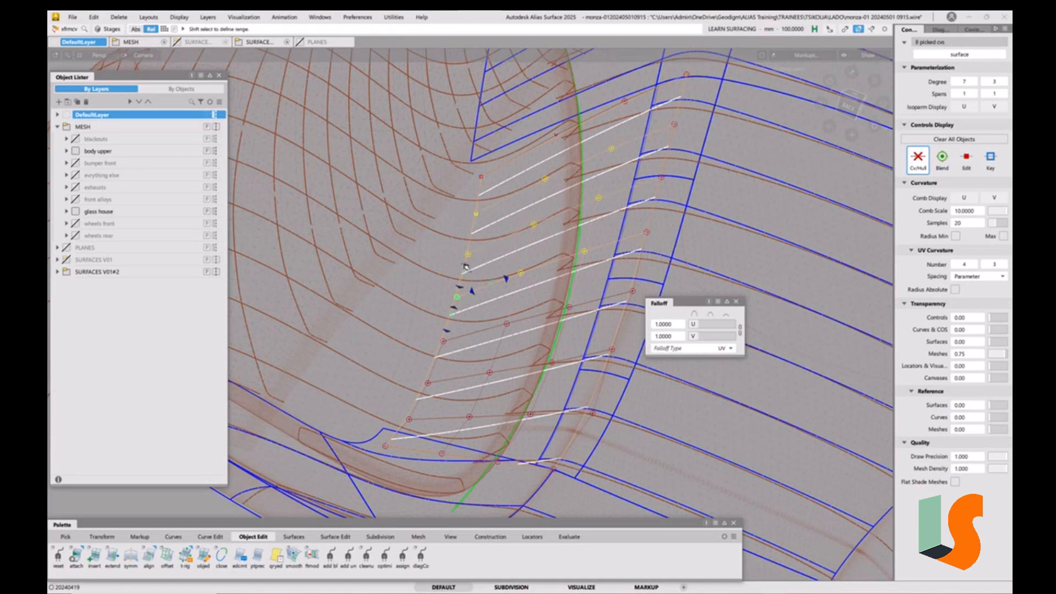
{"action": "left_click", "coordinate": [448, 330], "text": "shift"}
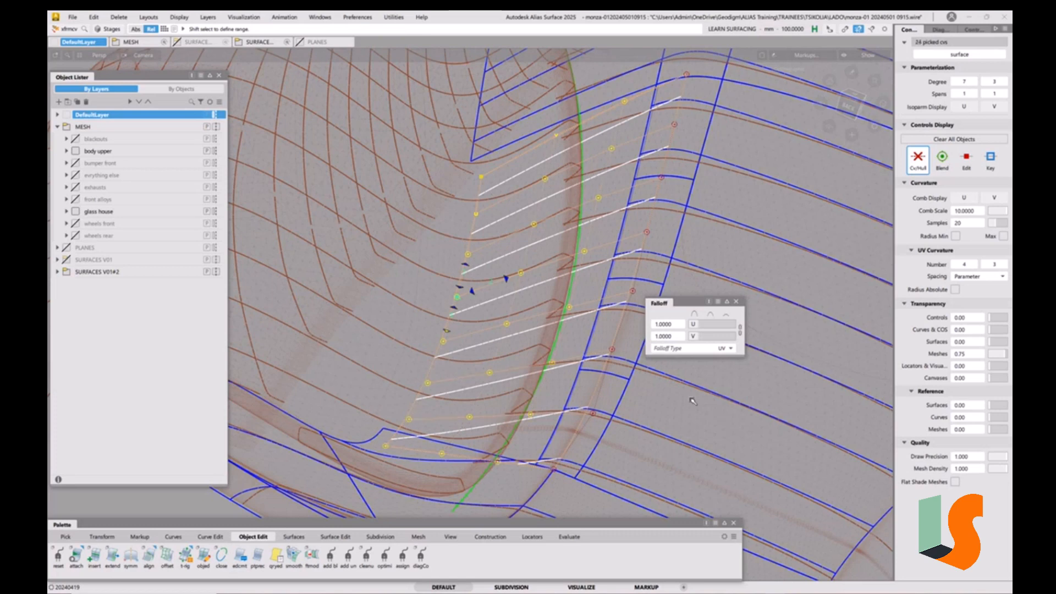
{"action": "left_click_drag", "start_coordinate": [687, 409], "coordinate": [541, 310]}
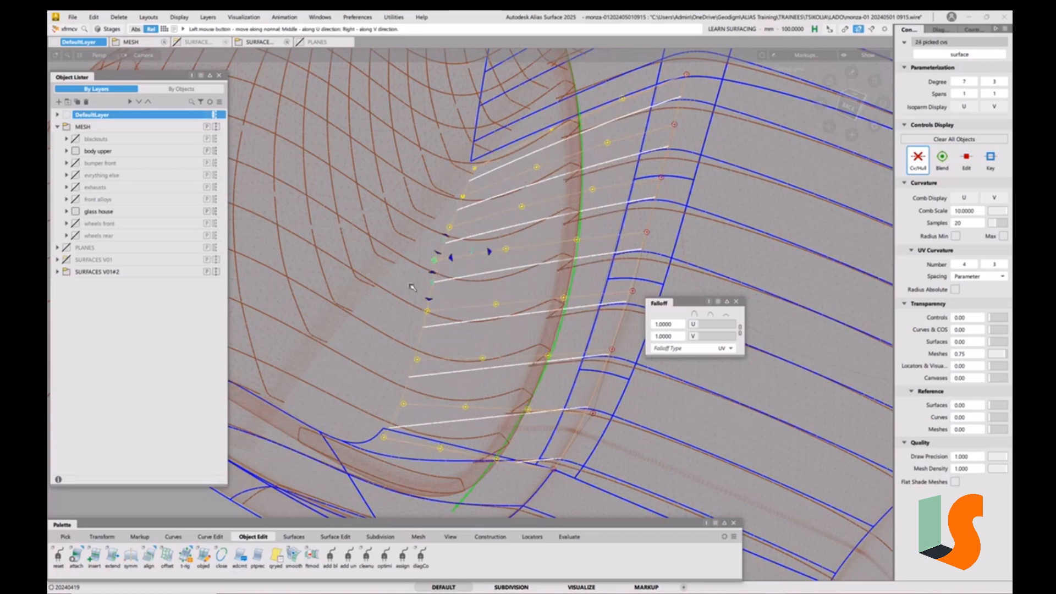
{"action": "key", "text": "ctrl+z"}
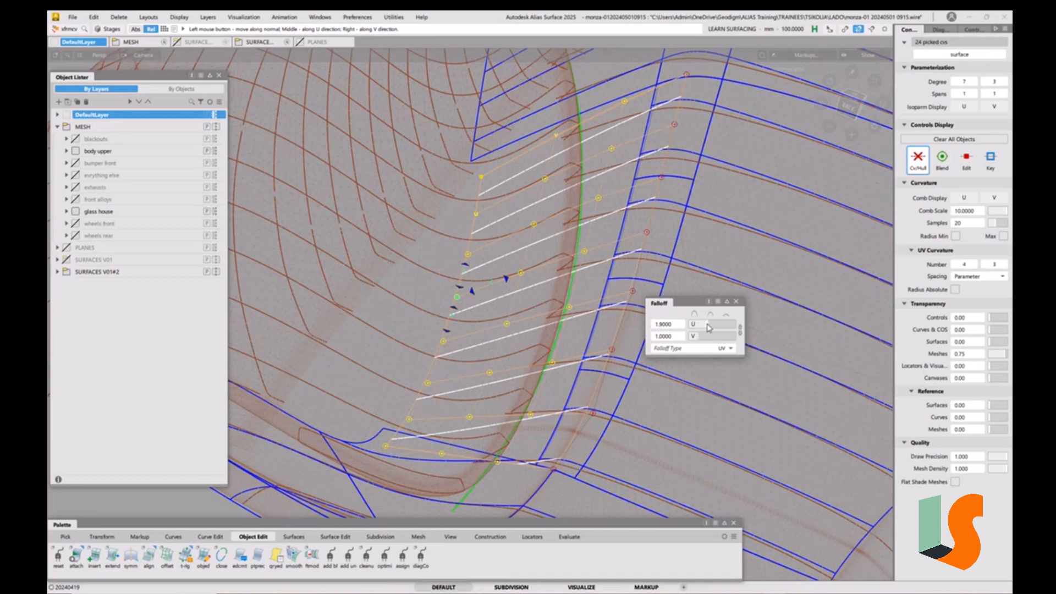
Step: Try a different U falloff on the proportional move of the side surface's CVs, then close the falloff settings
{"action": "left_click_drag", "start_coordinate": [708, 327], "coordinate": [689, 326]}
{"action": "left_click_drag", "start_coordinate": [658, 385], "coordinate": [723, 418]}
{"action": "left_click", "coordinate": [737, 302]}
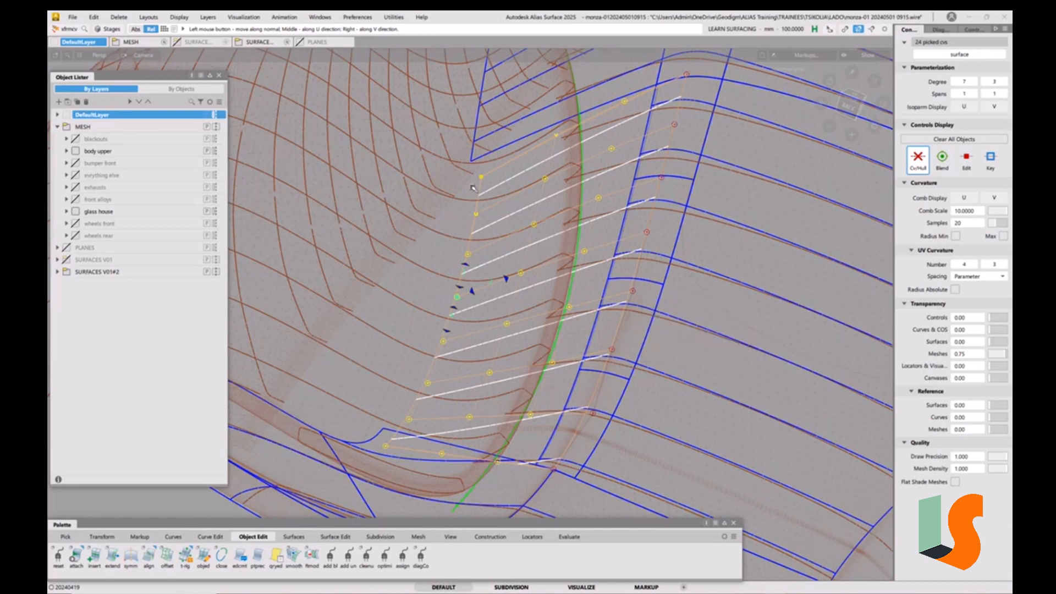
{"action": "left_click", "coordinate": [70, 19]}
{"action": "mouse_move", "coordinate": [102, 77]}
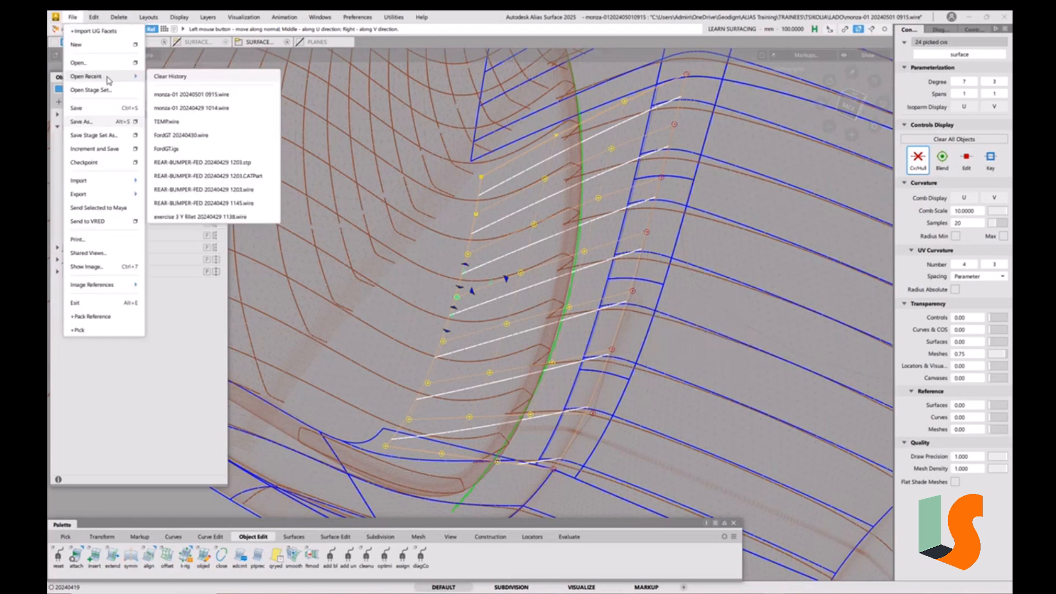
{"action": "left_click", "coordinate": [192, 96]}
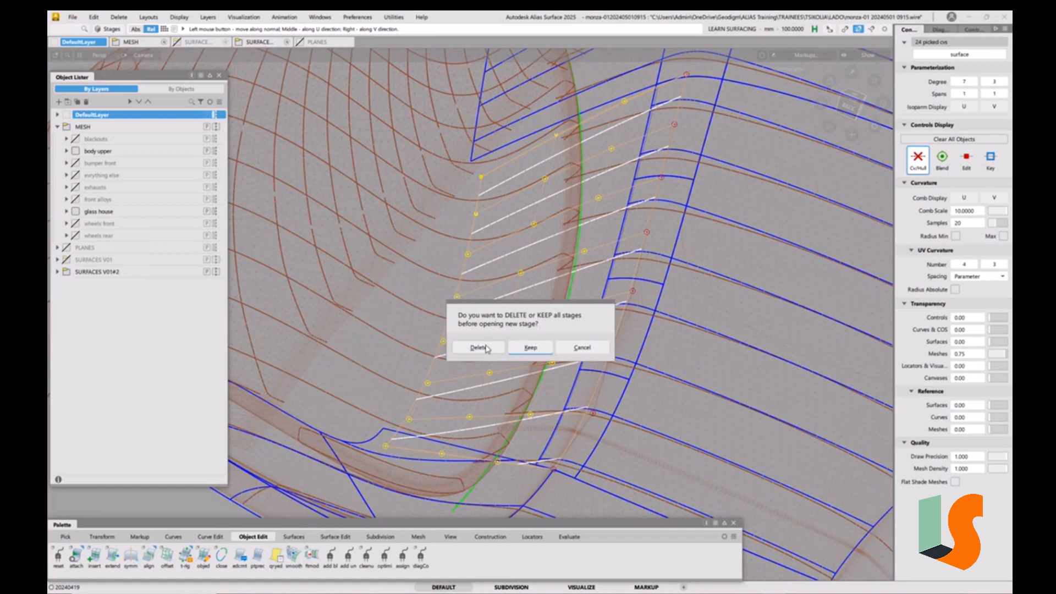
{"action": "left_click", "coordinate": [478, 348]}
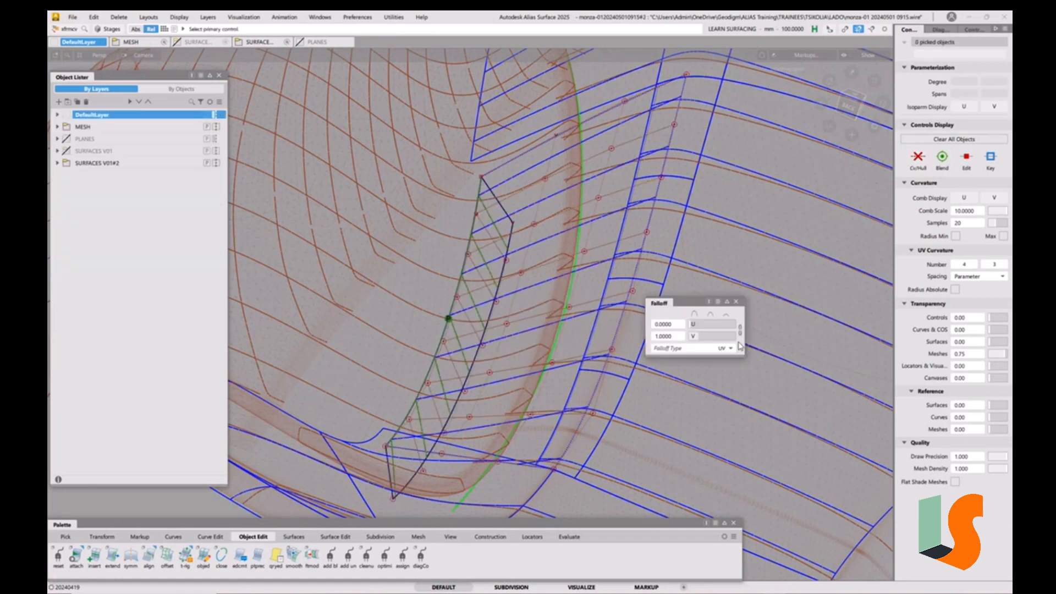
{"action": "left_click", "coordinate": [736, 302]}
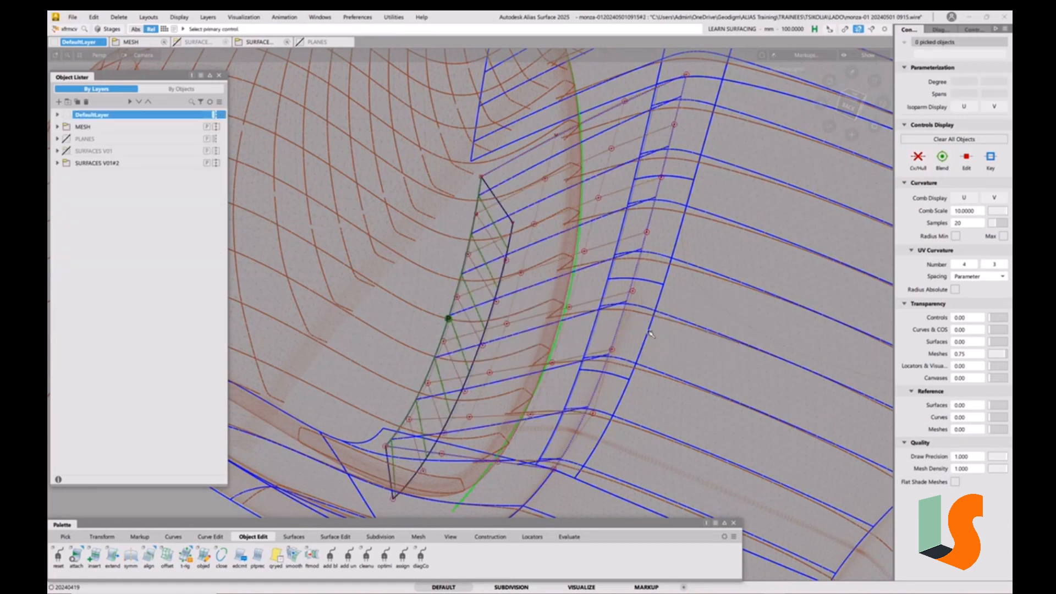
{"action": "left_click", "coordinate": [654, 365]}
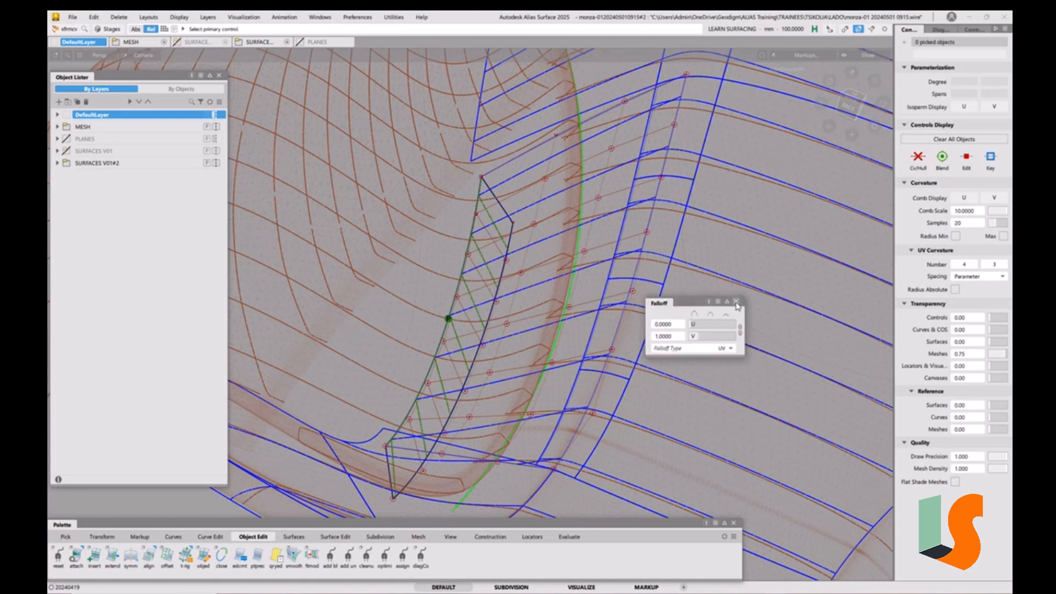
{"action": "left_click", "coordinate": [736, 302]}
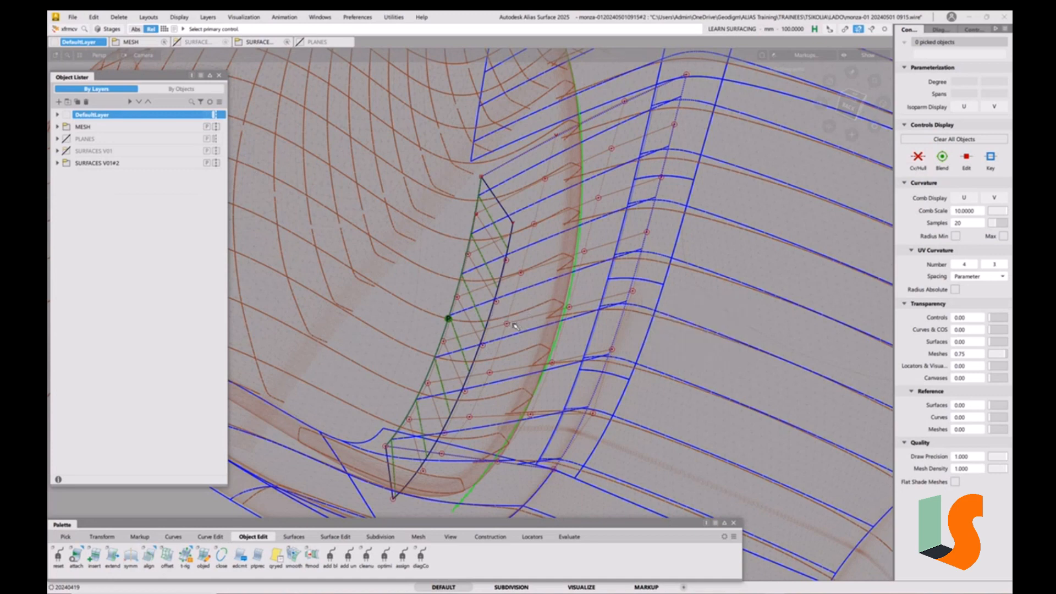
Step: Isolate the two visible meshes by hiding all other geometry, and clear the selection
{"action": "mouse_move", "coordinate": [512, 324]}
{"action": "left_mouse_down", "text": "alt+shift"}
{"action": "mouse_move", "coordinate": [507, 331]}
{"action": "mouse_move", "coordinate": [545, 311]}
{"action": "mouse_move", "coordinate": [500, 303]}
{"action": "left_mouse_up", "text": "alt+shift"}
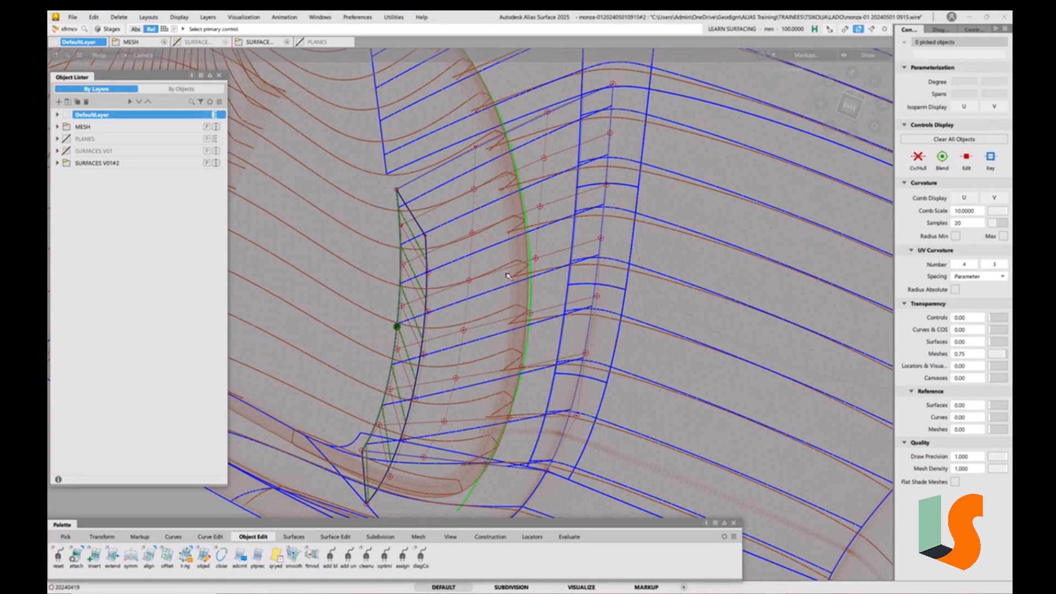
{"action": "mouse_move", "coordinate": [507, 275]}
{"action": "left_mouse_down", "text": "alt+shift"}
{"action": "mouse_move", "coordinate": [528, 278]}
{"action": "mouse_move", "coordinate": [499, 270]}
{"action": "left_mouse_up", "text": "alt+shift"}
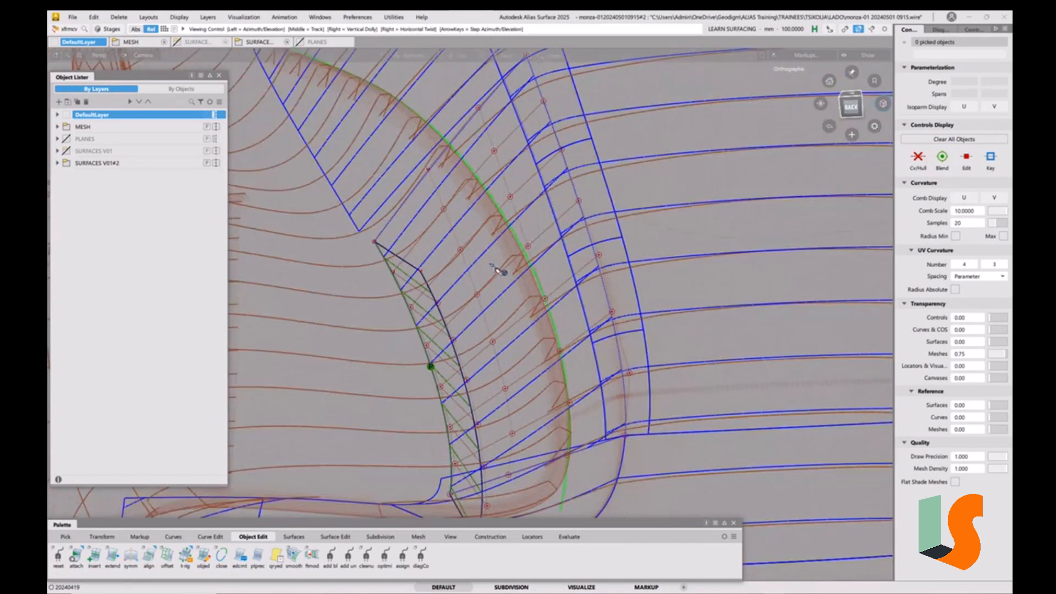
{"action": "middle_click_drag", "start_coordinate": [498, 269], "coordinate": [552, 299], "text": "alt+shift"}
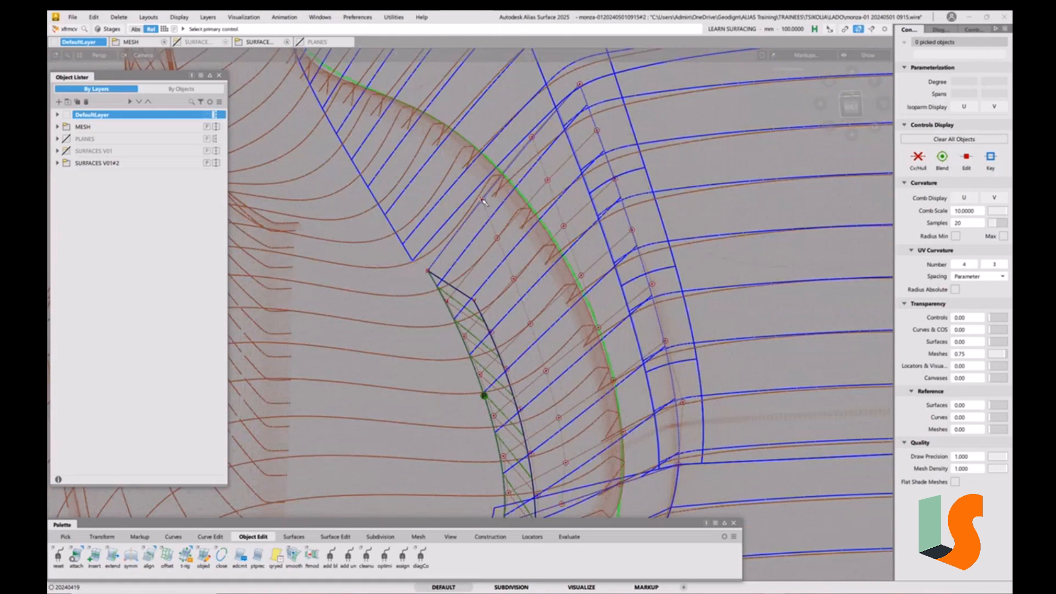
{"action": "left_click_drag", "start_coordinate": [481, 198], "coordinate": [482, 220], "text": "ctrl+shift"}
{"action": "left_click", "coordinate": [439, 195]}
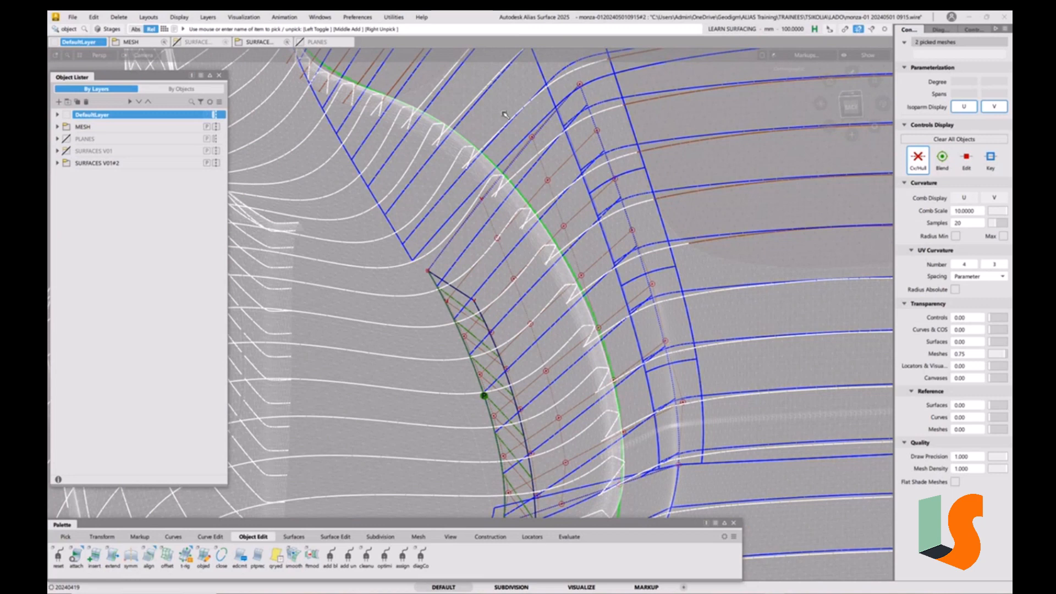
{"action": "key", "text": "alt+h"}
{"action": "left_click_drag", "start_coordinate": [539, 296], "coordinate": [541, 263], "text": "ctrl+shift"}
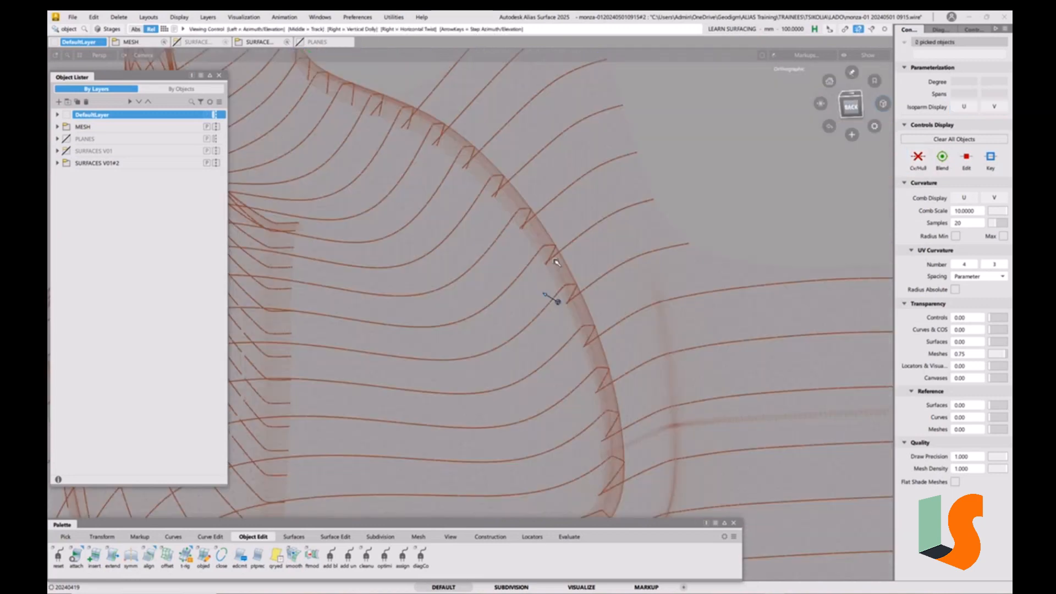
Step: Draw a straight two-CV curve about 26.5 mm long across the fillet band, joining its edges along one mesh section
{"action": "scroll", "coordinate": [549, 250], "scroll_direction": "up", "scroll_amount": 5}
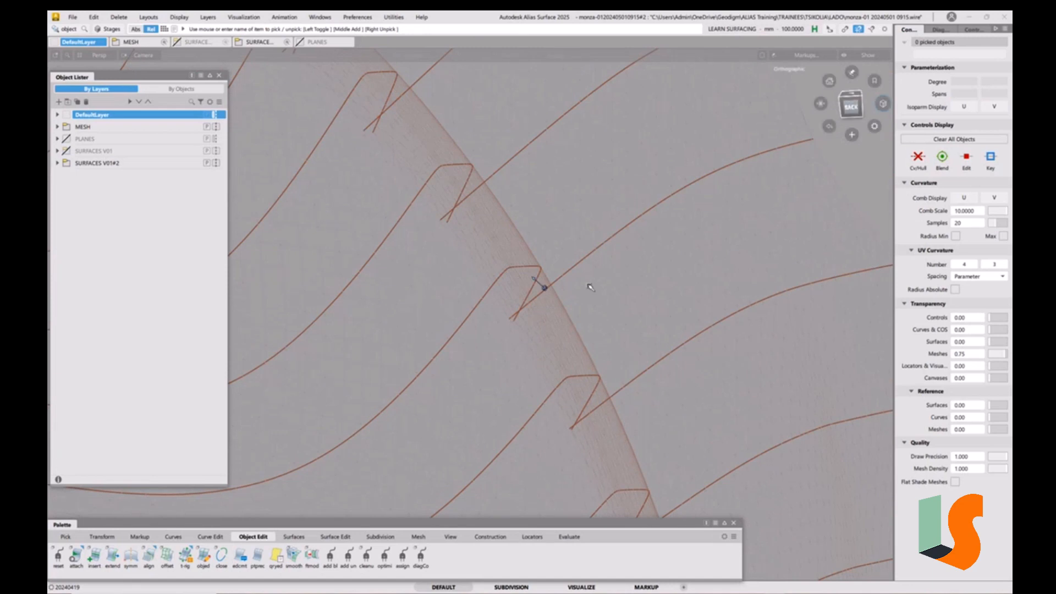
{"action": "left_click_drag", "start_coordinate": [589, 287], "coordinate": [424, 370], "text": "alt+shift"}
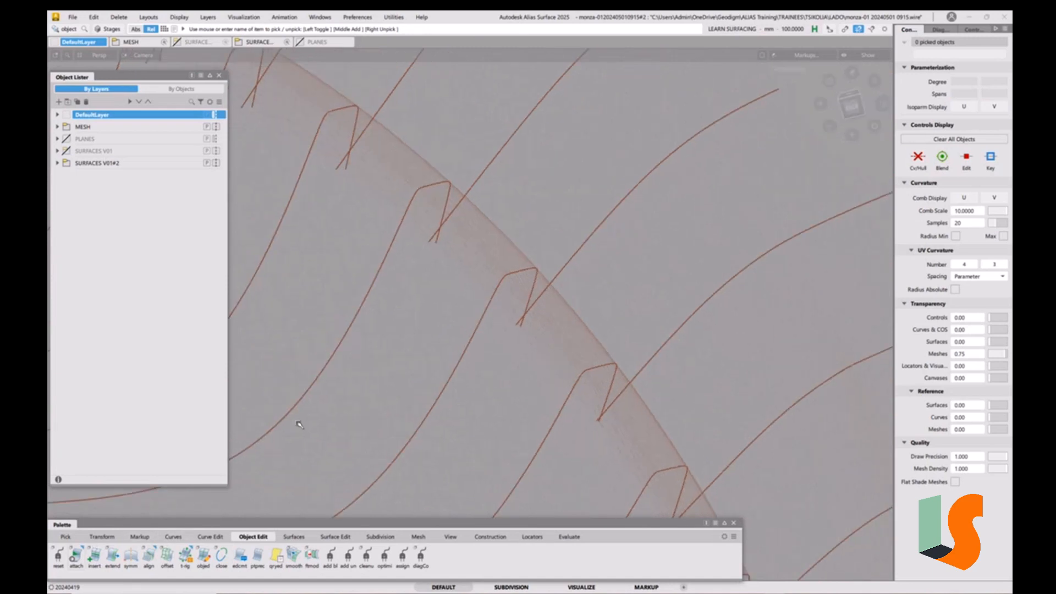
{"action": "left_click", "coordinate": [172, 537]}
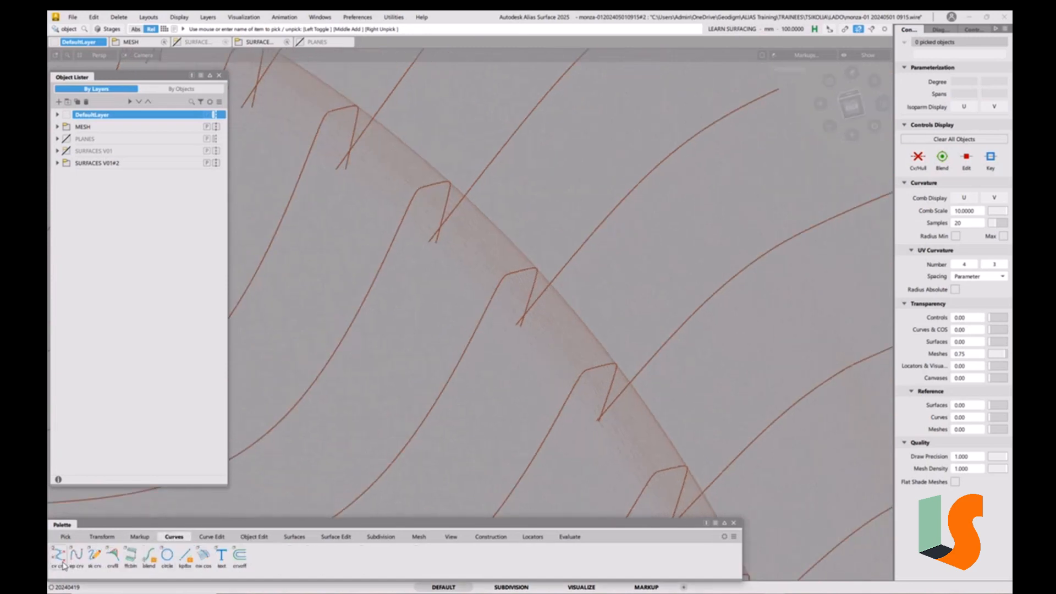
{"action": "left_click", "coordinate": [62, 565]}
{"action": "right_click_drag", "start_coordinate": [601, 266], "coordinate": [598, 331], "text": "alt+shift"}
{"action": "middle_click_drag", "start_coordinate": [598, 331], "coordinate": [481, 237], "text": "alt+shift"}
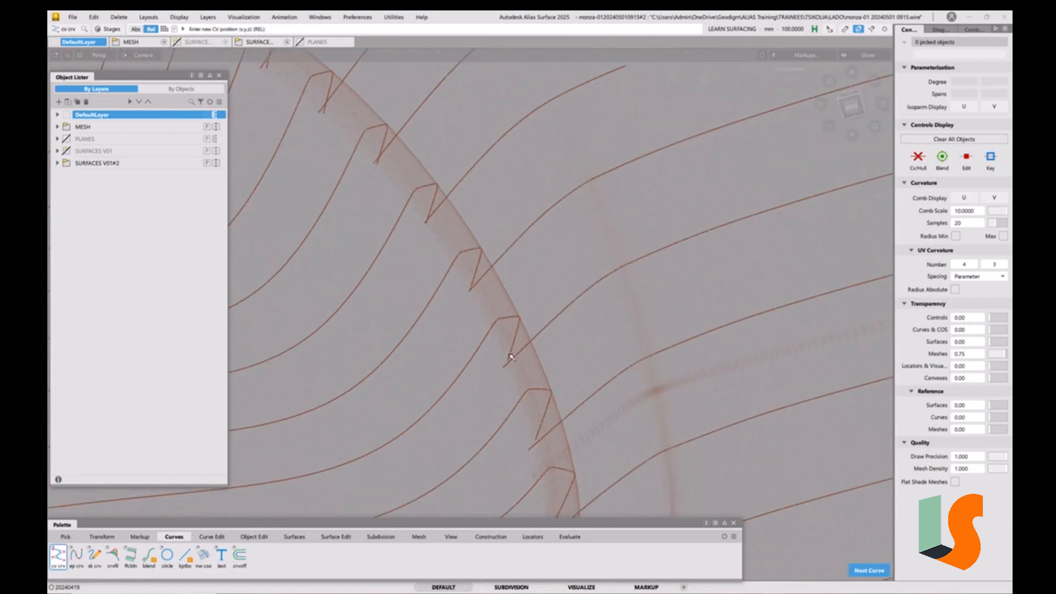
{"action": "left_click", "coordinate": [494, 327]}
{"action": "mouse_move", "coordinate": [543, 332]}
{"action": "left_mouse_down"}
{"action": "mouse_move", "coordinate": [517, 346]}
{"action": "mouse_move", "coordinate": [529, 346]}
{"action": "left_mouse_up"}
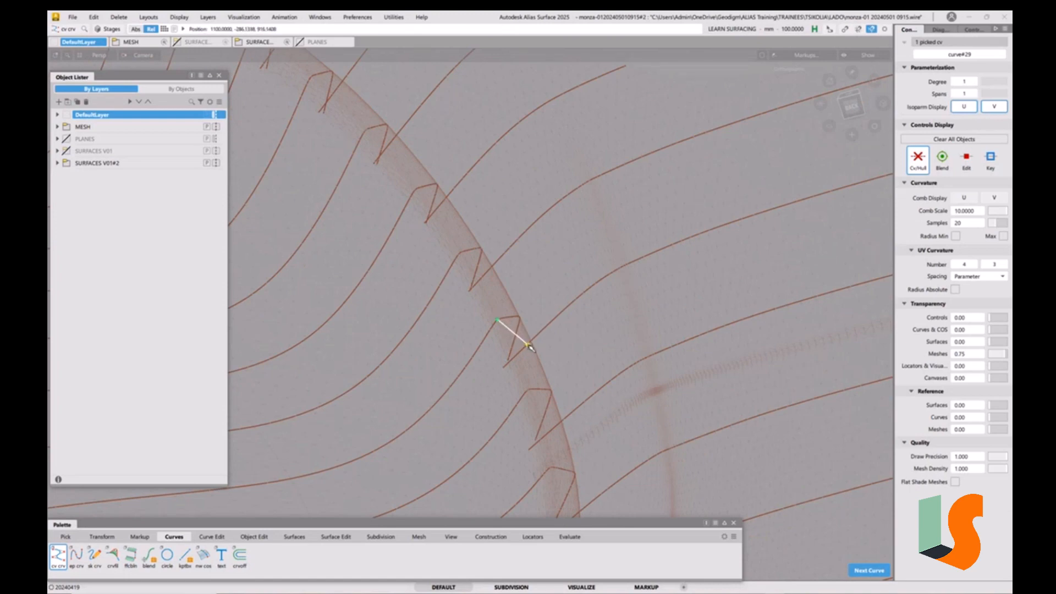
Step: Draw two more straight two-CV curves across the fillet band further up its length, about 19 mm and 17 mm long
{"action": "left_click_drag", "start_coordinate": [572, 288], "coordinate": [461, 259], "text": "alt+shift"}
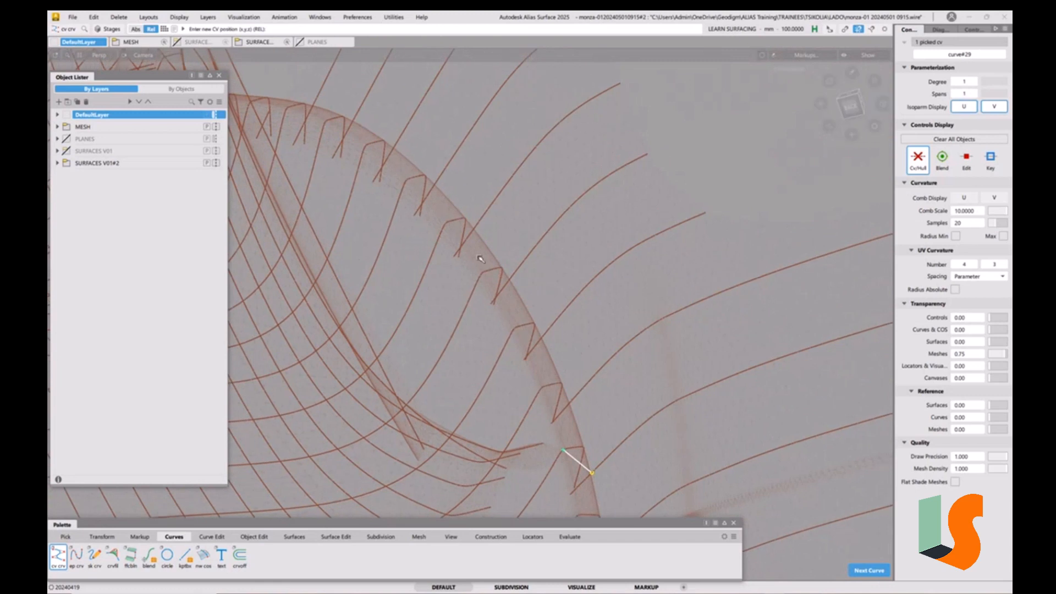
{"action": "key", "text": "space"}
{"action": "left_click", "coordinate": [438, 248]}
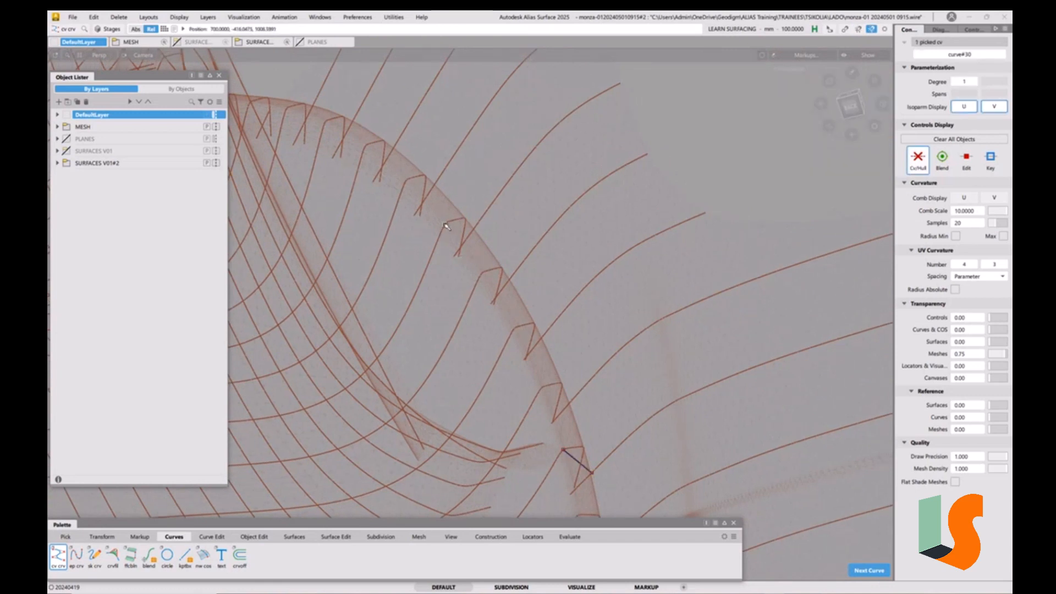
{"action": "mouse_move", "coordinate": [445, 222]}
{"action": "left_mouse_down", "text": "ctrl+alt"}
{"action": "mouse_move", "coordinate": [500, 258]}
{"action": "mouse_move", "coordinate": [456, 274]}
{"action": "mouse_move", "coordinate": [504, 286]}
{"action": "mouse_move", "coordinate": [460, 292]}
{"action": "left_mouse_up", "text": "ctrl+alt"}
{"action": "right_click_drag", "start_coordinate": [460, 292], "coordinate": [400, 275], "text": "alt+shift"}
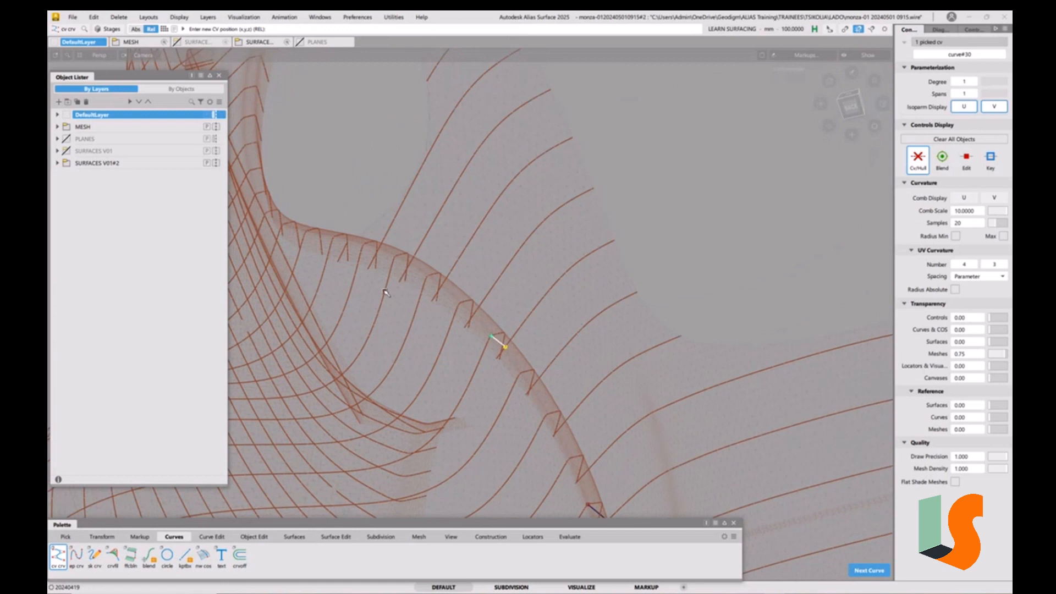
{"action": "key", "text": "space"}
{"action": "left_click", "coordinate": [385, 294]}
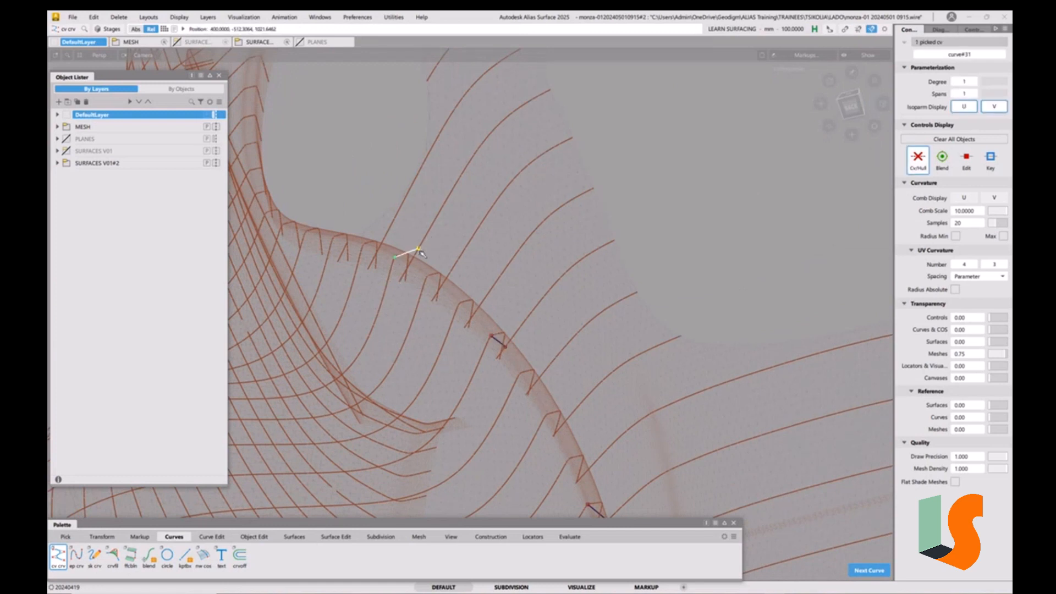
{"action": "left_click", "coordinate": [410, 265]}
Step: Open the object information for the three short lines, and show the curve geometry data of the uppermost one
{"action": "left_click_drag", "start_coordinate": [453, 360], "coordinate": [453, 306], "text": "ctrl+shift"}
{"action": "left_click_drag", "start_coordinate": [436, 316], "coordinate": [465, 319], "text": "ctrl+shift"}
{"action": "left_click_drag", "start_coordinate": [384, 244], "coordinate": [573, 388]}
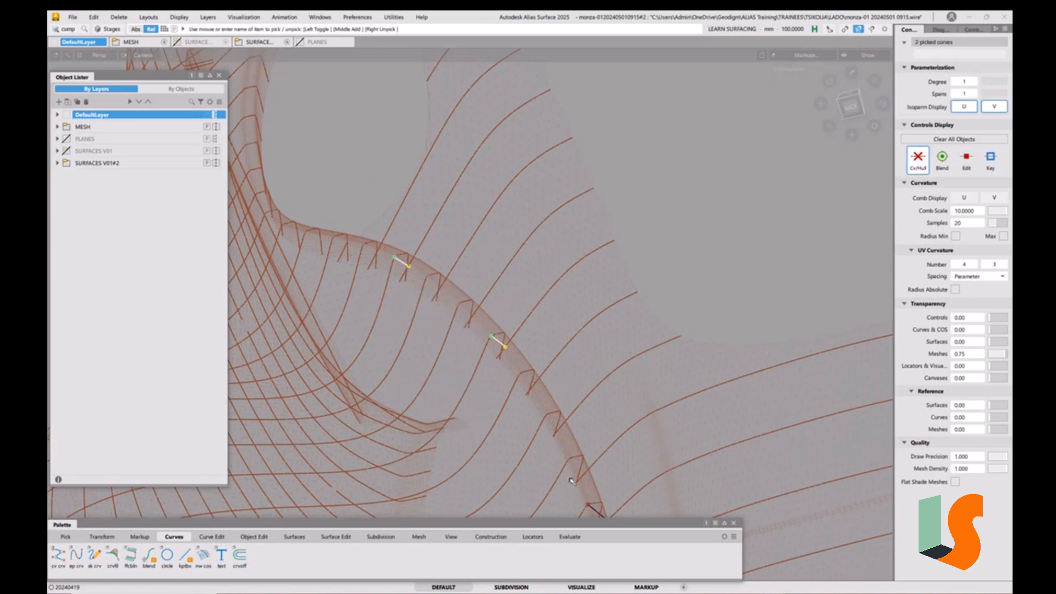
{"action": "left_click_drag", "start_coordinate": [568, 477], "coordinate": [610, 515]}
{"action": "key", "text": "ctrl+5"}
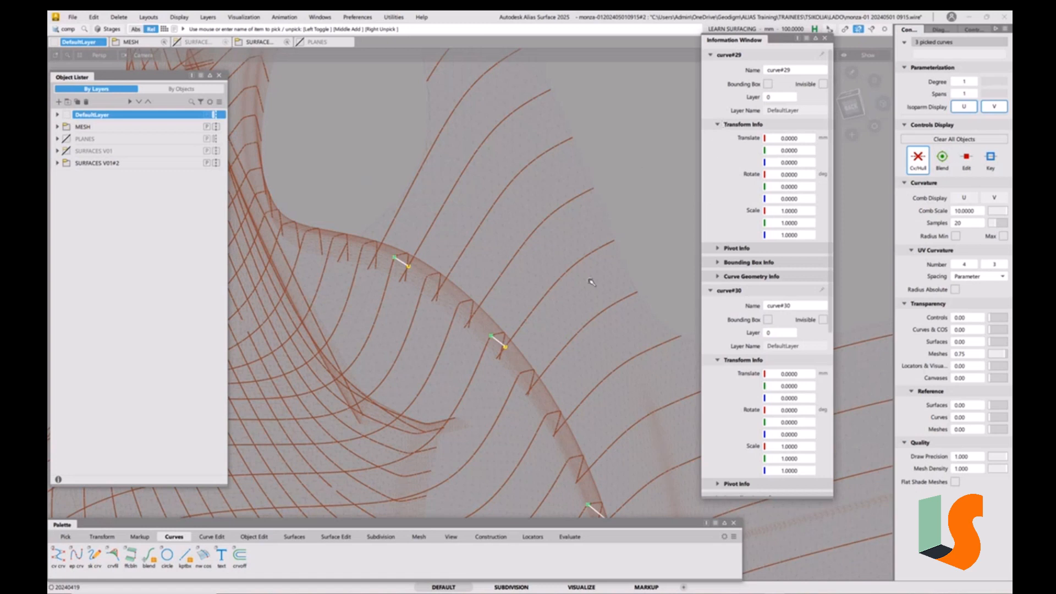
{"action": "left_click_drag", "start_coordinate": [593, 321], "coordinate": [533, 298], "text": "ctrl+shift"}
{"action": "left_click_drag", "start_coordinate": [430, 221], "coordinate": [388, 283]}
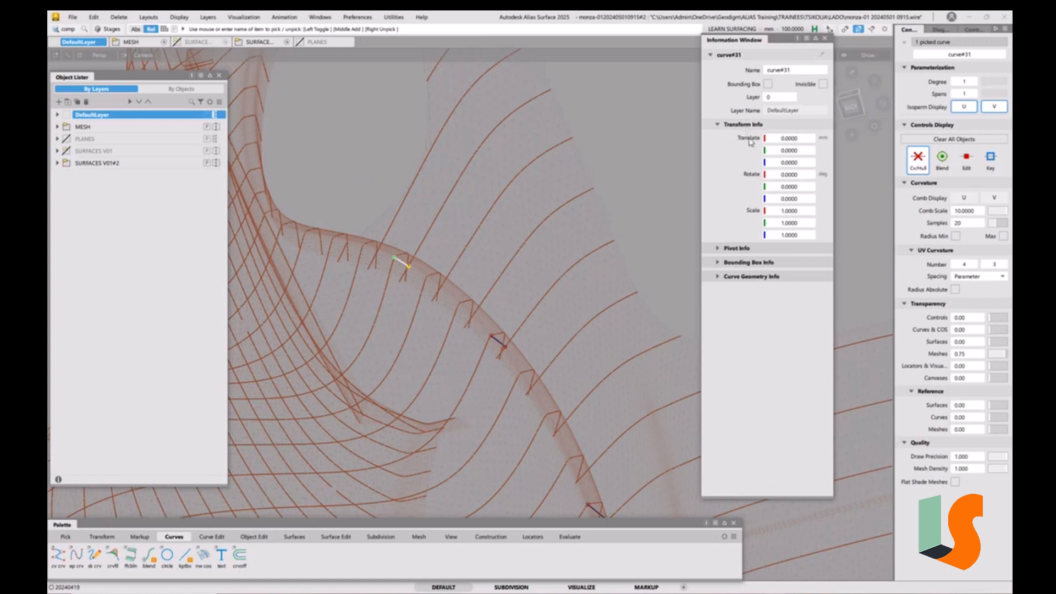
{"action": "left_click", "coordinate": [718, 126]}
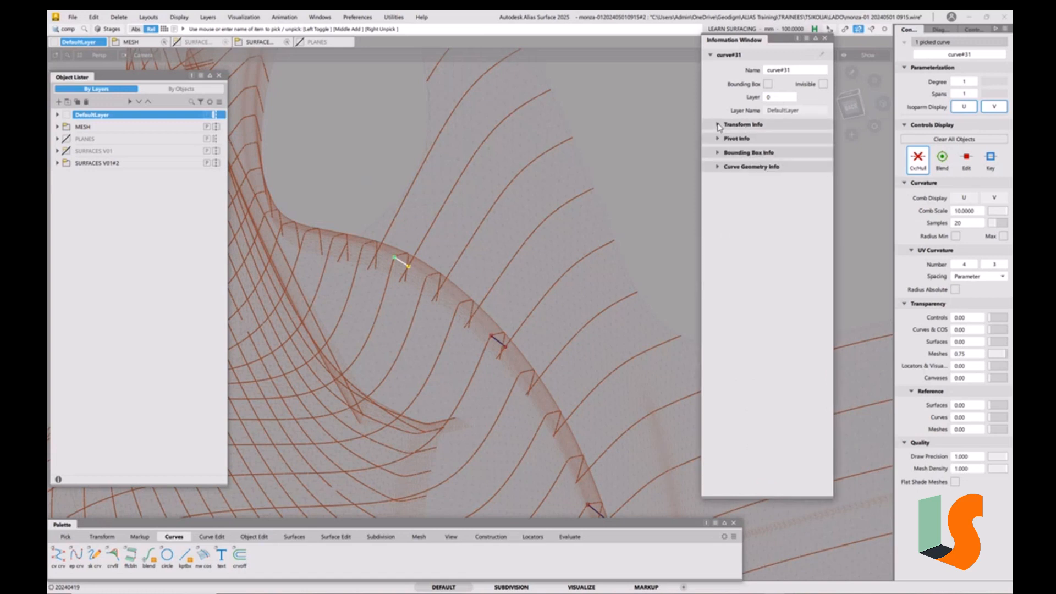
{"action": "left_click", "coordinate": [718, 167]}
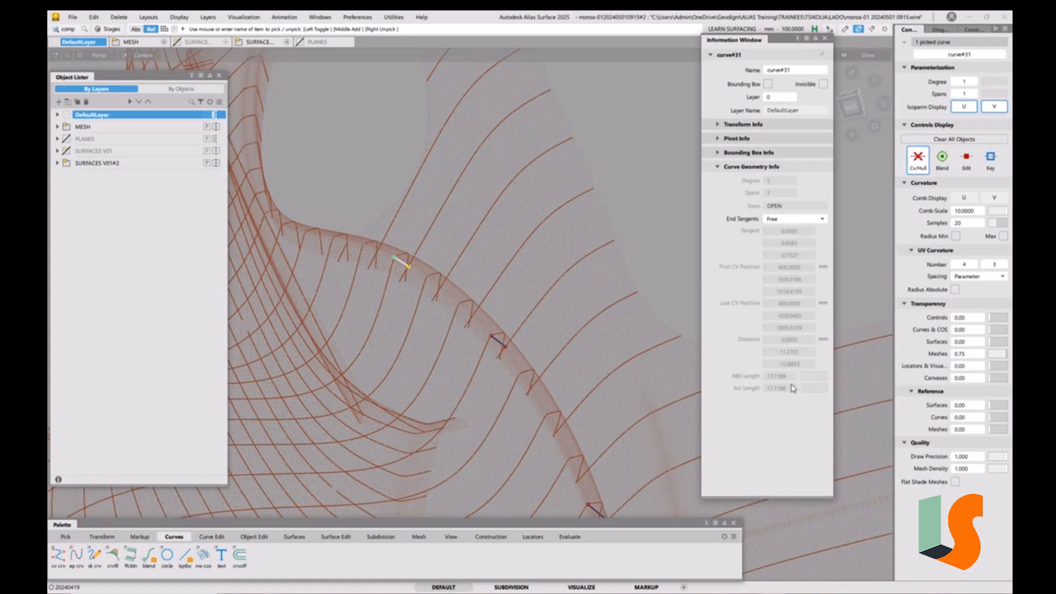
Step: Add the middle and lowest lines to the selection and read their arc lengths in the curve geometry data
{"action": "right_click_drag", "start_coordinate": [597, 311], "coordinate": [629, 348], "text": "alt+shift"}
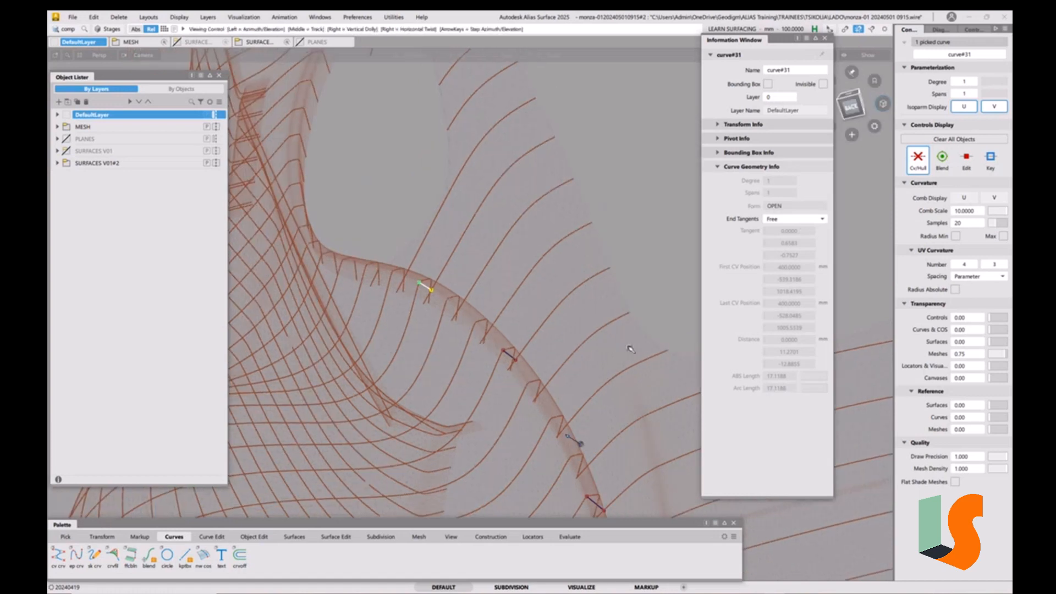
{"action": "middle_click_drag", "start_coordinate": [550, 382], "coordinate": [490, 299], "text": "alt+shift"}
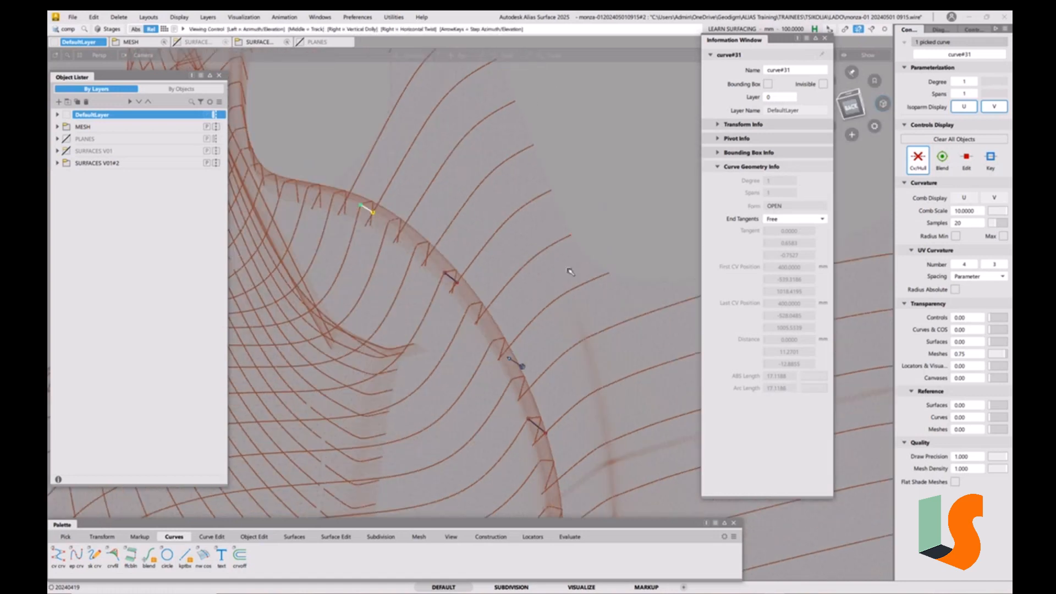
{"action": "left_click", "coordinate": [451, 279]}
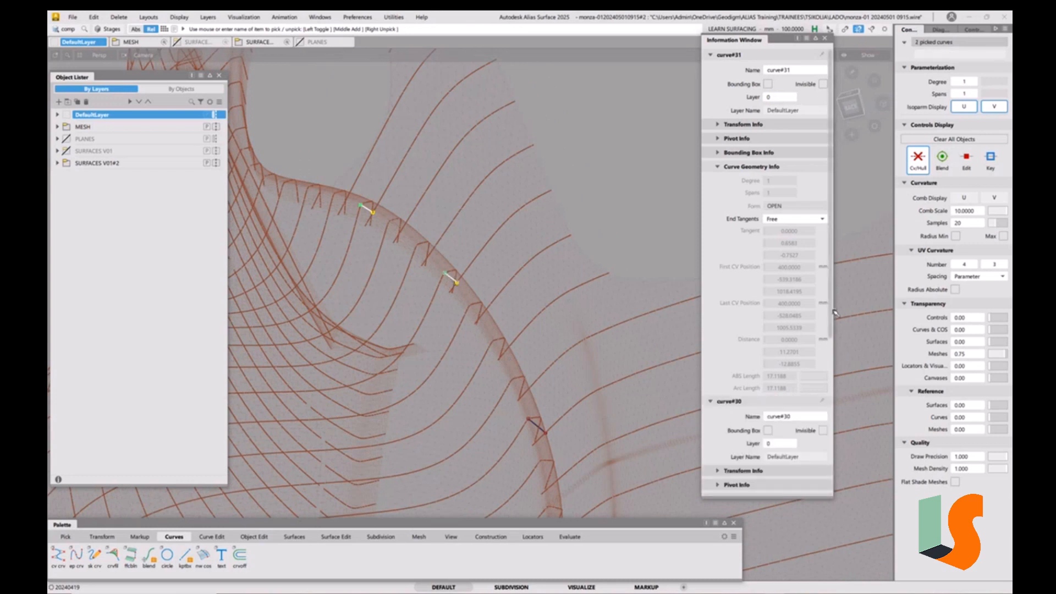
{"action": "left_click_drag", "start_coordinate": [831, 312], "coordinate": [833, 508]}
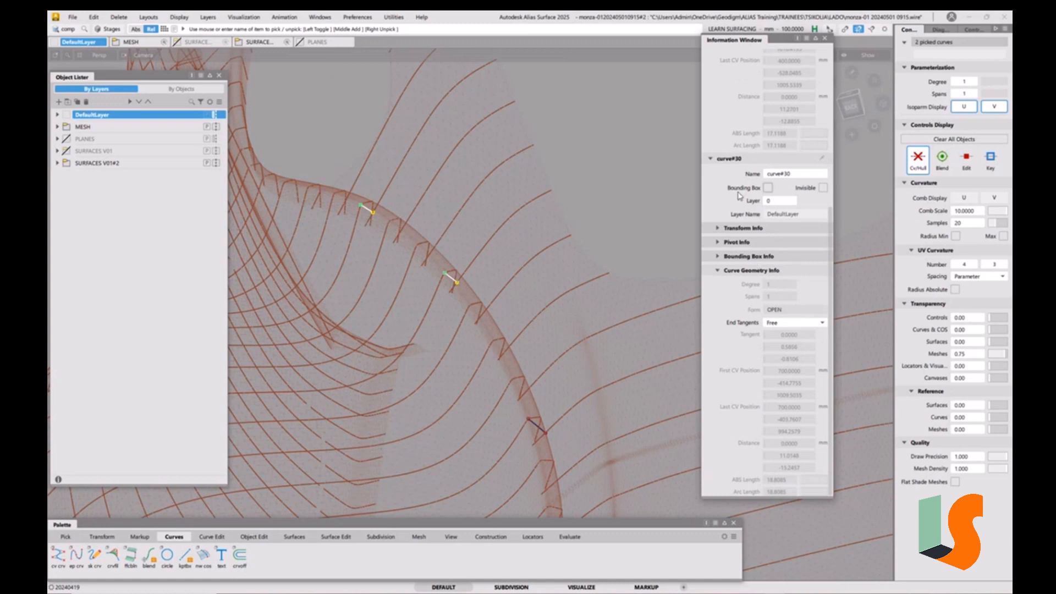
{"action": "left_click", "coordinate": [543, 430]}
{"action": "left_click_drag", "start_coordinate": [829, 316], "coordinate": [844, 479]}
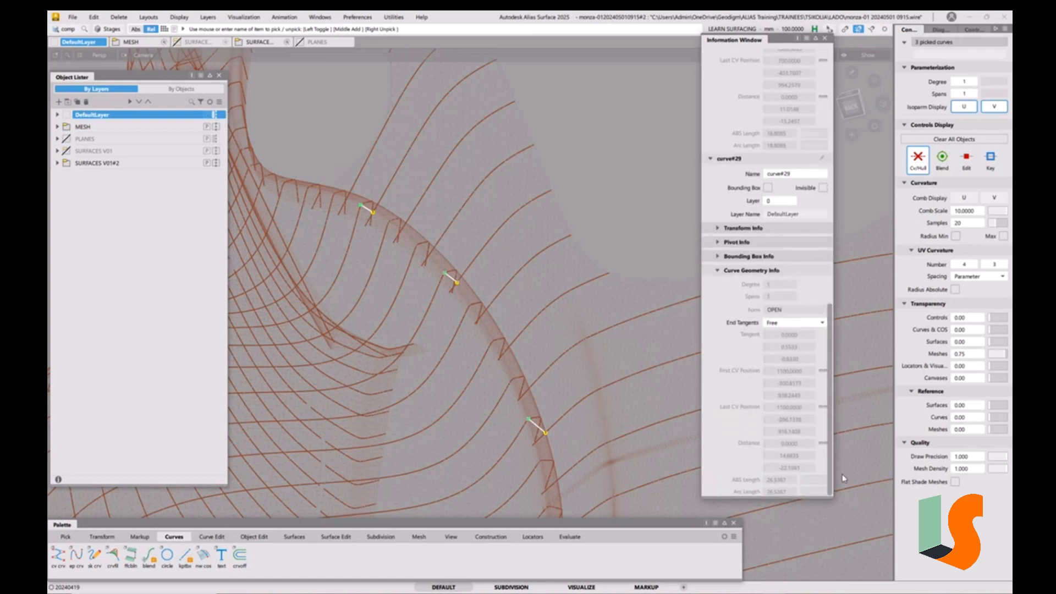
Step: Compare the arc lengths of all three lines and inspect how the fillet band's width develops along the mesh
{"action": "scroll", "coordinate": [840, 430], "scroll_direction": "up", "scroll_amount": 5}
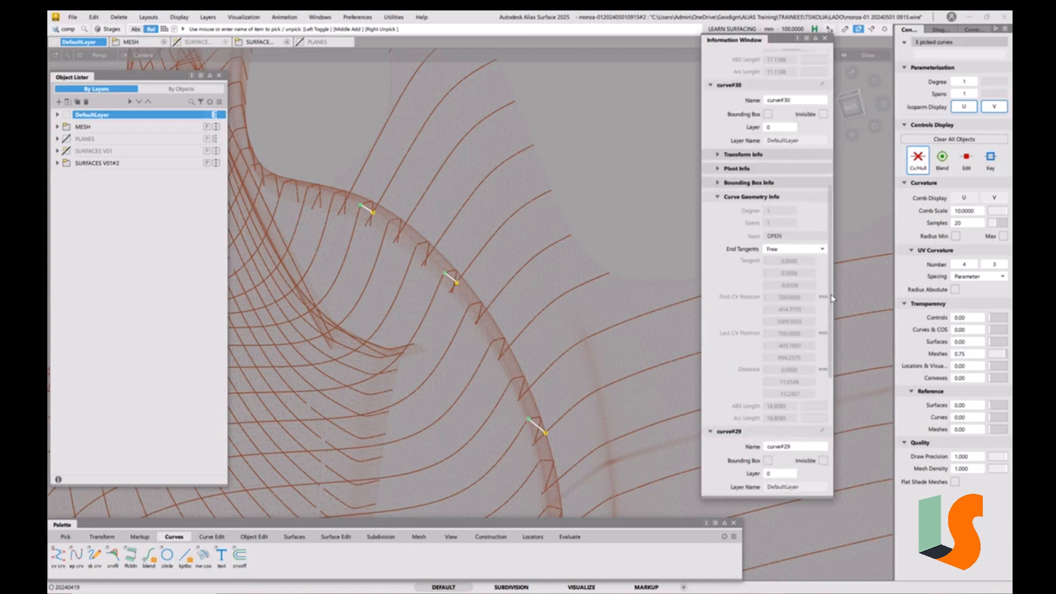
{"action": "scroll", "coordinate": [829, 298], "scroll_direction": "up", "scroll_amount": 4}
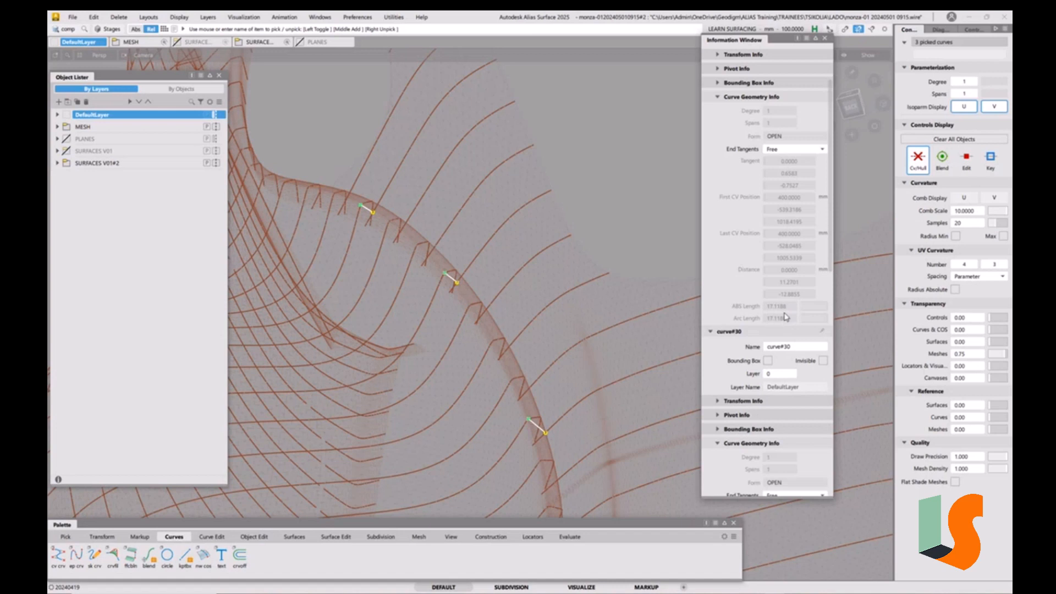
{"action": "left_click_drag", "start_coordinate": [830, 256], "coordinate": [847, 501]}
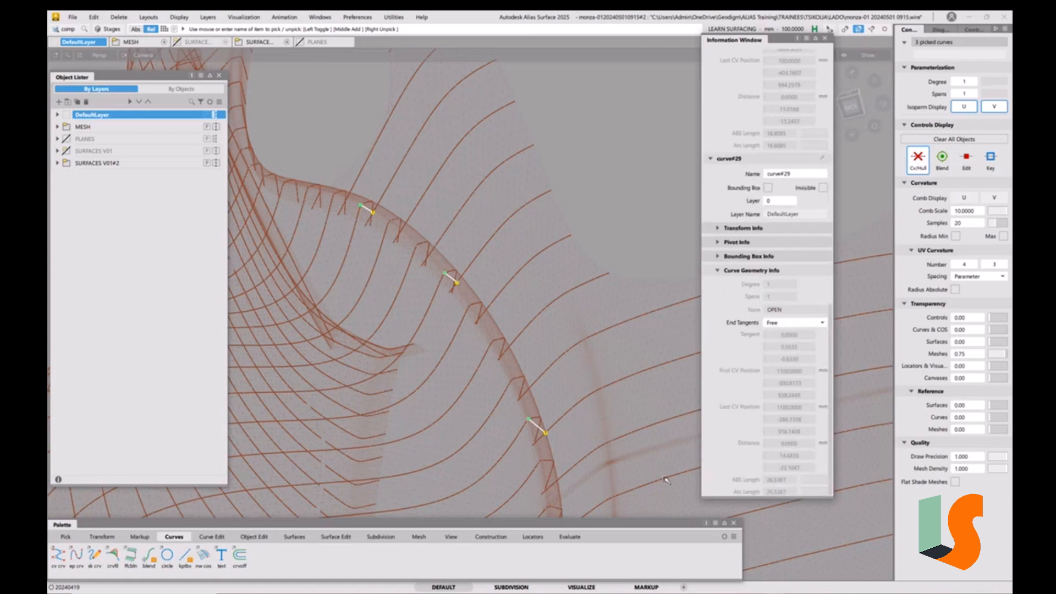
{"action": "right_click_drag", "start_coordinate": [580, 456], "coordinate": [526, 380], "text": "alt+shift"}
{"action": "left_click_drag", "start_coordinate": [526, 380], "coordinate": [525, 366], "text": "alt+shift"}
{"action": "right_click_drag", "start_coordinate": [525, 366], "coordinate": [558, 361], "text": "alt+shift"}
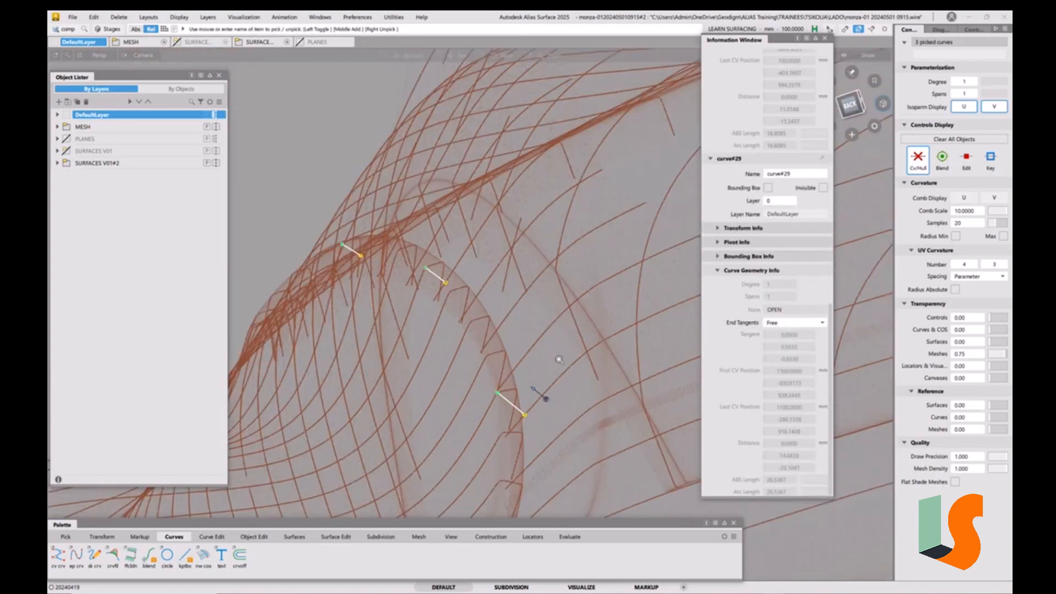
{"action": "mouse_move", "coordinate": [559, 361]}
{"action": "left_mouse_down", "text": "alt+shift"}
{"action": "mouse_move", "coordinate": [545, 354]}
{"action": "mouse_move", "coordinate": [564, 369]}
{"action": "left_mouse_up", "text": "alt+shift"}
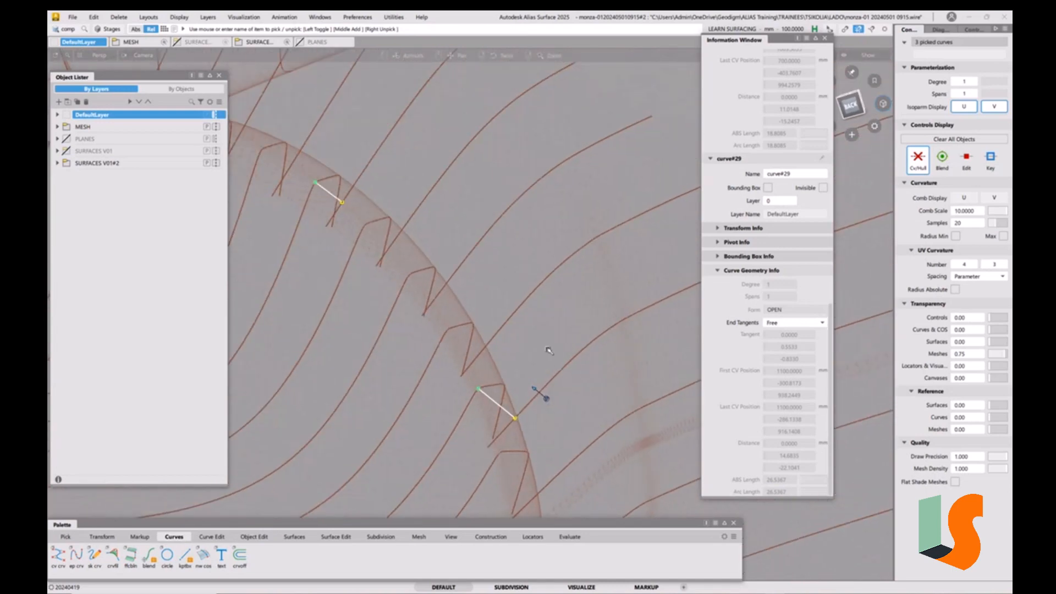
Step: Close the object information and delete the three short measuring lines across the fillet band
{"action": "right_click_drag", "start_coordinate": [539, 319], "coordinate": [526, 411], "text": "alt+shift"}
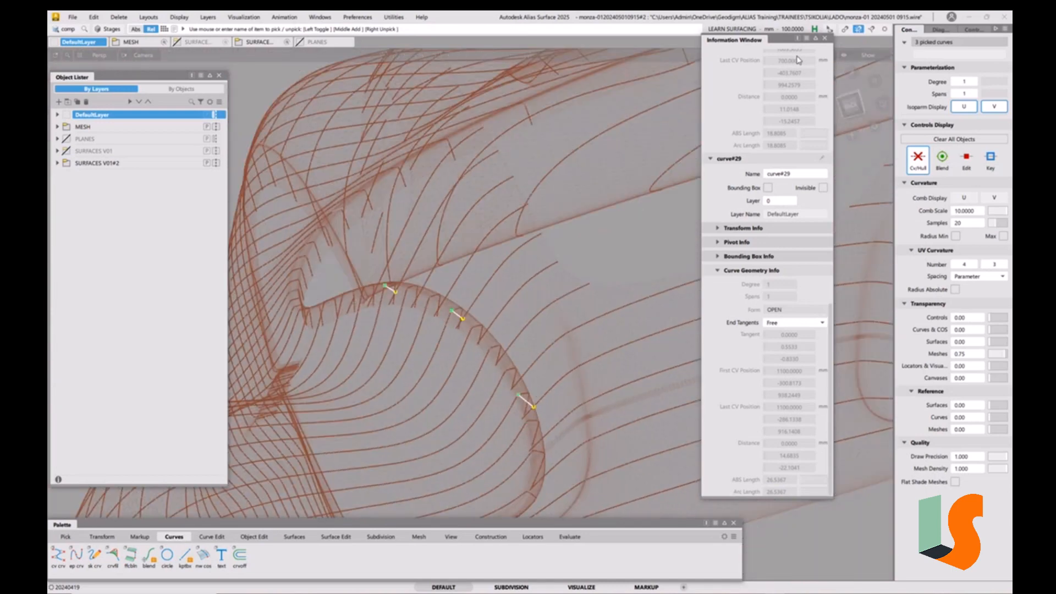
{"action": "left_click", "coordinate": [824, 38]}
{"action": "key", "text": "Delete"}
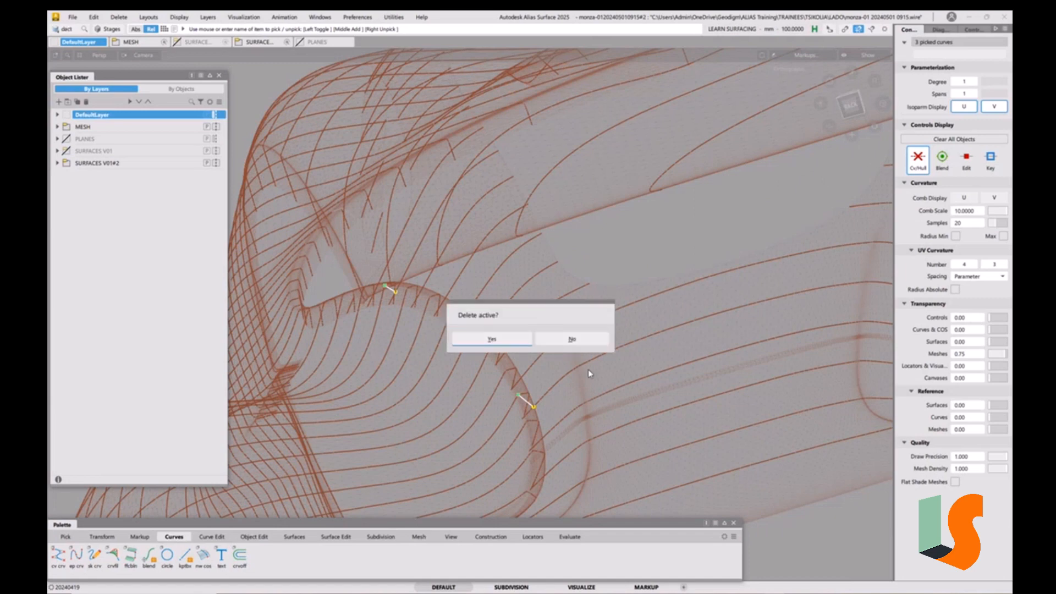
{"action": "left_click", "coordinate": [512, 341]}
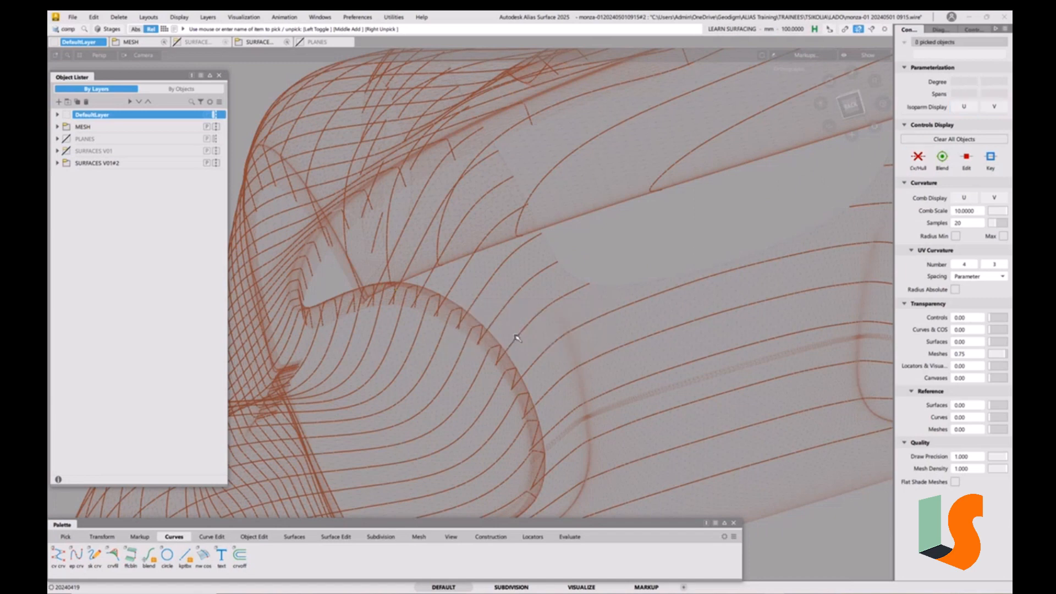
Step: Offset the degree 7 by 3 surface crossing the fillet band by 18 mm, using the CV Offset mode
{"action": "left_click_drag", "start_coordinate": [527, 379], "coordinate": [553, 393], "text": "alt+shift"}
{"action": "middle_click_drag", "start_coordinate": [555, 387], "coordinate": [540, 324], "text": "alt+shift"}
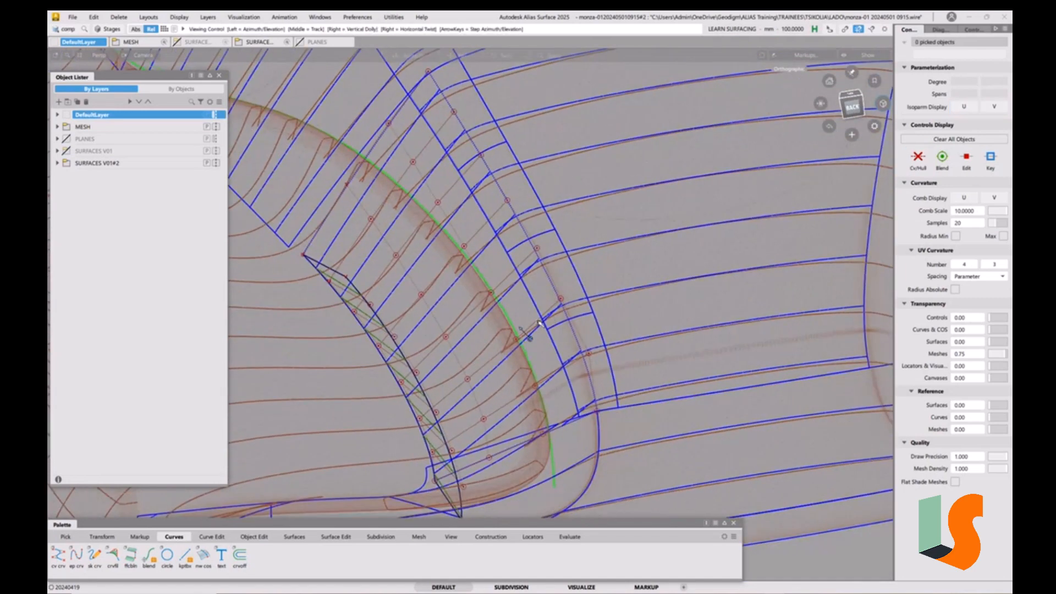
{"action": "left_click_drag", "start_coordinate": [540, 324], "coordinate": [566, 352], "text": "alt+shift"}
{"action": "middle_click_drag", "start_coordinate": [566, 352], "coordinate": [569, 370], "text": "alt+shift"}
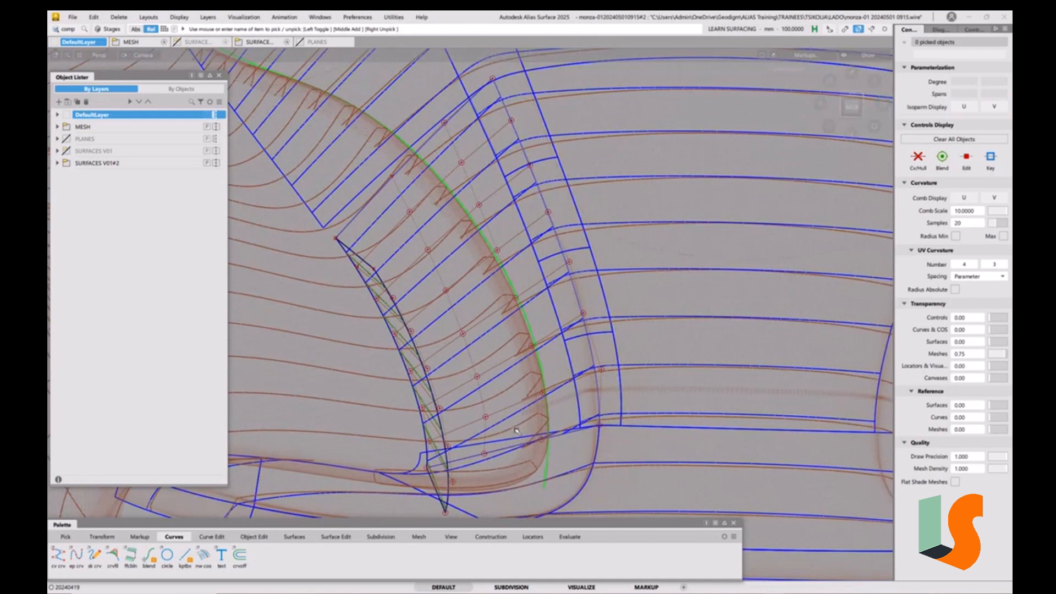
{"action": "left_click_drag", "start_coordinate": [429, 341], "coordinate": [413, 352], "text": "ctrl+shift"}
{"action": "left_click", "coordinate": [402, 219]}
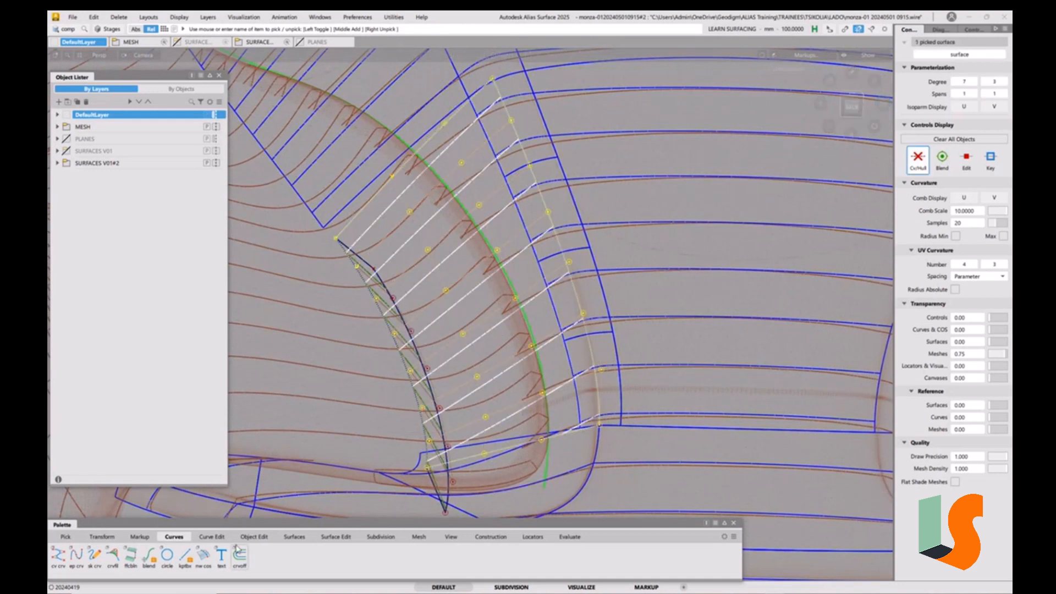
{"action": "left_click", "coordinate": [304, 537]}
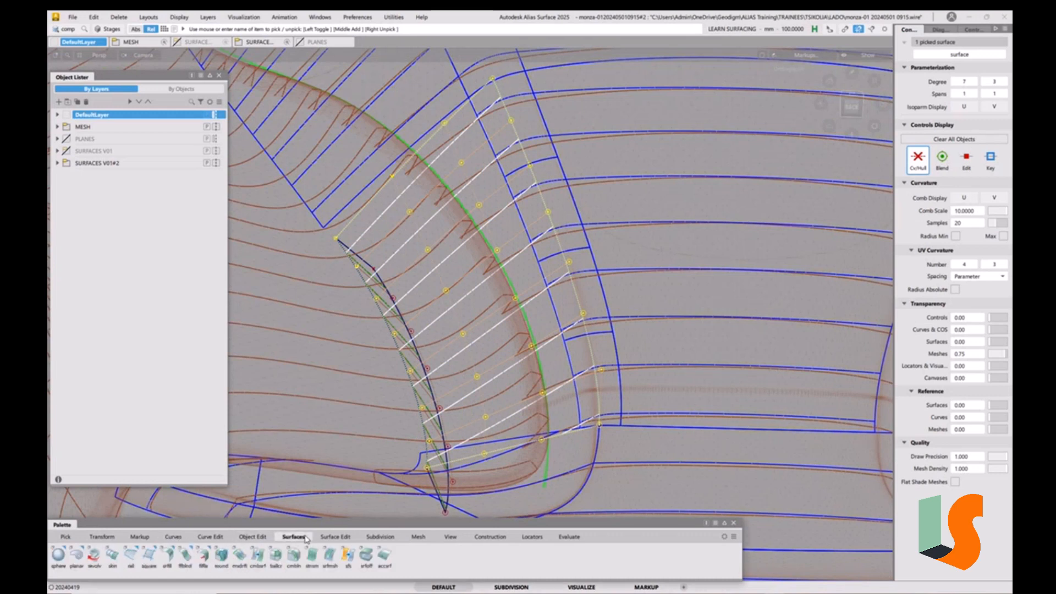
{"action": "left_click", "coordinate": [337, 537]}
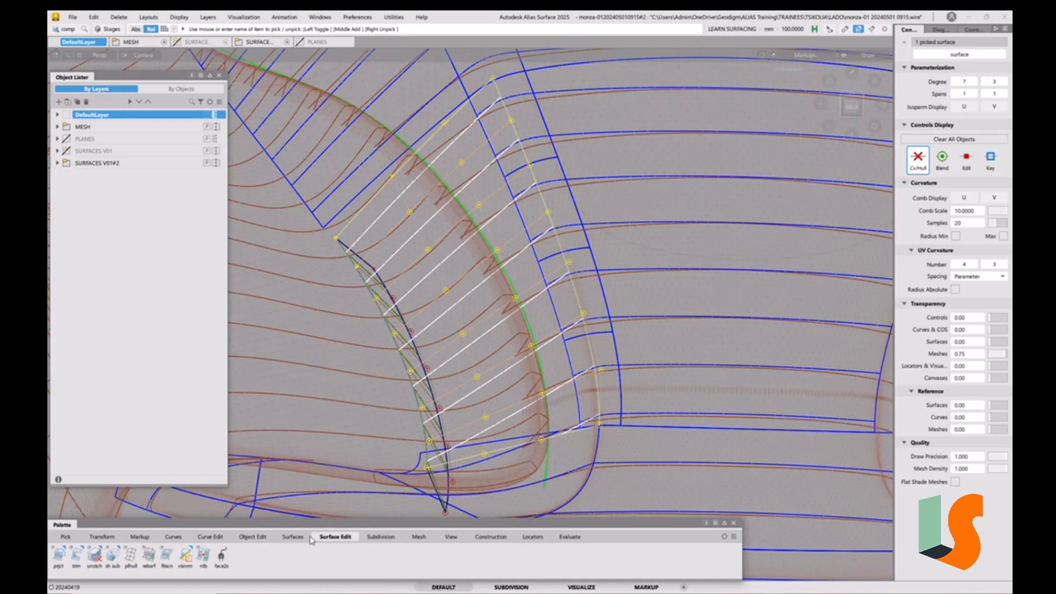
{"action": "left_click", "coordinate": [291, 538]}
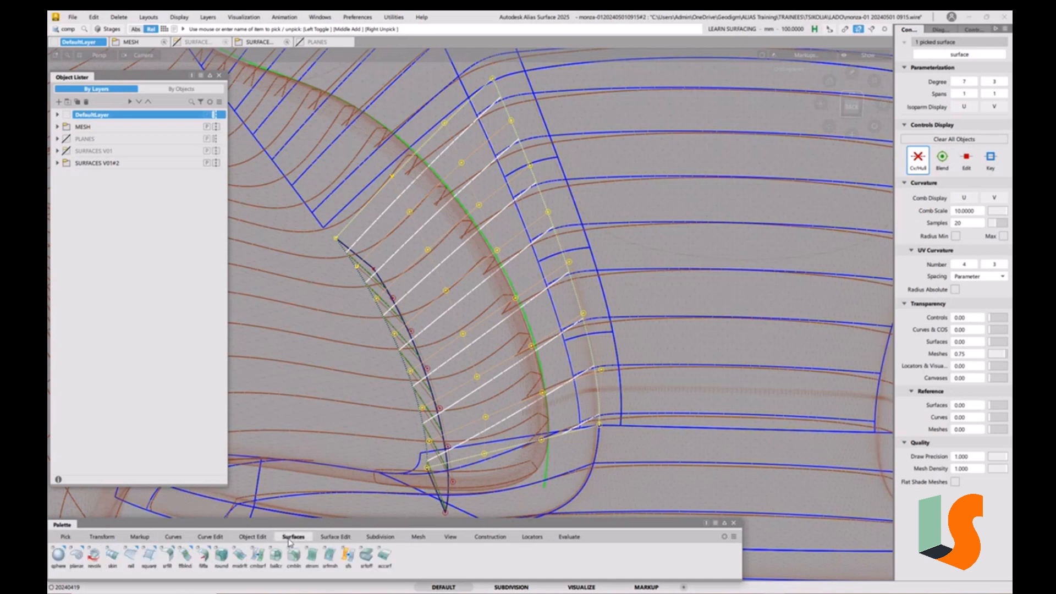
{"action": "left_click", "coordinate": [368, 564]}
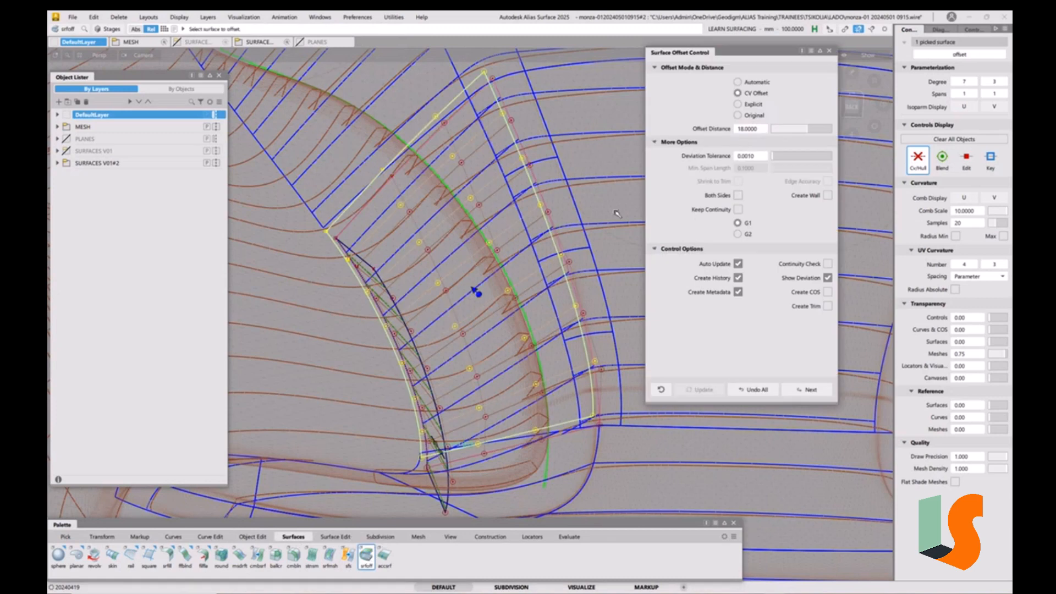
Step: Compare the Original, Automatic and Explicit offset modes on the offset surface, and return to CV Offset
{"action": "left_click_drag", "start_coordinate": [617, 214], "coordinate": [549, 262], "text": "alt+shift"}
{"action": "left_click_drag", "start_coordinate": [523, 304], "coordinate": [546, 287], "text": "alt+shift"}
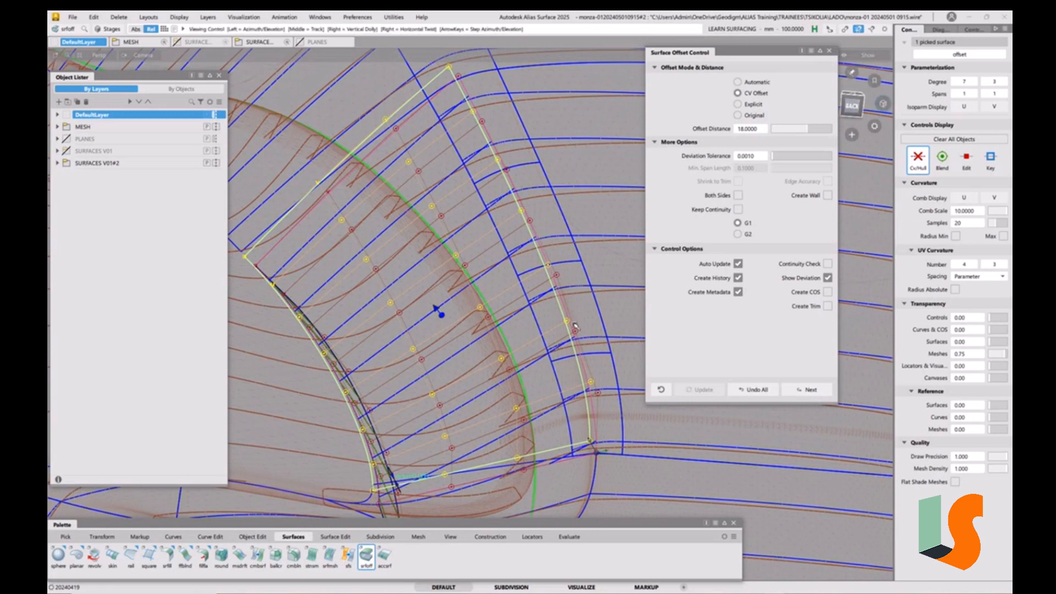
{"action": "left_click_drag", "start_coordinate": [559, 347], "coordinate": [566, 306], "text": "alt+shift"}
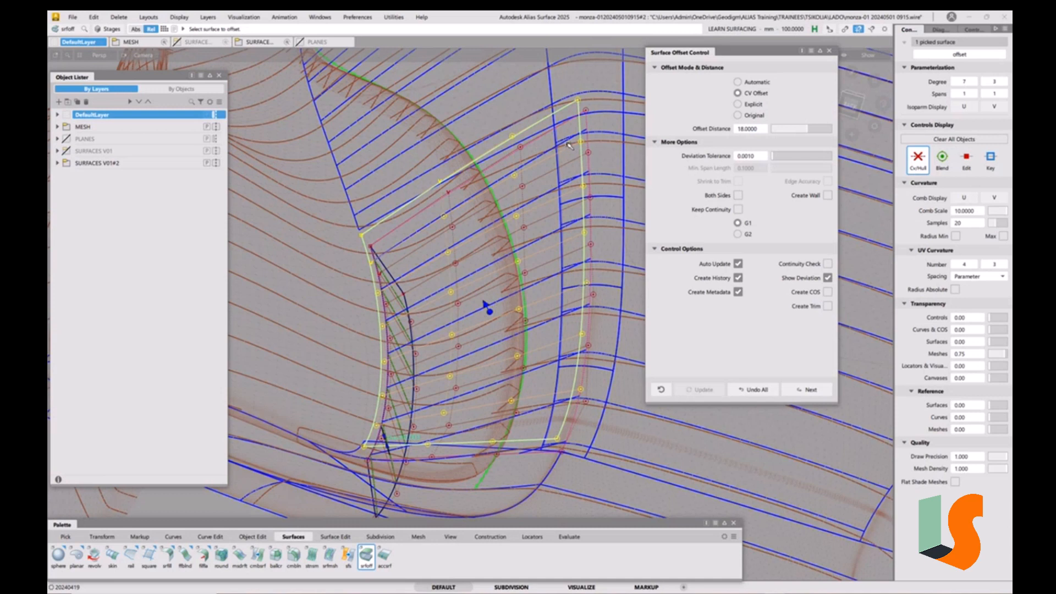
{"action": "left_click", "coordinate": [738, 116]}
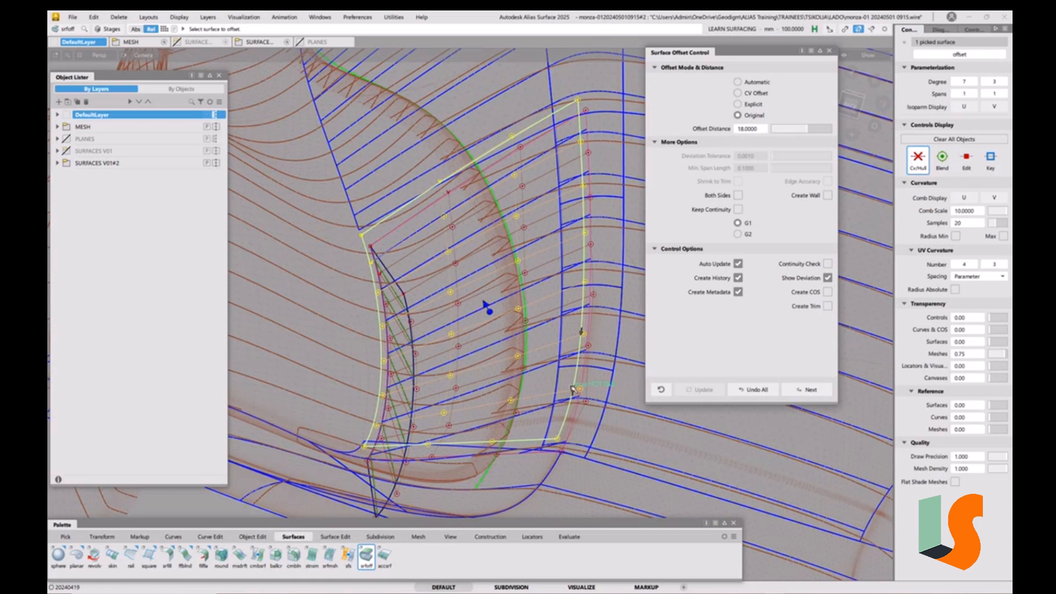
{"action": "left_click", "coordinate": [739, 94]}
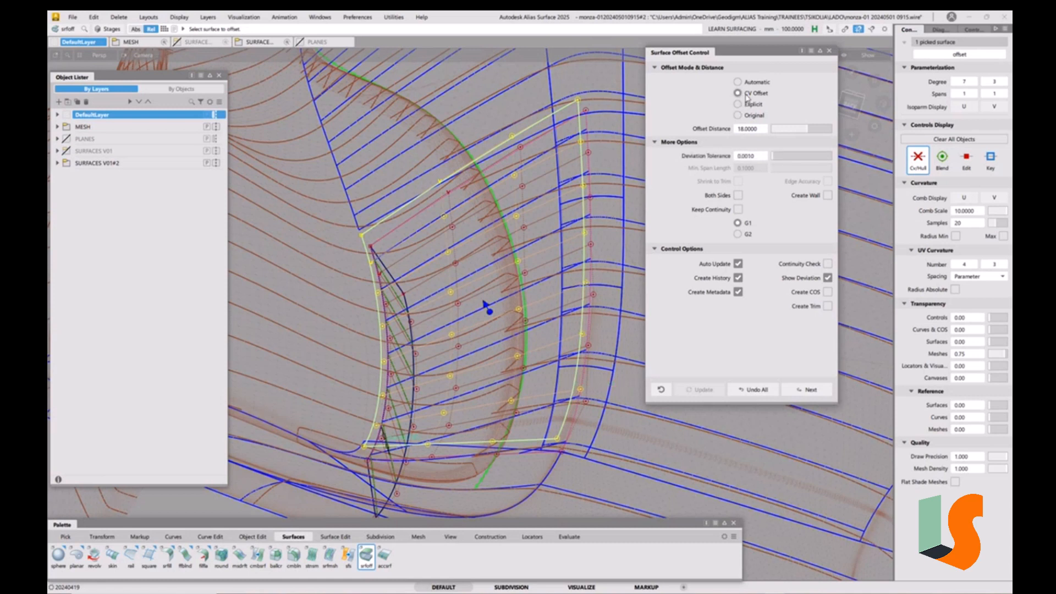
{"action": "left_click", "coordinate": [737, 116]}
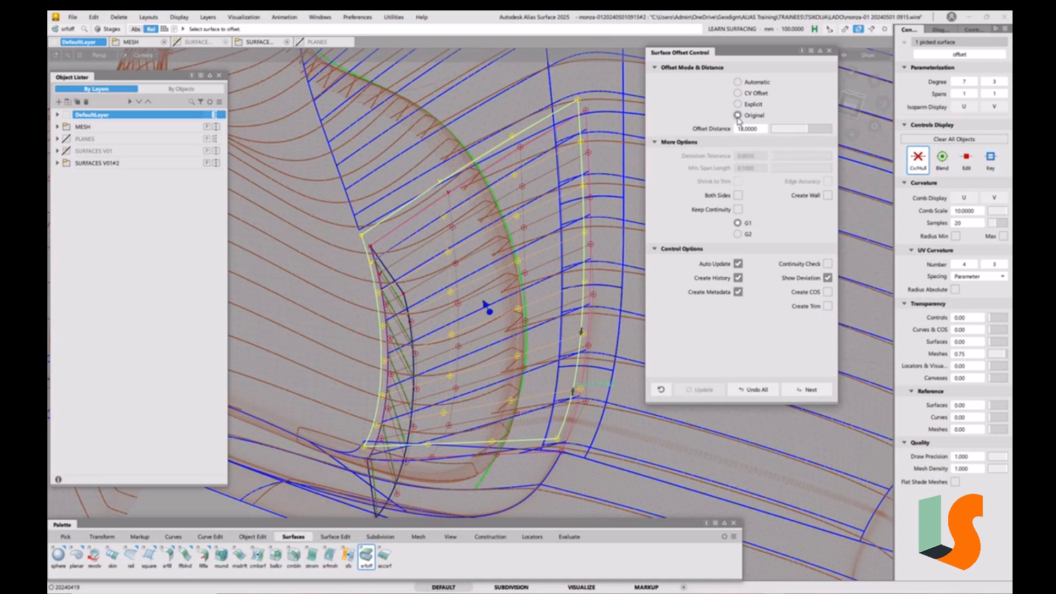
{"action": "left_click", "coordinate": [737, 93]}
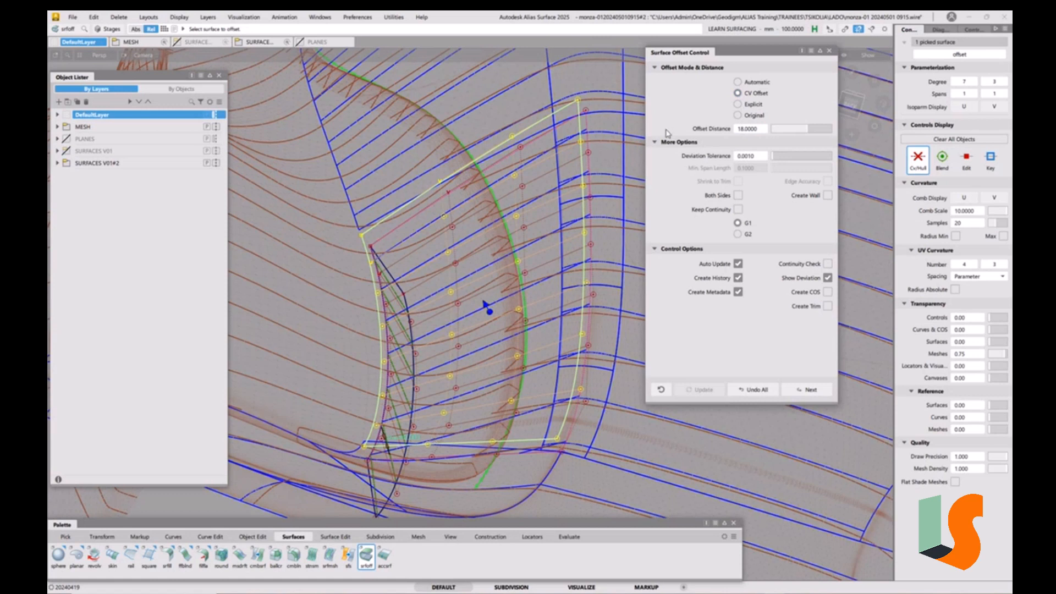
{"action": "left_click", "coordinate": [738, 82]}
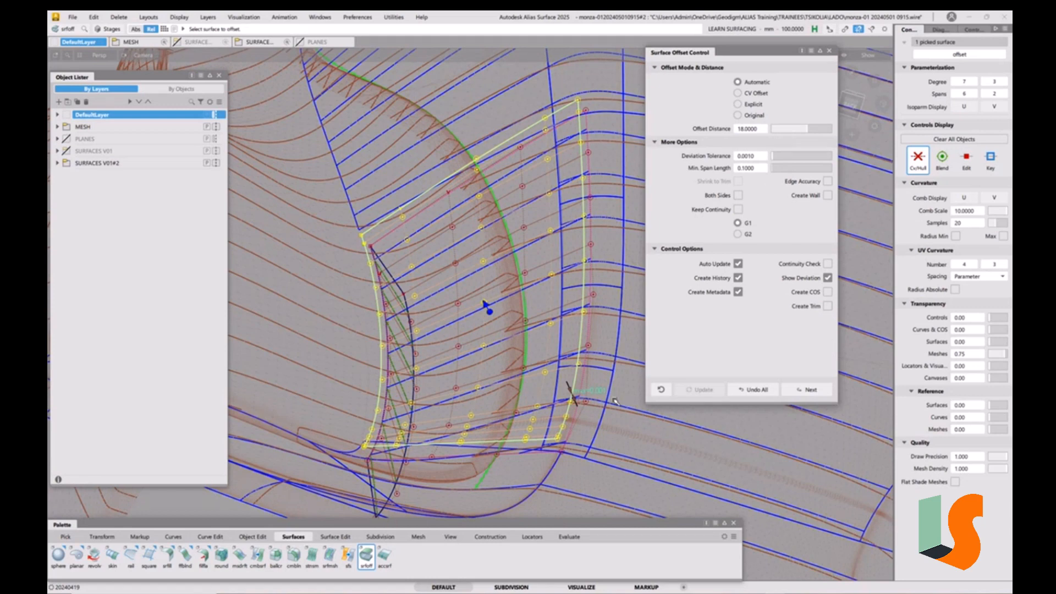
{"action": "left_click", "coordinate": [738, 105]}
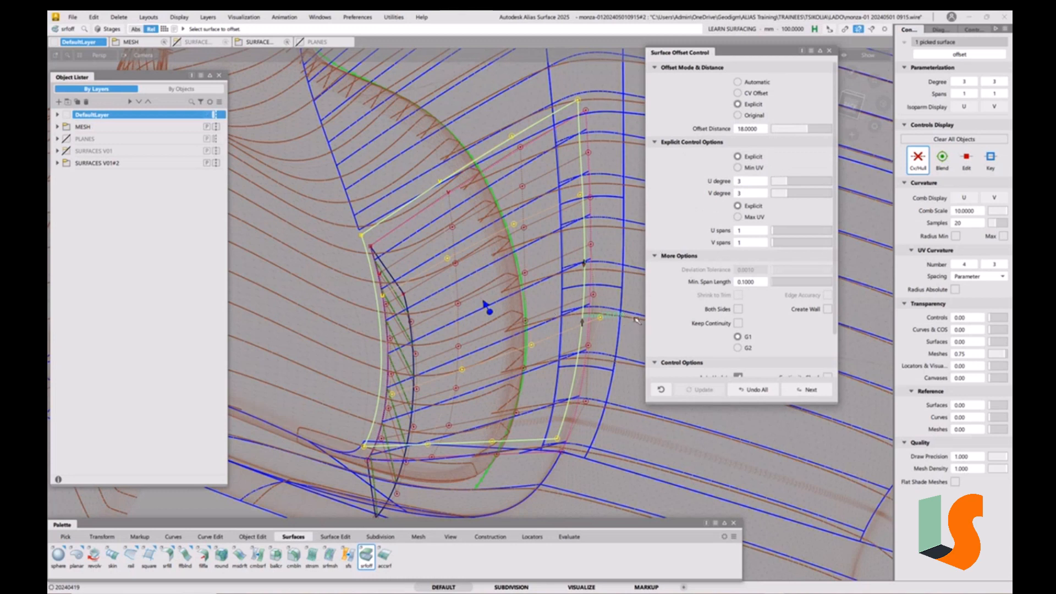
{"action": "left_click", "coordinate": [740, 93]}
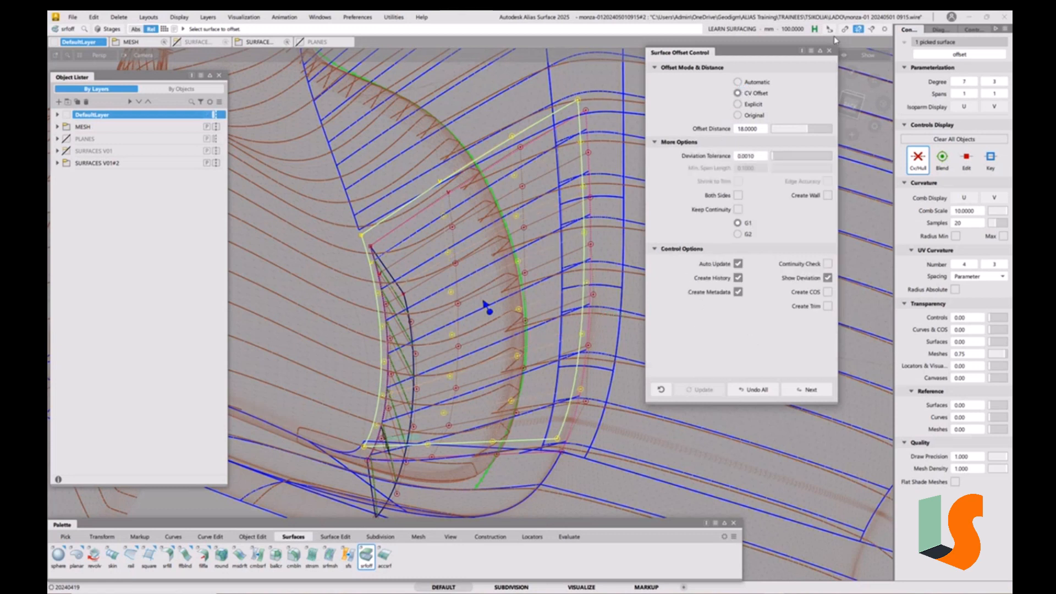
Step: Close the offset options, deselect the offset surface, and display X axis aligned cross-sections on all objects
{"action": "left_click", "coordinate": [830, 50]}
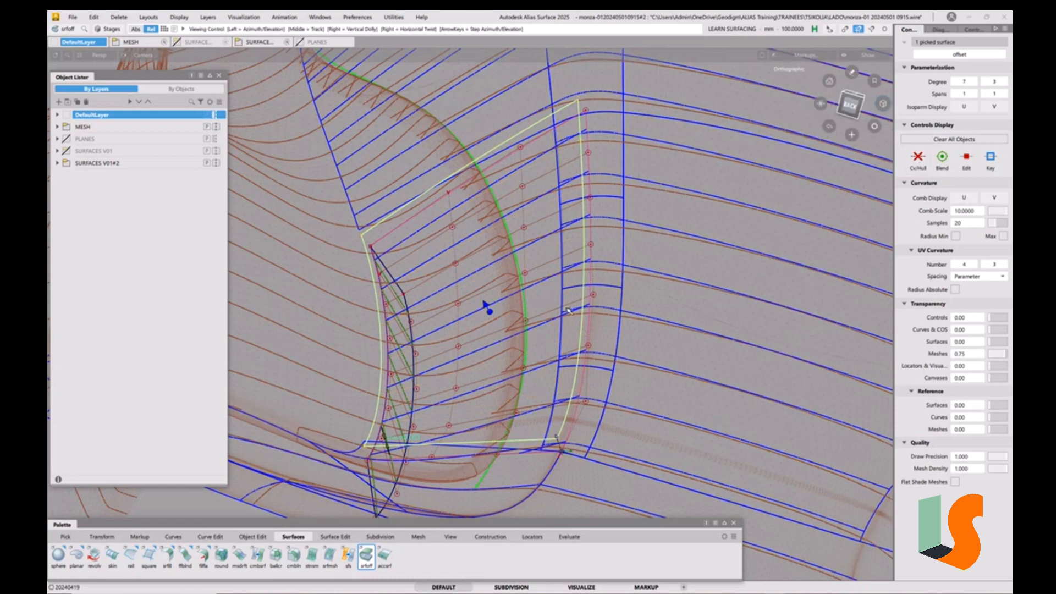
{"action": "left_click_drag", "start_coordinate": [556, 288], "coordinate": [543, 332], "text": "alt+shift"}
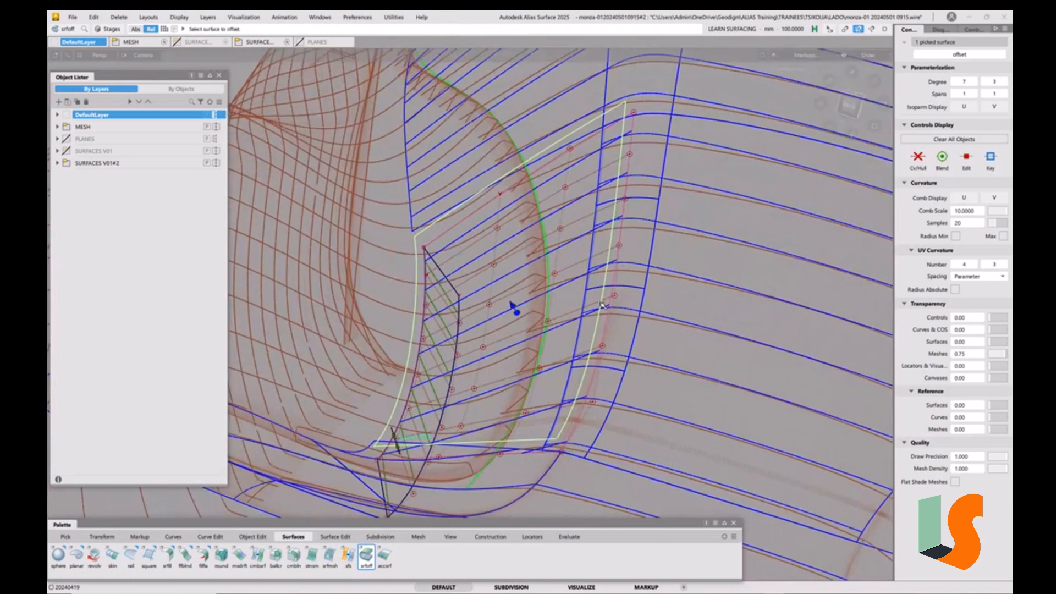
{"action": "left_click_drag", "start_coordinate": [596, 244], "coordinate": [495, 248], "text": "alt+shift"}
{"action": "left_click", "coordinate": [320, 17]}
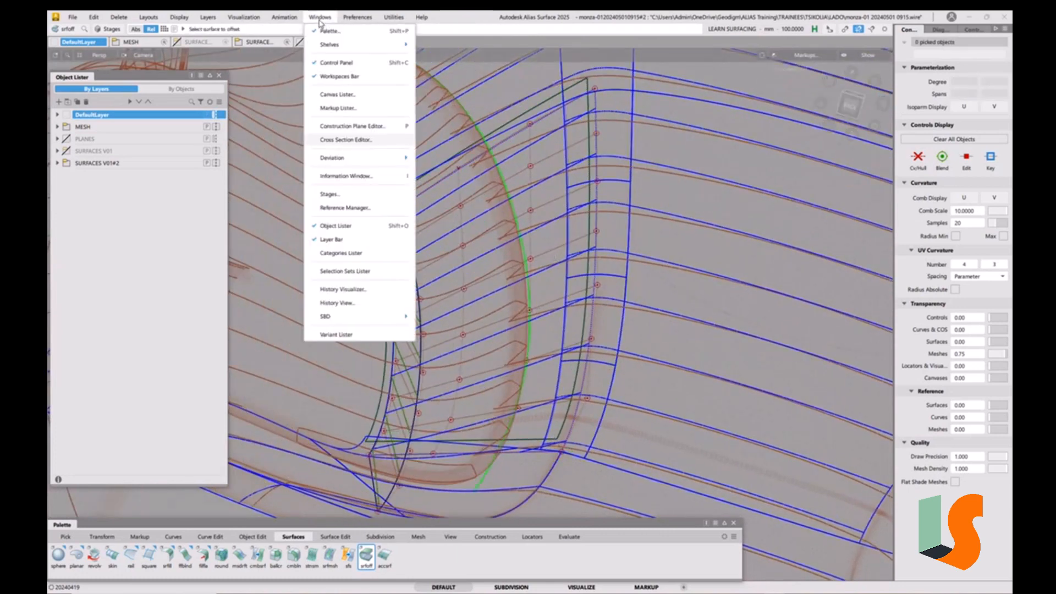
{"action": "left_click", "coordinate": [365, 140]}
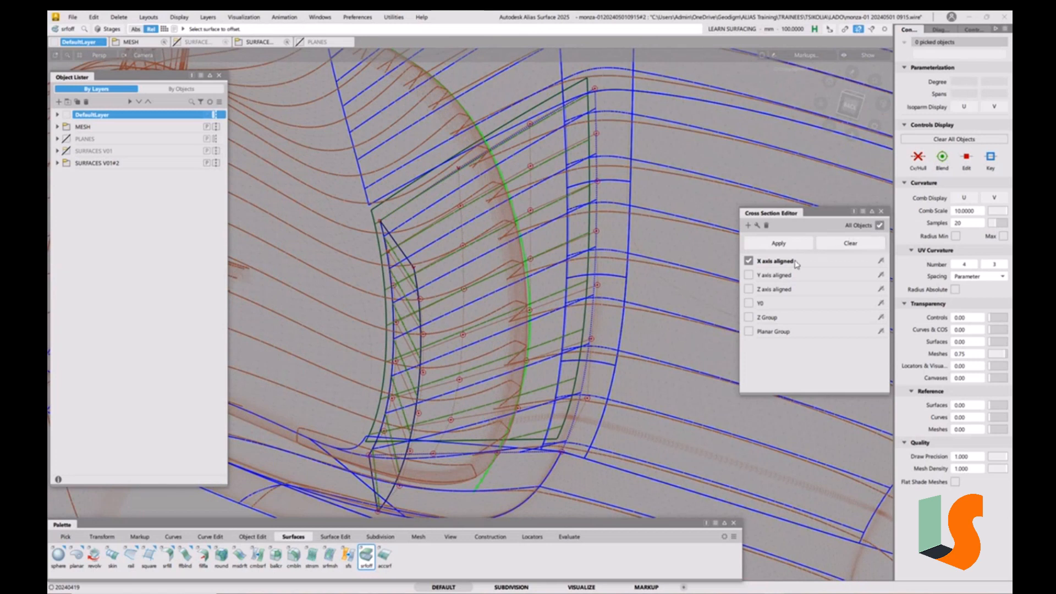
{"action": "left_click", "coordinate": [878, 227]}
{"action": "left_click", "coordinate": [881, 211]}
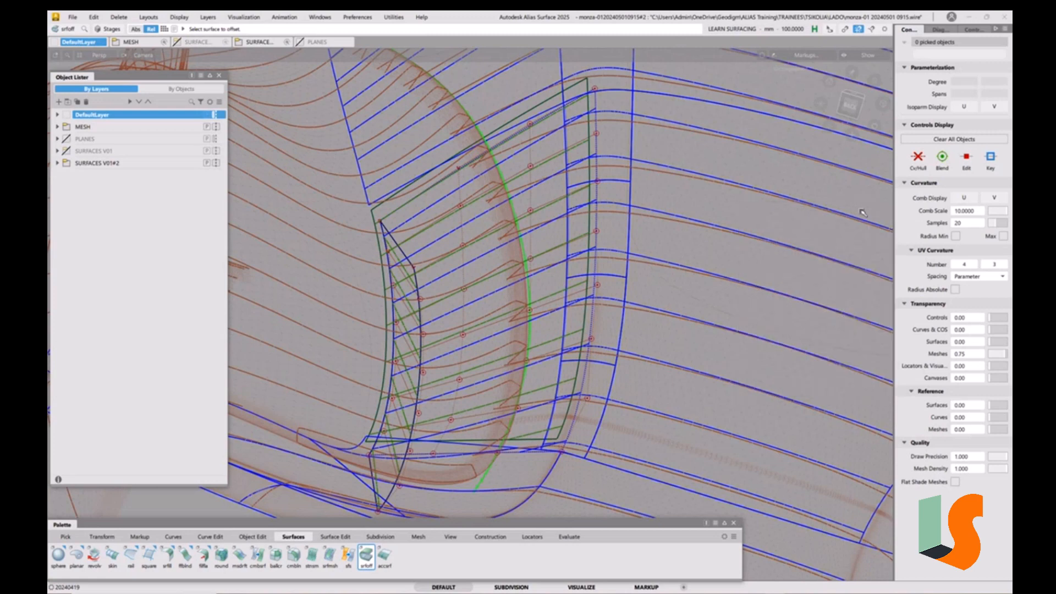
Step: Examine where the offset surface's cross-sections meet the adjoining side surface relative to the mesh's fillet band
{"action": "left_click_drag", "start_coordinate": [573, 266], "coordinate": [599, 302], "text": "alt+shift"}
{"action": "right_click_drag", "start_coordinate": [599, 303], "coordinate": [627, 320], "text": "alt+shift"}
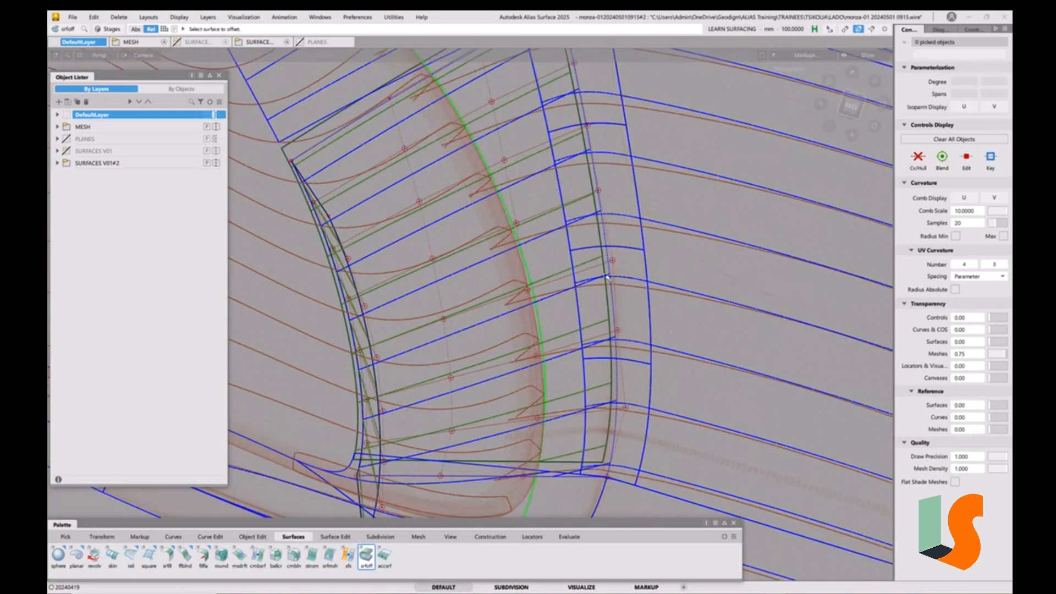
{"action": "left_click_drag", "start_coordinate": [580, 280], "coordinate": [513, 308], "text": "ctrl+shift"}
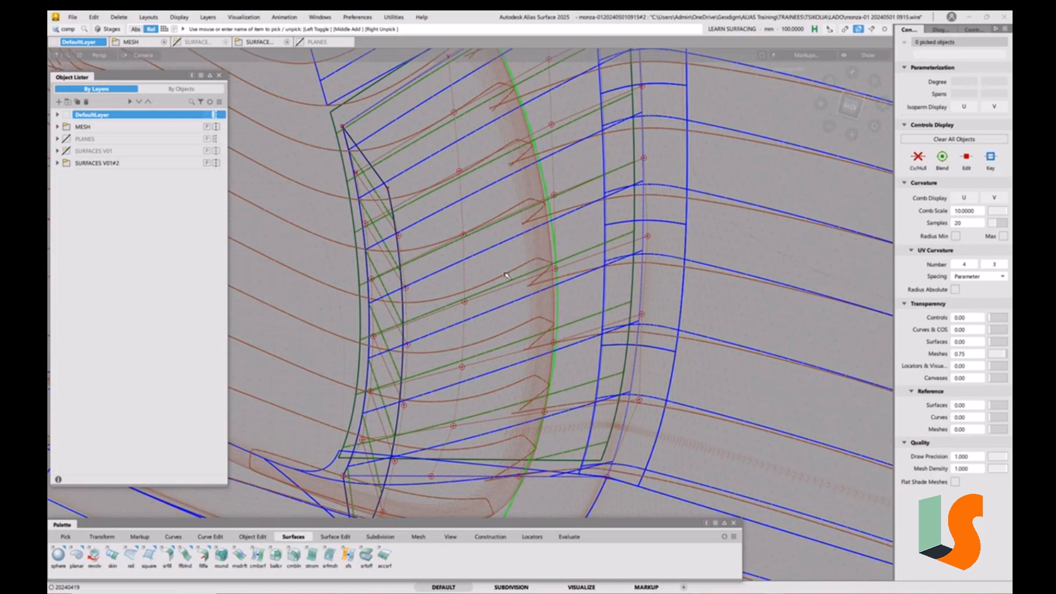
{"action": "left_click_drag", "start_coordinate": [506, 274], "coordinate": [548, 290], "text": "alt+shift"}
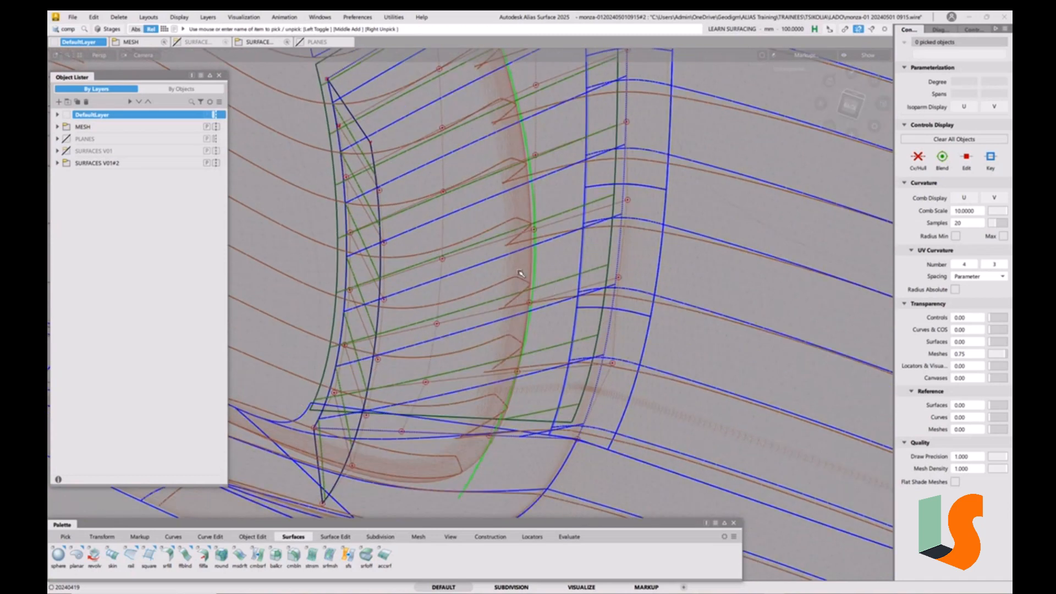
{"action": "left_click_drag", "start_coordinate": [534, 286], "coordinate": [525, 252], "text": "alt+shift"}
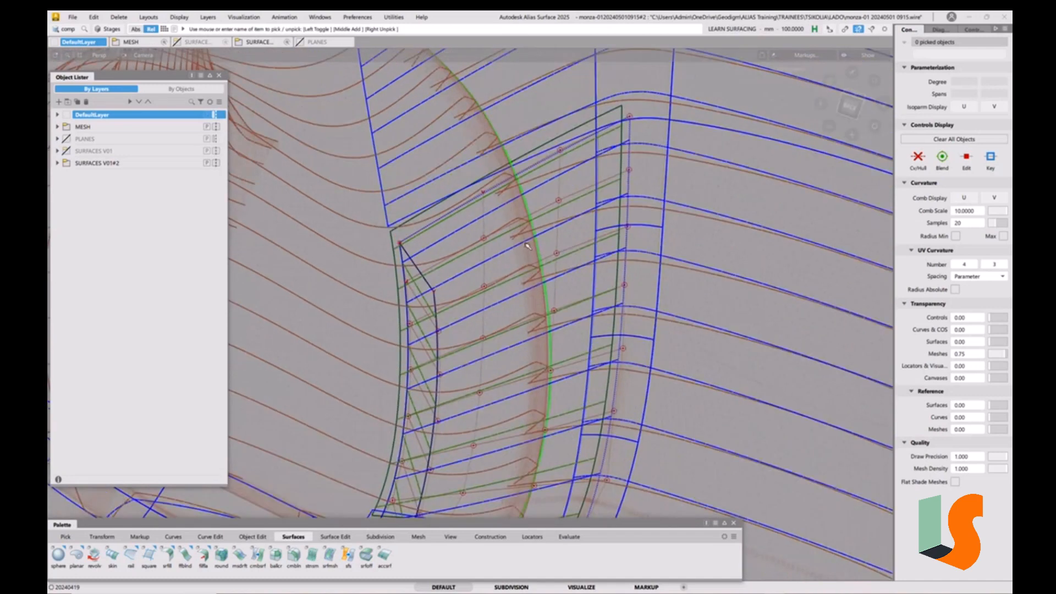
{"action": "left_click_drag", "start_coordinate": [589, 170], "coordinate": [526, 275], "text": "alt+shift"}
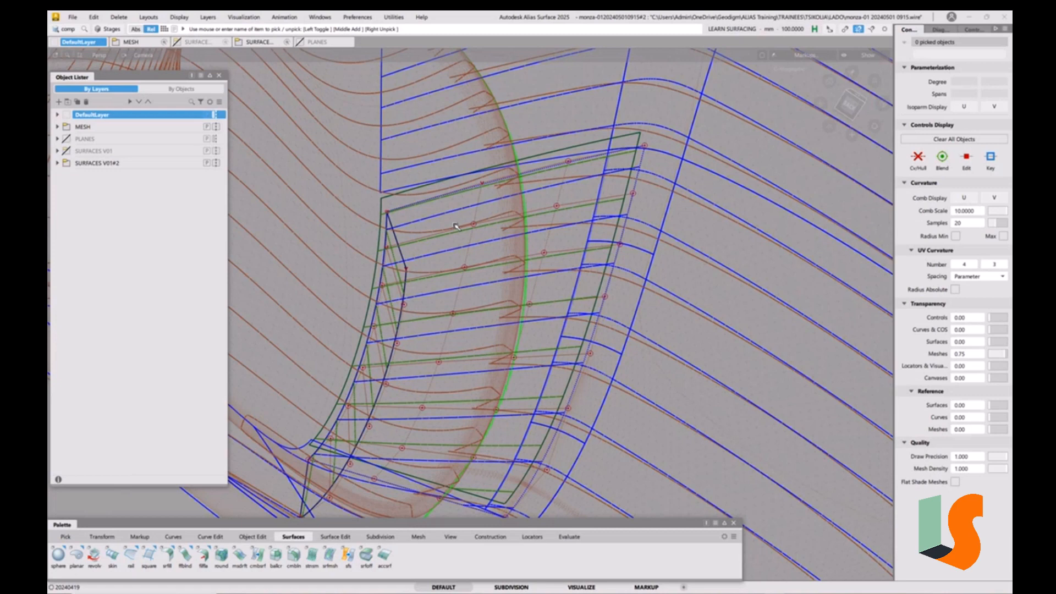
Step: With Transform CV in Move Slide mode and Edge Loop selection, slide the draft surface's shared edge row slightly up along its hulls
{"action": "key", "text": "t"}
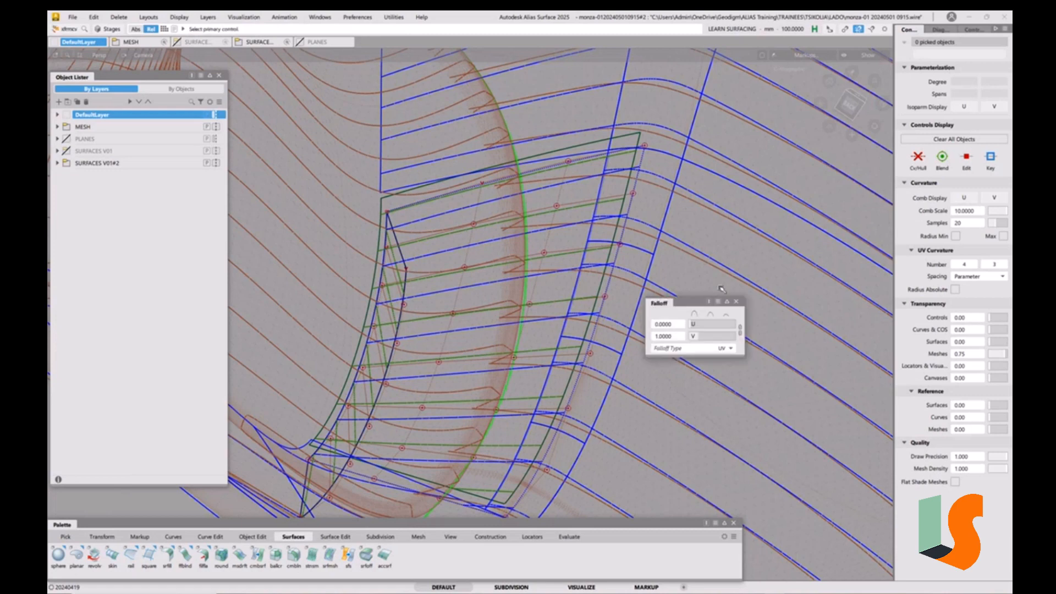
{"action": "key", "text": "space"}
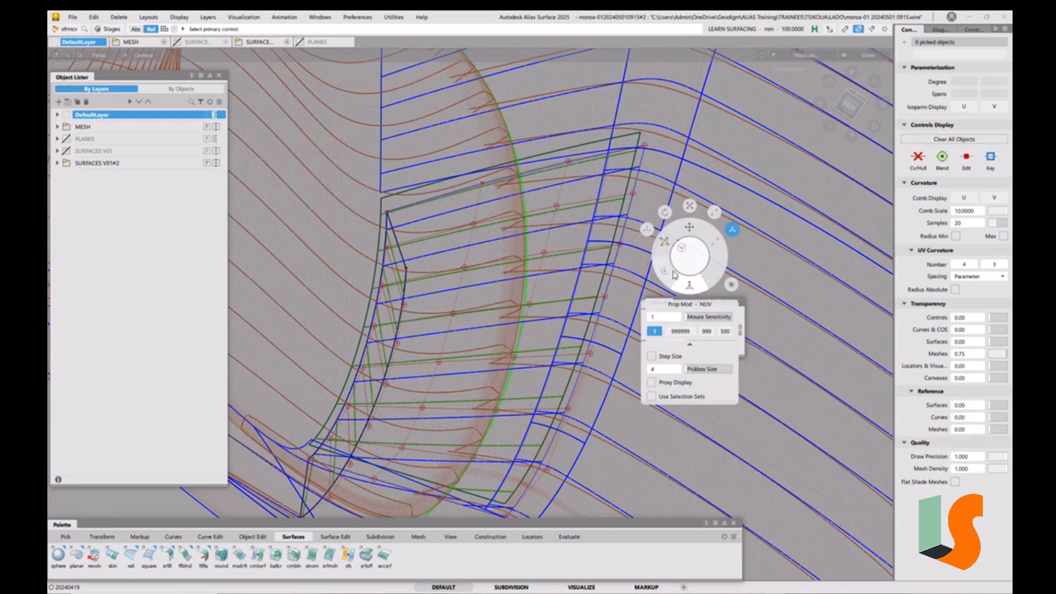
{"action": "left_click", "coordinate": [666, 242]}
{"action": "key", "text": "space"}
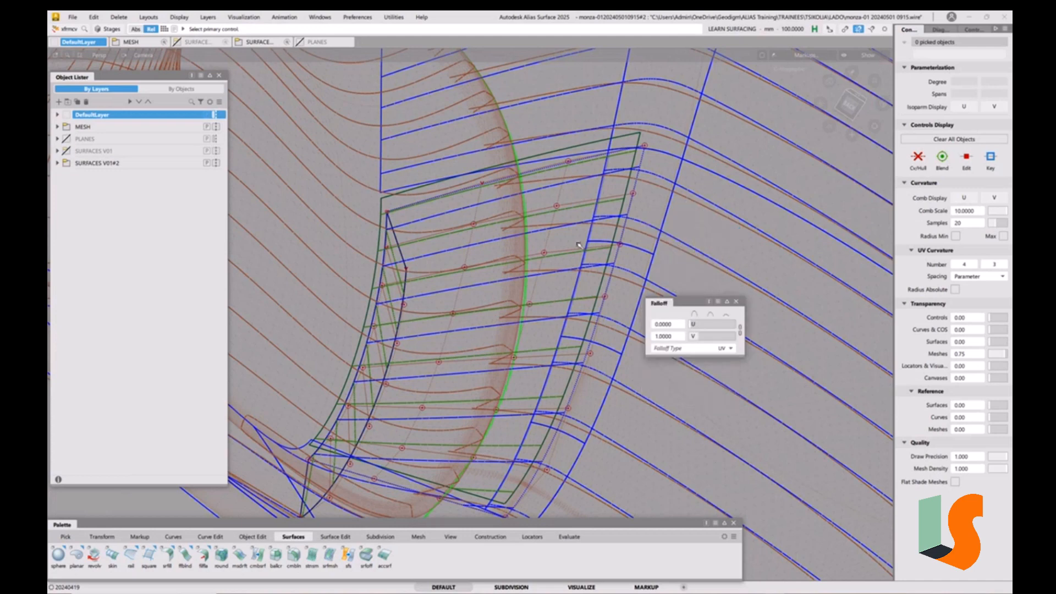
{"action": "key", "text": "space"}
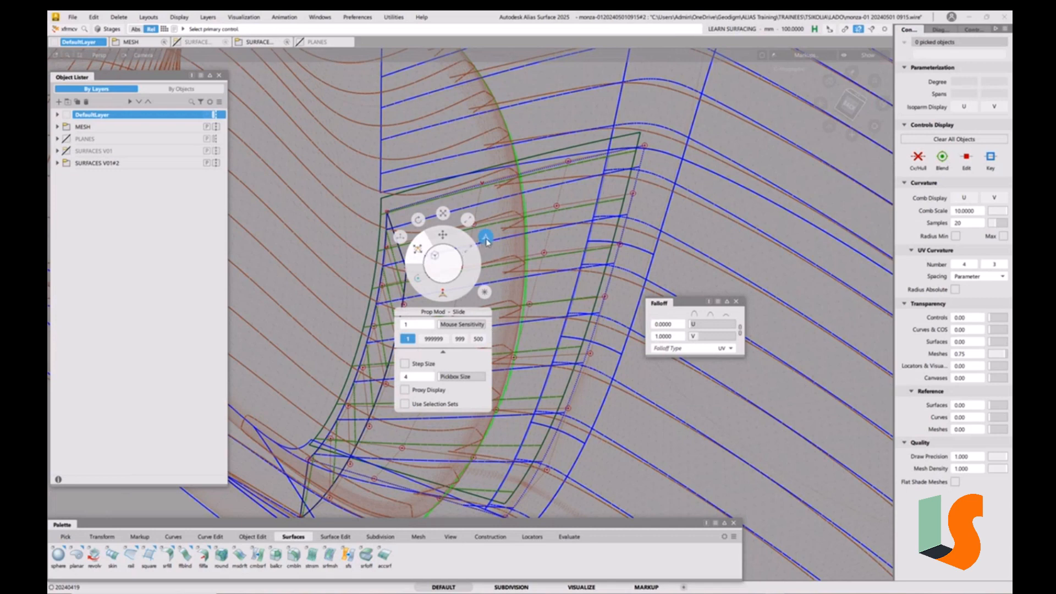
{"action": "left_click", "coordinate": [401, 237]}
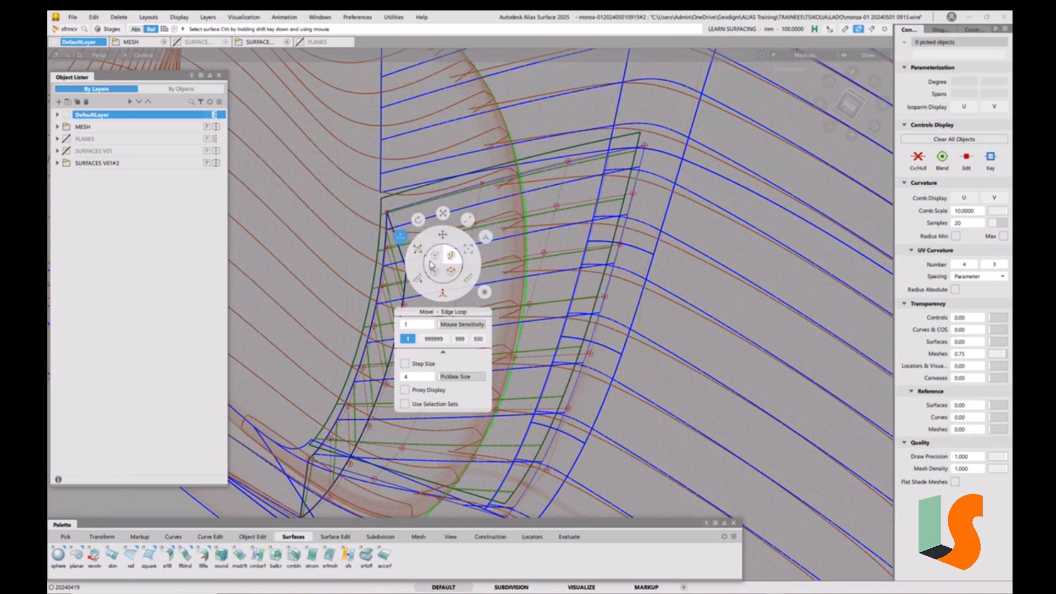
{"action": "left_click", "coordinate": [419, 253]}
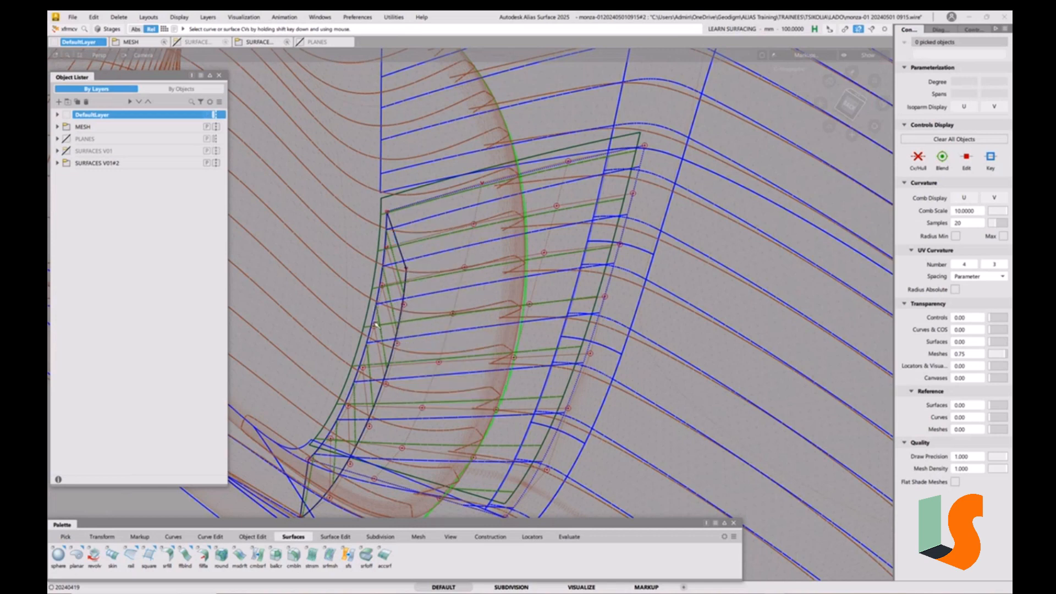
{"action": "left_click", "coordinate": [379, 311]}
{"action": "left_click", "coordinate": [397, 330]}
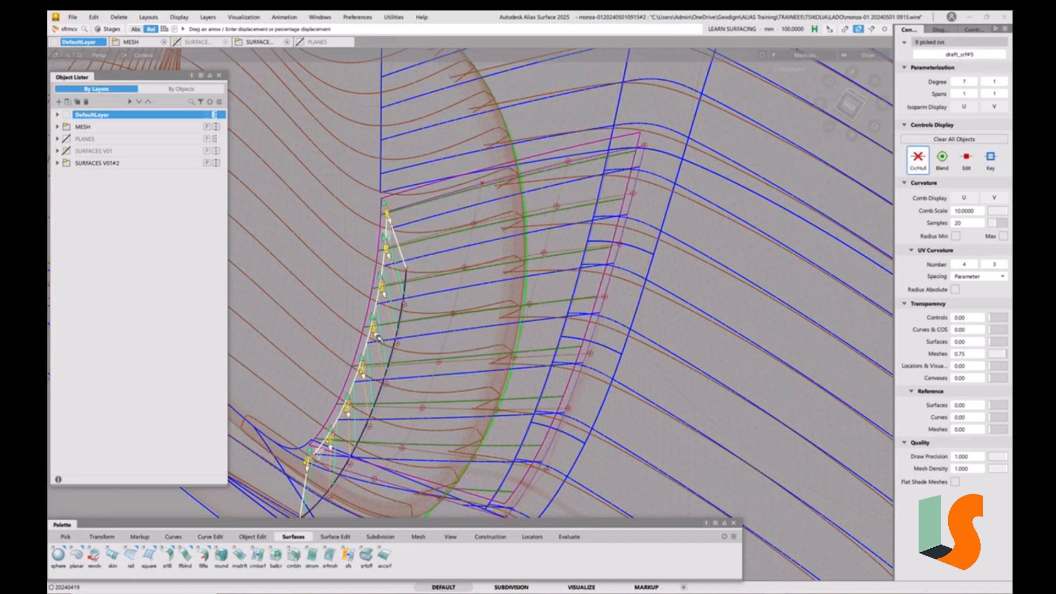
{"action": "left_click_drag", "start_coordinate": [378, 336], "coordinate": [376, 328]}
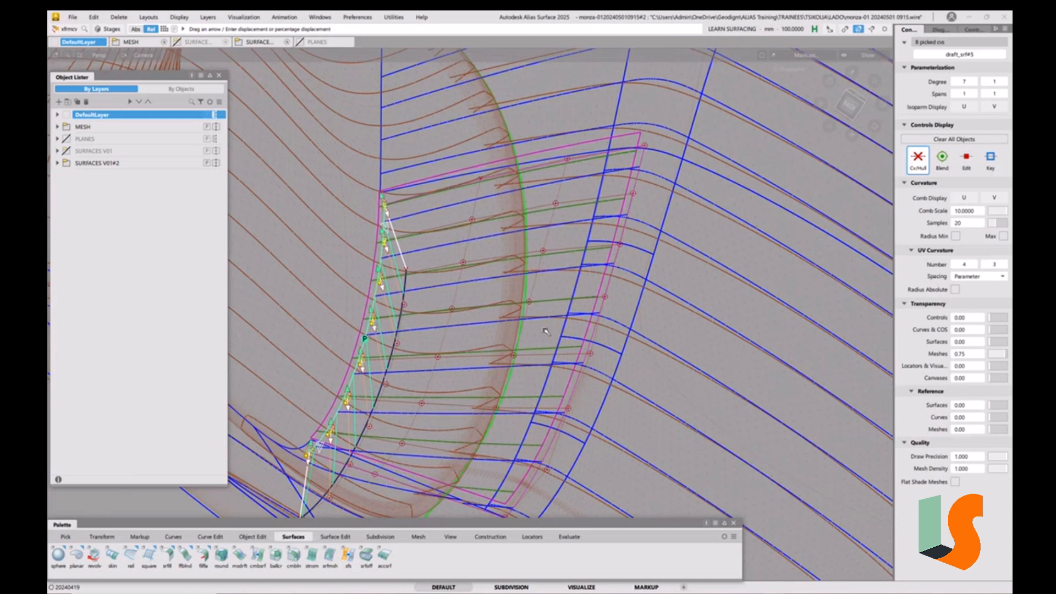
Step: Examine along the fillet band where the repositioned surface's cross-sections meet the offset and side surfaces relative to the mesh
{"action": "mouse_move", "coordinate": [544, 321]}
{"action": "left_mouse_down", "text": "alt+shift"}
{"action": "mouse_move", "coordinate": [485, 335]}
{"action": "mouse_move", "coordinate": [567, 331]}
{"action": "mouse_move", "coordinate": [516, 337]}
{"action": "mouse_move", "coordinate": [543, 327]}
{"action": "left_mouse_up", "text": "alt+shift"}
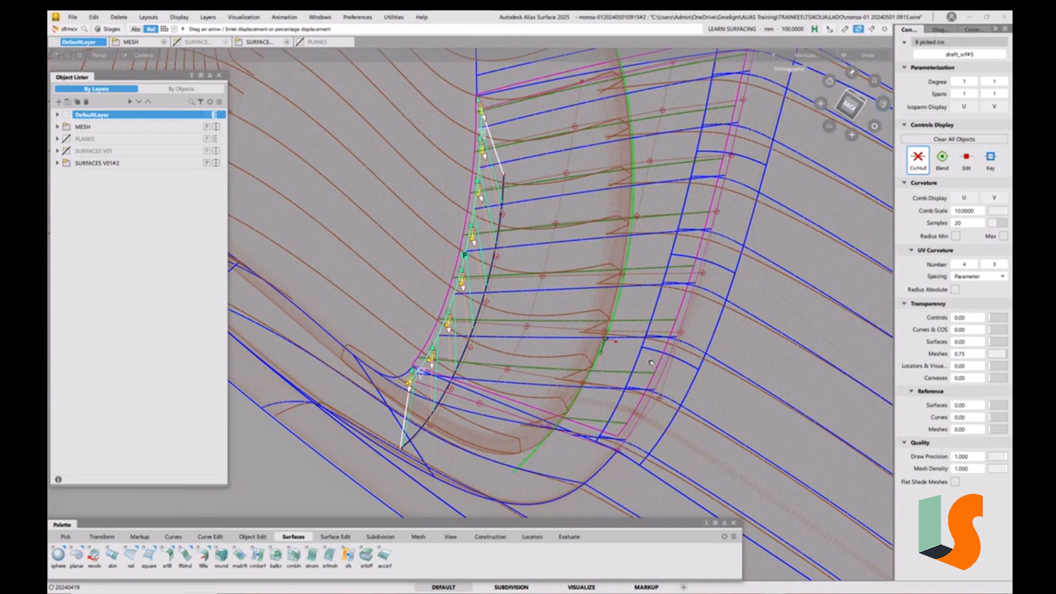
{"action": "left_click_drag", "start_coordinate": [531, 358], "coordinate": [626, 392], "text": "alt+shift"}
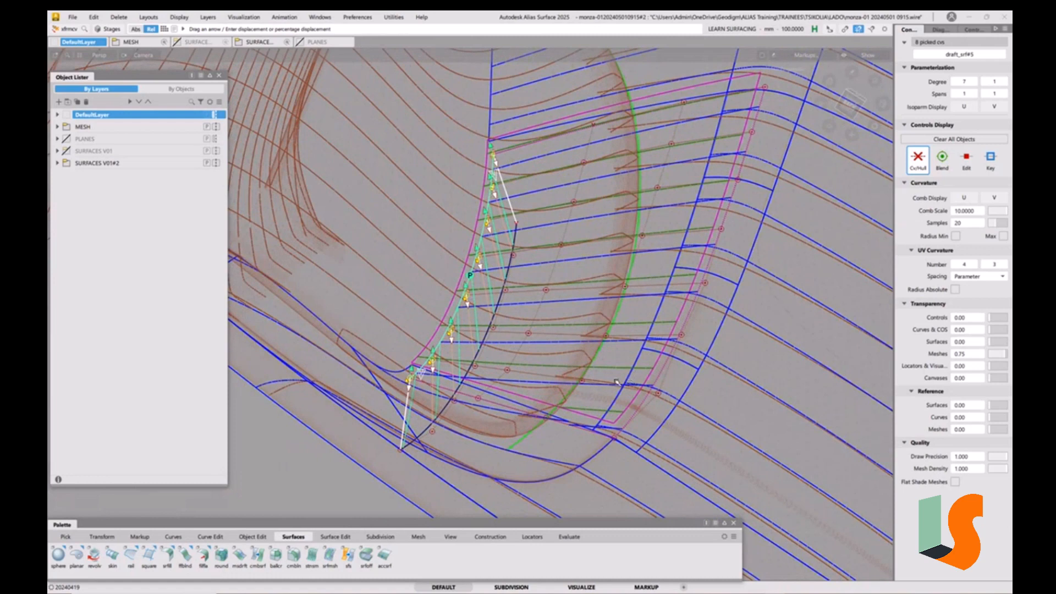
{"action": "left_click_drag", "start_coordinate": [615, 373], "coordinate": [510, 394], "text": "alt+shift"}
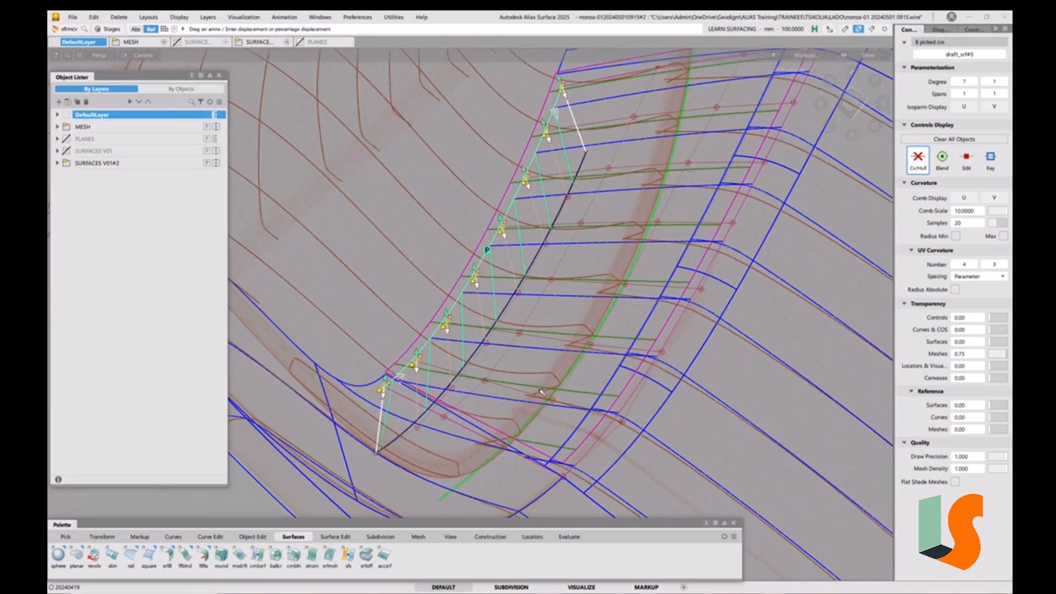
{"action": "left_click_drag", "start_coordinate": [574, 384], "coordinate": [492, 408], "text": "alt+shift"}
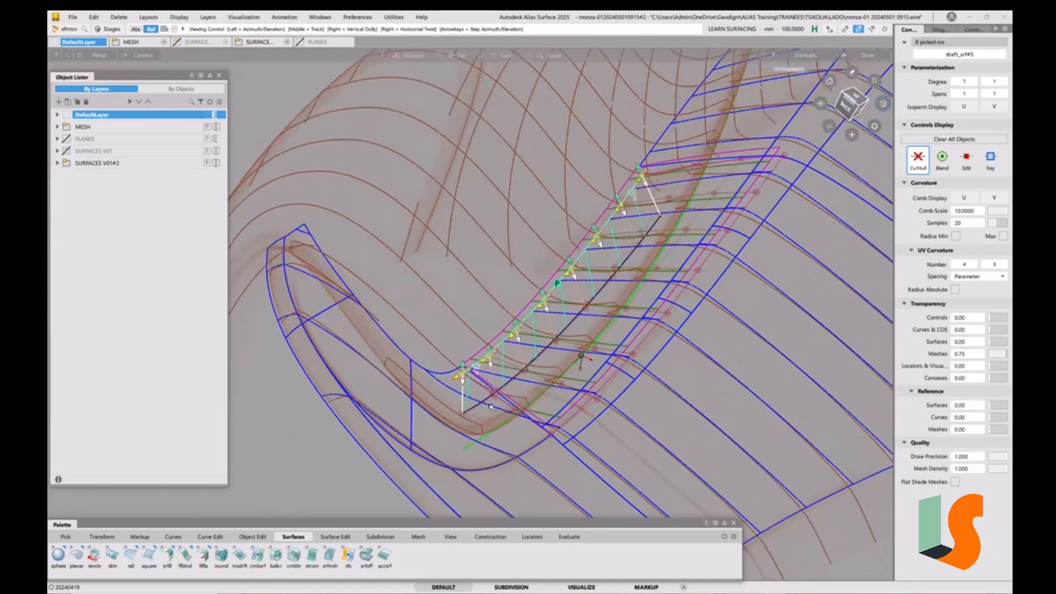
{"action": "key", "text": "F2"}
{"action": "key", "text": "F2"}
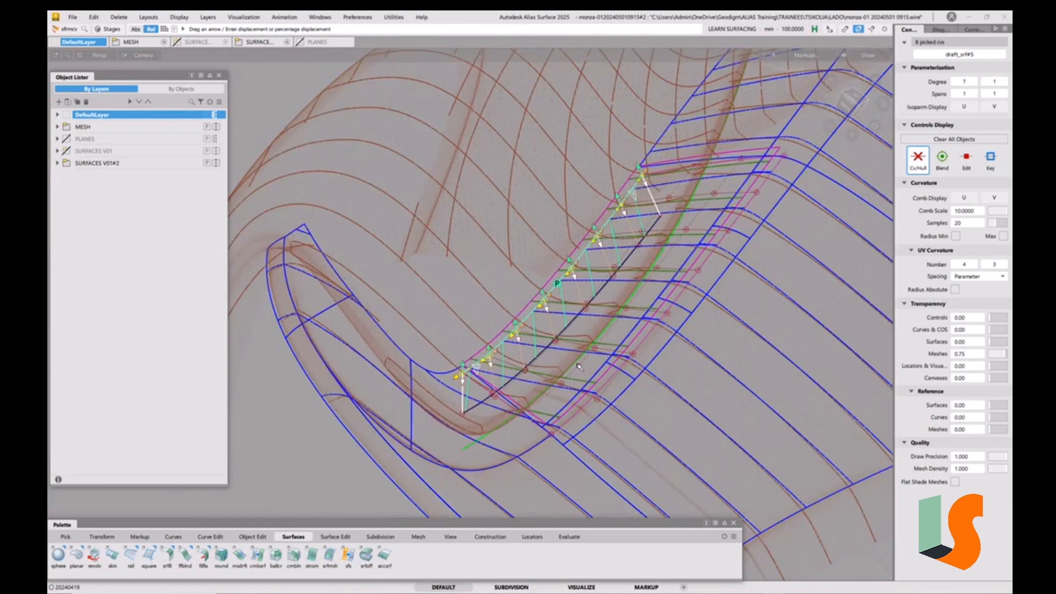
{"action": "mouse_move", "coordinate": [593, 365]}
{"action": "left_mouse_down", "text": "alt+shift"}
{"action": "mouse_move", "coordinate": [475, 353]}
{"action": "mouse_move", "coordinate": [523, 399]}
{"action": "mouse_move", "coordinate": [429, 408]}
{"action": "mouse_move", "coordinate": [503, 308]}
{"action": "left_mouse_up", "text": "alt+shift"}
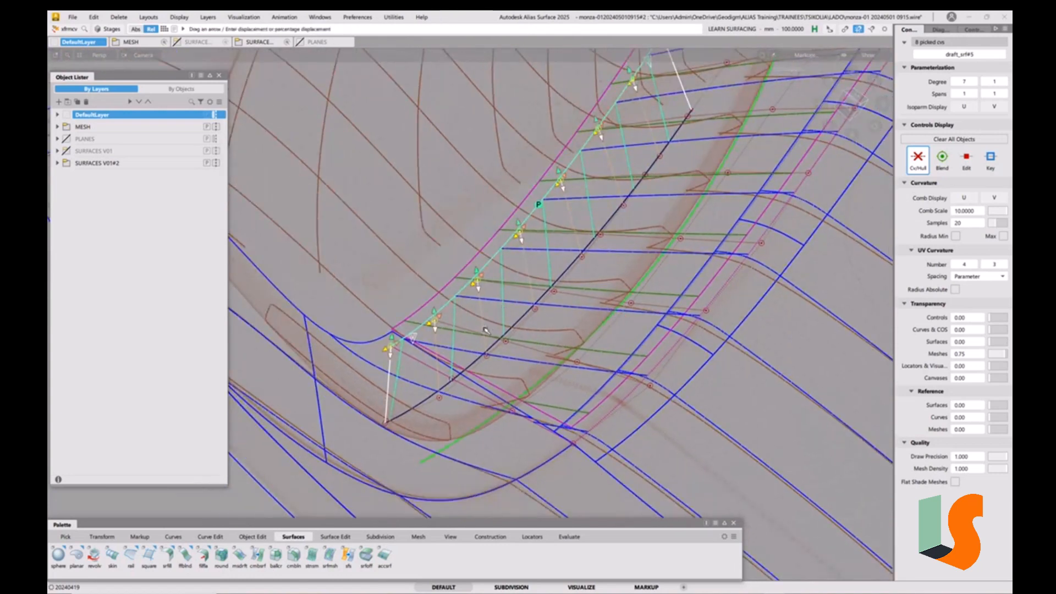
Step: Switch Transform CV from edge loop to single CV selection and set the U falloff to 1.0
{"action": "key", "text": "space"}
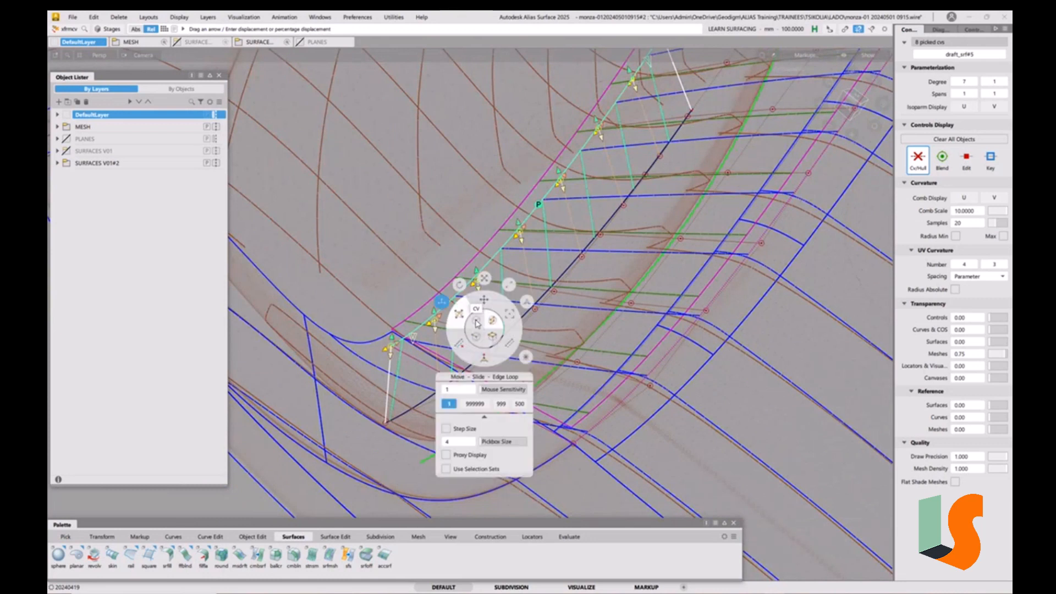
{"action": "left_click", "coordinate": [476, 323]}
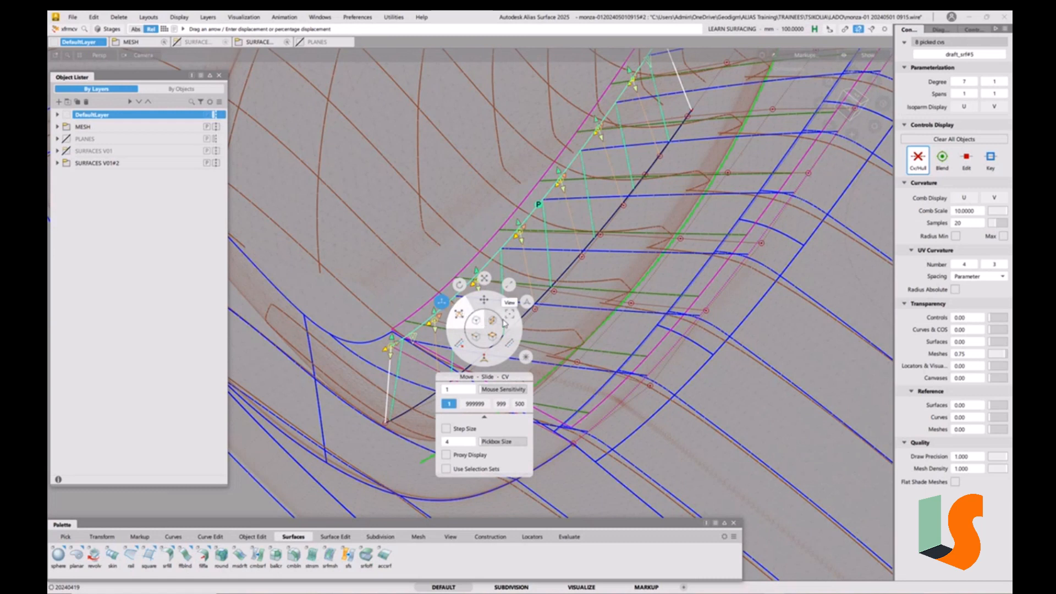
{"action": "key", "text": "space"}
{"action": "key", "text": "space"}
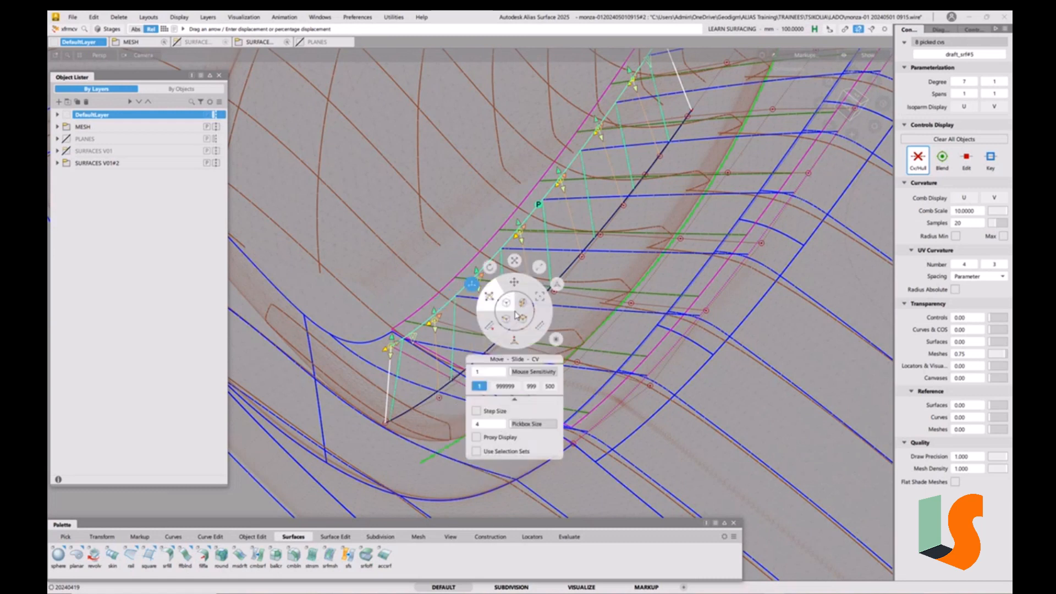
{"action": "left_click", "coordinate": [561, 288]}
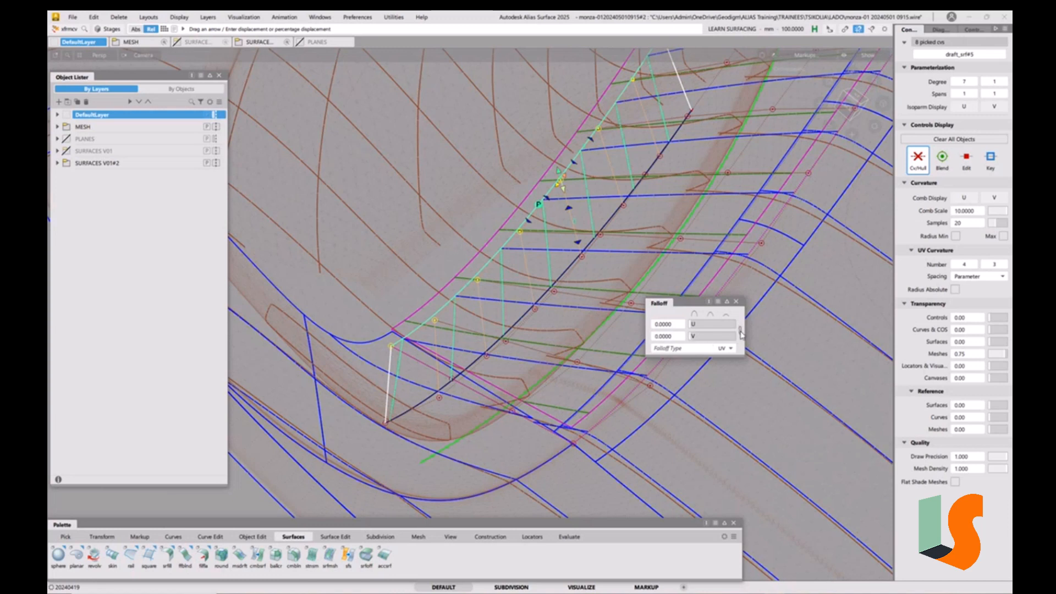
{"action": "left_click", "coordinate": [671, 326]}
{"action": "type", "text": "1"}
{"action": "key", "text": "Return"}
Step: Pick the draft surface's lower end CV, extend the range to four CVs along the edge, and slide them up with falloff
{"action": "left_click_drag", "start_coordinate": [415, 366], "coordinate": [387, 350], "text": "ctrl+shift"}
{"action": "left_click", "coordinate": [390, 348]}
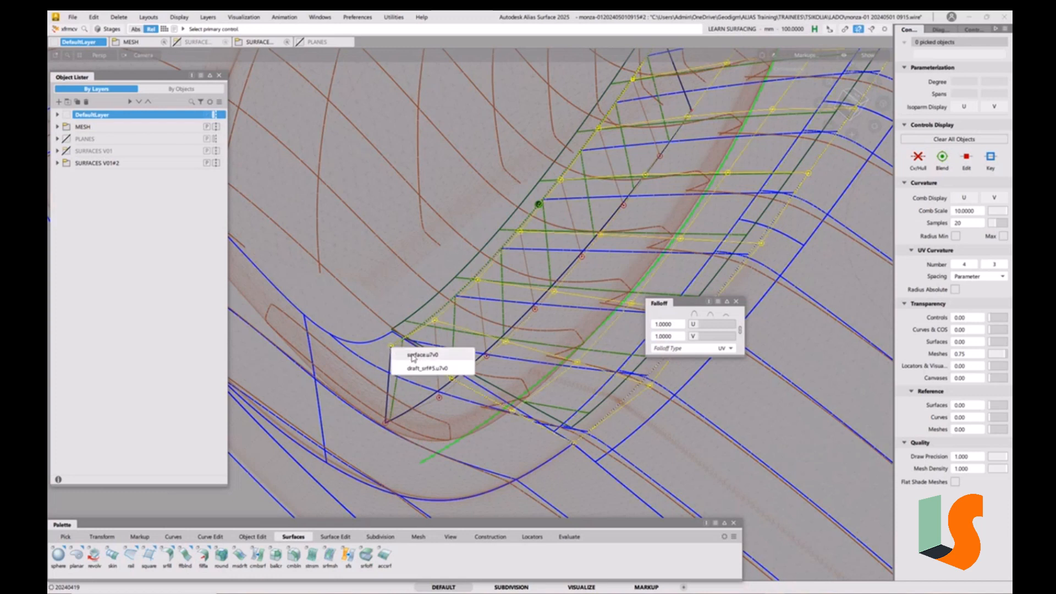
{"action": "left_click", "coordinate": [412, 370]}
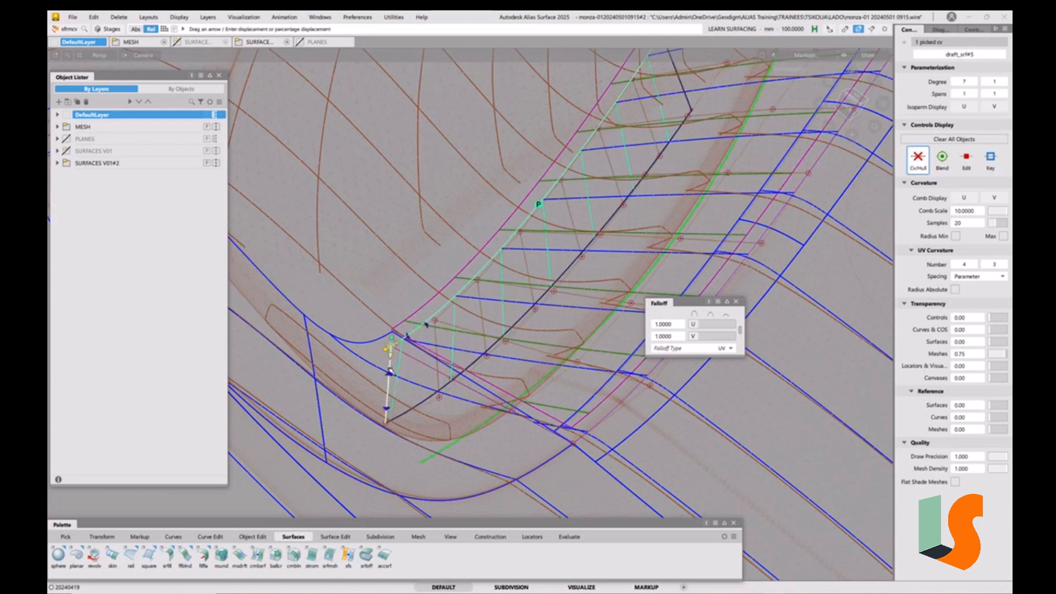
{"action": "left_click", "coordinate": [430, 326], "text": "shift"}
{"action": "key", "text": "shift+Right"}
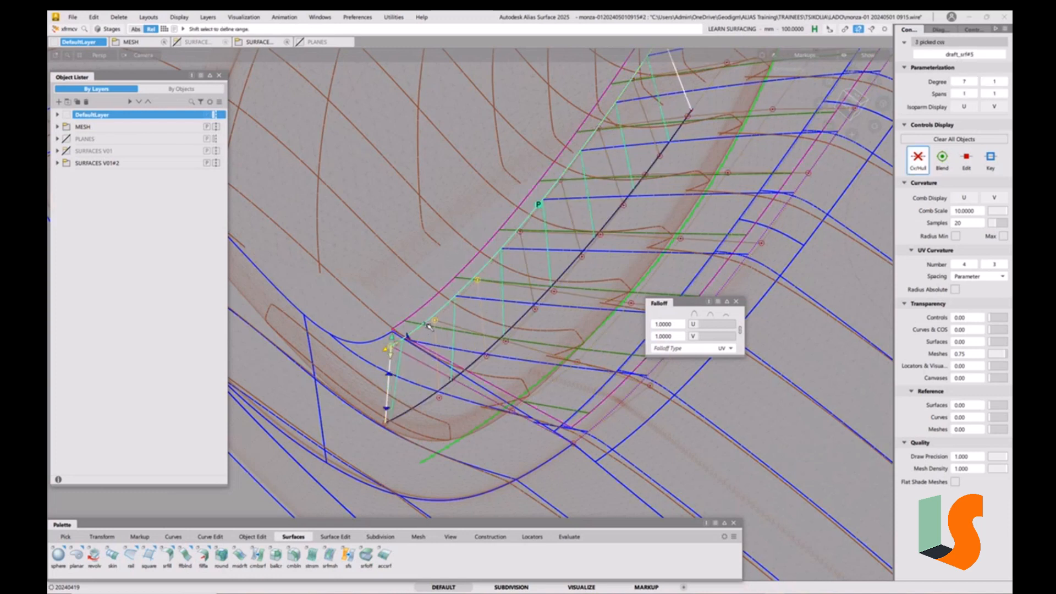
{"action": "key", "text": "shift+Right"}
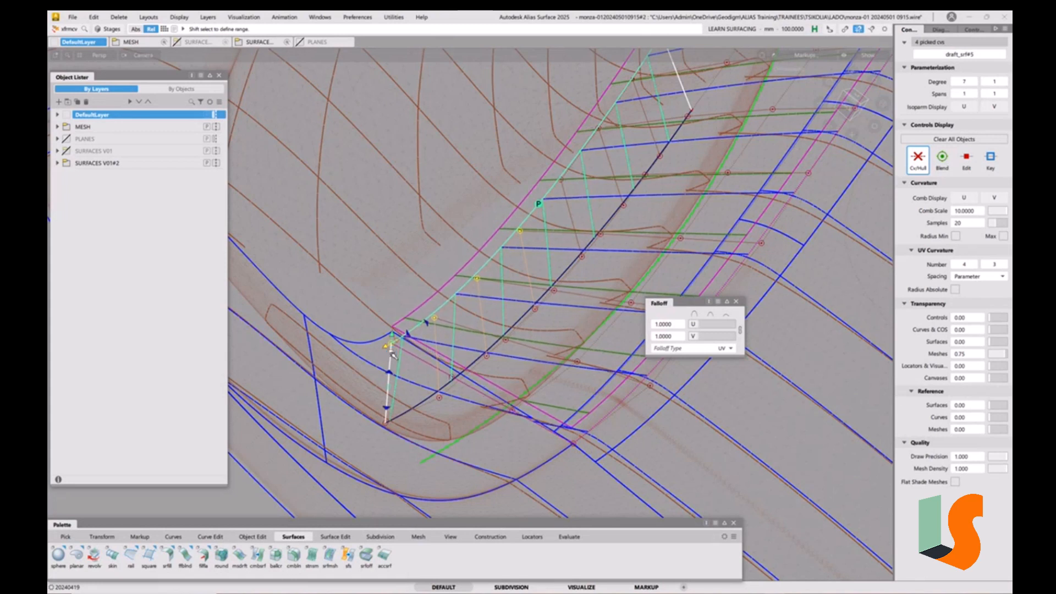
{"action": "left_click_drag", "start_coordinate": [393, 354], "coordinate": [394, 348]}
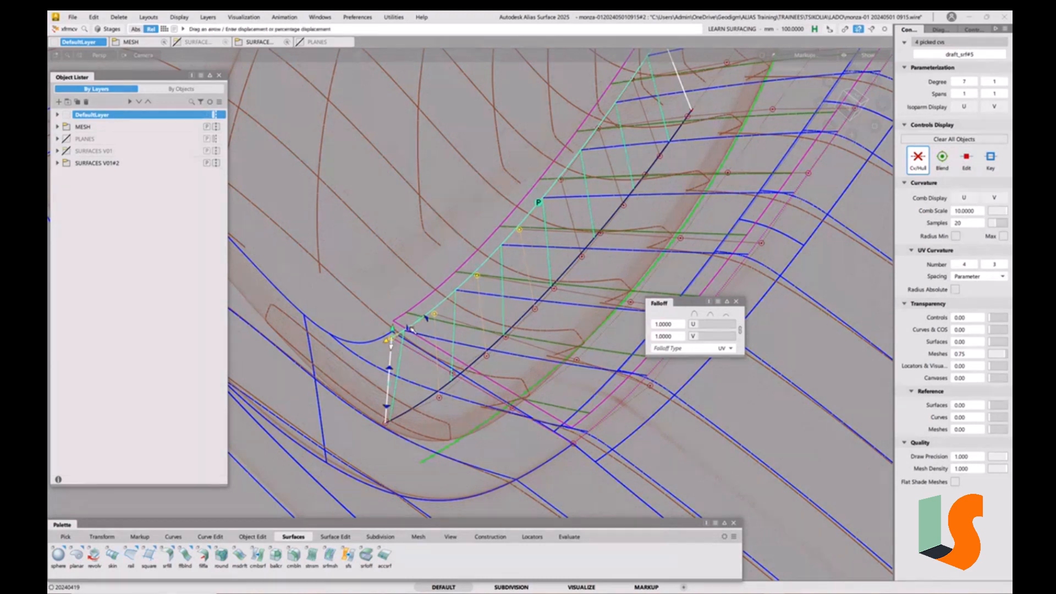
Step: Reduce the falloff range to two CVs and slide the draft surface's lower end further up
{"action": "left_click", "coordinate": [409, 328]}
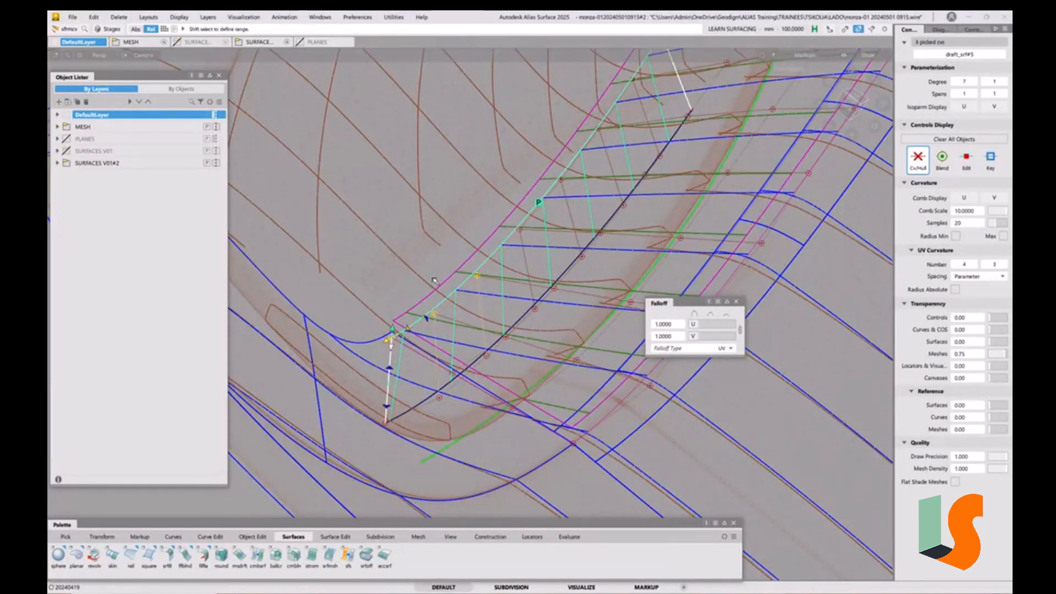
{"action": "left_click", "coordinate": [408, 330]}
{"action": "left_click_drag", "start_coordinate": [392, 348], "coordinate": [393, 332]}
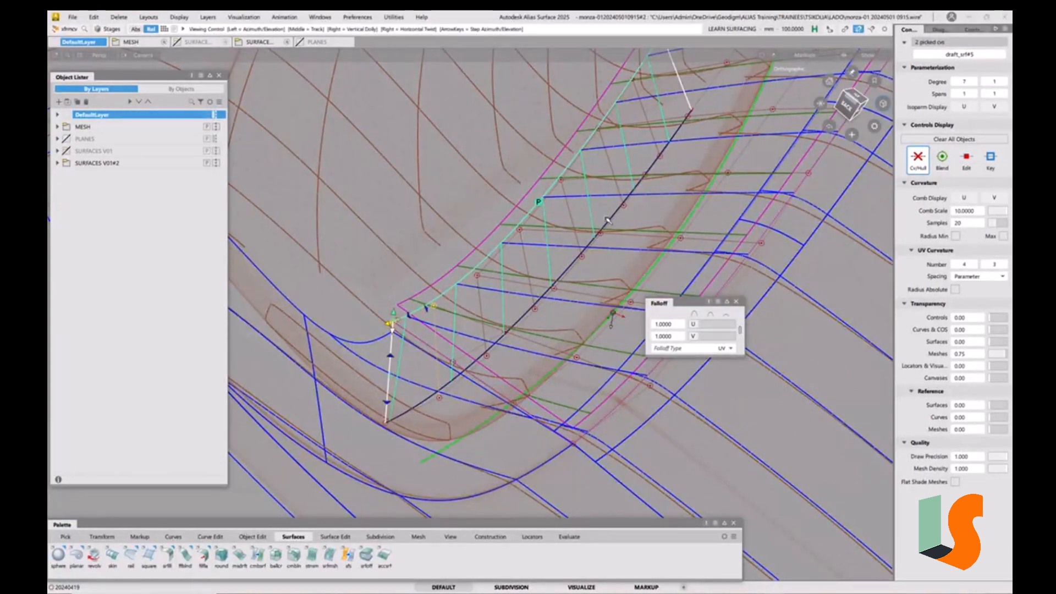
Step: Compare the adjusted surfaces and their cross-sections with the mesh's fillet band from several angles, toggling the diagnostic shading
{"action": "left_click_drag", "start_coordinate": [609, 217], "coordinate": [580, 266], "text": "alt+shift"}
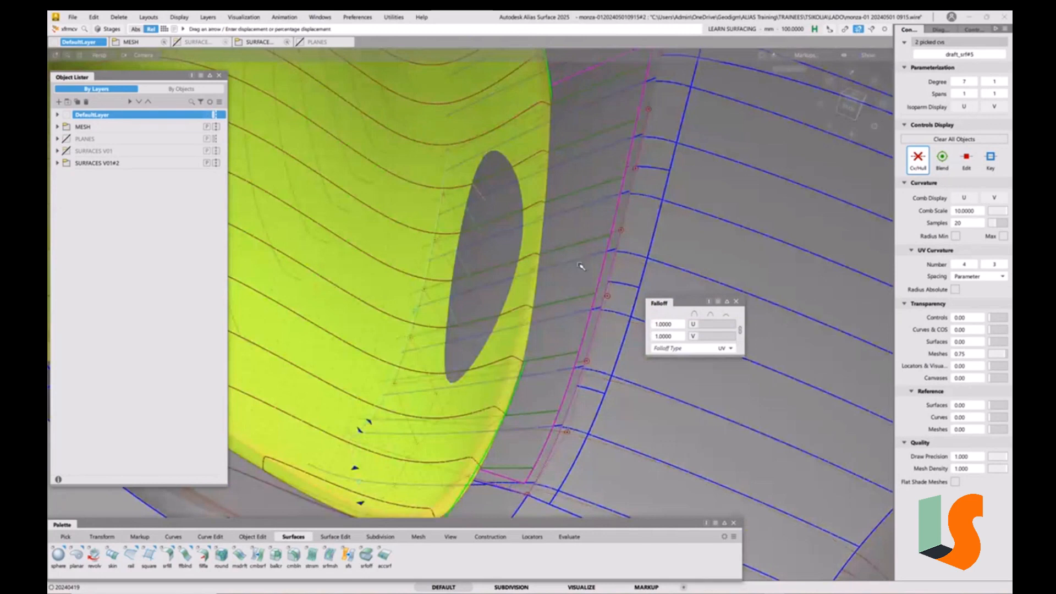
{"action": "key", "text": "F10"}
{"action": "key", "text": "F10"}
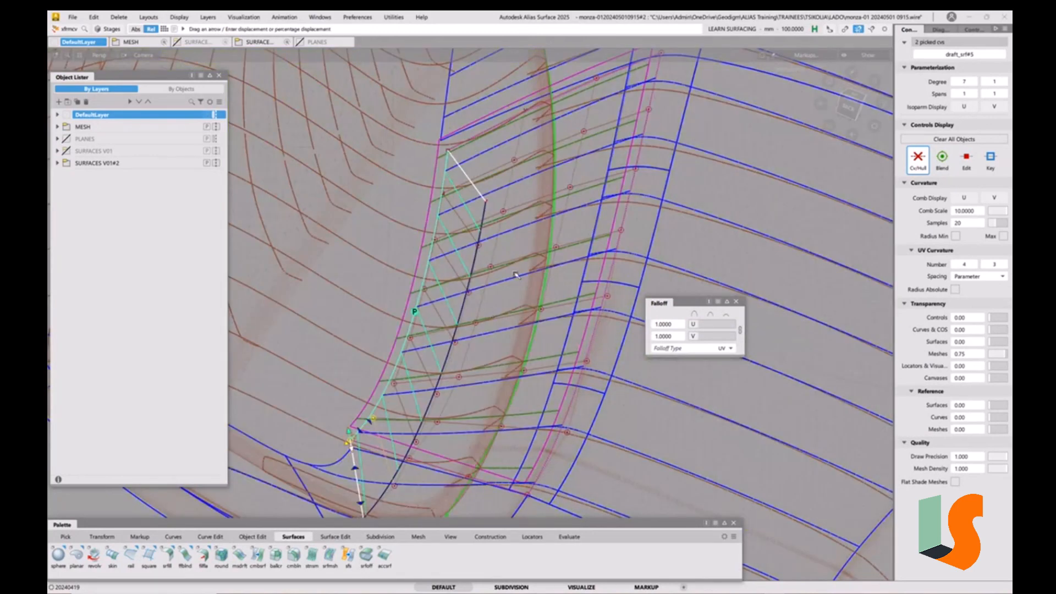
{"action": "key", "text": "F10"}
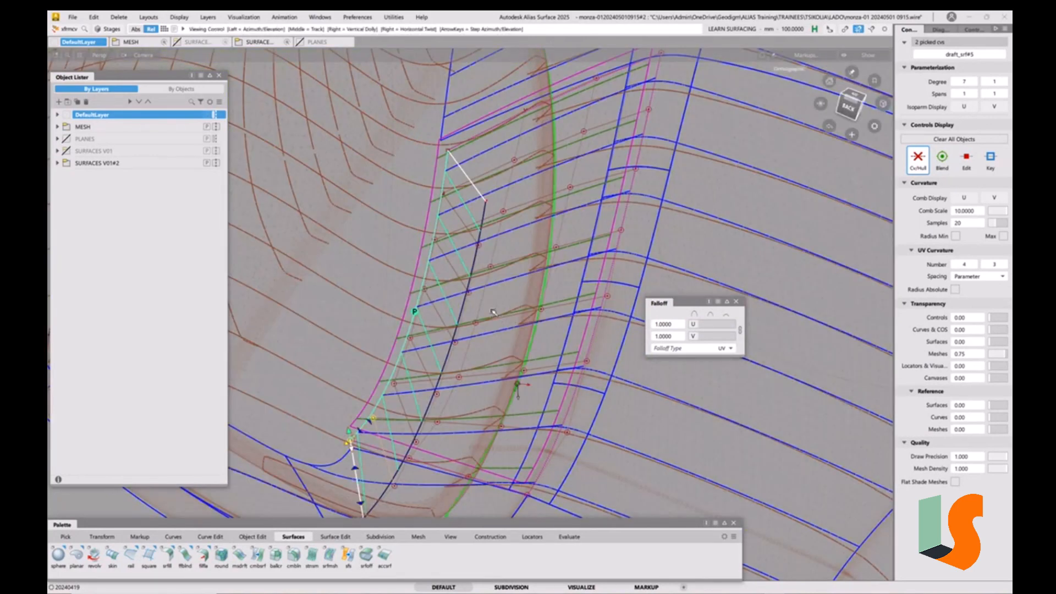
{"action": "left_click_drag", "start_coordinate": [493, 311], "coordinate": [544, 297], "text": "alt+shift"}
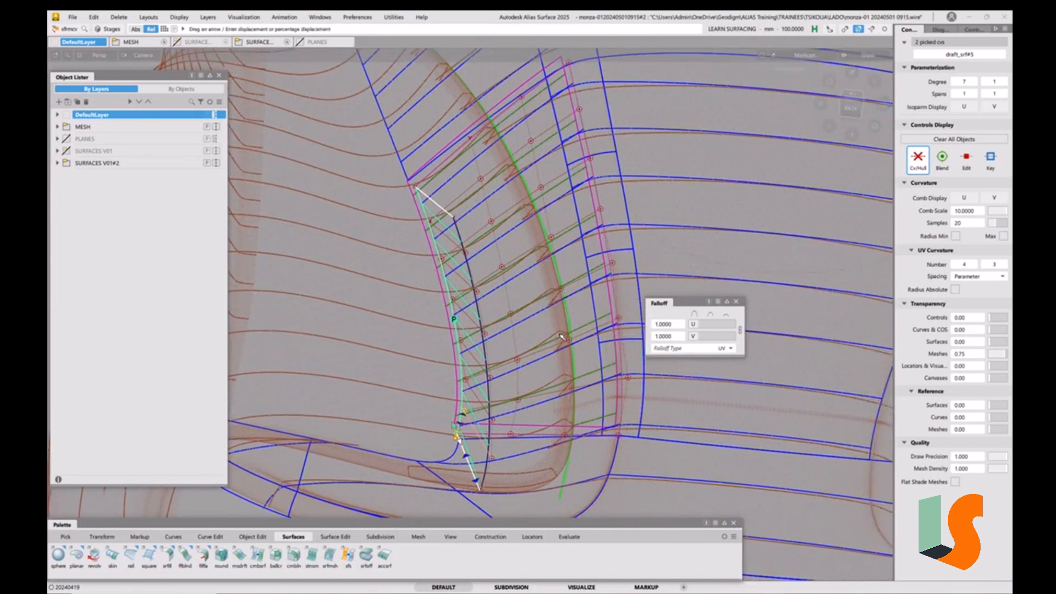
{"action": "mouse_move", "coordinate": [561, 336]}
{"action": "left_mouse_down", "text": "alt+shift"}
{"action": "mouse_move", "coordinate": [572, 324]}
{"action": "mouse_move", "coordinate": [588, 349]}
{"action": "left_mouse_up", "text": "alt+shift"}
{"action": "key", "text": "5"}
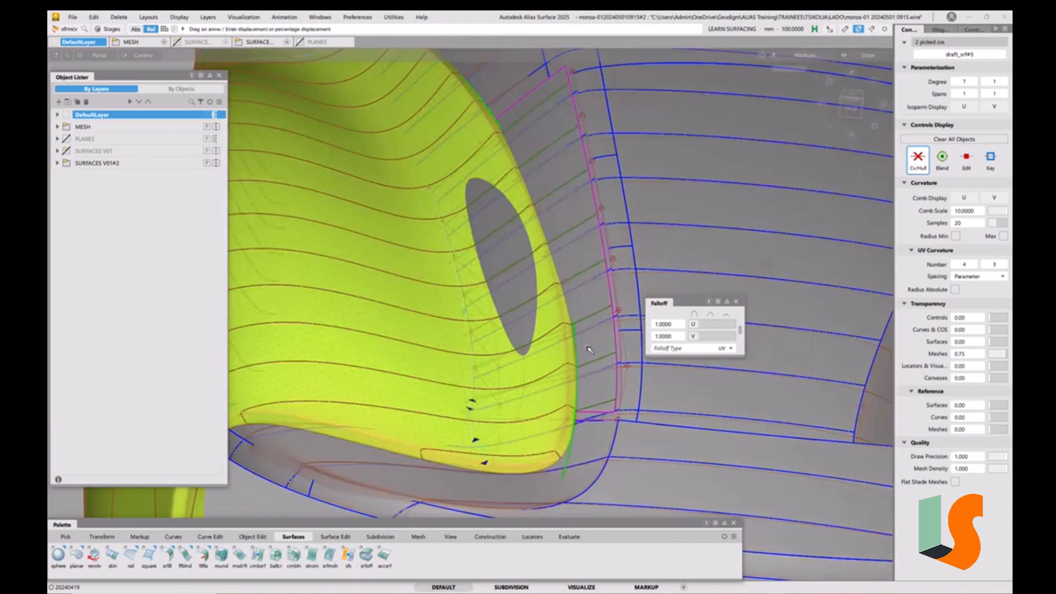
{"action": "key", "text": "5"}
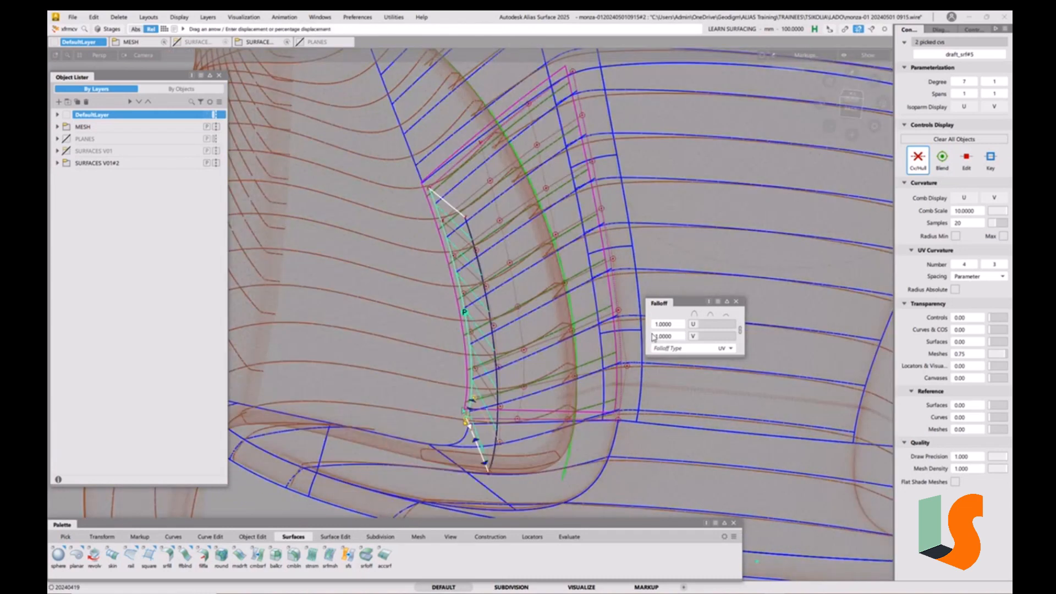
Step: Close the falloff settings, clear the CV selection, and delete the draft surface together with its construction history
{"action": "left_click", "coordinate": [735, 302]}
{"action": "left_click_drag", "start_coordinate": [528, 355], "coordinate": [518, 331], "text": "ctrl+shift"}
{"action": "left_click_drag", "start_coordinate": [516, 353], "coordinate": [474, 363], "text": "ctrl+shift"}
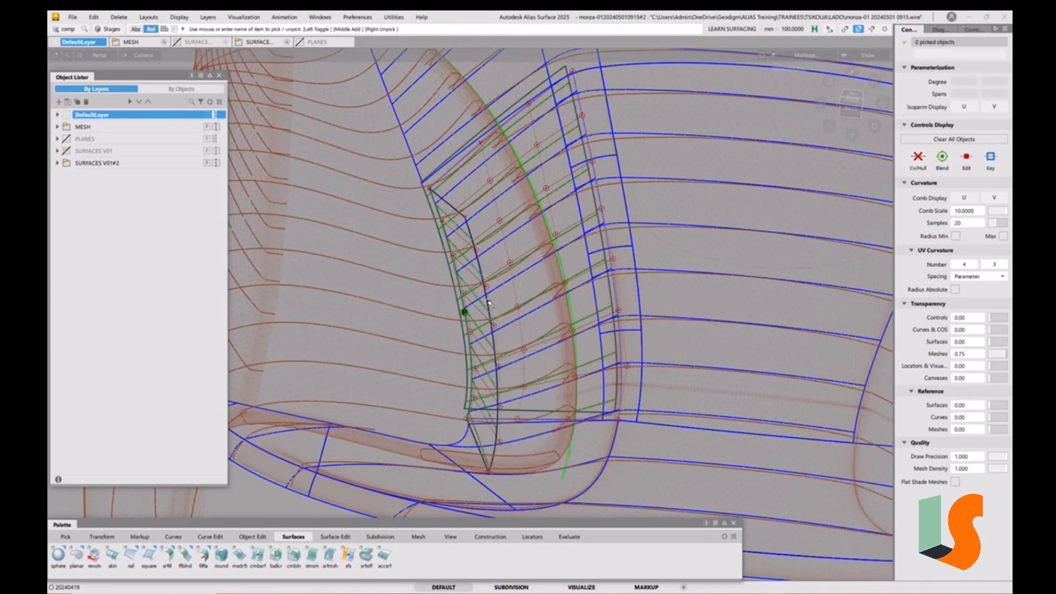
{"action": "left_click", "coordinate": [486, 302]}
{"action": "key", "text": "Delete"}
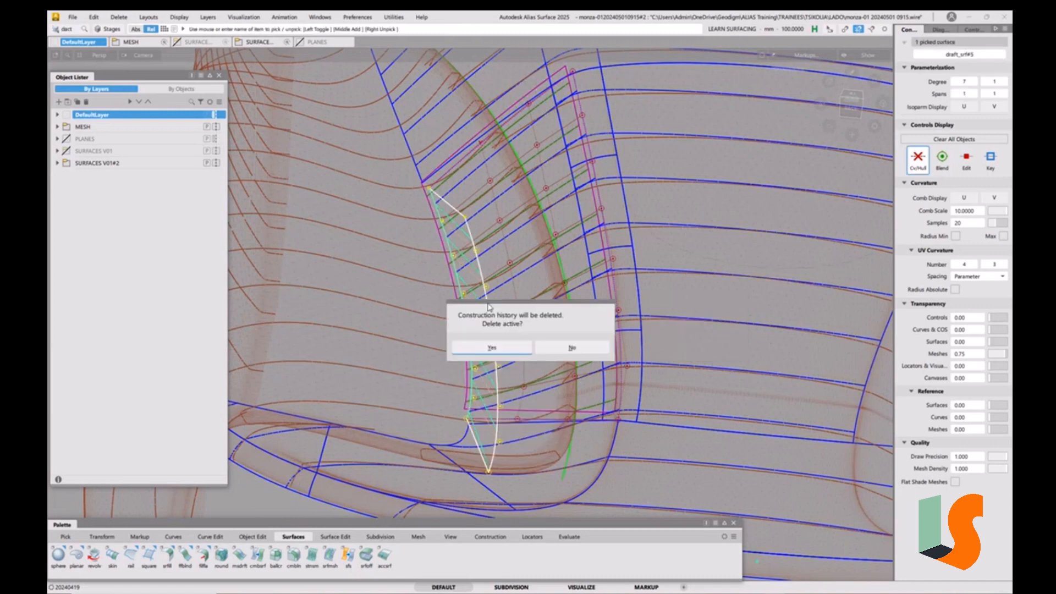
{"action": "left_click", "coordinate": [490, 347]}
{"action": "left_click_drag", "start_coordinate": [488, 341], "coordinate": [513, 397], "text": "alt+shift"}
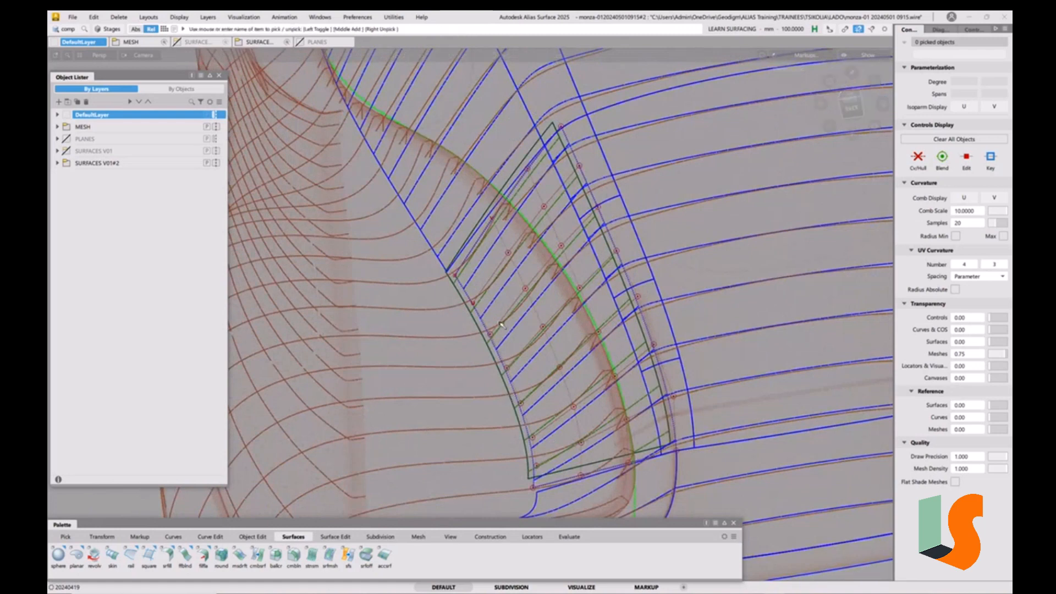
{"action": "left_click_drag", "start_coordinate": [501, 326], "coordinate": [477, 451], "text": "alt+shift"}
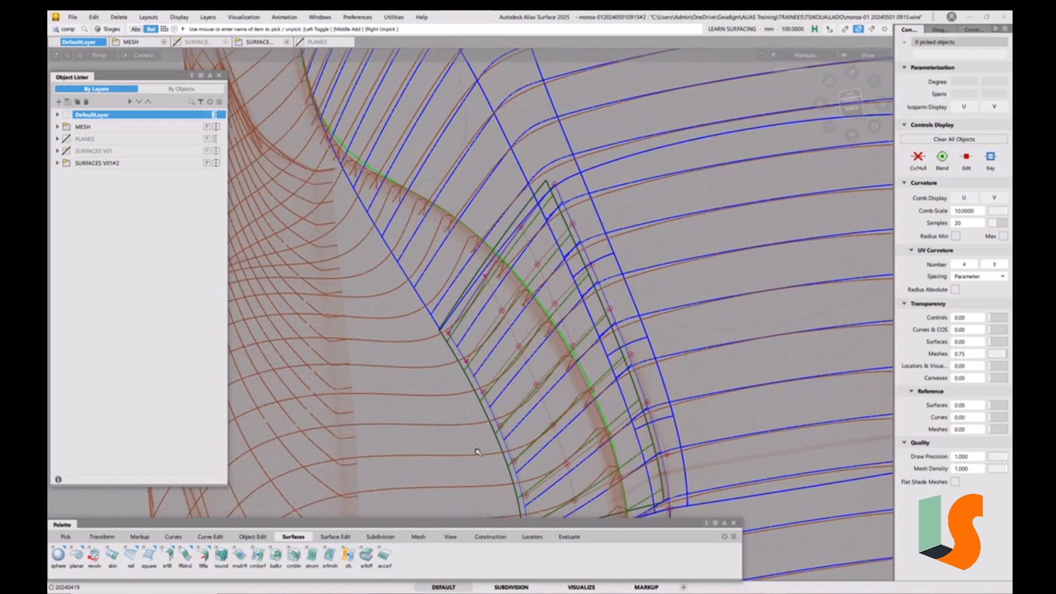
Step: Delete the lower surface's offset and compare the remaining surfaces with the mesh, toggling the diagnostic shading
{"action": "left_click", "coordinate": [485, 417]}
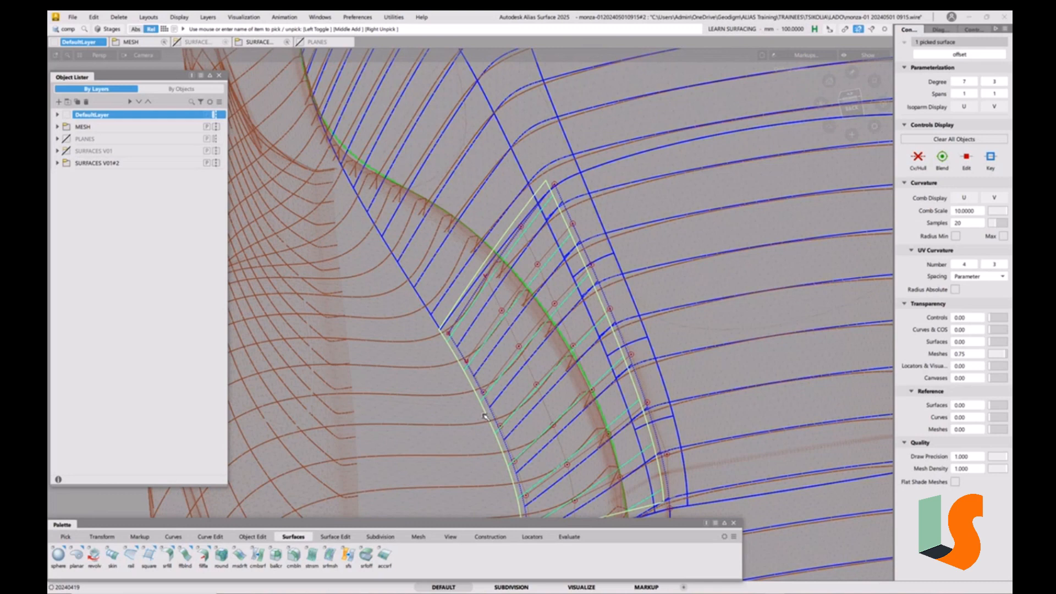
{"action": "key", "text": "Delete"}
{"action": "left_click", "coordinate": [522, 352]}
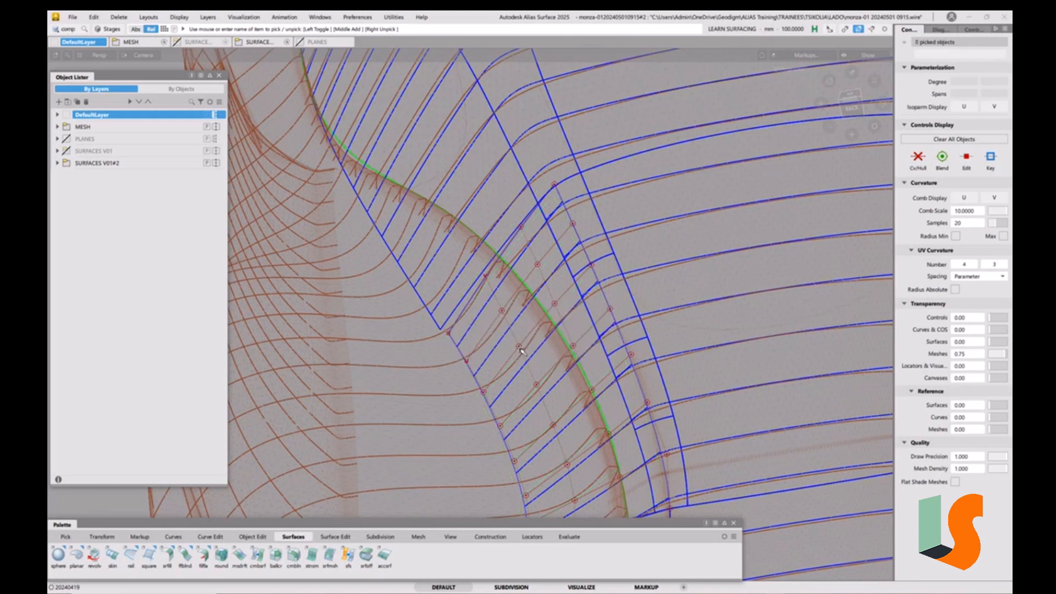
{"action": "left_click_drag", "start_coordinate": [526, 312], "coordinate": [526, 275], "text": "alt+shift"}
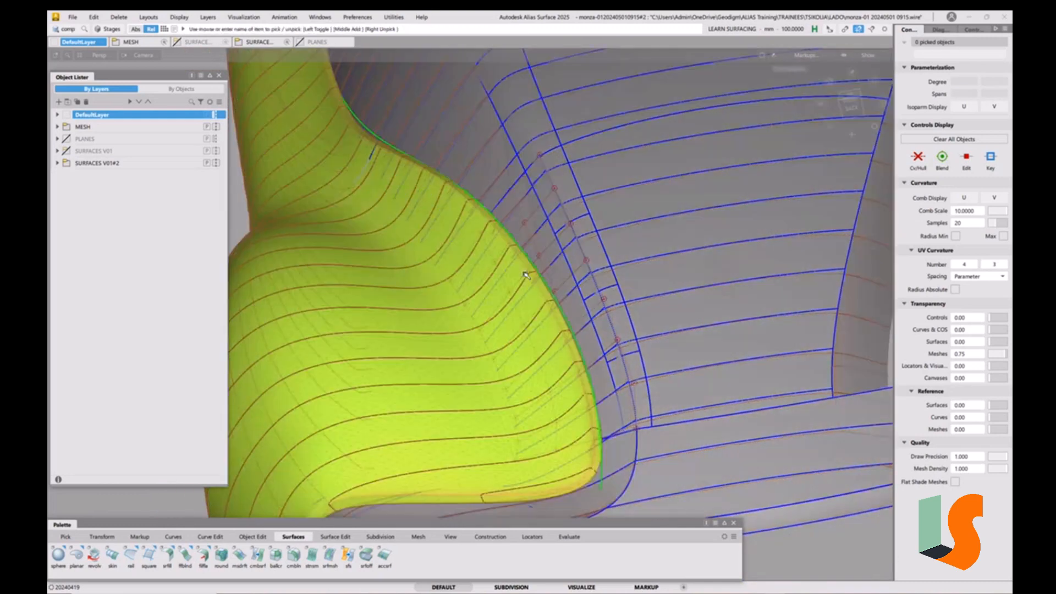
{"action": "key", "text": "5"}
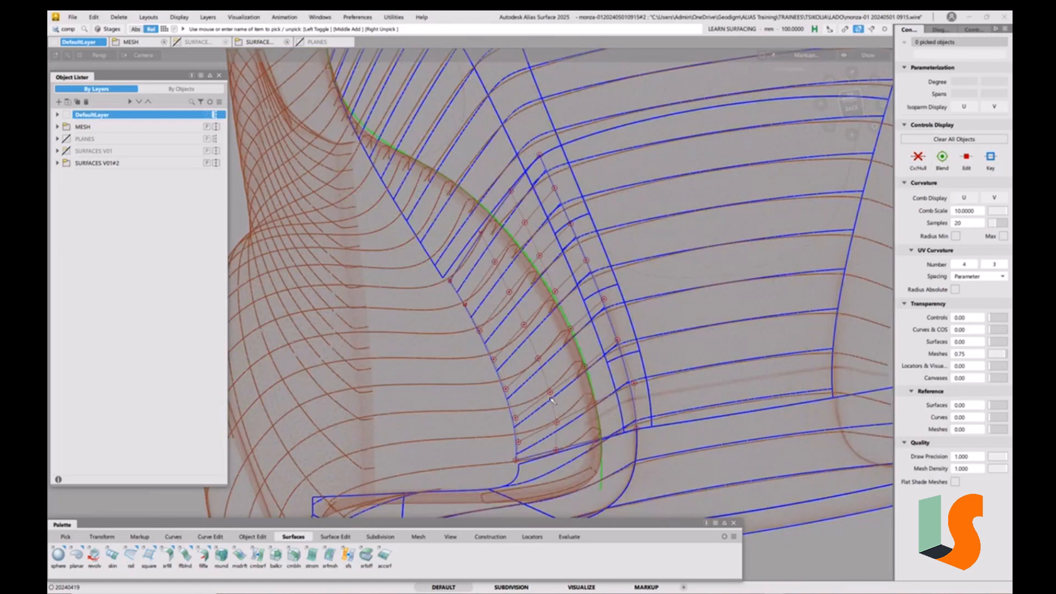
{"action": "mouse_move", "coordinate": [586, 382]}
{"action": "left_mouse_down", "text": "alt+shift"}
{"action": "mouse_move", "coordinate": [582, 367]}
{"action": "mouse_move", "coordinate": [588, 379]}
{"action": "left_mouse_up", "text": "alt+shift"}
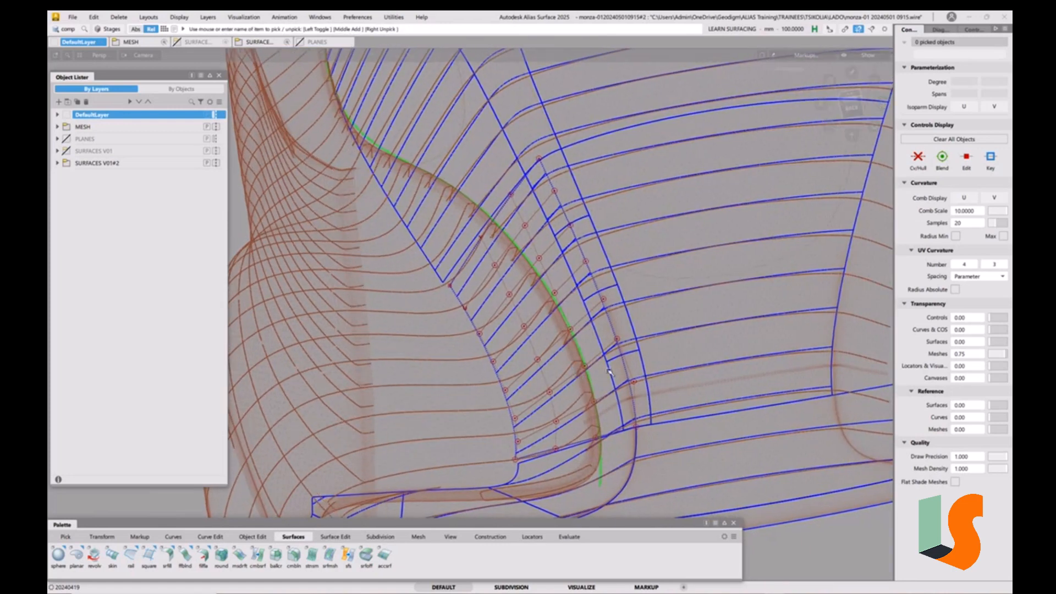
{"action": "right_click_drag", "start_coordinate": [595, 412], "coordinate": [550, 393], "text": "alt+shift"}
{"action": "key", "text": "5"}
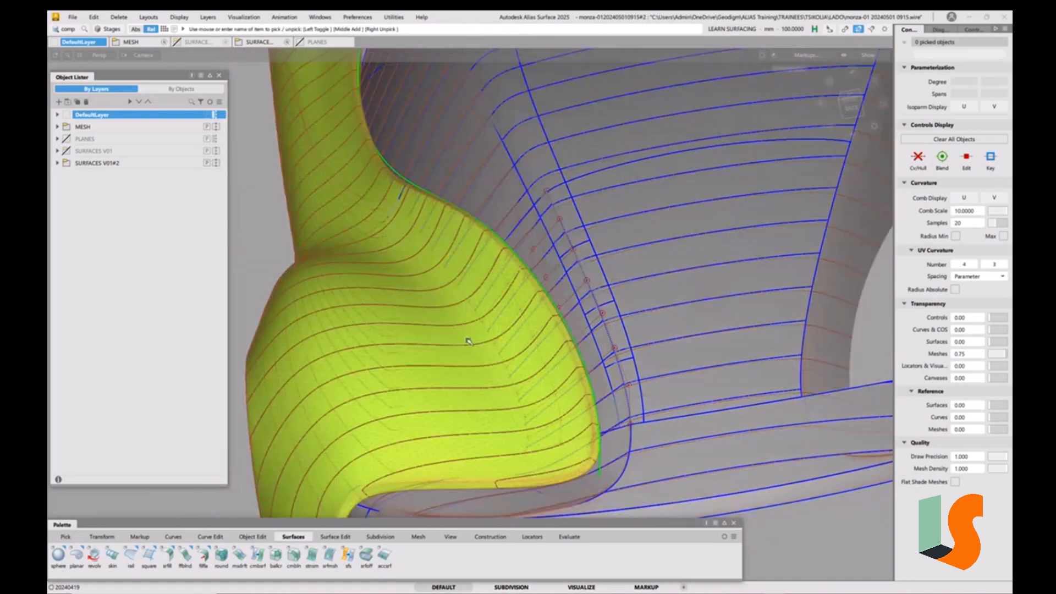
{"action": "key", "text": "5"}
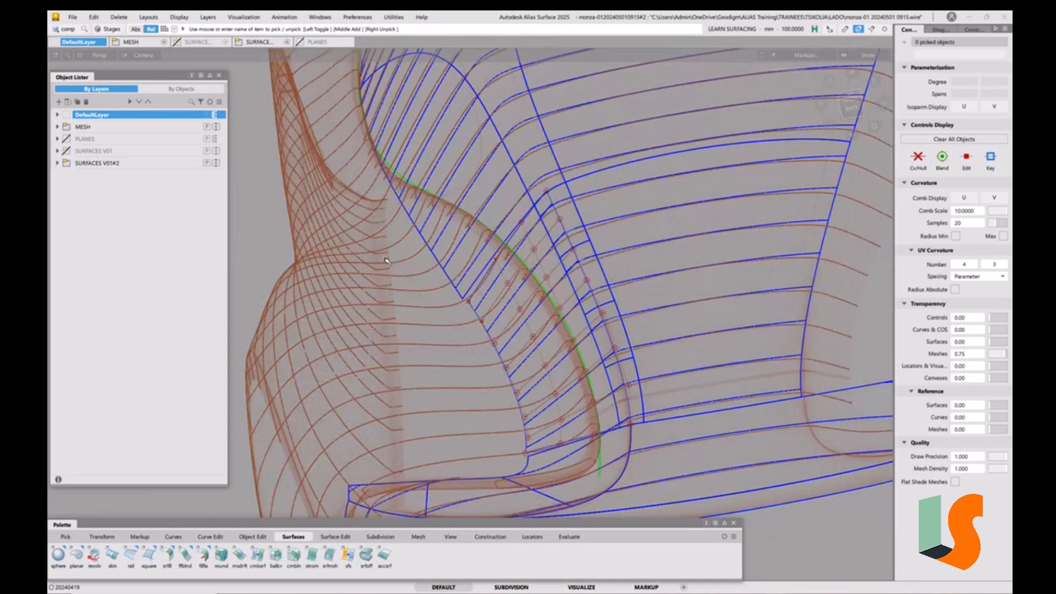
{"action": "left_click", "coordinate": [72, 17]}
{"action": "left_click", "coordinate": [94, 122]}
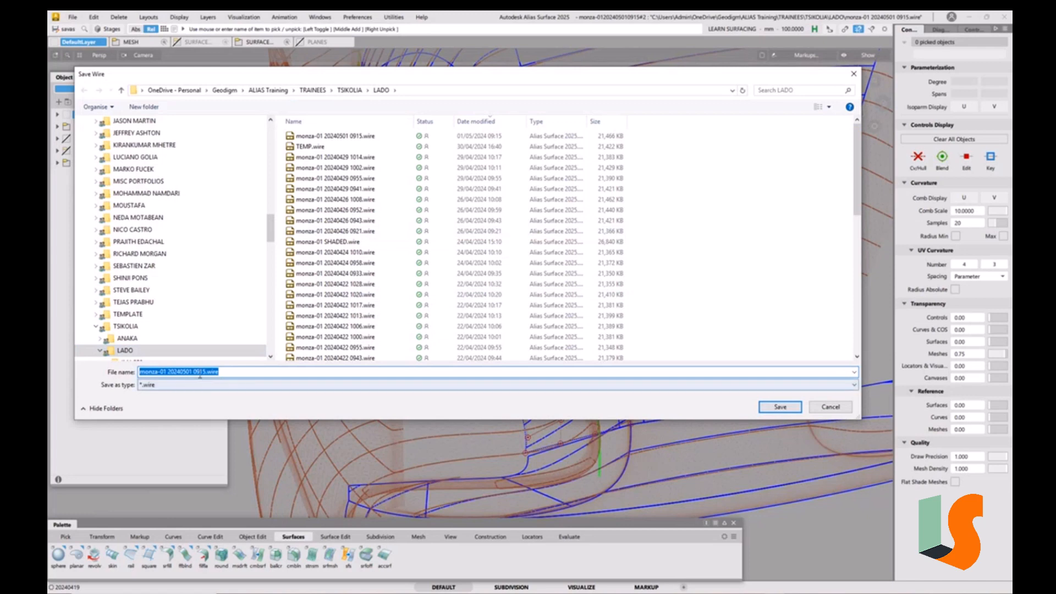
{"action": "left_click", "coordinate": [199, 372]}
{"action": "type", "text": "2"}
{"action": "key", "text": "Return"}
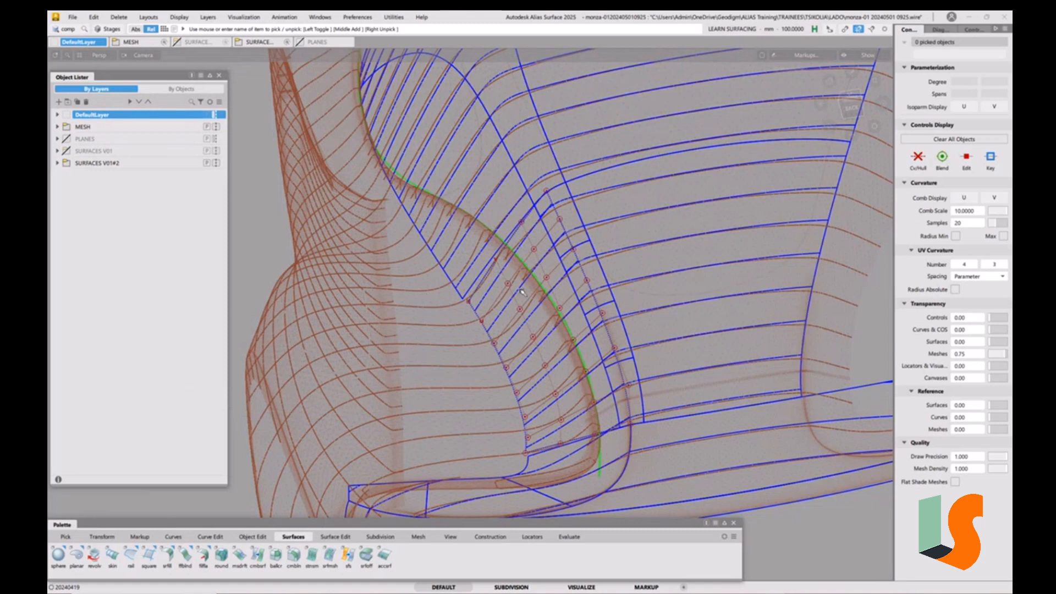
Step: Untrim the skin surface adjoining the lower surface, pick both surfaces to compare their overlap, and clear the selection
{"action": "left_click_drag", "start_coordinate": [563, 391], "coordinate": [583, 377], "text": "alt+shift"}
{"action": "middle_click_drag", "start_coordinate": [545, 242], "coordinate": [598, 349], "text": "alt+shift"}
{"action": "left_click_drag", "start_coordinate": [598, 349], "coordinate": [578, 358], "text": "ctrl+shift"}
{"action": "left_click", "coordinate": [561, 322]}
{"action": "key", "text": "ctrl+u"}
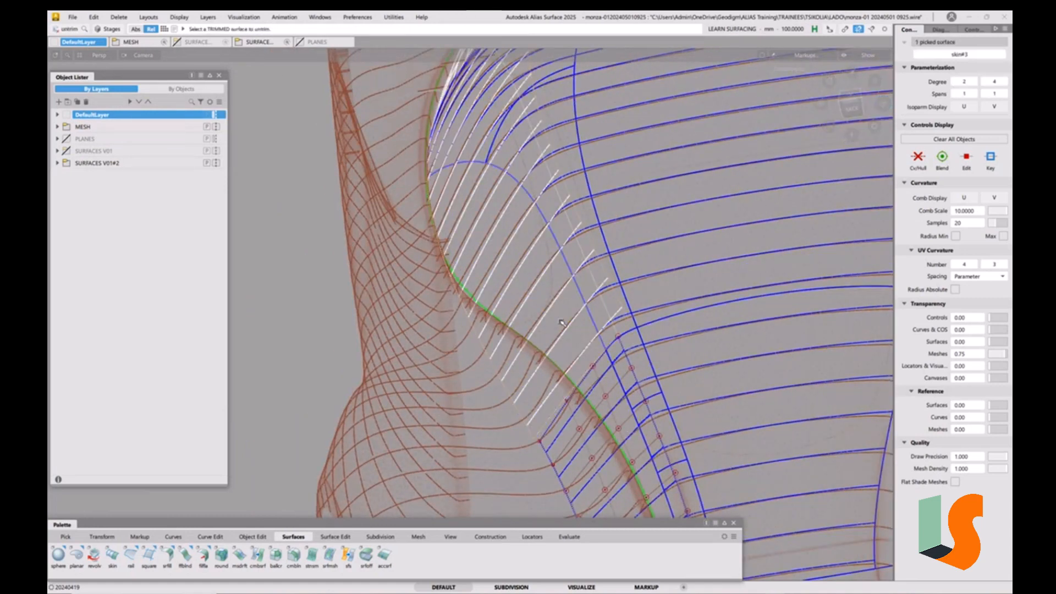
{"action": "left_click_drag", "start_coordinate": [570, 362], "coordinate": [557, 374], "text": "ctrl+shift"}
{"action": "left_click", "coordinate": [568, 336]}
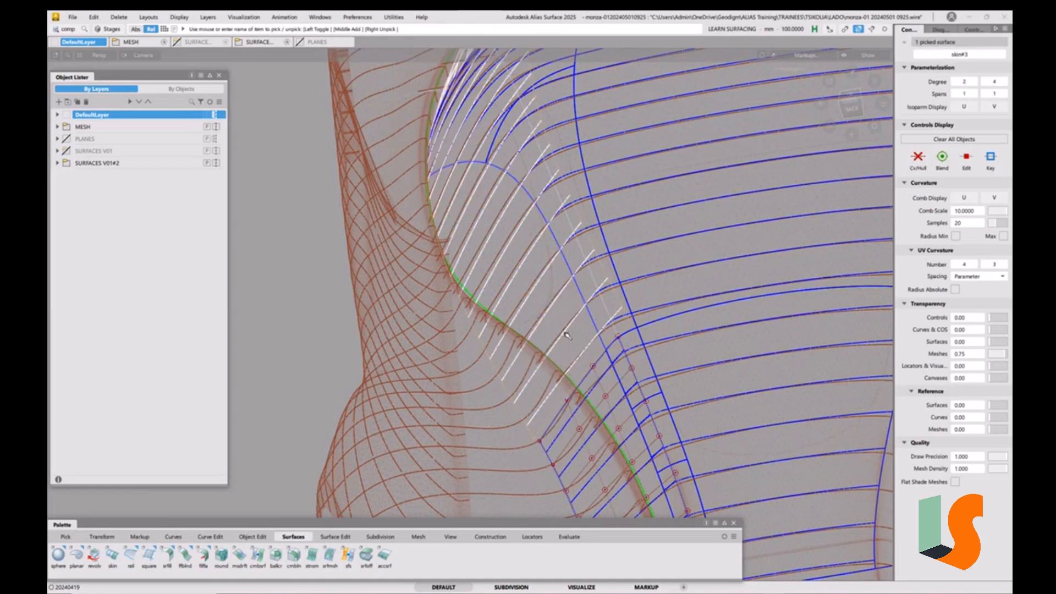
{"action": "left_click", "coordinate": [619, 347], "text": "shift"}
{"action": "left_click_drag", "start_coordinate": [622, 348], "coordinate": [598, 346], "text": "alt+shift"}
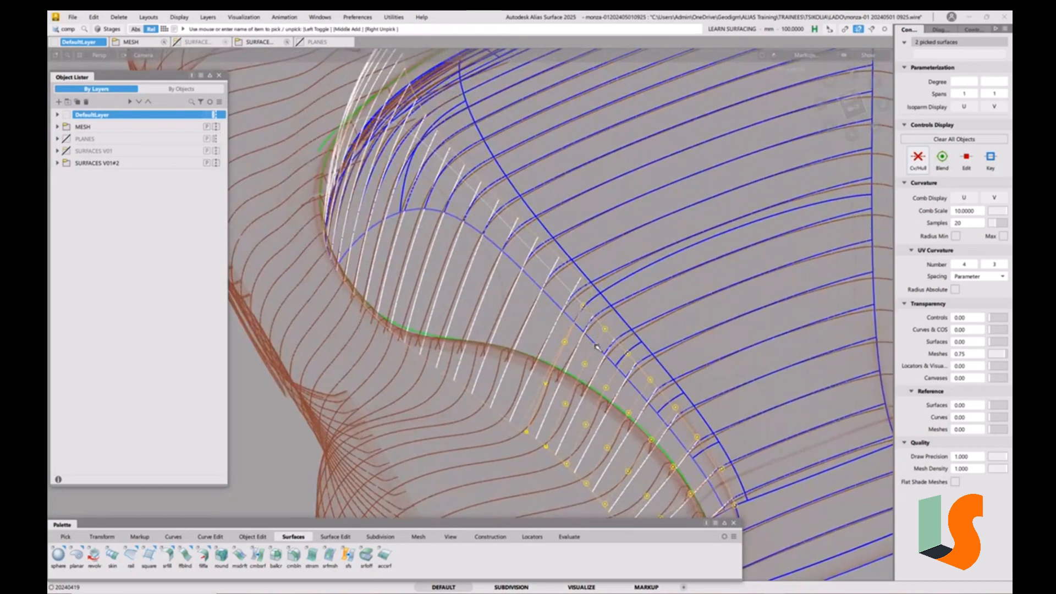
{"action": "middle_click_drag", "start_coordinate": [598, 347], "coordinate": [541, 306], "text": "alt+shift"}
{"action": "left_click", "coordinate": [541, 306]}
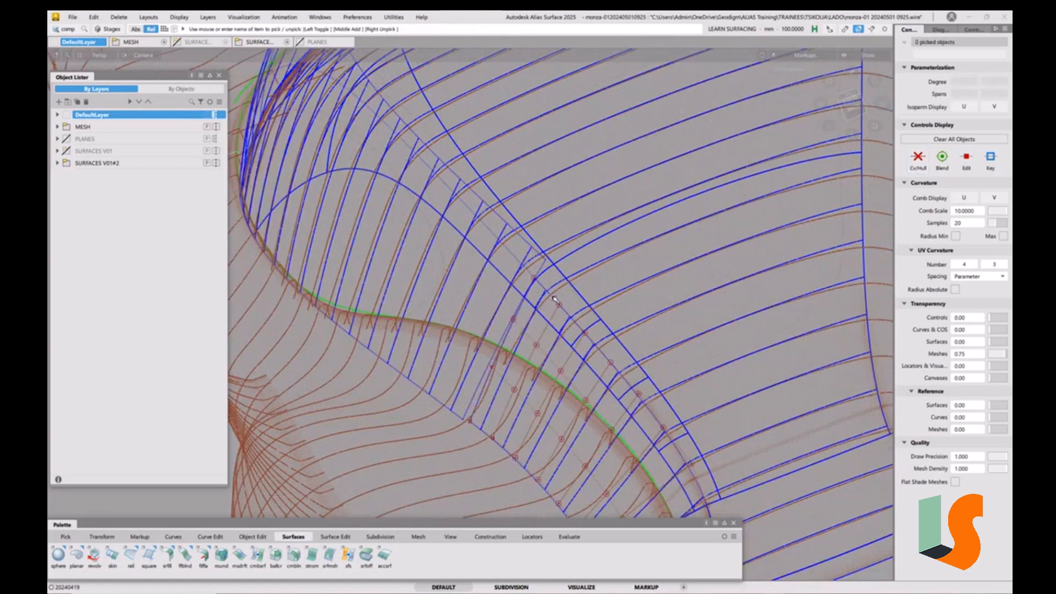
Step: Try to extend the lower surface from its upper edge, and undo the oversized extension
{"action": "left_click", "coordinate": [555, 300]}
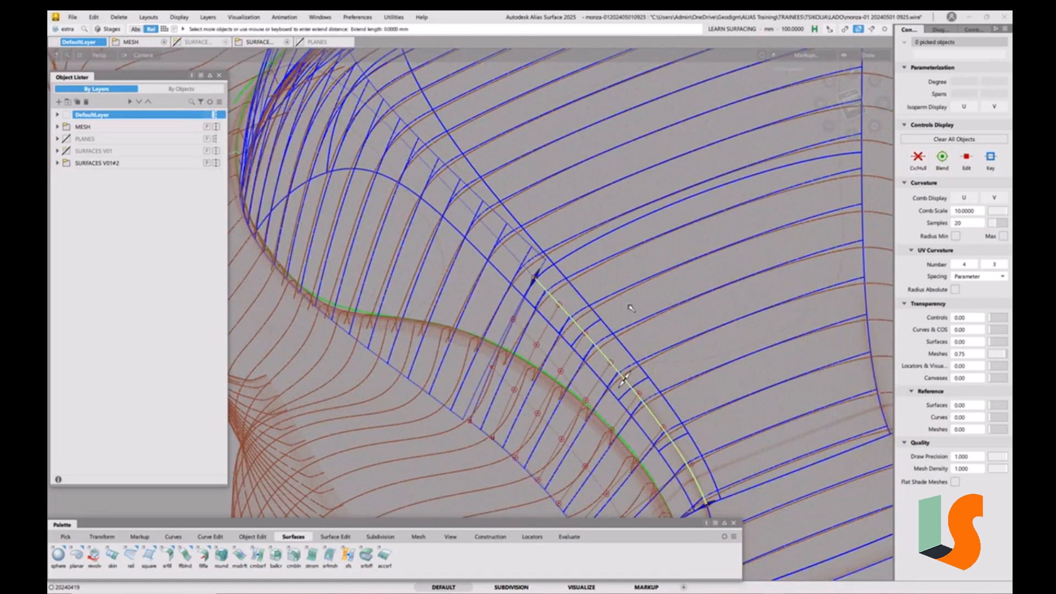
{"action": "left_click_drag", "start_coordinate": [628, 305], "coordinate": [631, 303]}
{"action": "key", "text": "ctrl+z"}
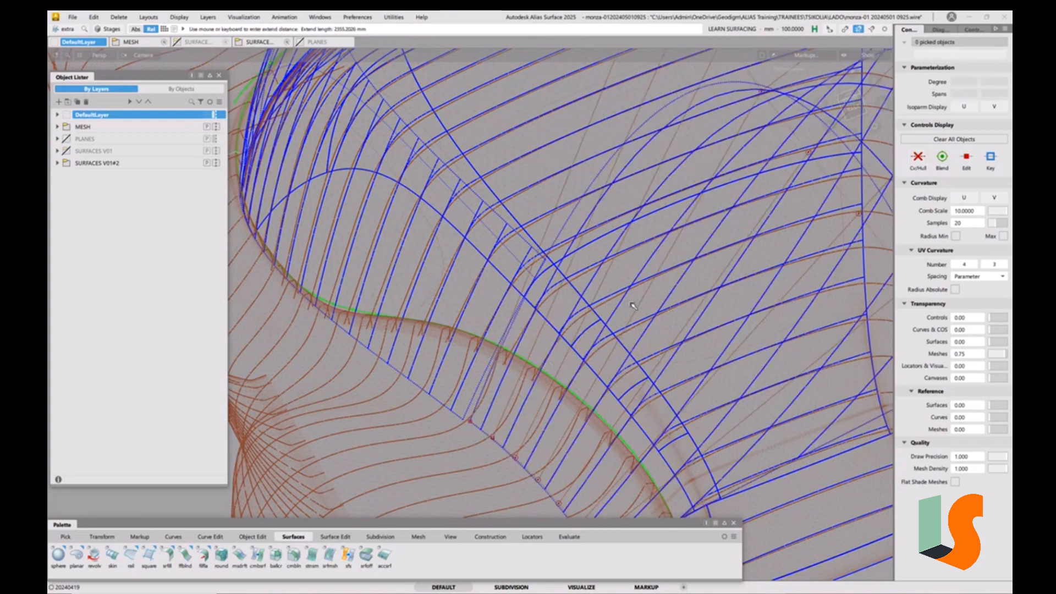
{"action": "key", "text": "ctrl+z"}
{"action": "left_click", "coordinate": [564, 341]}
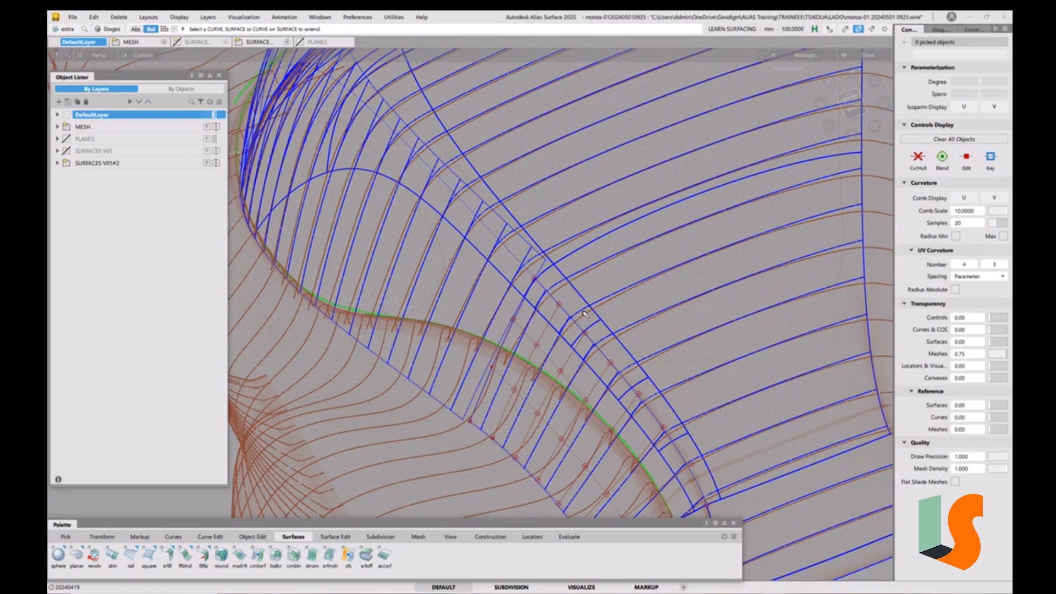
Step: Show the default shelves, review the Extend options there, and close the options unchanged
{"action": "left_click", "coordinate": [331, 19]}
{"action": "mouse_move", "coordinate": [358, 45]}
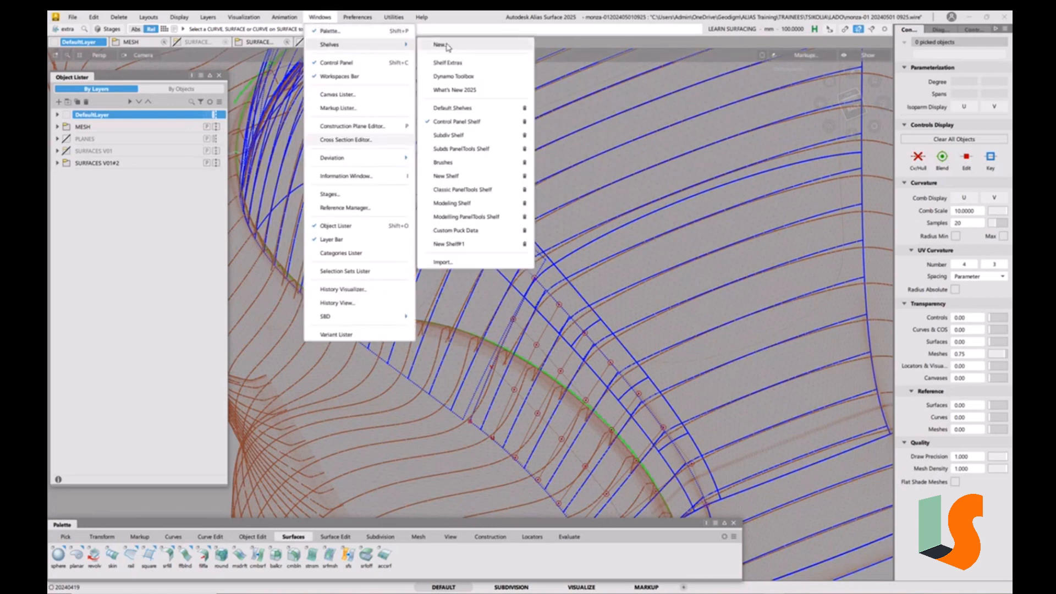
{"action": "left_click", "coordinate": [452, 108]}
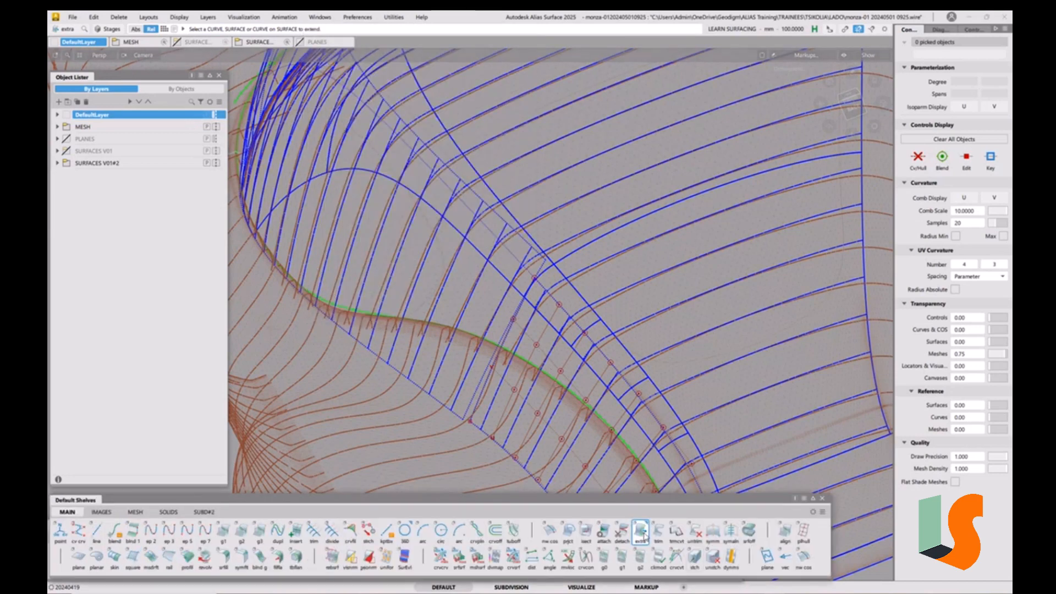
{"action": "left_click", "coordinate": [645, 535]}
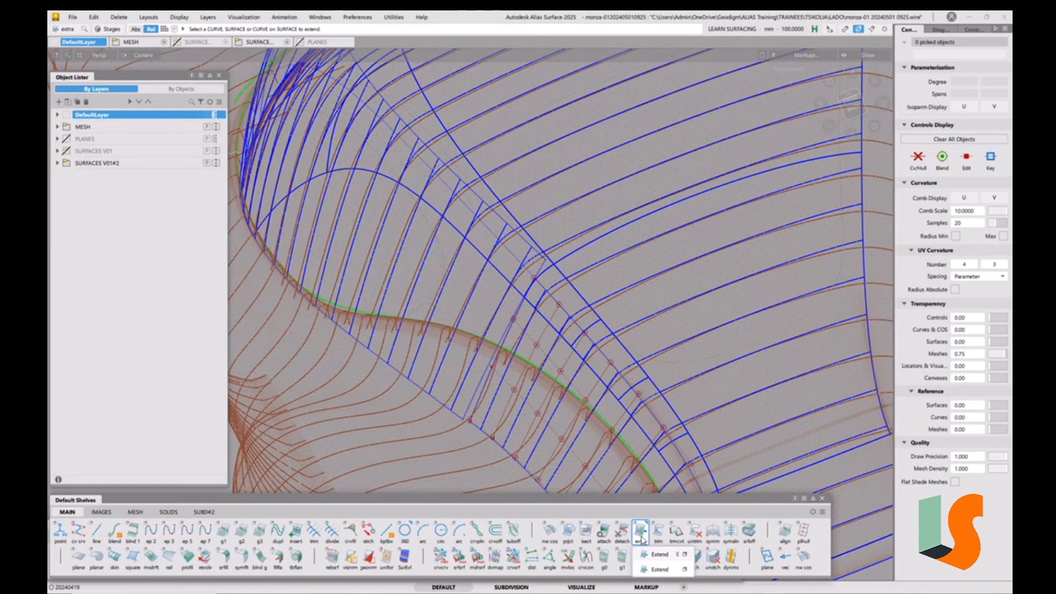
{"action": "left_click", "coordinate": [682, 555]}
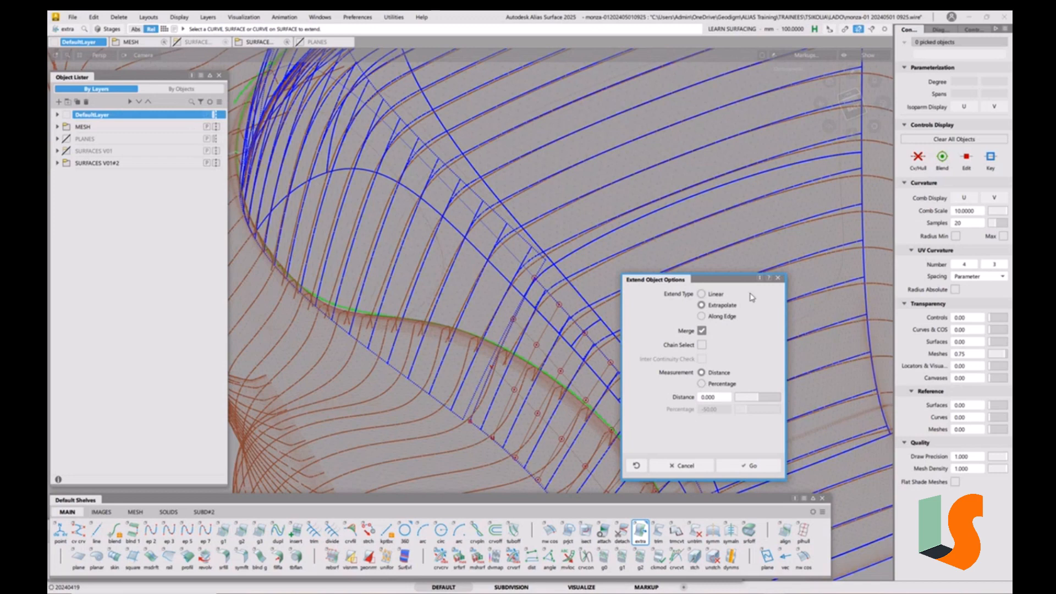
{"action": "left_click", "coordinate": [777, 279]}
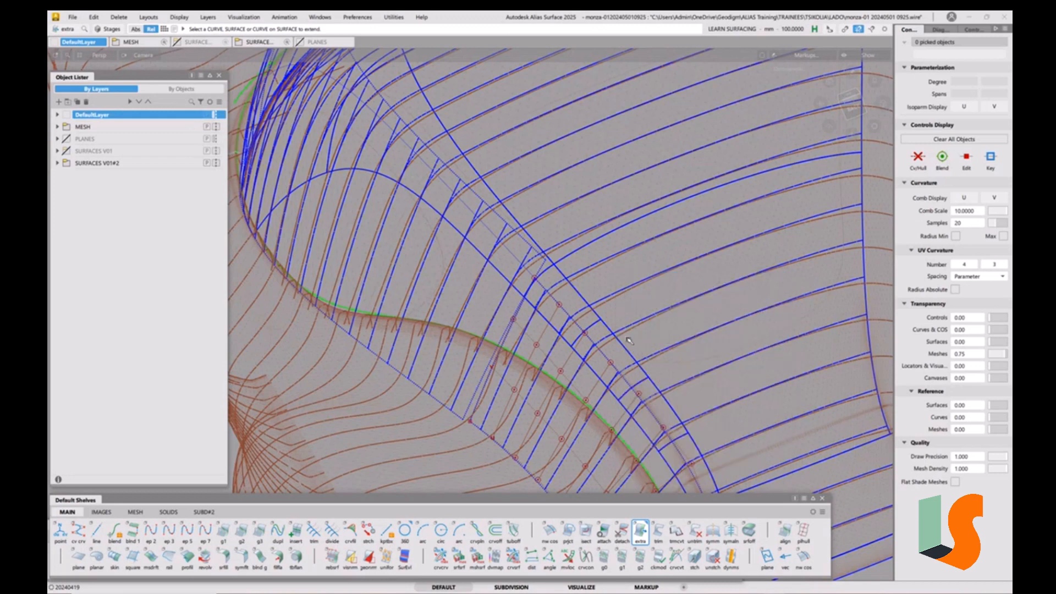
Step: Pick the lower surface to check it for construction history, and clear the selection
{"action": "left_click", "coordinate": [563, 310]}
{"action": "left_click_drag", "start_coordinate": [595, 333], "coordinate": [537, 346], "text": "ctrl+shift"}
{"action": "left_click", "coordinate": [537, 347]}
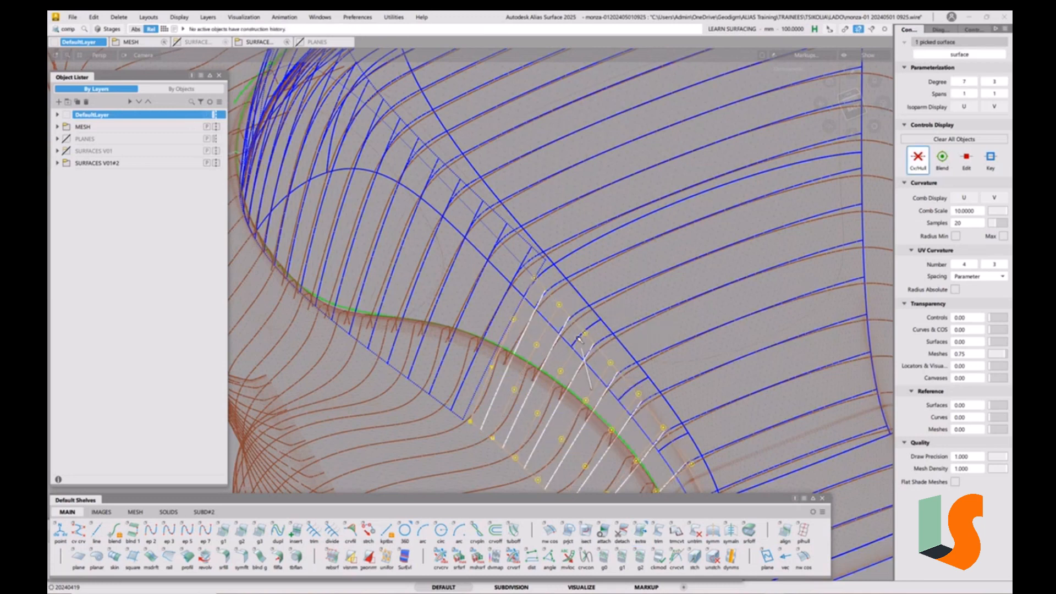
{"action": "left_click", "coordinate": [586, 371]}
{"action": "middle_click_drag", "start_coordinate": [667, 404], "coordinate": [598, 325], "text": "alt+shift"}
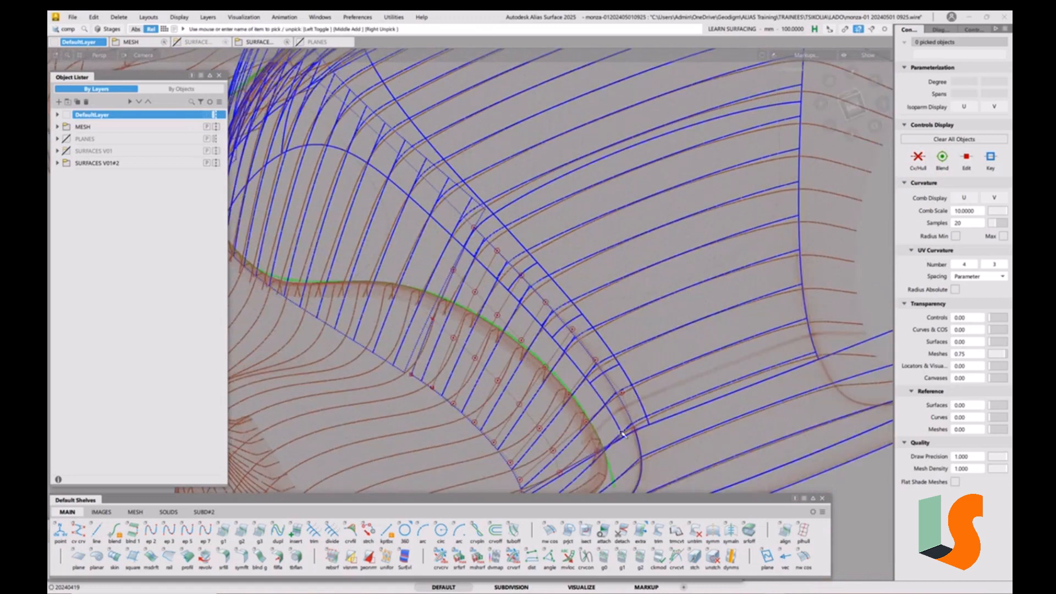
Step: Close the default shelves and set the Extend options to measure by Distance with a value of 0
{"action": "left_click", "coordinate": [641, 536]}
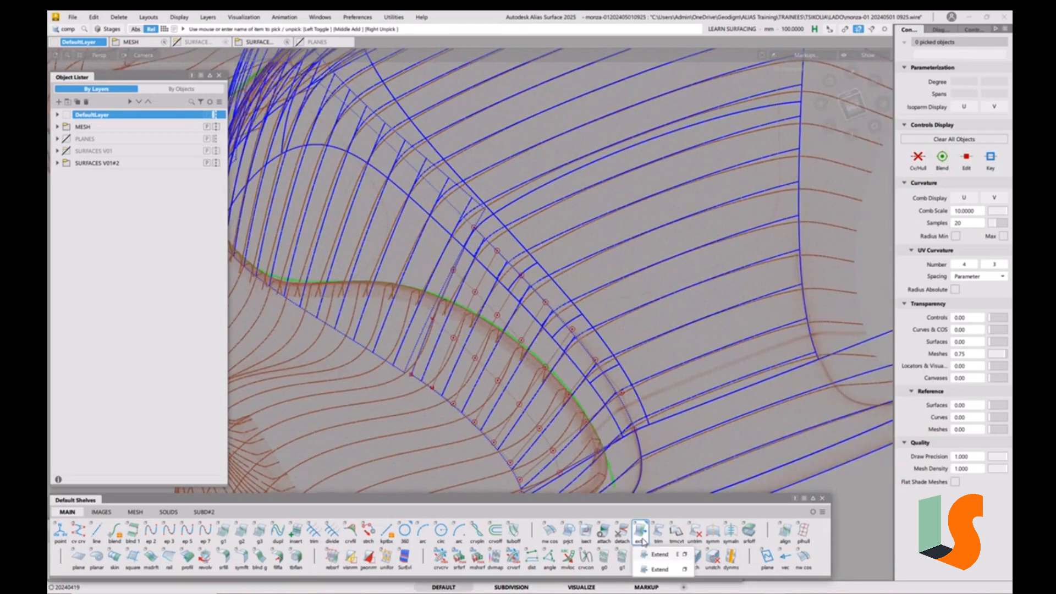
{"action": "left_click", "coordinate": [822, 498]}
{"action": "left_click", "coordinate": [822, 498]}
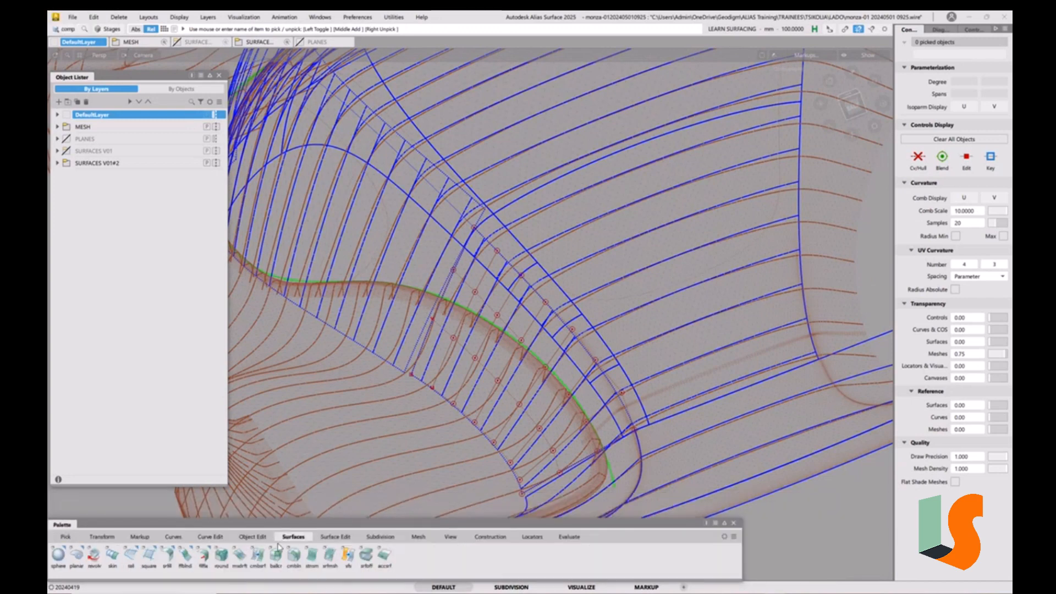
{"action": "left_click", "coordinate": [262, 539]}
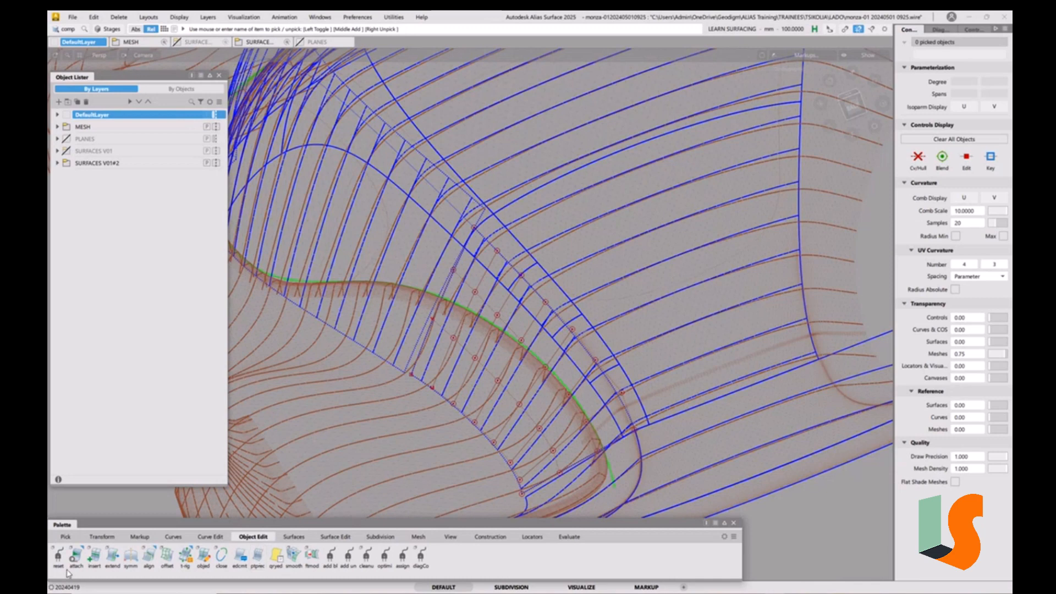
{"action": "double_click", "coordinate": [114, 553]}
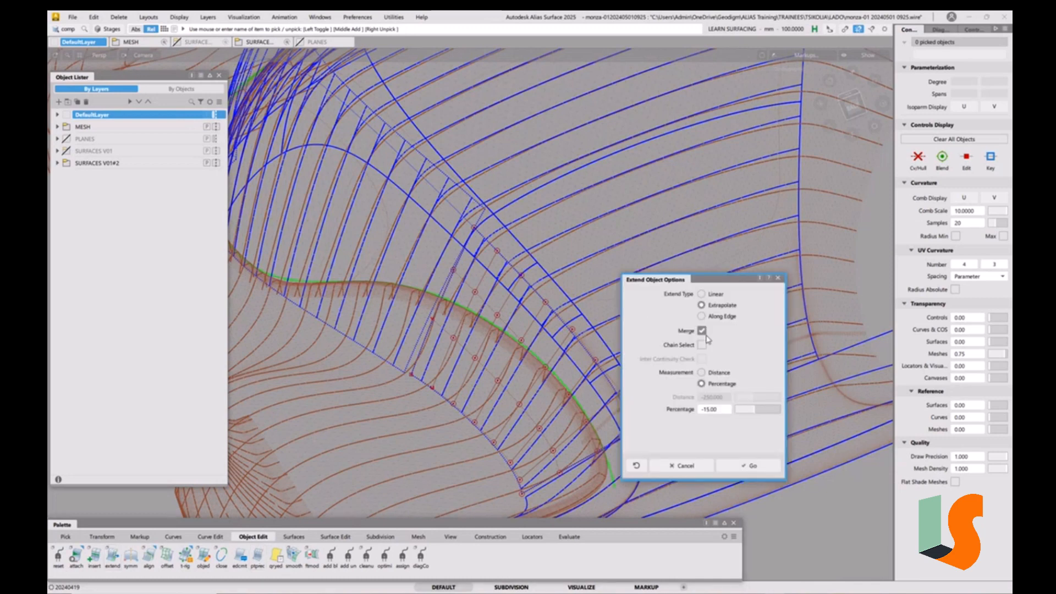
{"action": "left_click", "coordinate": [712, 373]}
{"action": "double_click", "coordinate": [718, 398]}
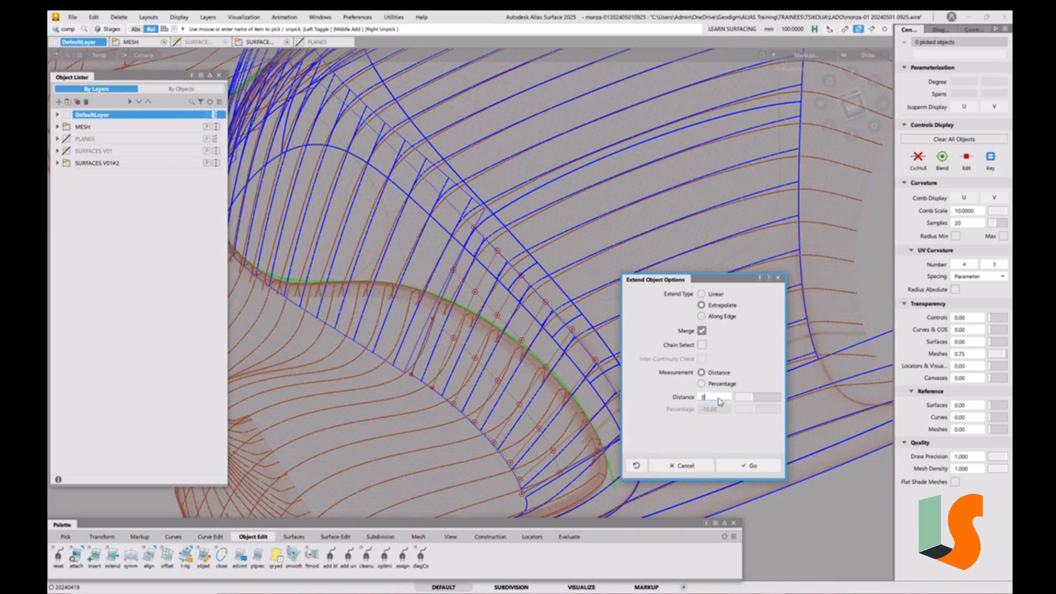
{"action": "left_click", "coordinate": [749, 465]}
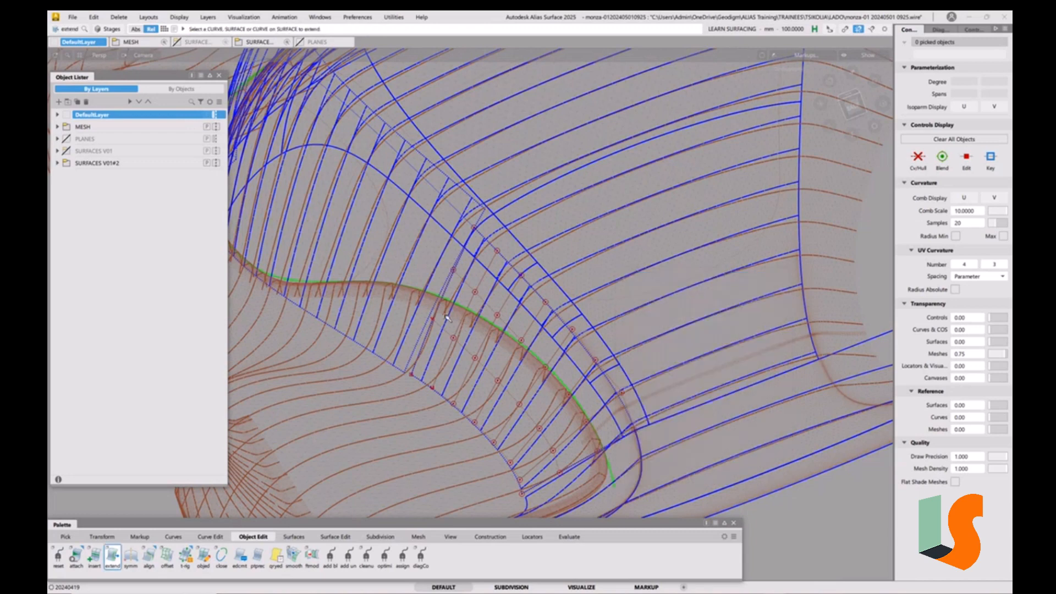
Step: Try extending the lower surface's upper edge with the distance-based settings, and undo the extension
{"action": "left_click", "coordinate": [505, 257]}
{"action": "left_click_drag", "start_coordinate": [542, 220], "coordinate": [556, 227]}
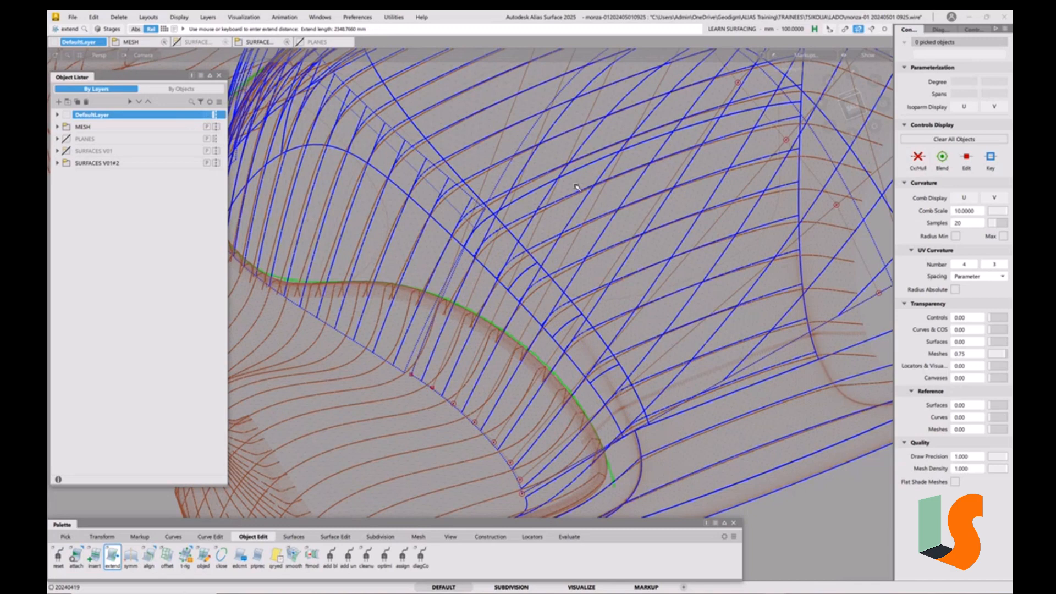
{"action": "left_click_drag", "start_coordinate": [577, 188], "coordinate": [630, 296], "text": "alt+shift"}
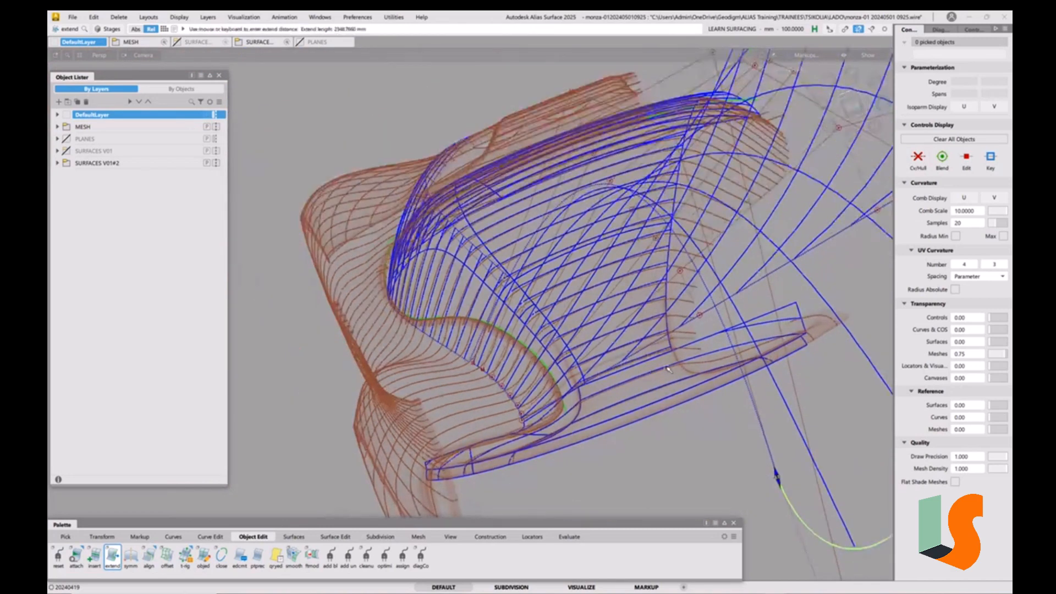
{"action": "key", "text": "ctrl+z"}
Step: Try the alternative Extend command on the lower surface's upper edge, and inspect the whole model
{"action": "right_click_drag", "start_coordinate": [507, 289], "coordinate": [554, 302], "text": "alt+shift"}
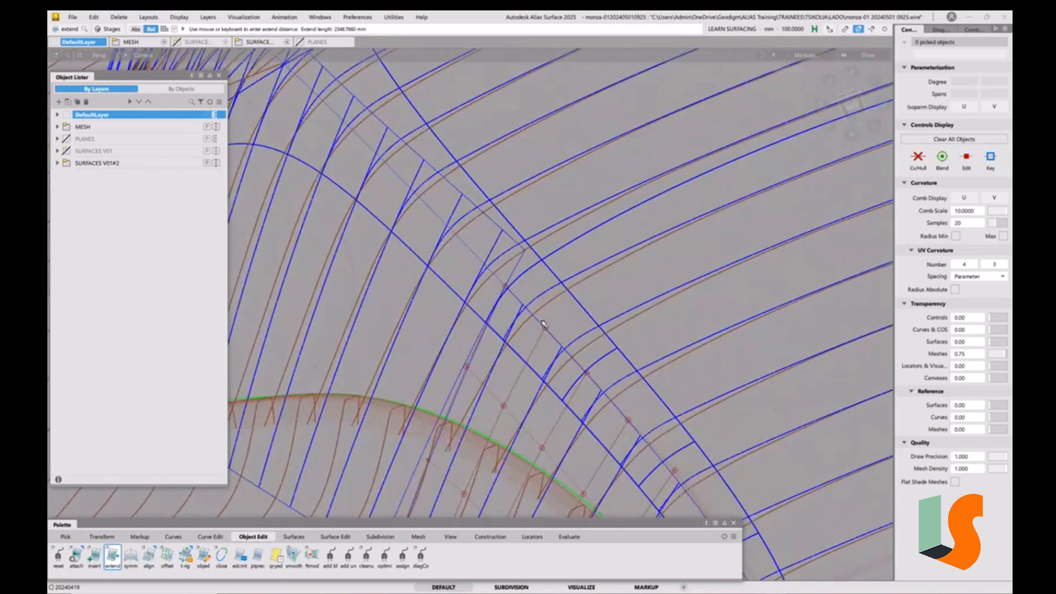
{"action": "key", "text": "ctrl+e"}
{"action": "left_click", "coordinate": [541, 324]}
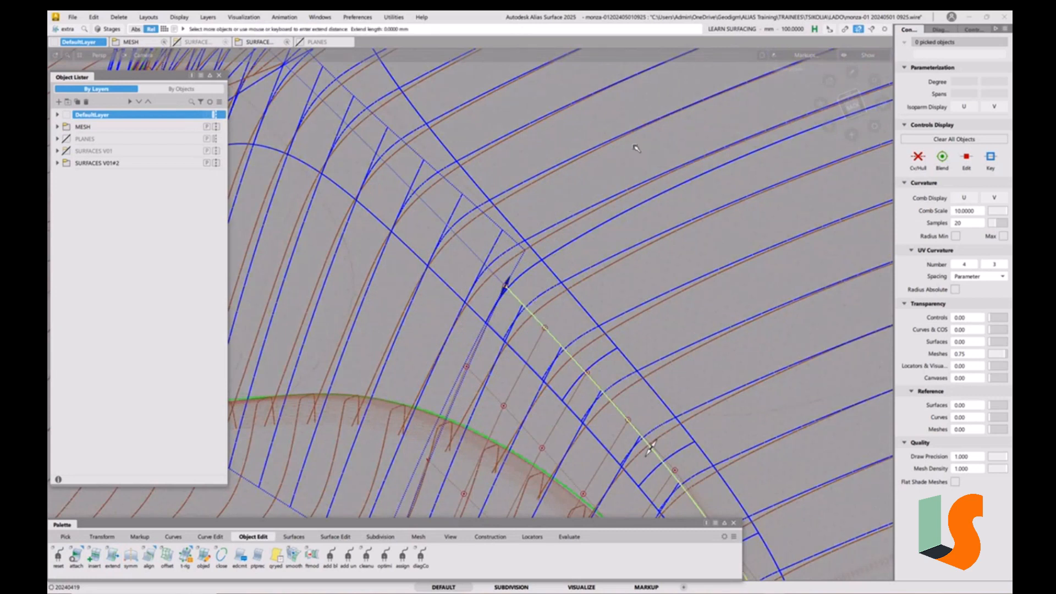
{"action": "right_click_drag", "start_coordinate": [666, 194], "coordinate": [608, 248], "text": "alt+shift"}
{"action": "middle_click_drag", "start_coordinate": [608, 248], "coordinate": [522, 289], "text": "alt+shift"}
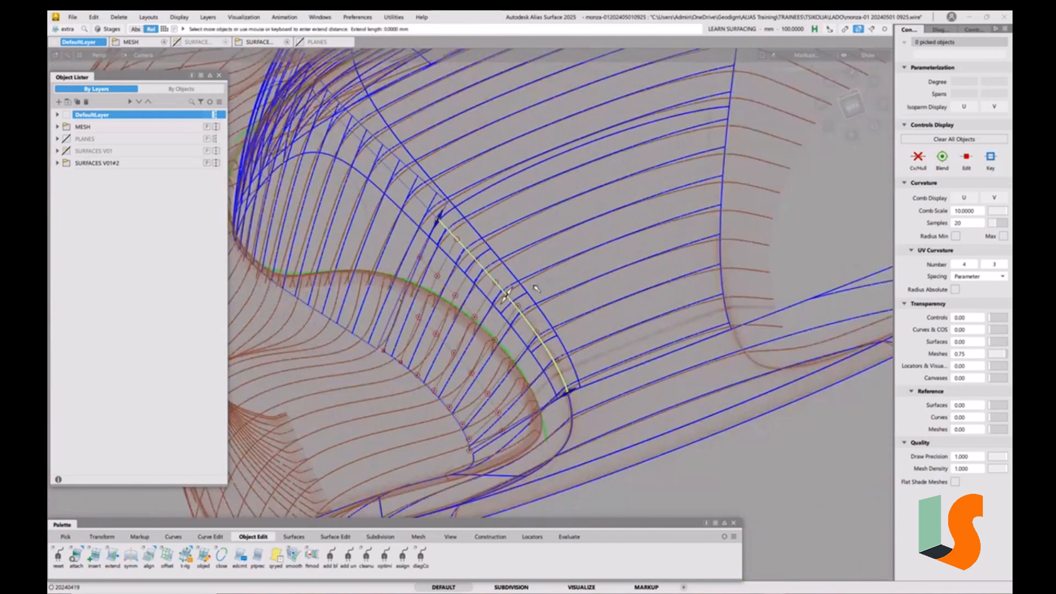
{"action": "left_click", "coordinate": [522, 288]}
{"action": "left_click", "coordinate": [521, 290]}
{"action": "left_click_drag", "start_coordinate": [594, 352], "coordinate": [591, 270], "text": "ctrl+shift"}
{"action": "right_click_drag", "start_coordinate": [572, 270], "coordinate": [474, 324], "text": "alt+shift"}
{"action": "left_click_drag", "start_coordinate": [474, 325], "coordinate": [525, 320], "text": "alt+shift"}
{"action": "right_click_drag", "start_coordinate": [525, 321], "coordinate": [504, 330], "text": "alt+shift"}
{"action": "left_click_drag", "start_coordinate": [503, 330], "coordinate": [486, 324], "text": "alt+shift"}
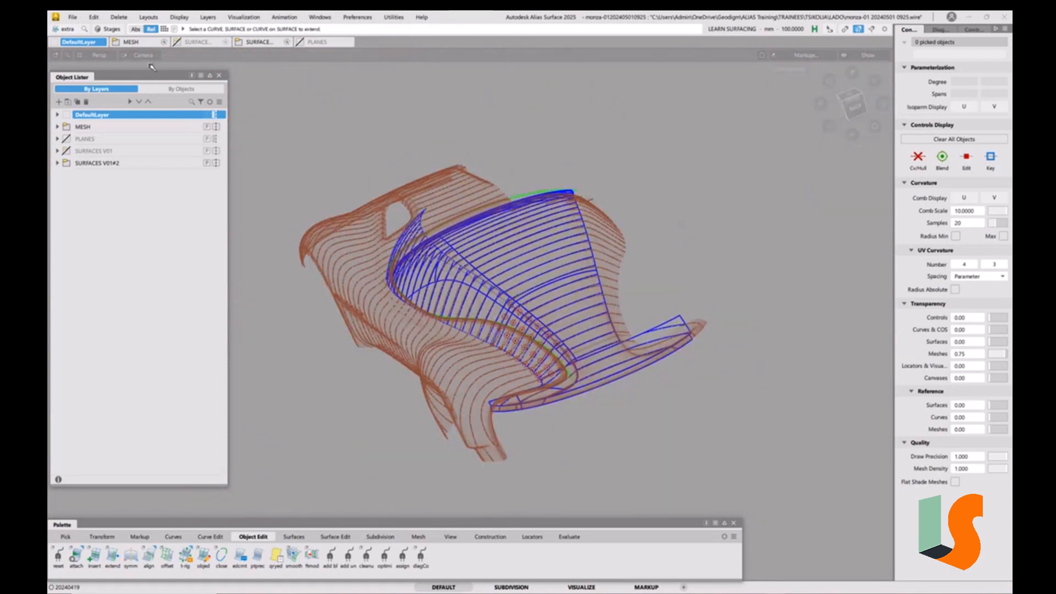
{"action": "left_click", "coordinate": [77, 18]}
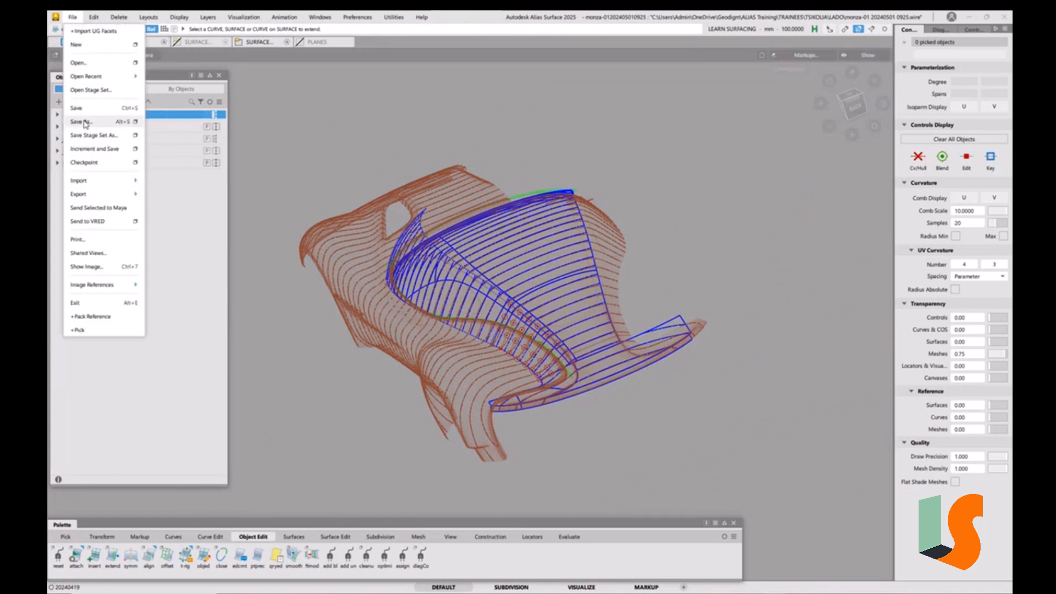
{"action": "left_click", "coordinate": [103, 122]}
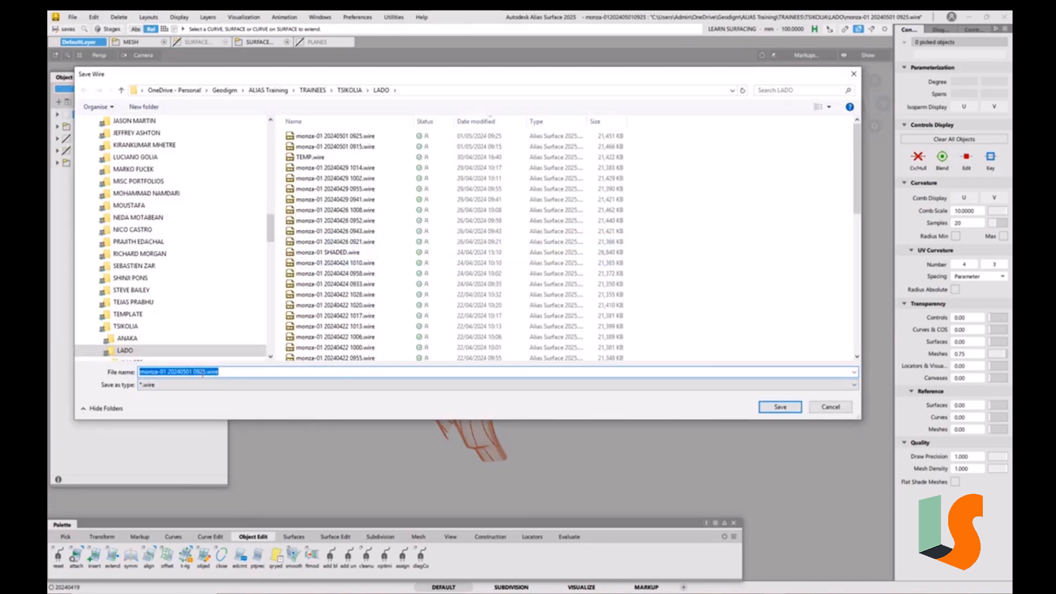
{"action": "left_click_drag", "start_coordinate": [200, 372], "coordinate": [286, 369]}
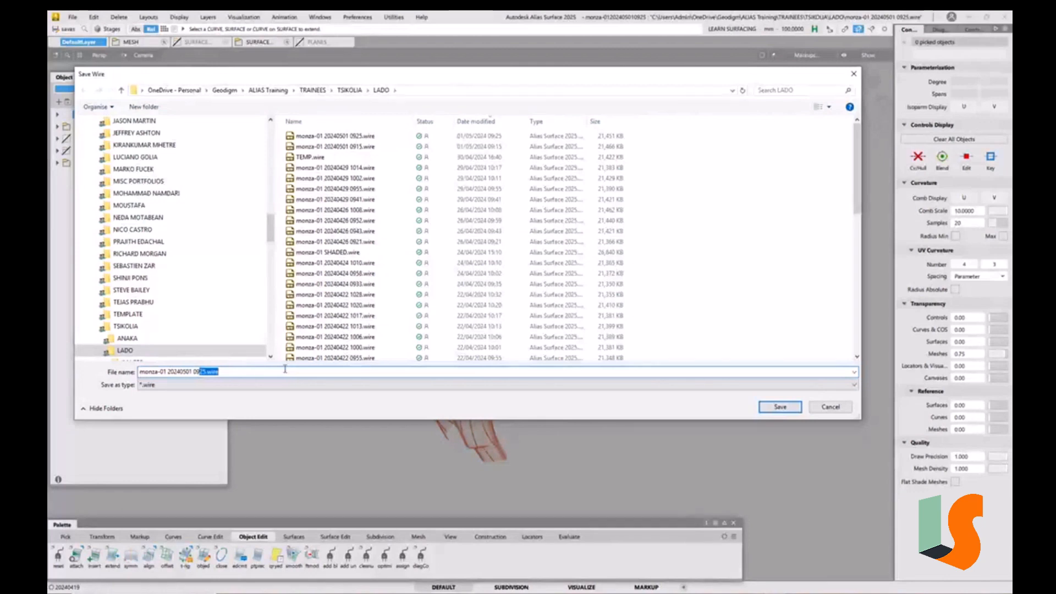
{"action": "type", "text": "2"}
{"action": "type", "text": "7"}
{"action": "key", "text": "Return"}
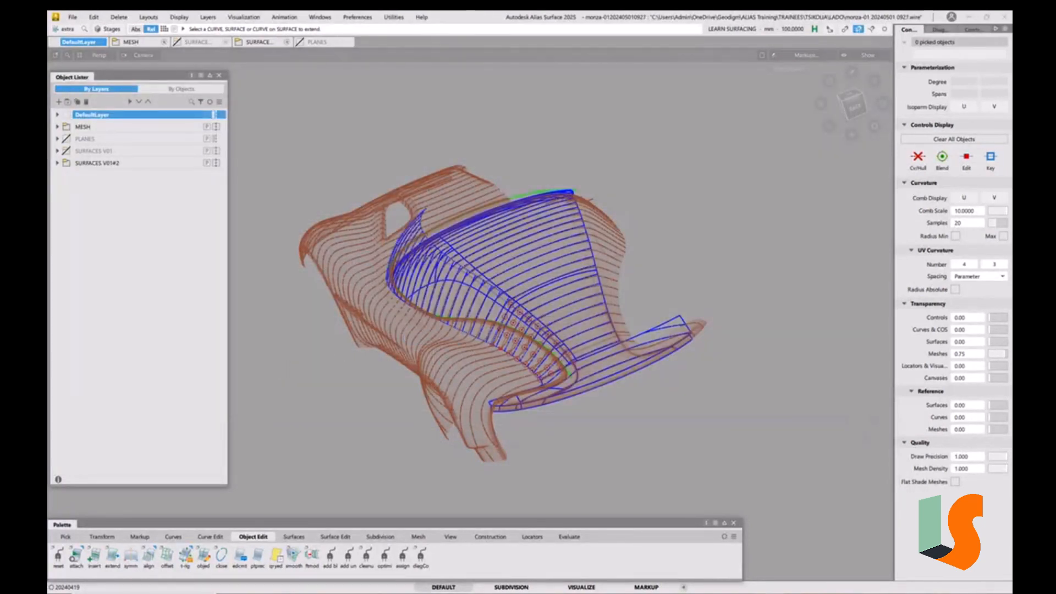
{"action": "mouse_move", "coordinate": [773, 592]}
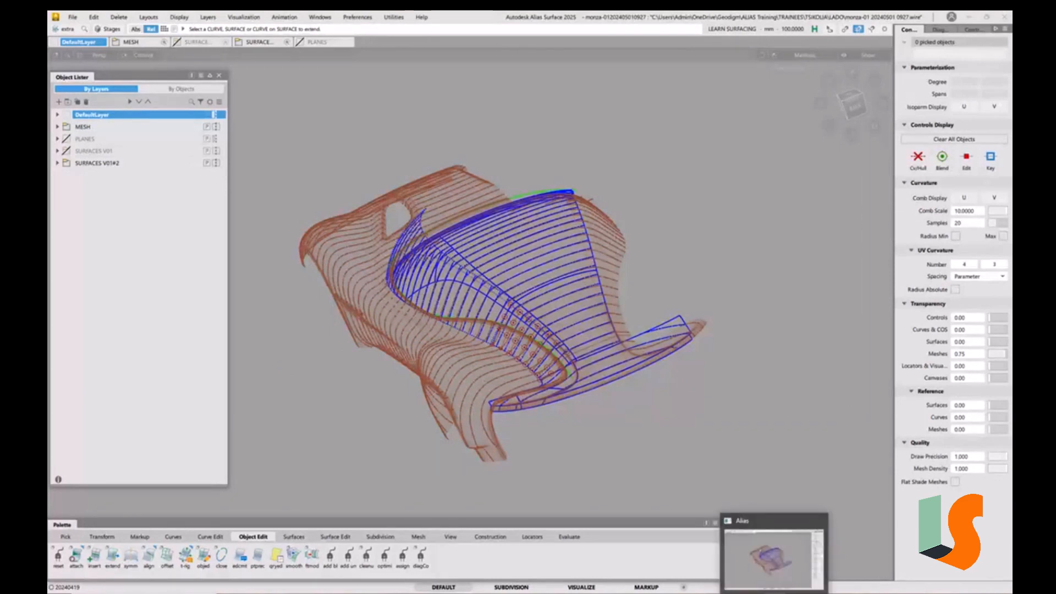
{"action": "left_click", "coordinate": [793, 573]}
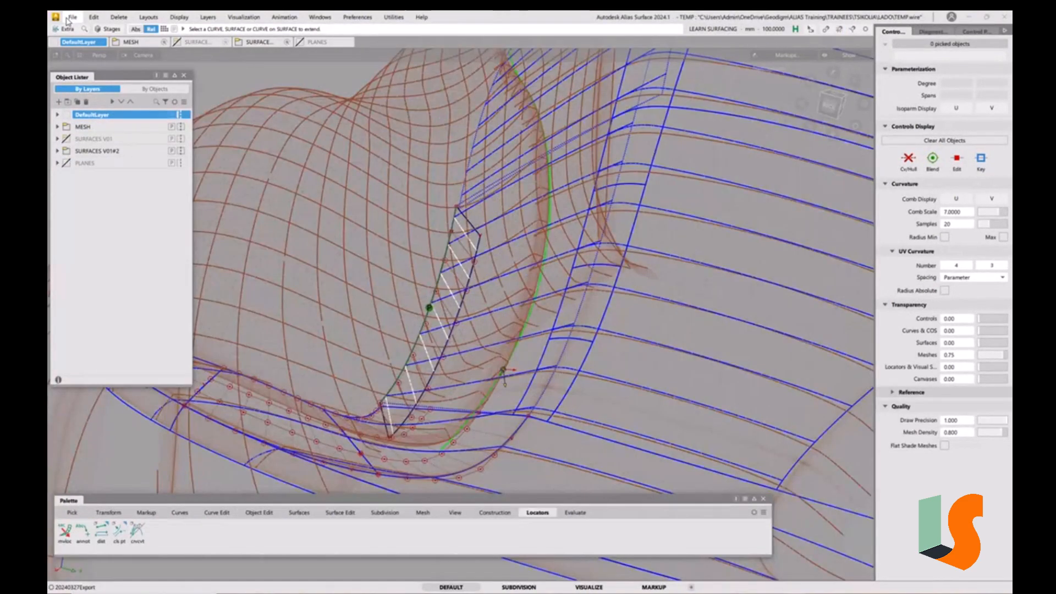
{"action": "left_click", "coordinate": [67, 18]}
{"action": "left_click", "coordinate": [90, 60]}
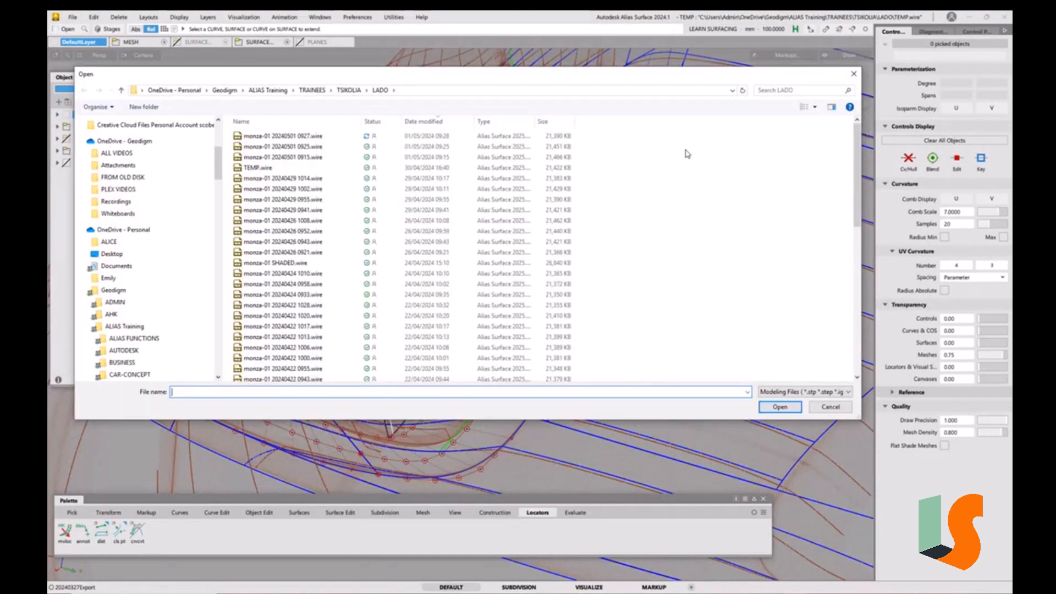
{"action": "left_click", "coordinate": [308, 137]}
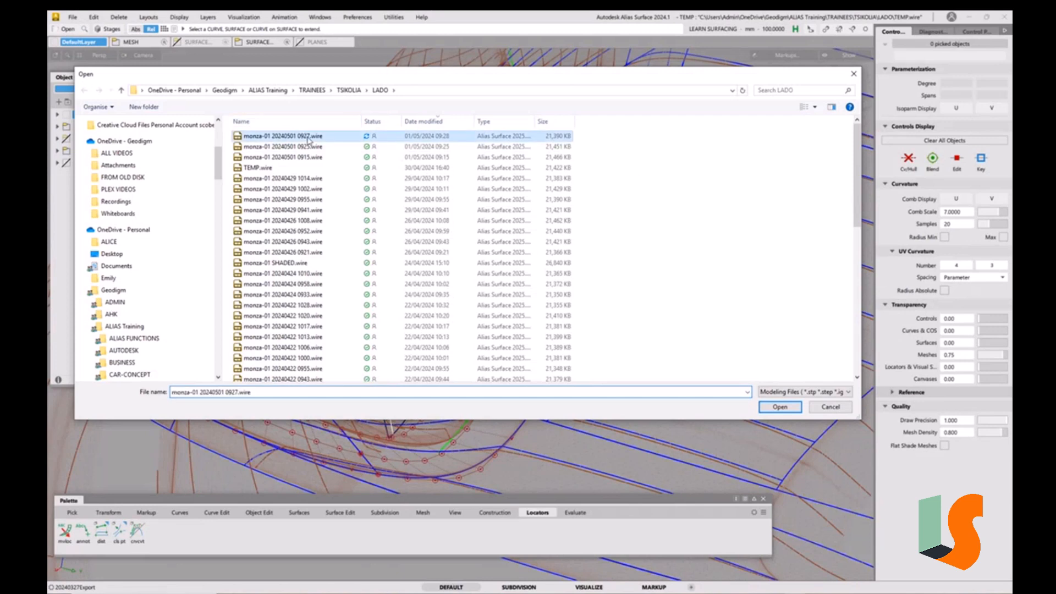
{"action": "double_click", "coordinate": [308, 137]}
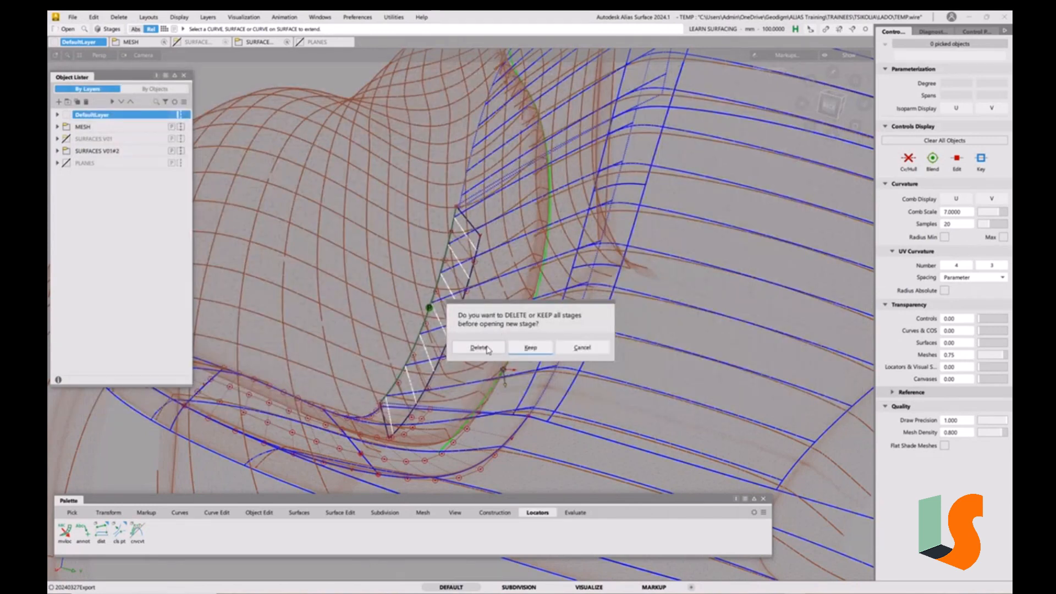
{"action": "left_click", "coordinate": [481, 347]}
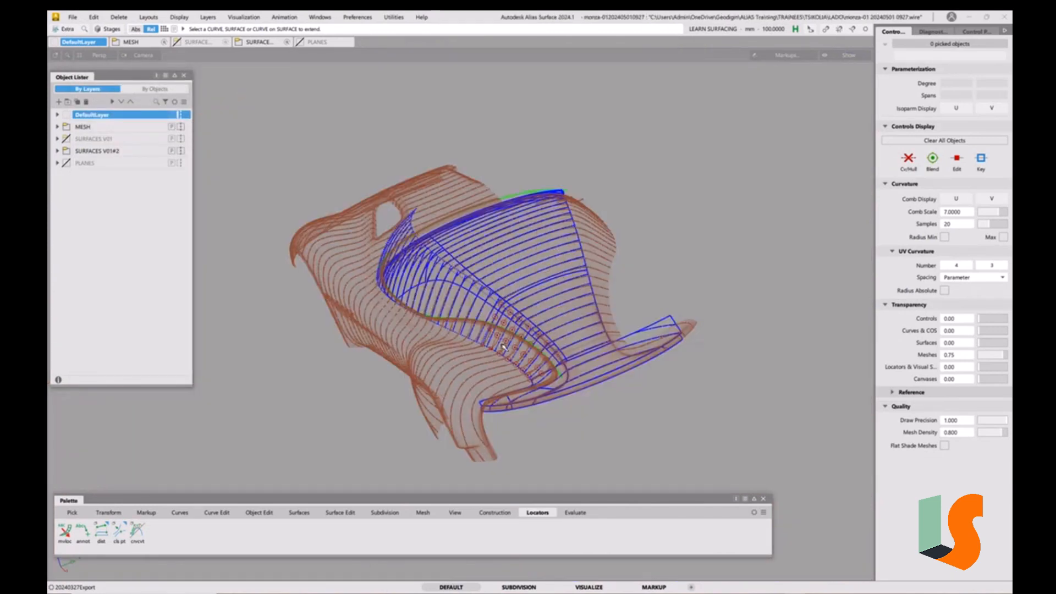
Step: Extend the lower surface's upper edge freehand by about 46.8 mm towards the large side surface
{"action": "scroll", "coordinate": [550, 358], "scroll_direction": "up", "scroll_amount": 5}
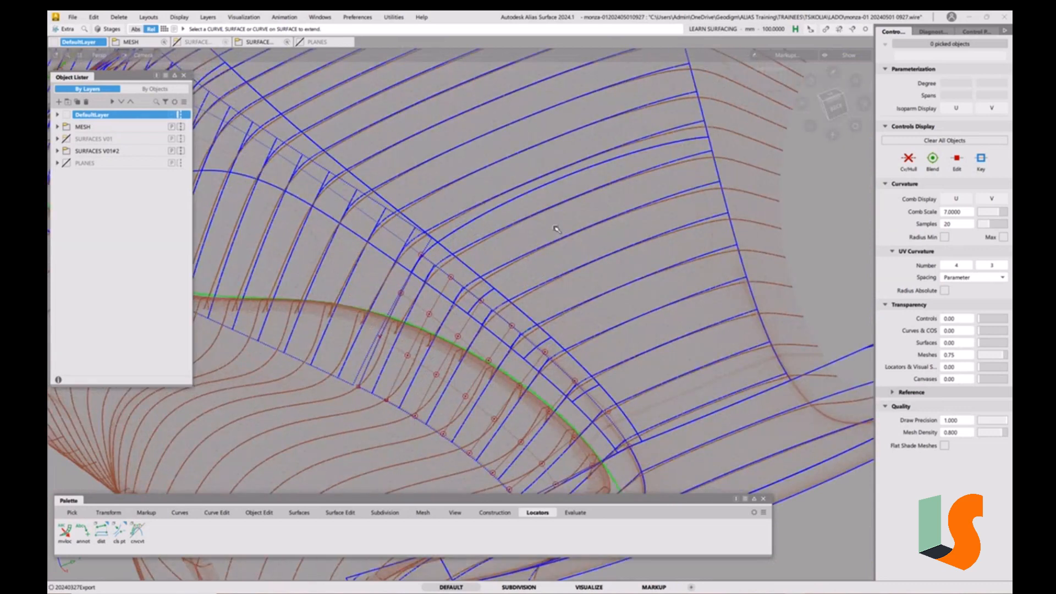
{"action": "left_click", "coordinate": [476, 295]}
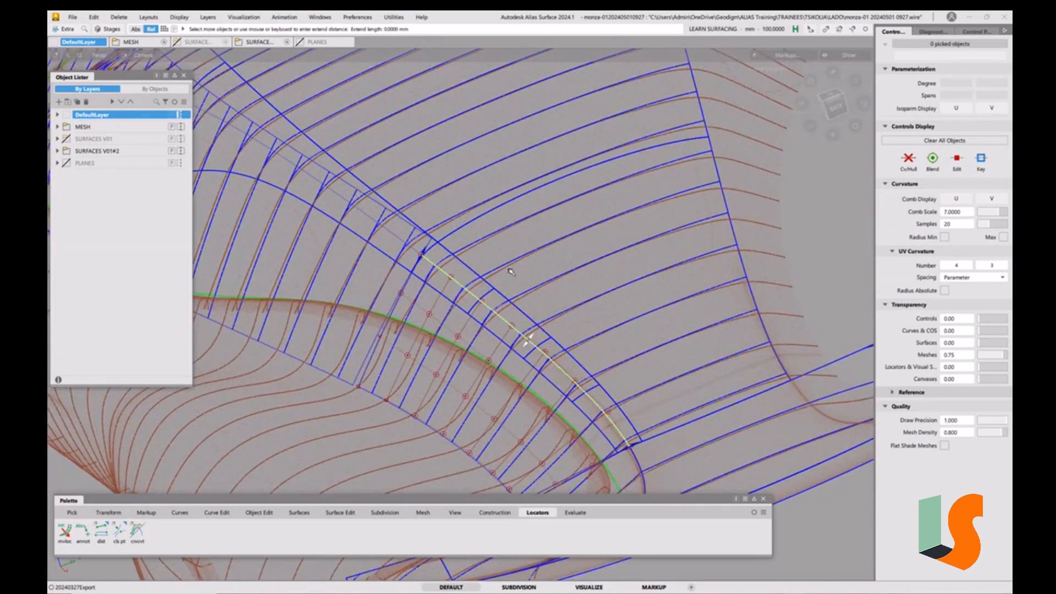
{"action": "left_click_drag", "start_coordinate": [517, 265], "coordinate": [535, 240]}
{"action": "left_click", "coordinate": [465, 262]}
{"action": "right_click_drag", "start_coordinate": [465, 263], "coordinate": [439, 190], "text": "alt+shift"}
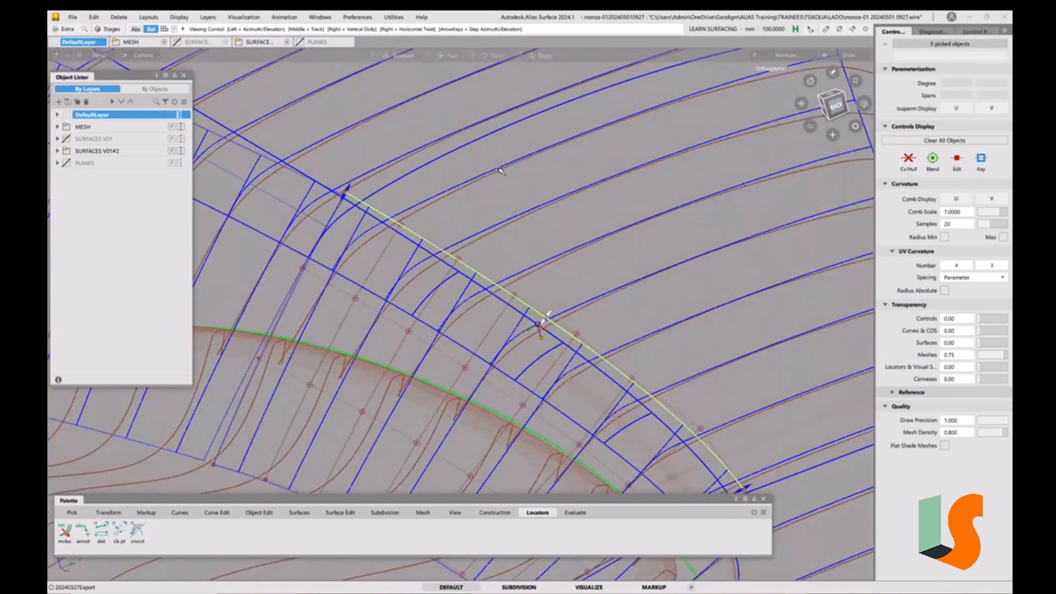
{"action": "middle_click_drag", "start_coordinate": [440, 189], "coordinate": [559, 240], "text": "alt+shift"}
{"action": "left_click_drag", "start_coordinate": [558, 240], "coordinate": [571, 266], "text": "alt+shift"}
{"action": "middle_click_drag", "start_coordinate": [571, 266], "coordinate": [560, 276], "text": "alt+shift"}
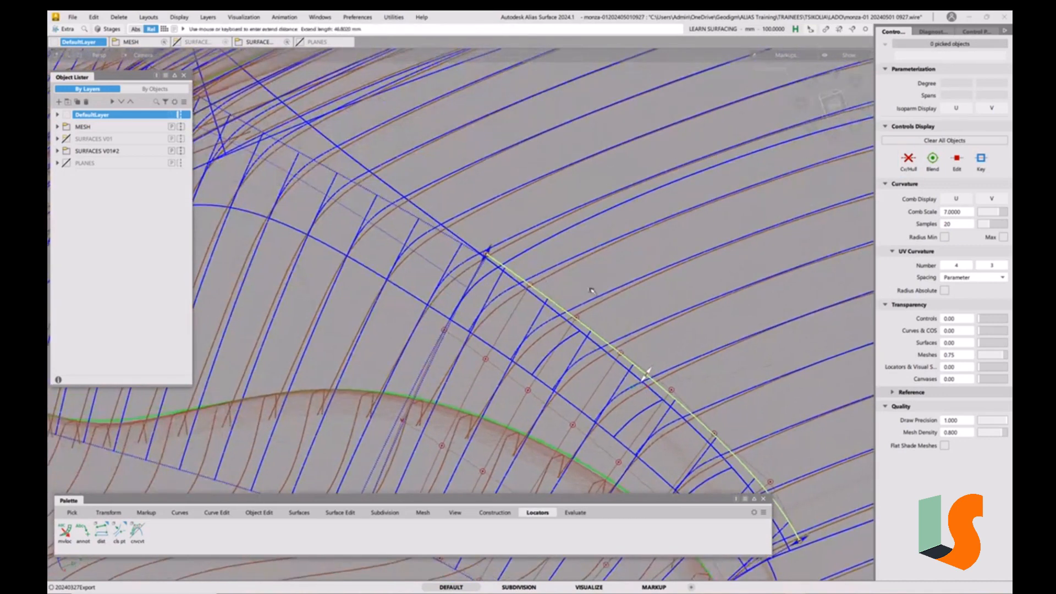
Step: Readjust the lower surface's extension to about 41.85 mm, check its corner against the side surface edge, and finish extending
{"action": "left_click", "coordinate": [451, 239]}
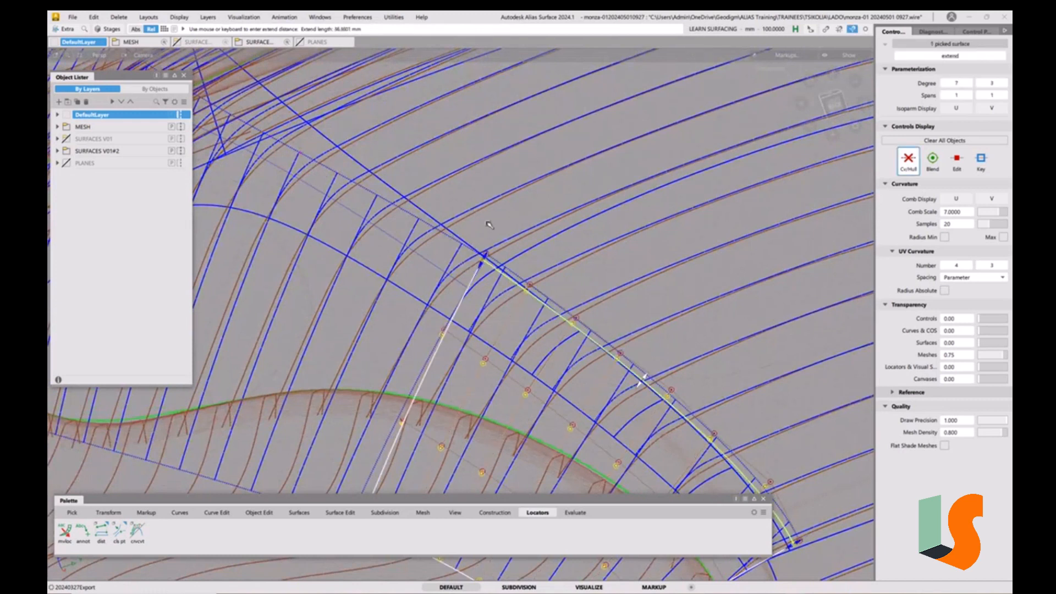
{"action": "left_click_drag", "start_coordinate": [542, 238], "coordinate": [363, 268]}
{"action": "key", "text": "ctrl+z"}
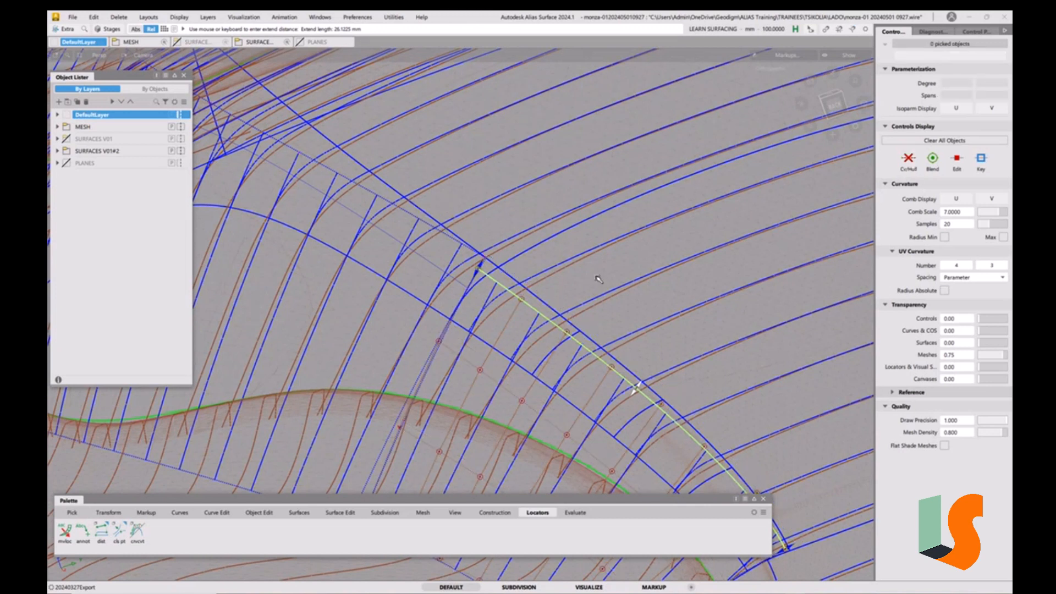
{"action": "left_click", "coordinate": [409, 214]}
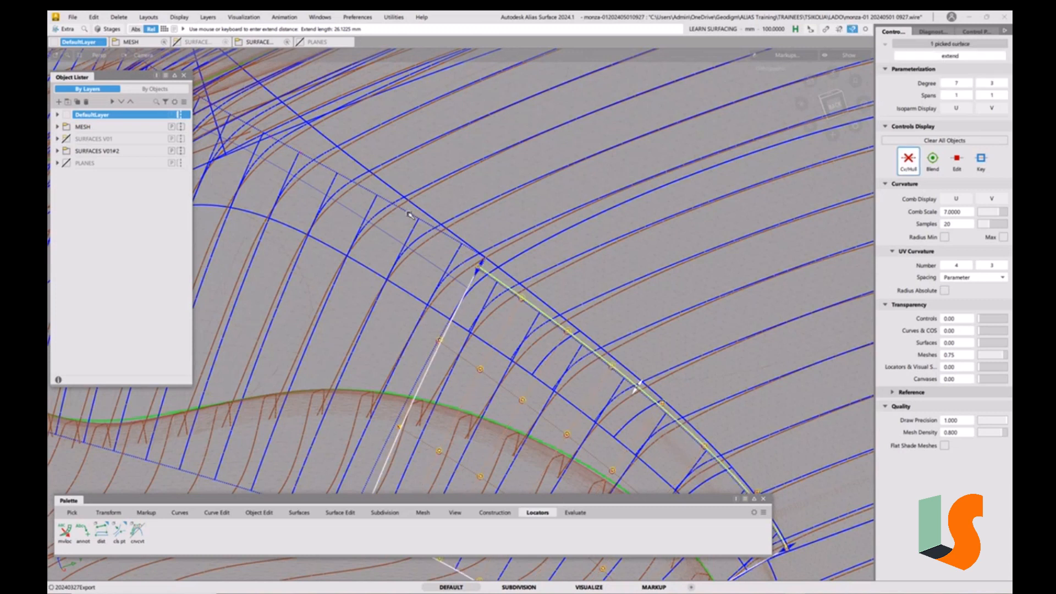
{"action": "left_click_drag", "start_coordinate": [400, 222], "coordinate": [527, 240]}
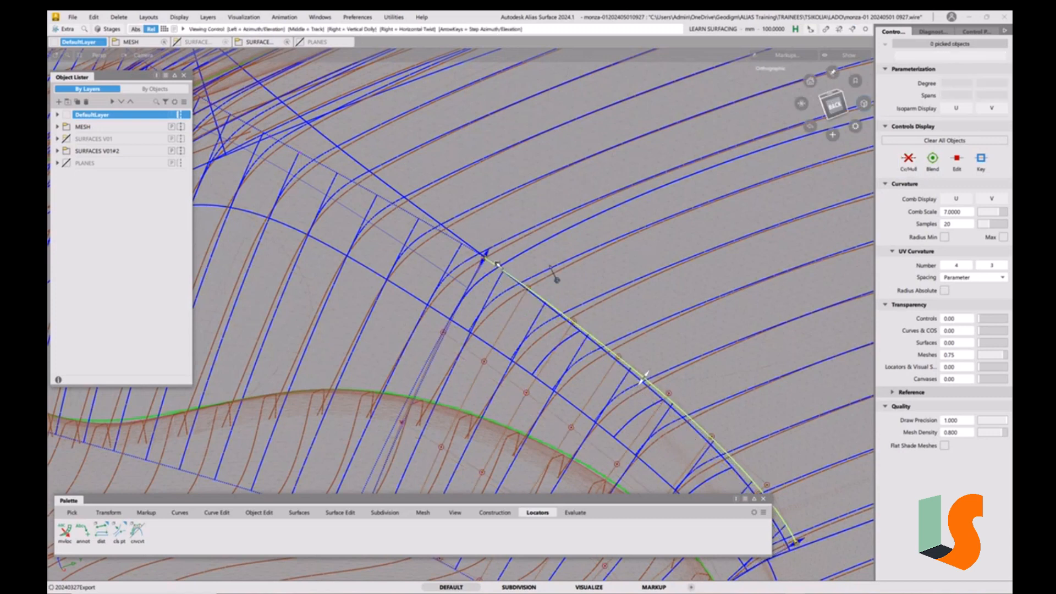
{"action": "right_click_drag", "start_coordinate": [495, 253], "coordinate": [519, 97], "text": "alt+shift"}
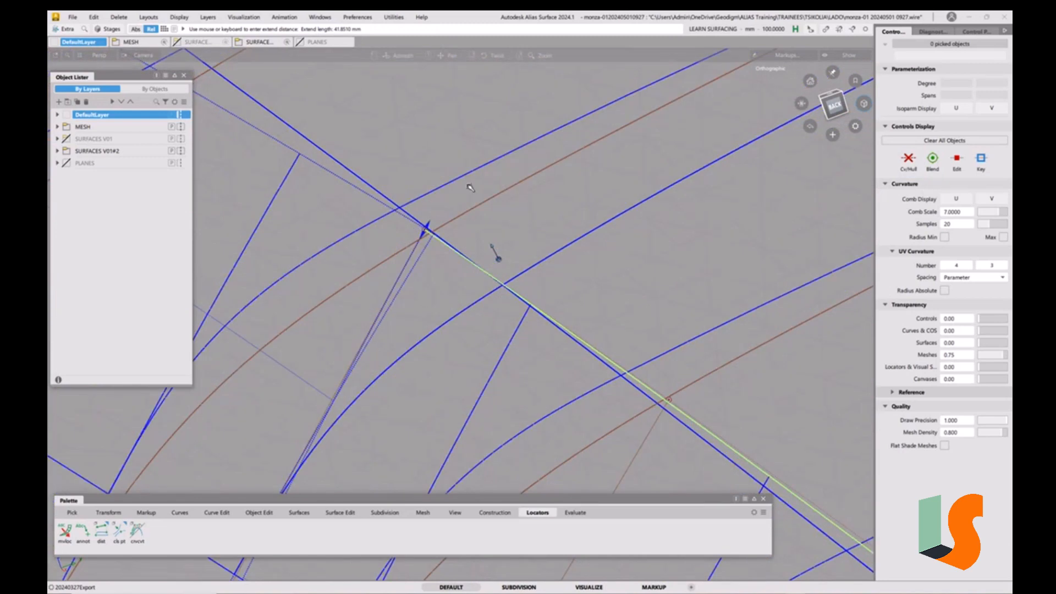
{"action": "right_click_drag", "start_coordinate": [469, 187], "coordinate": [516, 336], "text": "alt+shift"}
{"action": "middle_click_drag", "start_coordinate": [517, 343], "coordinate": [513, 260], "text": "alt+shift"}
{"action": "mouse_move", "coordinate": [513, 261]}
{"action": "left_mouse_down", "text": "alt+shift"}
{"action": "mouse_move", "coordinate": [539, 221]}
{"action": "mouse_move", "coordinate": [536, 242]}
{"action": "left_mouse_up", "text": "alt+shift"}
{"action": "key", "text": "F12"}
{"action": "key", "text": "F12"}
{"action": "right_click_drag", "start_coordinate": [536, 242], "coordinate": [513, 305], "text": "alt+shift"}
{"action": "middle_click_drag", "start_coordinate": [513, 305], "coordinate": [538, 358], "text": "alt+shift"}
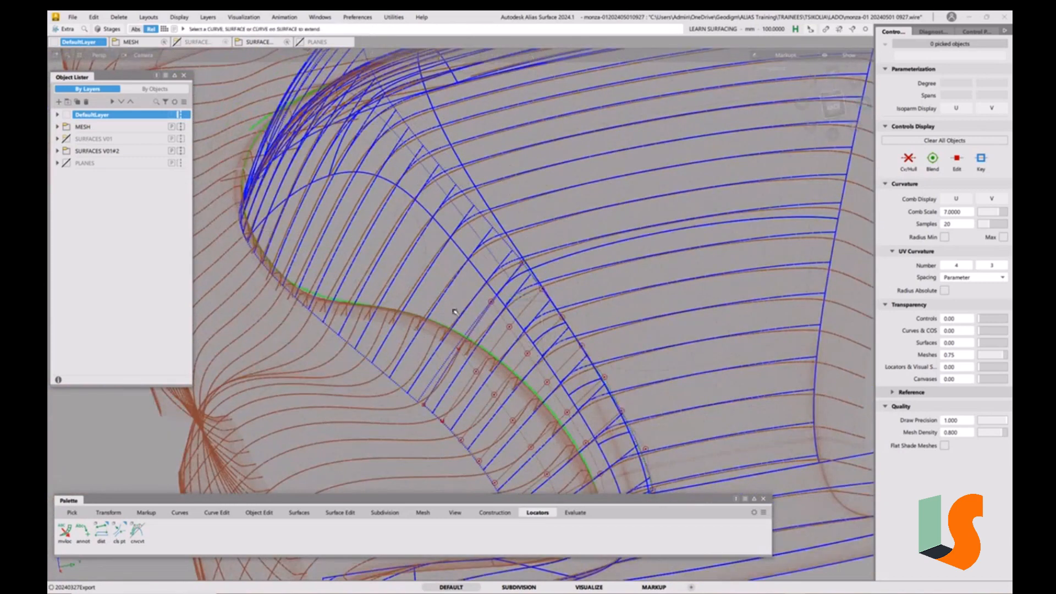
Step: Pick the skin surface adjoining the extended one, display its CVs and hulls, and clear the selection
{"action": "left_click_drag", "start_coordinate": [454, 312], "coordinate": [431, 317], "text": "ctrl+shift"}
{"action": "left_click", "coordinate": [432, 285]}
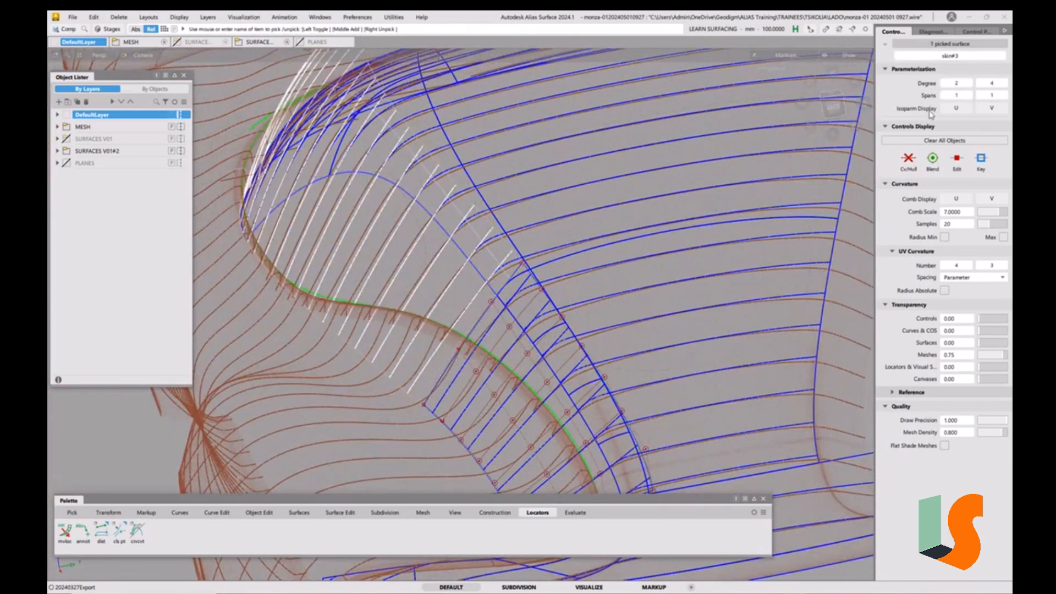
{"action": "left_click", "coordinate": [908, 161]}
{"action": "left_click_drag", "start_coordinate": [501, 337], "coordinate": [520, 368], "text": "alt+shift"}
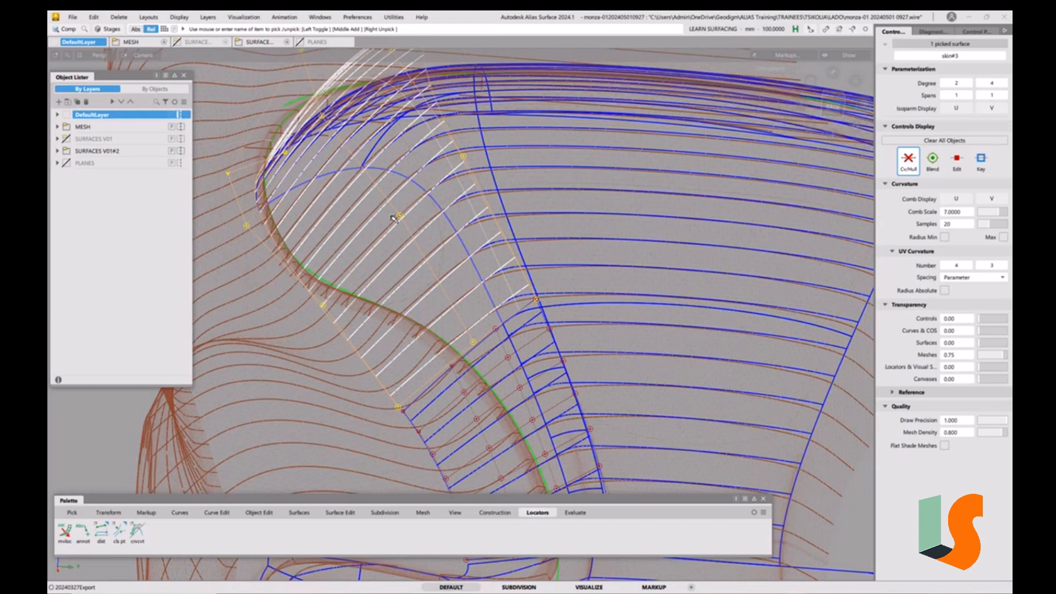
{"action": "left_click", "coordinate": [513, 322]}
{"action": "left_click_drag", "start_coordinate": [479, 303], "coordinate": [498, 348], "text": "alt+shift"}
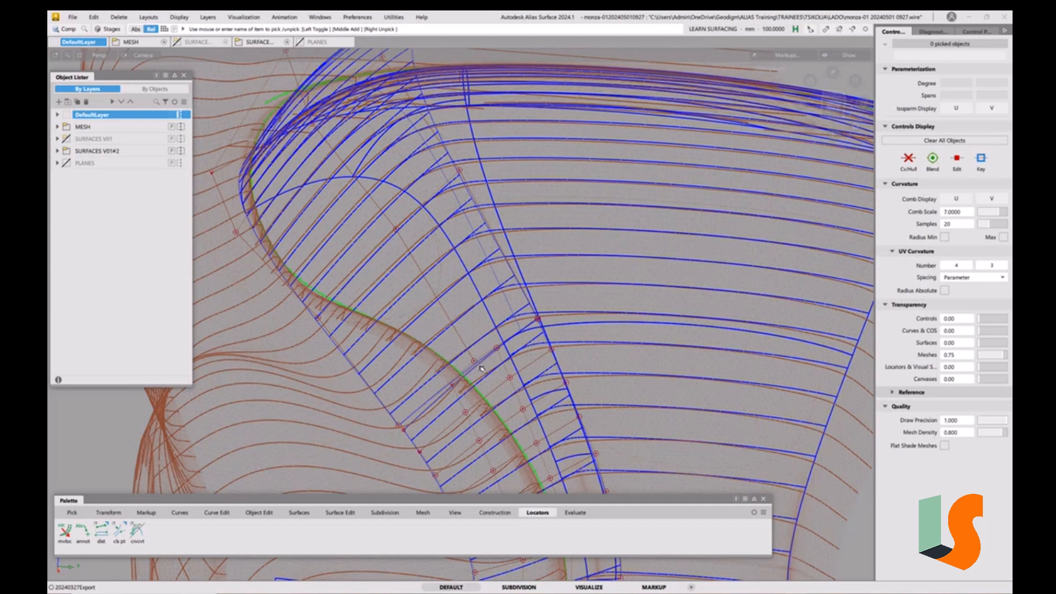
Step: Align the skin surface's V=1 edge to the extended surface with G2 continuity, with Blending and Create History off
{"action": "left_click", "coordinate": [249, 514]}
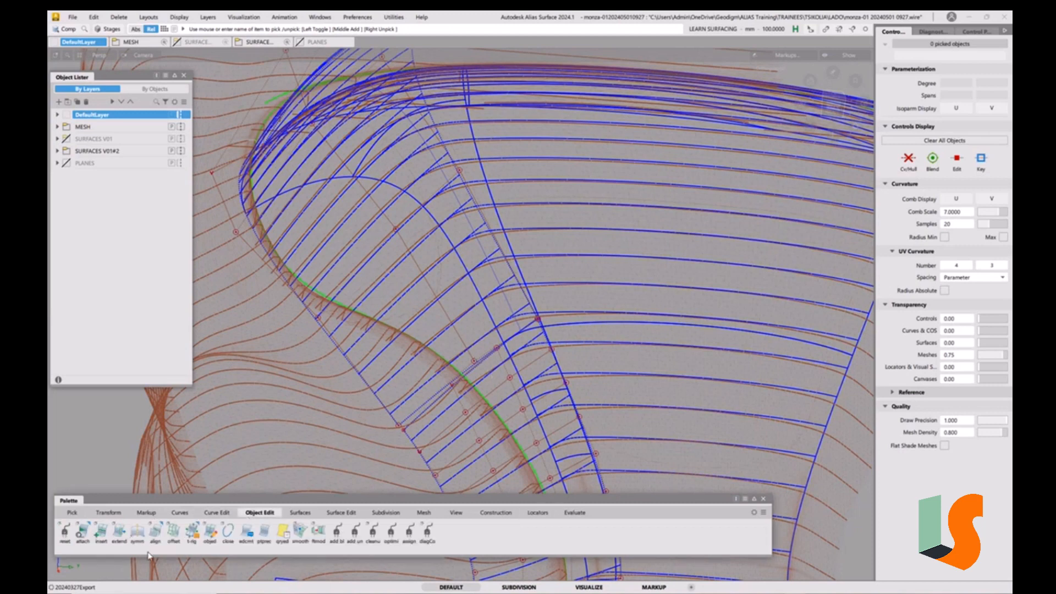
{"action": "double_click", "coordinate": [155, 531]}
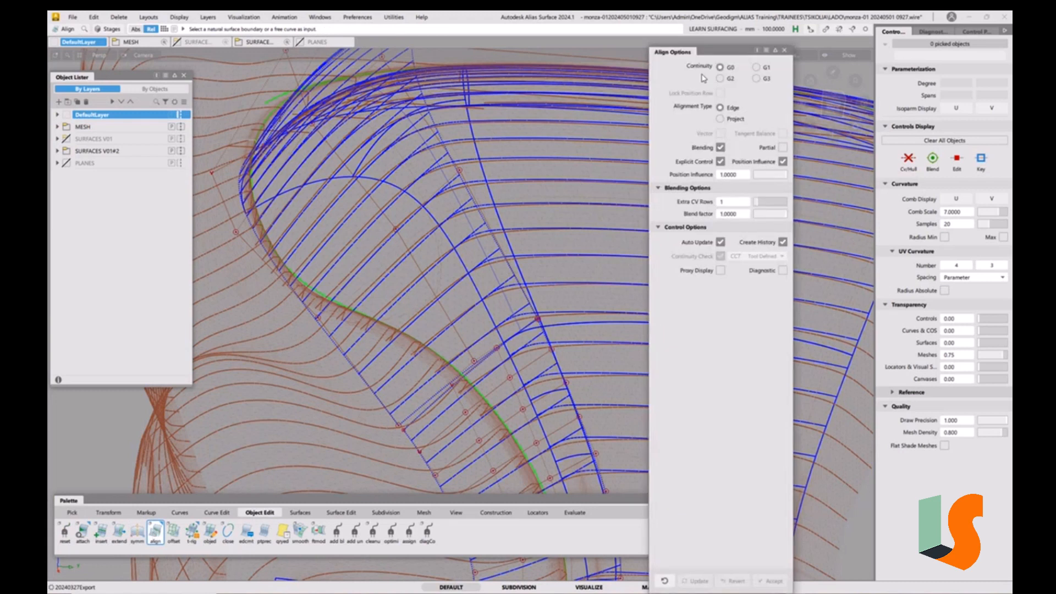
{"action": "left_click", "coordinate": [719, 148]}
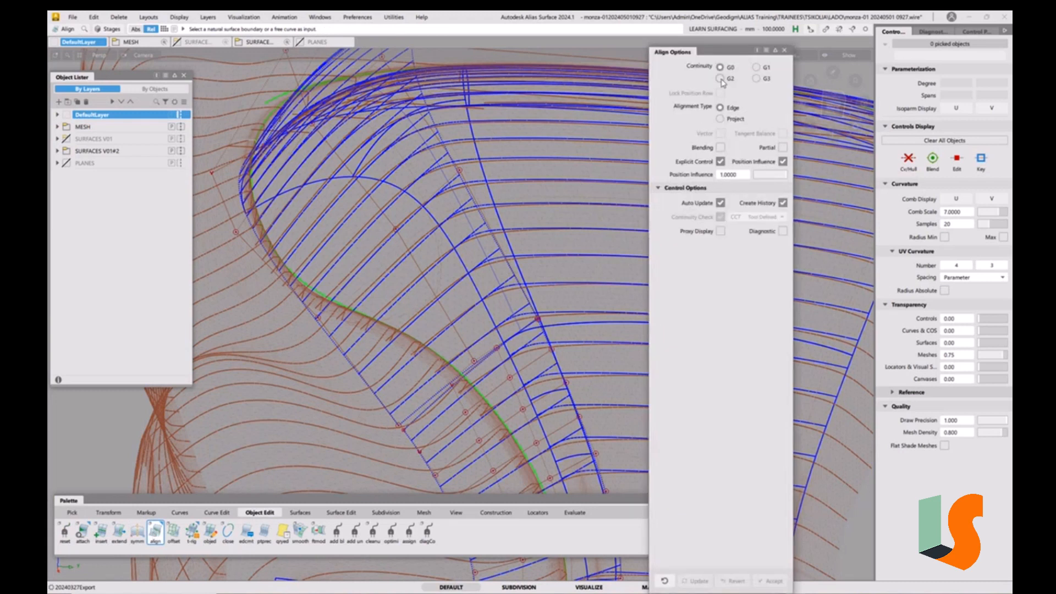
{"action": "left_click", "coordinate": [720, 79]}
{"action": "left_click", "coordinate": [783, 203]}
{"action": "left_click", "coordinate": [482, 365]}
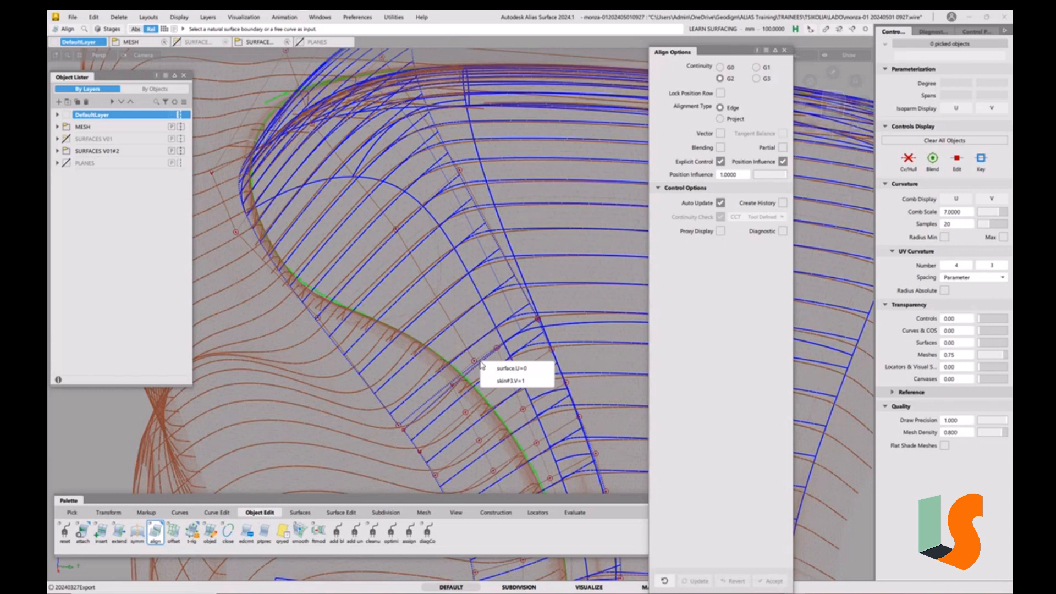
{"action": "left_click", "coordinate": [501, 381]}
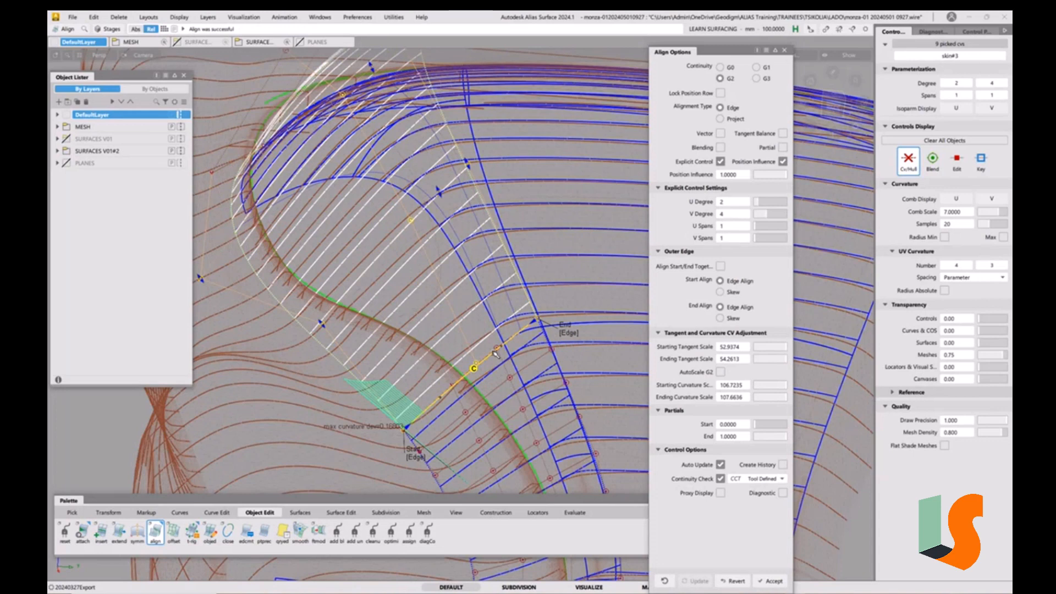
Step: Turn on Proxy Display, compare G1 continuity, and set the alignment to G0 while checking the shared edge
{"action": "left_click", "coordinate": [721, 493]}
{"action": "left_click", "coordinate": [757, 69]}
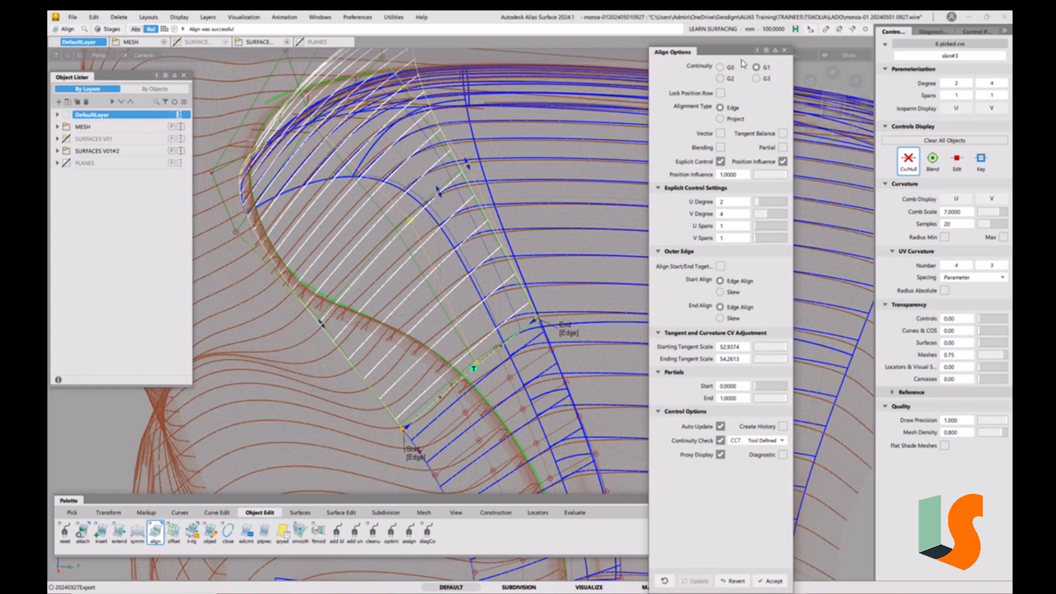
{"action": "left_click", "coordinate": [720, 67]}
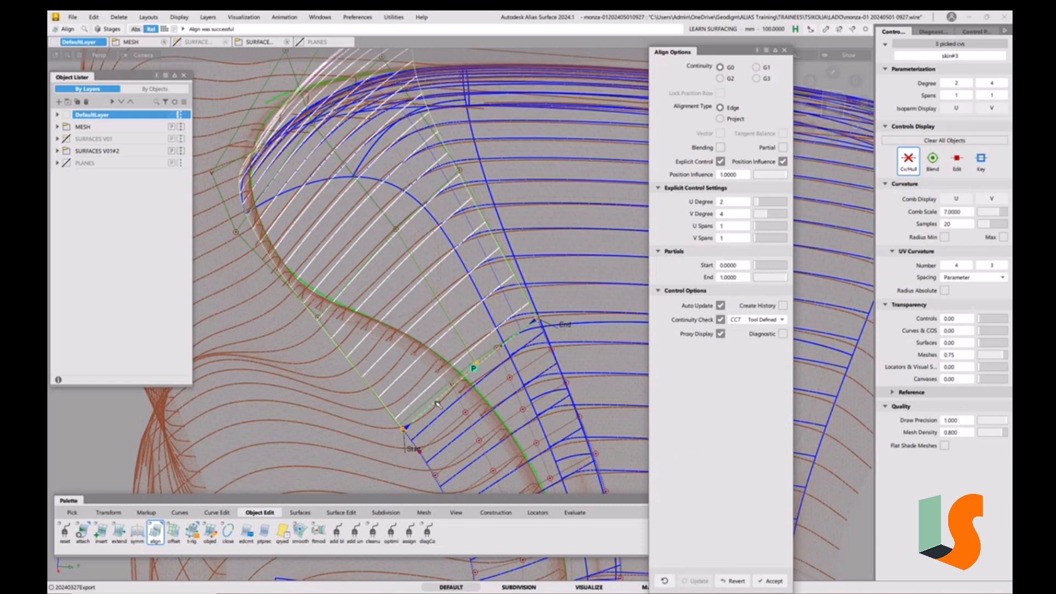
{"action": "left_click_drag", "start_coordinate": [439, 344], "coordinate": [431, 334], "text": "alt+shift"}
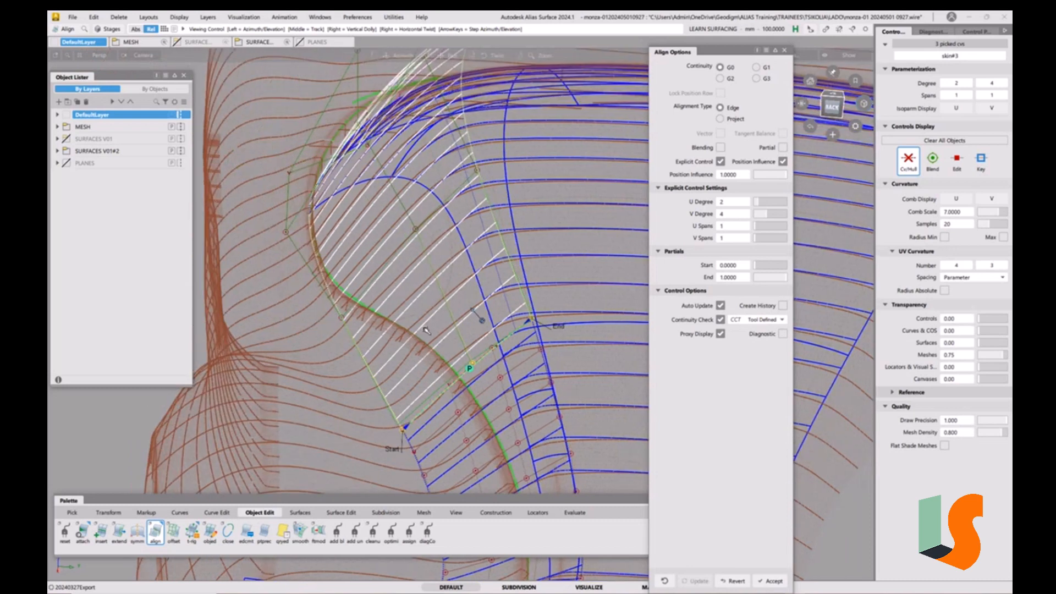
{"action": "right_click_drag", "start_coordinate": [431, 334], "coordinate": [434, 284], "text": "alt+shift"}
{"action": "left_click_drag", "start_coordinate": [434, 285], "coordinate": [443, 309], "text": "alt+shift"}
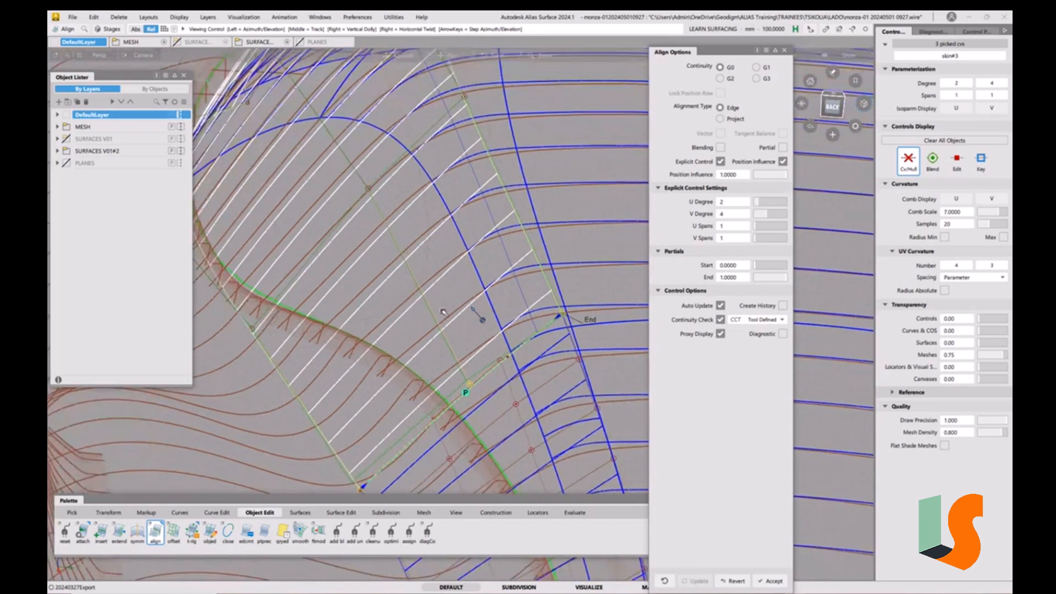
{"action": "middle_click_drag", "start_coordinate": [443, 309], "coordinate": [471, 304], "text": "alt+shift"}
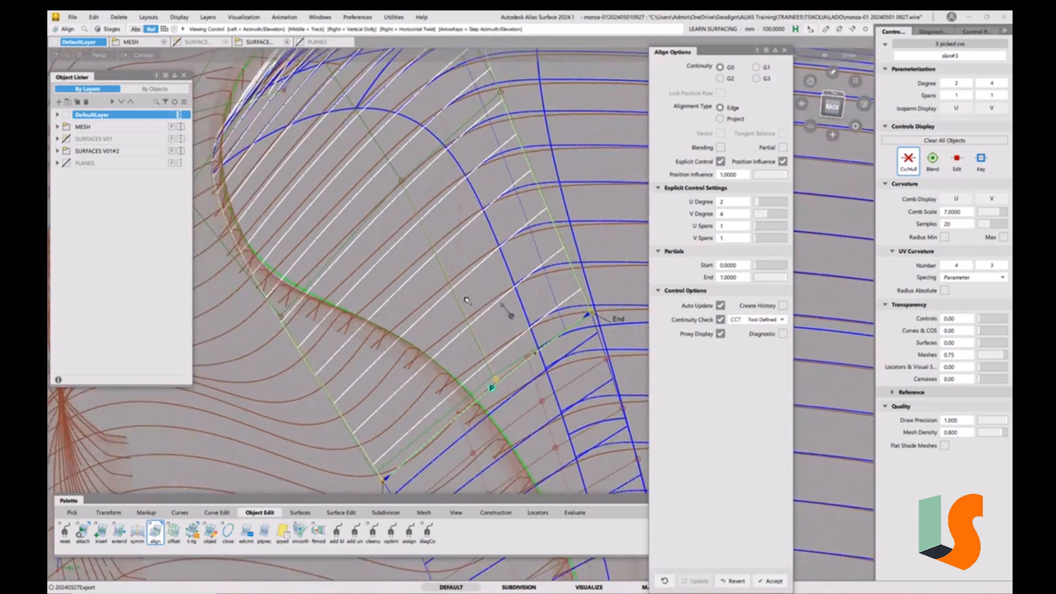
{"action": "mouse_move", "coordinate": [468, 300]}
{"action": "left_mouse_down", "text": "alt+shift"}
{"action": "mouse_move", "coordinate": [423, 294]}
{"action": "mouse_move", "coordinate": [468, 297]}
{"action": "left_mouse_up", "text": "alt+shift"}
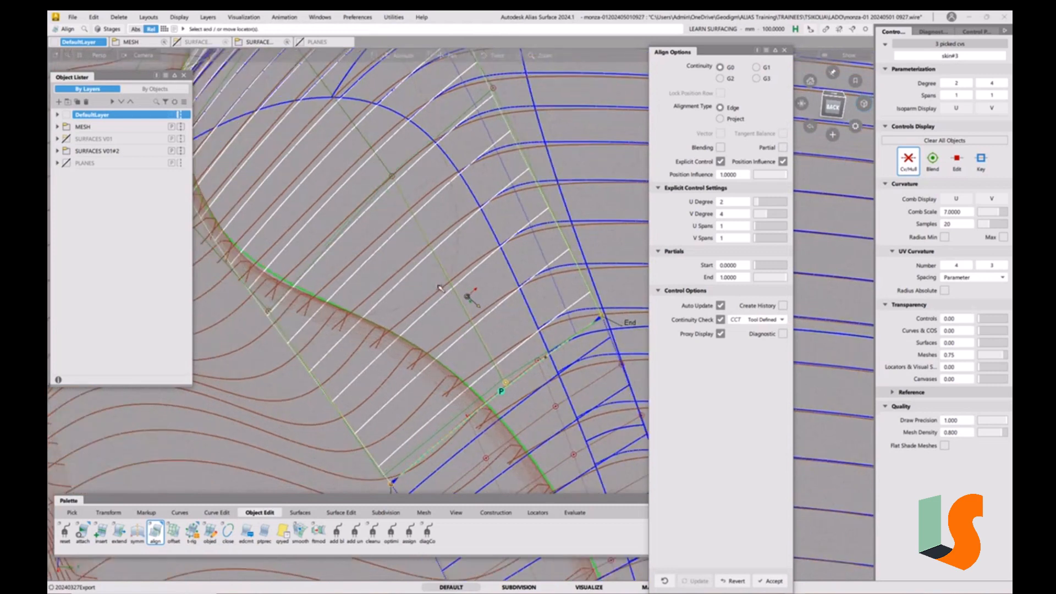
{"action": "right_click_drag", "start_coordinate": [467, 298], "coordinate": [454, 330], "text": "alt+shift"}
{"action": "left_click_drag", "start_coordinate": [453, 330], "coordinate": [495, 331], "text": "alt+shift"}
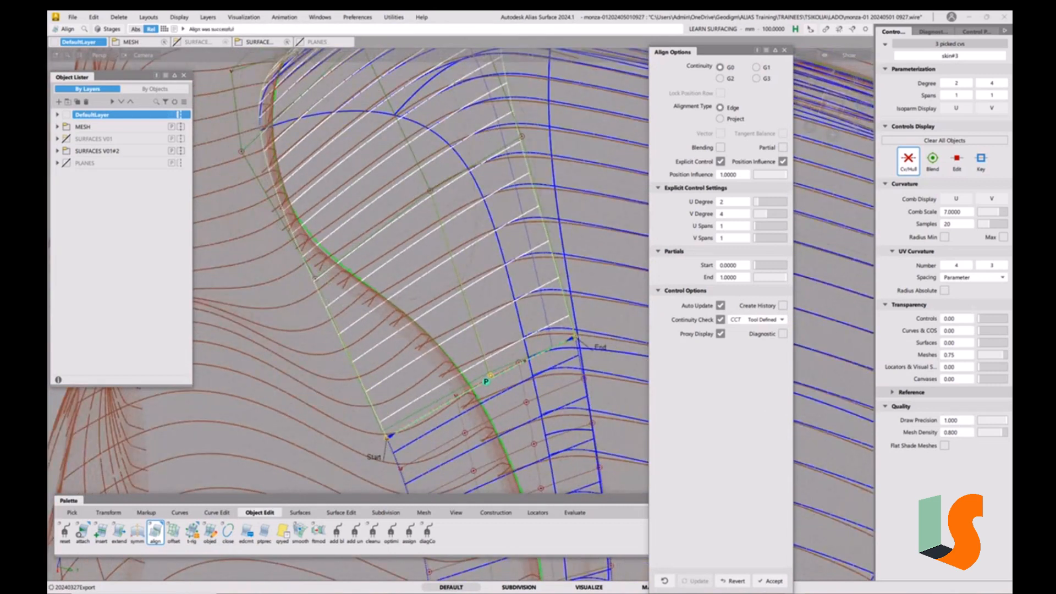
Step: Revert the skin surface's G0 alignment and inspect its shared edge with the extended lower surface
{"action": "left_click", "coordinate": [734, 584]}
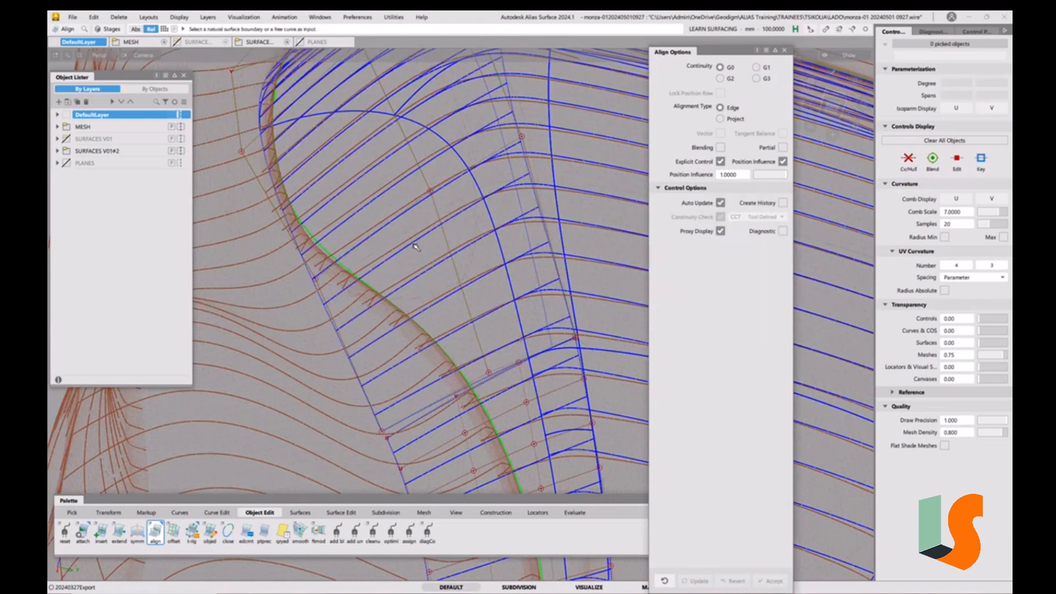
{"action": "left_click_drag", "start_coordinate": [415, 247], "coordinate": [408, 268], "text": "alt+shift"}
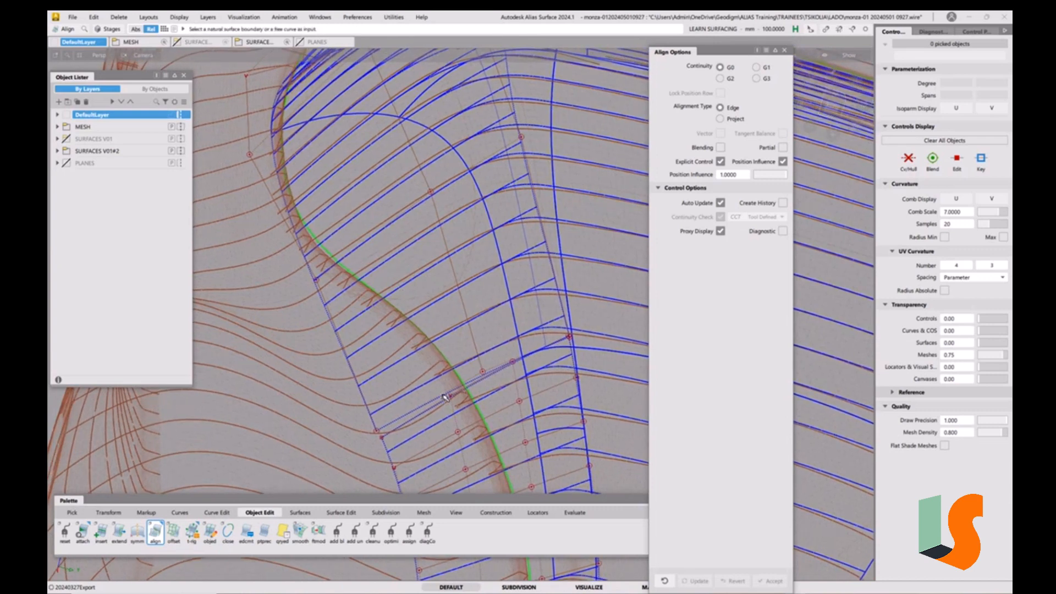
{"action": "left_click_drag", "start_coordinate": [446, 397], "coordinate": [422, 234], "text": "alt+shift"}
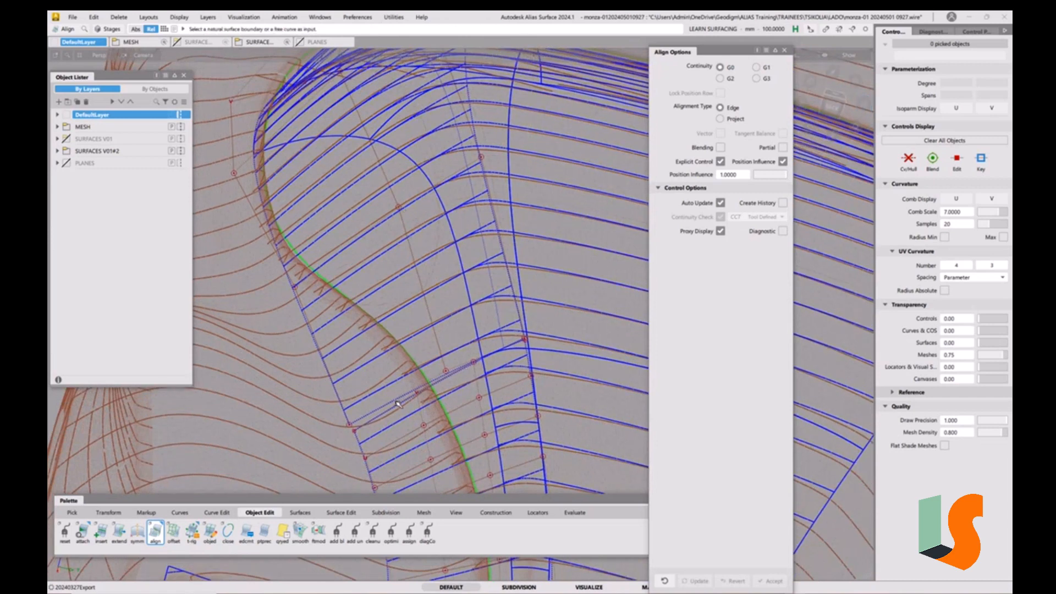
{"action": "left_click_drag", "start_coordinate": [438, 395], "coordinate": [459, 391], "text": "alt+shift"}
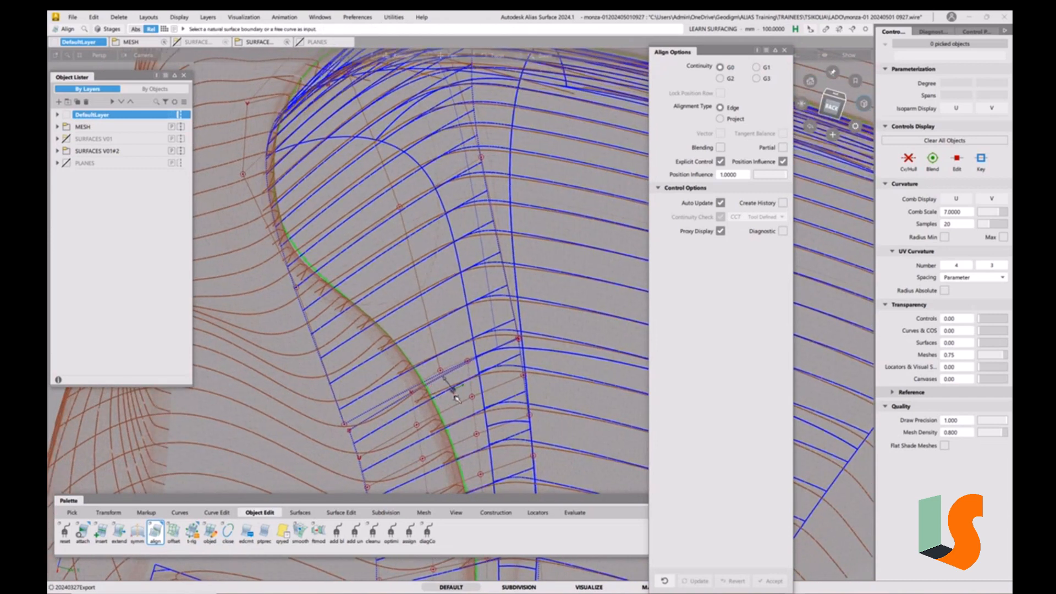
{"action": "middle_click_drag", "start_coordinate": [454, 388], "coordinate": [455, 374], "text": "alt+shift"}
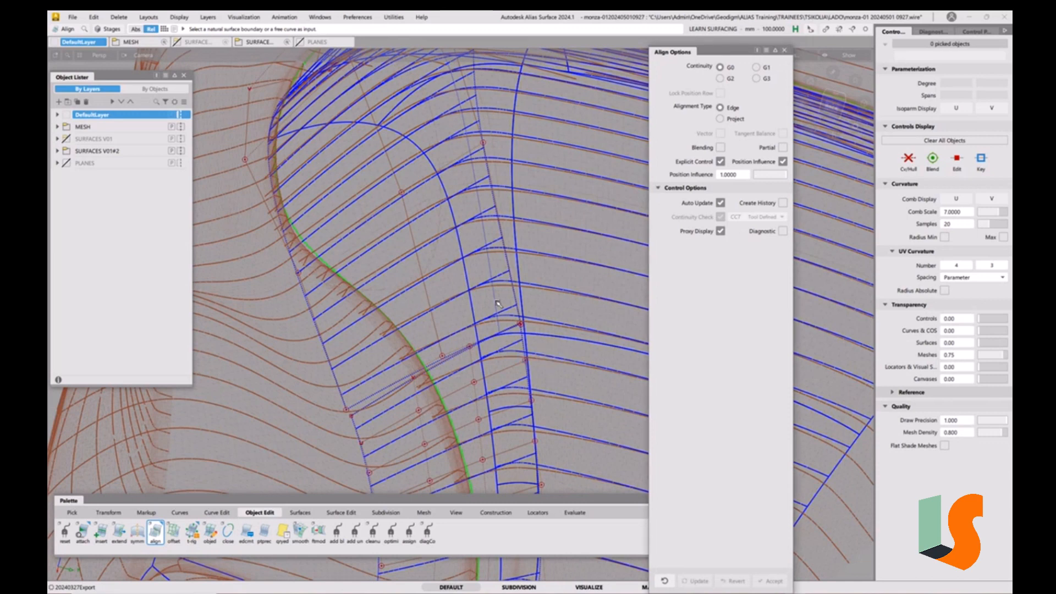
Step: Try a G0 alignment of the skin surface to the extended surface, check its continuity as G2 Curvature, and revert it
{"action": "left_click", "coordinate": [381, 393]}
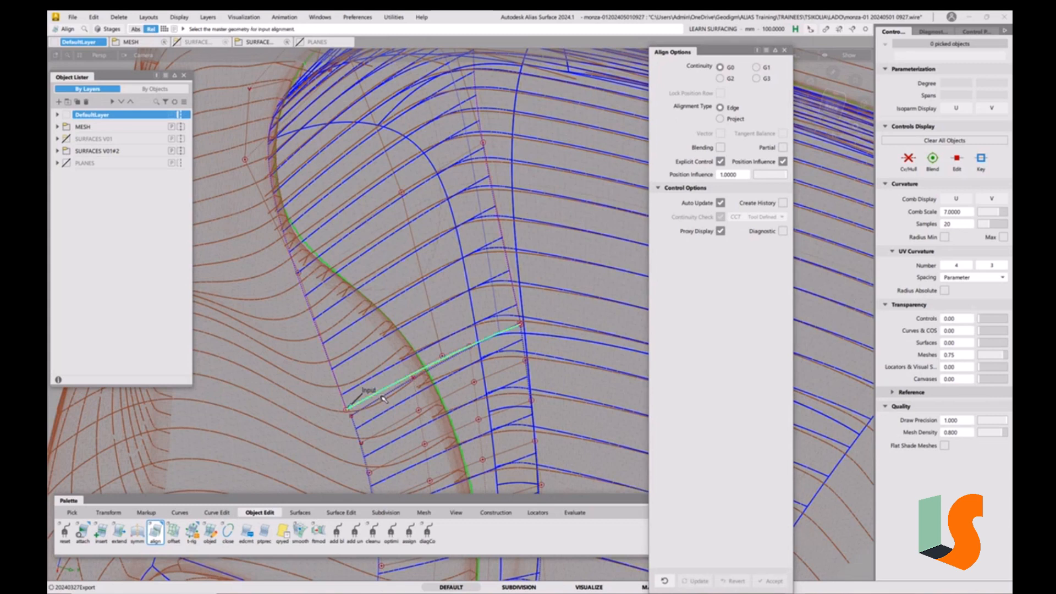
{"action": "left_click", "coordinate": [380, 363]}
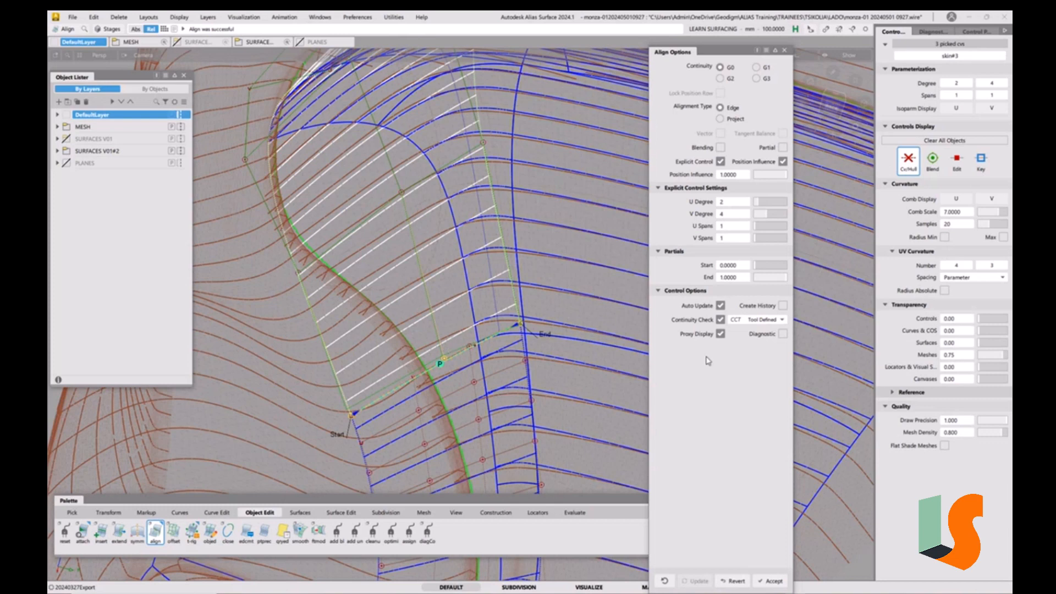
{"action": "left_click", "coordinate": [764, 321]}
{"action": "left_click", "coordinate": [764, 367]}
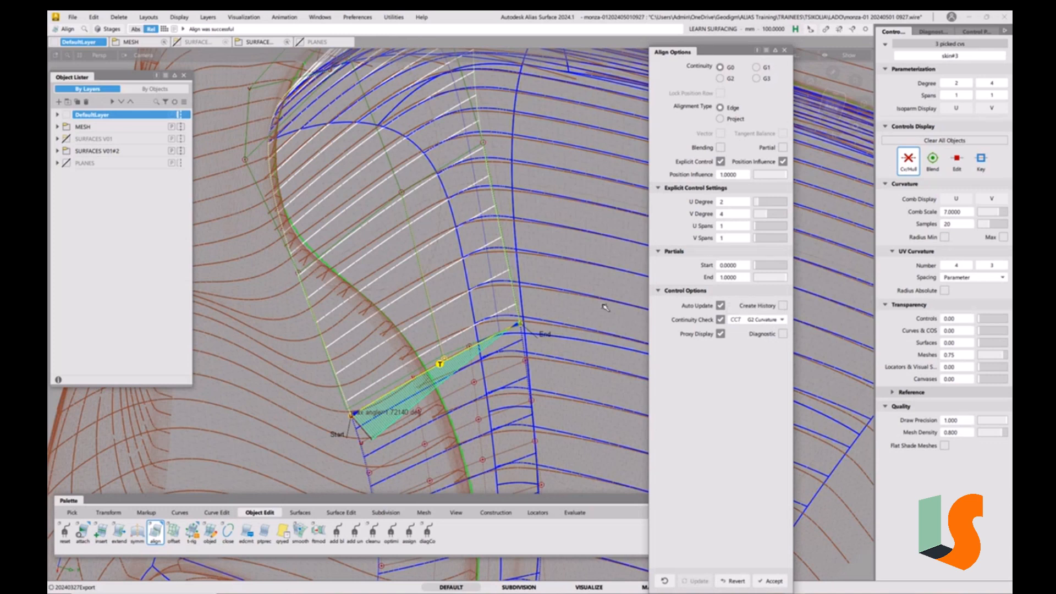
{"action": "left_click", "coordinate": [736, 581]}
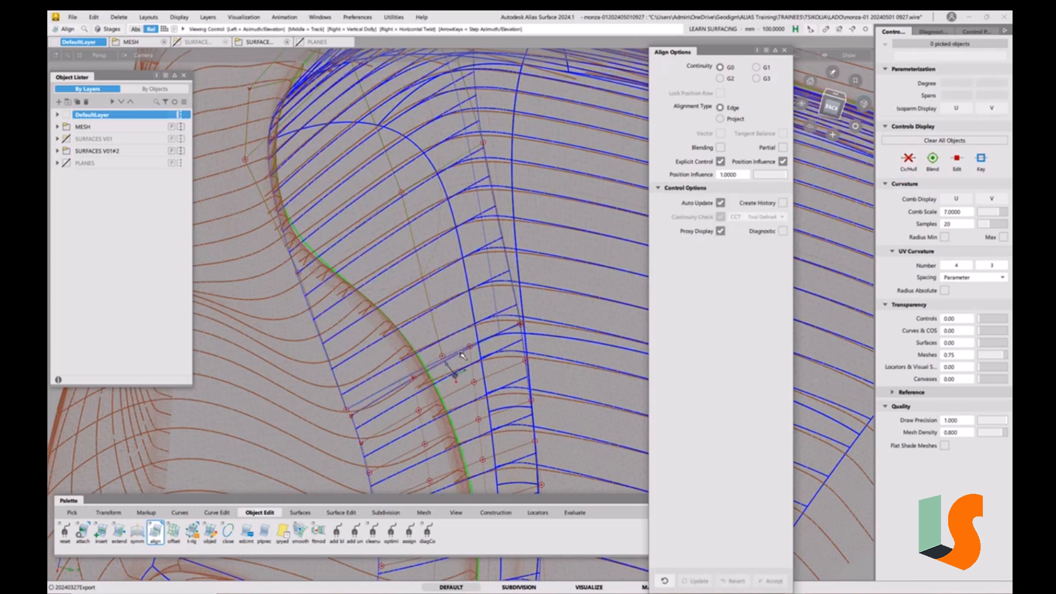
Step: Align the extended lower surface's end edge to the skin surface's adjoining edge with G2 continuity
{"action": "left_click_drag", "start_coordinate": [462, 356], "coordinate": [529, 308], "text": "alt+shift"}
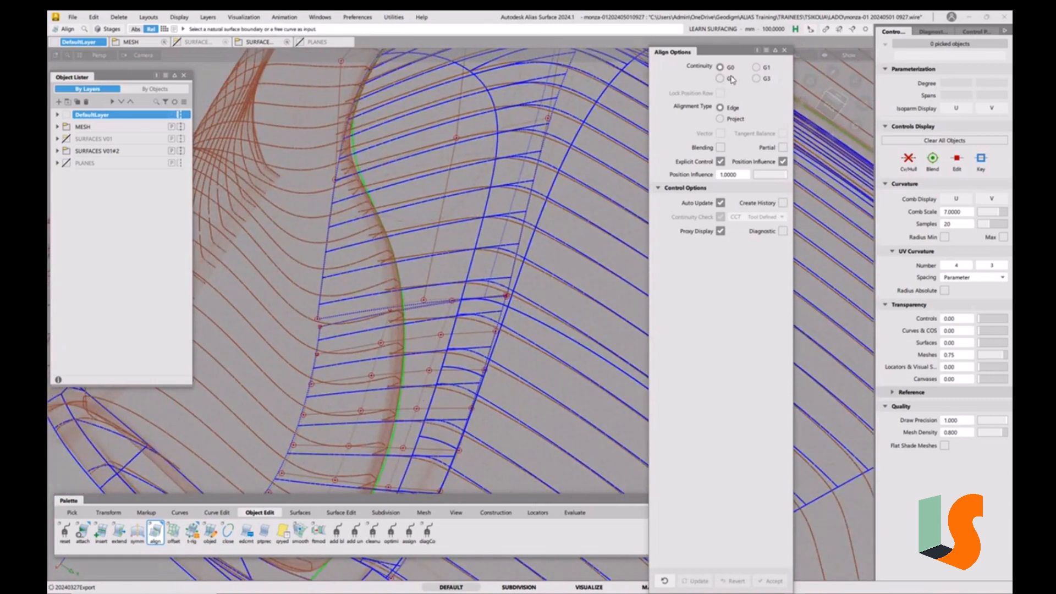
{"action": "left_click", "coordinate": [720, 79]}
{"action": "left_click", "coordinate": [444, 304]}
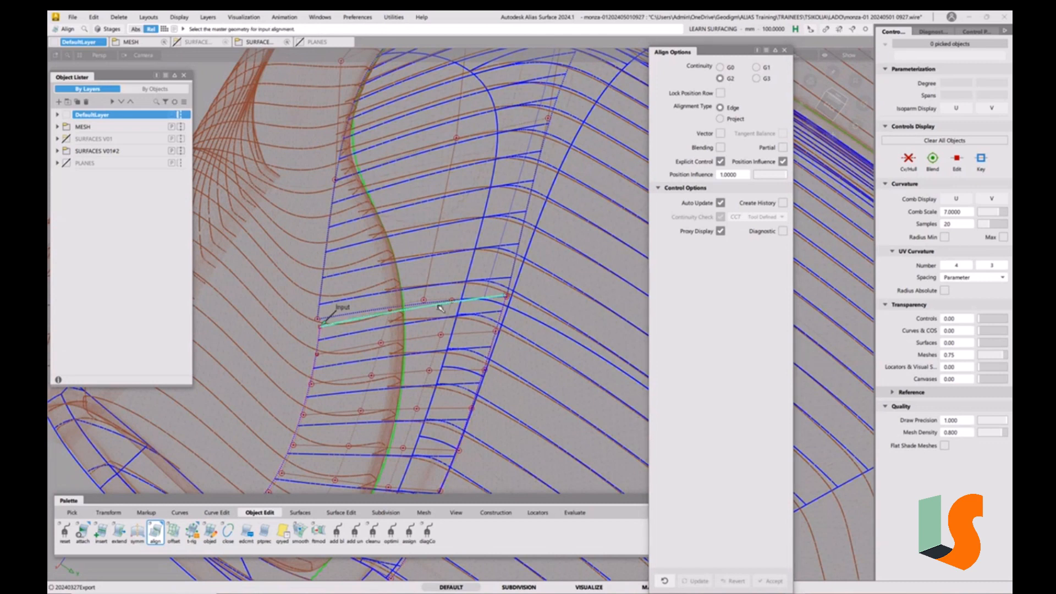
{"action": "left_click", "coordinate": [359, 312]}
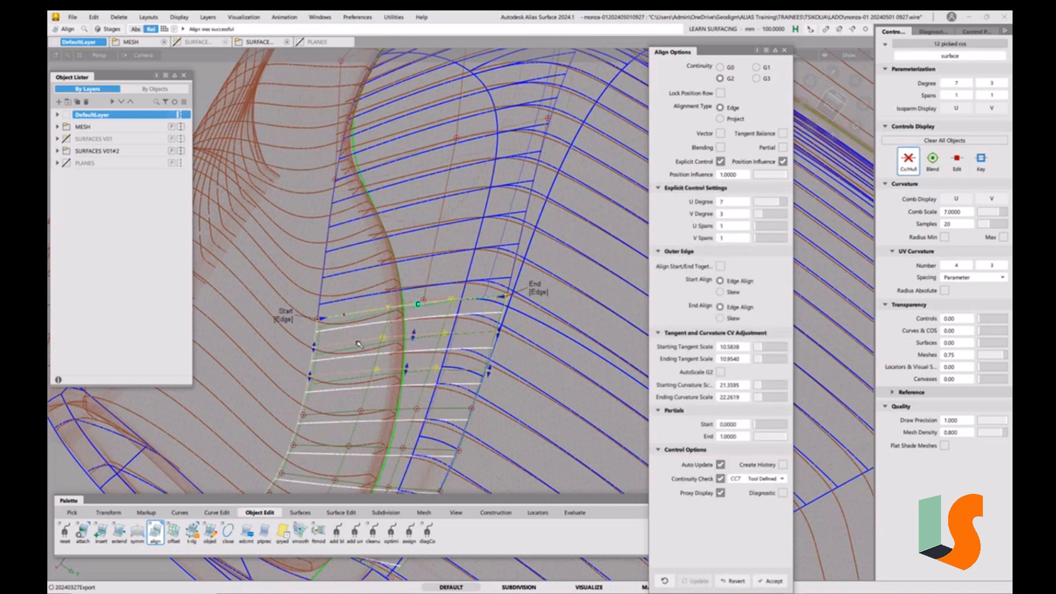
Step: Inspect the lower surface's G2 alignment against the mesh curves and turn on Create History and Blending for it
{"action": "scroll", "coordinate": [358, 342], "scroll_direction": "up", "scroll_amount": 3}
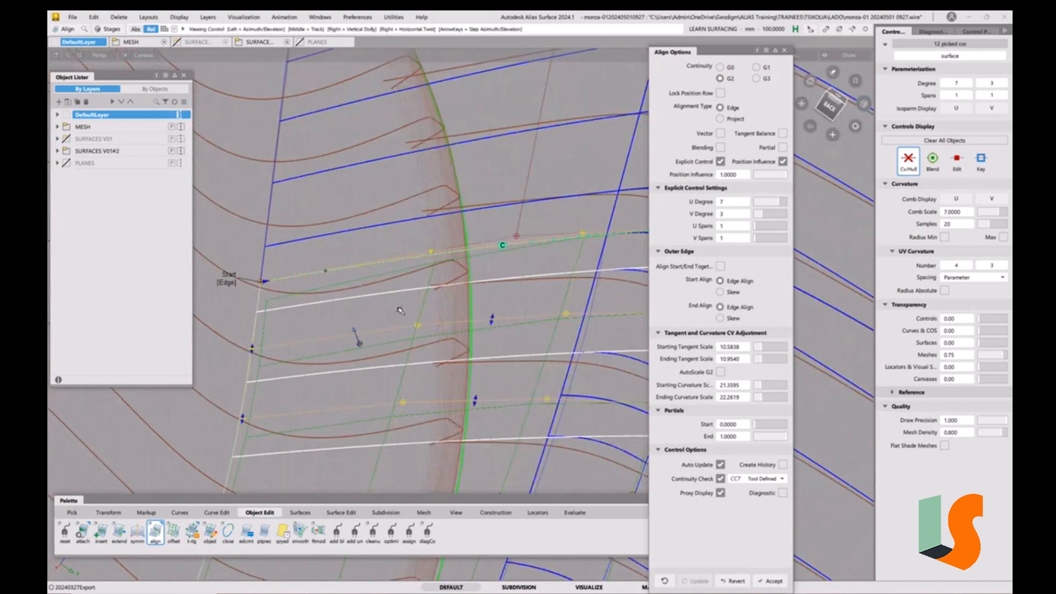
{"action": "mouse_move", "coordinate": [366, 314]}
{"action": "left_mouse_down", "text": "alt+shift"}
{"action": "mouse_move", "coordinate": [418, 351]}
{"action": "mouse_move", "coordinate": [374, 344]}
{"action": "mouse_move", "coordinate": [397, 321]}
{"action": "mouse_move", "coordinate": [428, 322]}
{"action": "mouse_move", "coordinate": [434, 341]}
{"action": "mouse_move", "coordinate": [588, 365]}
{"action": "left_mouse_up", "text": "alt+shift"}
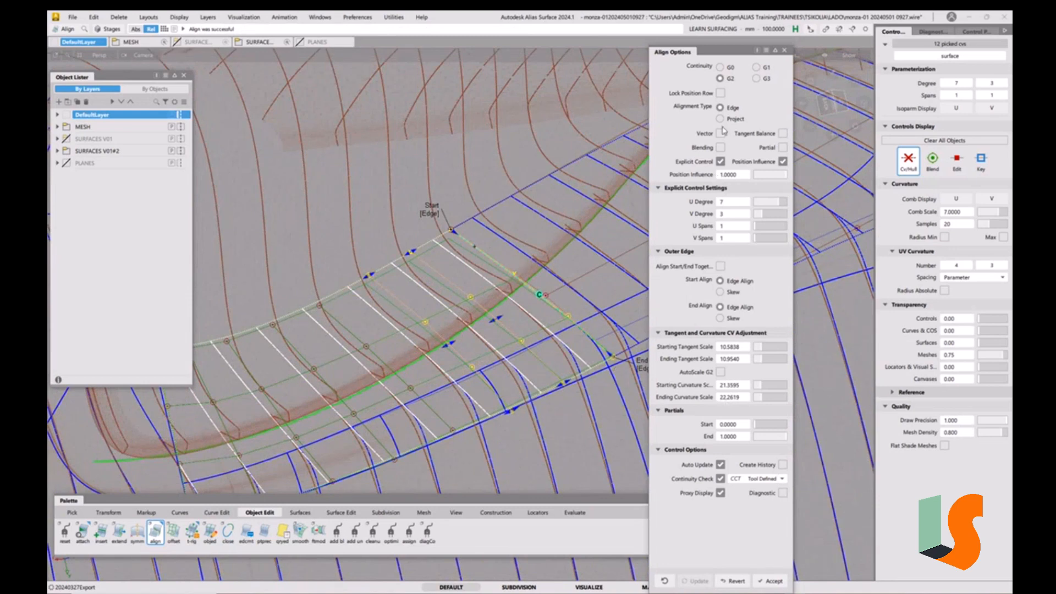
{"action": "left_click", "coordinate": [783, 465]}
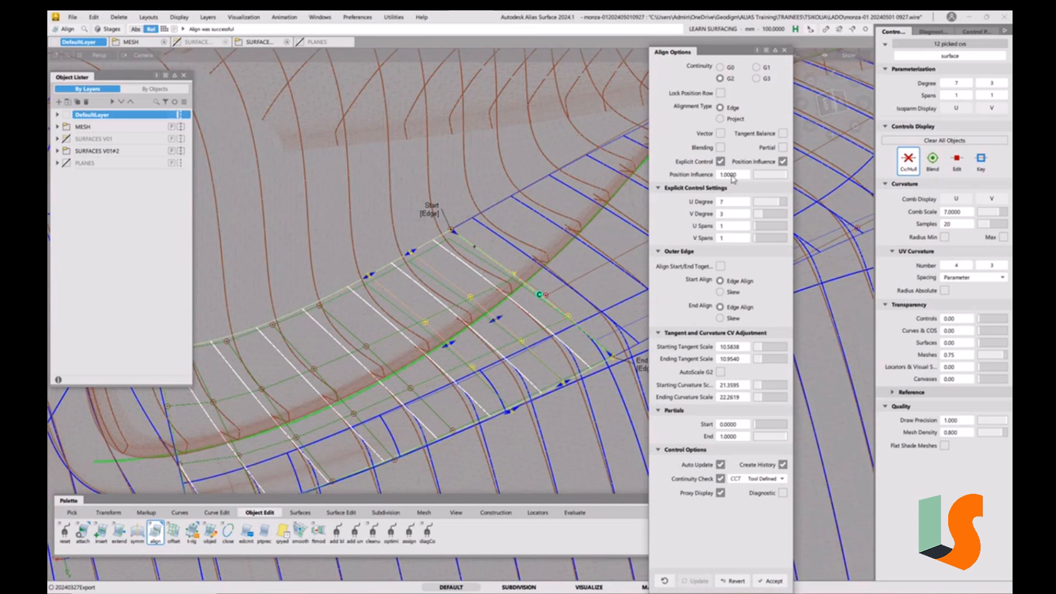
{"action": "left_click", "coordinate": [720, 148]}
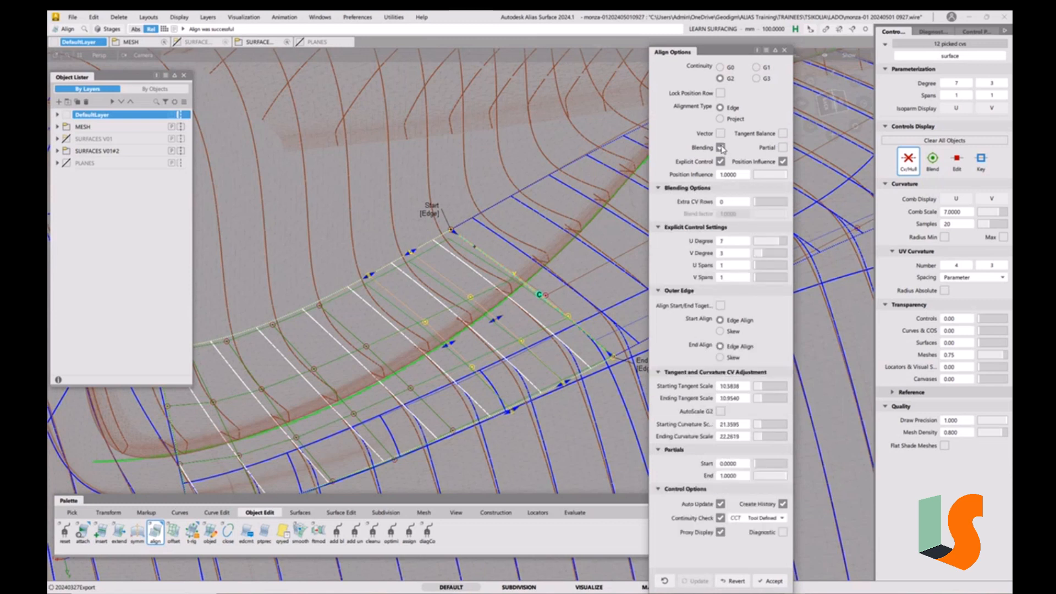
Step: Set the blended alignment's extra CV rows to 2 and finish the surface alignment
{"action": "left_click", "coordinate": [762, 202]}
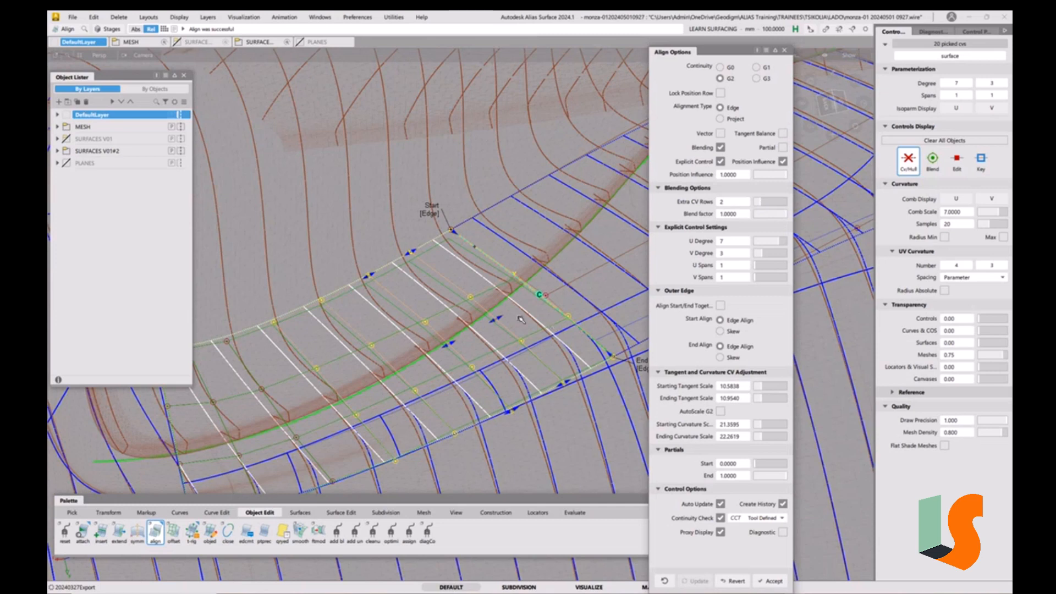
{"action": "left_click_drag", "start_coordinate": [365, 408], "coordinate": [520, 418], "text": "alt+shift"}
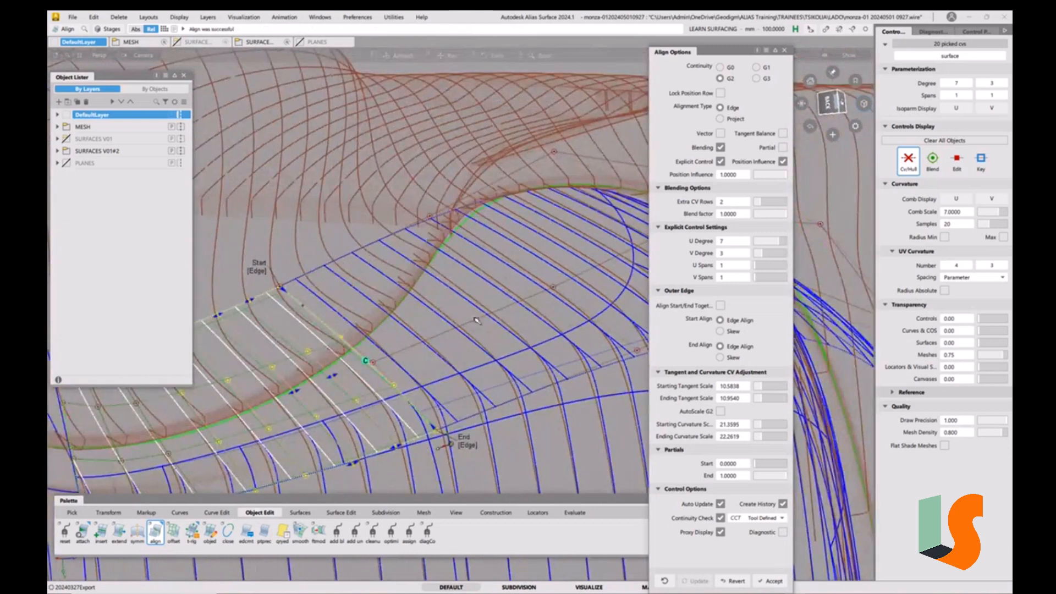
{"action": "left_click", "coordinate": [784, 51]}
{"action": "middle_click_drag", "start_coordinate": [488, 300], "coordinate": [637, 268], "text": "alt+shift"}
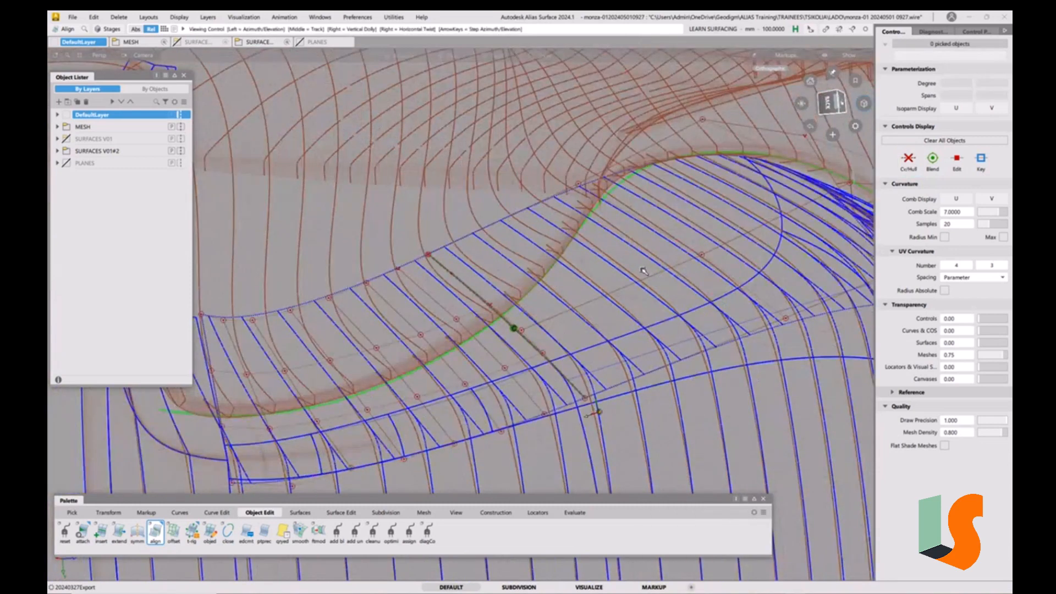
Step: Raise the adjoining skin surface's V degree to 6, keeping U at degree 2 with single spans, and deselect it
{"action": "left_click_drag", "start_coordinate": [564, 301], "coordinate": [499, 345], "text": "ctrl+shift"}
{"action": "left_click", "coordinate": [564, 316]}
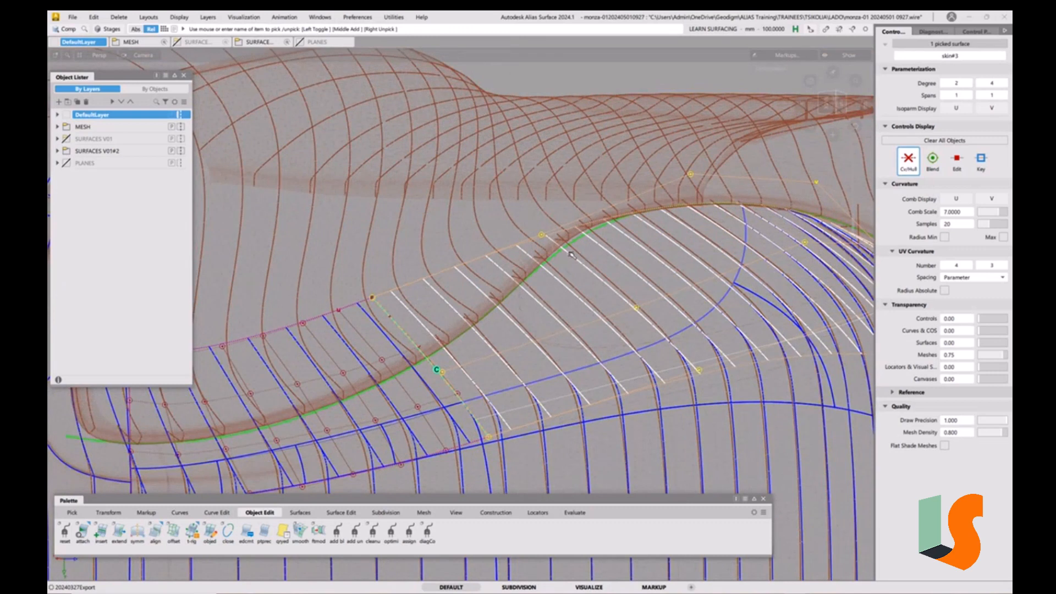
{"action": "left_click_drag", "start_coordinate": [565, 261], "coordinate": [762, 319], "text": "alt+shift"}
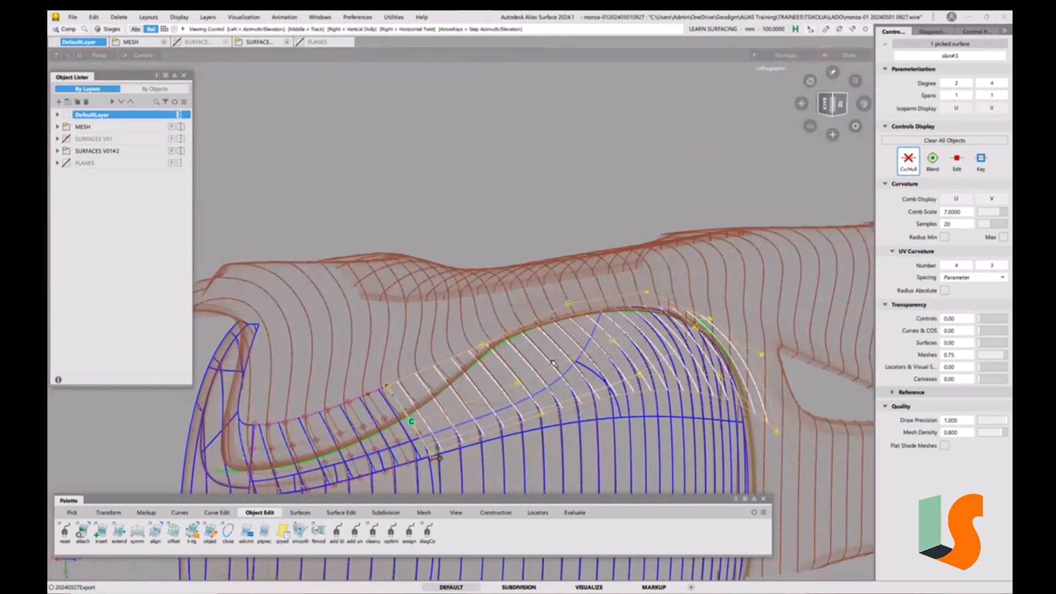
{"action": "right_click_drag", "start_coordinate": [562, 360], "coordinate": [568, 338], "text": "alt+shift"}
{"action": "middle_click_drag", "start_coordinate": [567, 338], "coordinate": [533, 329], "text": "alt+shift"}
{"action": "key", "text": "ctrl+p"}
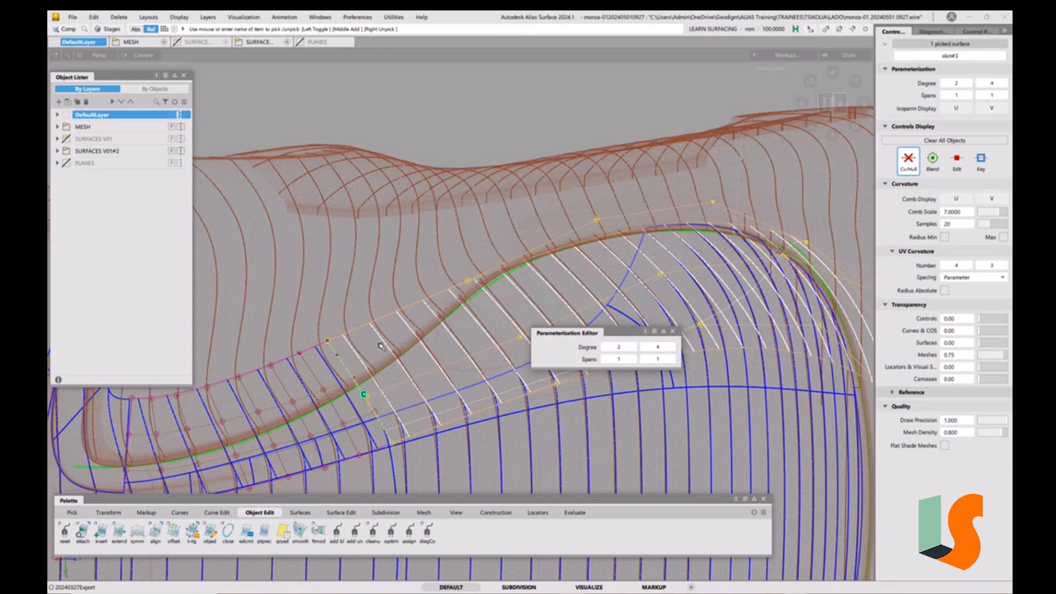
{"action": "left_click", "coordinate": [672, 347]}
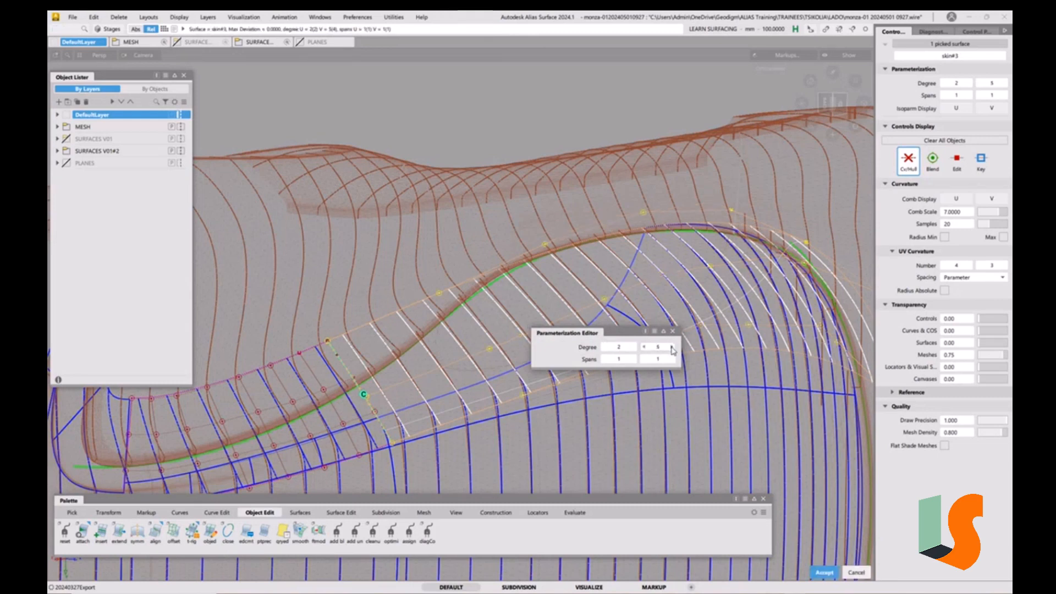
{"action": "left_click", "coordinate": [672, 348]}
{"action": "key", "text": "space"}
{"action": "left_click", "coordinate": [553, 394]}
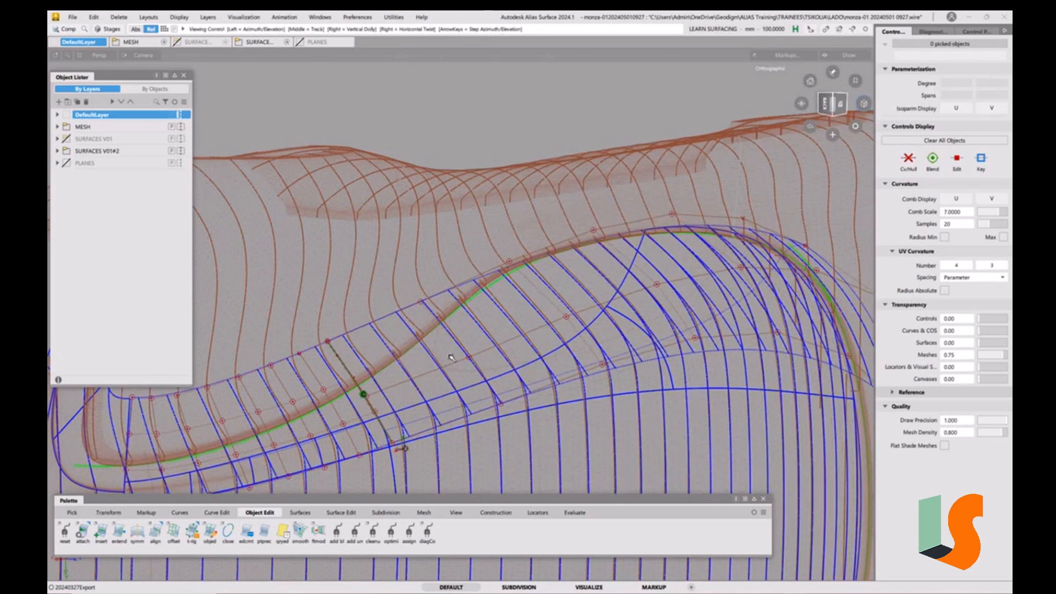
Step: Activate the CV transform tool with Prop Mod in NUV mode, leaving both falloffs at 1
{"action": "right_click_drag", "start_coordinate": [450, 355], "coordinate": [450, 330], "text": "alt+shift"}
{"action": "middle_click_drag", "start_coordinate": [450, 330], "coordinate": [527, 301], "text": "alt+shift"}
{"action": "left_click_drag", "start_coordinate": [526, 301], "coordinate": [514, 323], "text": "alt+shift"}
{"action": "middle_click_drag", "start_coordinate": [514, 324], "coordinate": [537, 321], "text": "alt+shift"}
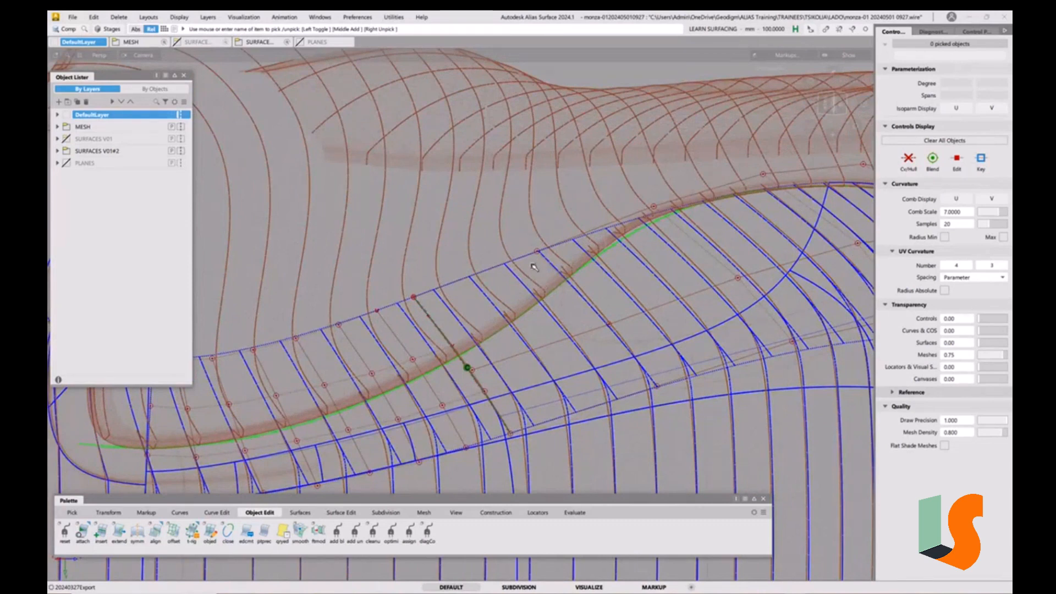
{"action": "key", "text": "x"}
{"action": "right_click", "coordinate": [559, 329]}
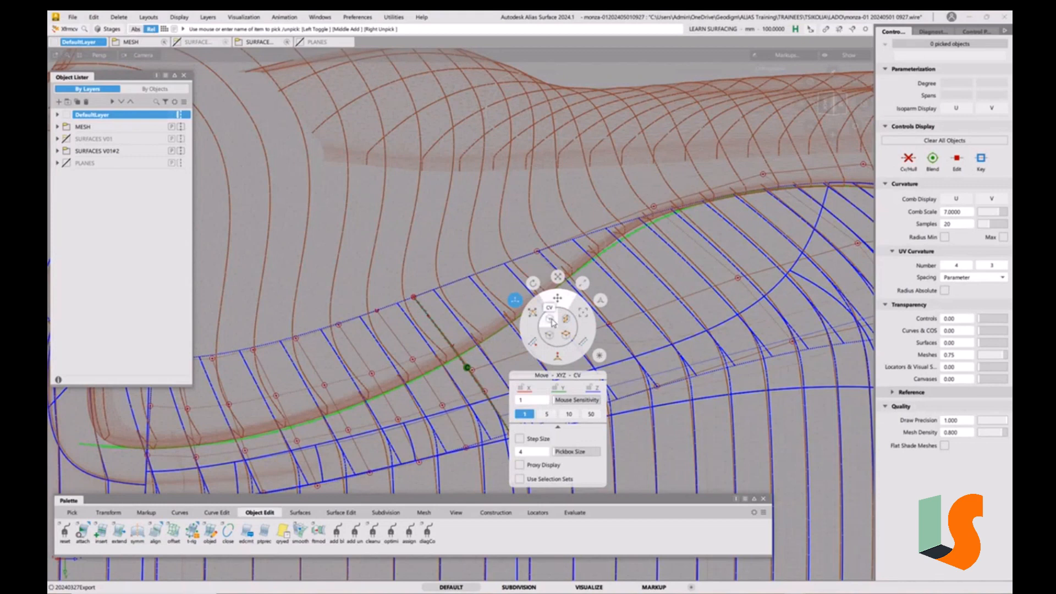
{"action": "left_click", "coordinate": [601, 301]}
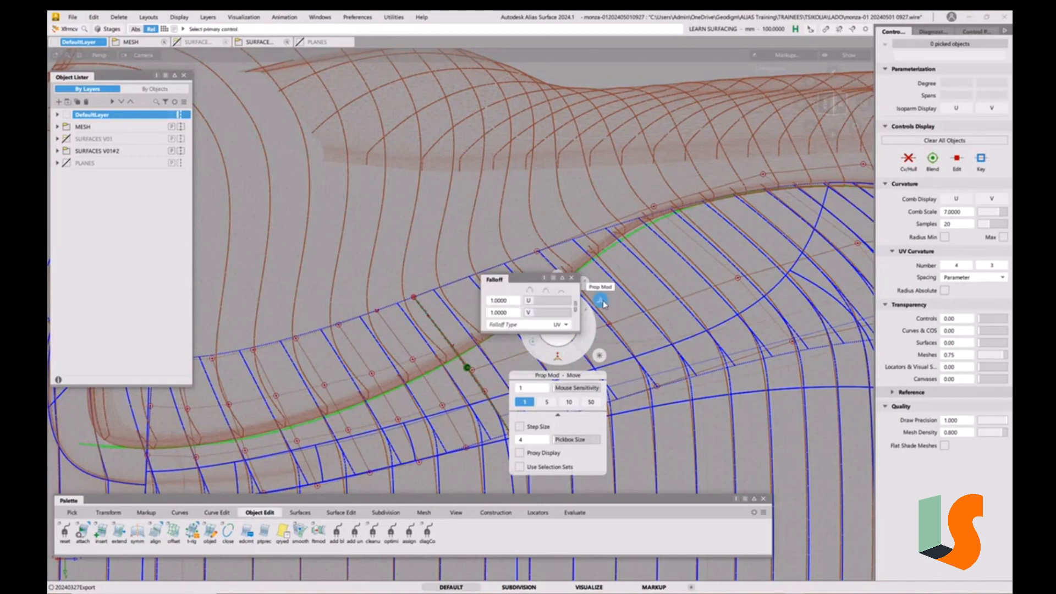
{"action": "left_click", "coordinate": [557, 345]}
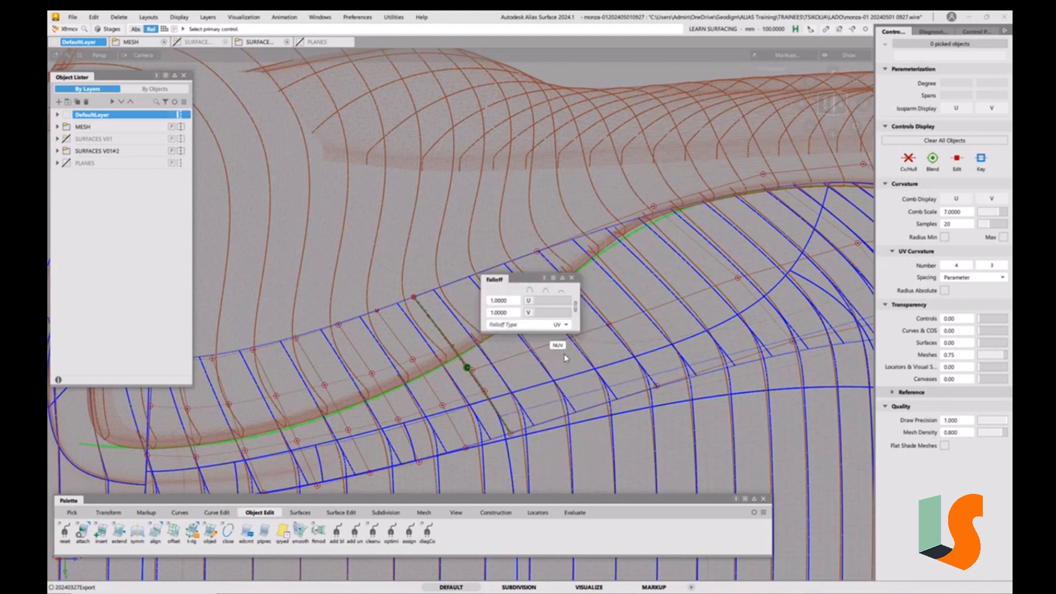
Step: Slightly shift the skin surface's first two CVs along its shared edge with the aligned surface, using proportional falloff, and deselect them
{"action": "left_click", "coordinate": [415, 298]}
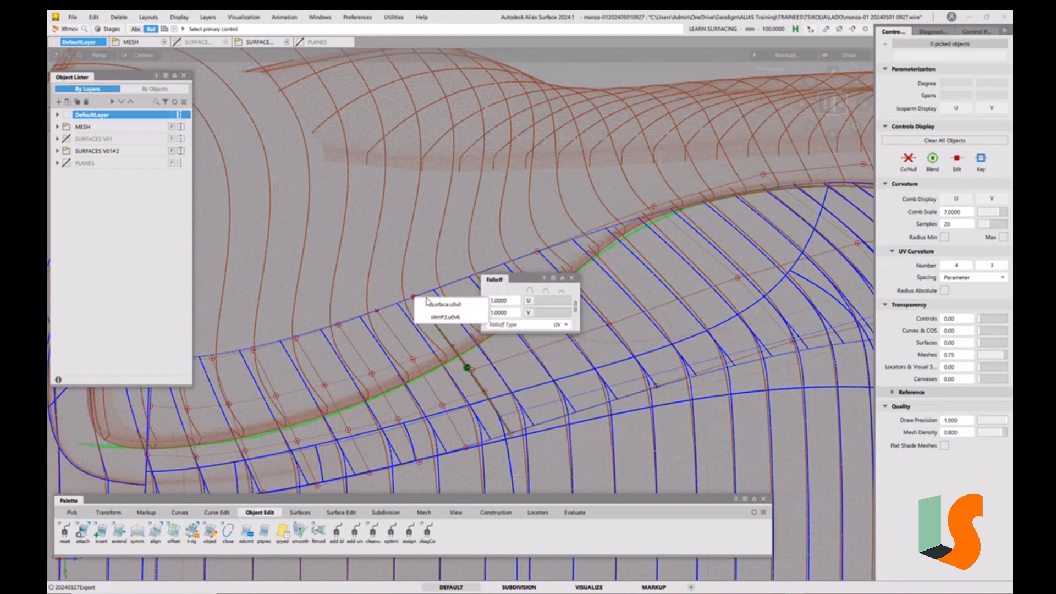
{"action": "left_click", "coordinate": [447, 317]}
{"action": "left_click_drag", "start_coordinate": [447, 318], "coordinate": [514, 358], "text": "alt+shift"}
{"action": "left_click_drag", "start_coordinate": [377, 381], "coordinate": [422, 365], "text": "alt+shift"}
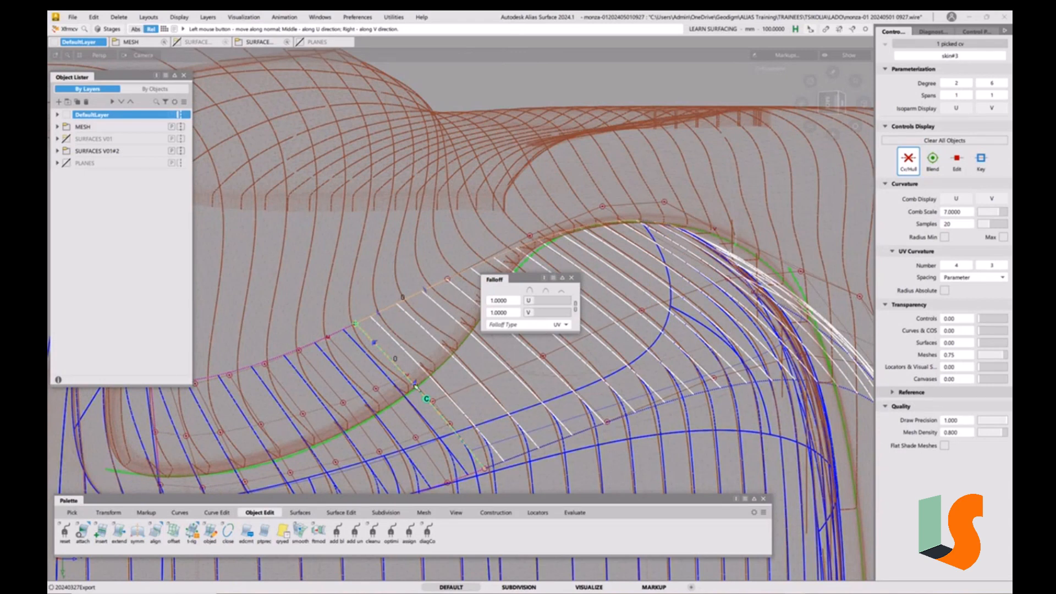
{"action": "left_click", "coordinate": [437, 399], "text": "shift"}
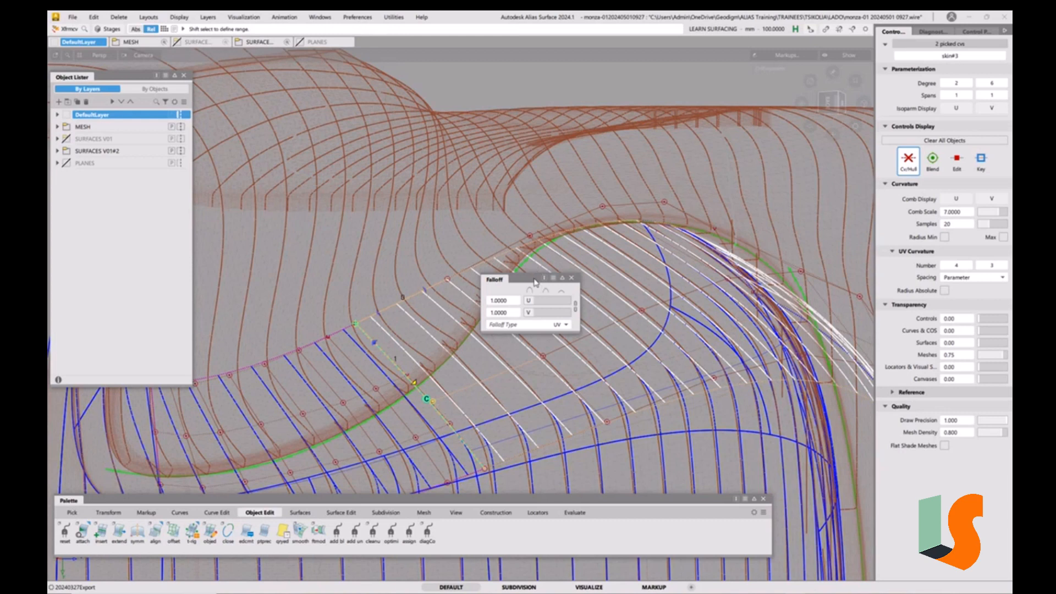
{"action": "left_click_drag", "start_coordinate": [535, 282], "coordinate": [395, 161]}
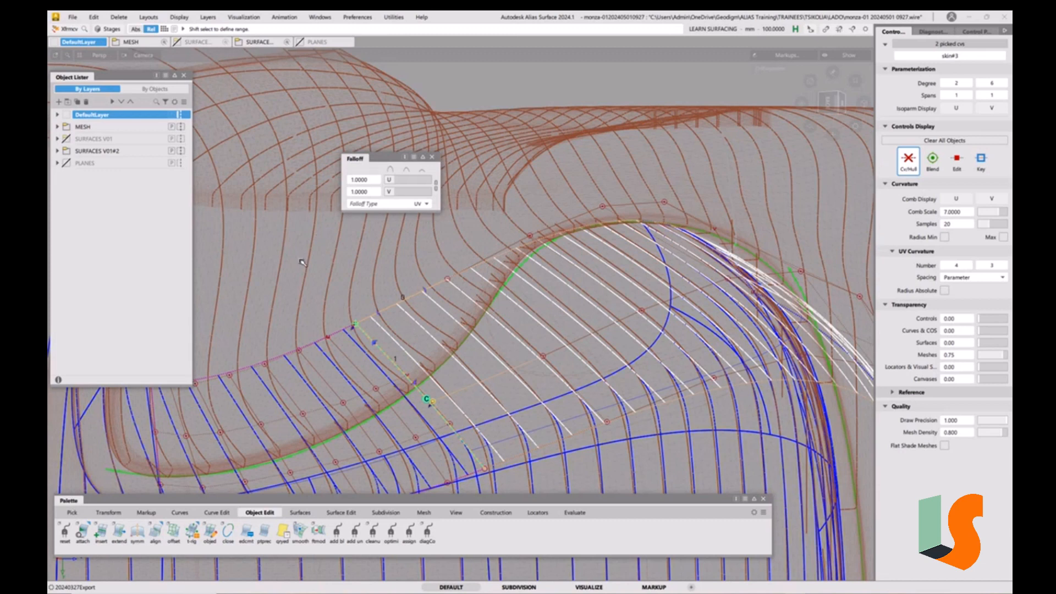
{"action": "left_click_drag", "start_coordinate": [301, 261], "coordinate": [306, 261]}
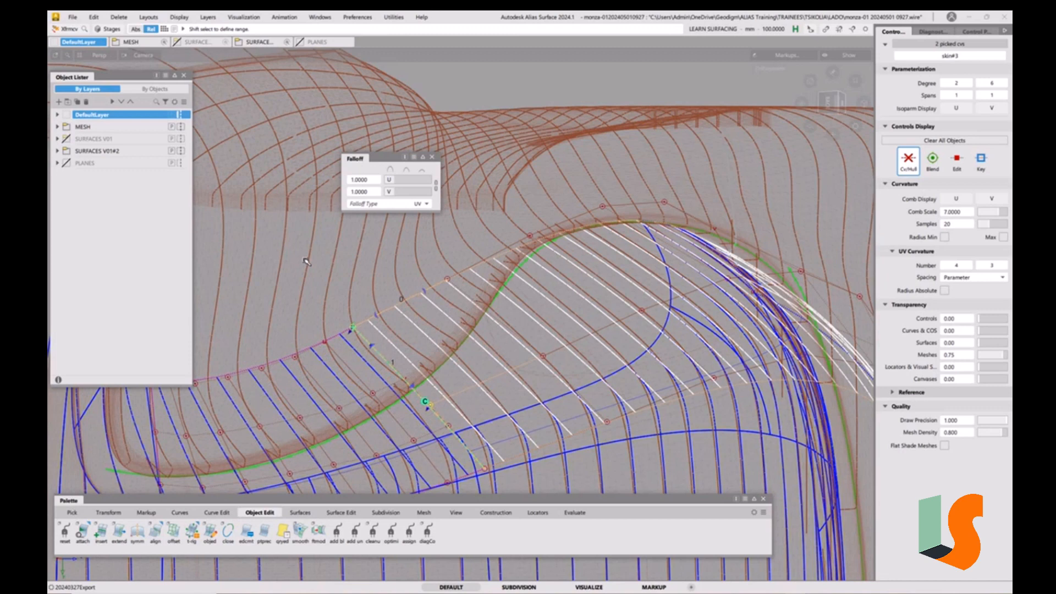
{"action": "left_click_drag", "start_coordinate": [305, 261], "coordinate": [306, 261]}
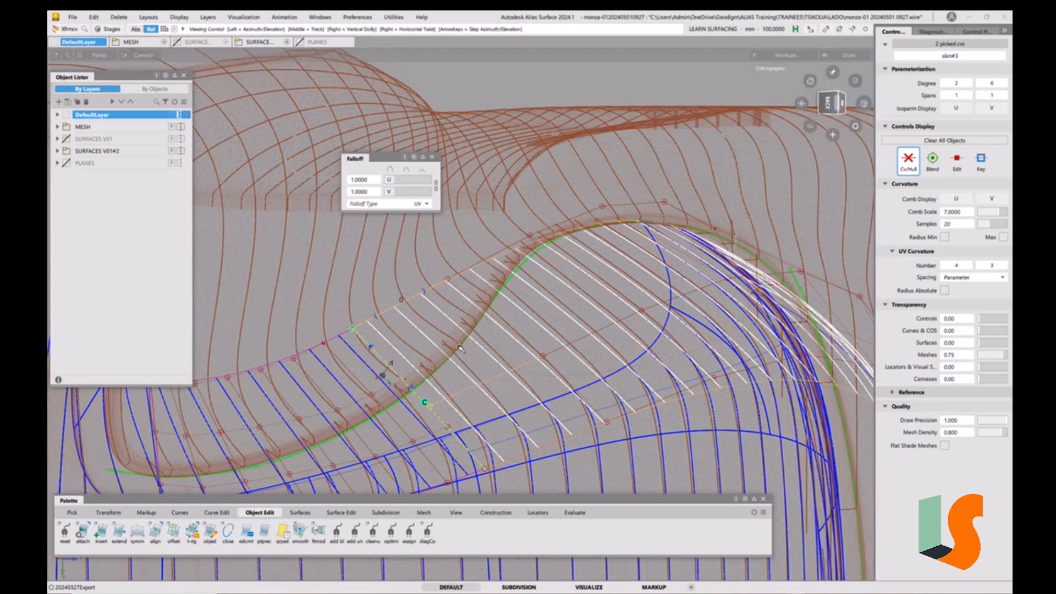
{"action": "left_click_drag", "start_coordinate": [479, 340], "coordinate": [556, 328], "text": "alt+shift"}
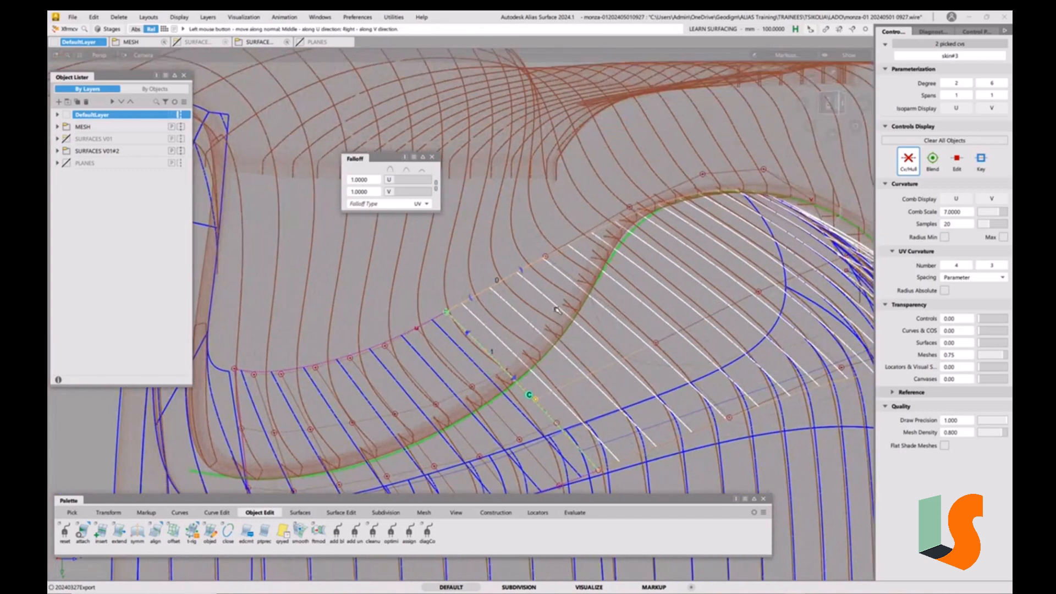
{"action": "left_click_drag", "start_coordinate": [564, 389], "coordinate": [563, 344], "text": "ctrl+shift"}
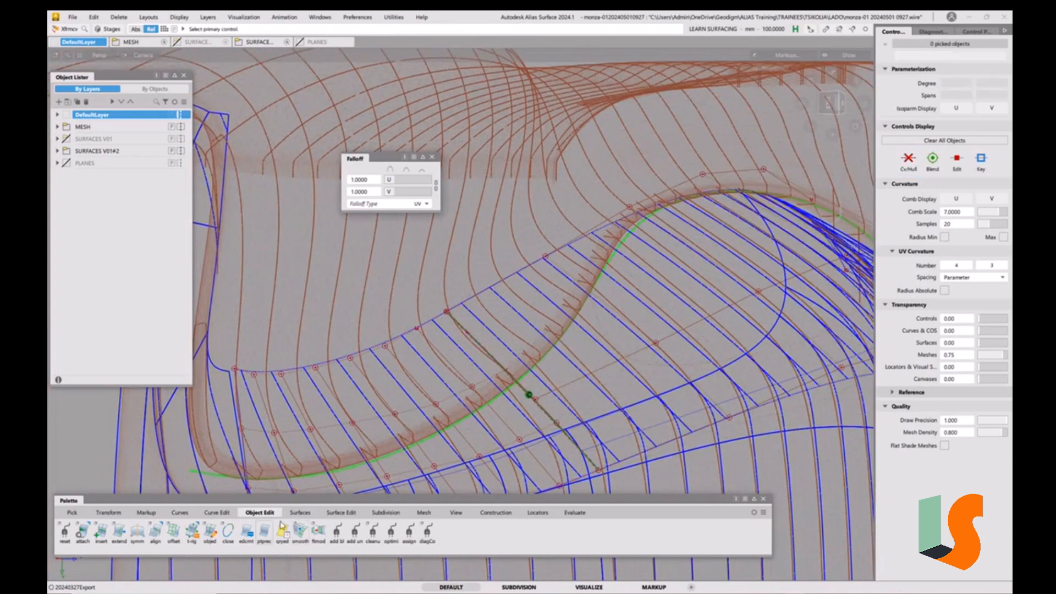
Step: Offset the aligned surface by 18 mm in Original mode with Create History enabled
{"action": "left_click", "coordinate": [299, 514]}
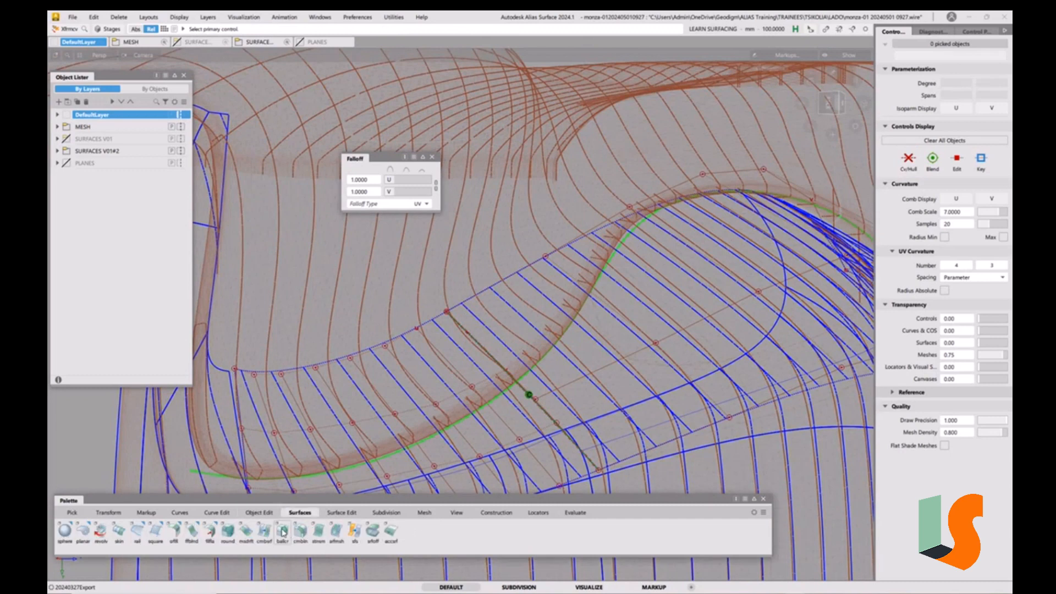
{"action": "double_click", "coordinate": [374, 531]}
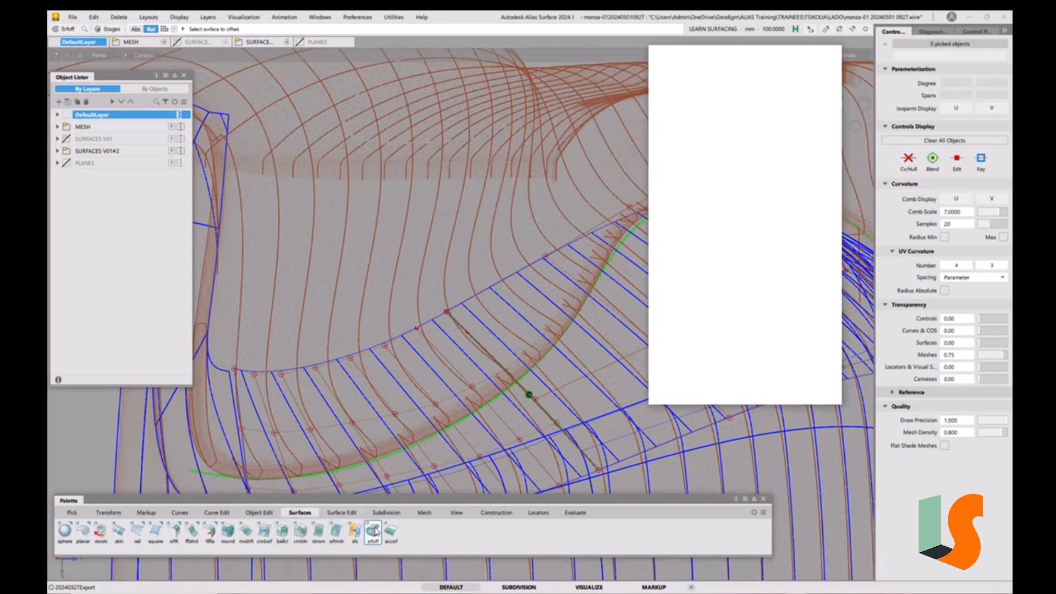
{"action": "left_click", "coordinate": [406, 335]}
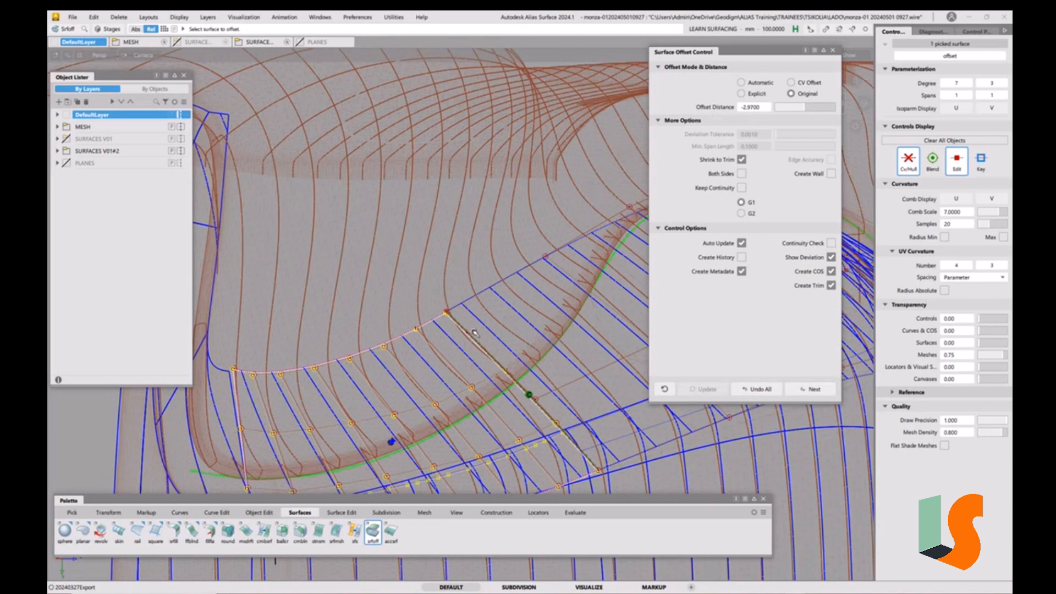
{"action": "left_click_drag", "start_coordinate": [474, 334], "coordinate": [704, 149], "text": "alt+shift"}
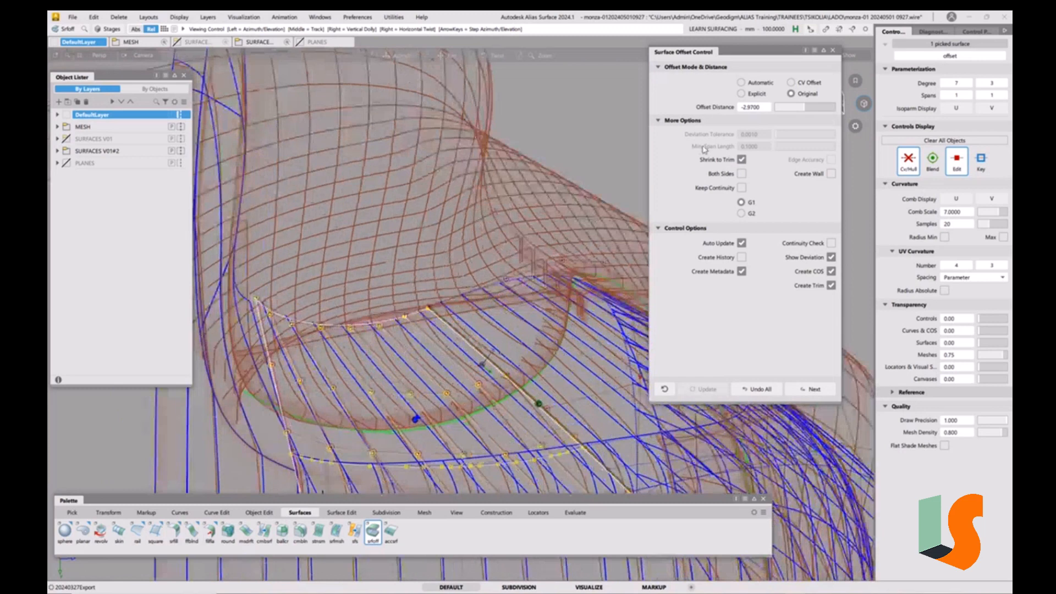
{"action": "left_click", "coordinate": [749, 110]}
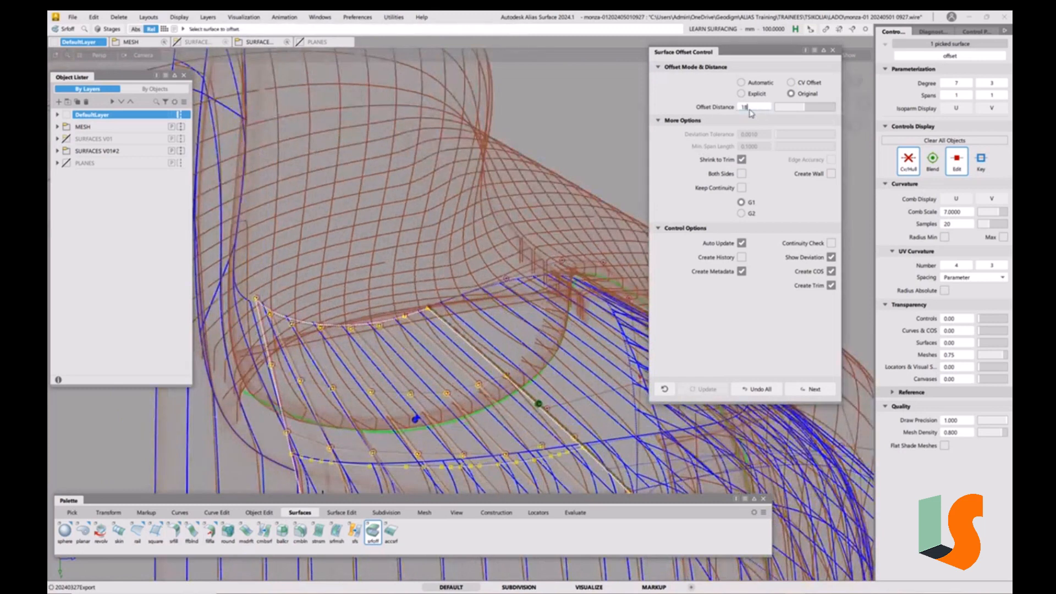
{"action": "type", "text": "18"}
{"action": "key", "text": "Return"}
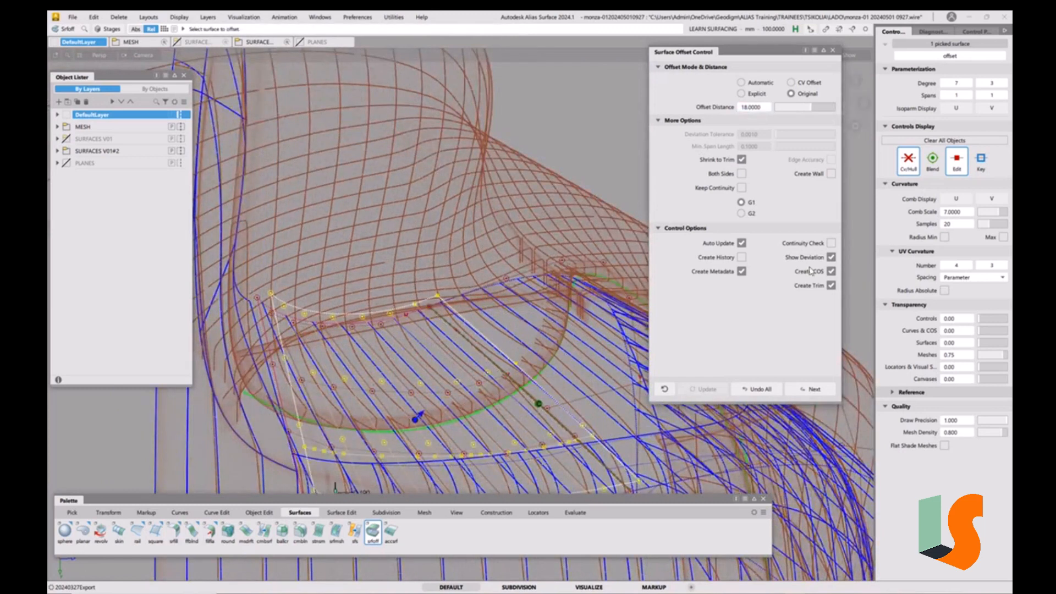
{"action": "left_click", "coordinate": [742, 257]}
{"action": "left_click_drag", "start_coordinate": [514, 331], "coordinate": [607, 187], "text": "alt+shift"}
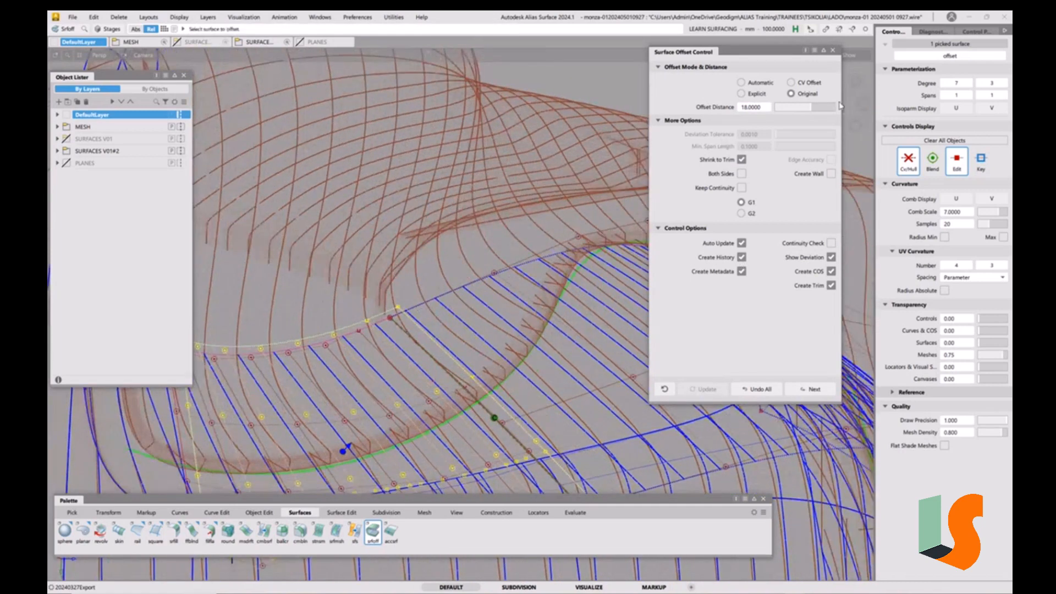
{"action": "left_click", "coordinate": [832, 51]}
Step: Display X axis aligned cross sections on the offset surface
{"action": "left_click", "coordinate": [311, 18]}
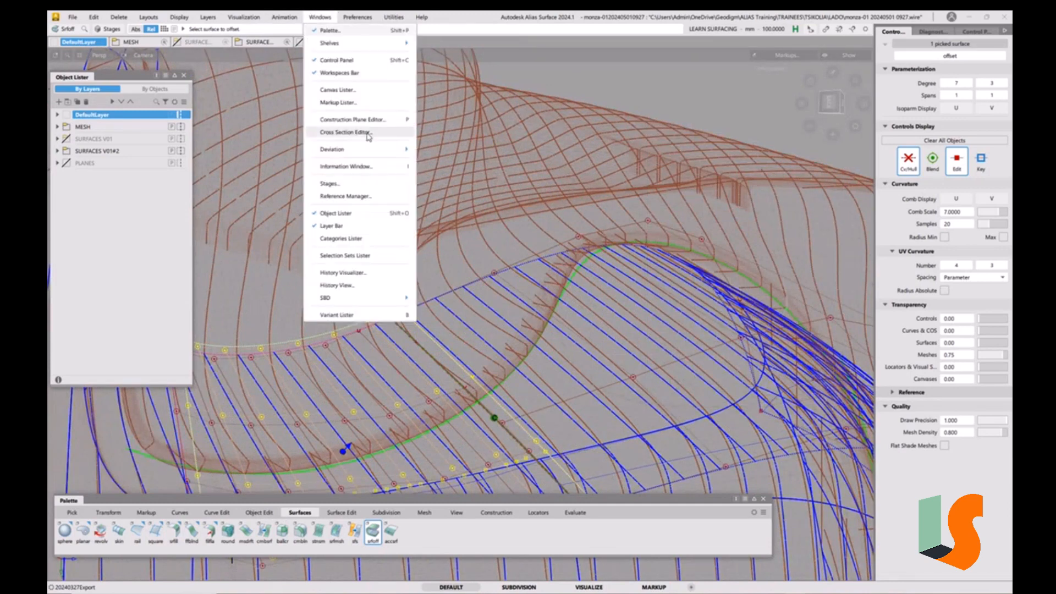
{"action": "left_click", "coordinate": [344, 132]}
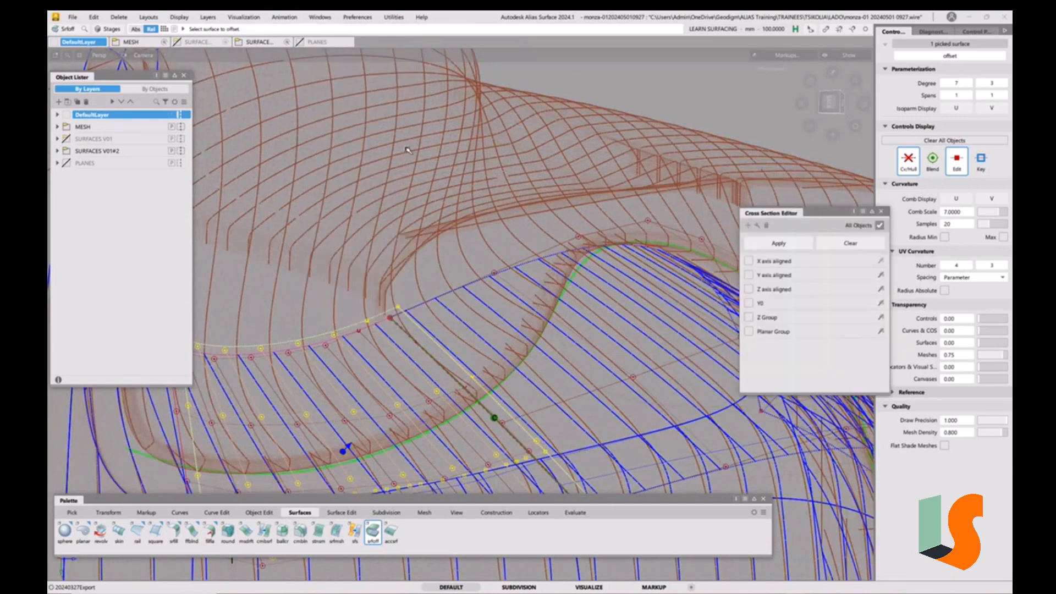
{"action": "left_click", "coordinate": [748, 261]}
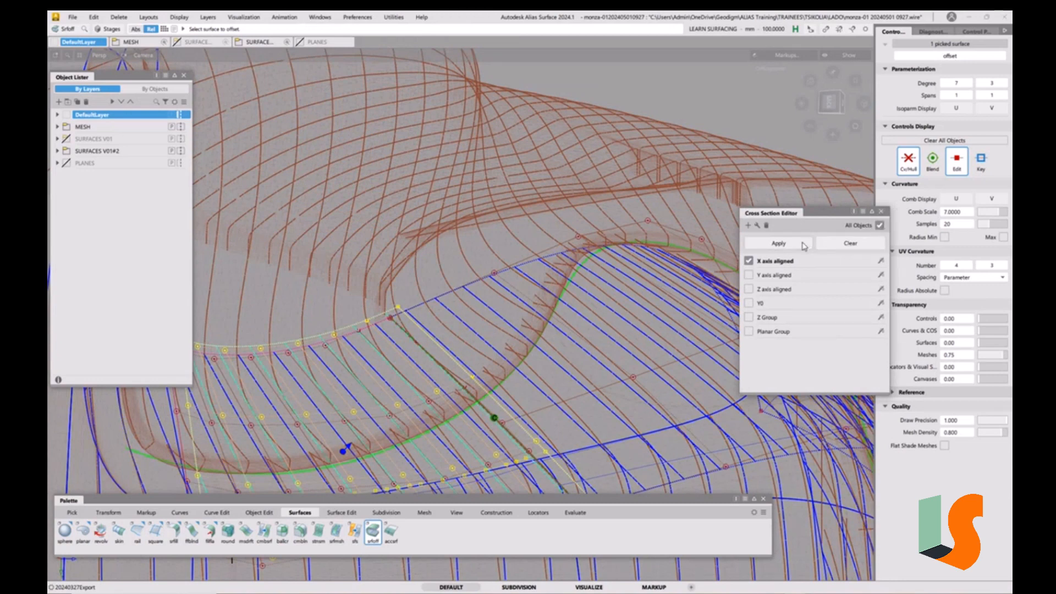
{"action": "left_click_drag", "start_coordinate": [668, 275], "coordinate": [701, 273], "text": "alt+shift"}
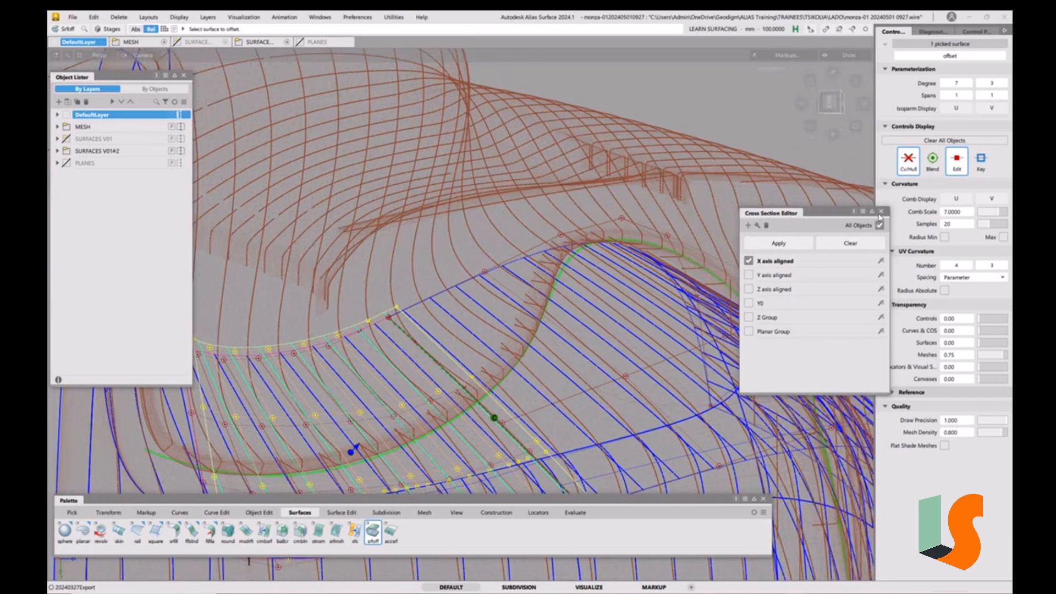
{"action": "left_click", "coordinate": [880, 212]}
Step: Deselect the offset surface and compare its cross sections with the mesh sections along the rounded edge
{"action": "left_click", "coordinate": [486, 356]}
{"action": "right_click_drag", "start_coordinate": [456, 357], "coordinate": [488, 342], "text": "alt+shift"}
{"action": "left_click_drag", "start_coordinate": [488, 342], "coordinate": [602, 310], "text": "alt+shift"}
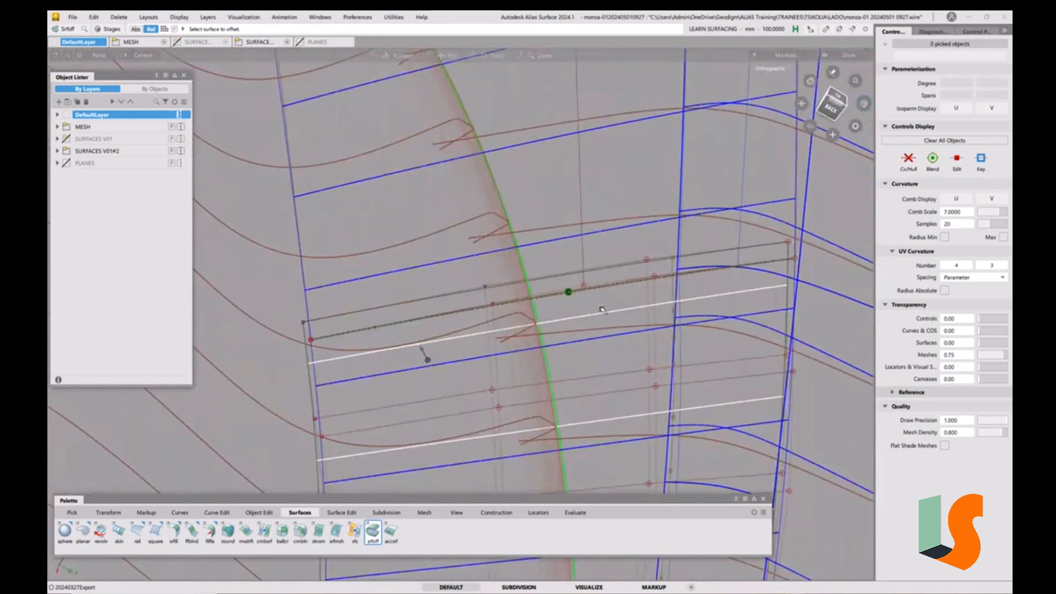
{"action": "right_click_drag", "start_coordinate": [602, 310], "coordinate": [619, 264], "text": "alt+shift"}
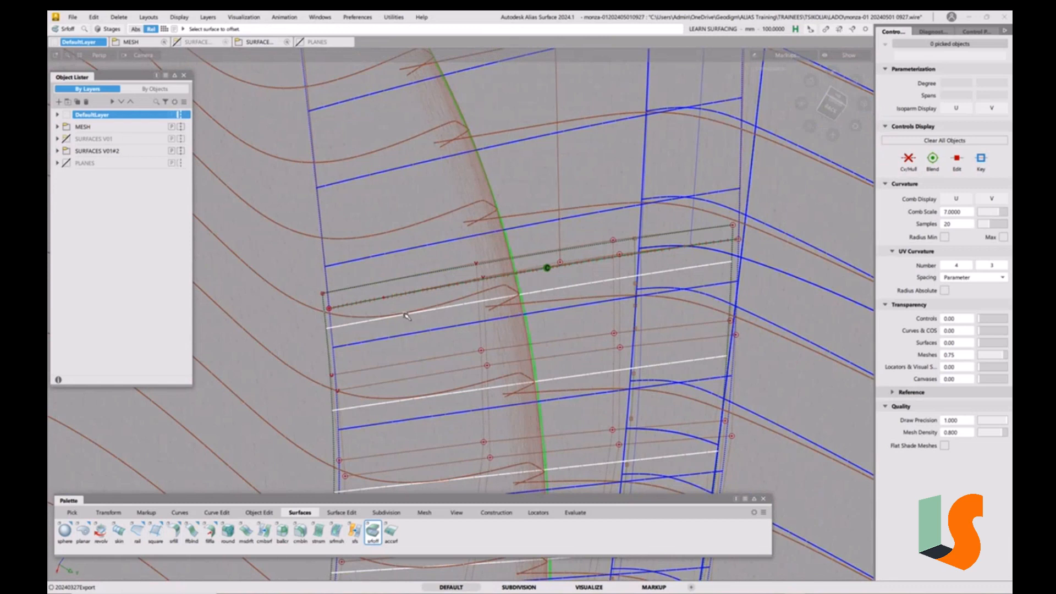
{"action": "left_click_drag", "start_coordinate": [409, 315], "coordinate": [469, 317], "text": "alt+shift"}
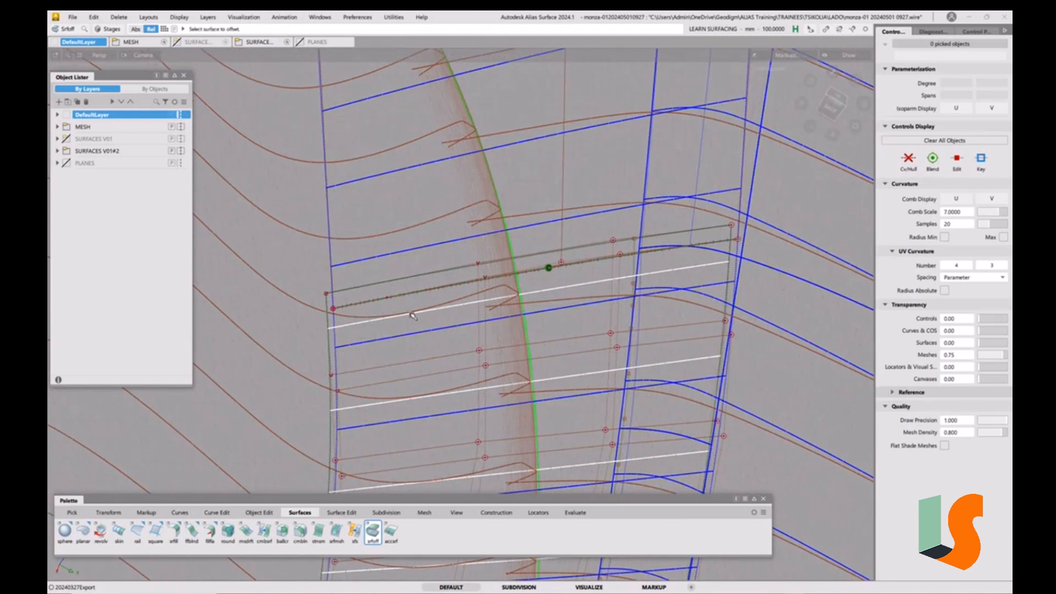
{"action": "left_click_drag", "start_coordinate": [445, 313], "coordinate": [488, 276], "text": "alt+shift"}
{"action": "right_click_drag", "start_coordinate": [489, 276], "coordinate": [533, 301], "text": "alt+shift"}
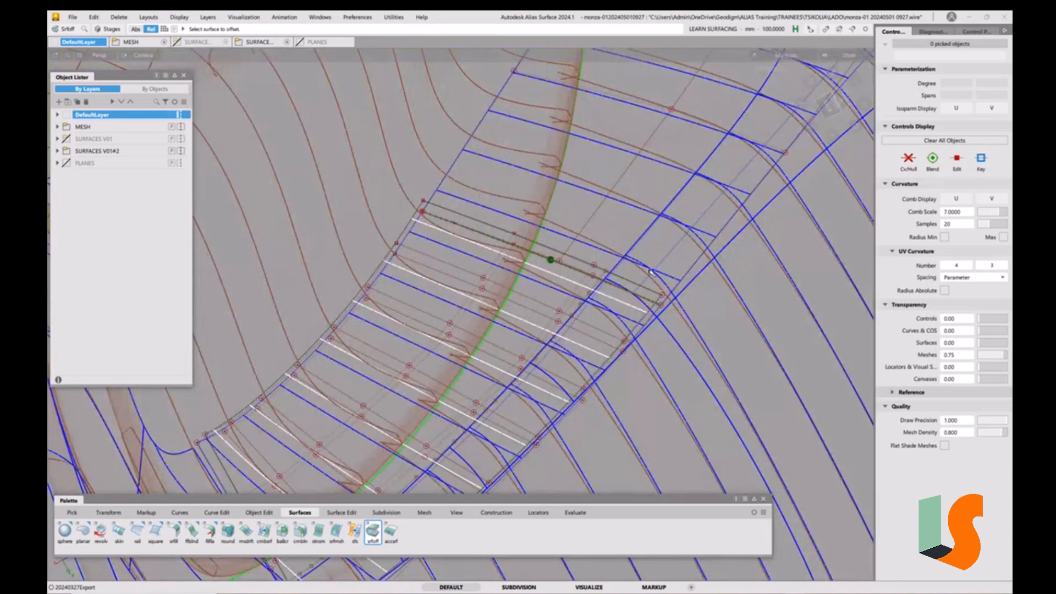
Step: Examine the offset surface and the mesh's rounded edge from several angles, both in wireframe and with the mesh shaded
{"action": "mouse_move", "coordinate": [556, 264]}
{"action": "left_mouse_down", "text": "alt+shift"}
{"action": "mouse_move", "coordinate": [604, 325]}
{"action": "mouse_move", "coordinate": [479, 330]}
{"action": "mouse_move", "coordinate": [575, 274]}
{"action": "mouse_move", "coordinate": [666, 189]}
{"action": "left_mouse_up", "text": "alt+shift"}
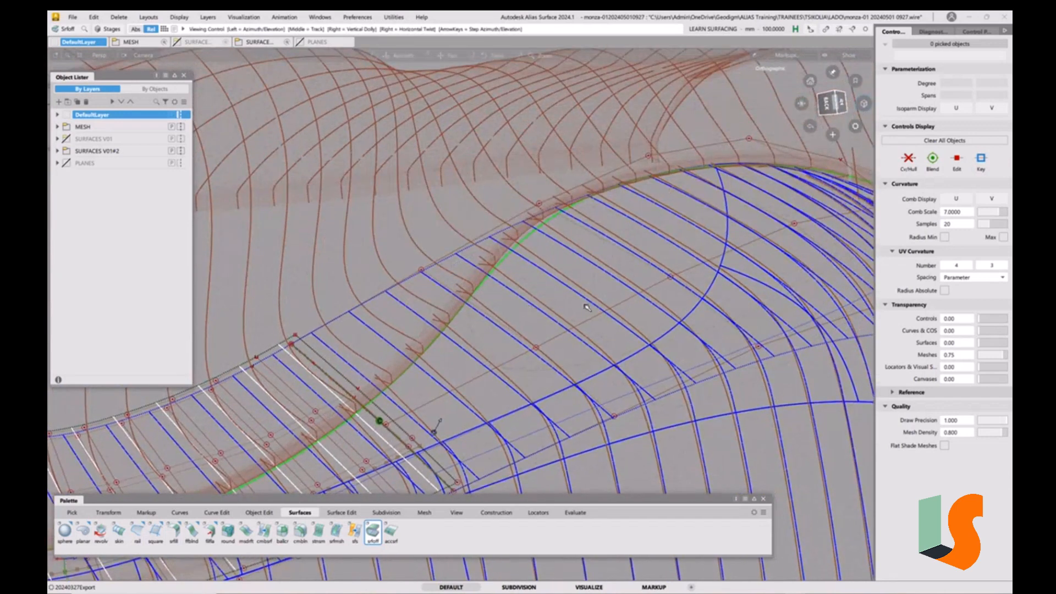
{"action": "left_click_drag", "start_coordinate": [587, 307], "coordinate": [711, 295], "text": "alt+shift"}
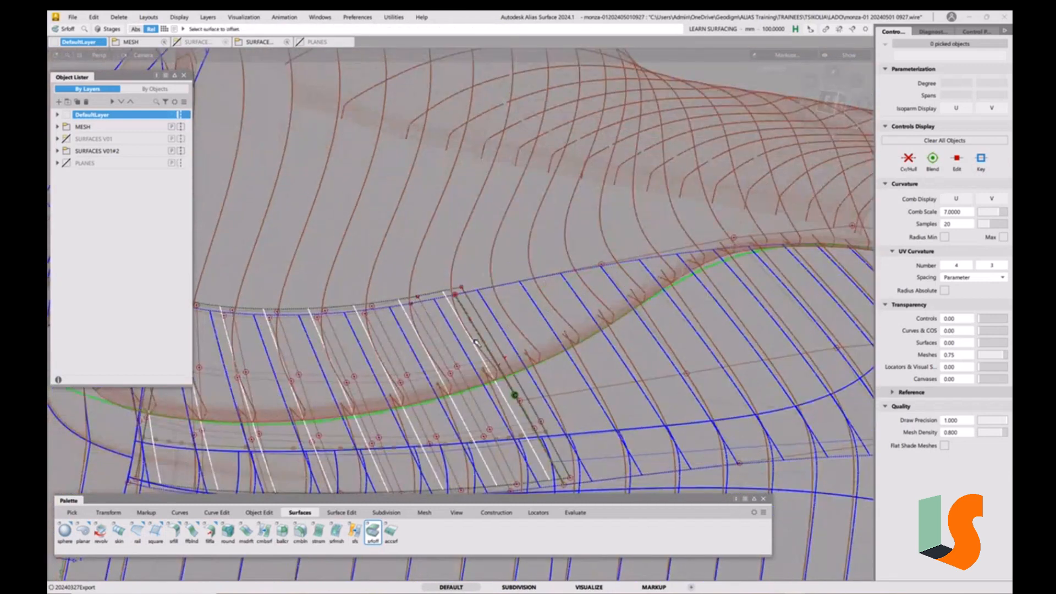
{"action": "left_click_drag", "start_coordinate": [476, 342], "coordinate": [514, 357], "text": "alt+shift"}
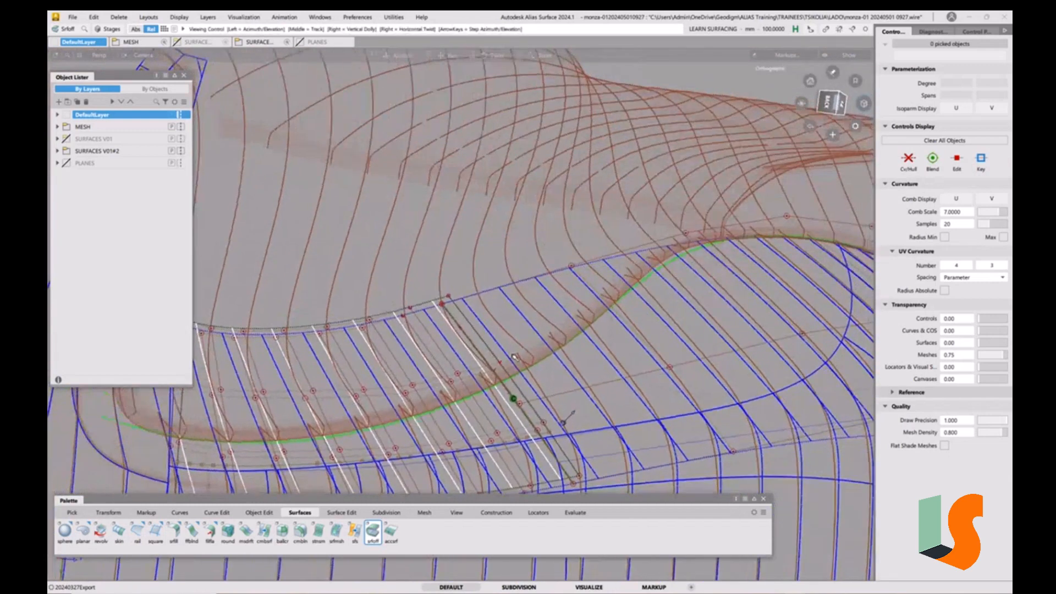
{"action": "middle_click_drag", "start_coordinate": [514, 358], "coordinate": [506, 361], "text": "alt+shift"}
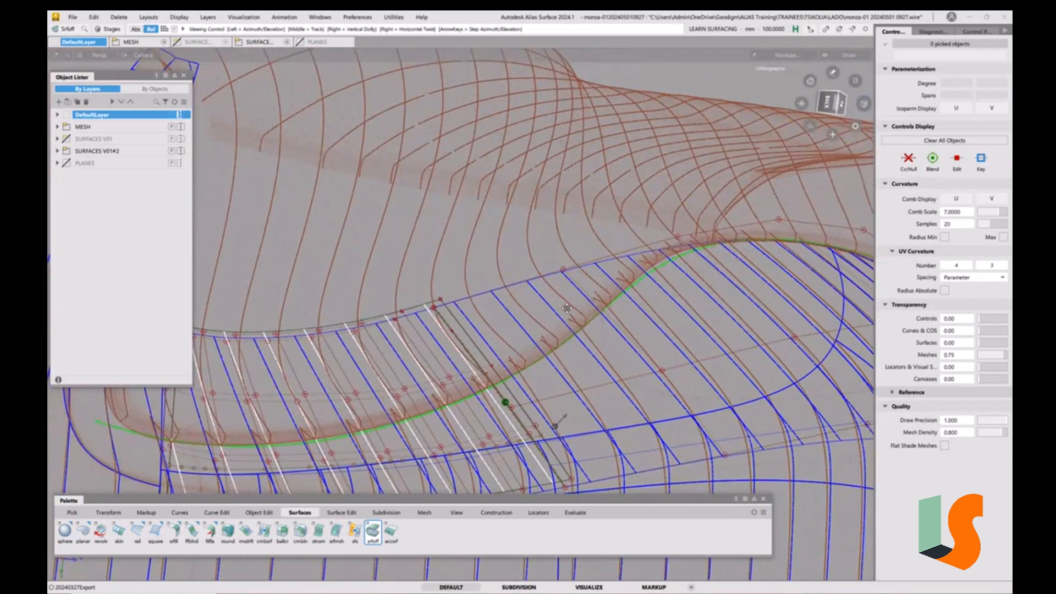
{"action": "left_click_drag", "start_coordinate": [548, 316], "coordinate": [528, 348], "text": "alt+shift"}
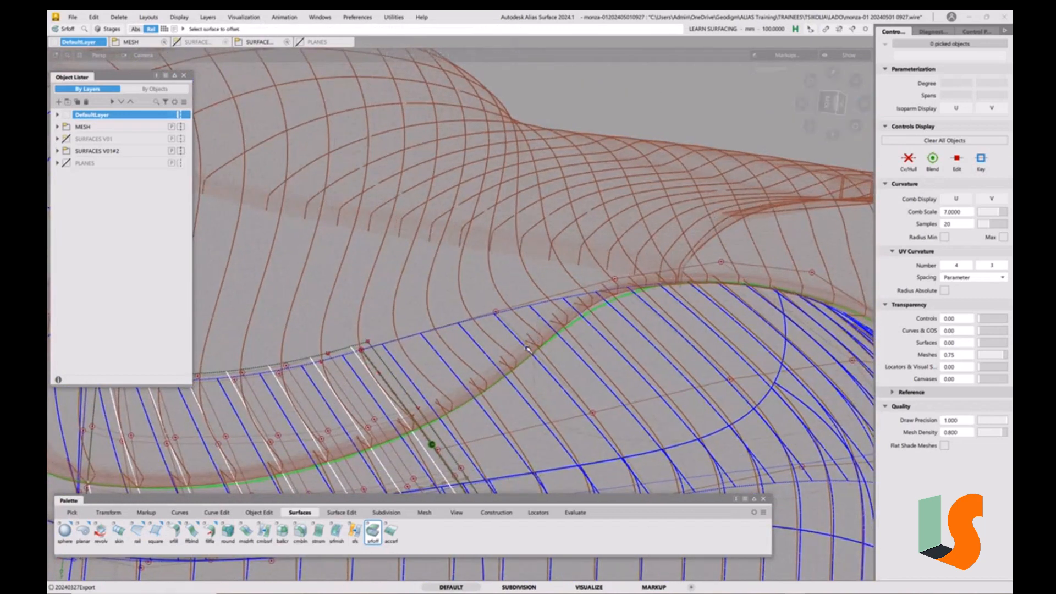
{"action": "right_click_drag", "start_coordinate": [416, 373], "coordinate": [433, 361], "text": "alt+shift"}
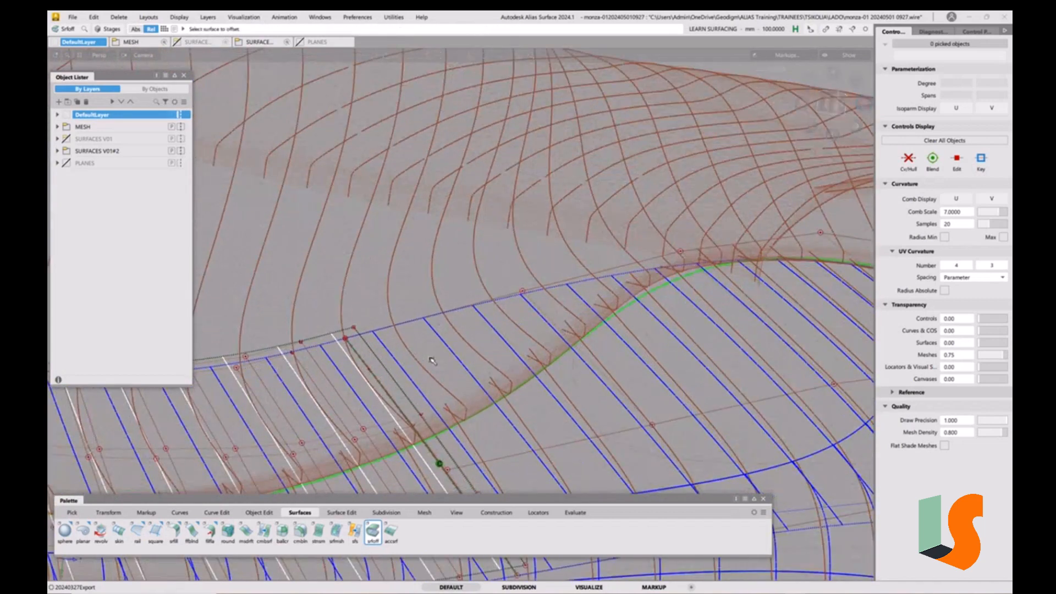
{"action": "left_click", "coordinate": [433, 360]}
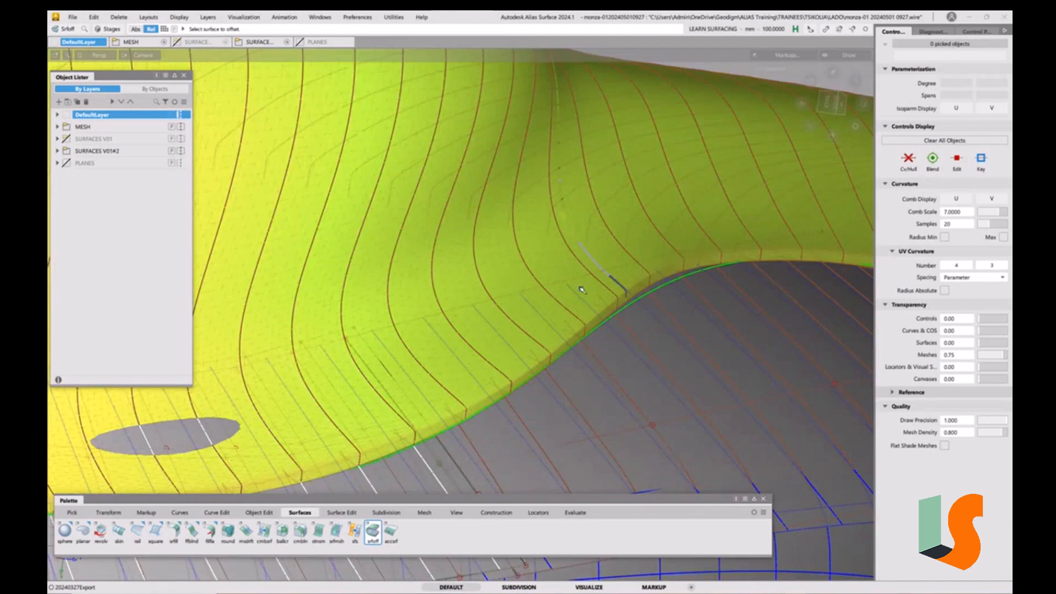
{"action": "key", "text": "shift+alt"}
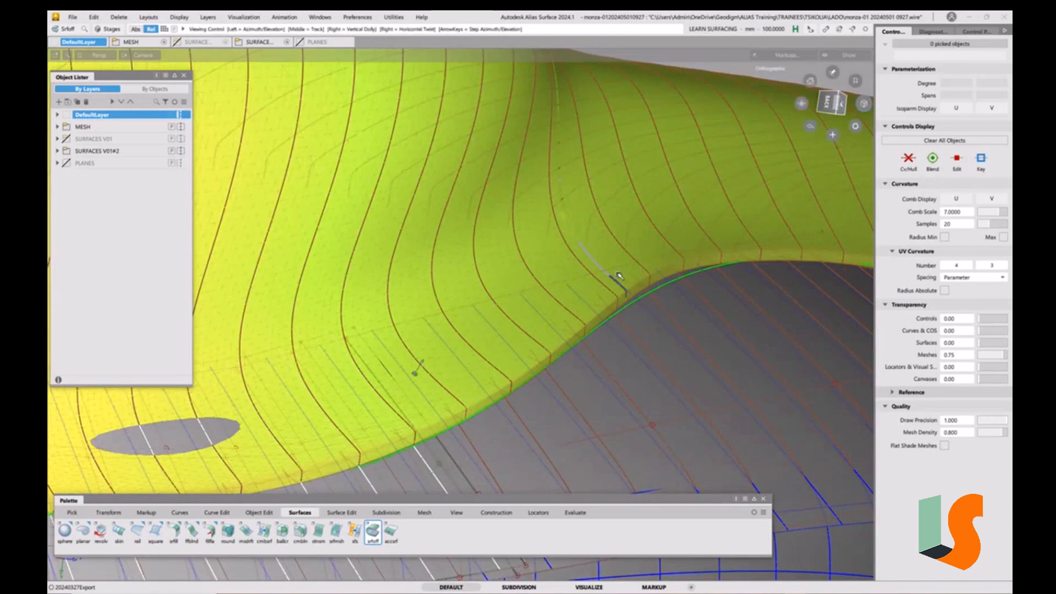
{"action": "right_click_drag", "start_coordinate": [619, 276], "coordinate": [616, 326], "text": "alt+shift"}
{"action": "left_click_drag", "start_coordinate": [616, 328], "coordinate": [597, 305], "text": "alt+shift"}
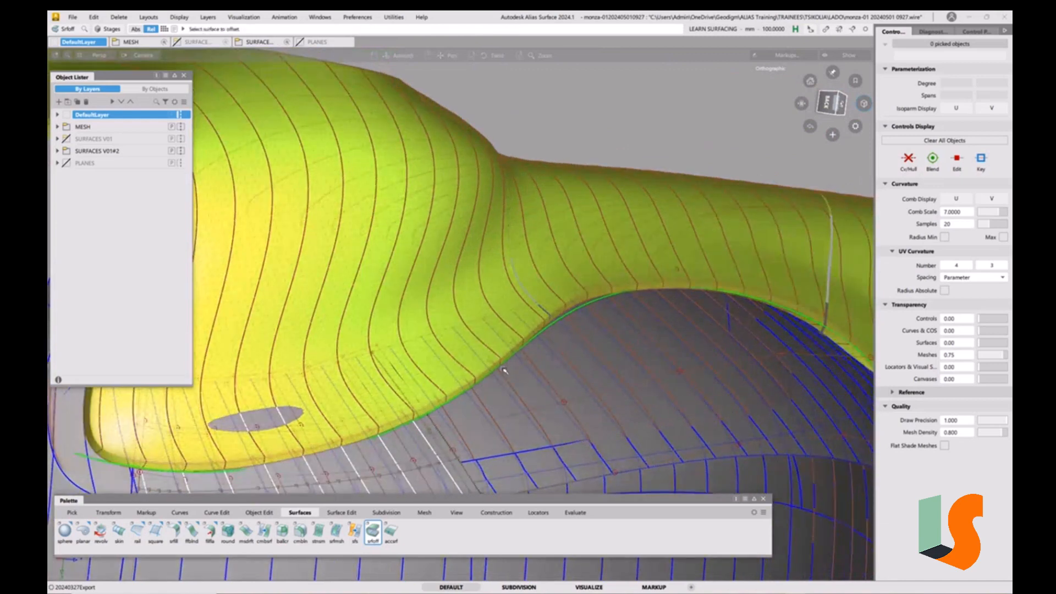
{"action": "middle_click_drag", "start_coordinate": [431, 376], "coordinate": [587, 355], "text": "alt+shift"}
{"action": "key", "text": "grave"}
{"action": "key", "text": "shift+alt"}
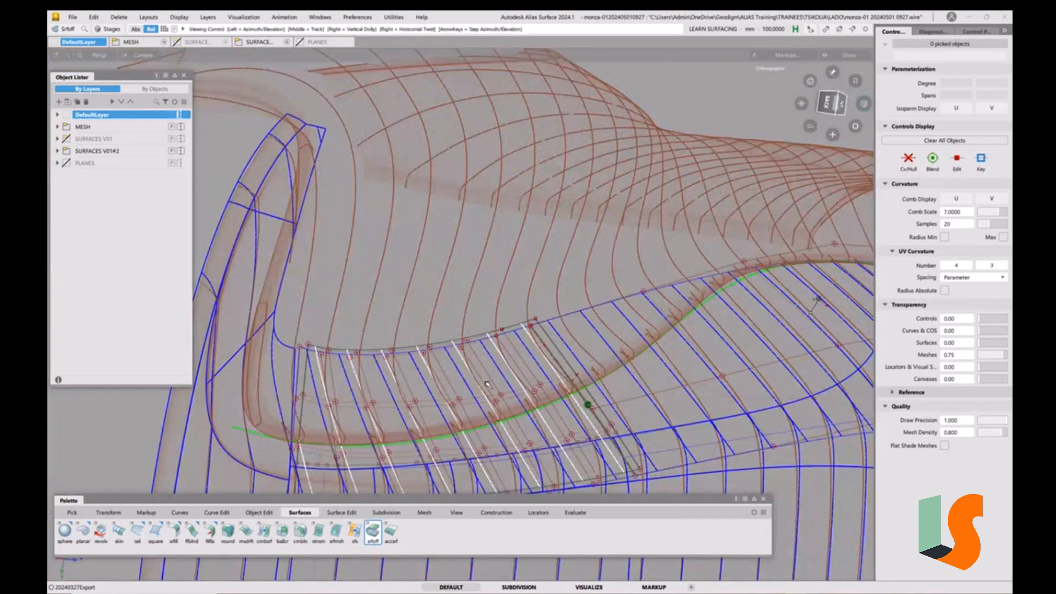
{"action": "left_click_drag", "start_coordinate": [487, 384], "coordinate": [543, 370], "text": "alt+shift"}
{"action": "left_click_drag", "start_coordinate": [626, 362], "coordinate": [561, 334], "text": "alt+shift"}
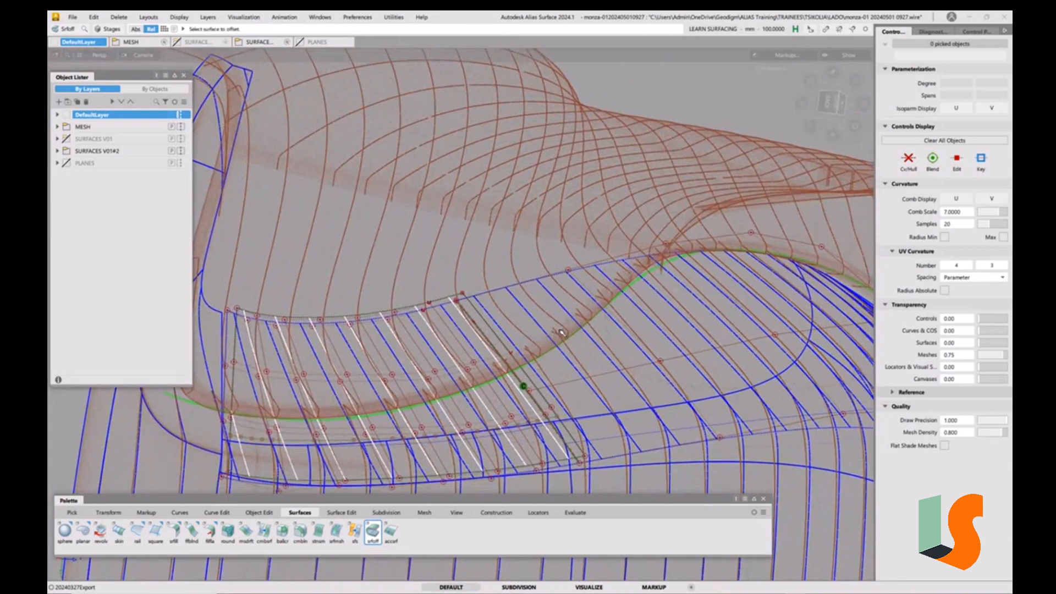
Step: Delete the 18 mm offset surface
{"action": "left_click_drag", "start_coordinate": [478, 365], "coordinate": [448, 377], "text": "ctrl+shift"}
{"action": "left_click", "coordinate": [438, 300]}
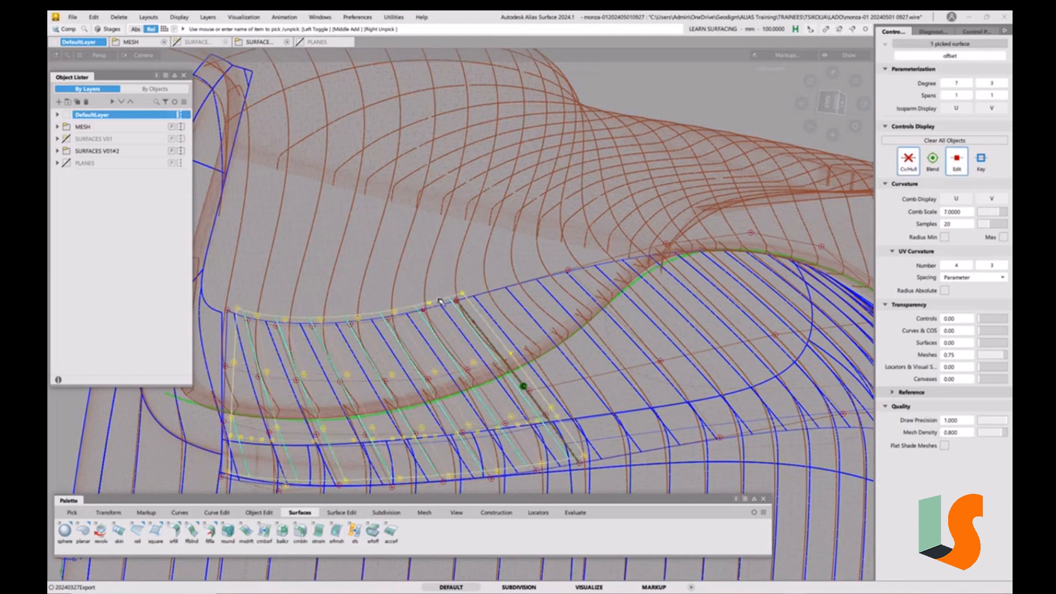
{"action": "key", "text": "Delete"}
{"action": "left_click", "coordinate": [490, 350]}
Step: Inspect the remaining surfaces against the rounded edge, switching the mesh between shaded and wireframe display
{"action": "key", "text": "5"}
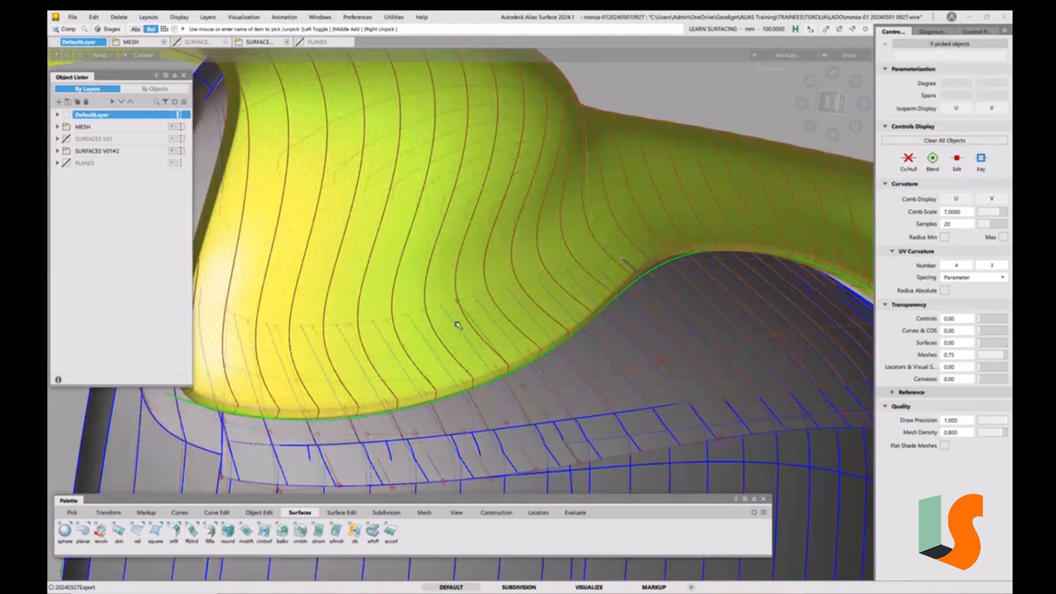
{"action": "key", "text": "5"}
{"action": "mouse_move", "coordinate": [457, 325]}
{"action": "left_mouse_down", "text": "alt+shift"}
{"action": "mouse_move", "coordinate": [466, 341]}
{"action": "mouse_move", "coordinate": [497, 348]}
{"action": "mouse_move", "coordinate": [444, 353]}
{"action": "mouse_move", "coordinate": [499, 336]}
{"action": "mouse_move", "coordinate": [559, 205]}
{"action": "mouse_move", "coordinate": [523, 370]}
{"action": "mouse_move", "coordinate": [537, 342]}
{"action": "left_mouse_up", "text": "alt+shift"}
{"action": "key", "text": "5"}
{"action": "key", "text": "5"}
{"action": "middle_click_drag", "start_coordinate": [470, 269], "coordinate": [490, 342], "text": "alt+shift"}
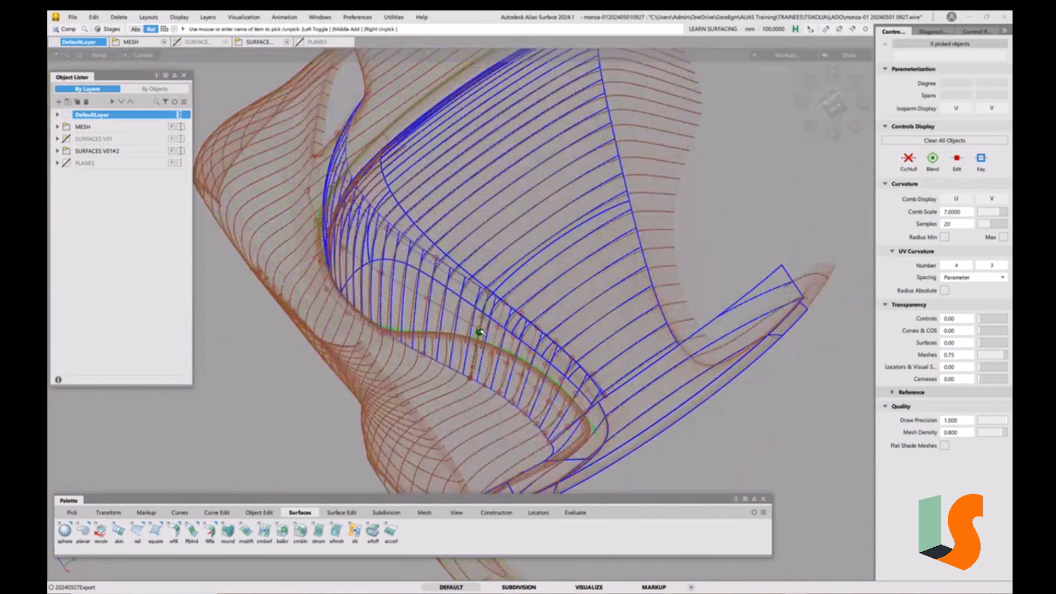
{"action": "right_click_drag", "start_coordinate": [474, 324], "coordinate": [422, 267], "text": "alt+shift"}
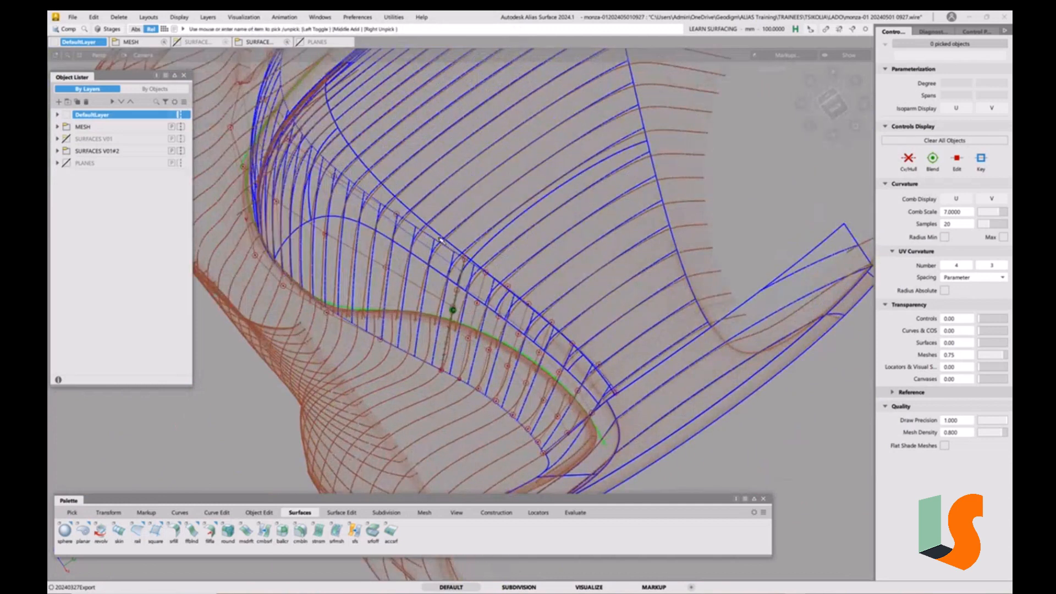
Step: Display the CVs and hulls of the corner surface at the end of the rounded edge, and deselect it
{"action": "key", "text": "shift+alt"}
{"action": "middle_click_drag", "start_coordinate": [556, 351], "coordinate": [497, 265], "text": "alt+shift"}
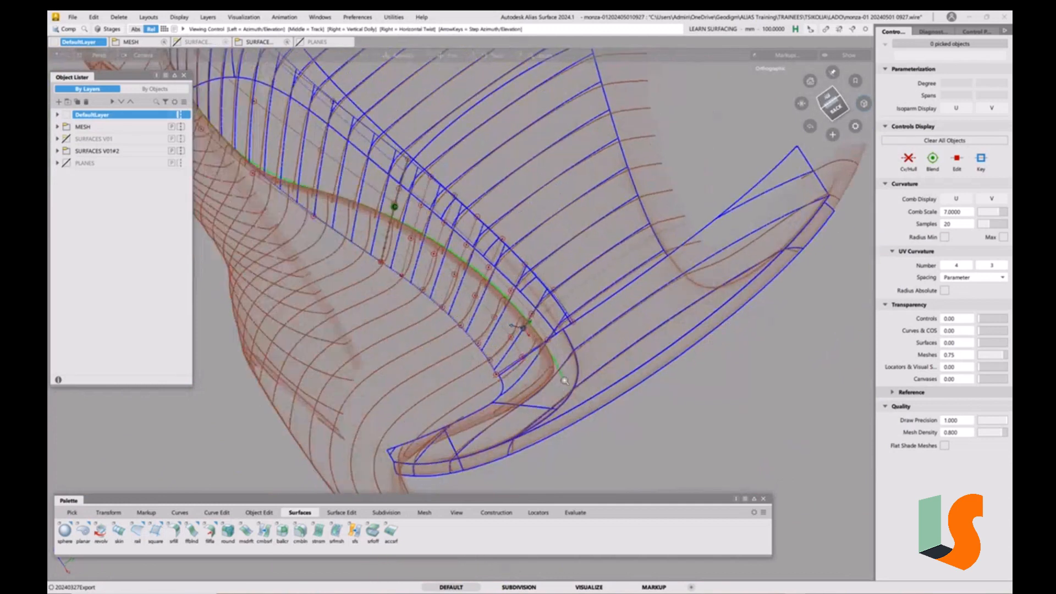
{"action": "right_click_drag", "start_coordinate": [497, 265], "coordinate": [468, 226], "text": "alt+shift"}
{"action": "left_click_drag", "start_coordinate": [456, 298], "coordinate": [550, 361], "text": "ctrl+shift"}
{"action": "left_click", "coordinate": [425, 329]}
{"action": "left_click", "coordinate": [907, 160]}
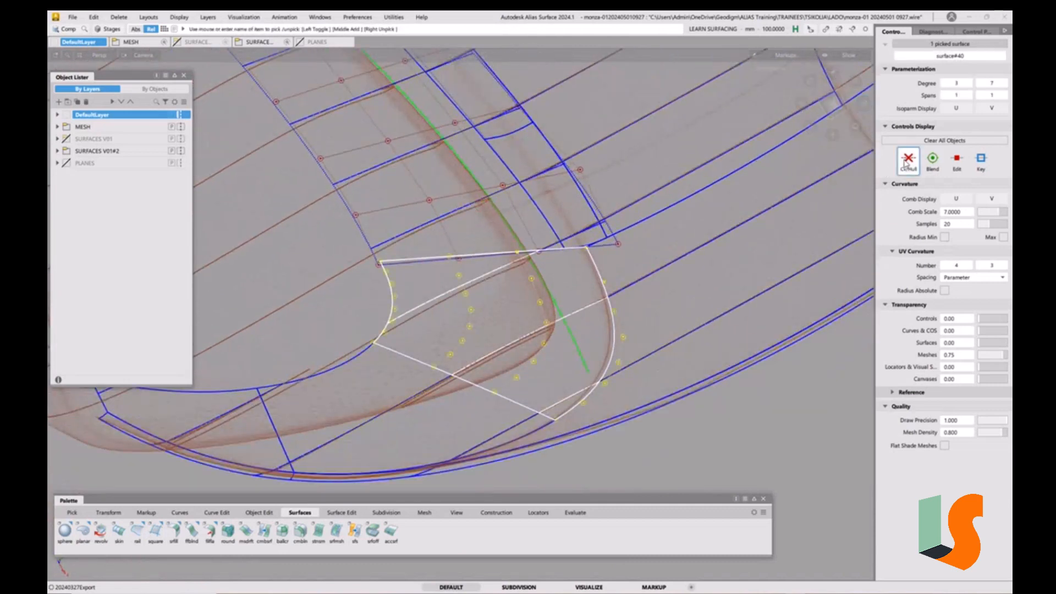
{"action": "left_click_drag", "start_coordinate": [632, 236], "coordinate": [653, 302], "text": "alt+shift"}
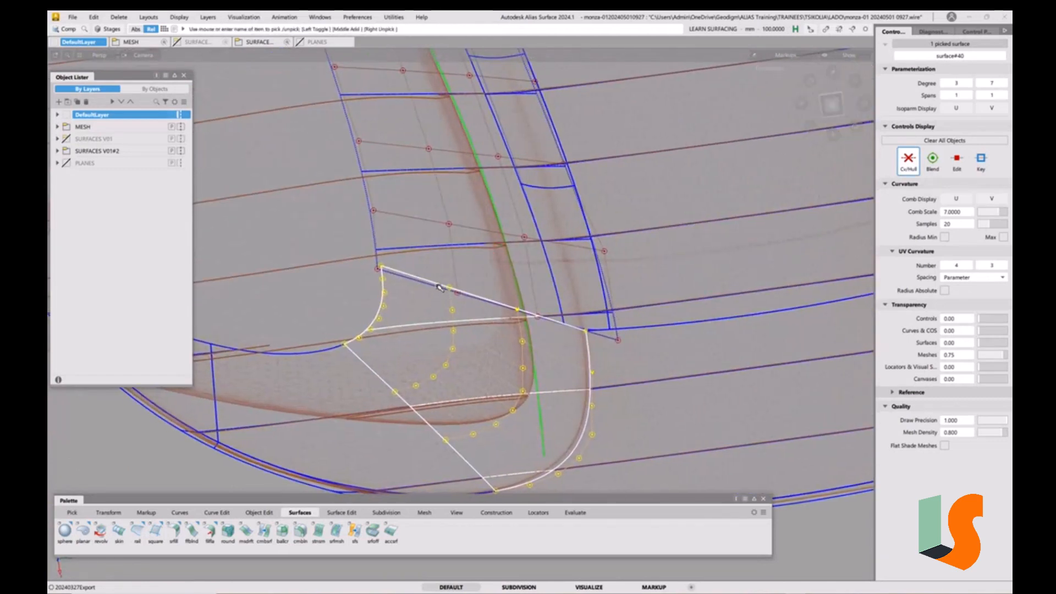
{"action": "left_click_drag", "start_coordinate": [432, 331], "coordinate": [424, 340], "text": "alt+shift"}
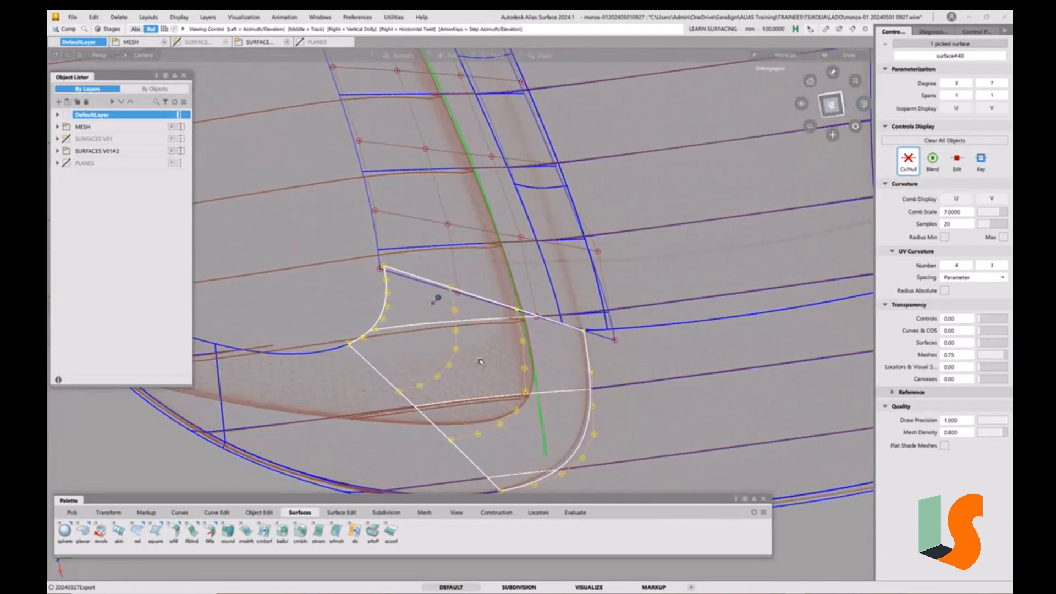
{"action": "left_click_drag", "start_coordinate": [479, 359], "coordinate": [485, 364], "text": "alt+shift"}
{"action": "middle_click_drag", "start_coordinate": [485, 364], "coordinate": [460, 332], "text": "alt+shift"}
{"action": "left_click", "coordinate": [548, 397]}
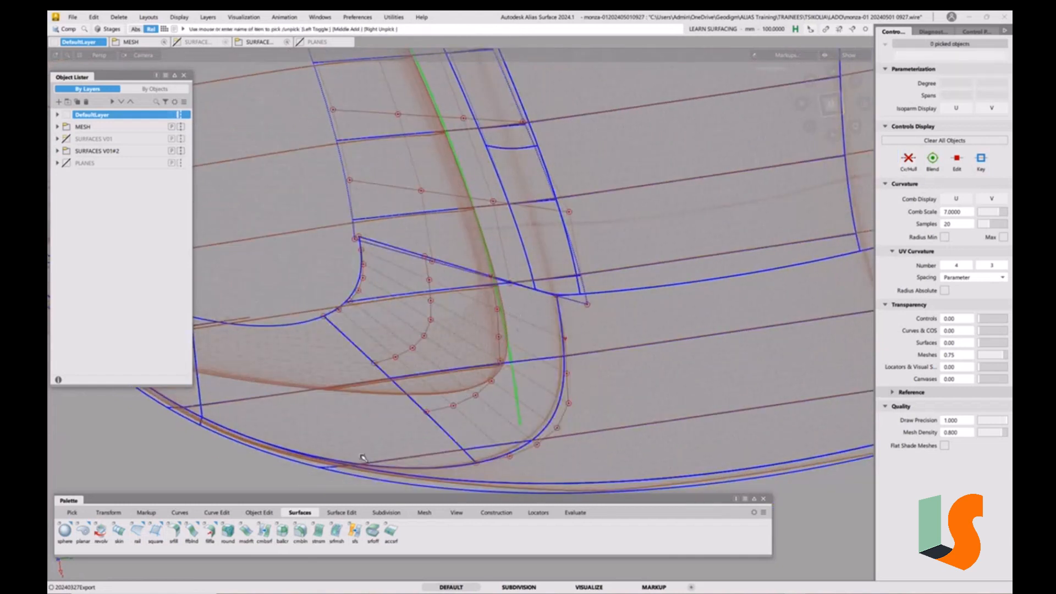
Step: Align the corner surface's edge to the adjoining aligned surface with G2 continuity, Edge alignment, Blending and Partial enabled
{"action": "left_click", "coordinate": [259, 512]}
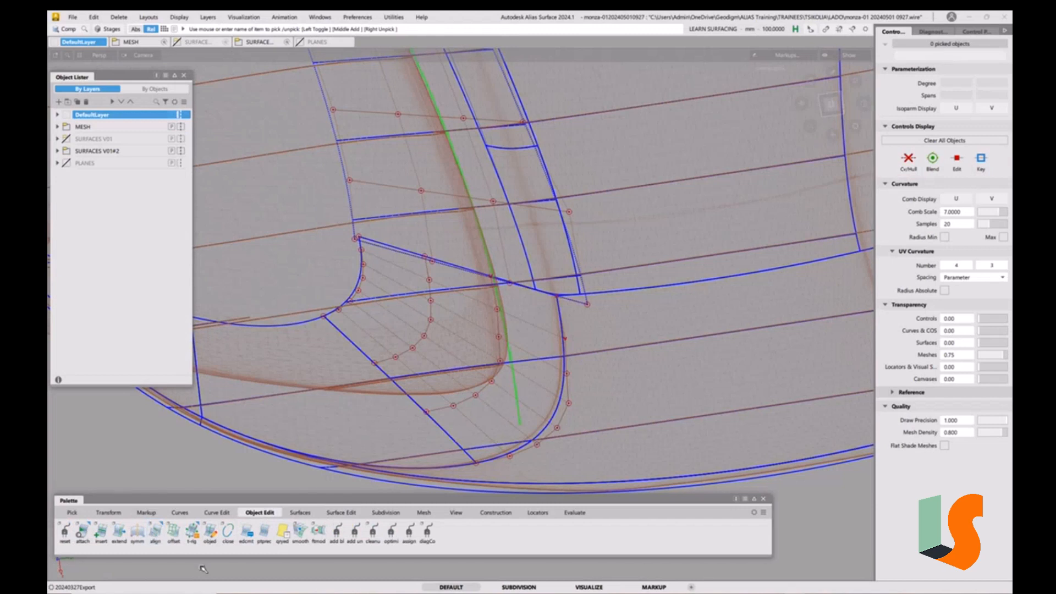
{"action": "double_click", "coordinate": [155, 532]}
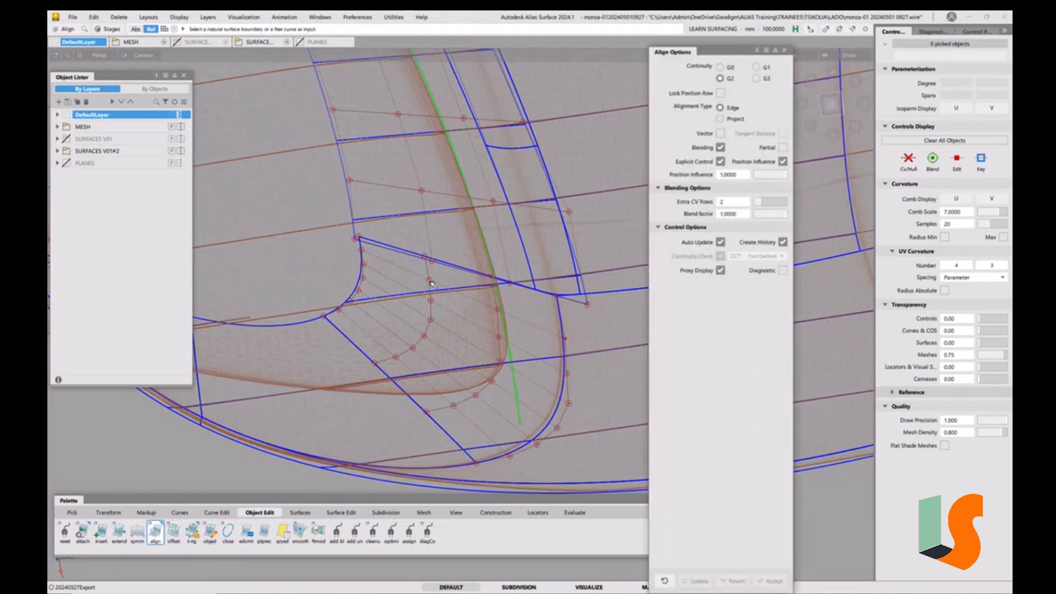
{"action": "left_click", "coordinate": [782, 147]}
{"action": "left_click", "coordinate": [376, 243]}
{"action": "left_click", "coordinate": [374, 248]}
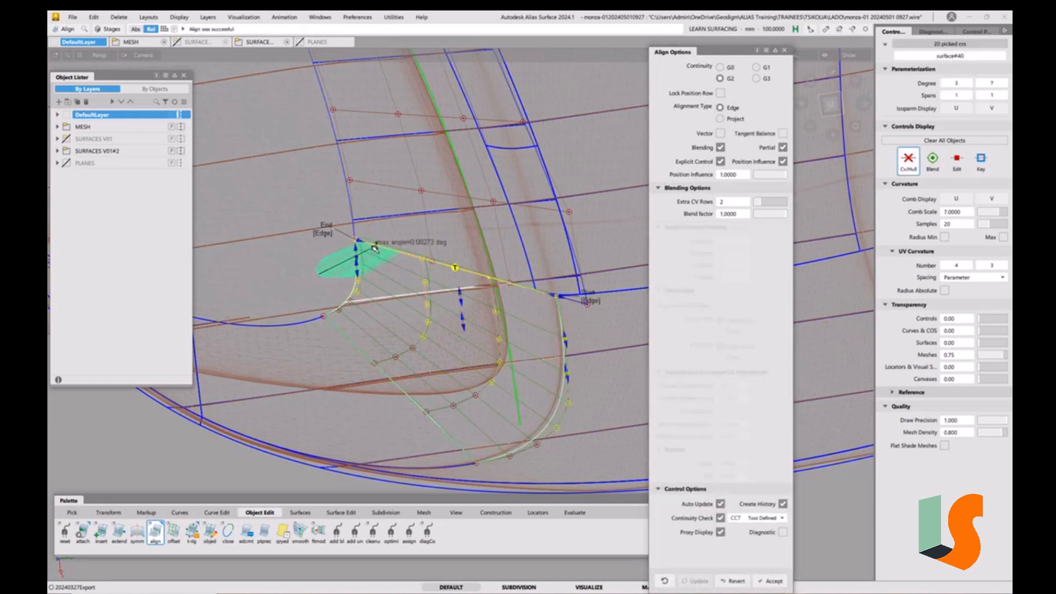
Step: Examine the aligned corner surface's CV layout and the angle deviation marked at its shared edge
{"action": "left_click_drag", "start_coordinate": [374, 250], "coordinate": [208, 304], "text": "alt+shift"}
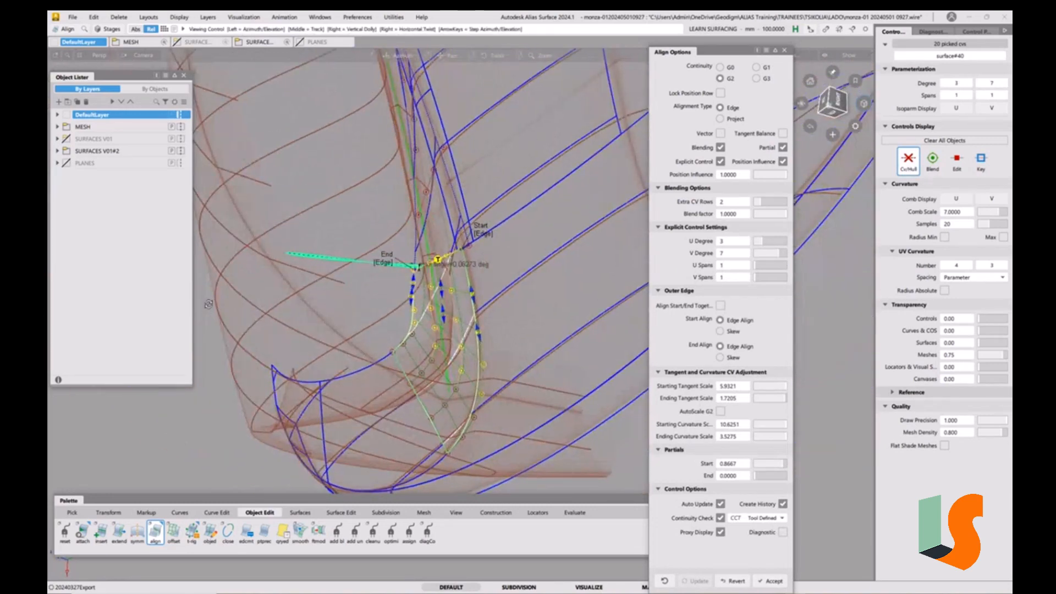
{"action": "right_click_drag", "start_coordinate": [449, 350], "coordinate": [443, 366], "text": "alt+shift"}
{"action": "mouse_move", "coordinate": [442, 366]}
{"action": "left_mouse_down", "text": "alt+shift"}
{"action": "mouse_move", "coordinate": [461, 363]}
{"action": "mouse_move", "coordinate": [437, 352]}
{"action": "mouse_move", "coordinate": [504, 358]}
{"action": "left_mouse_up", "text": "alt+shift"}
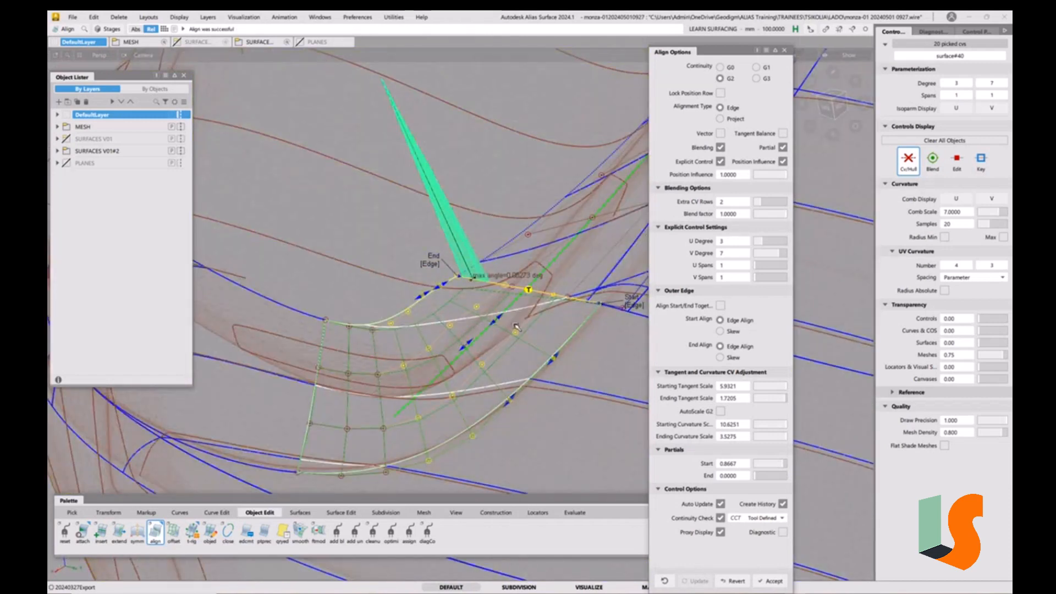
{"action": "mouse_move", "coordinate": [387, 391]}
{"action": "left_mouse_down", "text": "alt+shift"}
{"action": "mouse_move", "coordinate": [438, 350]}
{"action": "mouse_move", "coordinate": [442, 319]}
{"action": "mouse_move", "coordinate": [510, 317]}
{"action": "left_mouse_up", "text": "alt+shift"}
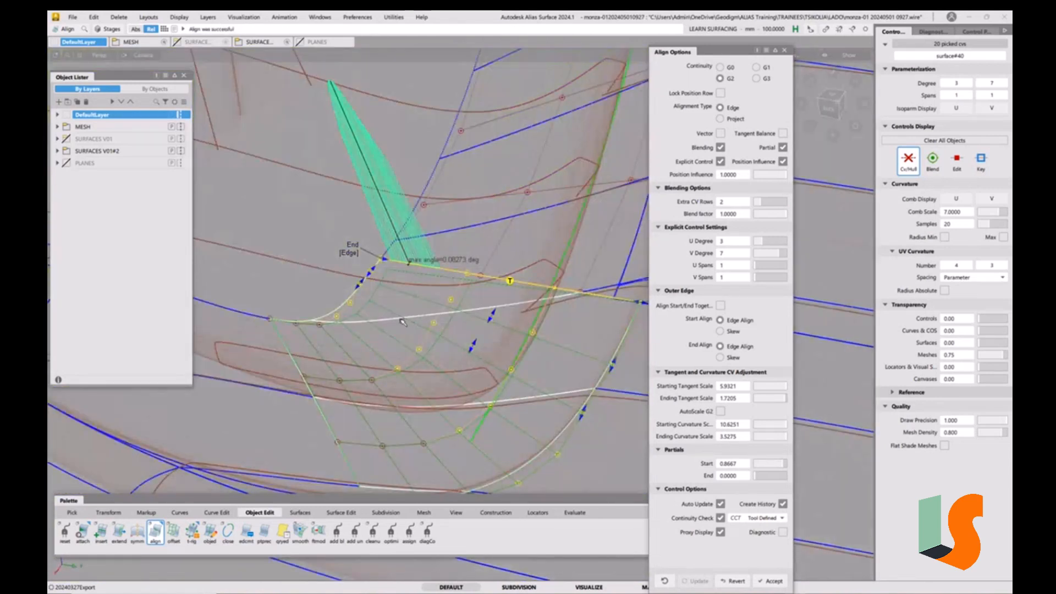
{"action": "left_click_drag", "start_coordinate": [402, 321], "coordinate": [317, 292], "text": "alt+shift"}
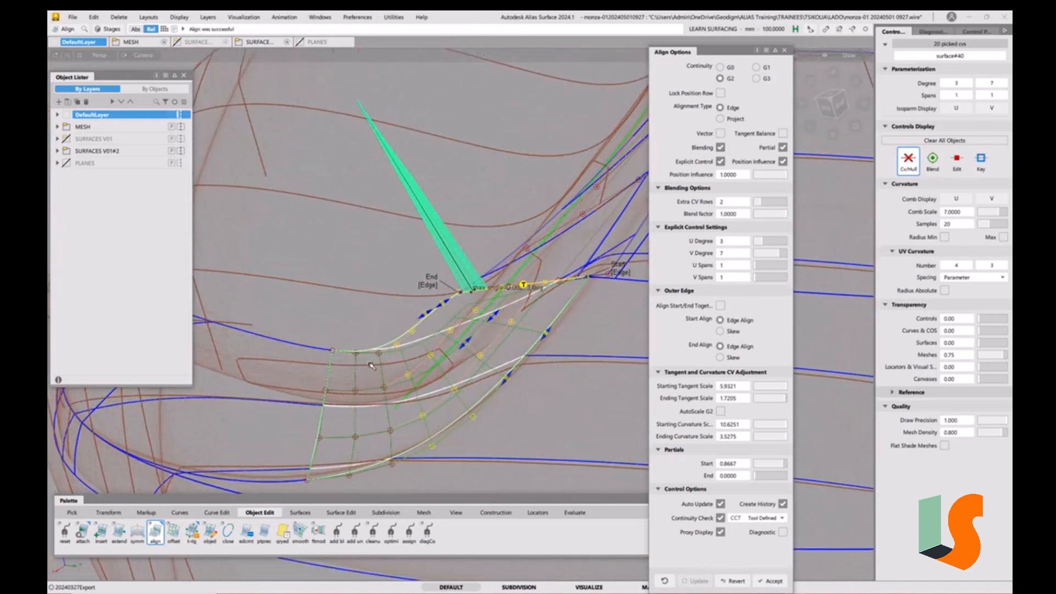
{"action": "left_click_drag", "start_coordinate": [370, 365], "coordinate": [487, 337], "text": "alt+shift"}
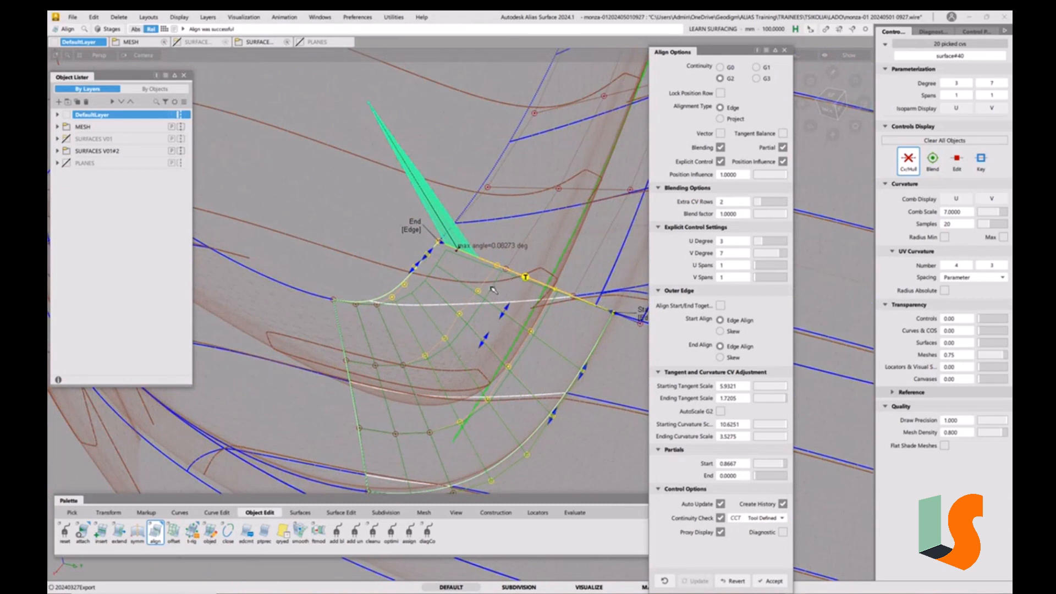
{"action": "left_click_drag", "start_coordinate": [520, 290], "coordinate": [544, 355], "text": "alt+shift"}
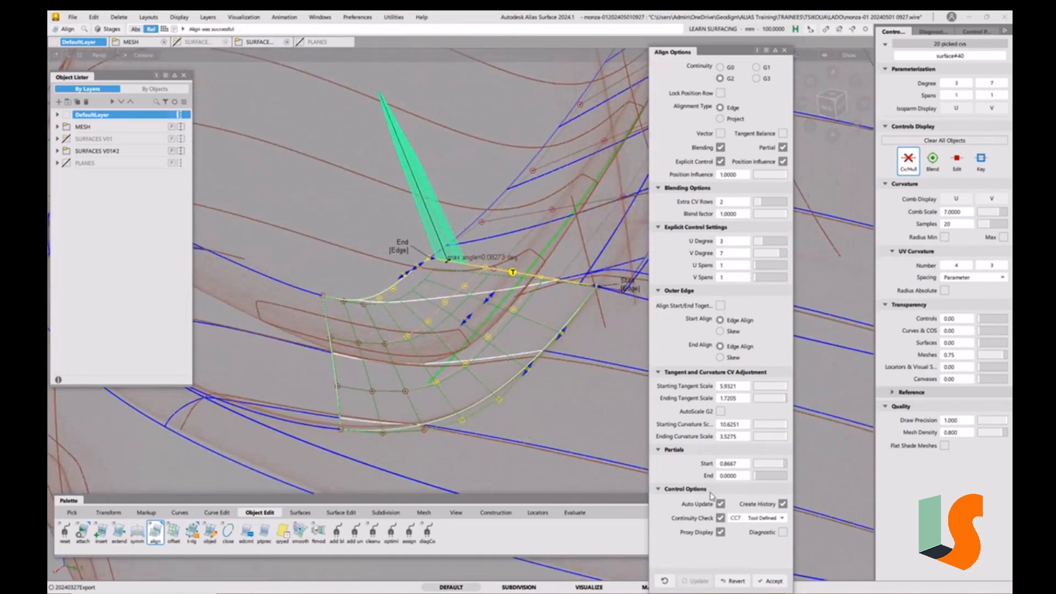
Step: Turn off Create History for the corner alignment and set its explicit U degree to 4
{"action": "left_click", "coordinate": [783, 503]}
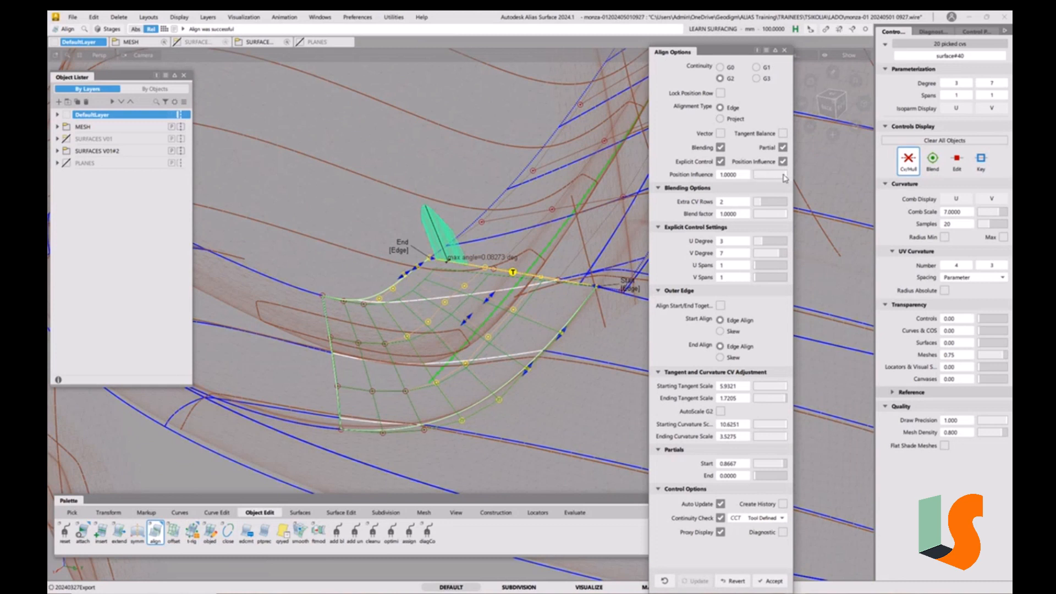
{"action": "mouse_move", "coordinate": [784, 177]}
{"action": "left_mouse_down"}
{"action": "mouse_move", "coordinate": [733, 176]}
{"action": "mouse_move", "coordinate": [789, 183]}
{"action": "left_mouse_up"}
{"action": "left_click_drag", "start_coordinate": [638, 310], "coordinate": [605, 336], "text": "alt+shift"}
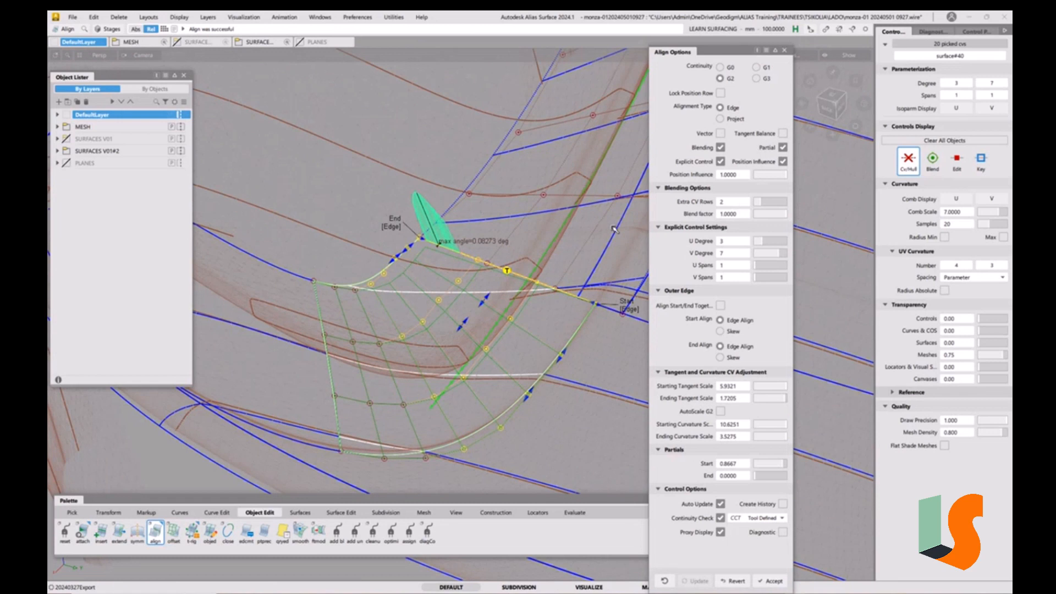
{"action": "left_click", "coordinate": [768, 243]}
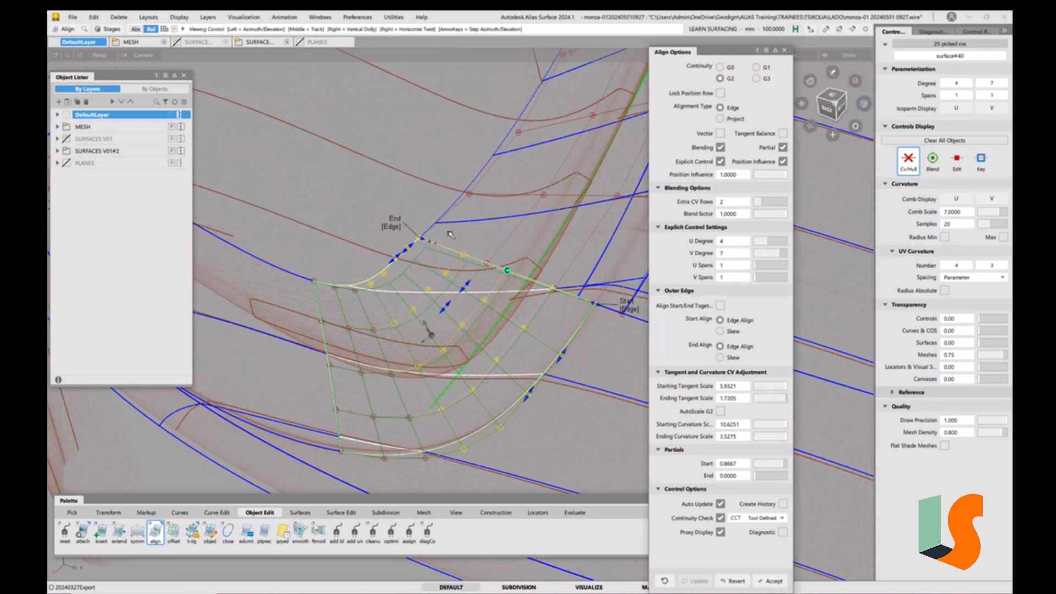
Step: Inspect the realigned corner surface from several angles, close the align options and deselect the surface
{"action": "mouse_move", "coordinate": [474, 325]}
{"action": "left_mouse_down", "text": "alt+shift"}
{"action": "mouse_move", "coordinate": [554, 333]}
{"action": "mouse_move", "coordinate": [493, 358]}
{"action": "mouse_move", "coordinate": [443, 297]}
{"action": "left_mouse_up", "text": "alt+shift"}
{"action": "right_click_drag", "start_coordinate": [443, 297], "coordinate": [411, 270], "text": "alt+shift"}
{"action": "left_click_drag", "start_coordinate": [411, 269], "coordinate": [473, 308], "text": "alt+shift"}
{"action": "mouse_move", "coordinate": [473, 308]}
{"action": "right_mouse_down", "text": "alt+shift"}
{"action": "mouse_move", "coordinate": [542, 359]}
{"action": "mouse_move", "coordinate": [498, 316]}
{"action": "mouse_move", "coordinate": [507, 349]}
{"action": "right_mouse_up", "text": "alt+shift"}
{"action": "middle_click_drag", "start_coordinate": [507, 349], "coordinate": [539, 372], "text": "alt+shift"}
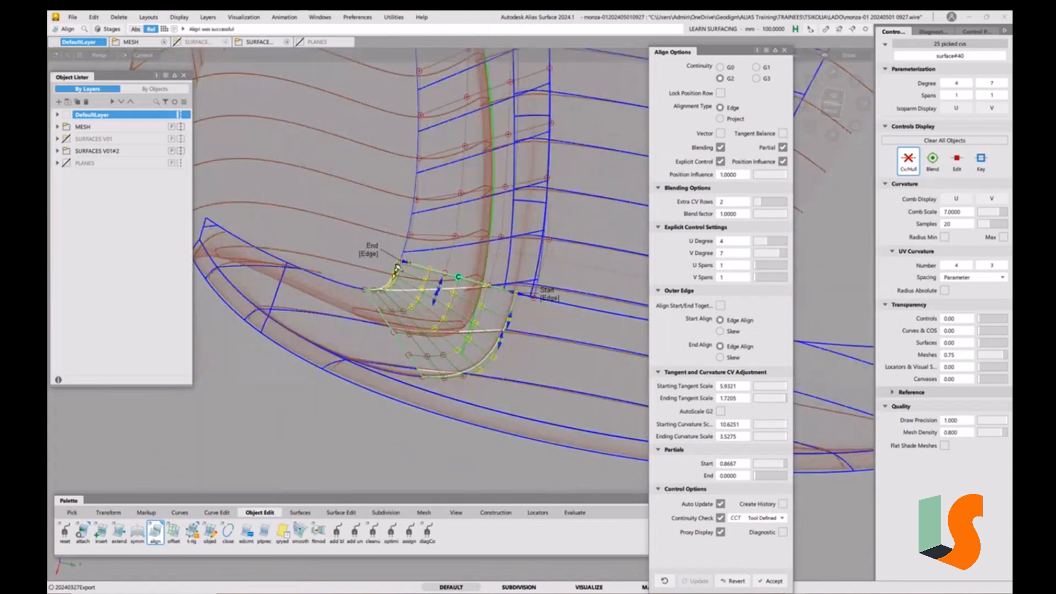
{"action": "left_click", "coordinate": [784, 50]}
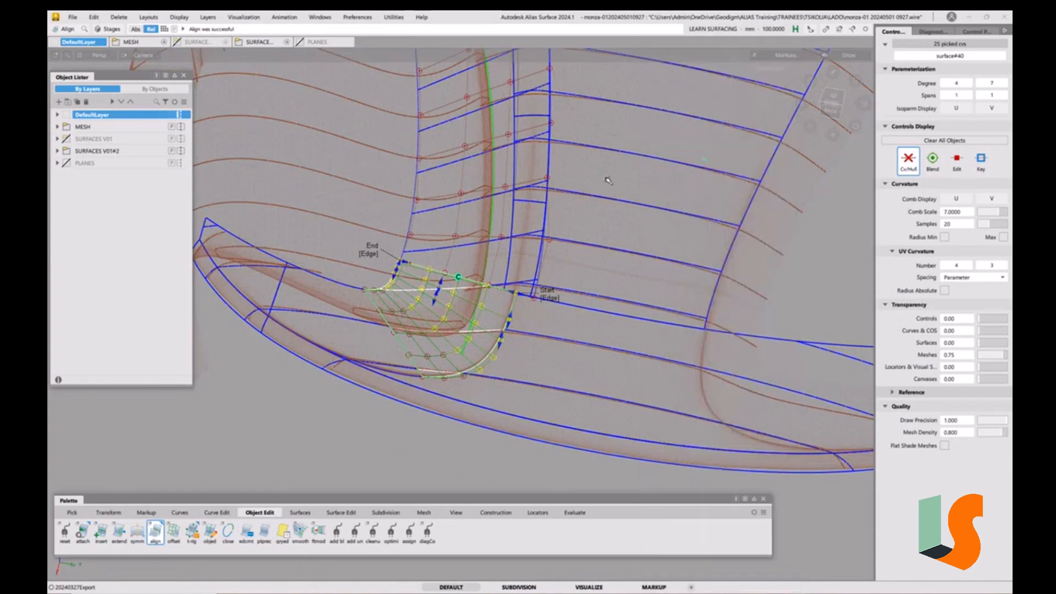
{"action": "left_click", "coordinate": [598, 309]}
{"action": "right_click_drag", "start_coordinate": [540, 311], "coordinate": [424, 270], "text": "alt+shift"}
{"action": "middle_click_drag", "start_coordinate": [424, 270], "coordinate": [435, 297], "text": "alt+shift"}
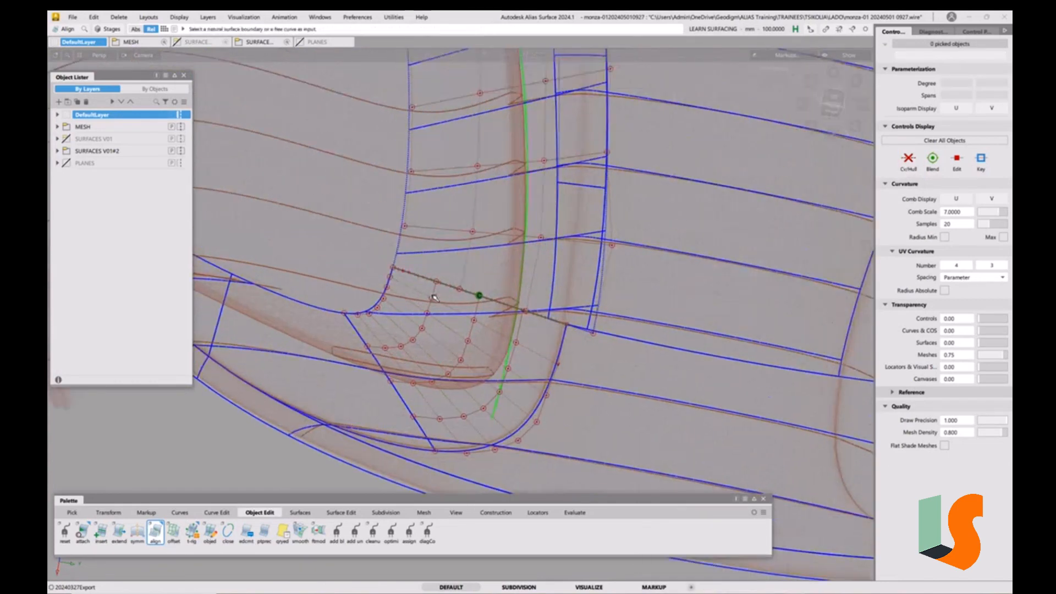
Step: Adjust the corner surface's inner edge with Extend until its end meets the end corner of the adjoining surface
{"action": "key", "text": "e"}
{"action": "left_click", "coordinate": [388, 282]}
{"action": "left_click_drag", "start_coordinate": [389, 285], "coordinate": [453, 309]}
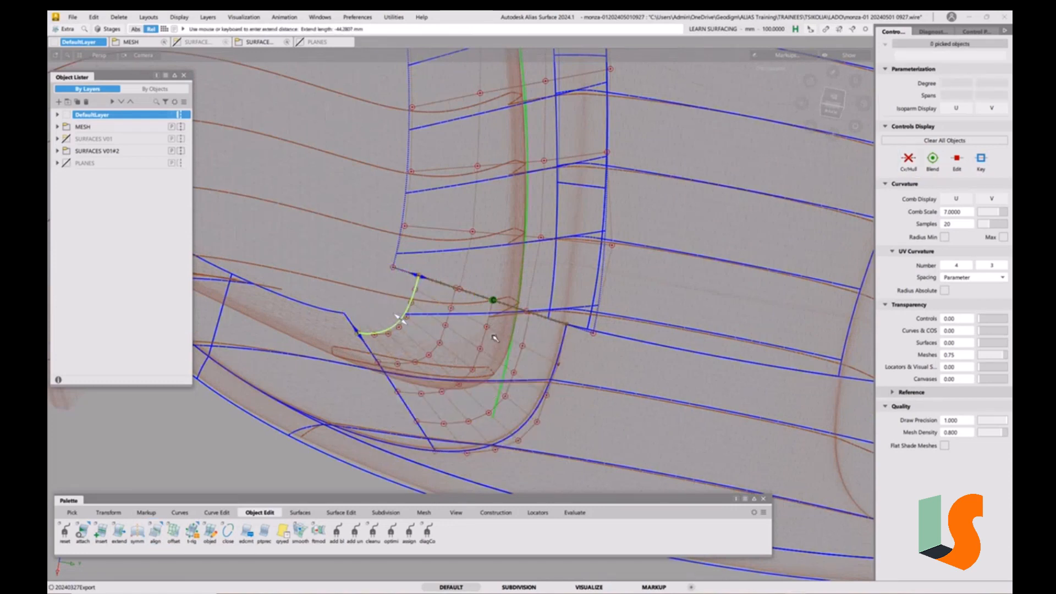
{"action": "left_click_drag", "start_coordinate": [494, 338], "coordinate": [389, 285], "text": "alt+shift"}
{"action": "right_click_drag", "start_coordinate": [389, 285], "coordinate": [457, 247], "text": "alt+shift"}
{"action": "left_click_drag", "start_coordinate": [457, 247], "coordinate": [416, 246], "text": "alt+shift"}
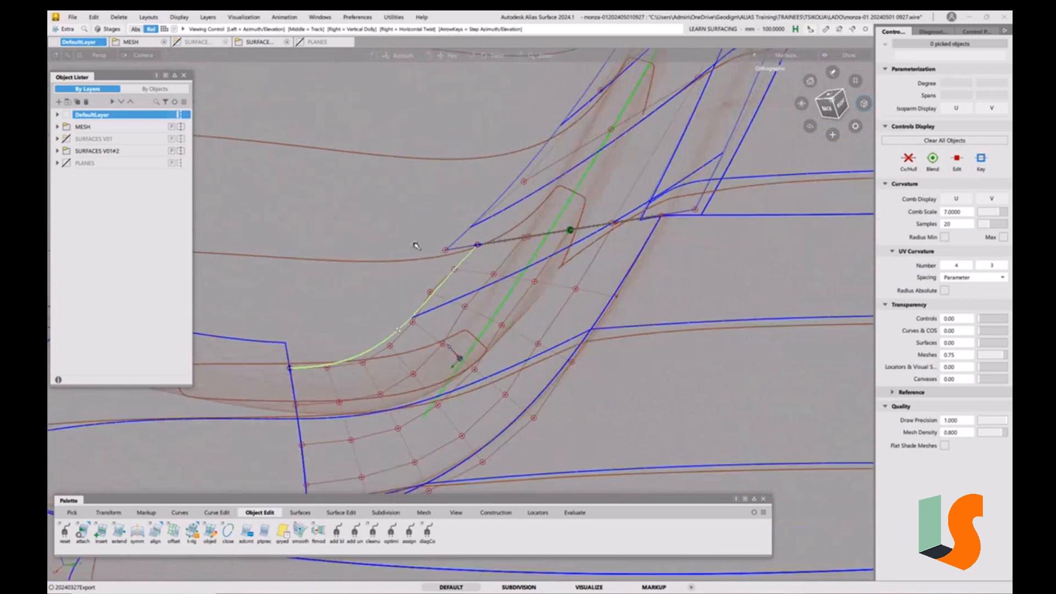
{"action": "left_click_drag", "start_coordinate": [400, 333], "coordinate": [554, 371]}
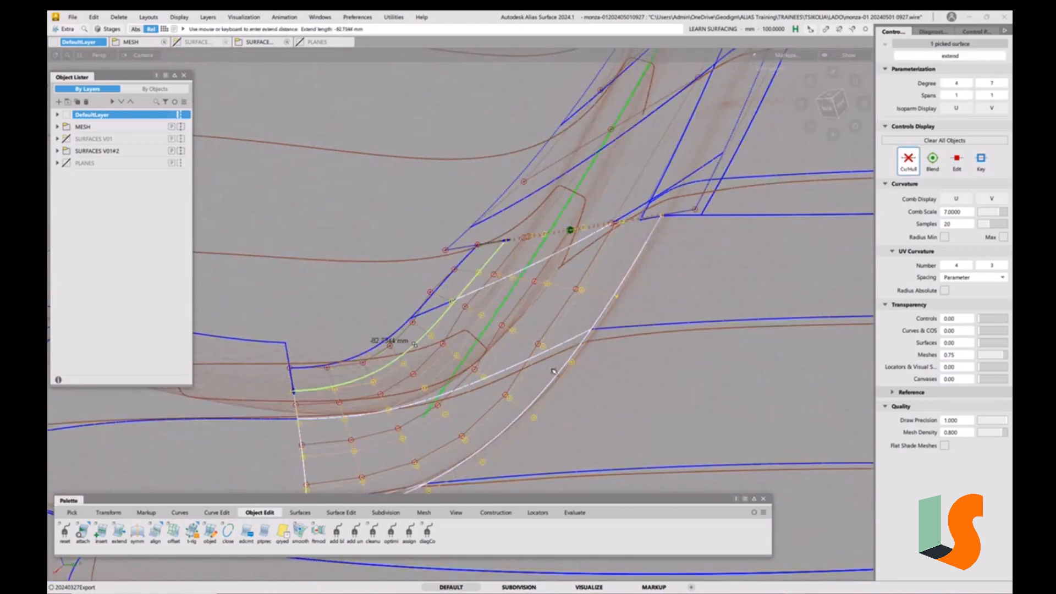
{"action": "left_click_drag", "start_coordinate": [537, 239], "coordinate": [408, 325], "text": "alt+shift"}
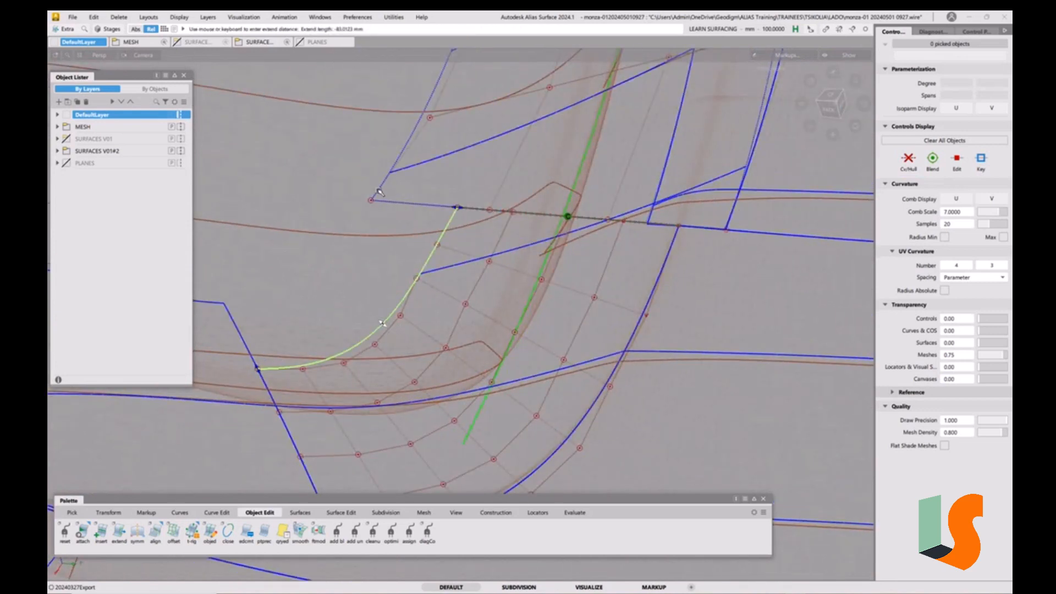
{"action": "left_click_drag", "start_coordinate": [379, 192], "coordinate": [383, 192]}
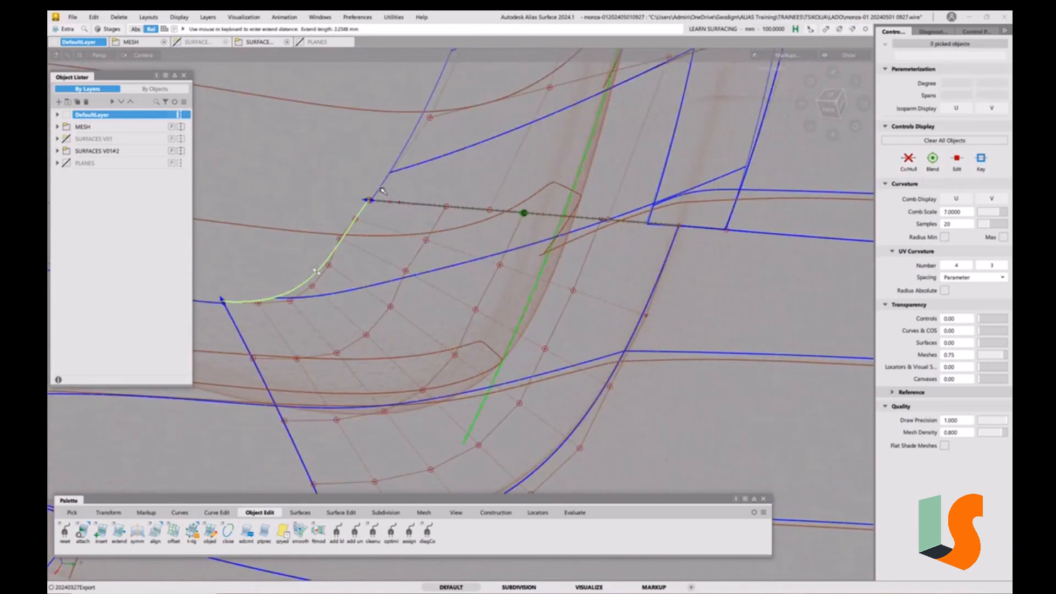
{"action": "left_click", "coordinate": [370, 211]}
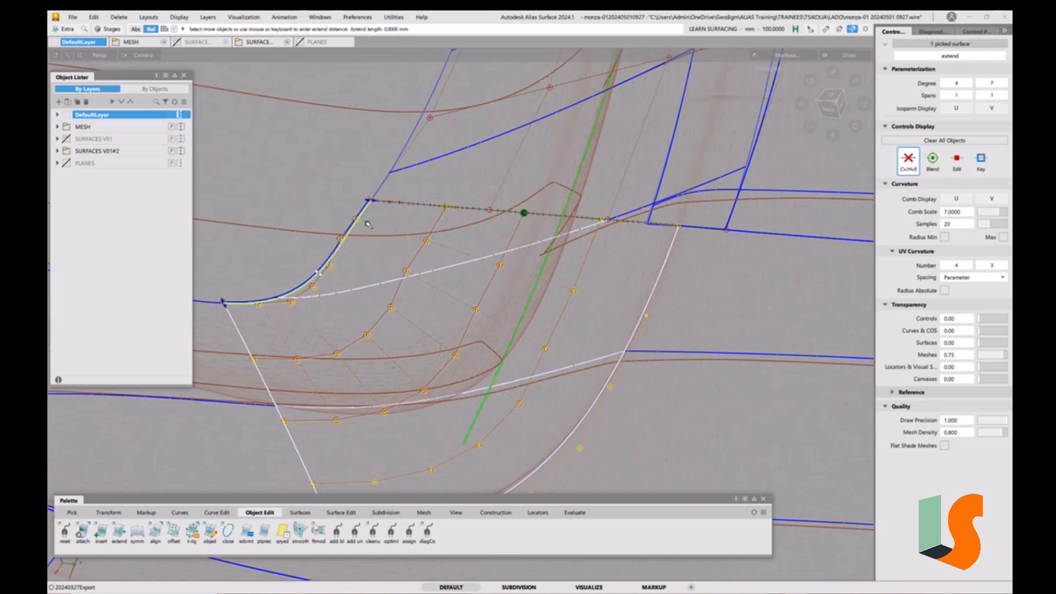
{"action": "right_click_drag", "start_coordinate": [368, 224], "coordinate": [308, 264], "text": "alt+shift"}
{"action": "mouse_move", "coordinate": [308, 264]}
{"action": "left_mouse_down", "text": "alt+shift"}
{"action": "mouse_move", "coordinate": [478, 396]}
{"action": "mouse_move", "coordinate": [413, 299]}
{"action": "mouse_move", "coordinate": [486, 311]}
{"action": "mouse_move", "coordinate": [551, 304]}
{"action": "left_mouse_up", "text": "alt+shift"}
{"action": "key", "text": "5"}
{"action": "key", "text": "ctrl+5"}
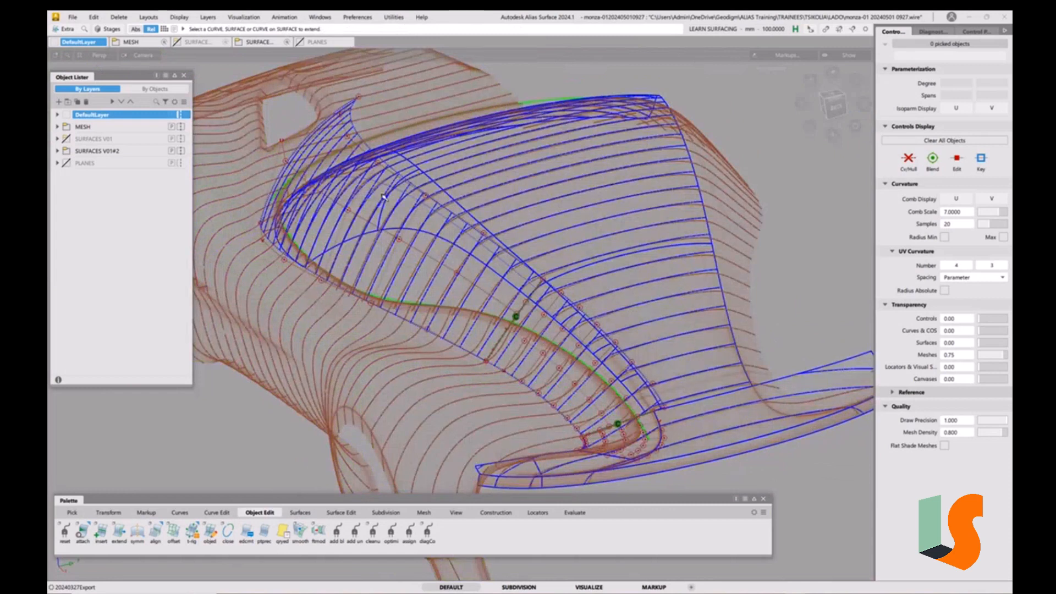
{"action": "left_click", "coordinate": [72, 17]}
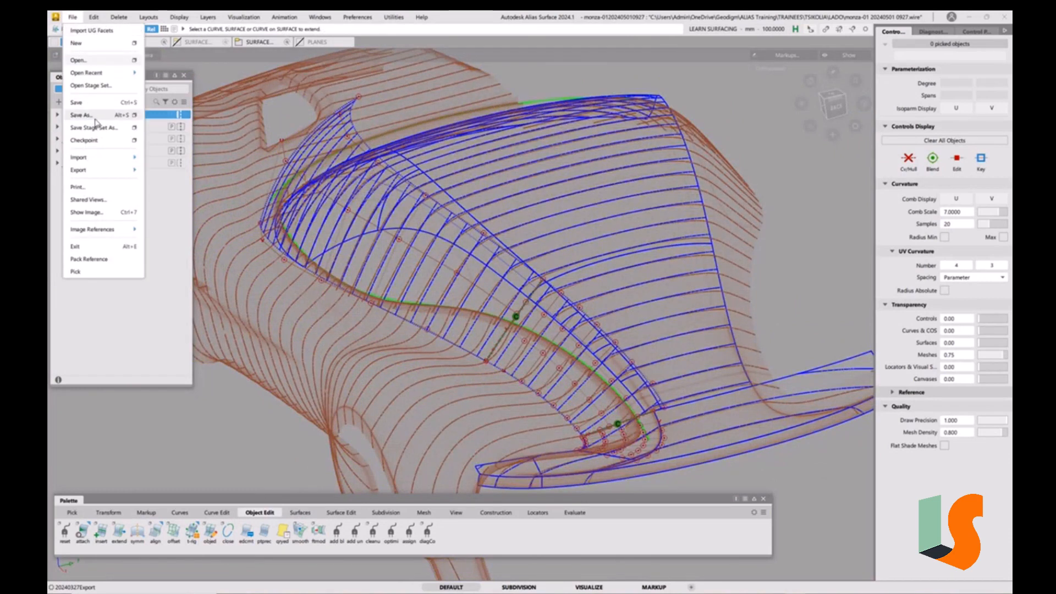
{"action": "left_click", "coordinate": [80, 115]}
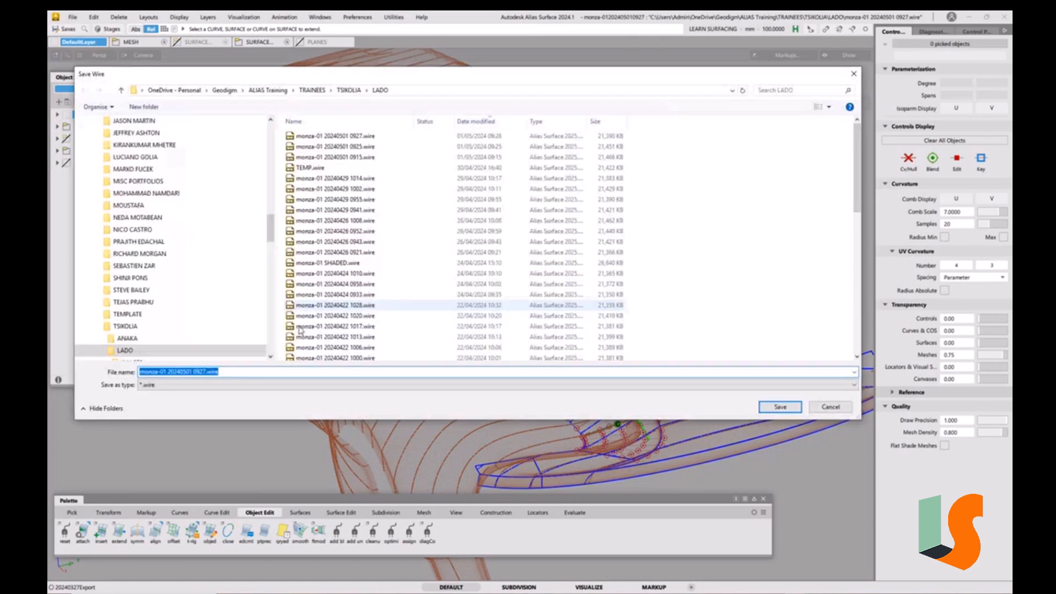
{"action": "left_click_drag", "start_coordinate": [201, 370], "coordinate": [274, 370]}
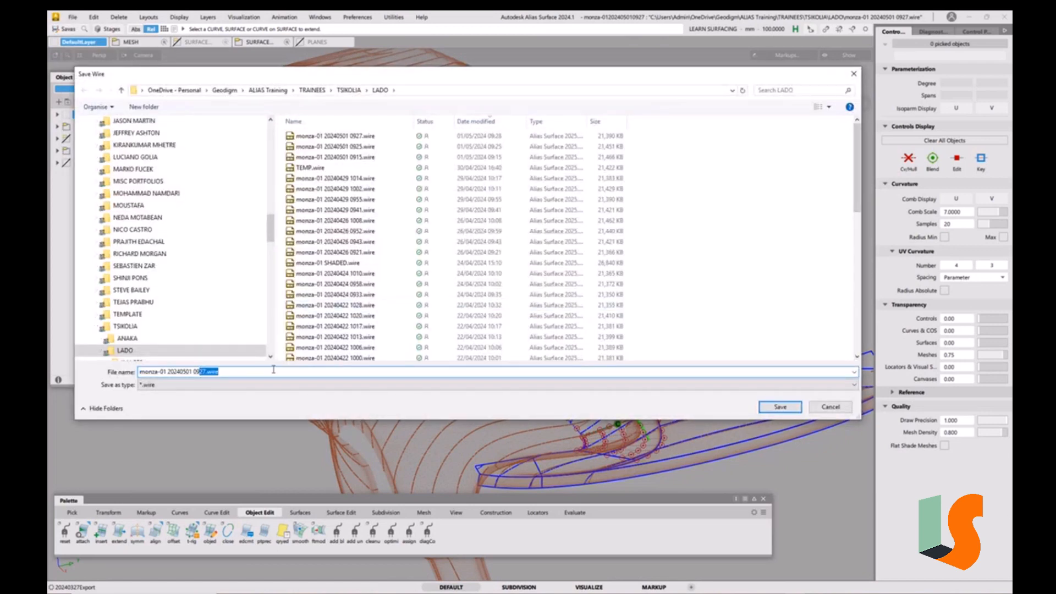
{"action": "type", "text": "38"}
{"action": "key", "text": "Return"}
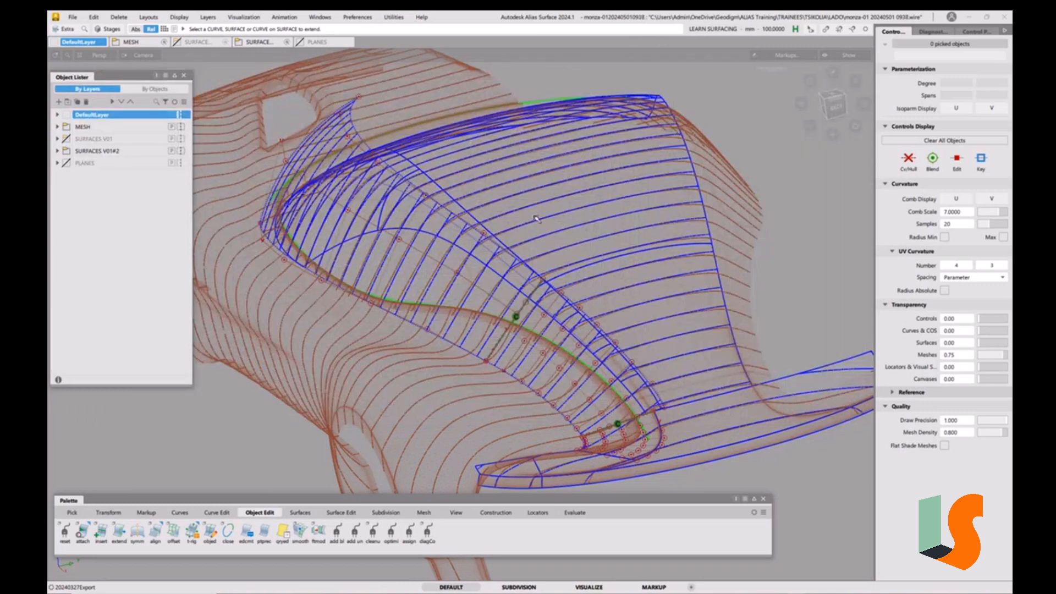
Step: Turn off the X axis aligned cross sections in the Cross Section Editor and close the editor
{"action": "key", "text": "1"}
{"action": "left_click_drag", "start_coordinate": [539, 220], "coordinate": [534, 310], "text": "alt+shift"}
{"action": "key", "text": "1"}
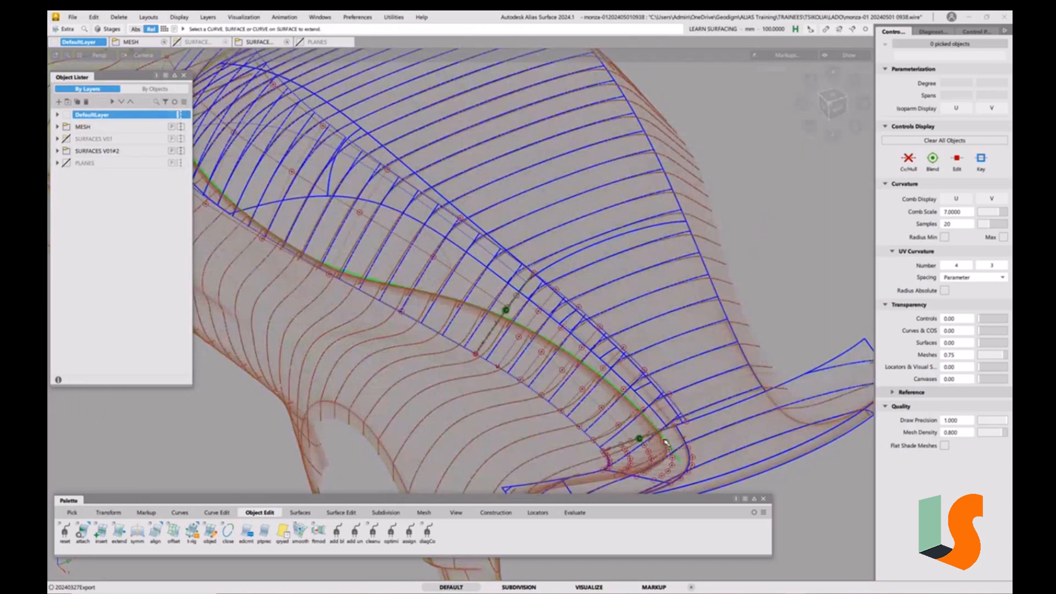
{"action": "mouse_move", "coordinate": [638, 406]}
{"action": "left_mouse_down", "text": "alt+shift"}
{"action": "mouse_move", "coordinate": [634, 417]}
{"action": "mouse_move", "coordinate": [552, 355]}
{"action": "mouse_move", "coordinate": [577, 371]}
{"action": "left_mouse_up", "text": "alt+shift"}
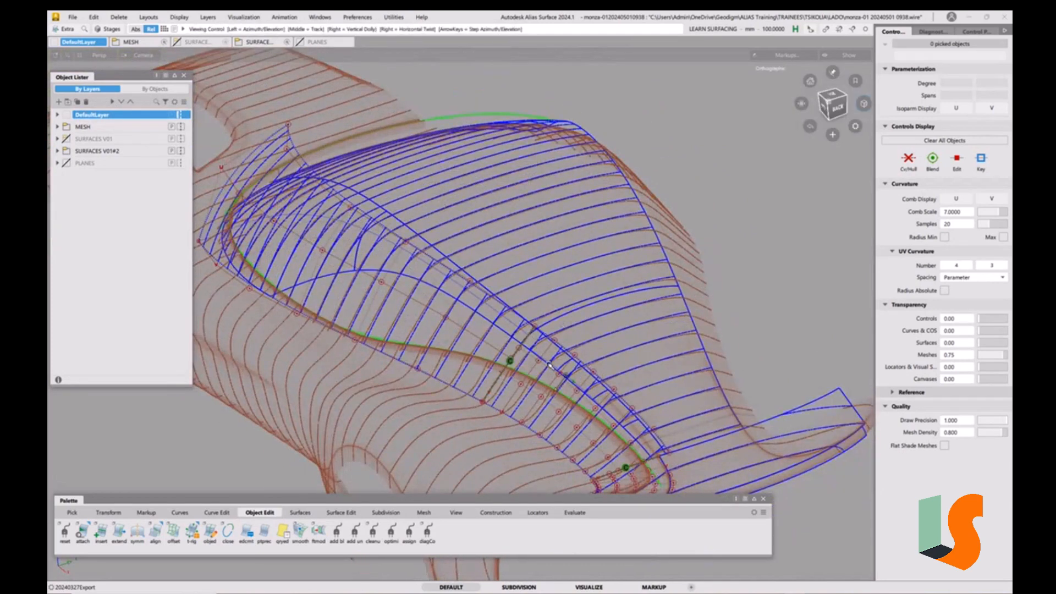
{"action": "right_click_drag", "start_coordinate": [561, 323], "coordinate": [599, 303], "text": "alt+shift"}
{"action": "left_click", "coordinate": [332, 17]}
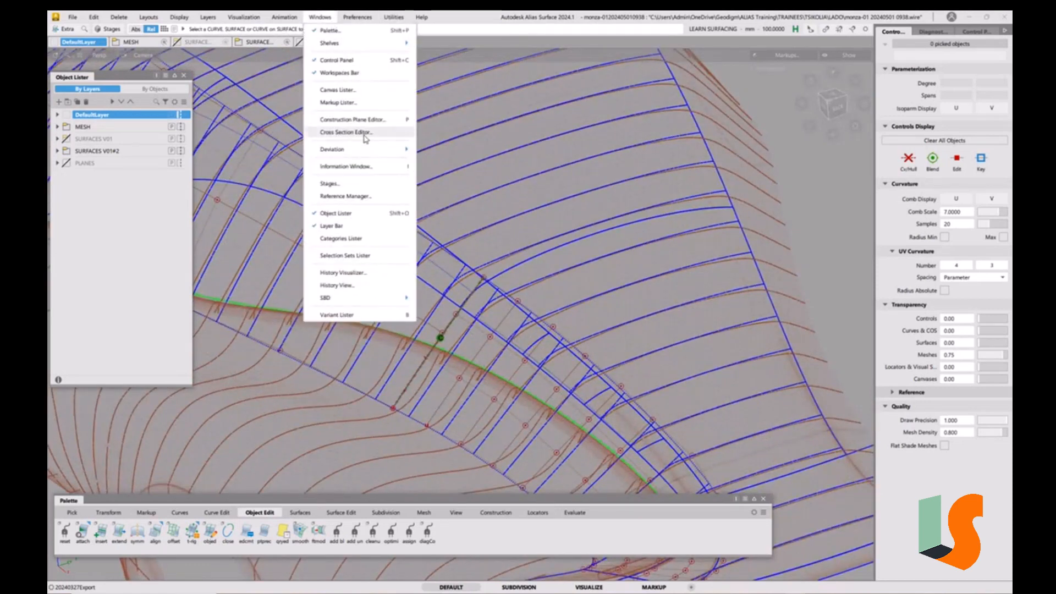
{"action": "left_click", "coordinate": [346, 132]}
{"action": "left_click", "coordinate": [748, 260]}
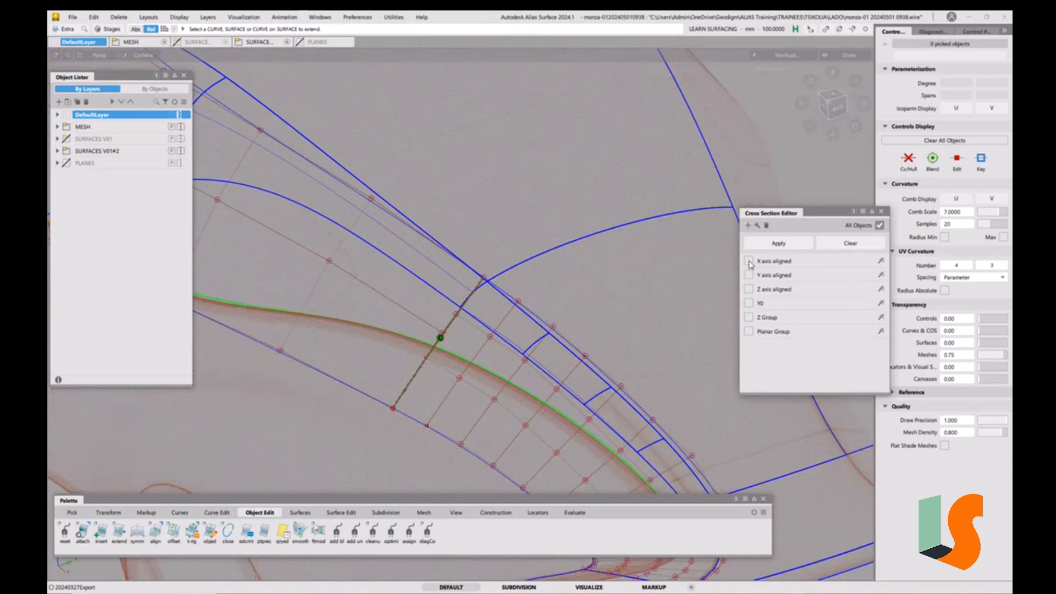
{"action": "left_click", "coordinate": [881, 211]}
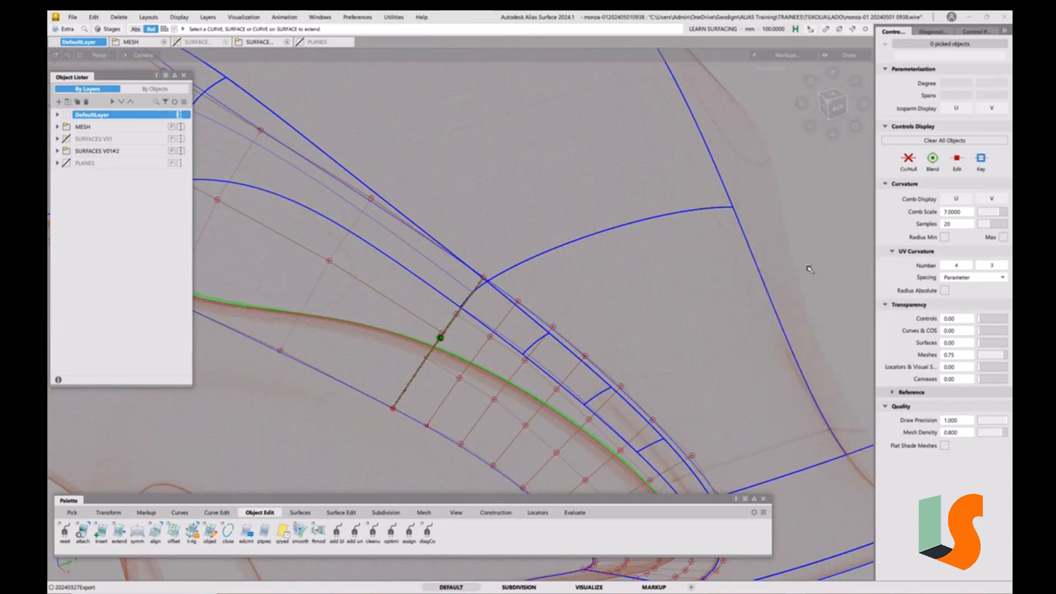
Step: Select the large side surface and its adjoining aligned surface above the corner, and hide all unselected geometry
{"action": "left_click_drag", "start_coordinate": [636, 354], "coordinate": [573, 346], "text": "alt+shift"}
{"action": "middle_click_drag", "start_coordinate": [632, 361], "coordinate": [634, 323], "text": "alt+shift"}
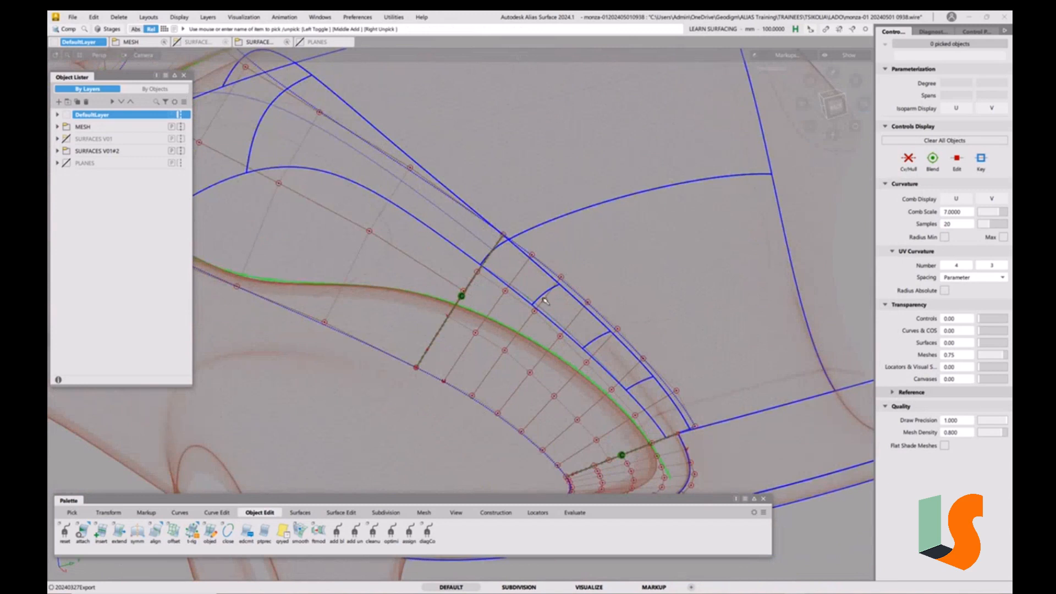
{"action": "mouse_move", "coordinate": [498, 347]}
{"action": "left_mouse_down", "text": "ctrl+shift"}
{"action": "mouse_move", "coordinate": [448, 362]}
{"action": "mouse_move", "coordinate": [425, 341]}
{"action": "left_mouse_up", "text": "ctrl+shift"}
{"action": "right_click_drag", "start_coordinate": [557, 298], "coordinate": [590, 444], "text": "alt+shift"}
{"action": "left_click_drag", "start_coordinate": [589, 443], "coordinate": [589, 361], "text": "alt+shift"}
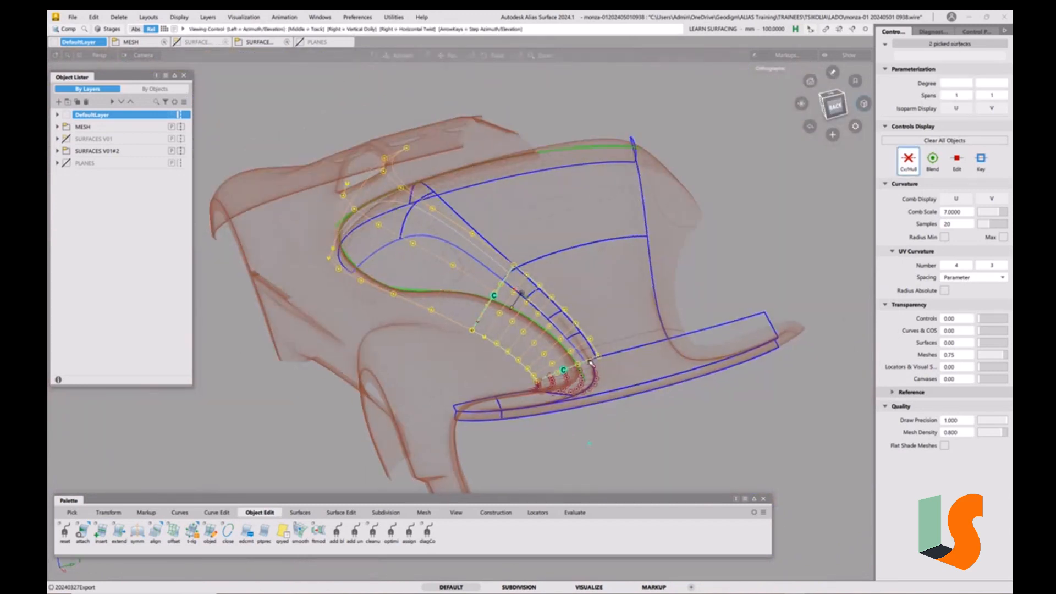
{"action": "right_click_drag", "start_coordinate": [589, 362], "coordinate": [597, 326], "text": "alt+shift"}
{"action": "middle_click_drag", "start_coordinate": [597, 325], "coordinate": [605, 365], "text": "alt+shift"}
{"action": "key", "text": "alt+h"}
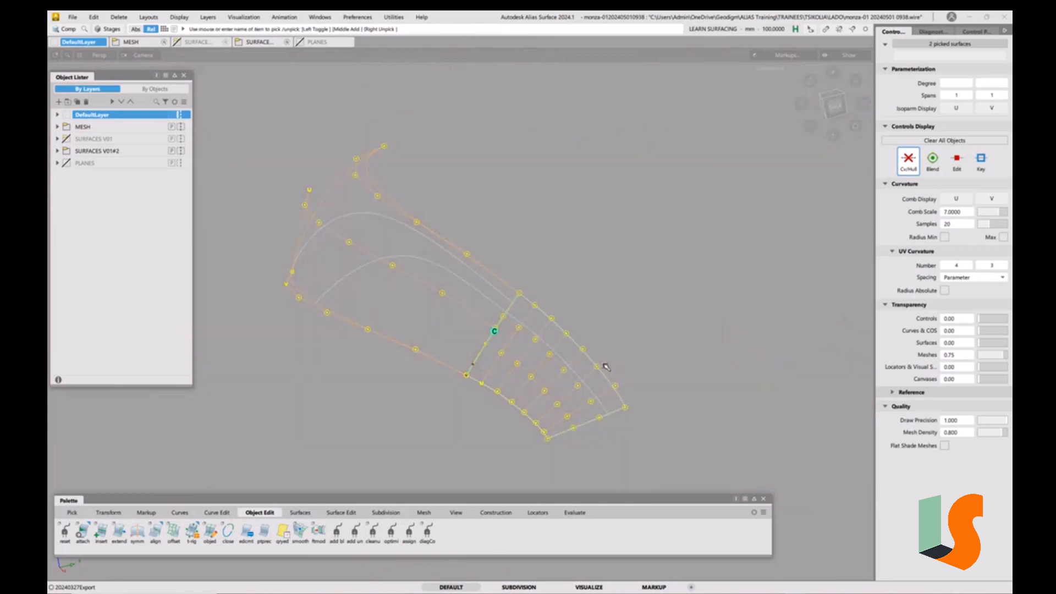
Step: Delete all curves-on-surface from the two isolated surfaces and show the hidden geometry again
{"action": "left_click", "coordinate": [601, 431]}
{"action": "left_click_drag", "start_coordinate": [396, 316], "coordinate": [369, 309], "text": "ctrl+shift"}
{"action": "left_click_drag", "start_coordinate": [266, 158], "coordinate": [673, 430]}
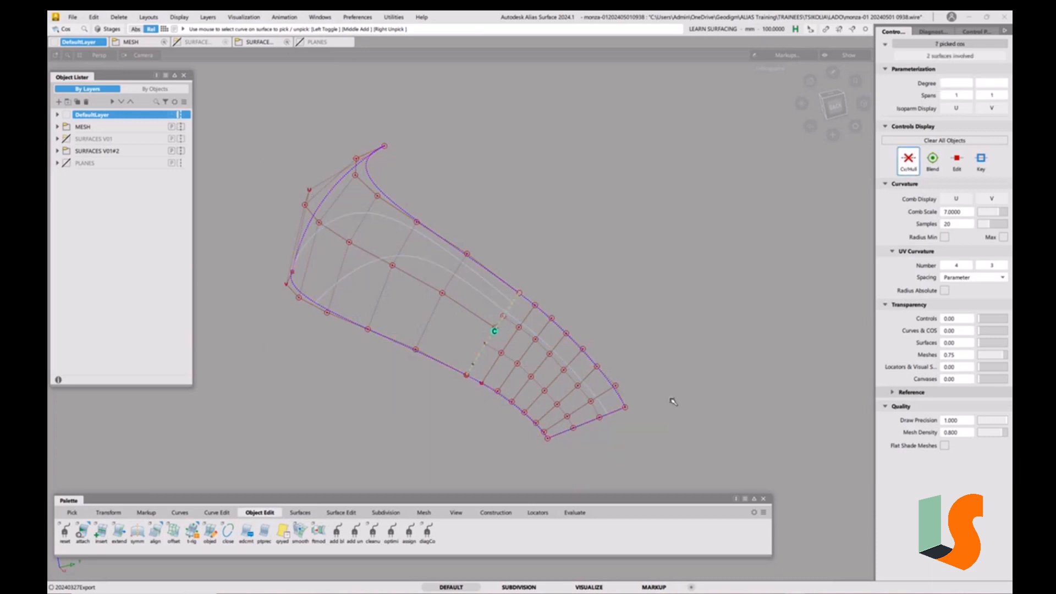
{"action": "key", "text": "Delete"}
{"action": "left_click", "coordinate": [527, 340]}
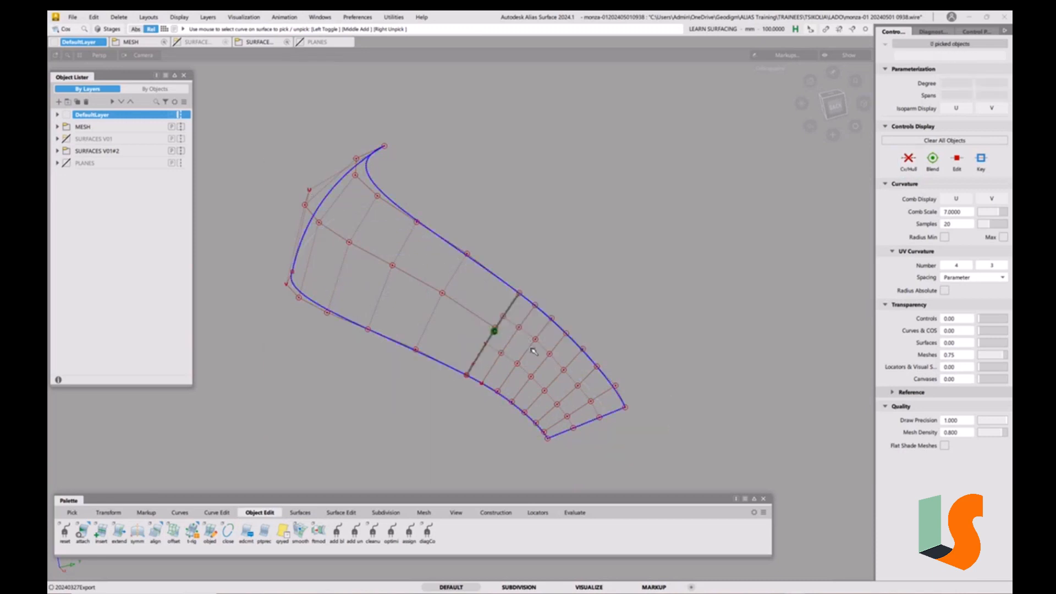
{"action": "left_click_drag", "start_coordinate": [507, 334], "coordinate": [539, 334], "text": "alt+shift"}
{"action": "middle_click_drag", "start_coordinate": [542, 337], "coordinate": [581, 342], "text": "alt+shift"}
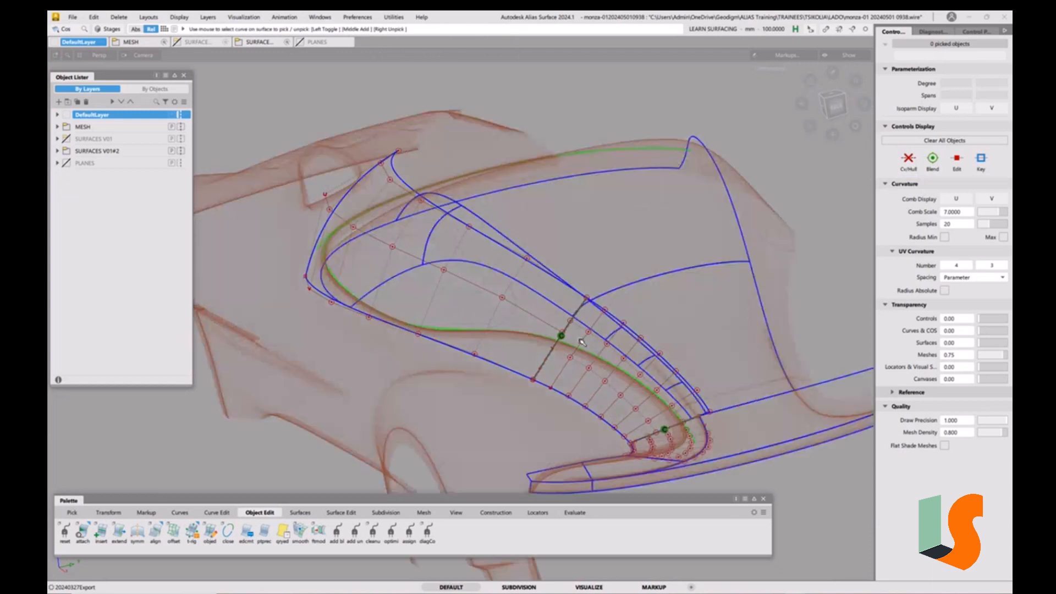
Step: Measure the curve-to-surface deviation between the long blue boundary edge beside the fillet and the large side surface
{"action": "right_click_drag", "start_coordinate": [559, 318], "coordinate": [539, 375], "text": "alt+shift"}
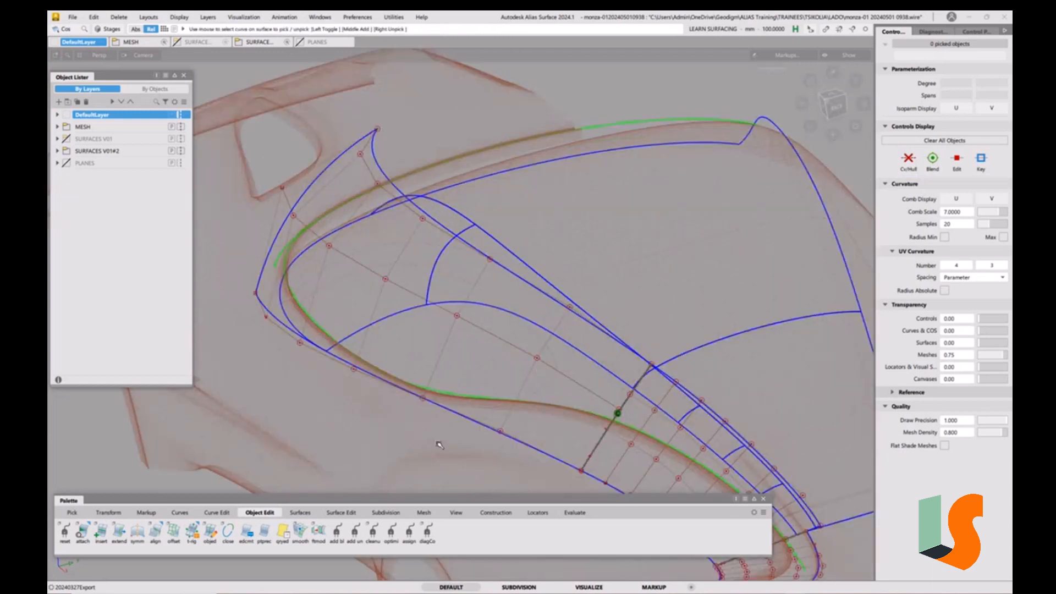
{"action": "left_click", "coordinate": [575, 514]}
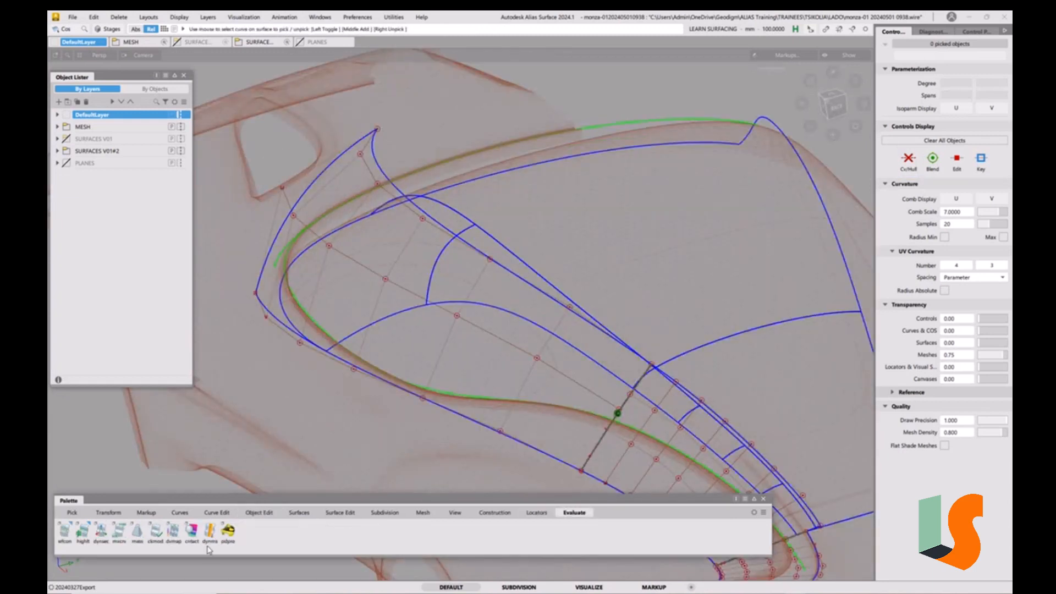
{"action": "left_click", "coordinate": [537, 512]}
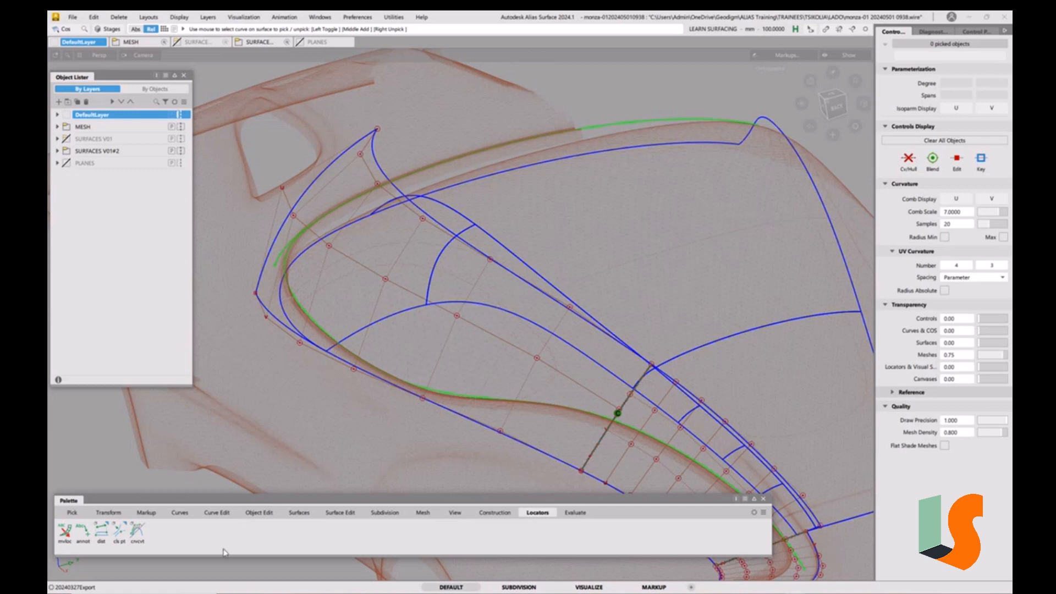
{"action": "left_click_drag", "start_coordinate": [123, 538], "coordinate": [149, 560]}
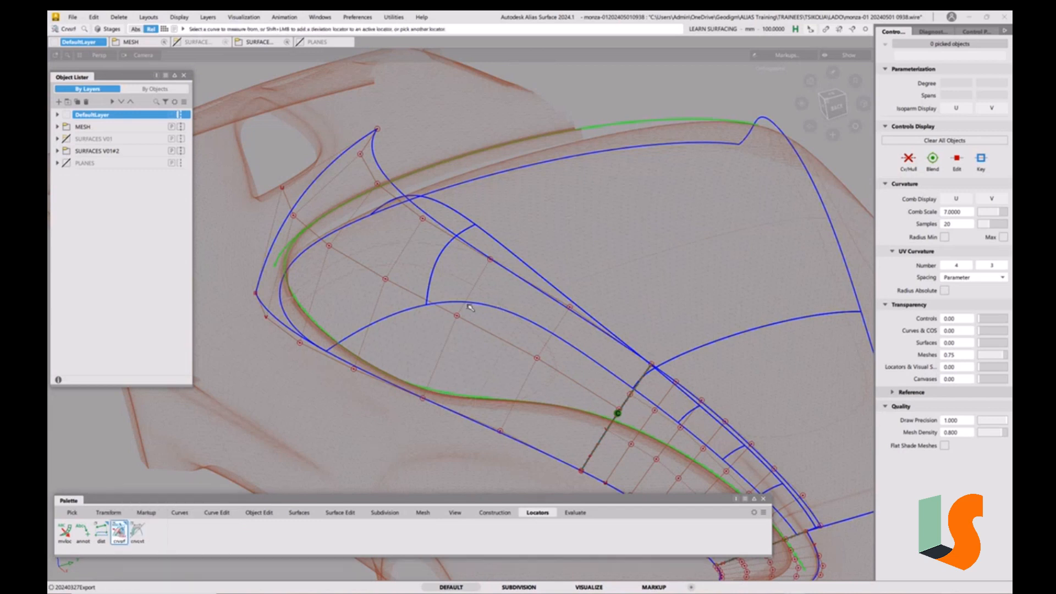
{"action": "left_click", "coordinate": [496, 306]}
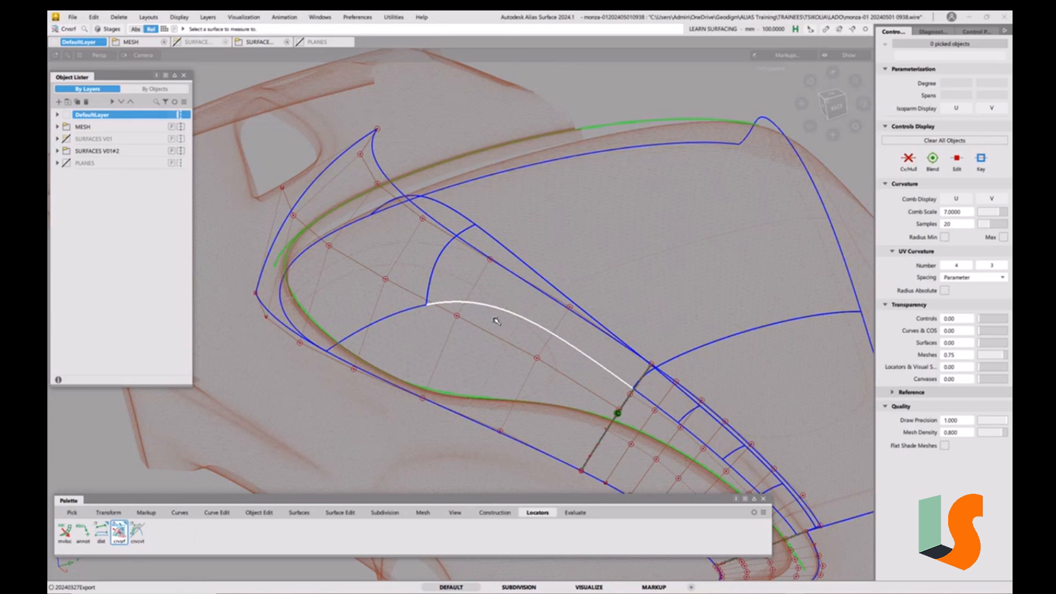
{"action": "left_click", "coordinate": [474, 421]}
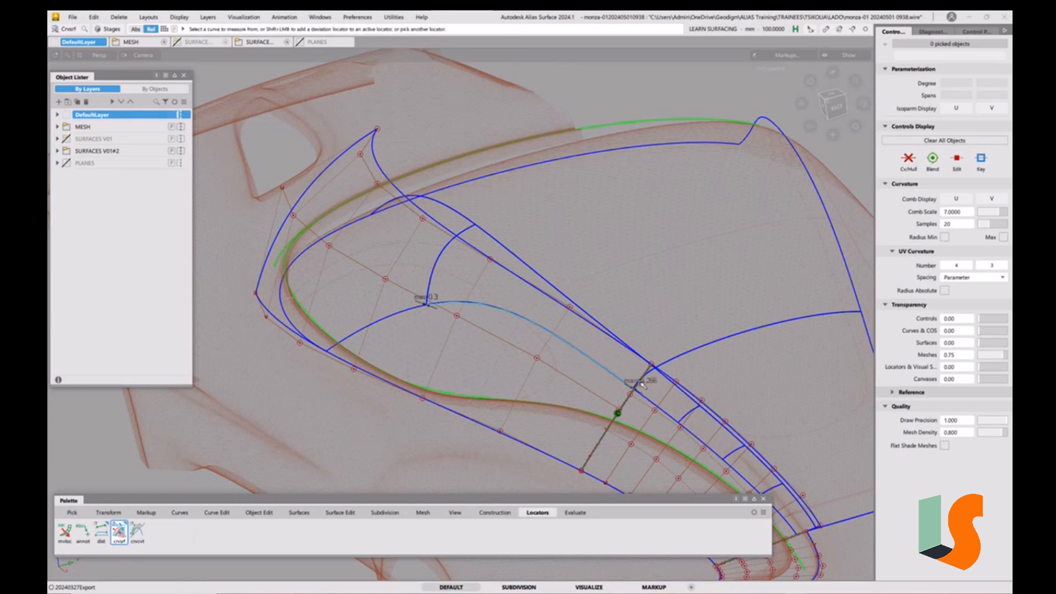
{"action": "right_click_drag", "start_coordinate": [637, 384], "coordinate": [360, 266], "text": "alt+shift"}
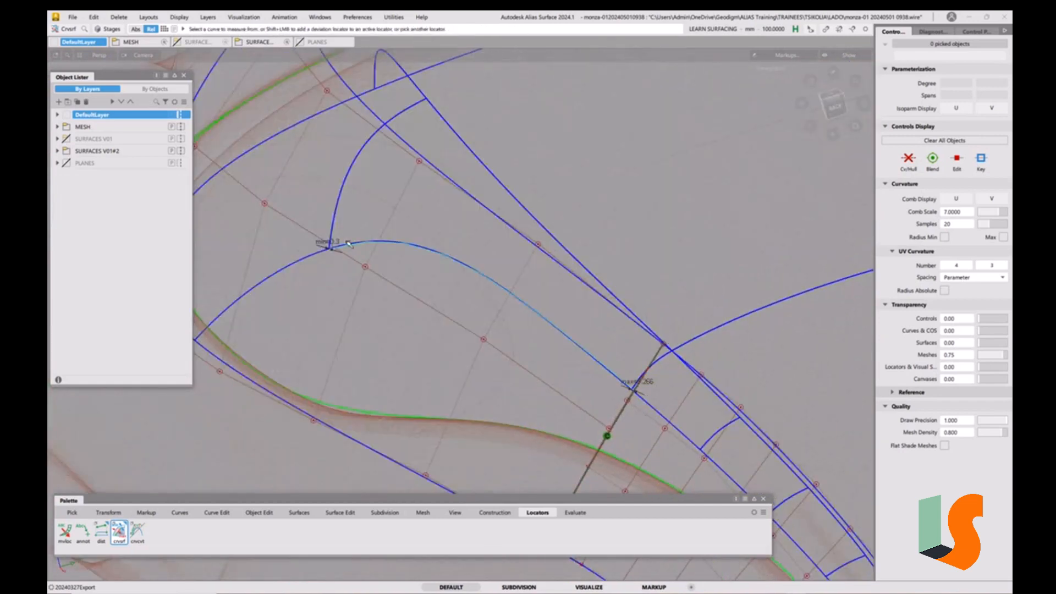
Step: Delete the curve-to-surface deviation locator from the boundary edge and confirm the deletion
{"action": "key", "text": "ctrl+shift+l"}
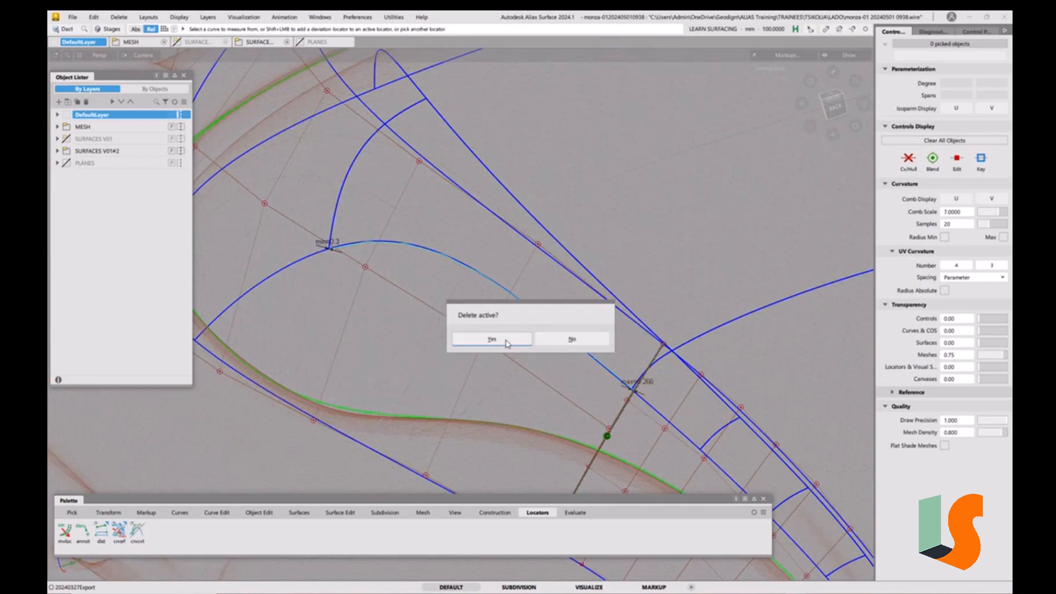
{"action": "left_click", "coordinate": [506, 341]}
{"action": "key", "text": "grave"}
{"action": "key", "text": "grave"}
{"action": "right_click_drag", "start_coordinate": [539, 290], "coordinate": [388, 314], "text": "alt+shift"}
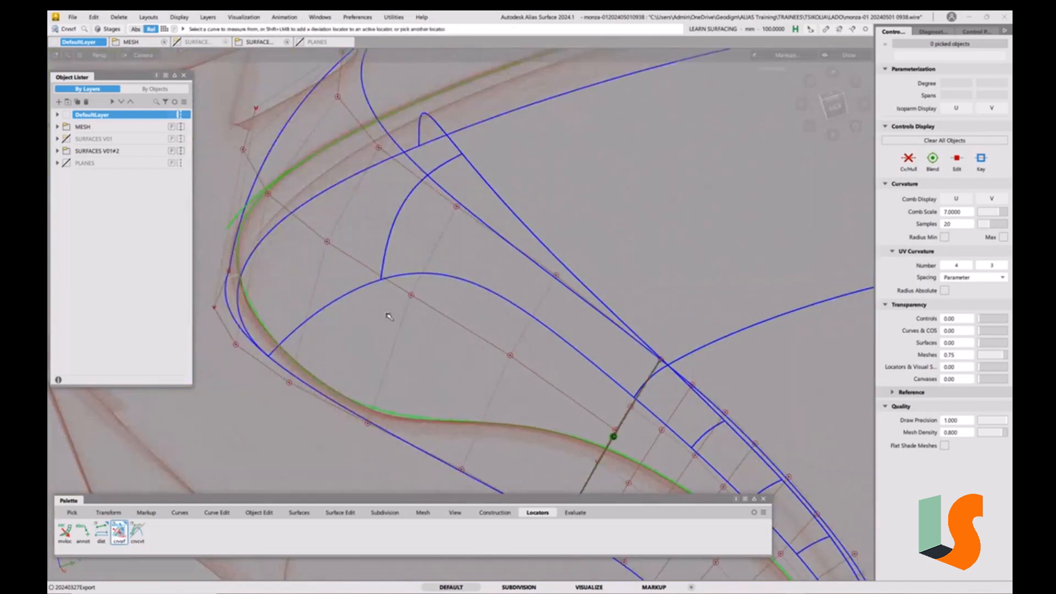
{"action": "left_click_drag", "start_coordinate": [387, 315], "coordinate": [356, 315], "text": "ctrl+shift"}
{"action": "left_click_drag", "start_coordinate": [387, 266], "coordinate": [372, 295]}
{"action": "left_click_drag", "start_coordinate": [637, 373], "coordinate": [638, 341], "text": "ctrl+shift"}
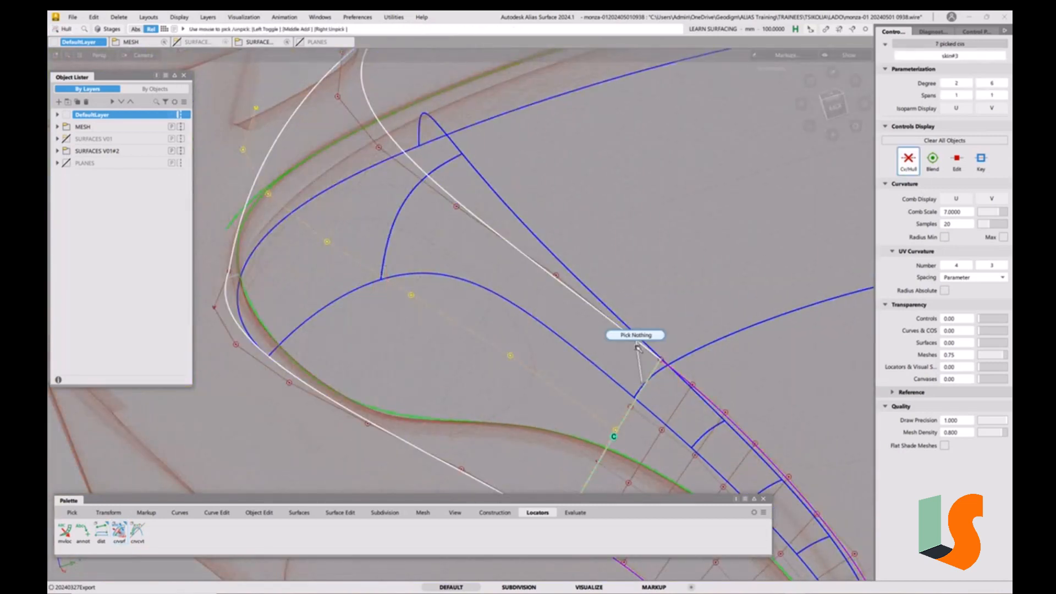
Step: Select the first fillet piece near the corner and load its stored options into the Surface Fillet tool
{"action": "middle_click_drag", "start_coordinate": [640, 375], "coordinate": [516, 262], "text": "alt+shift"}
{"action": "left_click_drag", "start_coordinate": [474, 254], "coordinate": [456, 262], "text": "ctrl+shift"}
{"action": "left_click", "coordinate": [459, 214]}
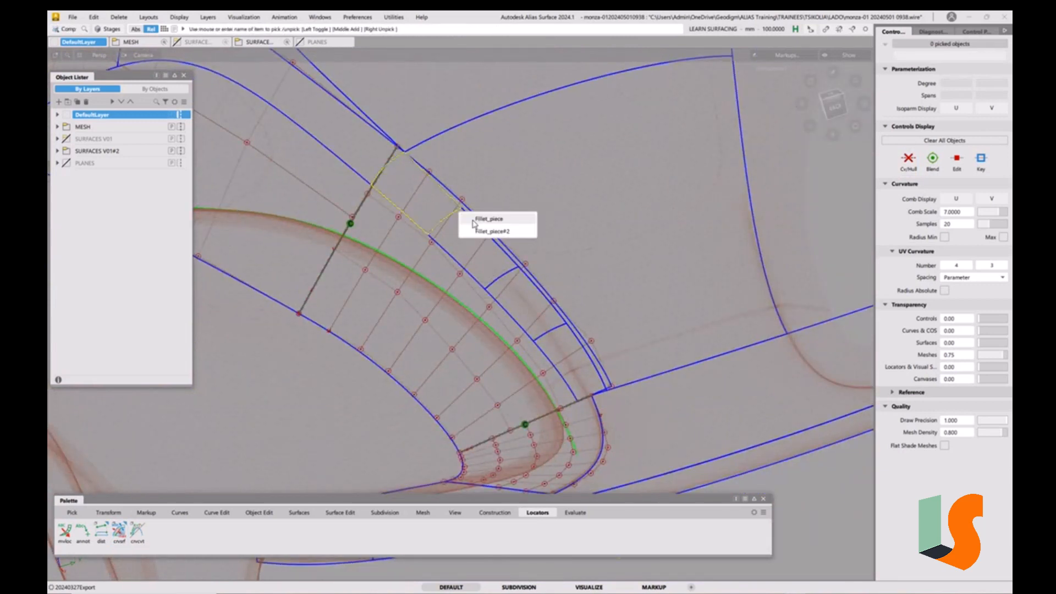
{"action": "left_click", "coordinate": [478, 219]}
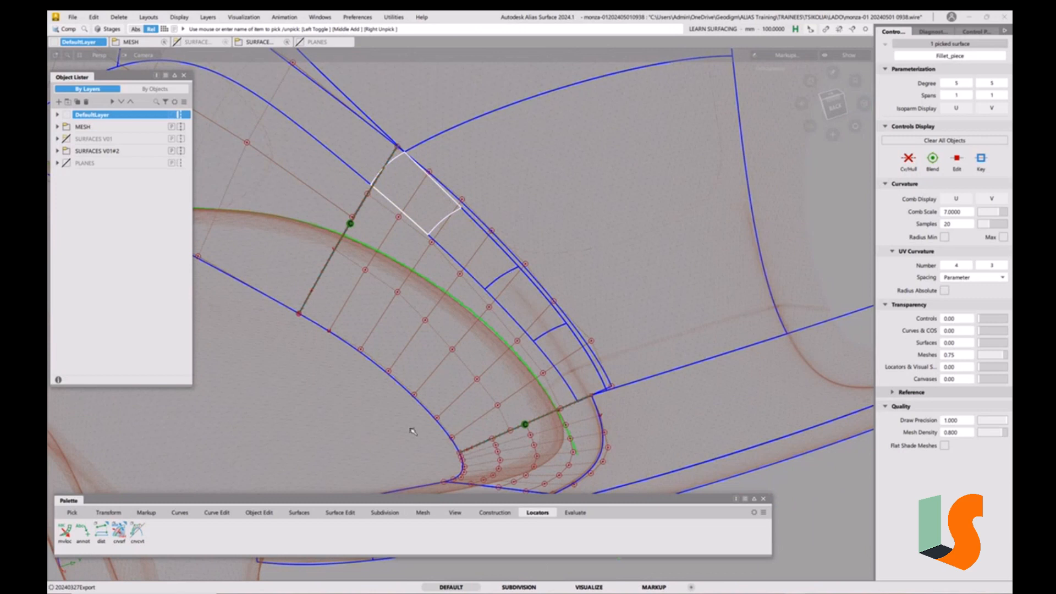
{"action": "left_click", "coordinate": [300, 513]}
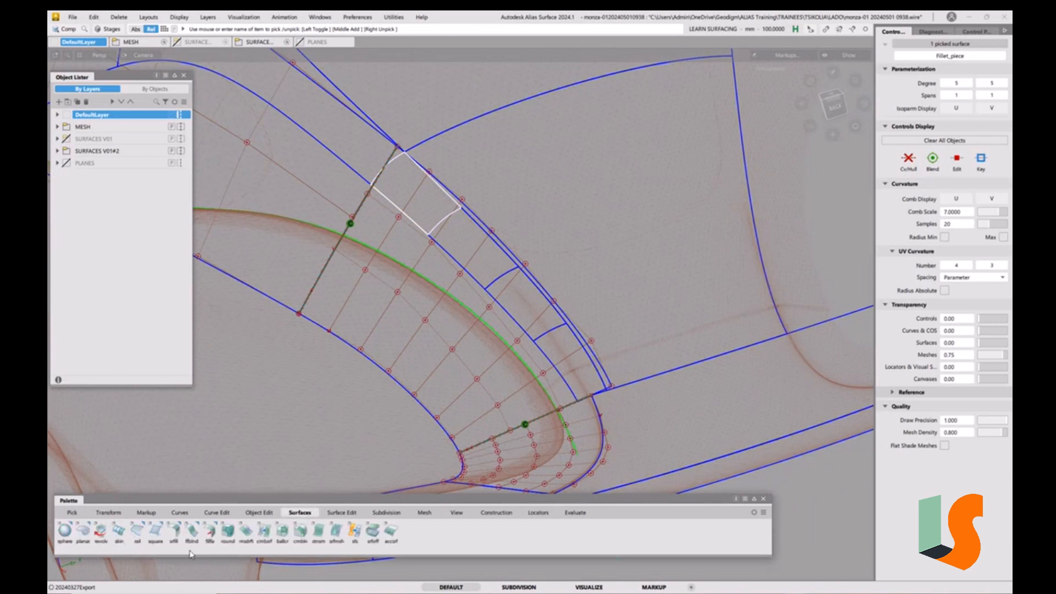
{"action": "left_click", "coordinate": [174, 531]}
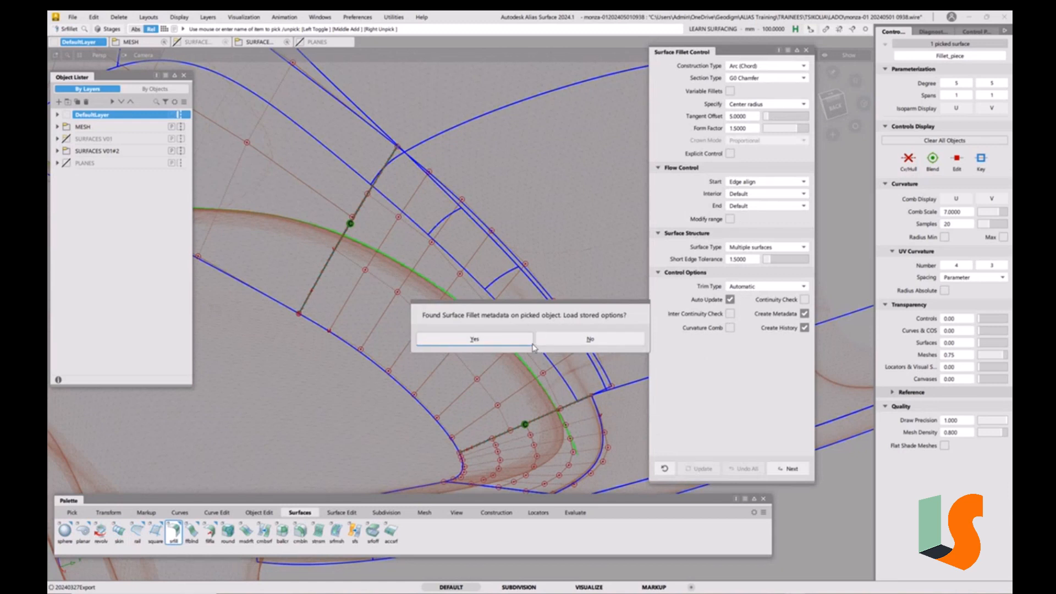
{"action": "left_click", "coordinate": [501, 341]}
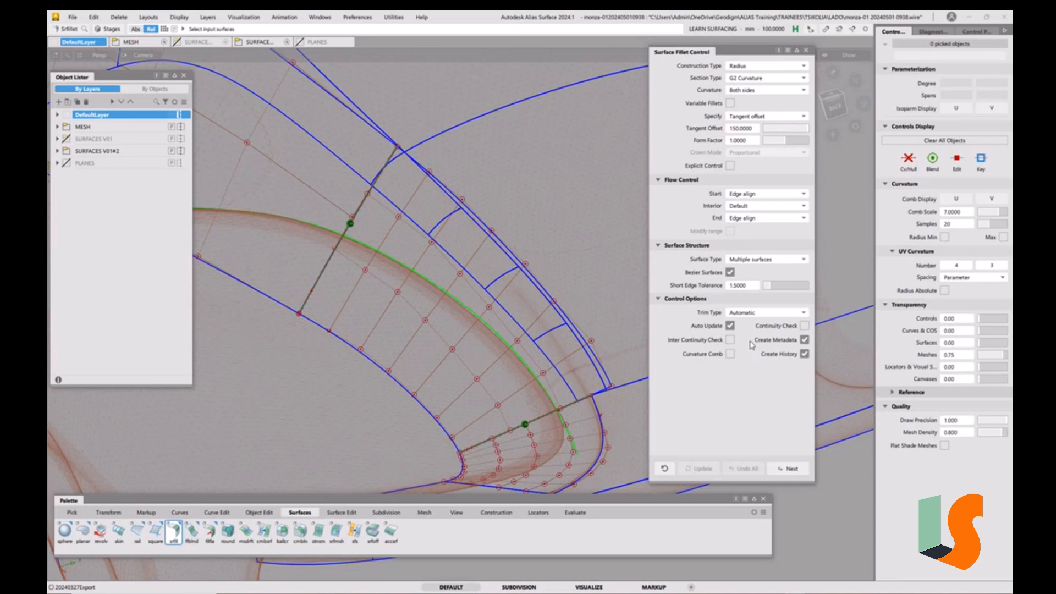
{"action": "key", "text": "Escape"}
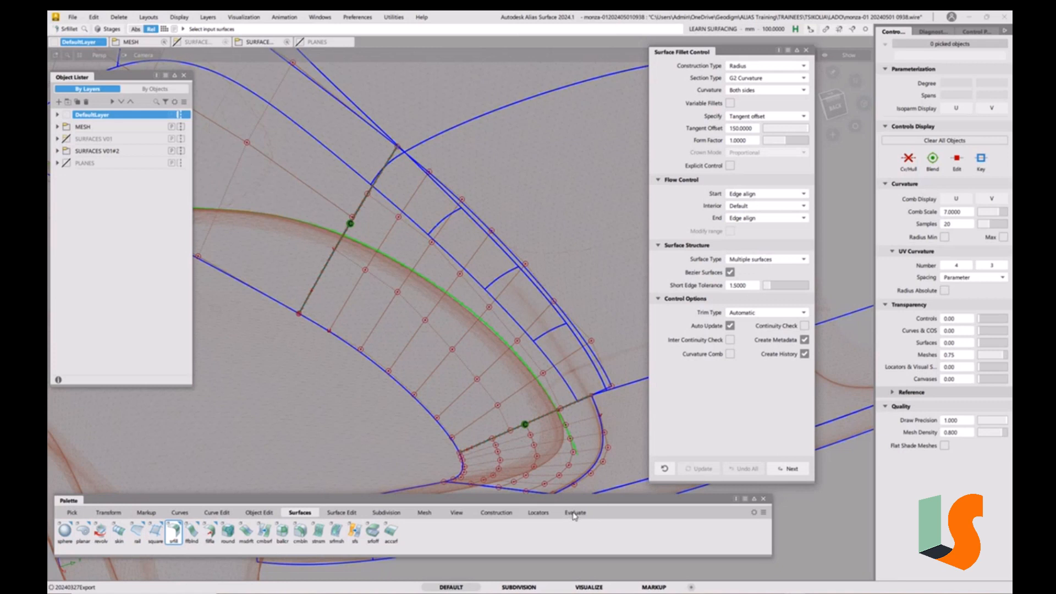
Step: Measure the curve-to-curve deviation between the two long edges of the second fillet piece
{"action": "left_click", "coordinate": [538, 513]}
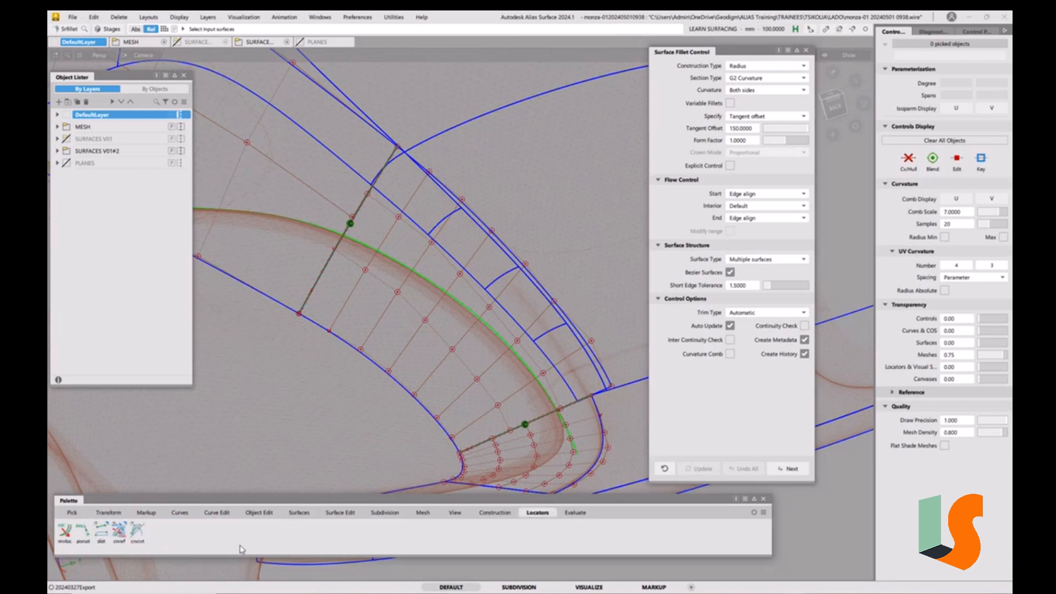
{"action": "left_click_drag", "start_coordinate": [127, 548], "coordinate": [140, 533]}
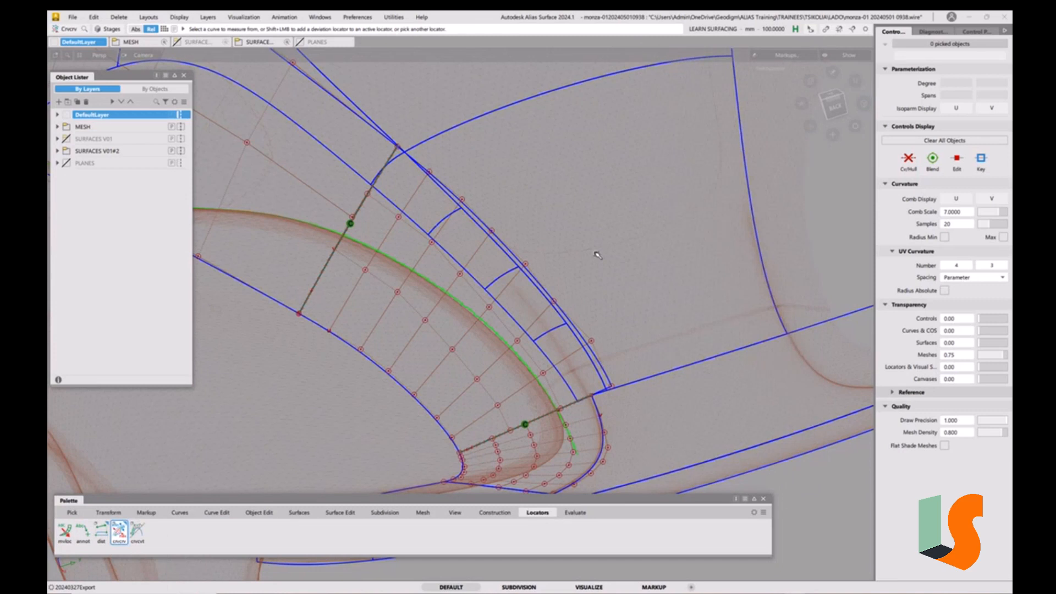
{"action": "left_click", "coordinate": [478, 282]}
{"action": "left_click", "coordinate": [529, 266]}
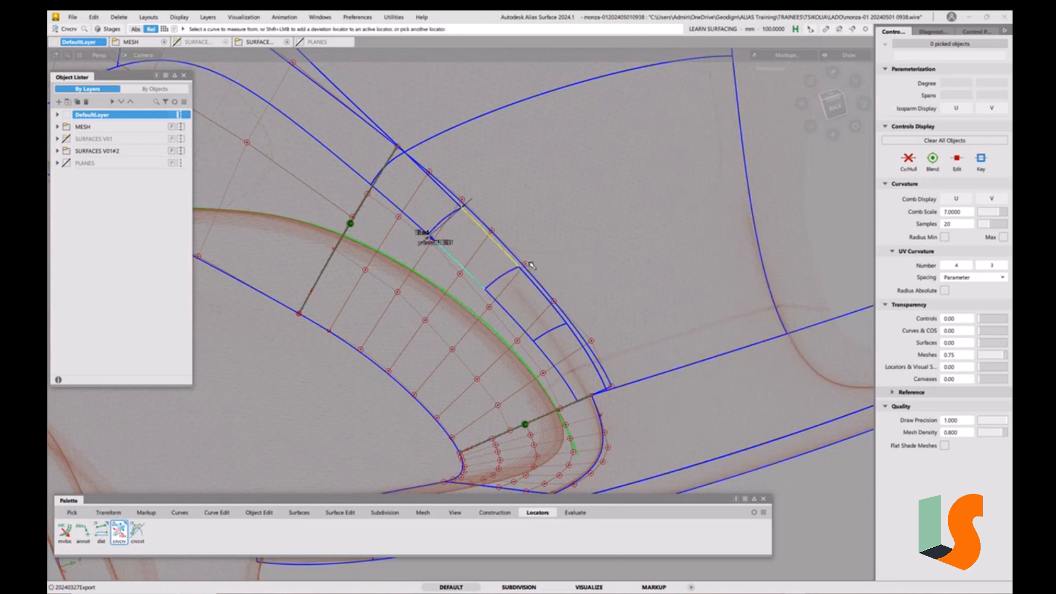
{"action": "scroll", "coordinate": [466, 255], "scroll_direction": "up", "scroll_amount": 5}
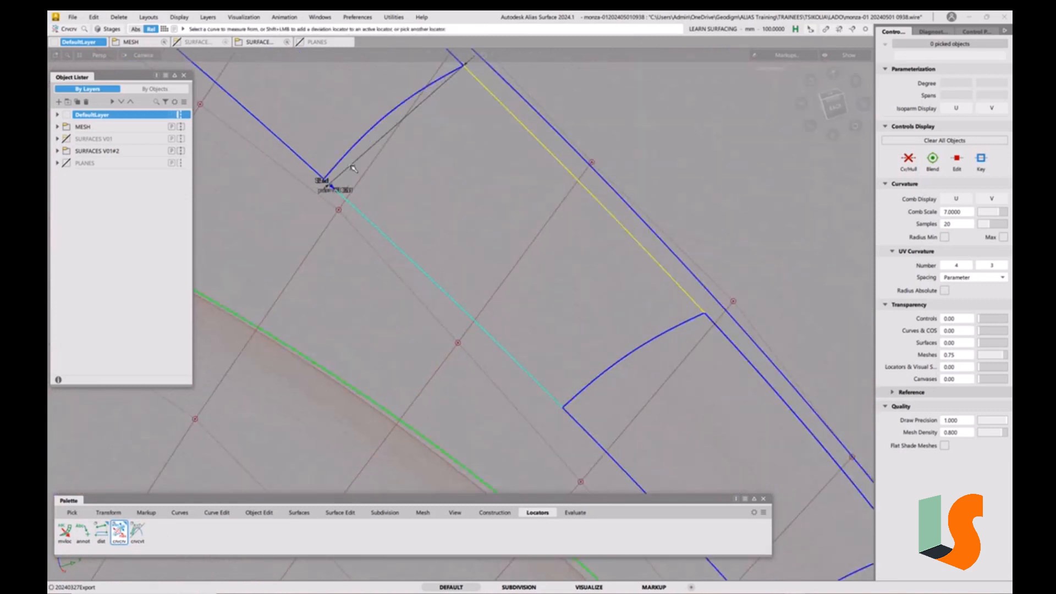
{"action": "scroll", "coordinate": [386, 160], "scroll_direction": "up", "scroll_amount": 4}
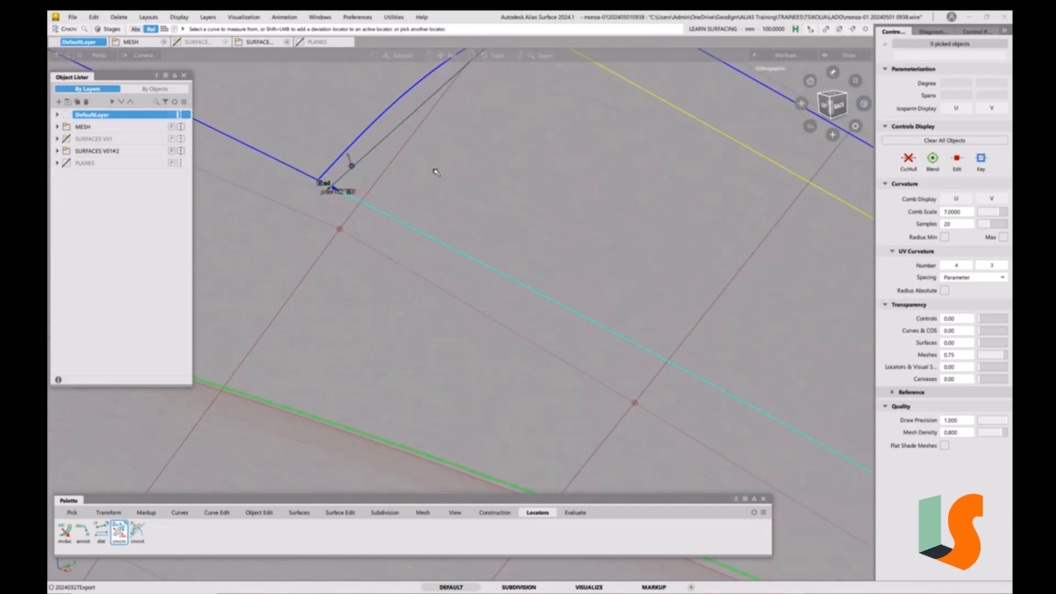
Step: Inspect the deviation measure's details with Show Max turned off, then deselect the locator
{"action": "key", "text": "ctrl+5"}
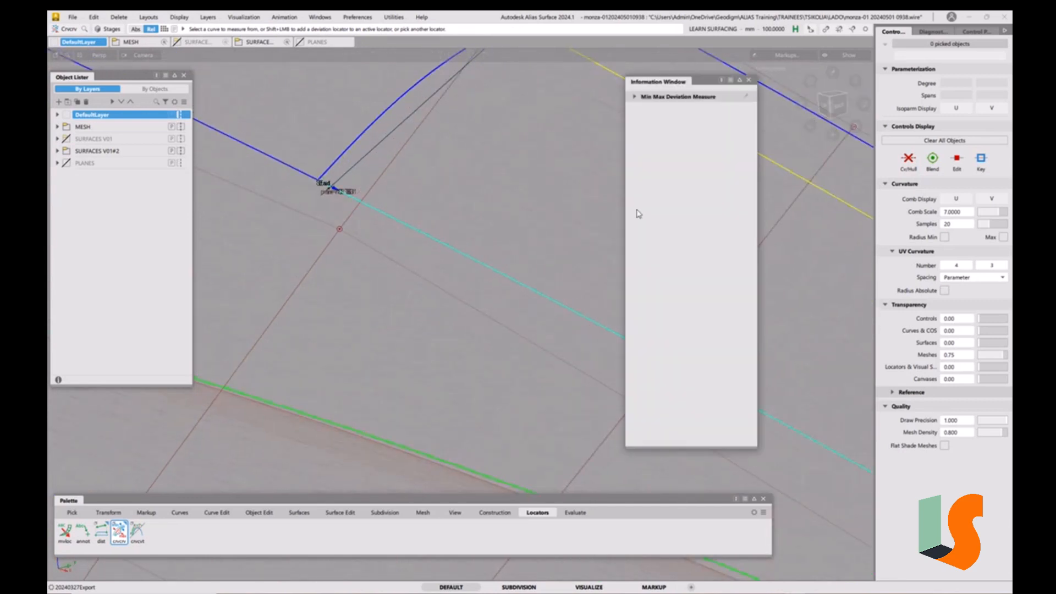
{"action": "left_click", "coordinate": [635, 98]}
{"action": "left_click", "coordinate": [692, 188]}
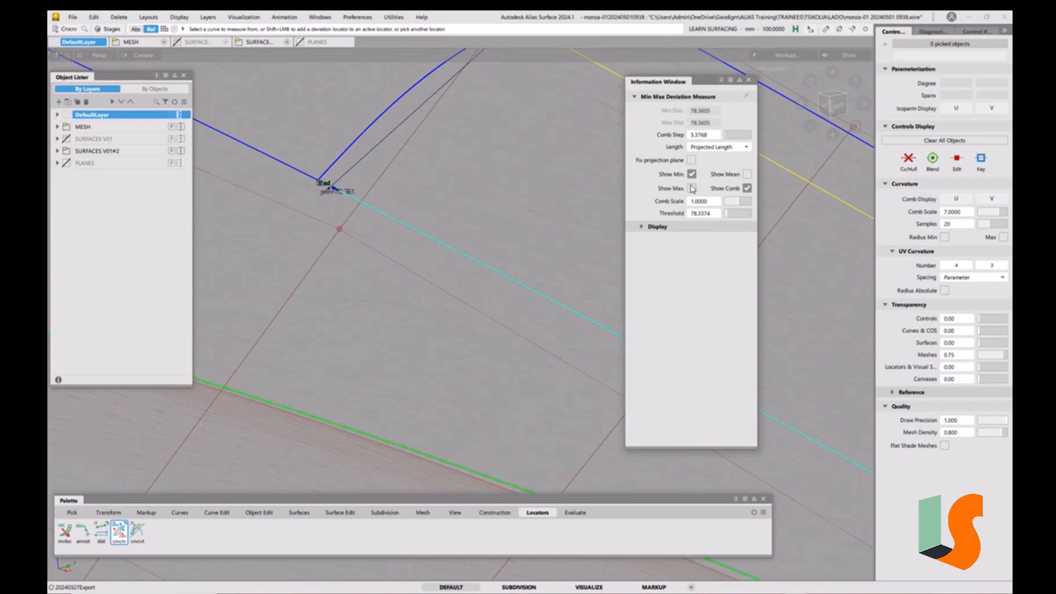
{"action": "left_click", "coordinate": [370, 203], "text": "alt+shift"}
{"action": "left_click_drag", "start_coordinate": [533, 202], "coordinate": [586, 179], "text": "alt+shift"}
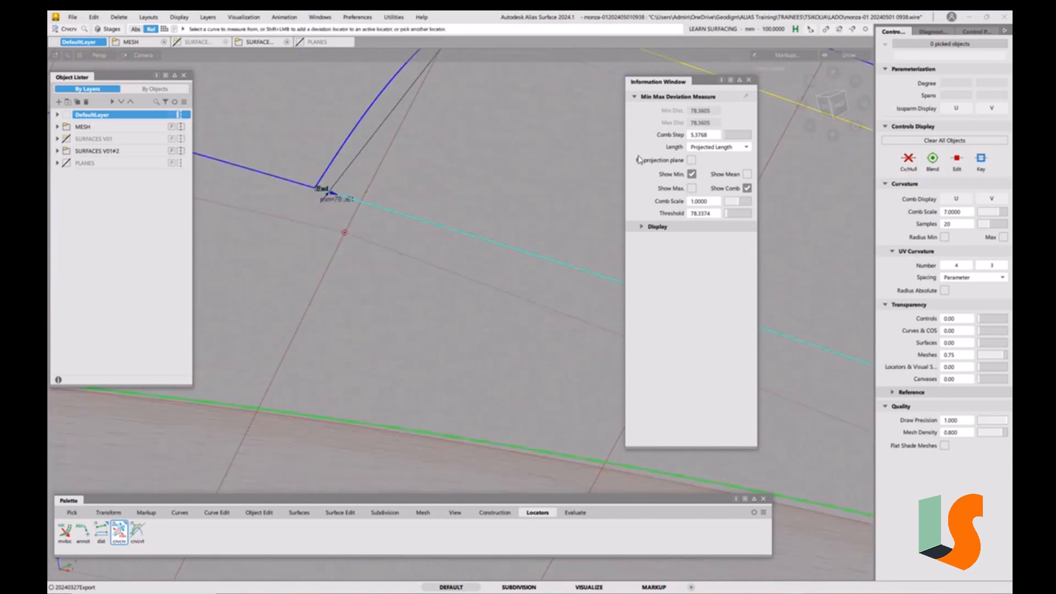
{"action": "left_click", "coordinate": [748, 79]}
{"action": "right_click_drag", "start_coordinate": [540, 149], "coordinate": [512, 290], "text": "alt+shift"}
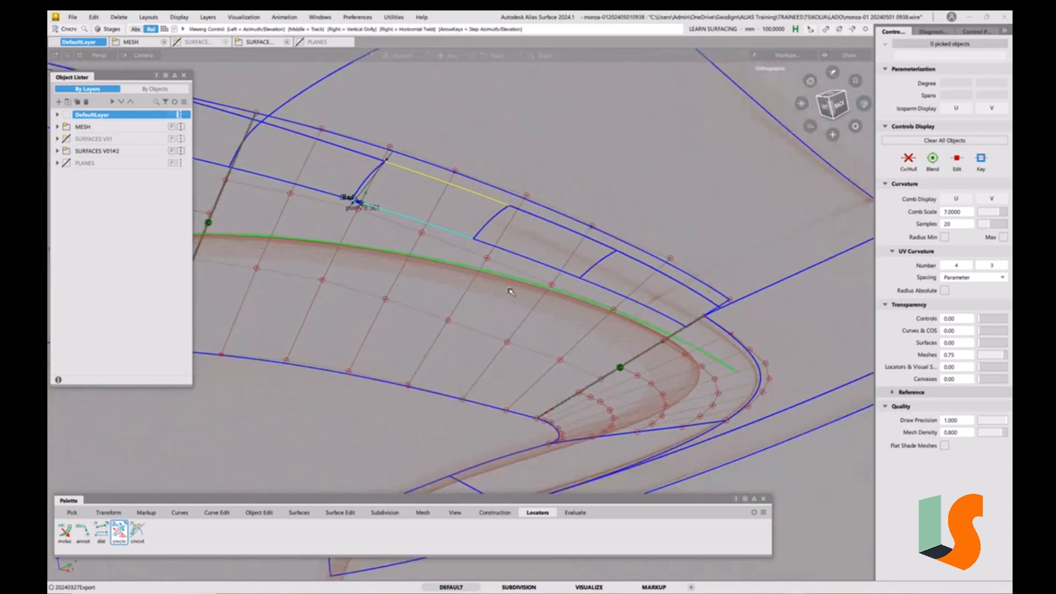
{"action": "left_click_drag", "start_coordinate": [512, 289], "coordinate": [509, 318], "text": "alt+shift"}
{"action": "middle_click_drag", "start_coordinate": [508, 318], "coordinate": [506, 303], "text": "alt+shift"}
{"action": "left_click_drag", "start_coordinate": [457, 397], "coordinate": [441, 324], "text": "ctrl+shift"}
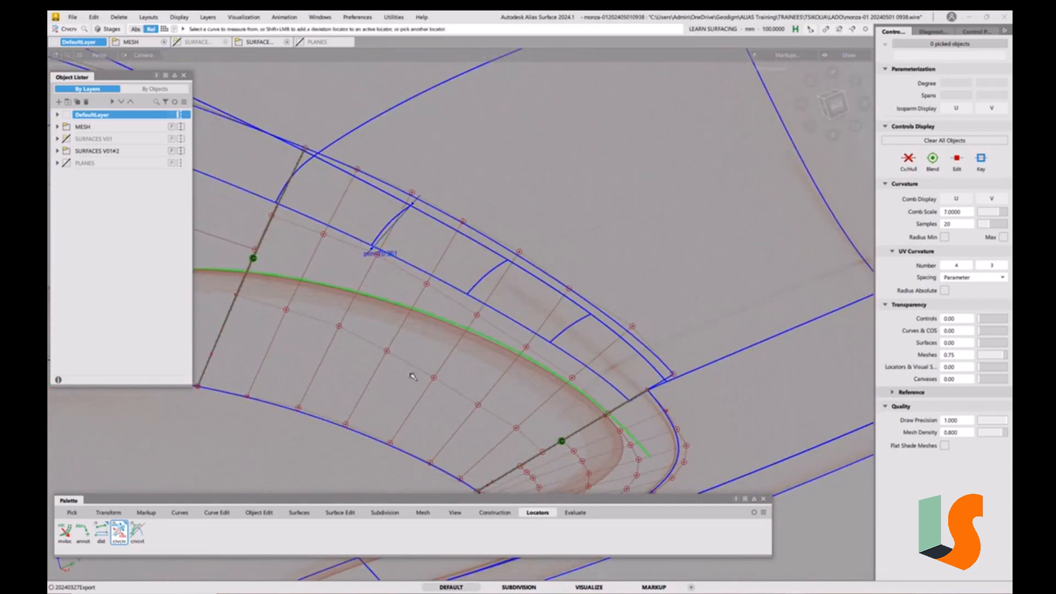
{"action": "key", "text": "shift+alt"}
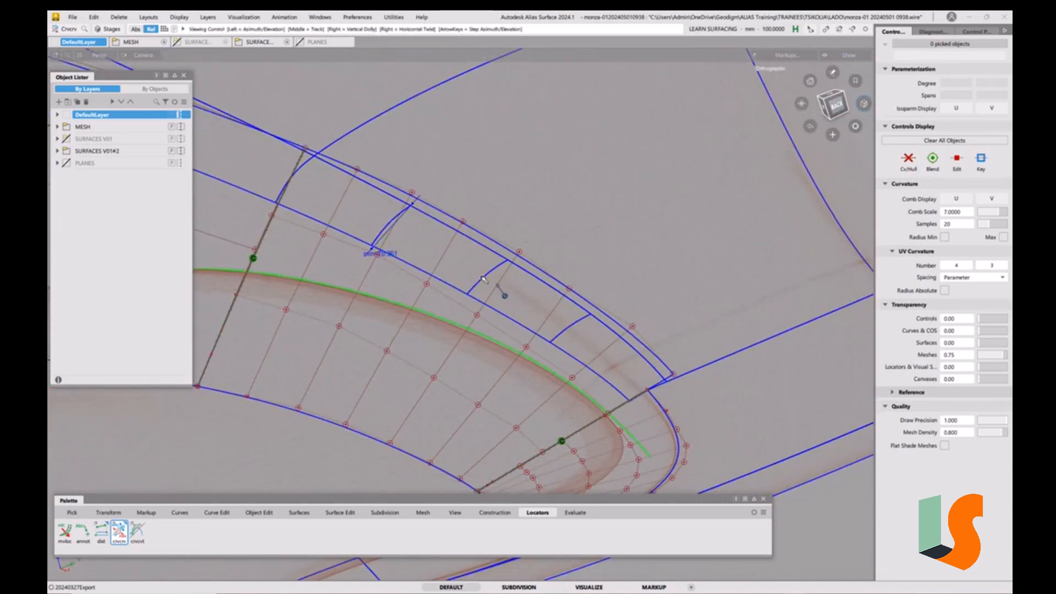
{"action": "right_click_drag", "start_coordinate": [483, 279], "coordinate": [462, 285], "text": "alt+shift"}
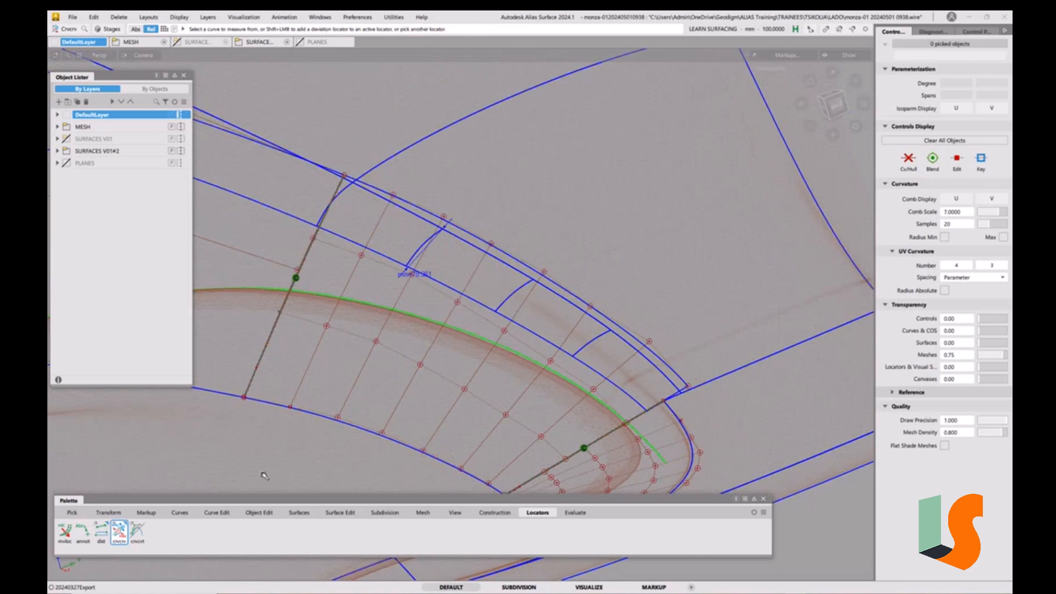
Step: Select the four fillet pieces along the upper edge and turn them into templates
{"action": "left_click", "coordinate": [302, 512]}
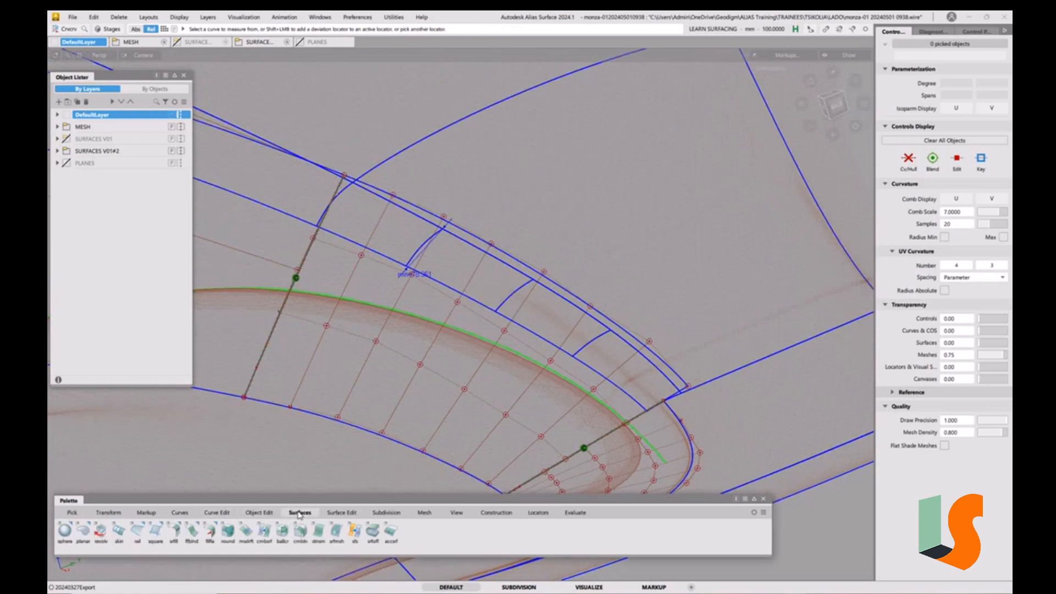
{"action": "left_click", "coordinate": [174, 532]}
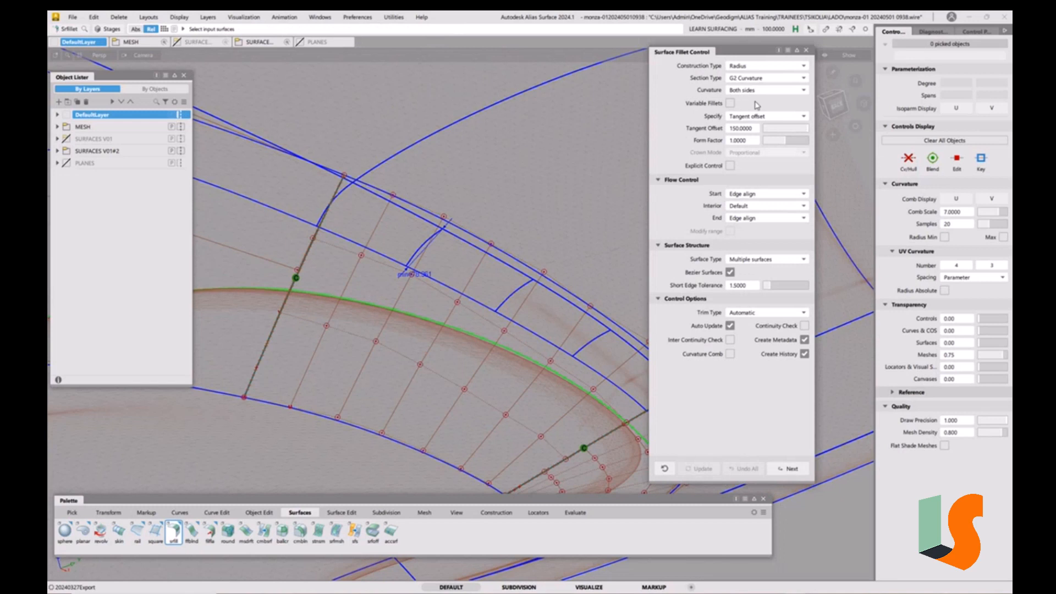
{"action": "left_click", "coordinate": [495, 276], "text": "ctrl+shift"}
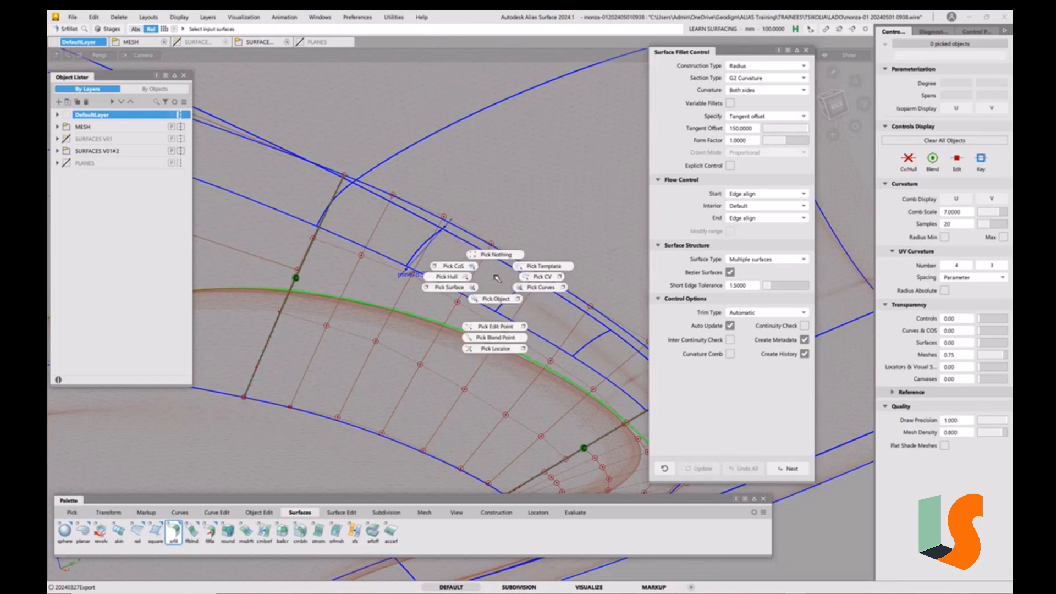
{"action": "middle_click_drag", "start_coordinate": [531, 312], "coordinate": [473, 306], "text": "alt+shift"}
{"action": "left_click_drag", "start_coordinate": [359, 255], "coordinate": [335, 269], "text": "ctrl+shift"}
{"action": "left_click", "coordinate": [363, 244]}
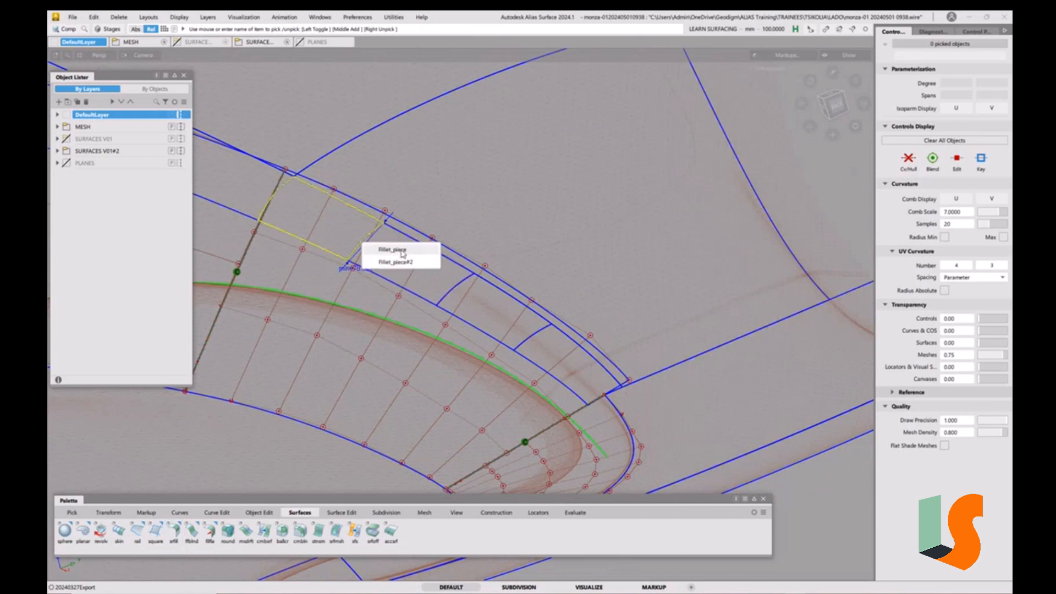
{"action": "left_click", "coordinate": [401, 249]}
{"action": "left_click", "coordinate": [452, 291]}
{"action": "left_click", "coordinate": [535, 338]}
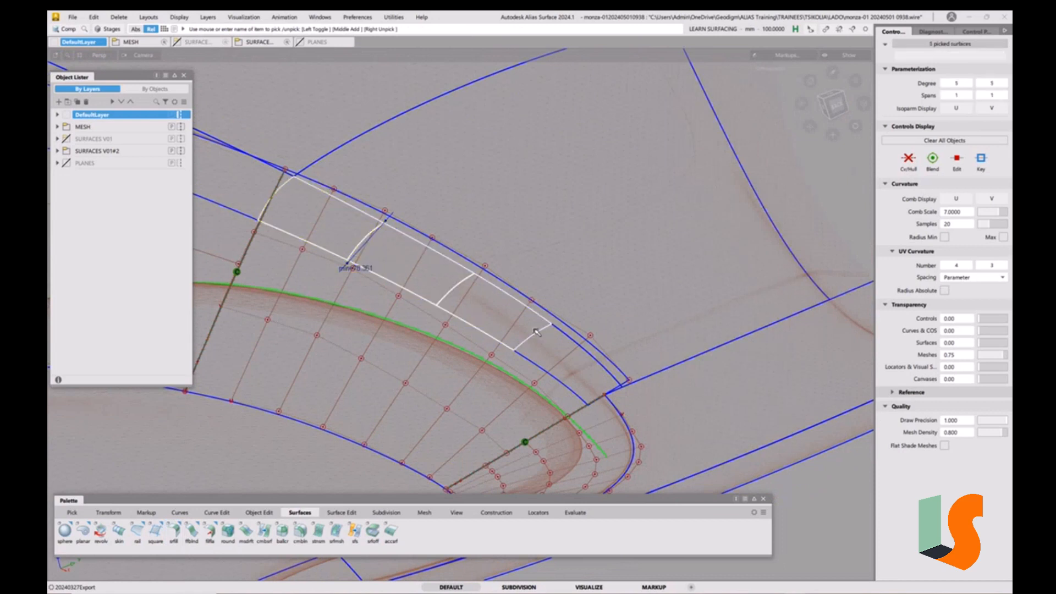
{"action": "left_click", "coordinate": [540, 342]}
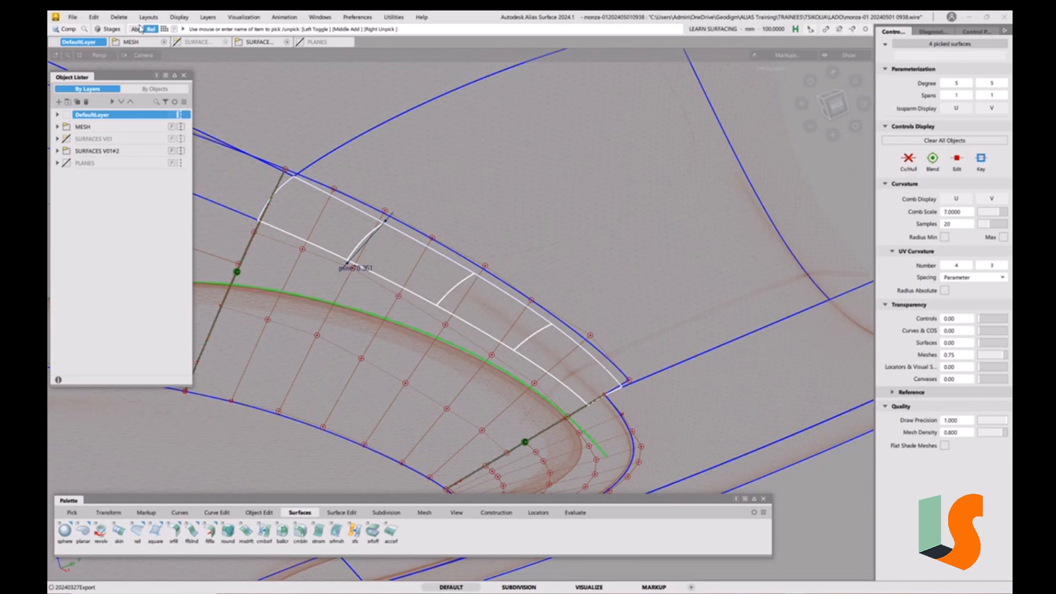
{"action": "left_click", "coordinate": [177, 18]}
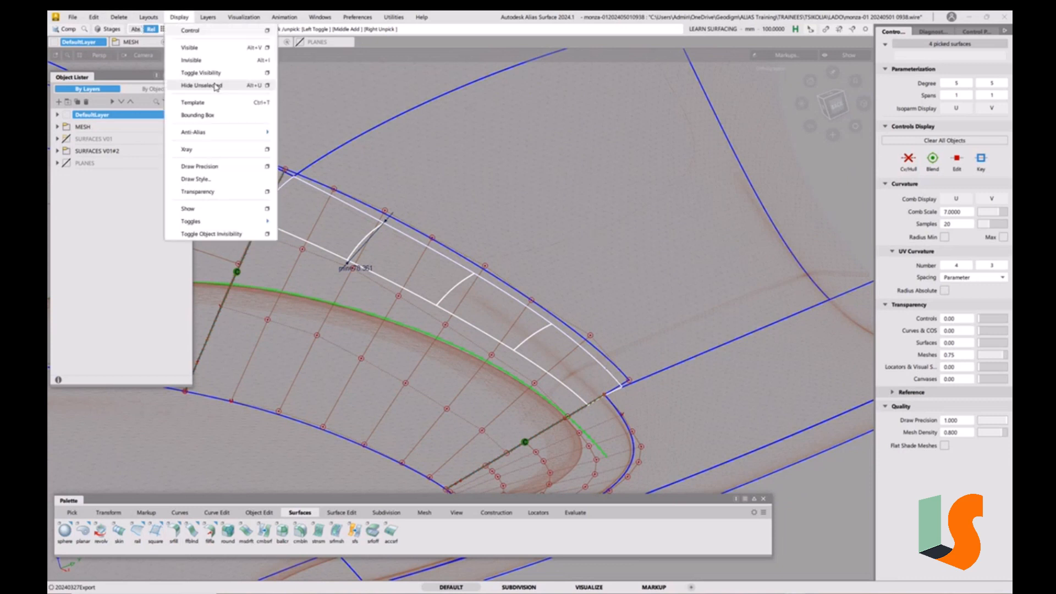
{"action": "left_click", "coordinate": [215, 103]}
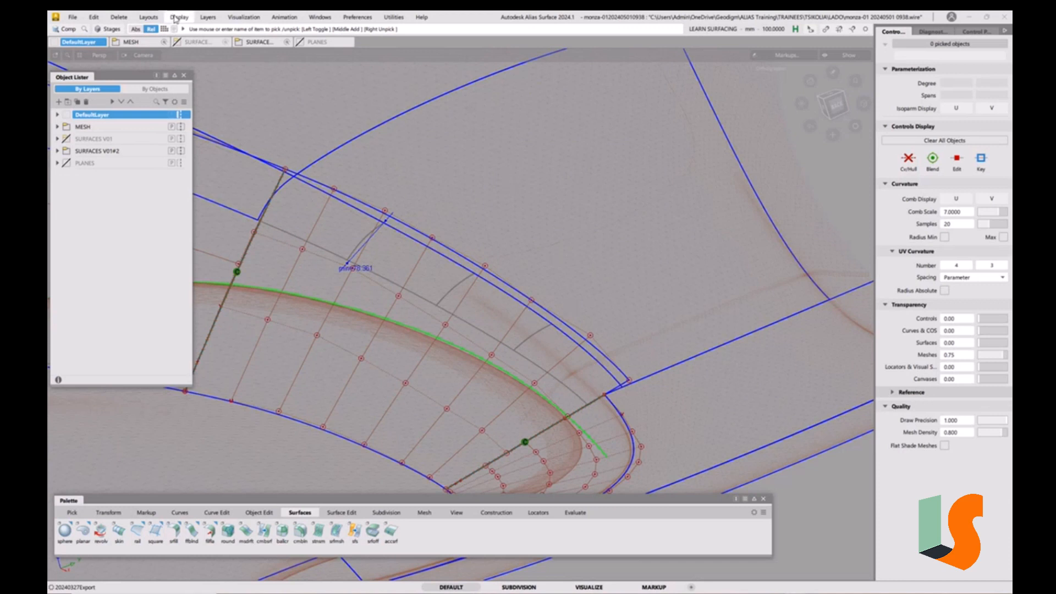
Step: Delete all locators and untrim the large side surface above the templated fillet pieces
{"action": "left_click", "coordinate": [119, 17]}
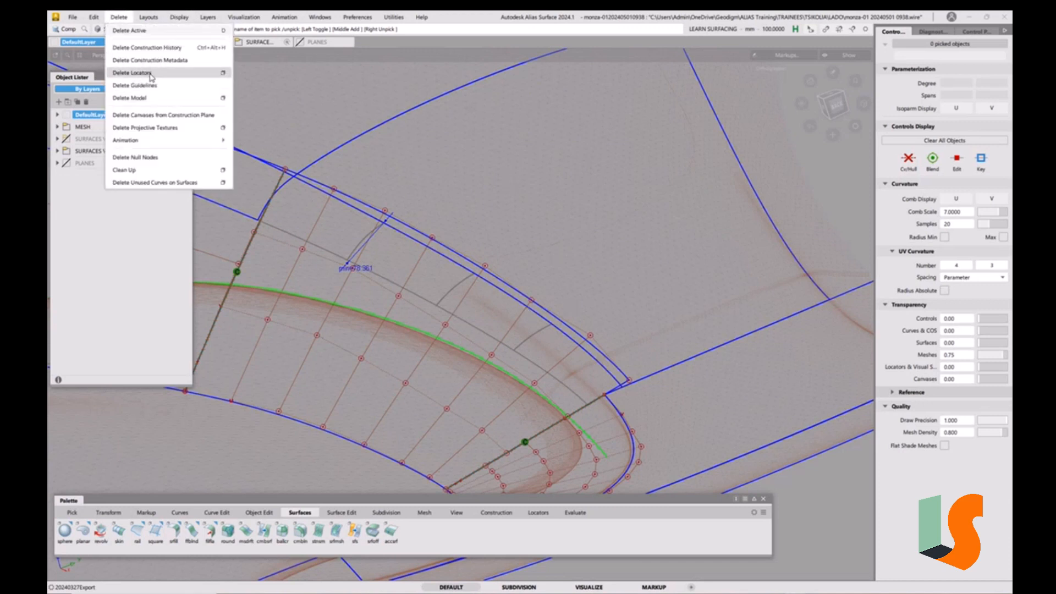
{"action": "left_click", "coordinate": [148, 75]}
{"action": "left_click_drag", "start_coordinate": [454, 284], "coordinate": [479, 290], "text": "alt+shift"}
{"action": "left_click", "coordinate": [490, 233]}
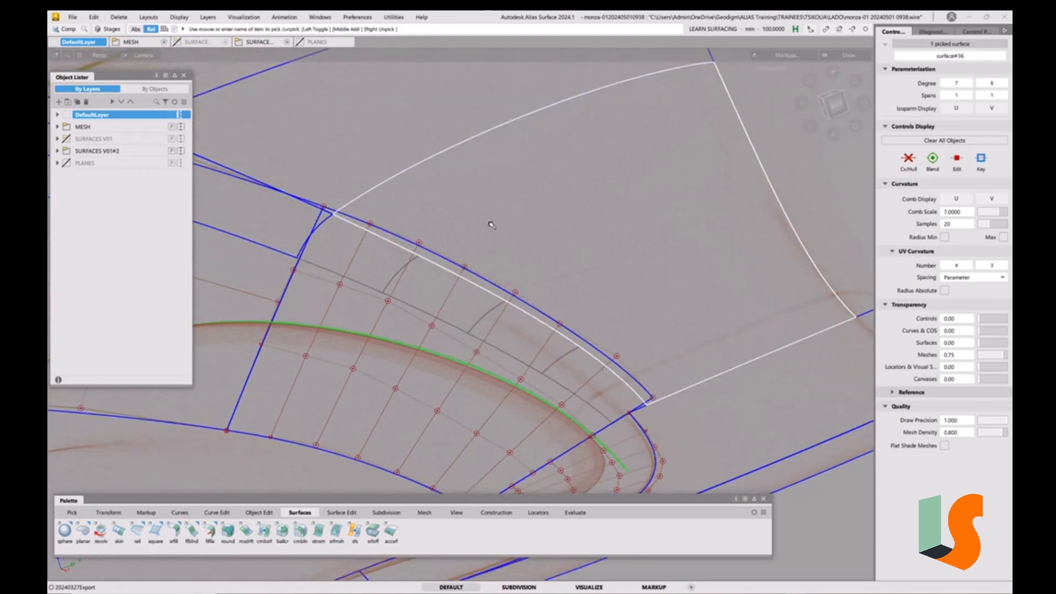
{"action": "key", "text": "u"}
{"action": "left_click", "coordinate": [492, 228]}
Step: Pick all curves-on-surface on the large side surface and delete them
{"action": "left_click_drag", "start_coordinate": [460, 304], "coordinate": [435, 295], "text": "ctrl+shift"}
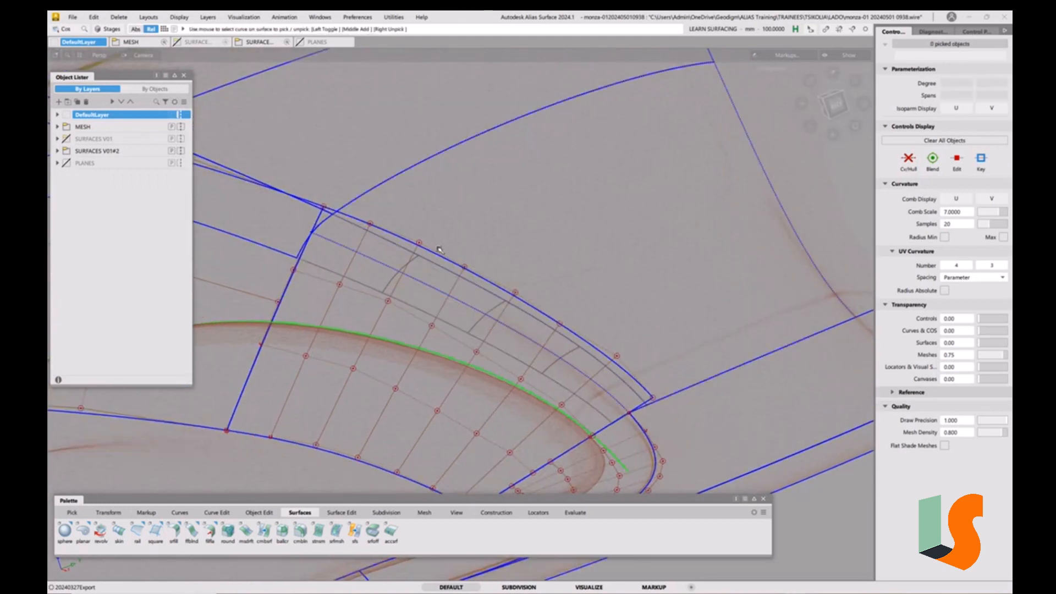
{"action": "left_click_drag", "start_coordinate": [404, 238], "coordinate": [684, 390]}
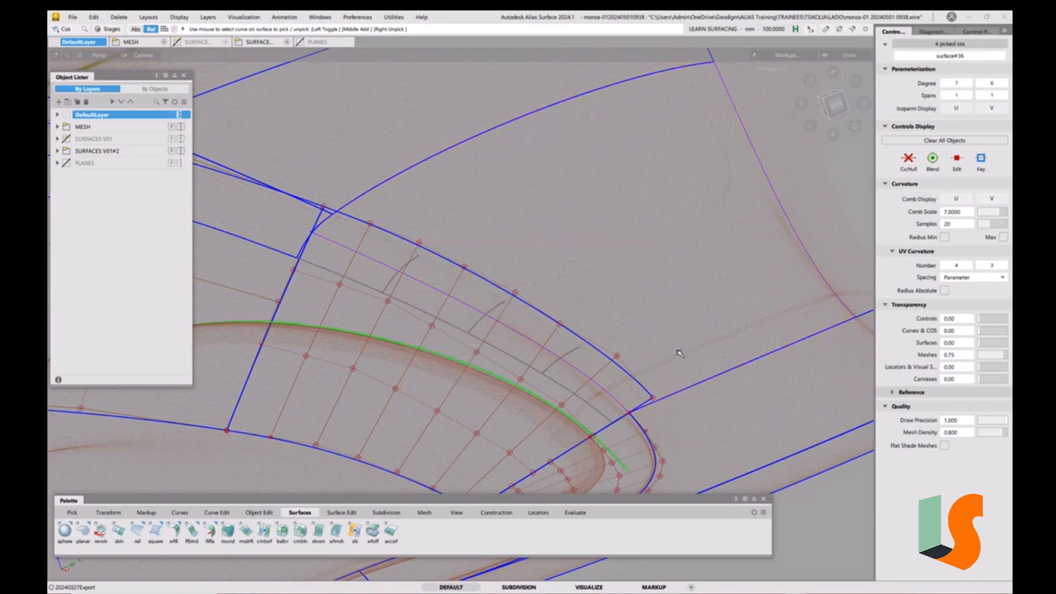
{"action": "key", "text": "Delete"}
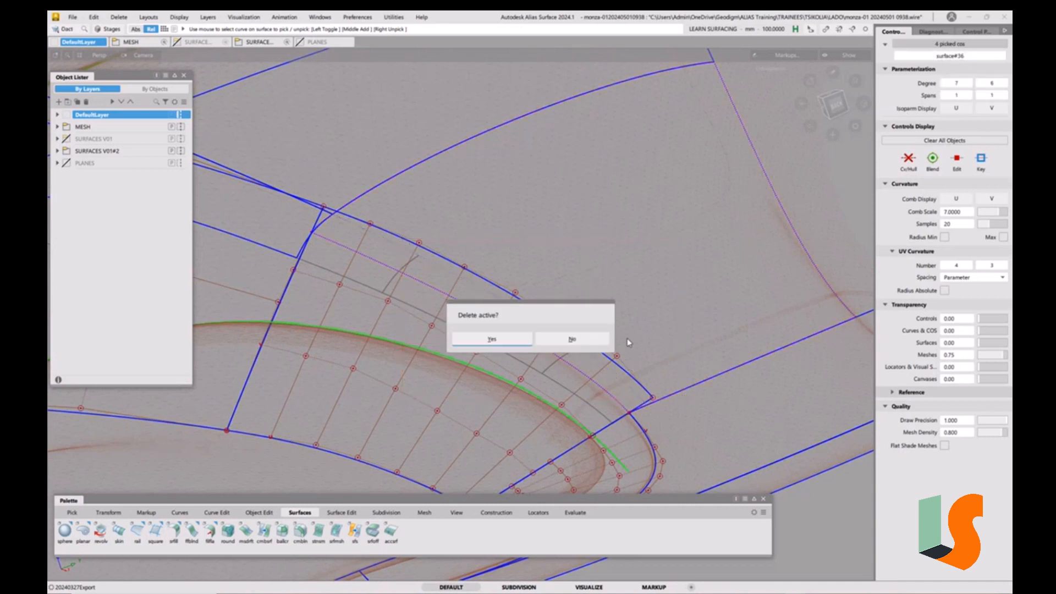
{"action": "left_click", "coordinate": [490, 338]}
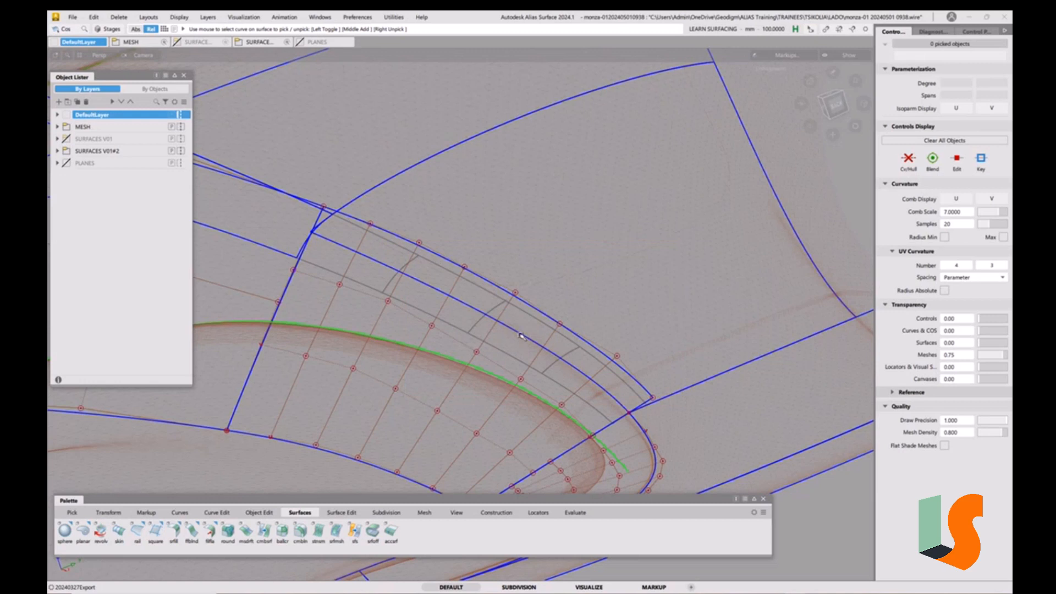
Step: Build a G2 Curvature surface fillet with a 150 tangent offset between the lower edge surface and the large side surface
{"action": "left_click_drag", "start_coordinate": [522, 336], "coordinate": [453, 275], "text": "alt+shift"}
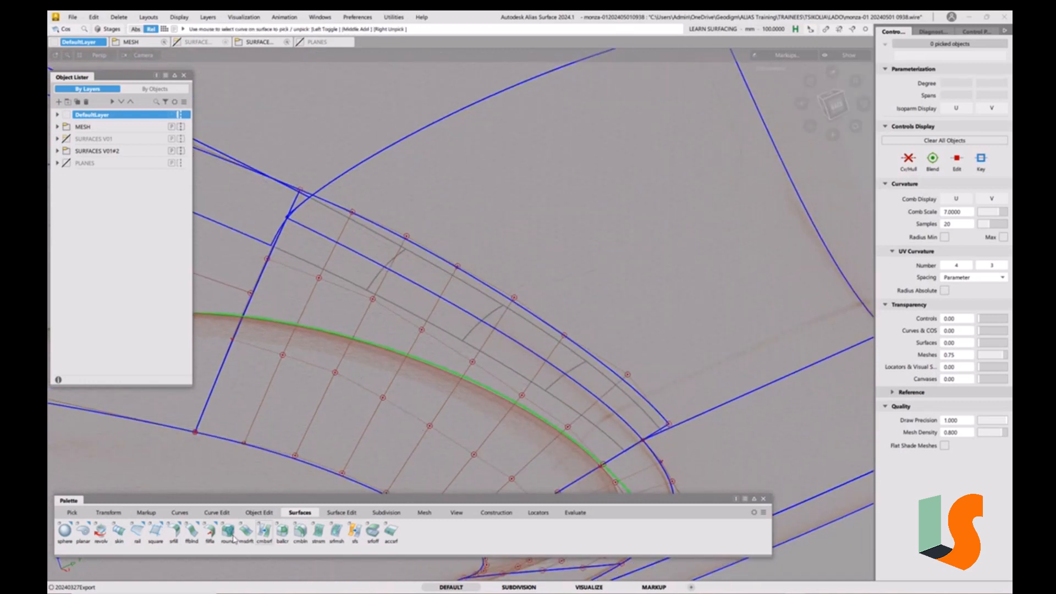
{"action": "left_click", "coordinate": [173, 532]}
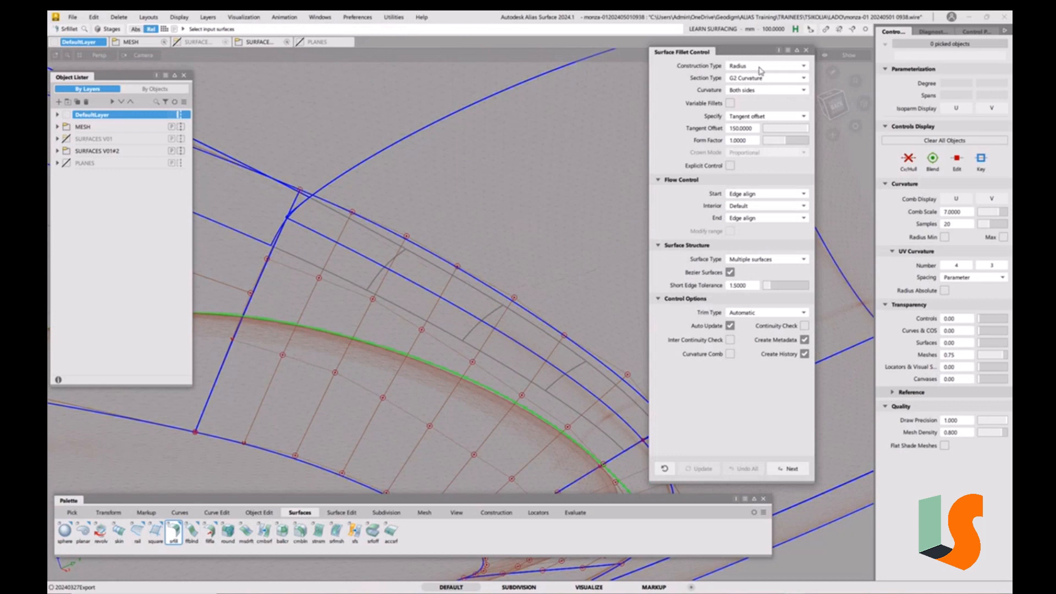
{"action": "left_click", "coordinate": [372, 303]}
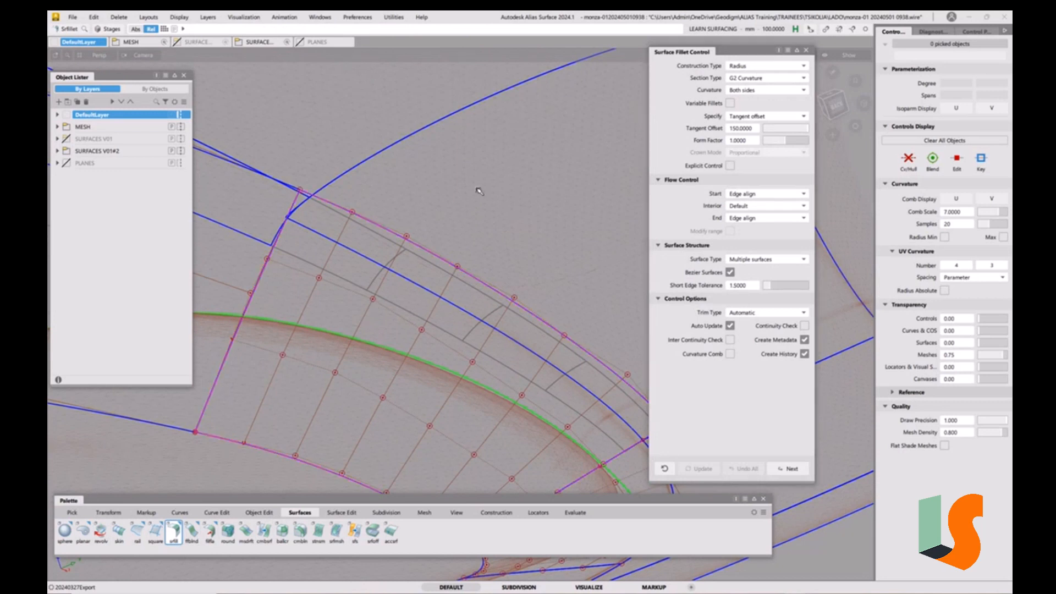
{"action": "left_click", "coordinate": [449, 124]}
{"action": "left_click", "coordinate": [471, 123]}
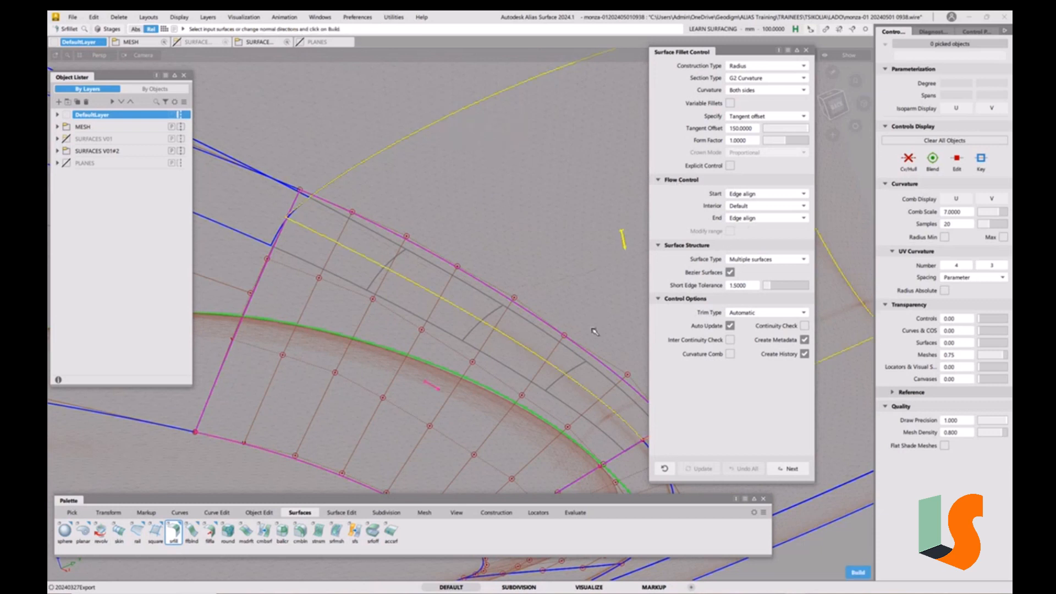
{"action": "left_click", "coordinate": [537, 315]}
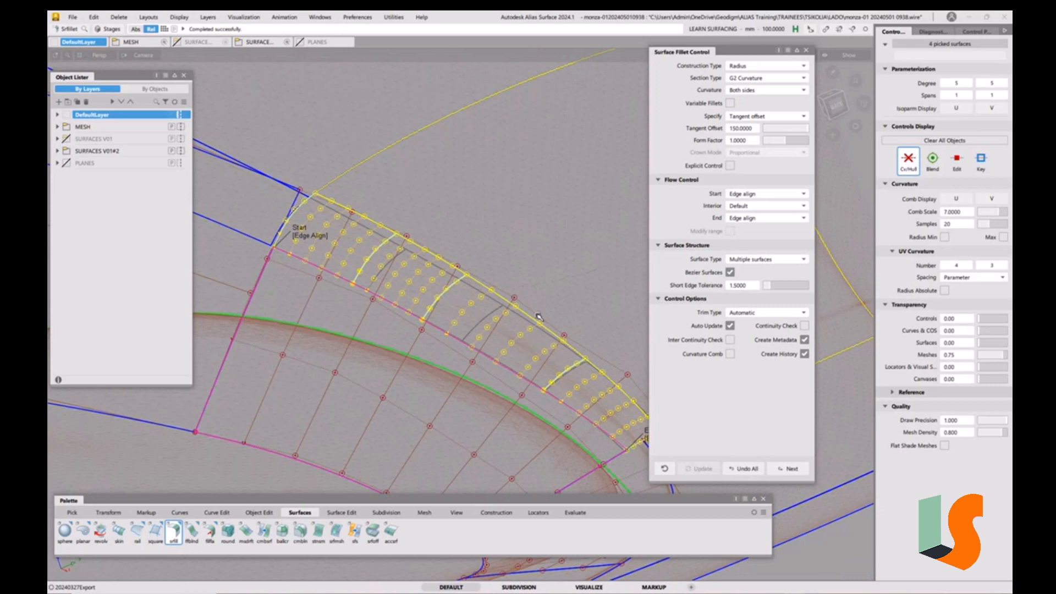
Step: Examine the rebuilt fillet's pieces and control points along its full length, from the start to the end edge
{"action": "middle_click_drag", "start_coordinate": [583, 303], "coordinate": [497, 288], "text": "alt+shift"}
{"action": "left_click", "coordinate": [497, 288], "text": "alt+shift"}
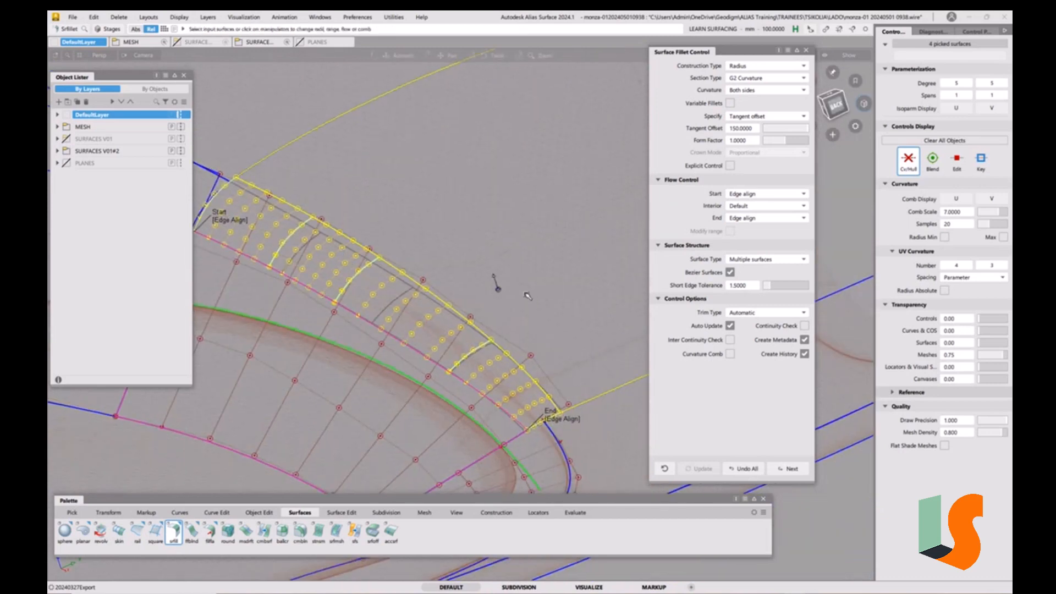
{"action": "left_click_drag", "start_coordinate": [523, 295], "coordinate": [472, 343], "text": "alt+shift"}
{"action": "middle_click_drag", "start_coordinate": [472, 343], "coordinate": [503, 172], "text": "alt+shift"}
{"action": "left_click", "coordinate": [482, 301], "text": "alt+shift"}
{"action": "left_click_drag", "start_coordinate": [484, 302], "coordinate": [518, 337], "text": "alt+shift"}
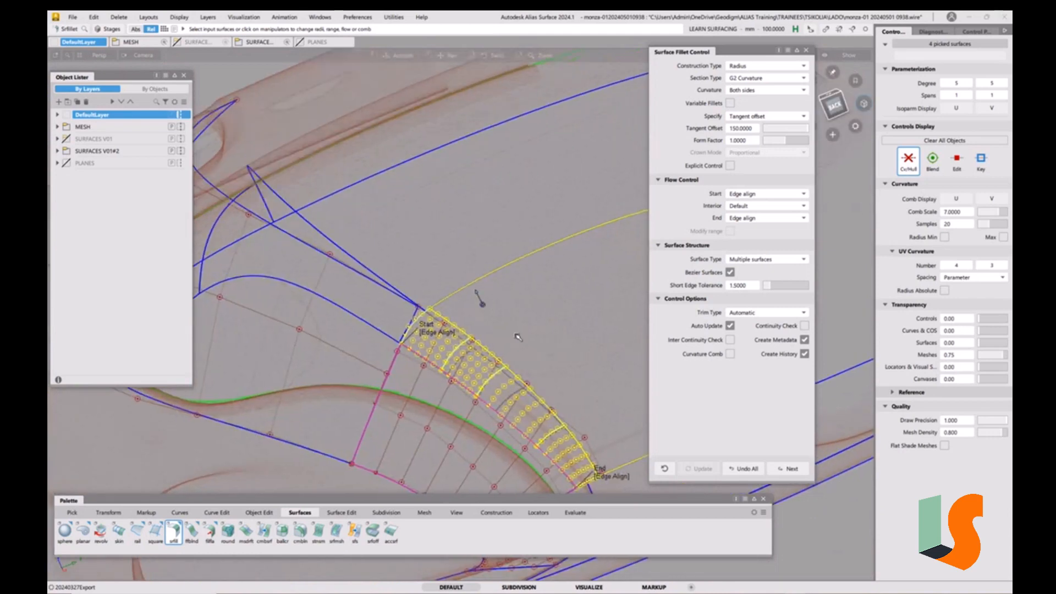
{"action": "middle_click_drag", "start_coordinate": [519, 337], "coordinate": [457, 248], "text": "alt+shift"}
{"action": "left_click_drag", "start_coordinate": [457, 247], "coordinate": [452, 287], "text": "alt+shift"}
{"action": "right_click_drag", "start_coordinate": [452, 287], "coordinate": [472, 215], "text": "alt+shift"}
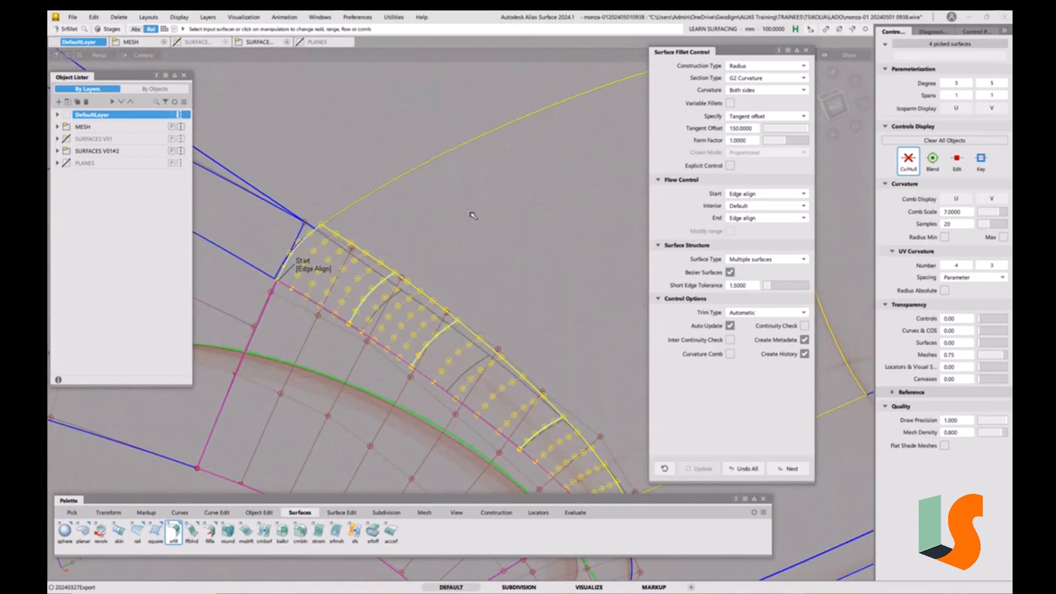
{"action": "left_click", "coordinate": [499, 215], "text": "alt+shift"}
{"action": "mouse_move", "coordinate": [503, 215]}
{"action": "left_mouse_down", "text": "alt+shift"}
{"action": "mouse_move", "coordinate": [516, 214]}
{"action": "mouse_move", "coordinate": [507, 209]}
{"action": "left_mouse_up", "text": "alt+shift"}
{"action": "left_click_drag", "start_coordinate": [427, 189], "coordinate": [462, 209], "text": "alt+shift"}
{"action": "left_click", "coordinate": [427, 177], "text": "alt+shift"}
{"action": "right_click_drag", "start_coordinate": [462, 209], "coordinate": [457, 241], "text": "alt+shift"}
{"action": "middle_click_drag", "start_coordinate": [457, 241], "coordinate": [464, 233], "text": "alt+shift"}
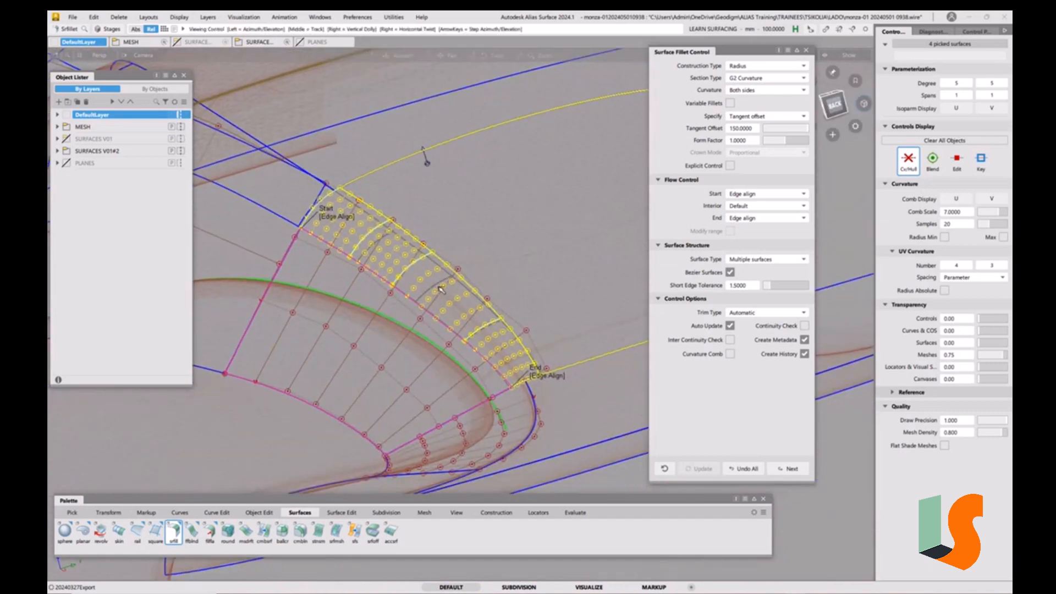
{"action": "left_click_drag", "start_coordinate": [441, 290], "coordinate": [455, 308], "text": "alt+shift"}
Step: Complete the fillet with Continuity Check on and Create History off, after examining where its start edge meets the neighbouring surface
{"action": "left_click", "coordinate": [804, 326]}
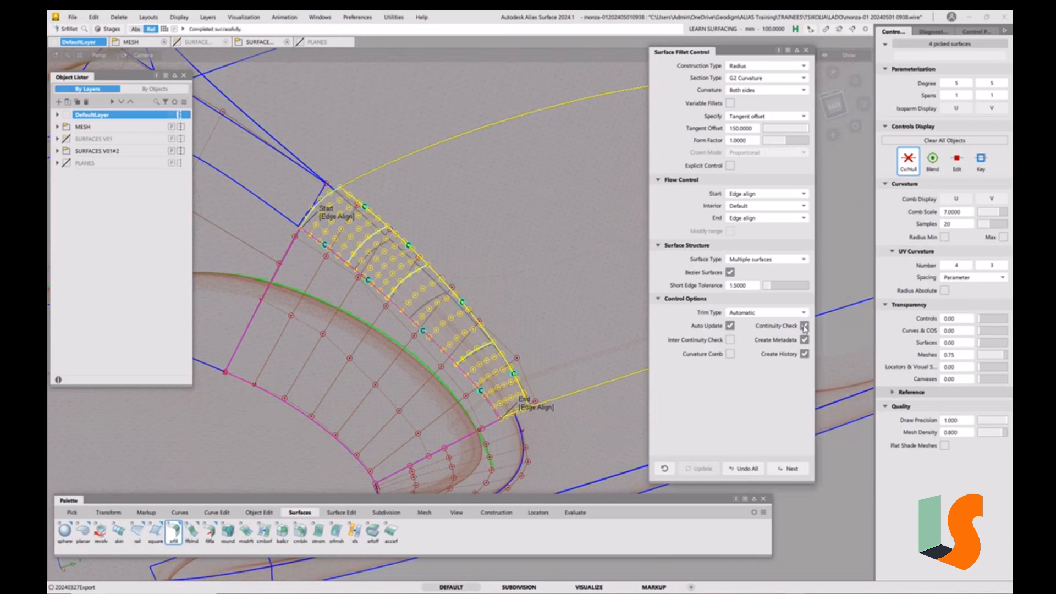
{"action": "middle_click_drag", "start_coordinate": [490, 266], "coordinate": [480, 250], "text": "alt+shift"}
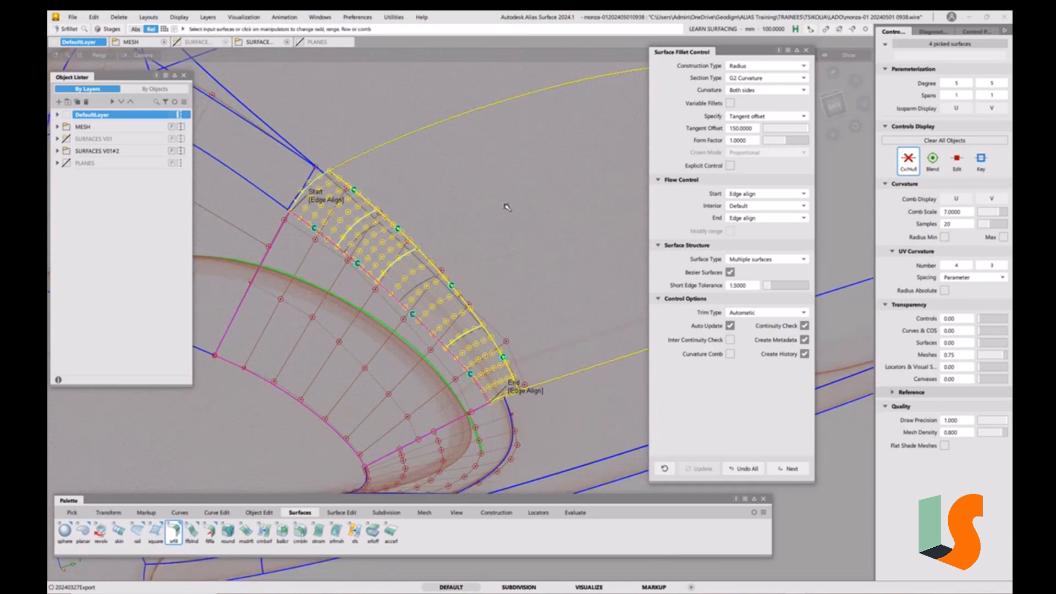
{"action": "left_click_drag", "start_coordinate": [422, 202], "coordinate": [467, 231], "text": "alt+shift"}
{"action": "middle_click_drag", "start_coordinate": [467, 231], "coordinate": [488, 265], "text": "alt+shift"}
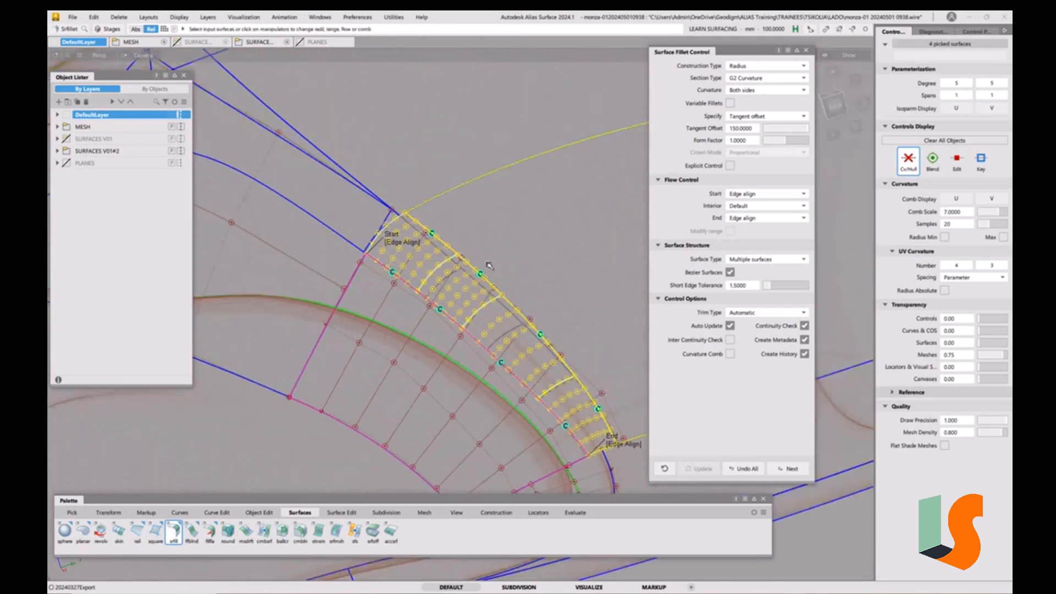
{"action": "right_click_drag", "start_coordinate": [489, 266], "coordinate": [429, 270], "text": "ctrl+shift"}
{"action": "key", "text": "1"}
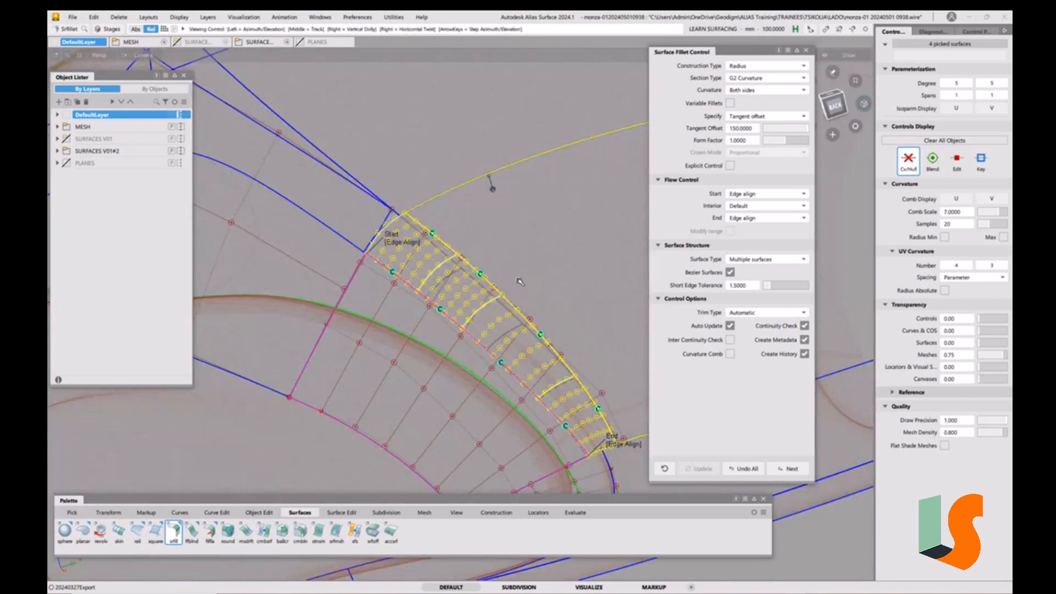
{"action": "mouse_move", "coordinate": [519, 281]}
{"action": "left_mouse_down", "text": "alt+shift"}
{"action": "mouse_move", "coordinate": [481, 262]}
{"action": "mouse_move", "coordinate": [495, 284]}
{"action": "left_mouse_up", "text": "alt+shift"}
{"action": "left_click_drag", "start_coordinate": [454, 256], "coordinate": [512, 264], "text": "alt+shift"}
{"action": "middle_click_drag", "start_coordinate": [481, 242], "coordinate": [529, 295], "text": "alt+shift"}
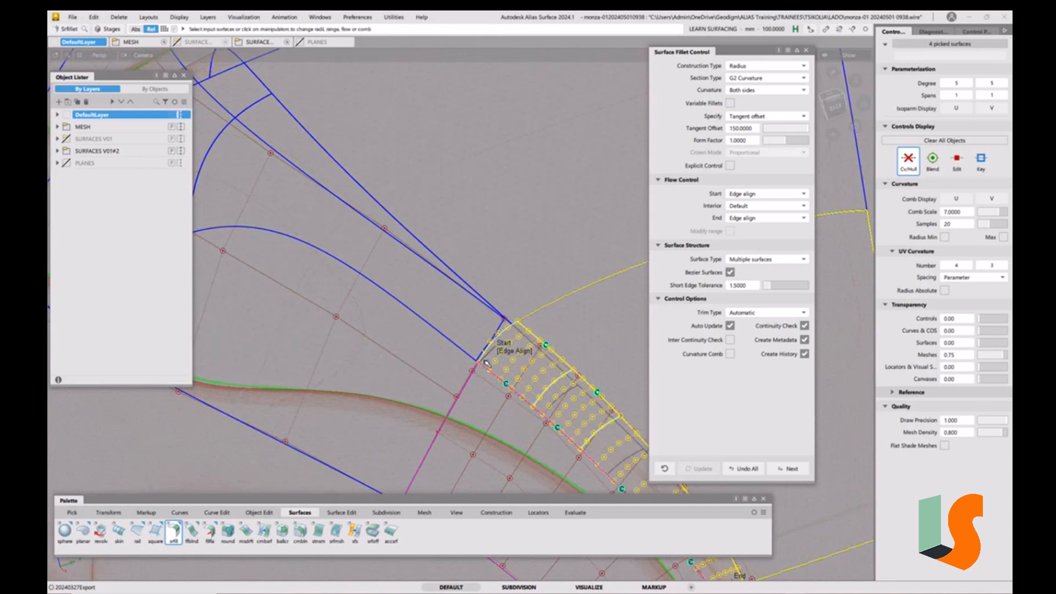
{"action": "scroll", "coordinate": [484, 363], "scroll_direction": "up", "scroll_amount": 3}
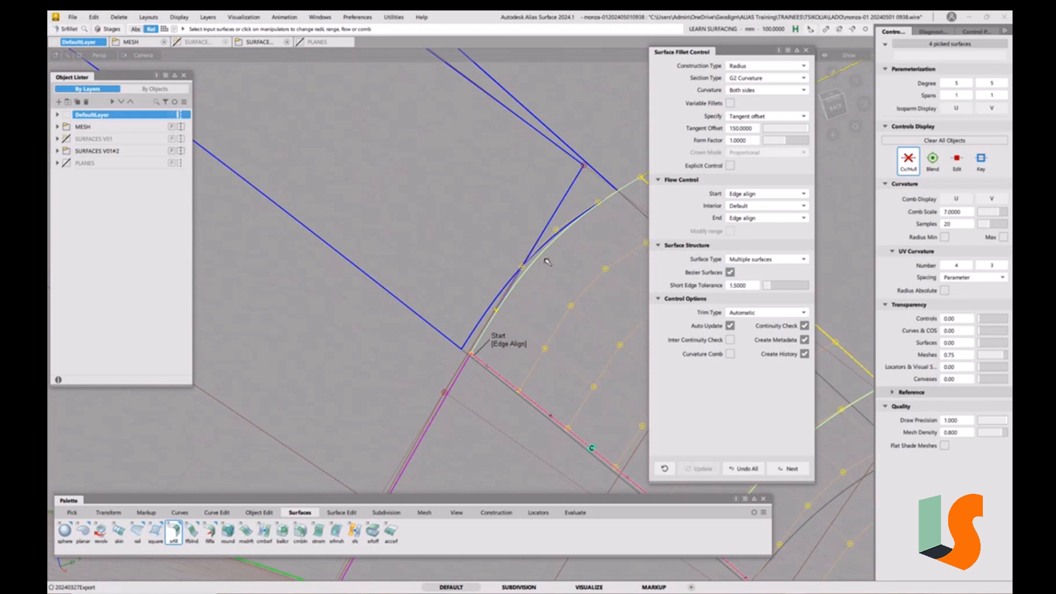
{"action": "middle_click_drag", "start_coordinate": [636, 177], "coordinate": [517, 185], "text": "alt+shift"}
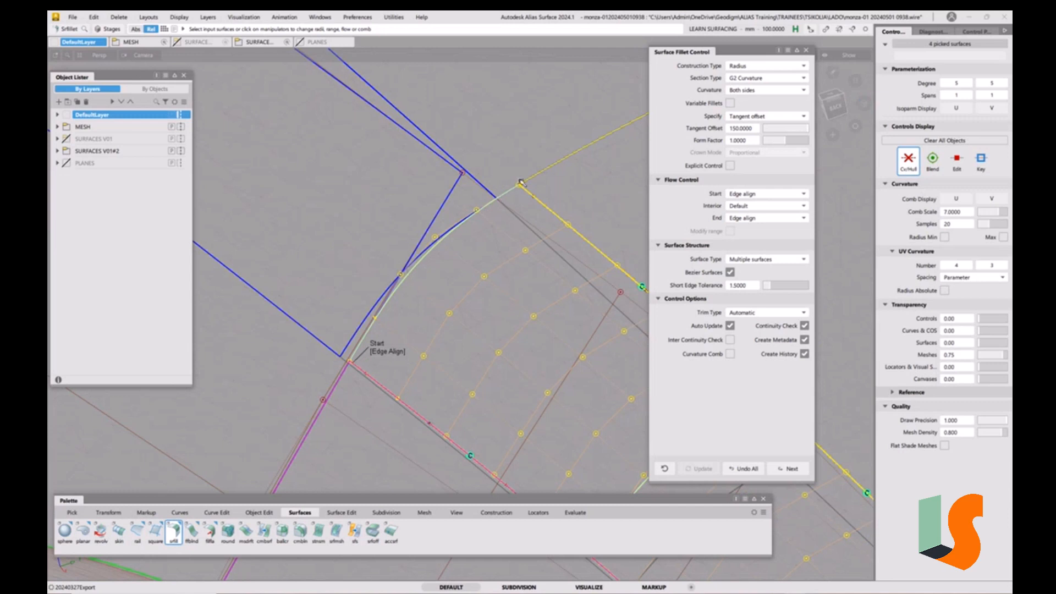
{"action": "scroll", "coordinate": [484, 220], "scroll_direction": "down", "scroll_amount": 5}
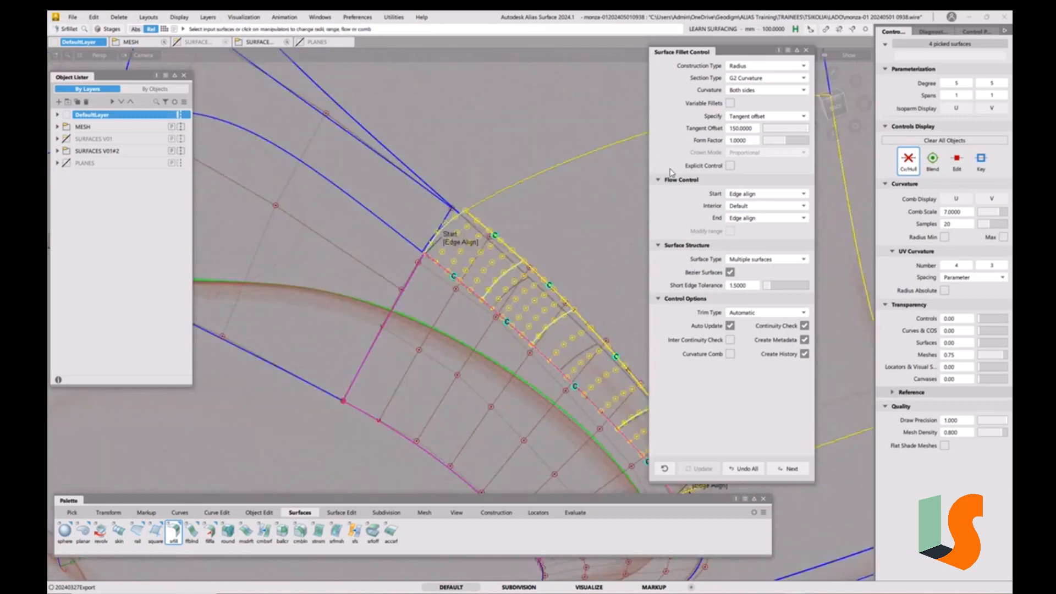
{"action": "left_click", "coordinate": [804, 354]}
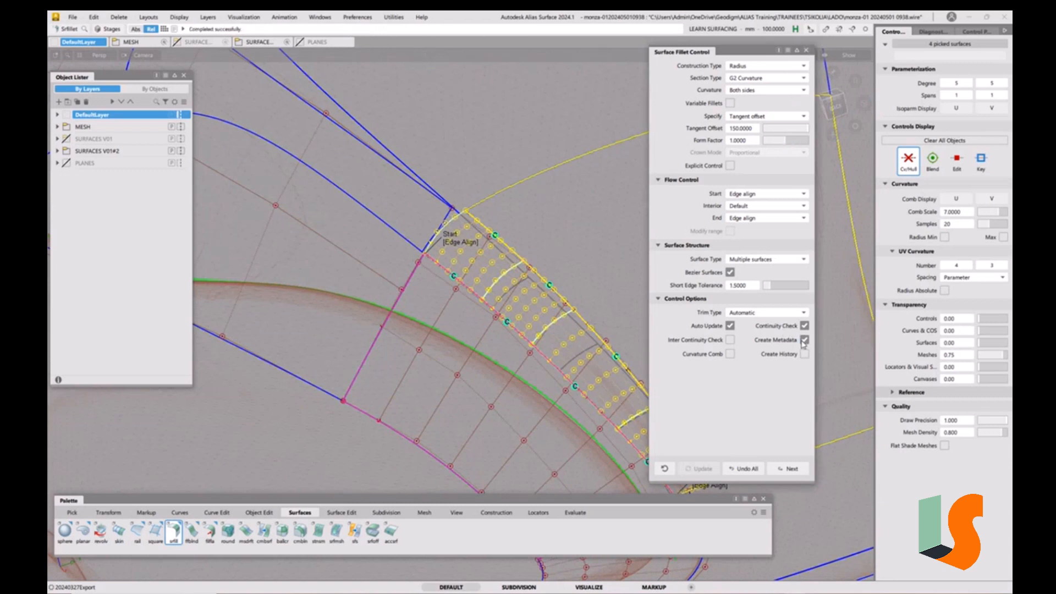
{"action": "left_click", "coordinate": [806, 50]}
Step: Pick the old templated fillet pieces under the rebuilt fillet and delete them
{"action": "left_click", "coordinate": [516, 268], "text": "ctrl+shift"}
{"action": "left_click_drag", "start_coordinate": [556, 295], "coordinate": [543, 256], "text": "ctrl+shift"}
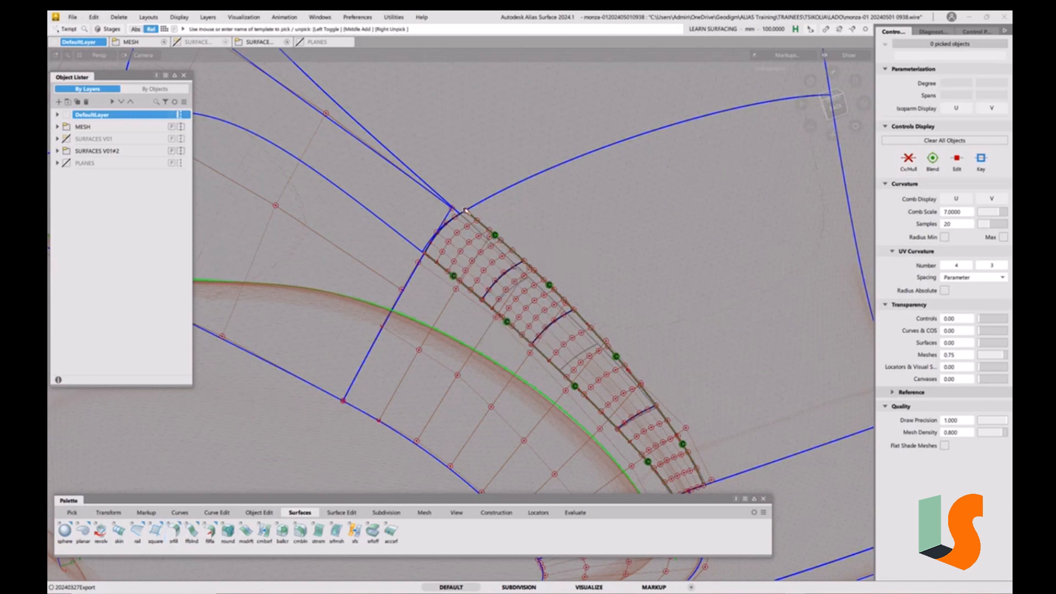
{"action": "left_click_drag", "start_coordinate": [473, 207], "coordinate": [716, 470]}
{"action": "key", "text": "Delete"}
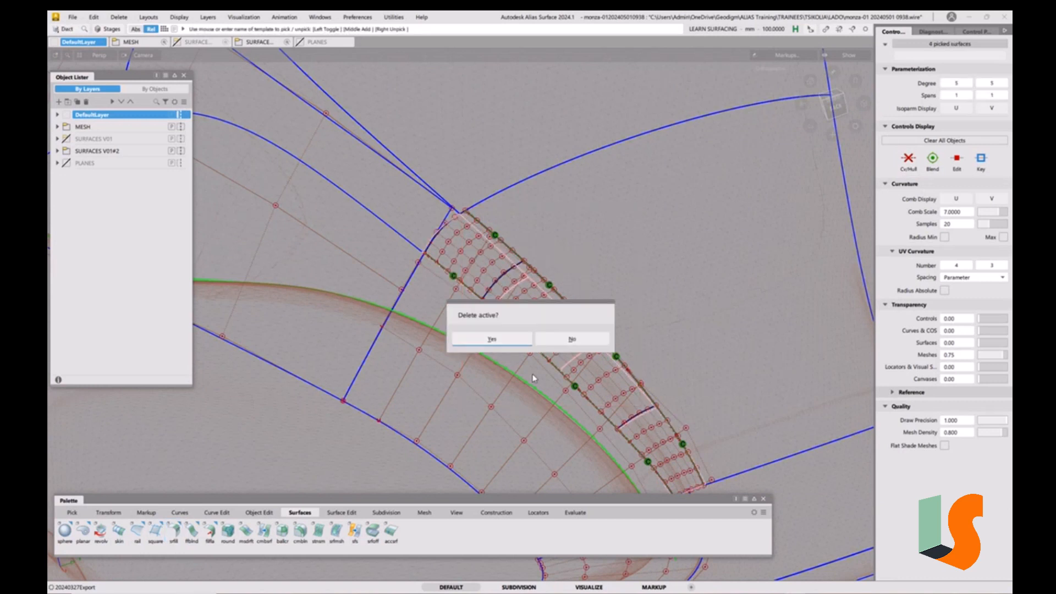
{"action": "left_click", "coordinate": [521, 338]}
Step: Select the flared blend surface adjoining the start of the rebuilt fillet and display its CVs and hulls
{"action": "left_click_drag", "start_coordinate": [530, 291], "coordinate": [520, 371], "text": "alt+shift"}
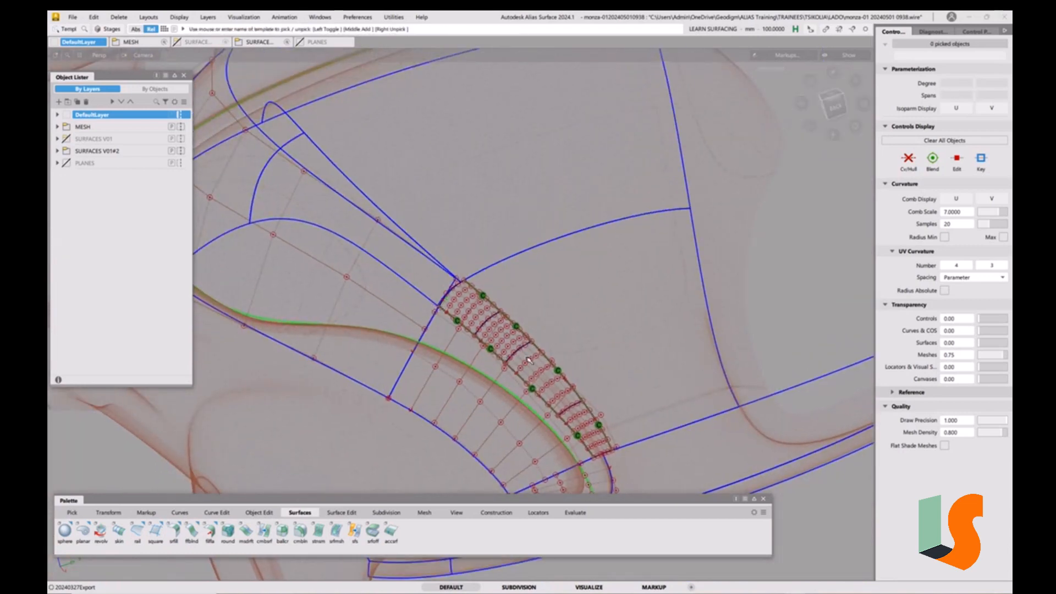
{"action": "middle_click_drag", "start_coordinate": [411, 264], "coordinate": [531, 341], "text": "alt+shift"}
{"action": "mouse_move", "coordinate": [527, 335]}
{"action": "left_mouse_down", "text": "ctrl+shift"}
{"action": "mouse_move", "coordinate": [509, 348]}
{"action": "mouse_move", "coordinate": [507, 334]}
{"action": "left_mouse_up", "text": "ctrl+shift"}
{"action": "left_click", "coordinate": [506, 333]}
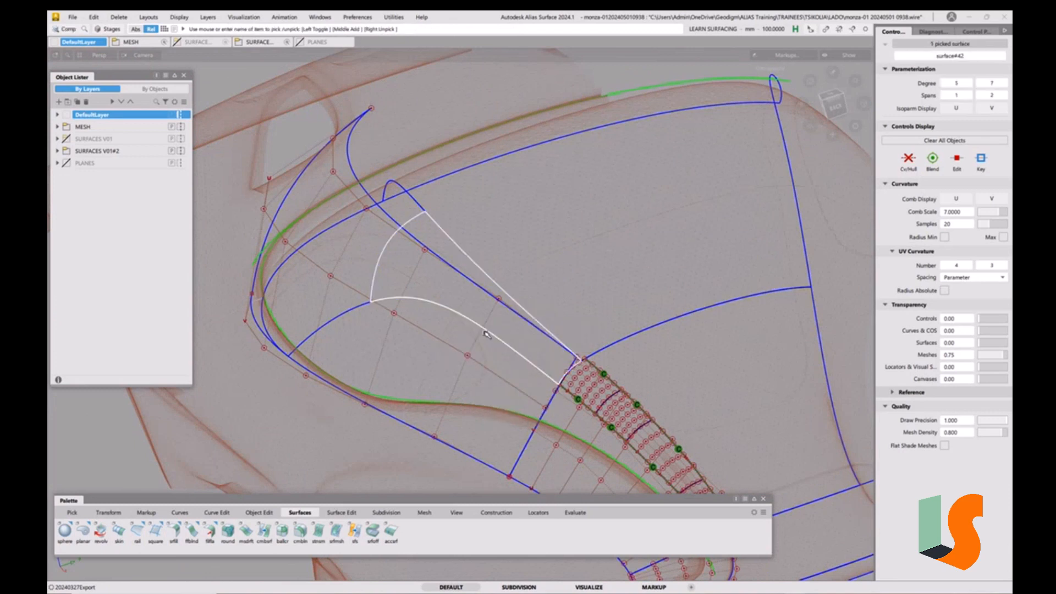
{"action": "left_click", "coordinate": [906, 164]}
Step: Align the flared surface's narrow end to the rebuilt fillet's edge with G2 continuity, blending and 2 extra CV rows
{"action": "left_click_drag", "start_coordinate": [648, 329], "coordinate": [608, 360], "text": "alt+shift"}
{"action": "right_click_drag", "start_coordinate": [608, 359], "coordinate": [624, 352], "text": "alt+shift"}
{"action": "left_click_drag", "start_coordinate": [624, 352], "coordinate": [609, 342], "text": "alt+shift"}
{"action": "middle_click_drag", "start_coordinate": [609, 342], "coordinate": [585, 390], "text": "alt+shift"}
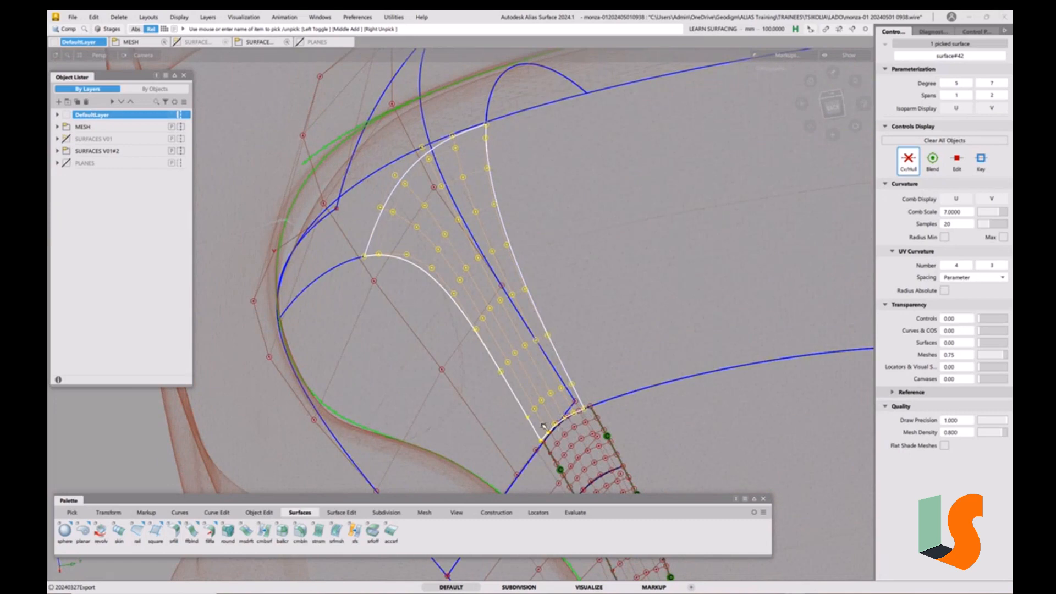
{"action": "key", "text": "5"}
{"action": "key", "text": "5"}
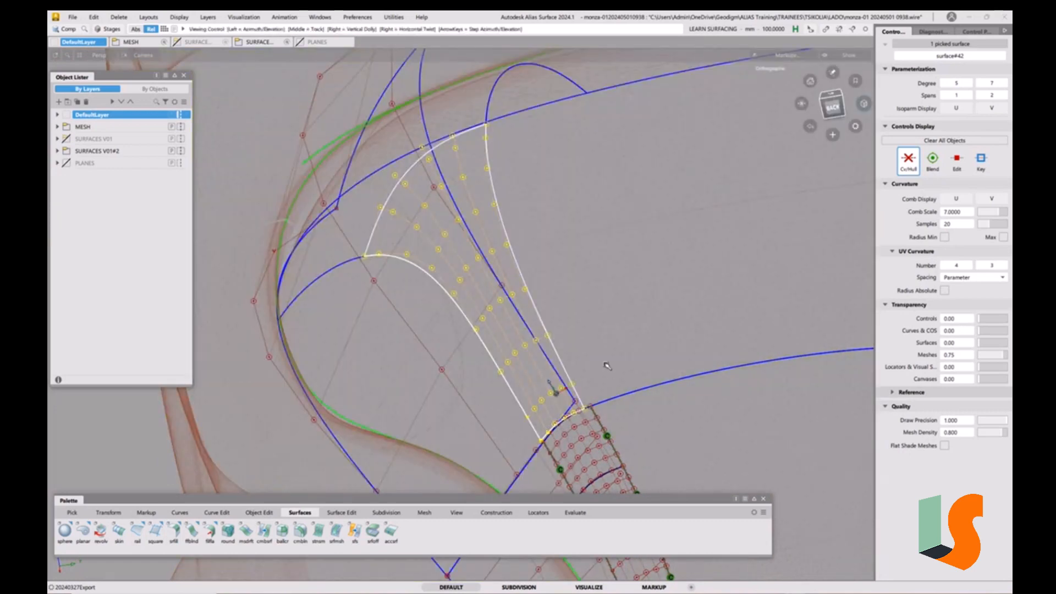
{"action": "left_click_drag", "start_coordinate": [606, 367], "coordinate": [641, 357], "text": "alt+shift"}
{"action": "middle_click_drag", "start_coordinate": [673, 349], "coordinate": [575, 299], "text": "alt+shift"}
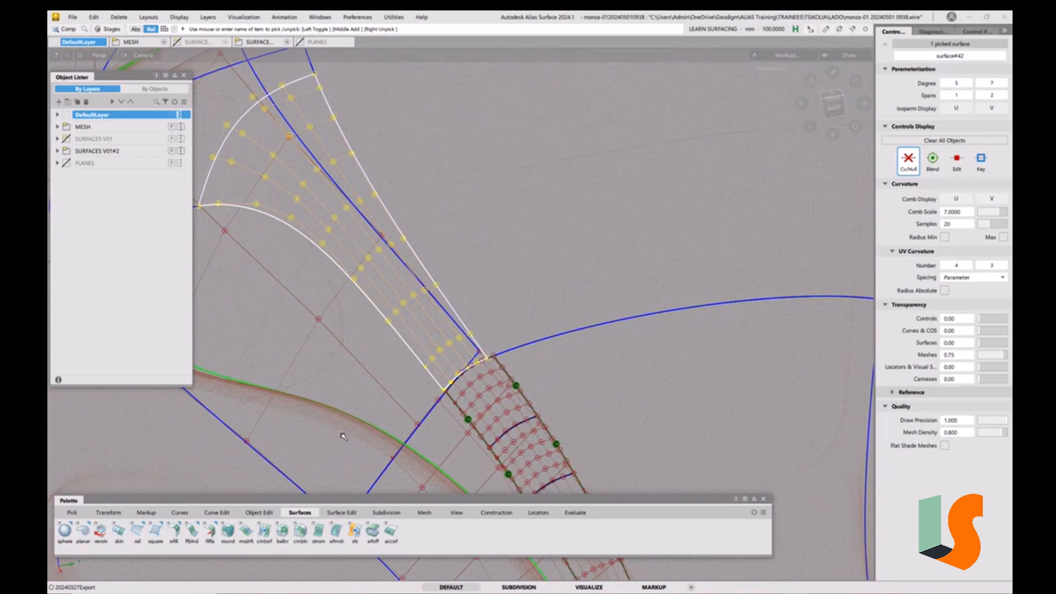
{"action": "left_click", "coordinate": [259, 512]}
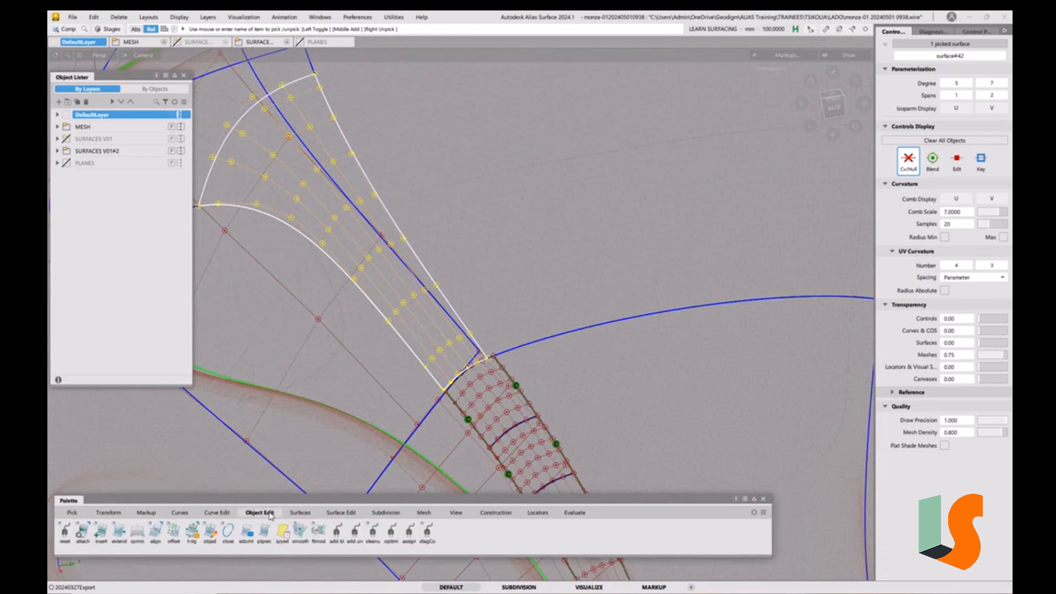
{"action": "double_click", "coordinate": [156, 534]}
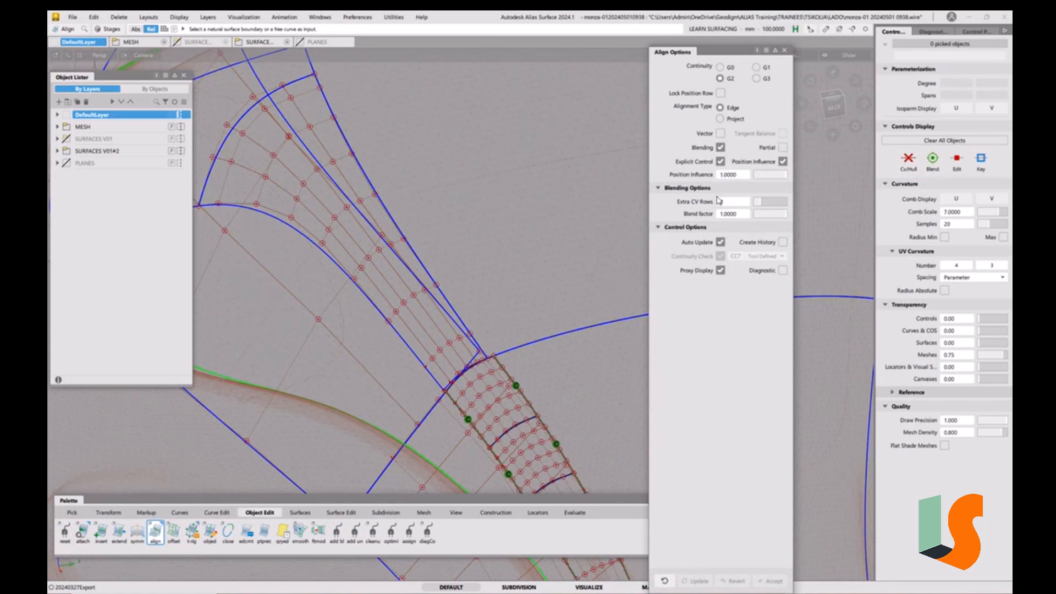
{"action": "left_click", "coordinate": [480, 364]}
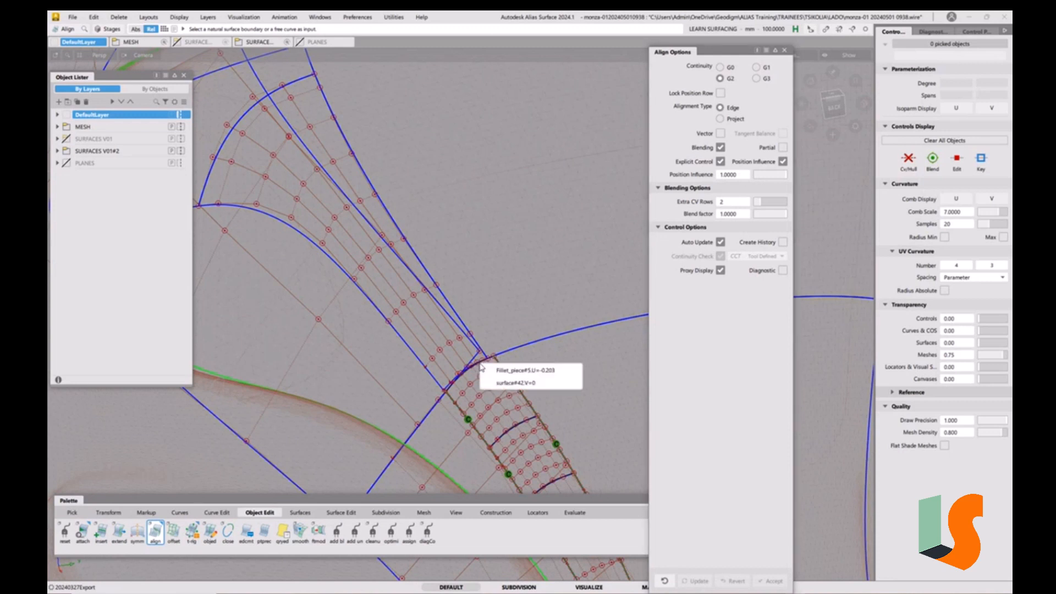
{"action": "left_click", "coordinate": [491, 370]}
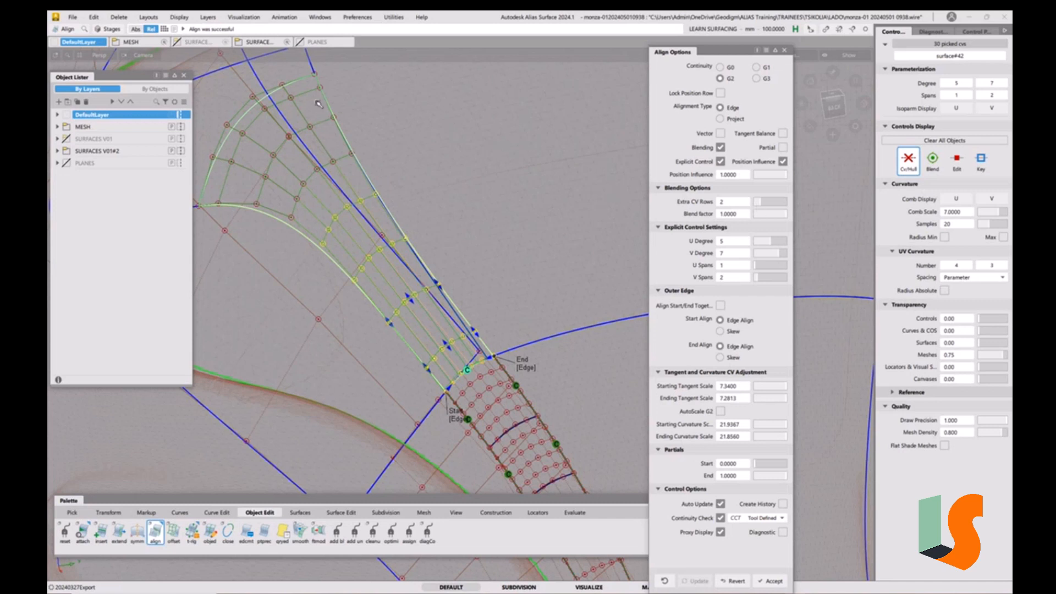
Step: Check the flared surface's aligned shape, turn off Proxy Display and close the alignment
{"action": "middle_click_drag", "start_coordinate": [331, 105], "coordinate": [400, 181], "text": "alt+shift"}
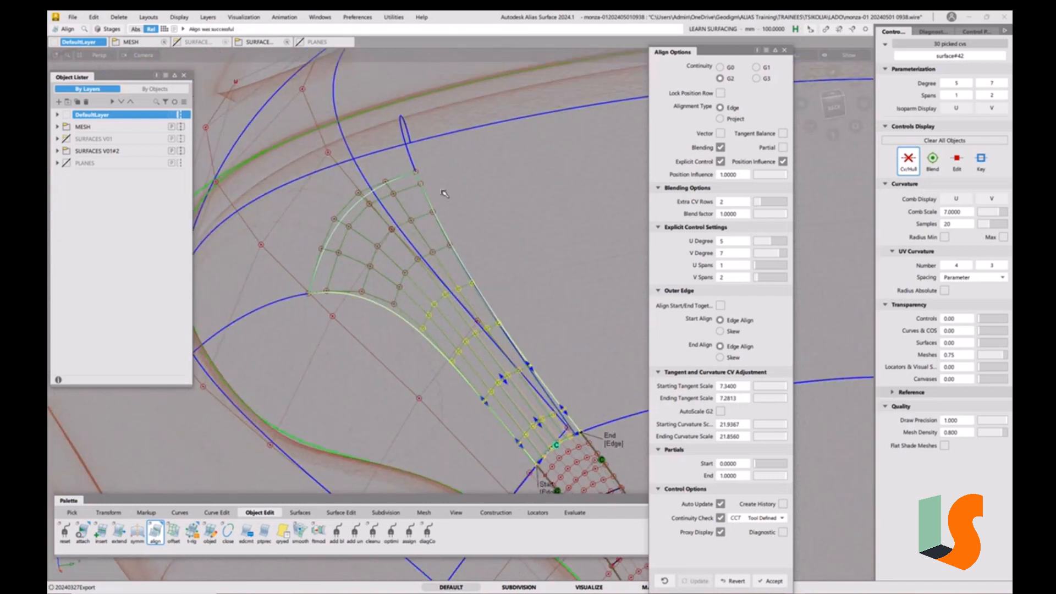
{"action": "middle_click_drag", "start_coordinate": [516, 252], "coordinate": [478, 195], "text": "alt+shift"}
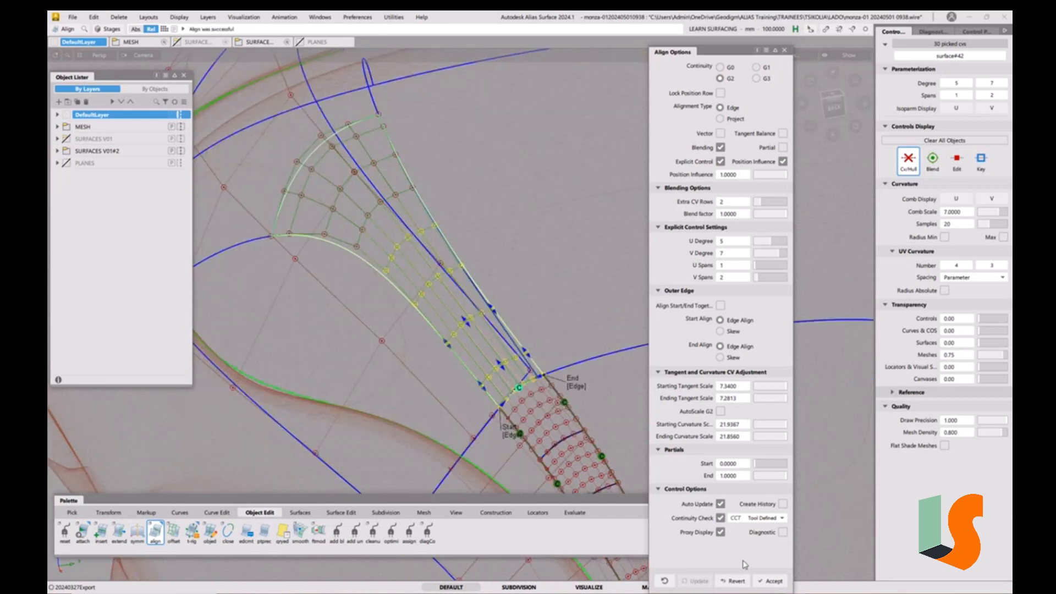
{"action": "left_click", "coordinate": [720, 532]}
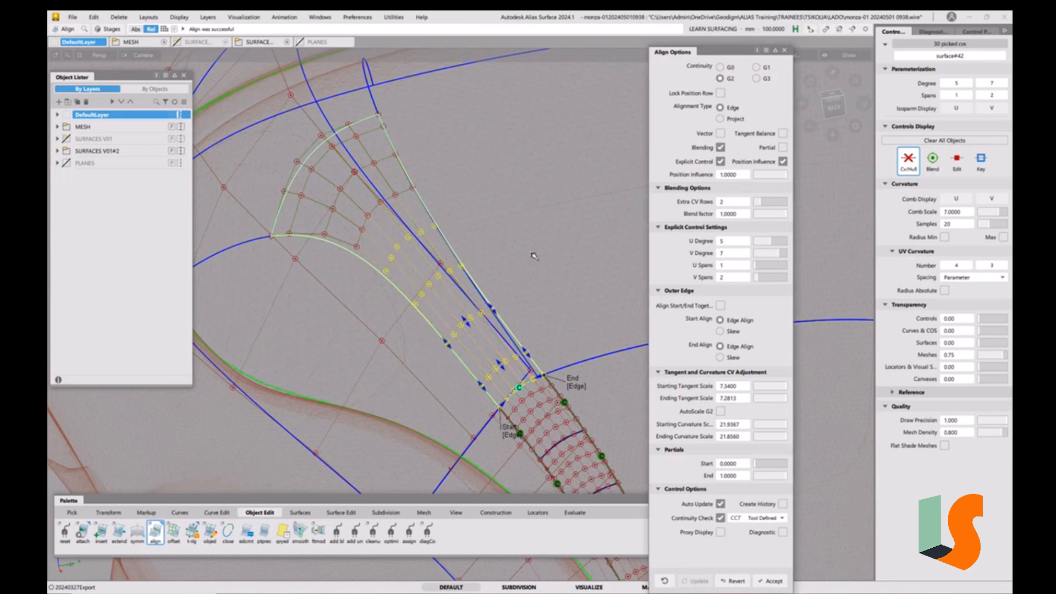
{"action": "left_click", "coordinate": [785, 50]}
Step: Untrim the large side surface beside the flared surface and hide all other geometry
{"action": "left_click_drag", "start_coordinate": [542, 357], "coordinate": [551, 297], "text": "alt+shift"}
{"action": "middle_click_drag", "start_coordinate": [551, 297], "coordinate": [588, 357], "text": "alt+shift"}
{"action": "left_click_drag", "start_coordinate": [541, 330], "coordinate": [532, 337], "text": "ctrl+shift"}
{"action": "left_click", "coordinate": [538, 294]}
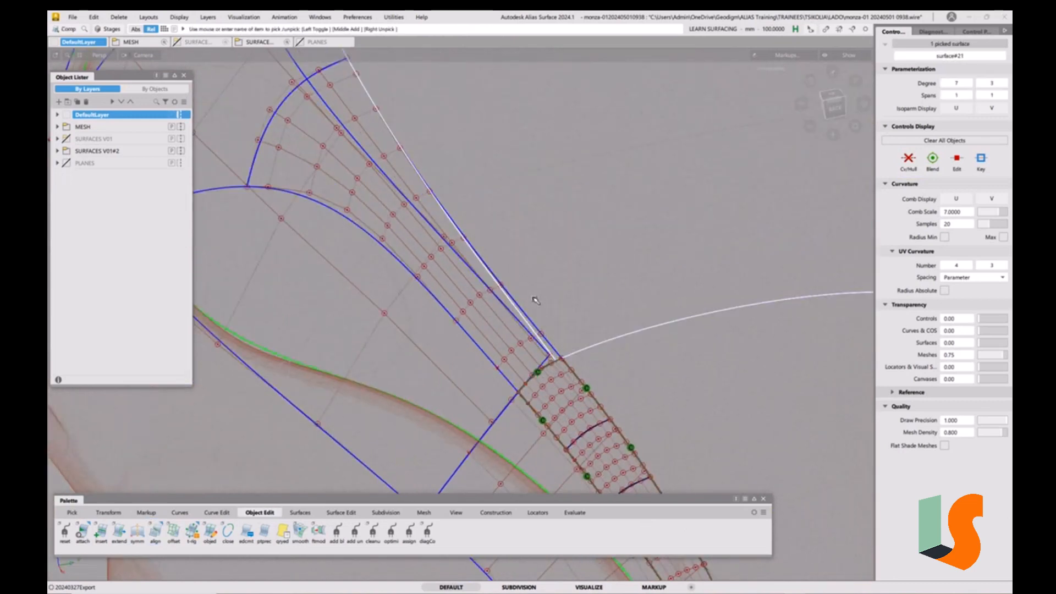
{"action": "key", "text": "u"}
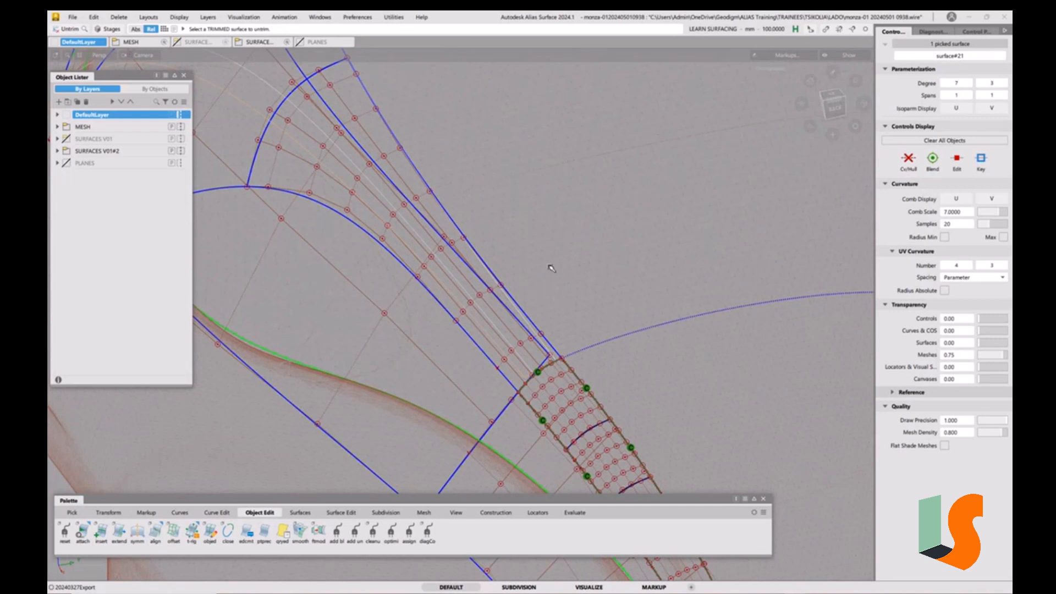
{"action": "key", "text": "alt+h"}
Step: Delete all curves-on-surface from the untrimmed large side surface and bring back the hidden geometry
{"action": "right_click_drag", "start_coordinate": [551, 256], "coordinate": [478, 319], "text": "alt+shift"}
{"action": "mouse_move", "coordinate": [479, 319]}
{"action": "middle_mouse_down", "text": "alt+shift"}
{"action": "mouse_move", "coordinate": [567, 335]}
{"action": "mouse_move", "coordinate": [568, 379]}
{"action": "middle_mouse_up", "text": "alt+shift"}
{"action": "left_click_drag", "start_coordinate": [569, 400], "coordinate": [562, 291], "text": "ctrl+shift"}
{"action": "left_click_drag", "start_coordinate": [559, 276], "coordinate": [544, 308], "text": "ctrl+shift"}
{"action": "left_click_drag", "start_coordinate": [290, 84], "coordinate": [802, 386]}
{"action": "key", "text": "Delete"}
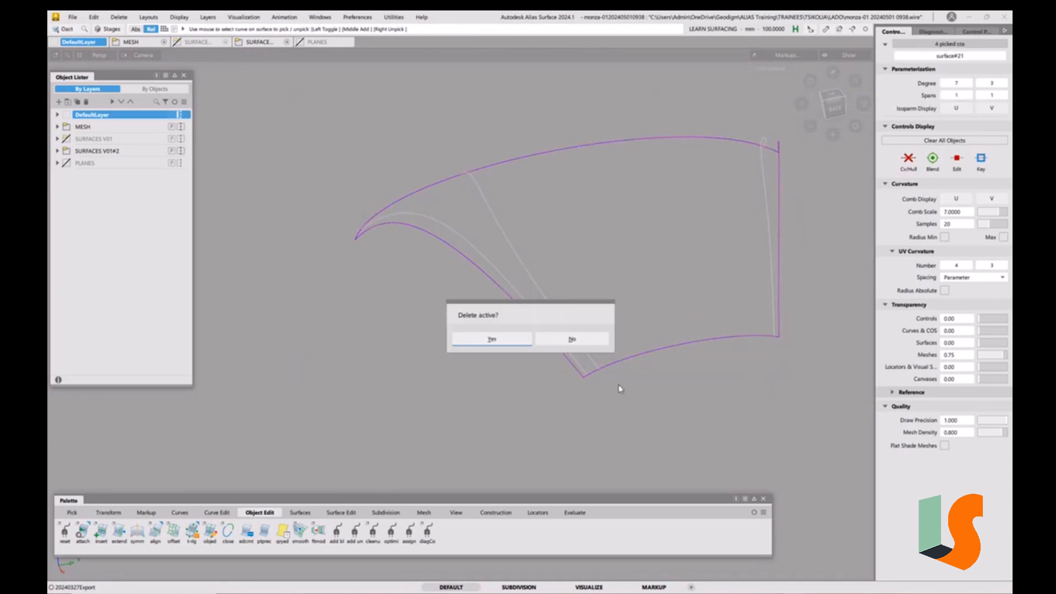
{"action": "left_click", "coordinate": [523, 345]}
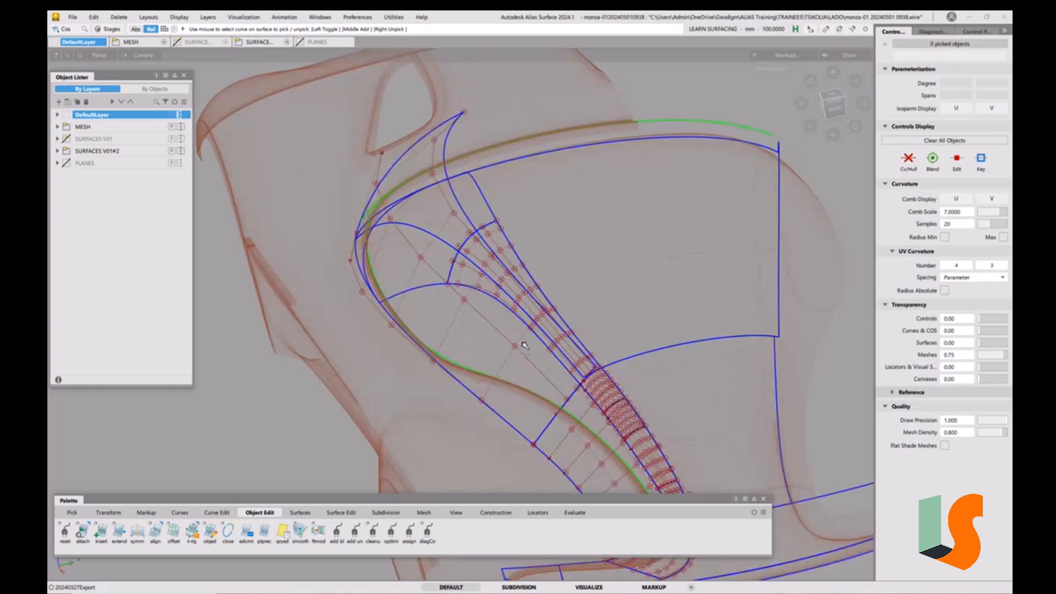
Step: Align the flared surface's long upper edge onto the large side surface, using Project alignment, G2 continuity, blending and 2 extra CV rows
{"action": "scroll", "coordinate": [607, 326], "scroll_direction": "up", "scroll_amount": 5}
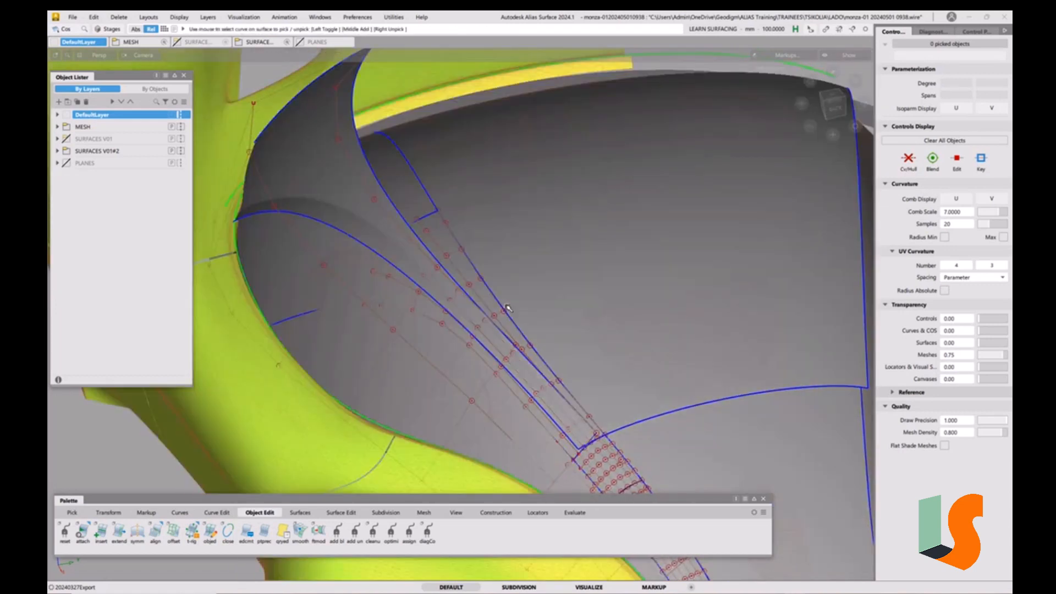
{"action": "scroll", "coordinate": [504, 312], "scroll_direction": "up", "scroll_amount": 5}
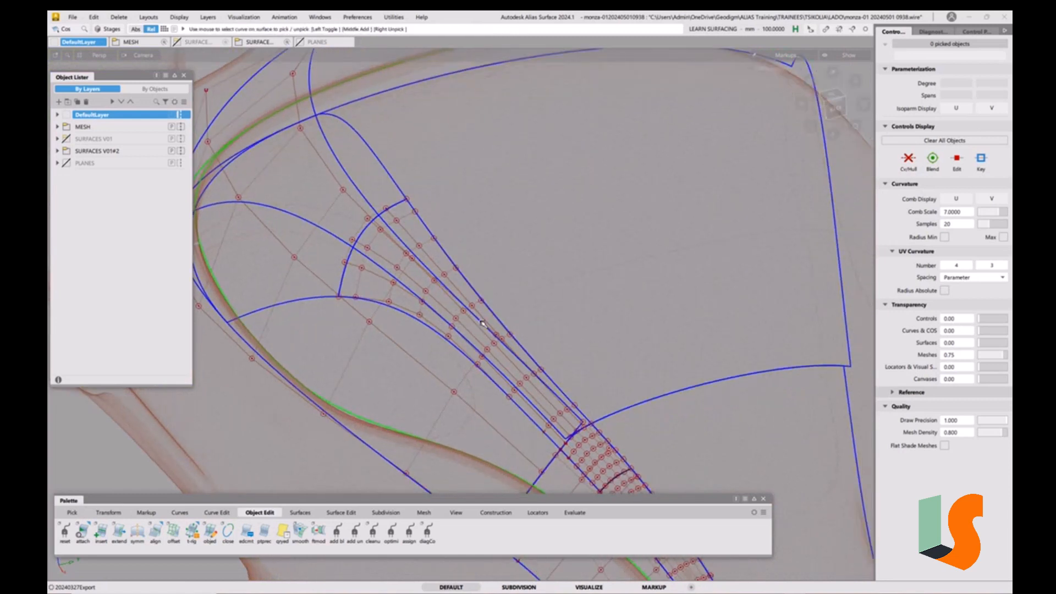
{"action": "left_click_drag", "start_coordinate": [527, 404], "coordinate": [519, 362], "text": "ctrl+shift"}
{"action": "double_click", "coordinate": [156, 530]}
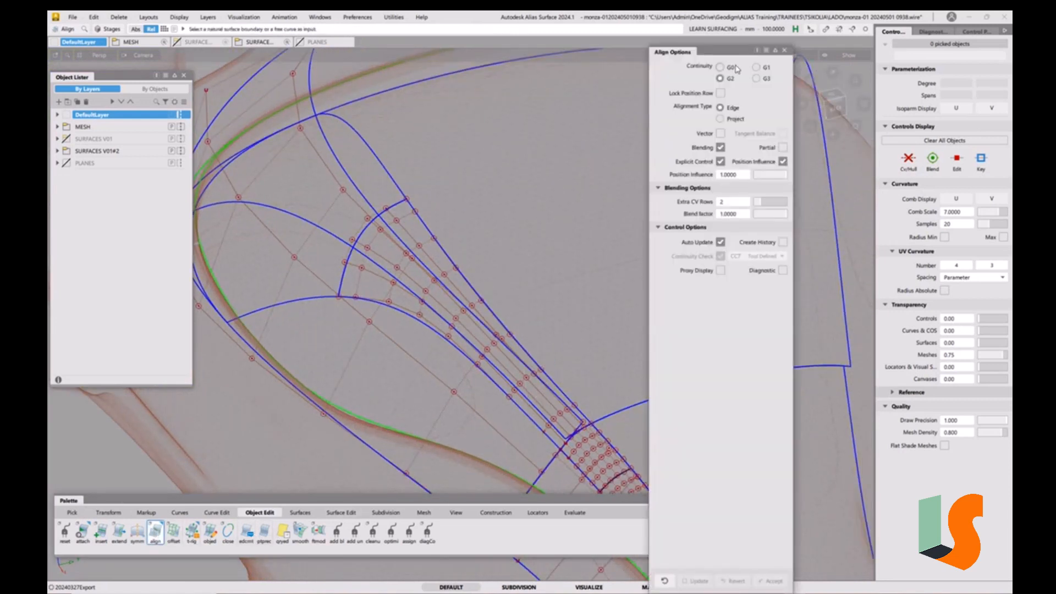
{"action": "left_click", "coordinate": [732, 122]}
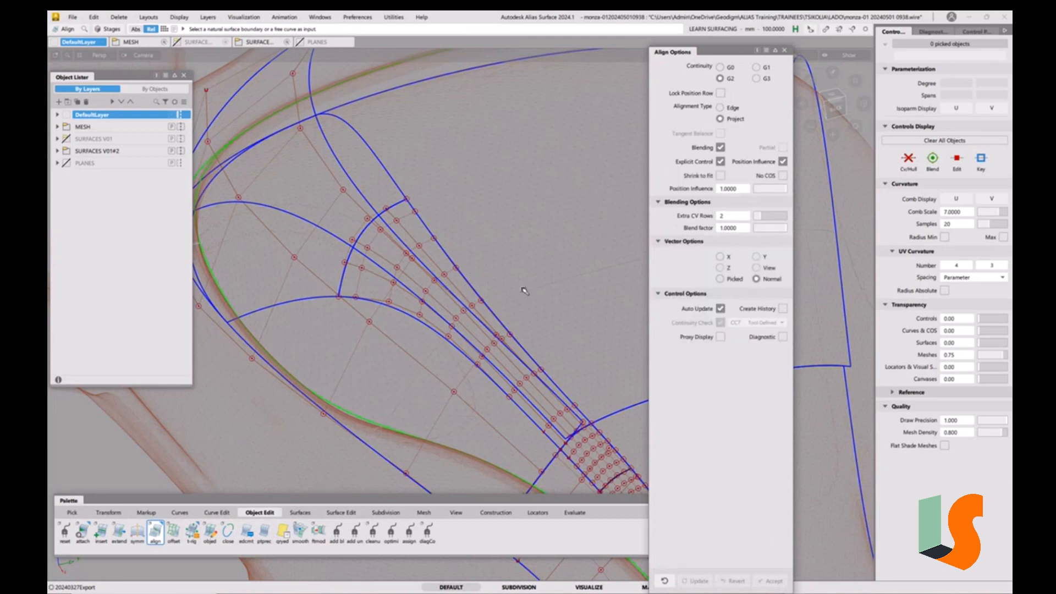
{"action": "left_click", "coordinate": [467, 281]}
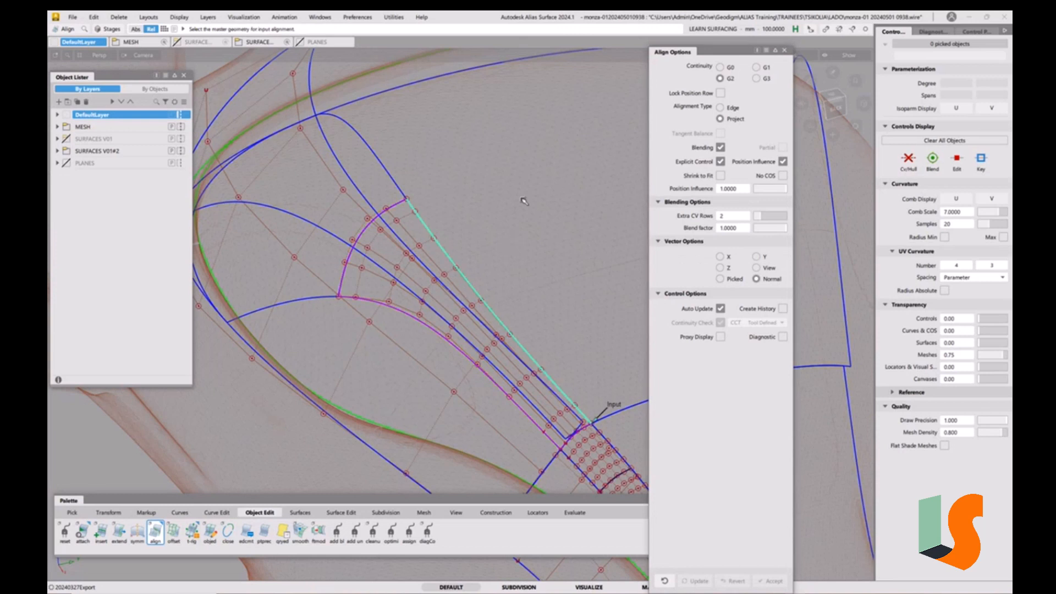
{"action": "left_click", "coordinate": [441, 74]}
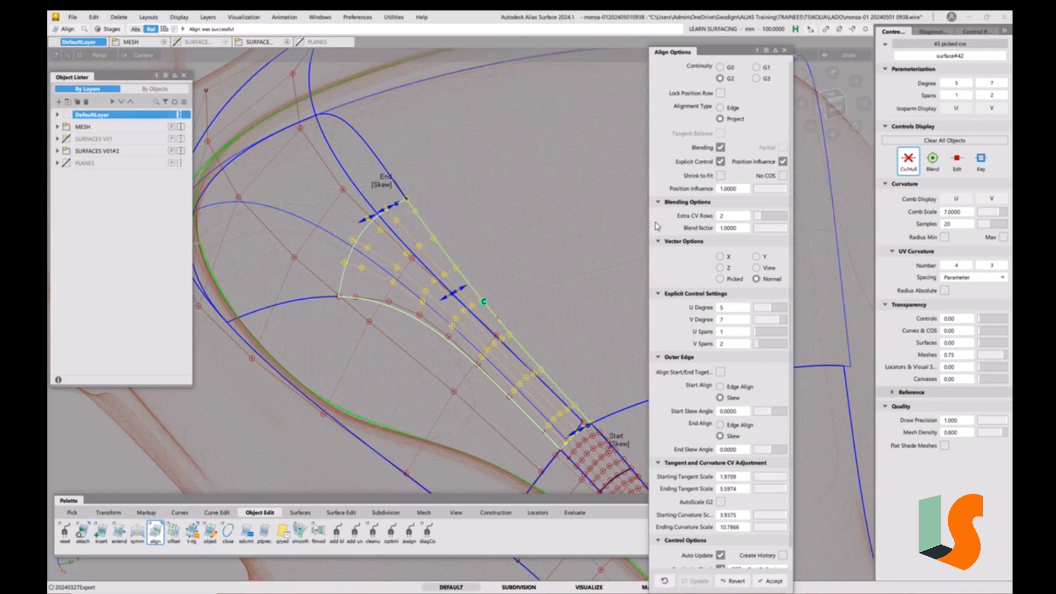
Step: Set the alignment's Position Influence to 0, check the corner at the fillet's start and finish the alignment
{"action": "left_click_drag", "start_coordinate": [771, 188], "coordinate": [747, 192]}
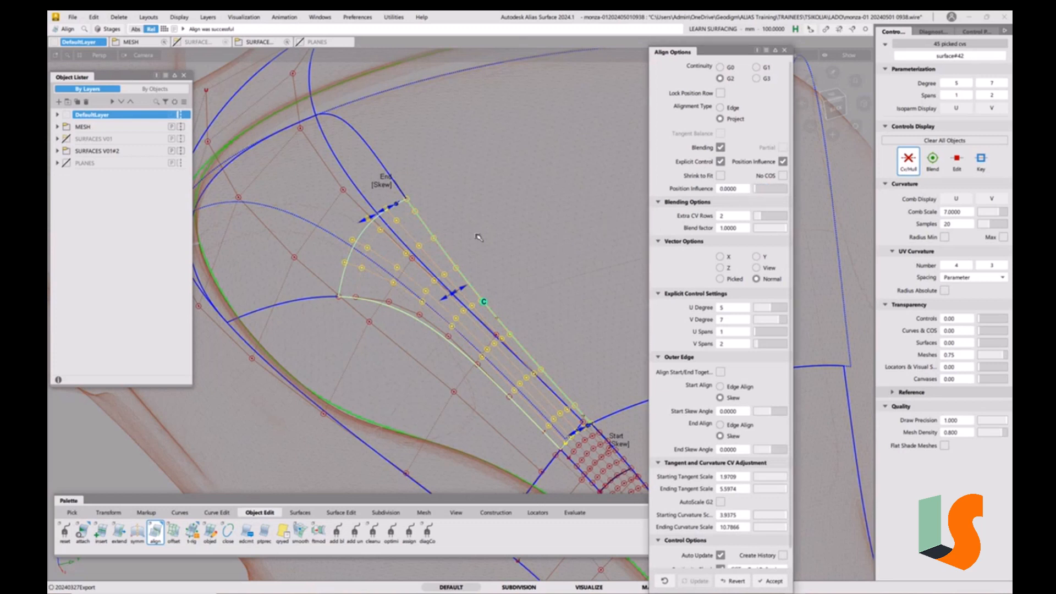
{"action": "right_click_drag", "start_coordinate": [512, 246], "coordinate": [531, 259], "text": "alt+shift"}
{"action": "middle_click_drag", "start_coordinate": [532, 259], "coordinate": [443, 179], "text": "alt+shift"}
{"action": "right_click_drag", "start_coordinate": [443, 264], "coordinate": [533, 265], "text": "alt+shift"}
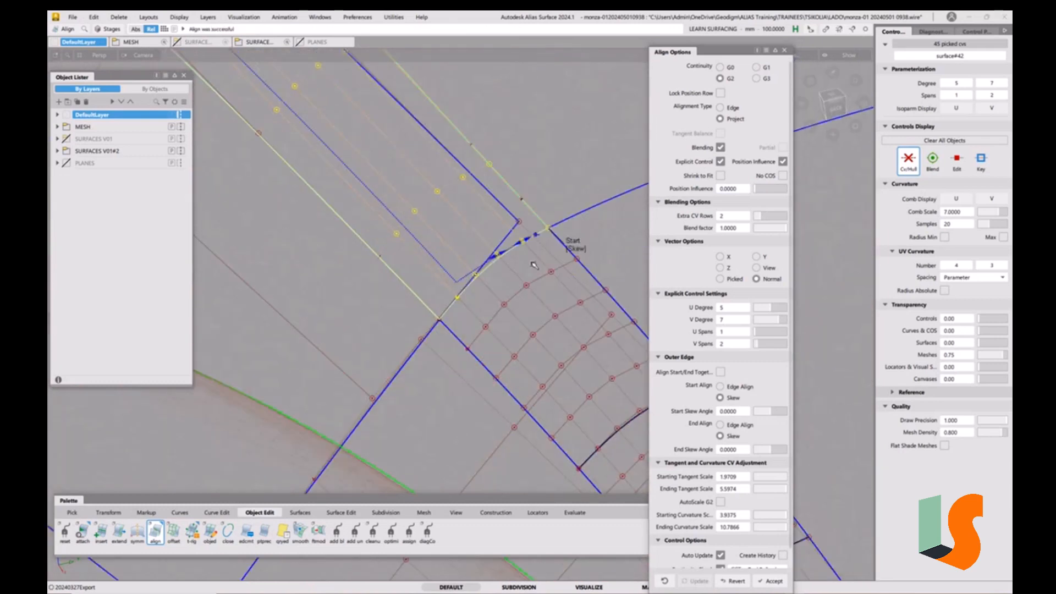
{"action": "left_click_drag", "start_coordinate": [570, 333], "coordinate": [569, 282], "text": "ctrl+shift"}
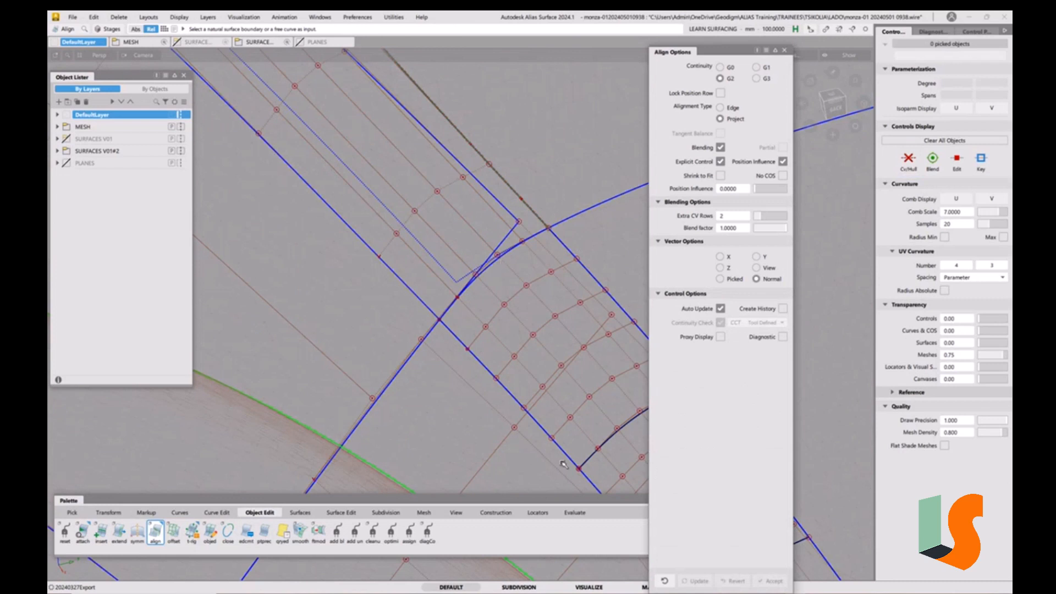
Step: Add G2 curvature continuity checks at both ends of the flared surface, against the fillet and the wide upper surface
{"action": "left_click", "coordinate": [576, 514]}
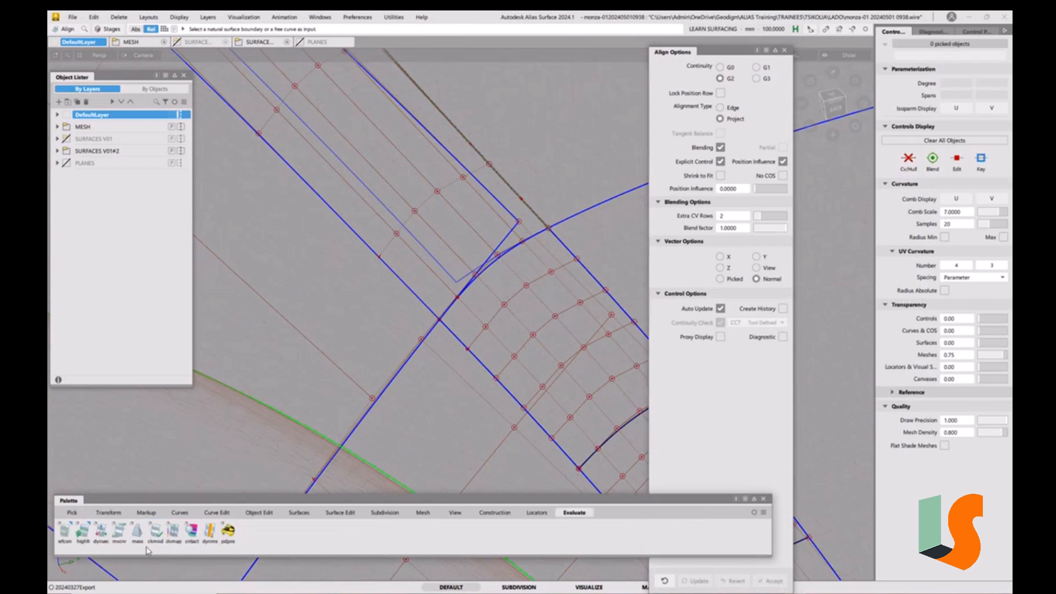
{"action": "double_click", "coordinate": [65, 531]}
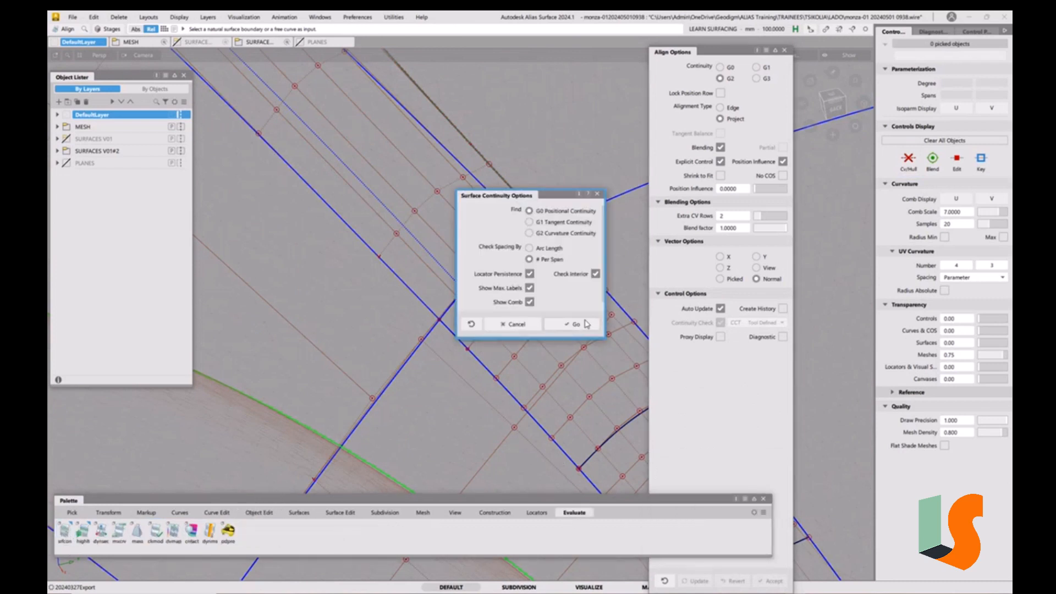
{"action": "left_click", "coordinate": [564, 233]}
{"action": "left_click", "coordinate": [575, 324]}
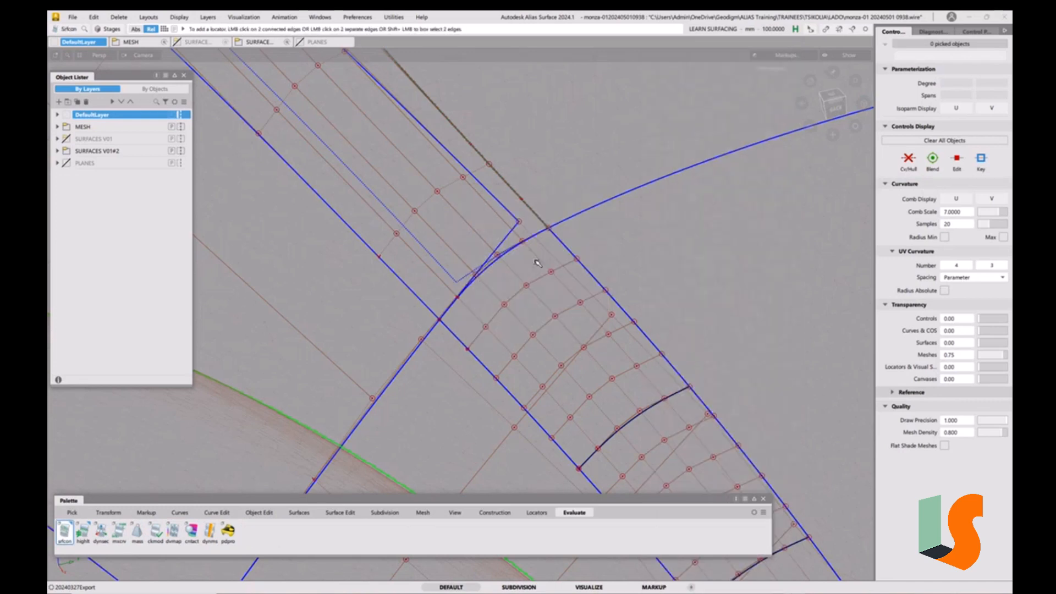
{"action": "left_click", "coordinate": [501, 258]}
{"action": "left_click_drag", "start_coordinate": [484, 270], "coordinate": [468, 225], "text": "alt+shift"}
{"action": "left_click", "coordinate": [469, 230]}
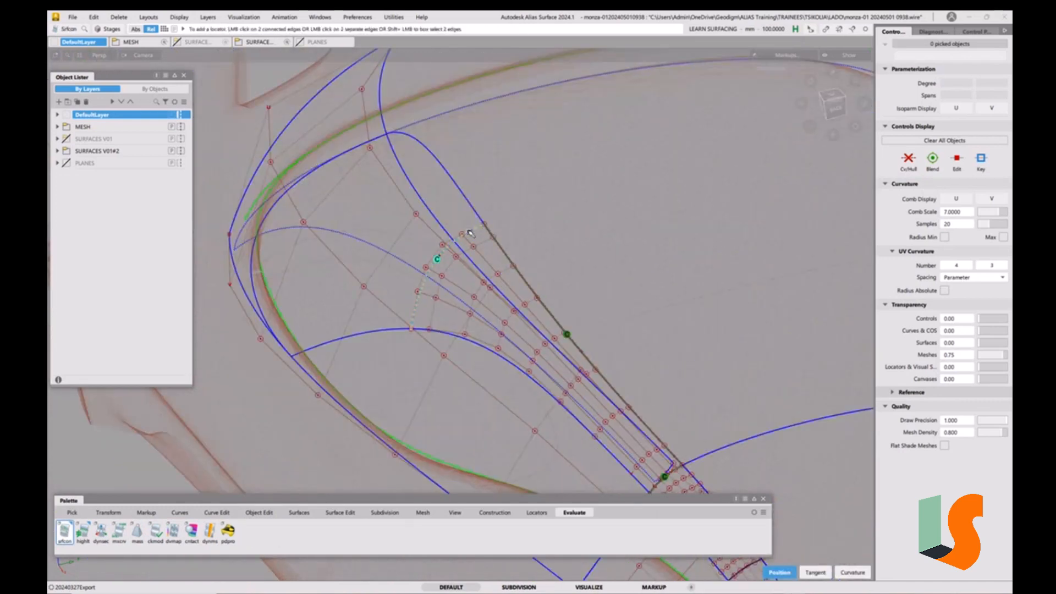
{"action": "left_click", "coordinate": [501, 265]}
Step: Display the CVs and hulls of the wide surface at the flared surface's broad end, then clear the selection
{"action": "right_click_drag", "start_coordinate": [501, 265], "coordinate": [427, 223], "text": "alt+shift"}
{"action": "middle_click_drag", "start_coordinate": [426, 223], "coordinate": [503, 305], "text": "alt+shift"}
{"action": "left_click_drag", "start_coordinate": [502, 305], "coordinate": [445, 231], "text": "alt+shift"}
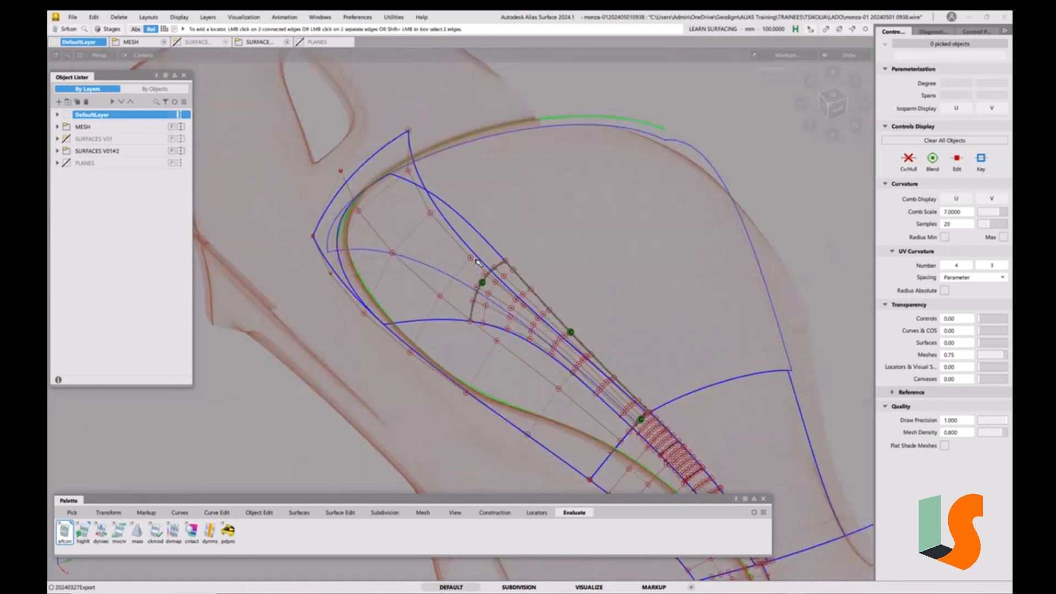
{"action": "right_click_drag", "start_coordinate": [446, 231], "coordinate": [473, 235], "text": "alt+shift"}
{"action": "left_click_drag", "start_coordinate": [473, 213], "coordinate": [453, 225], "text": "ctrl+shift"}
{"action": "left_click", "coordinate": [482, 223]}
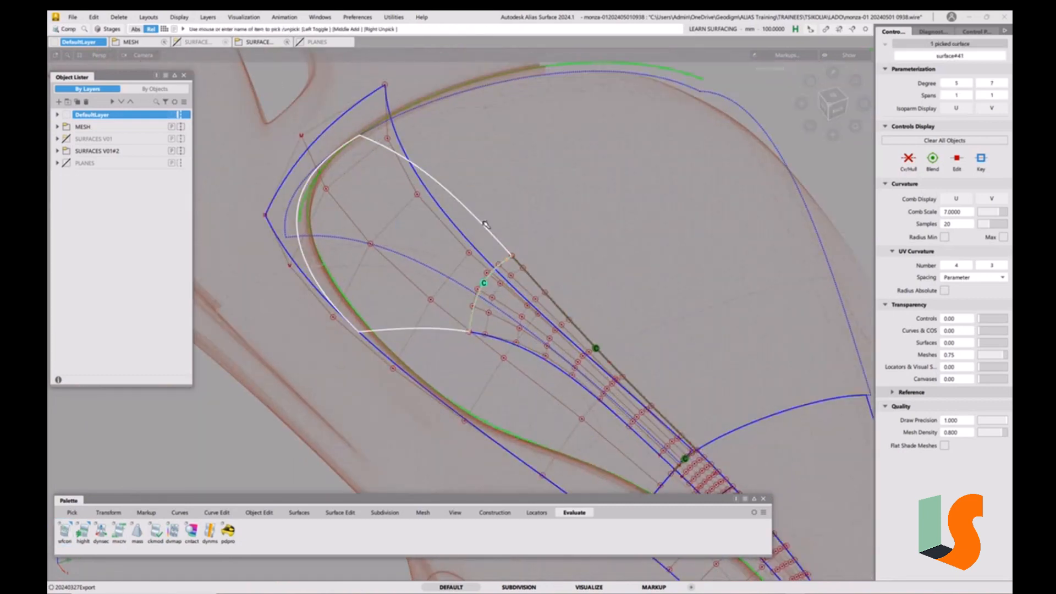
{"action": "left_click", "coordinate": [912, 162]}
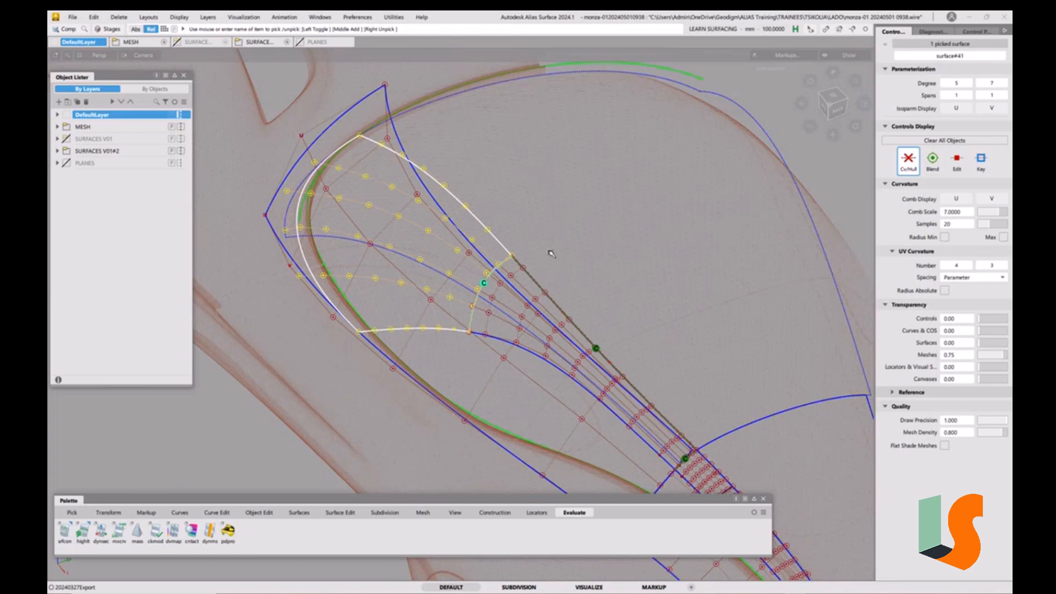
{"action": "left_click", "coordinate": [517, 264]}
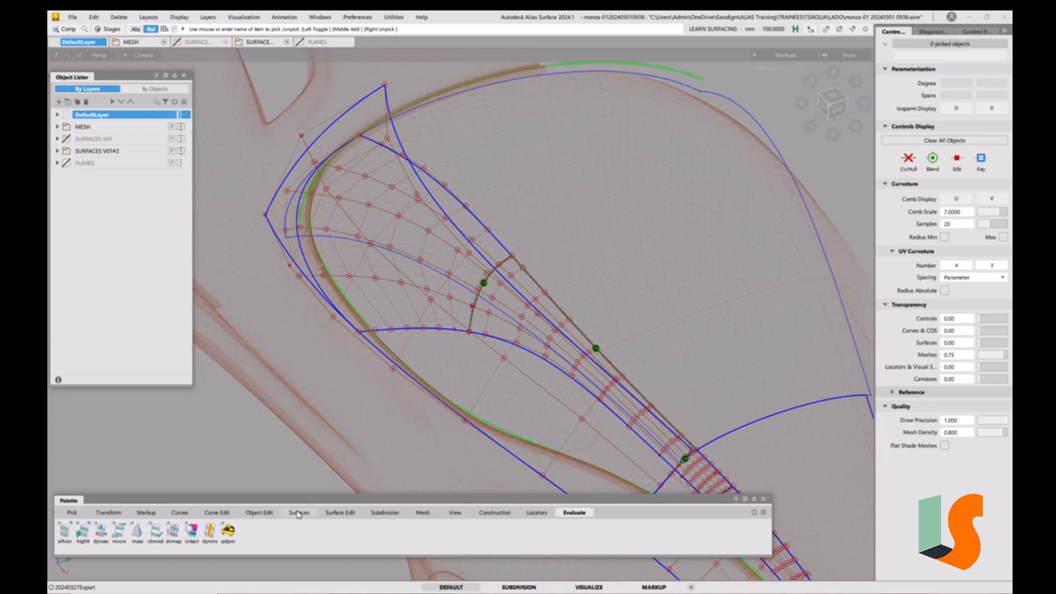
Step: Project the wide surface's long upper edge onto the large side surface as a curve-on-surface along the normal
{"action": "left_click", "coordinate": [341, 512]}
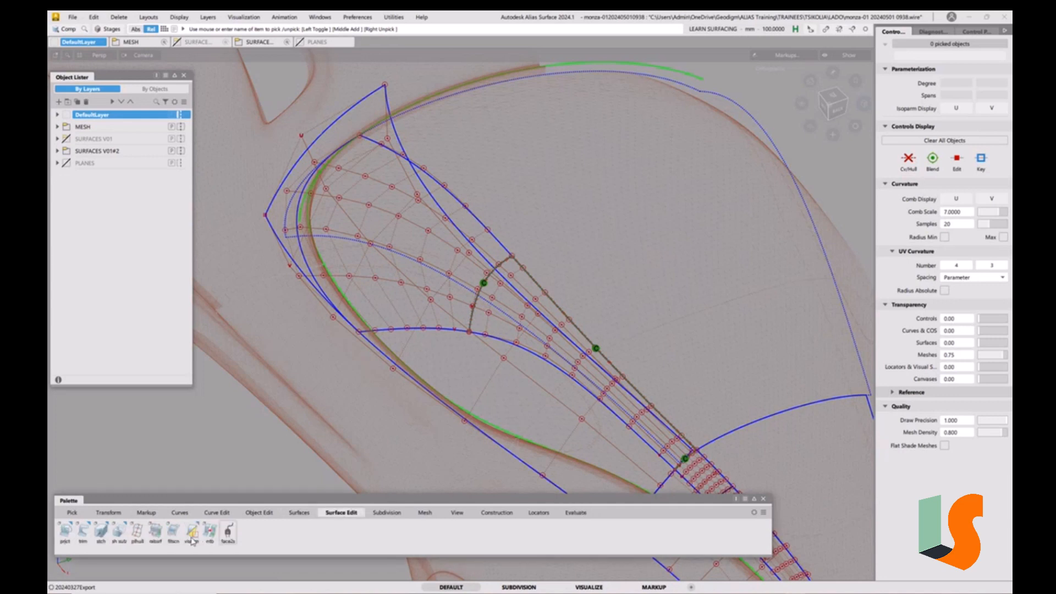
{"action": "left_click", "coordinate": [65, 532]}
{"action": "left_click", "coordinate": [722, 67]}
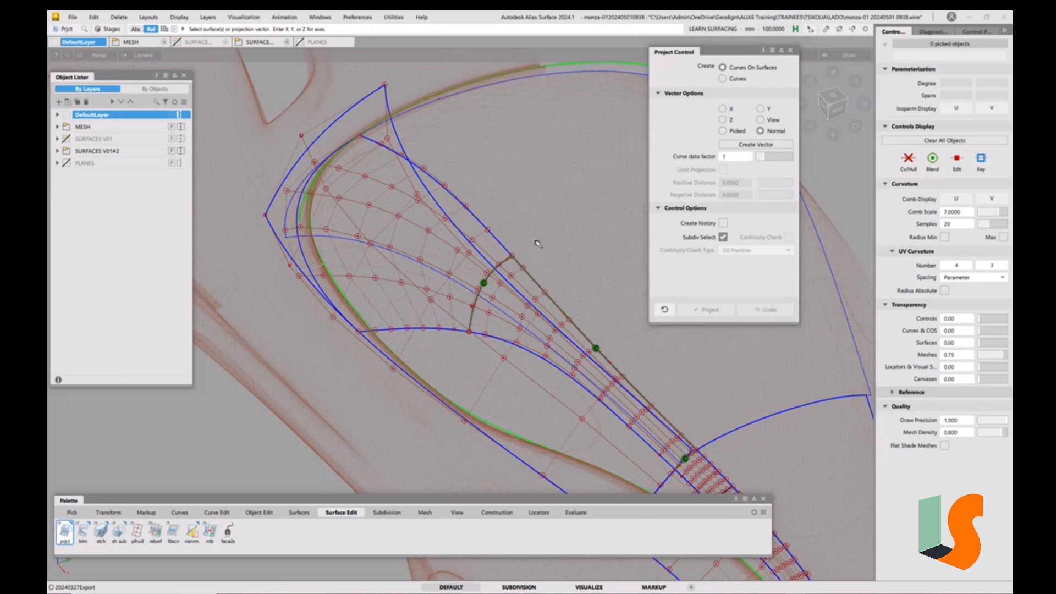
{"action": "left_click", "coordinate": [484, 89]}
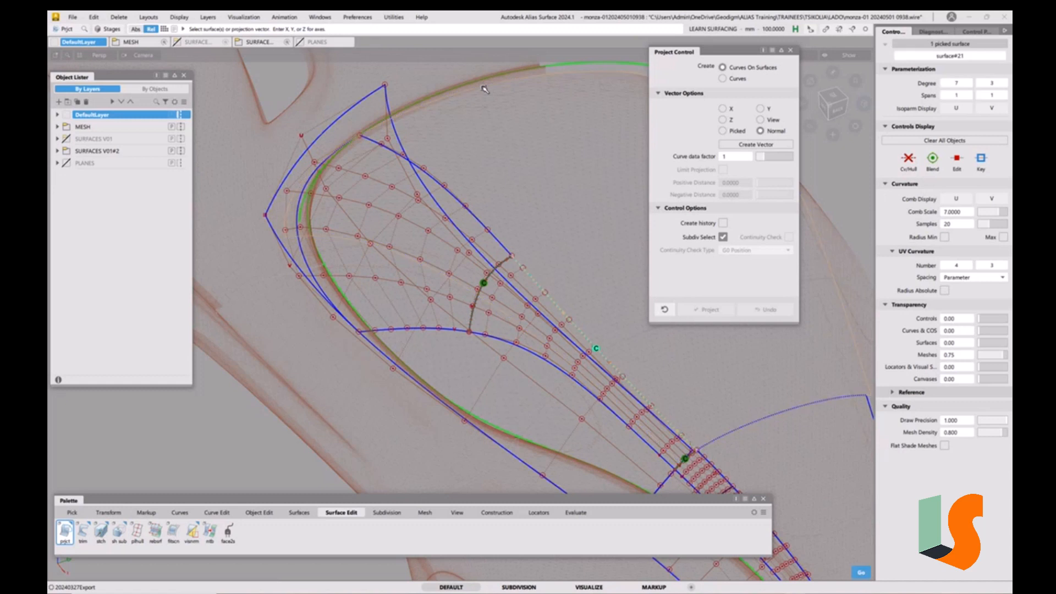
{"action": "left_click", "coordinate": [467, 211]}
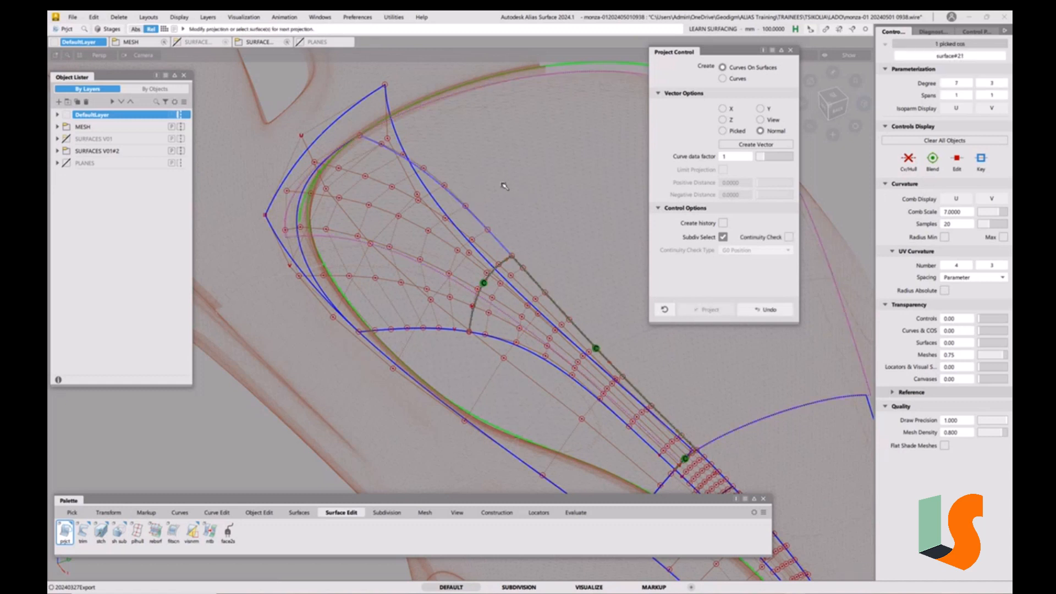
{"action": "left_click", "coordinate": [593, 278]}
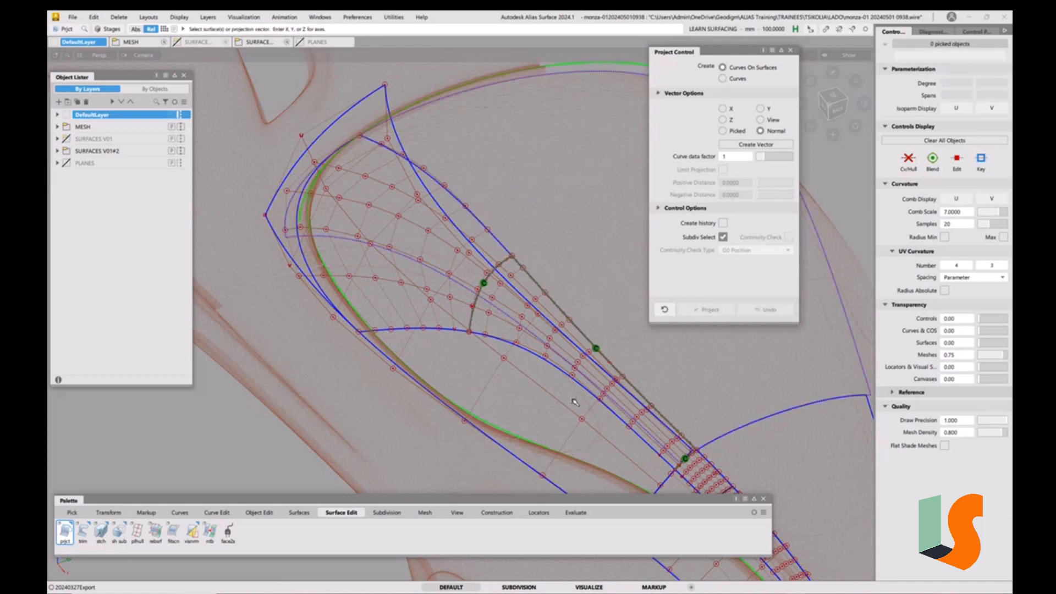
Step: Add a surface continuity check along the wide surface's long upper edge where it meets the large side surface
{"action": "left_click", "coordinate": [574, 513]}
{"action": "left_click", "coordinate": [65, 530]}
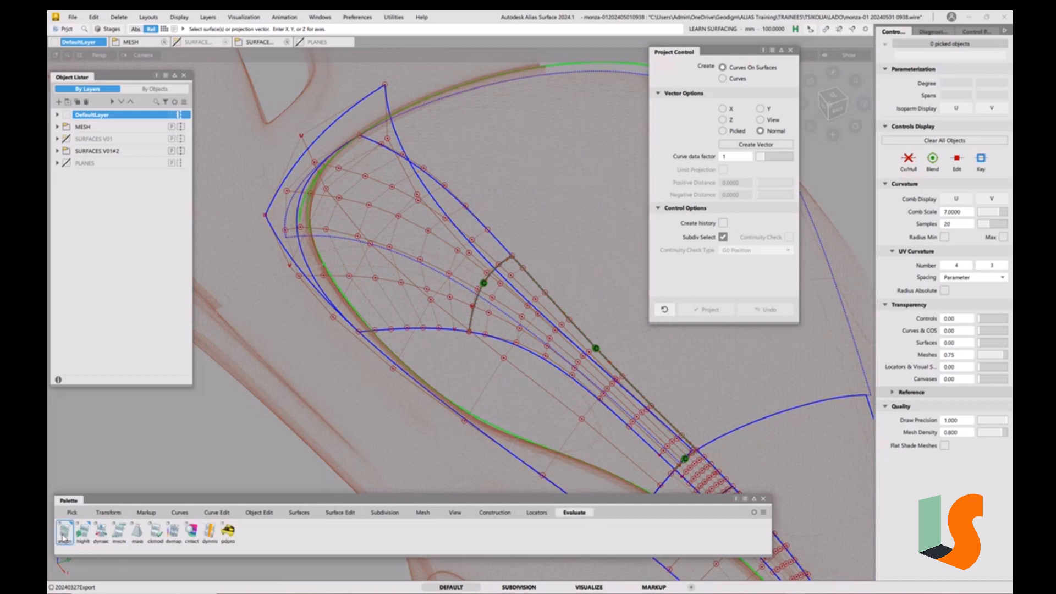
{"action": "left_click", "coordinate": [454, 199]}
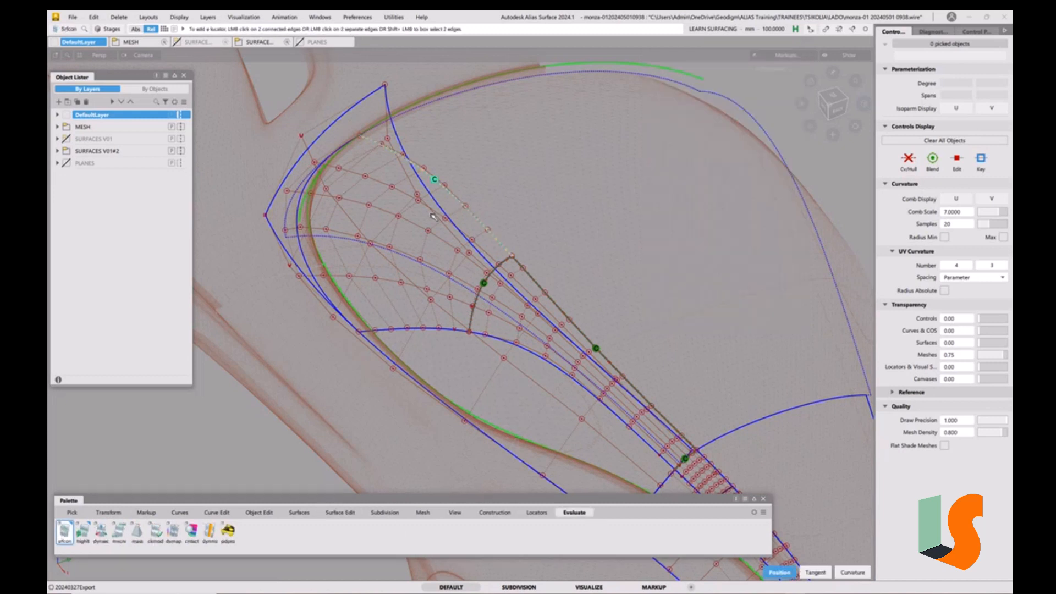
{"action": "left_click", "coordinate": [539, 268]}
{"action": "left_click_drag", "start_coordinate": [481, 318], "coordinate": [421, 267], "text": "alt+shift"}
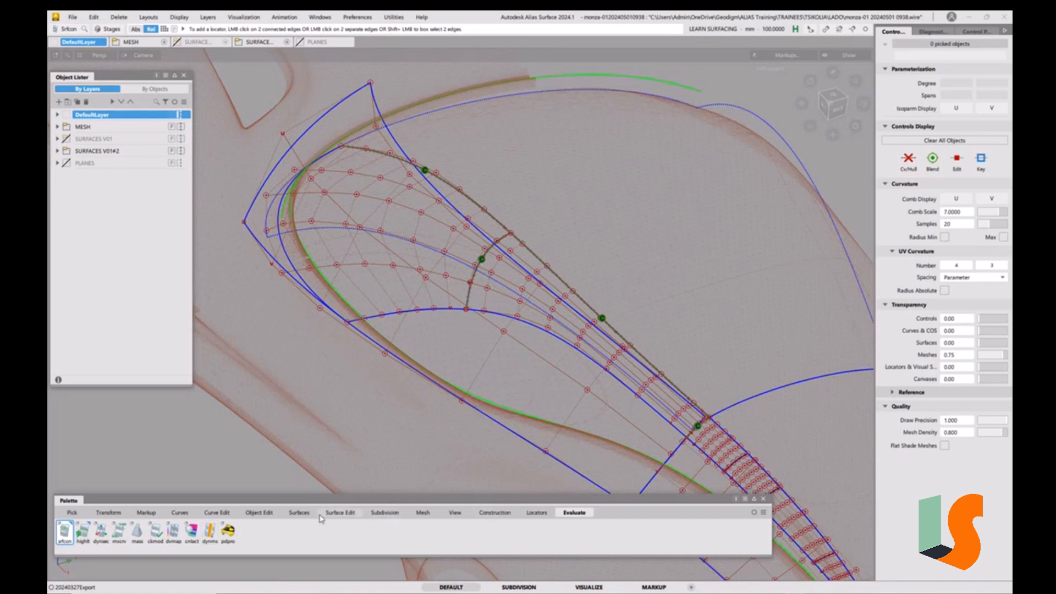
Step: Align the flared surface's lower long edge onto the adjoining lower surface with G2 continuity, Project alignment and blending off
{"action": "left_click", "coordinate": [259, 513]}
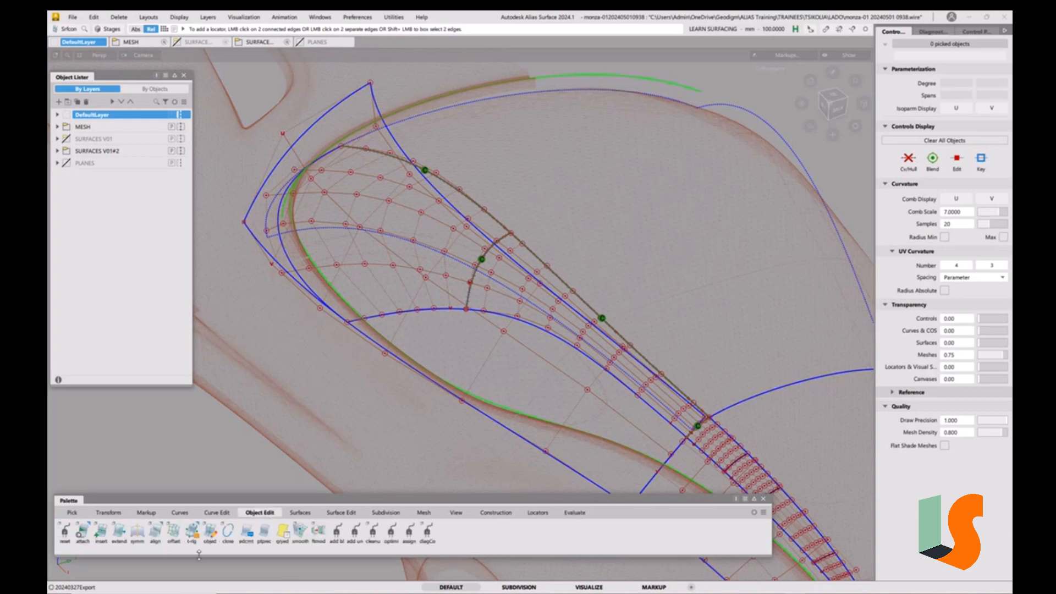
{"action": "double_click", "coordinate": [155, 531]}
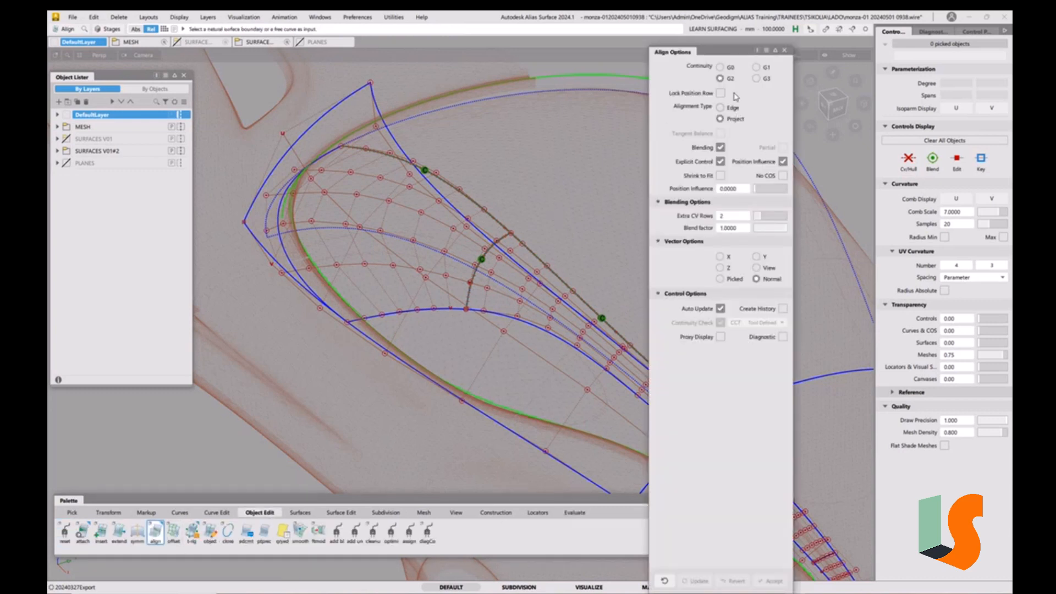
{"action": "left_click", "coordinate": [721, 148]}
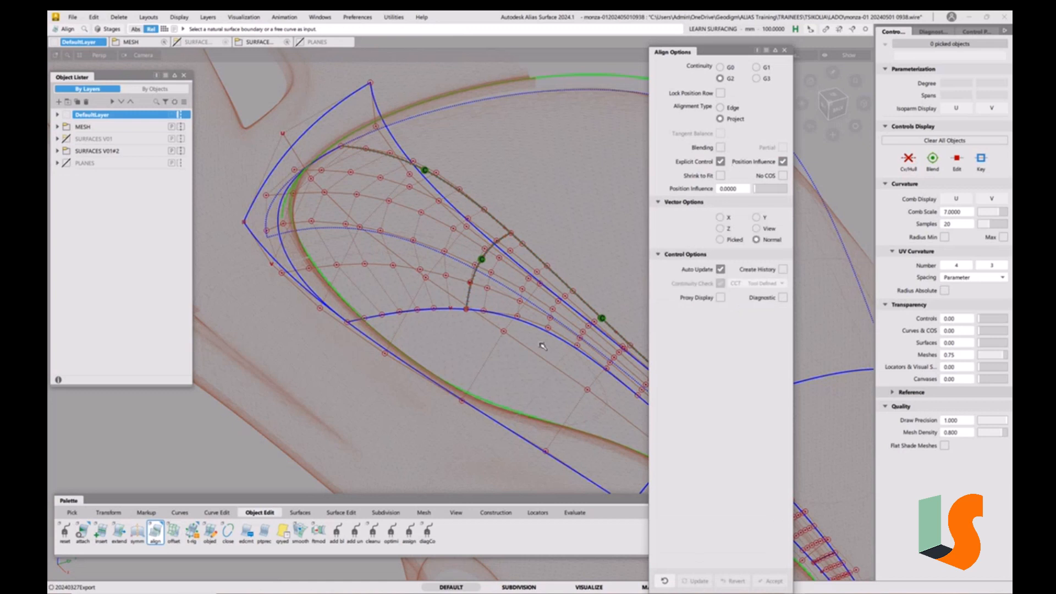
{"action": "left_click", "coordinate": [513, 317]}
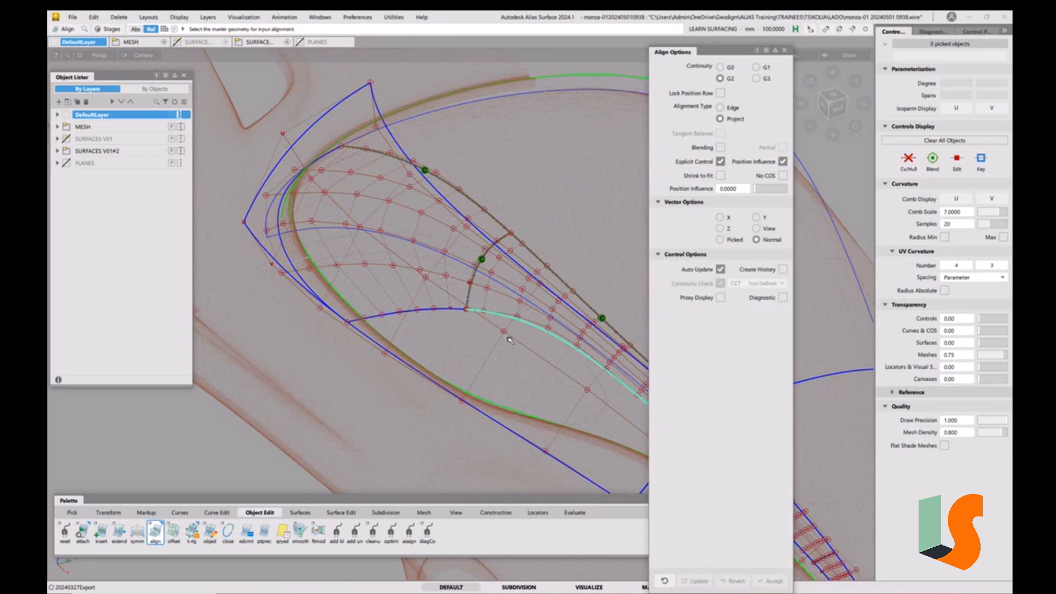
{"action": "left_click", "coordinate": [510, 340]}
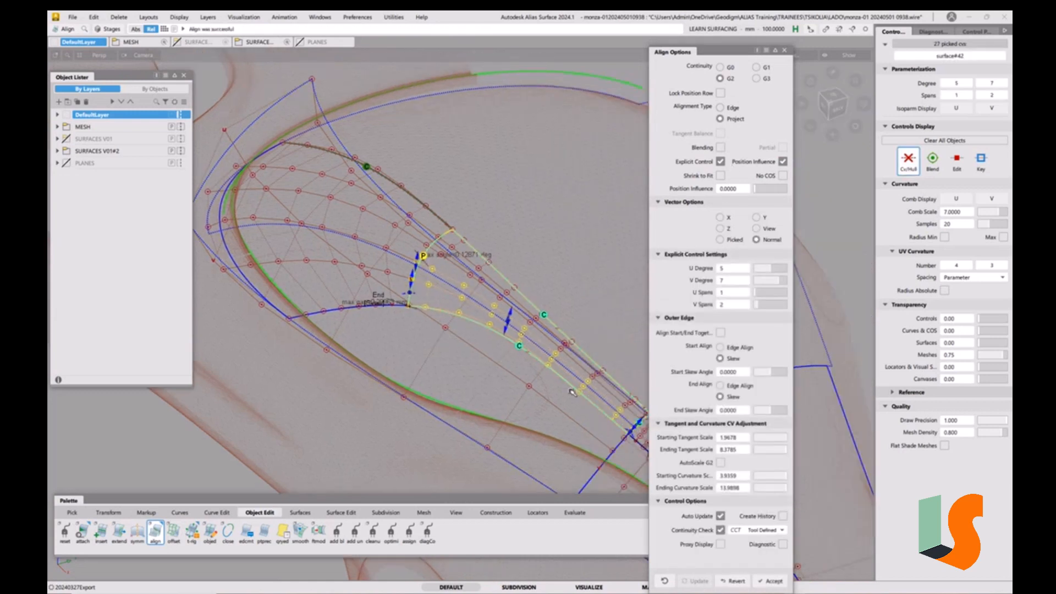
{"action": "middle_click_drag", "start_coordinate": [550, 334], "coordinate": [486, 306], "text": "alt+shift"}
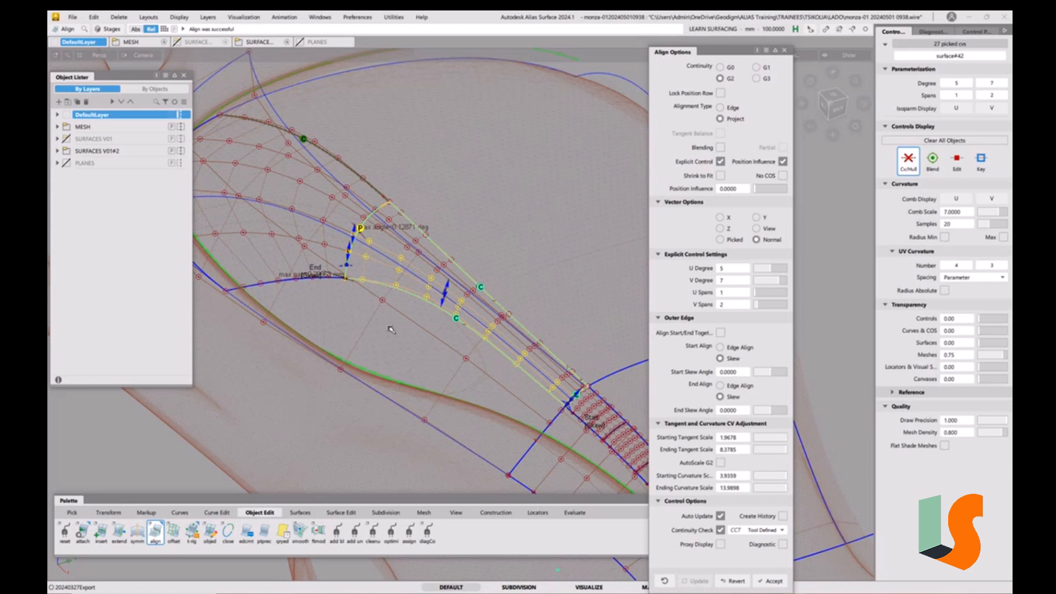
Step: Align the wide surface's lower edge onto the same lower surface with G2 continuity, Project alignment and blending off
{"action": "middle_click_drag", "start_coordinate": [367, 256], "coordinate": [565, 325], "text": "alt+shift"}
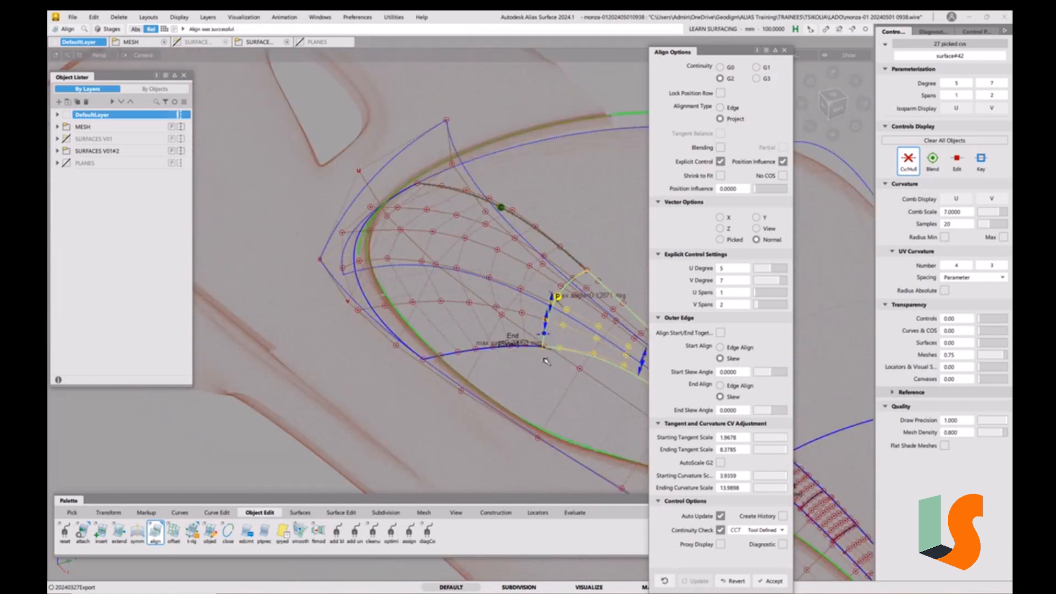
{"action": "right_click_drag", "start_coordinate": [535, 397], "coordinate": [532, 371]}
{"action": "left_click", "coordinate": [487, 348]}
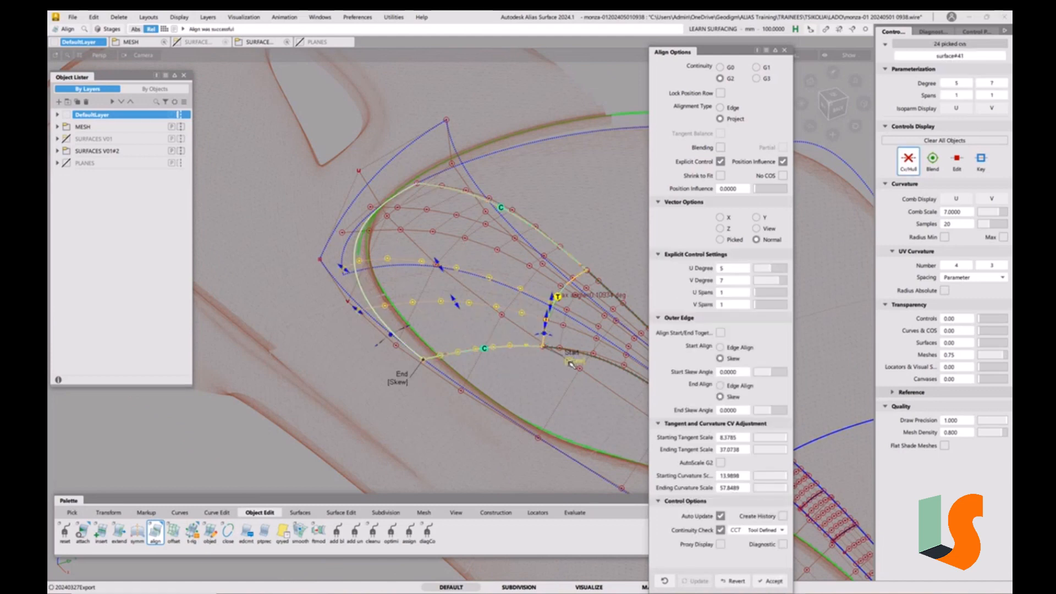
Step: Align the flared surface's end edge to the wide surface along their shared boundary with G1 continuity and Edge alignment
{"action": "middle_click_drag", "start_coordinate": [596, 322], "coordinate": [472, 294], "text": "alt+shift"}
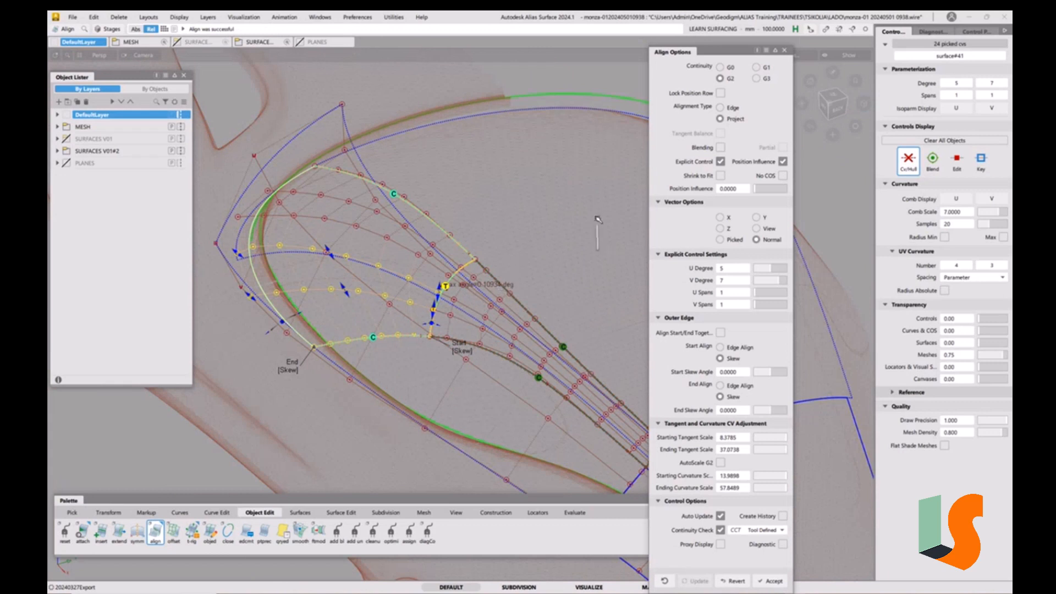
{"action": "left_click", "coordinate": [606, 252]}
{"action": "left_click", "coordinate": [720, 108]}
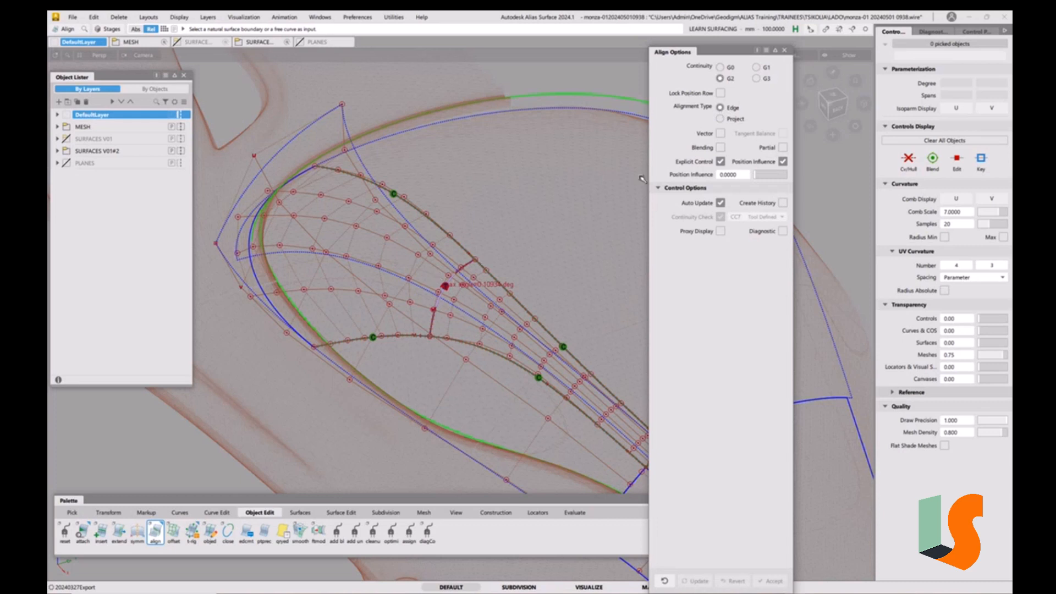
{"action": "left_click", "coordinate": [437, 314]}
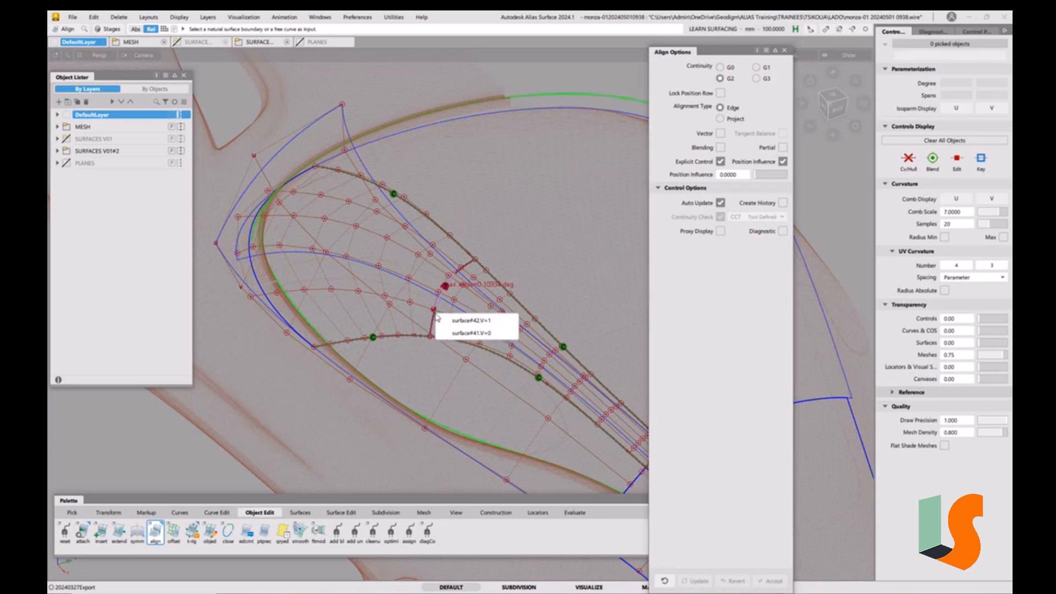
{"action": "left_click", "coordinate": [463, 333]}
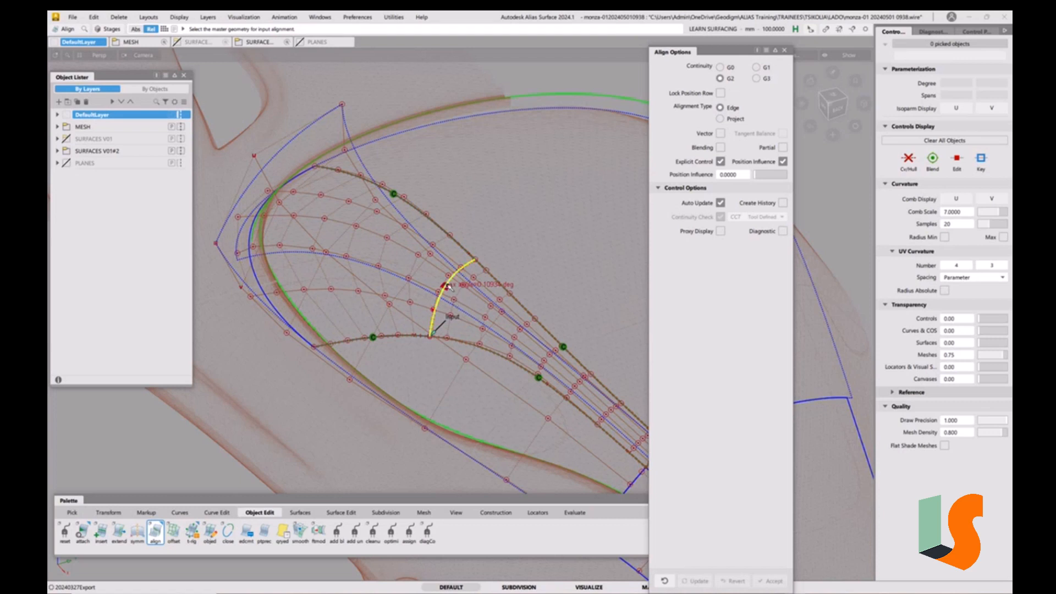
{"action": "left_click", "coordinate": [446, 285]}
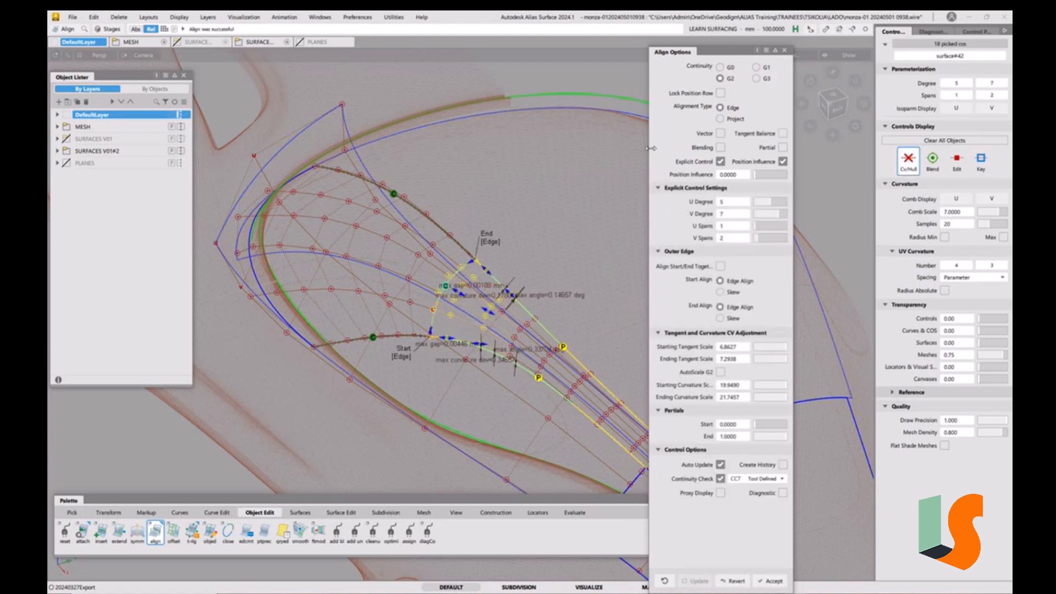
{"action": "left_click", "coordinate": [768, 68]}
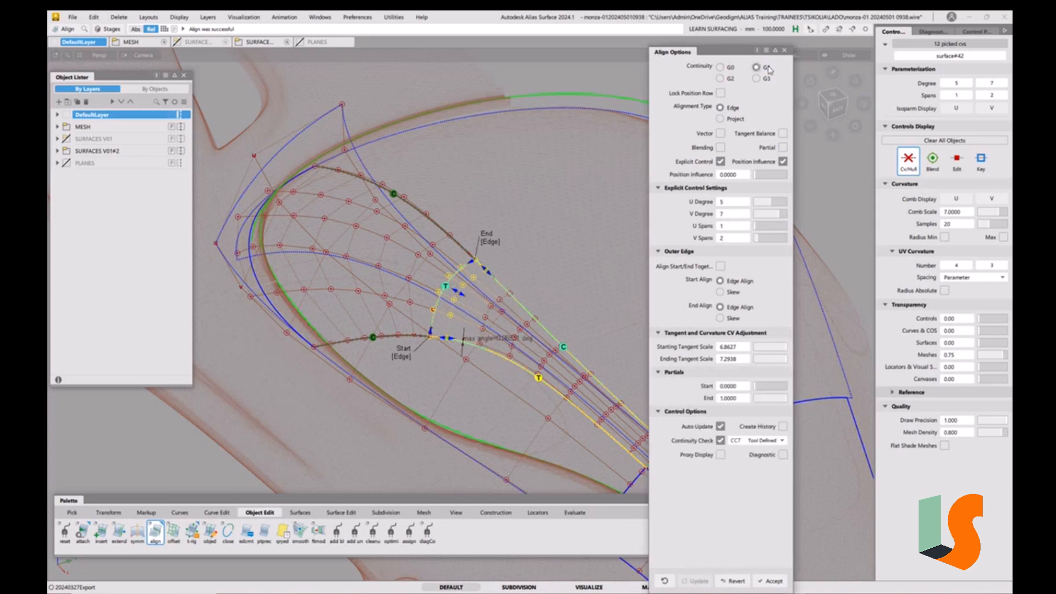
Step: Switch the continuity check for the flared-to-wide surface alignment to G2 Curvature
{"action": "scroll", "coordinate": [489, 298], "scroll_direction": "up", "scroll_amount": 5}
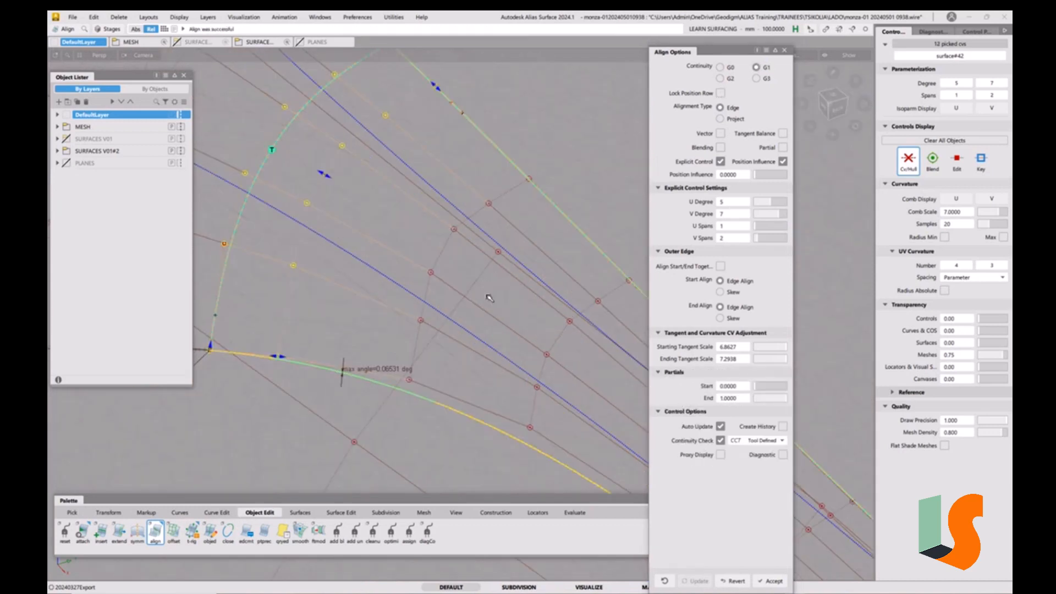
{"action": "left_click_drag", "start_coordinate": [411, 314], "coordinate": [498, 369], "text": "alt+shift"}
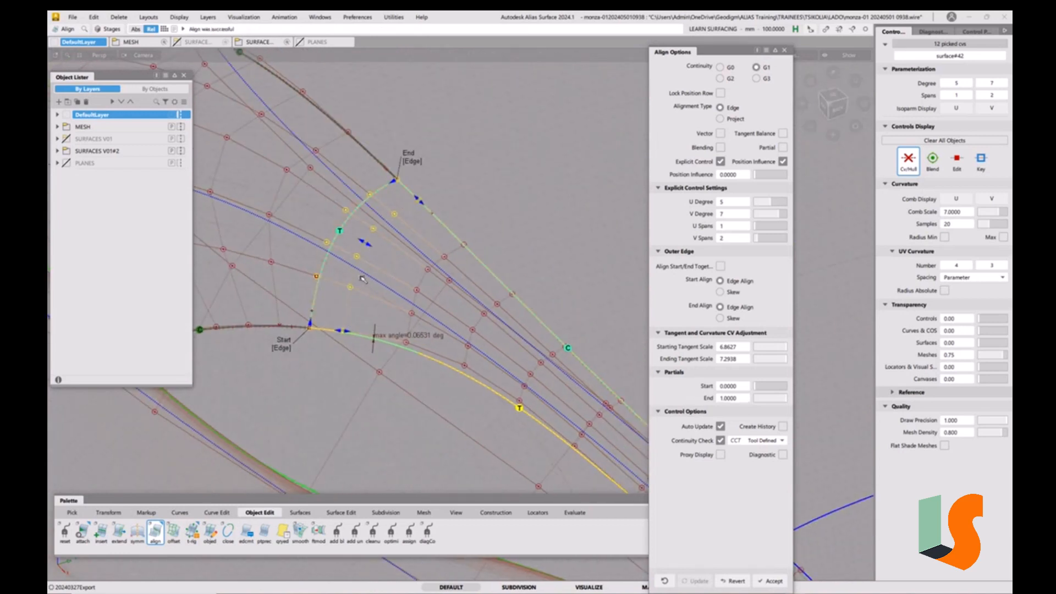
{"action": "left_click", "coordinate": [781, 441]}
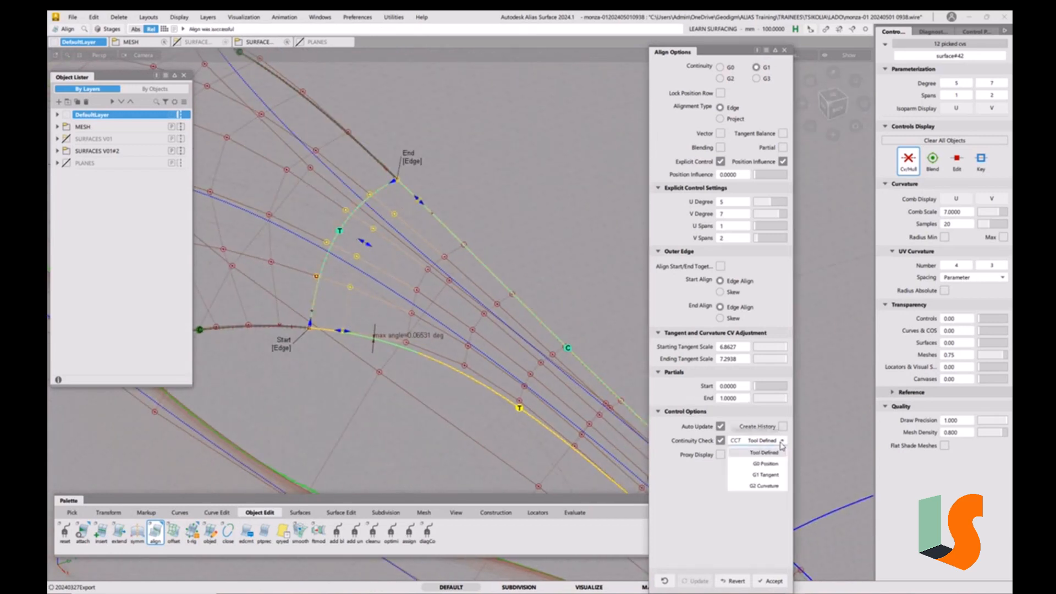
{"action": "left_click", "coordinate": [768, 486]}
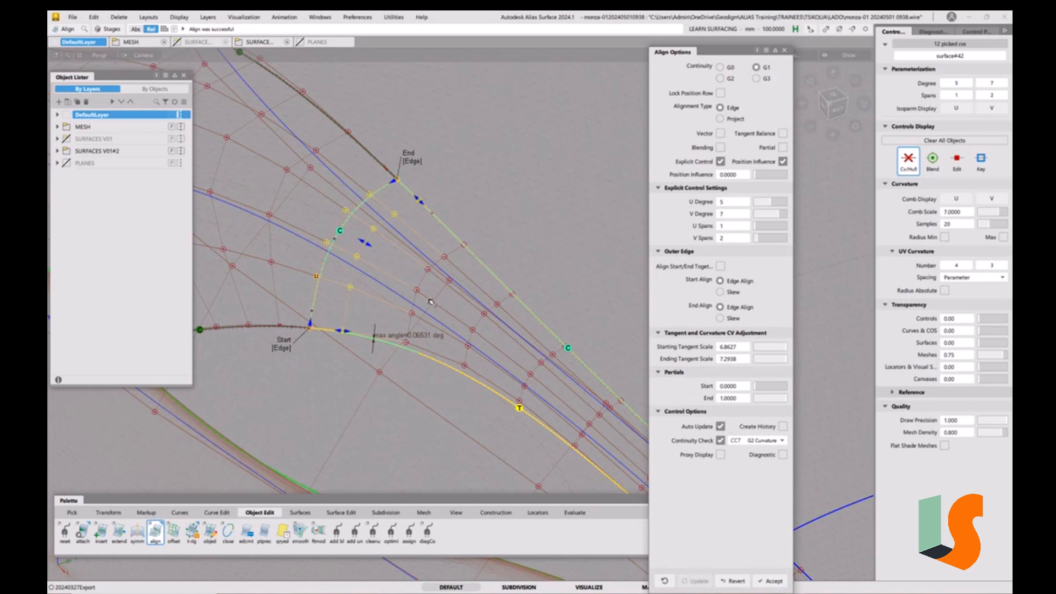
Step: Align the flared surface's lower long edge to the adjoining lower surface with G1 continuity and Edge alignment, using a G2 Curvature check
{"action": "left_click_drag", "start_coordinate": [440, 415], "coordinate": [341, 361], "text": "ctrl+shift"}
{"action": "left_click_drag", "start_coordinate": [346, 305], "coordinate": [398, 276], "text": "alt+shift"}
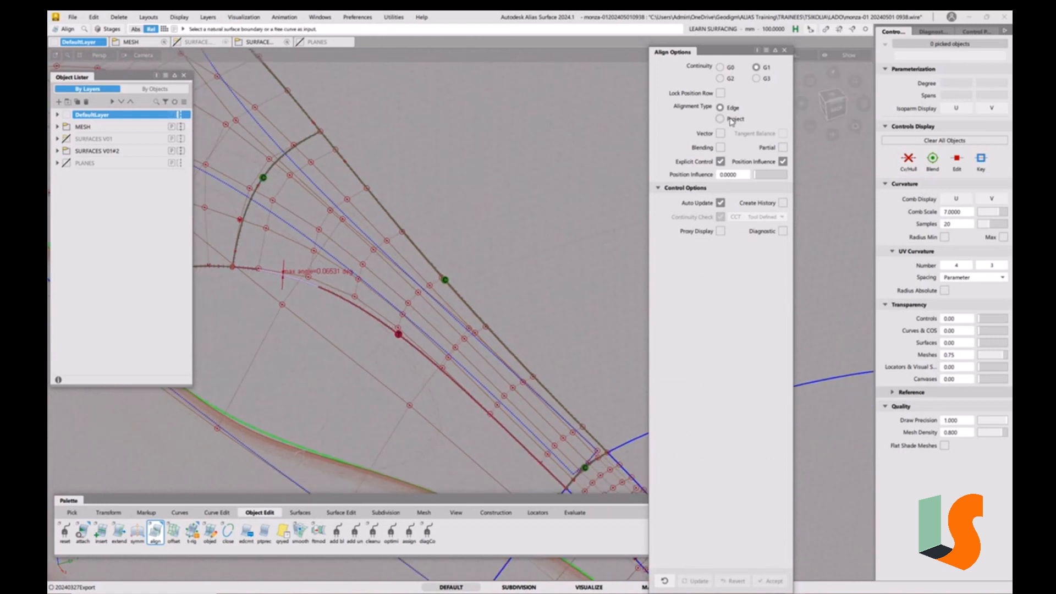
{"action": "left_click", "coordinate": [337, 295]}
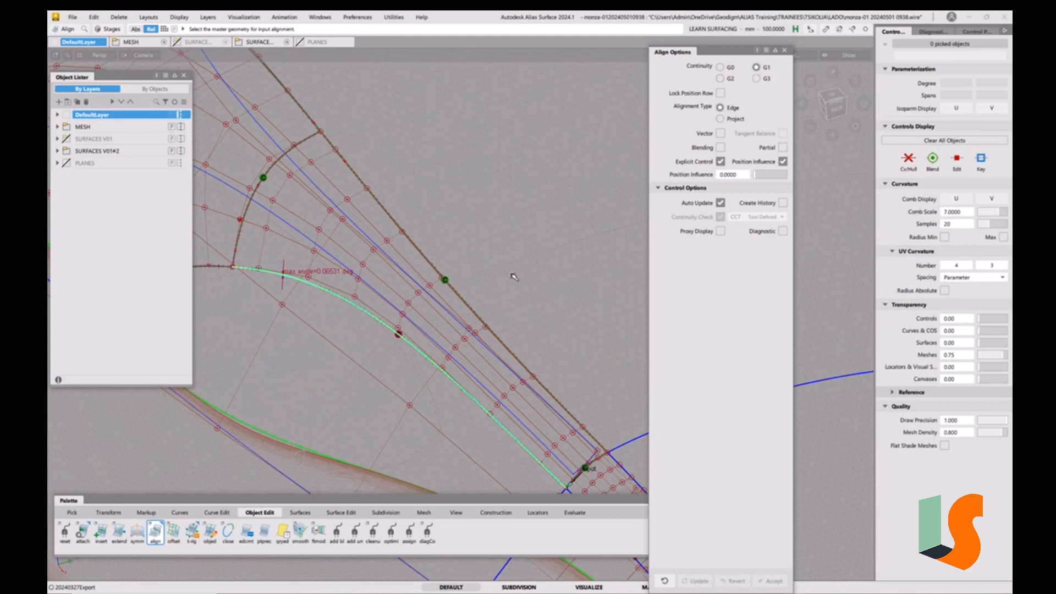
{"action": "left_click", "coordinate": [384, 324]}
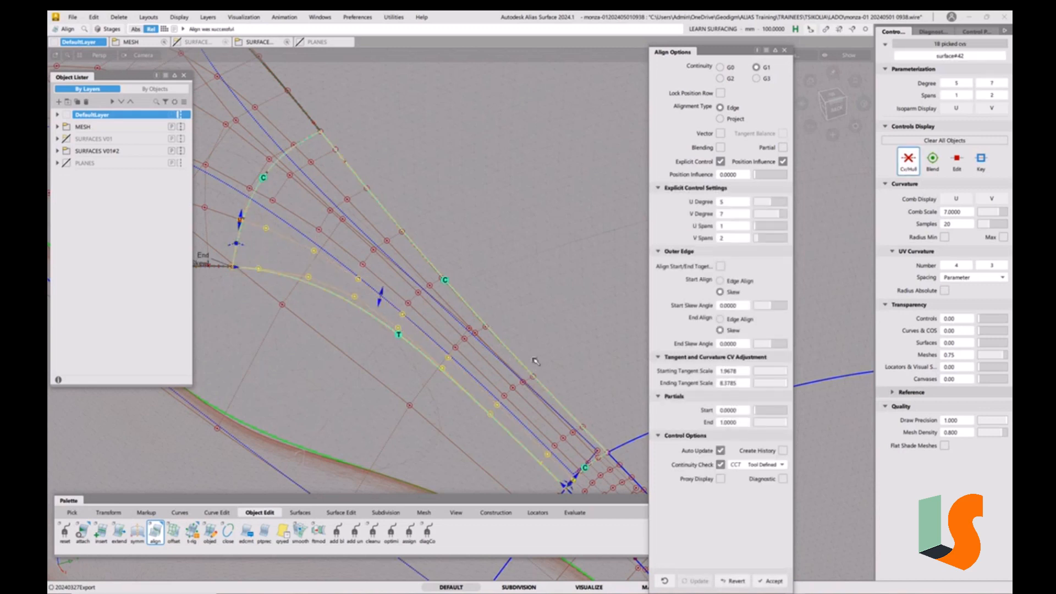
{"action": "left_click", "coordinate": [770, 465]}
{"action": "left_click", "coordinate": [760, 514]}
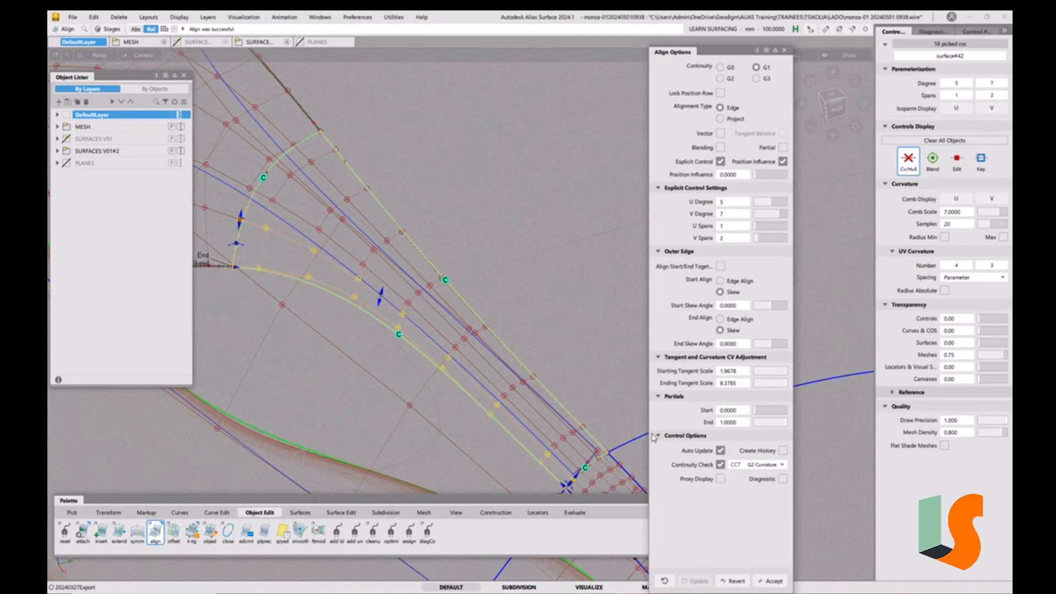
{"action": "key", "text": "Escape"}
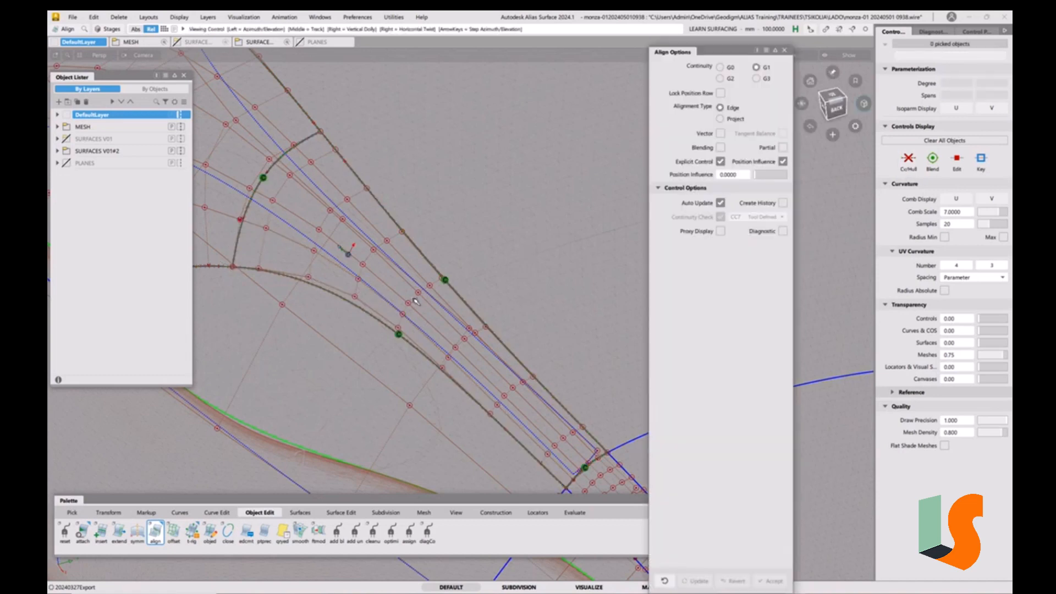
Step: Trim the adjoining lower surface along the flared and wide surfaces' lower edges, keeping the region below them
{"action": "right_click_drag", "start_coordinate": [432, 341], "coordinate": [409, 330], "text": "alt+shift"}
{"action": "middle_click_drag", "start_coordinate": [408, 330], "coordinate": [418, 281], "text": "alt+shift"}
{"action": "right_click_drag", "start_coordinate": [443, 242], "coordinate": [447, 308], "text": "alt+shift"}
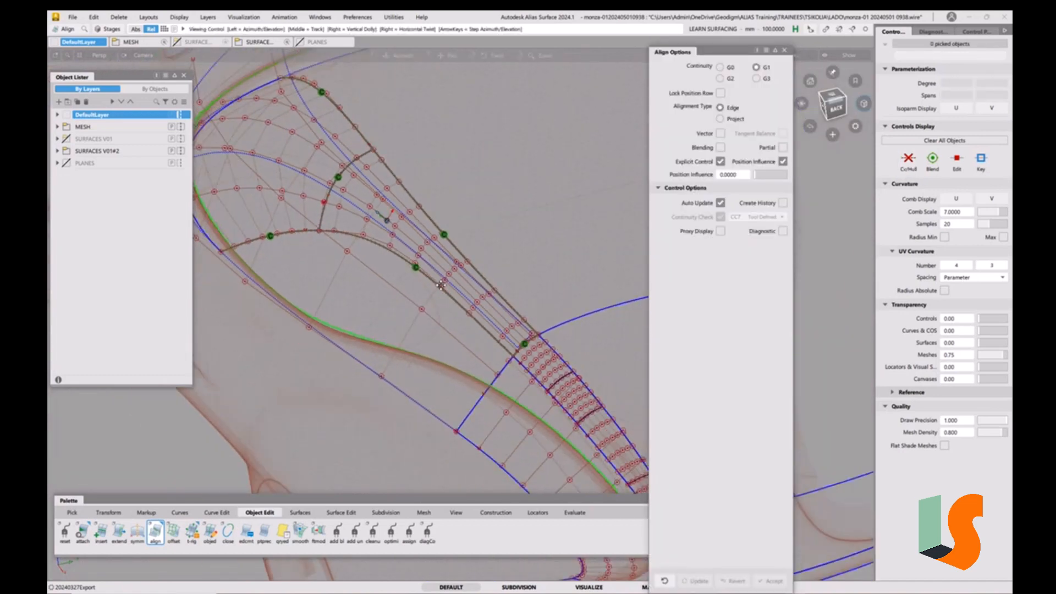
{"action": "middle_click_drag", "start_coordinate": [447, 308], "coordinate": [458, 329], "text": "alt+shift"}
{"action": "right_click_drag", "start_coordinate": [456, 340], "coordinate": [452, 443], "text": "ctrl+shift"}
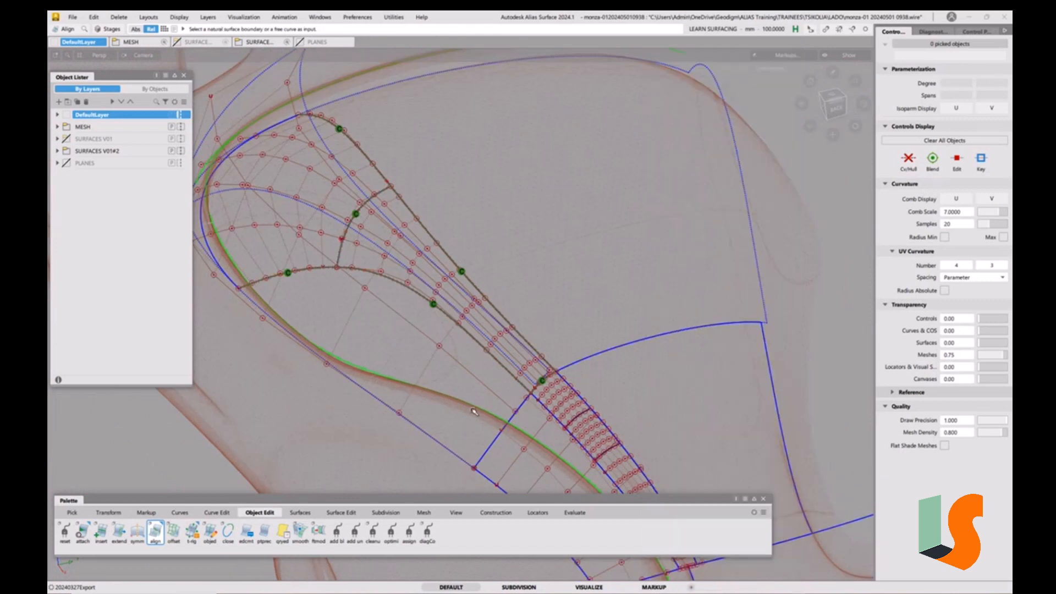
{"action": "left_click", "coordinate": [445, 448]}
{"action": "left_click", "coordinate": [450, 358]}
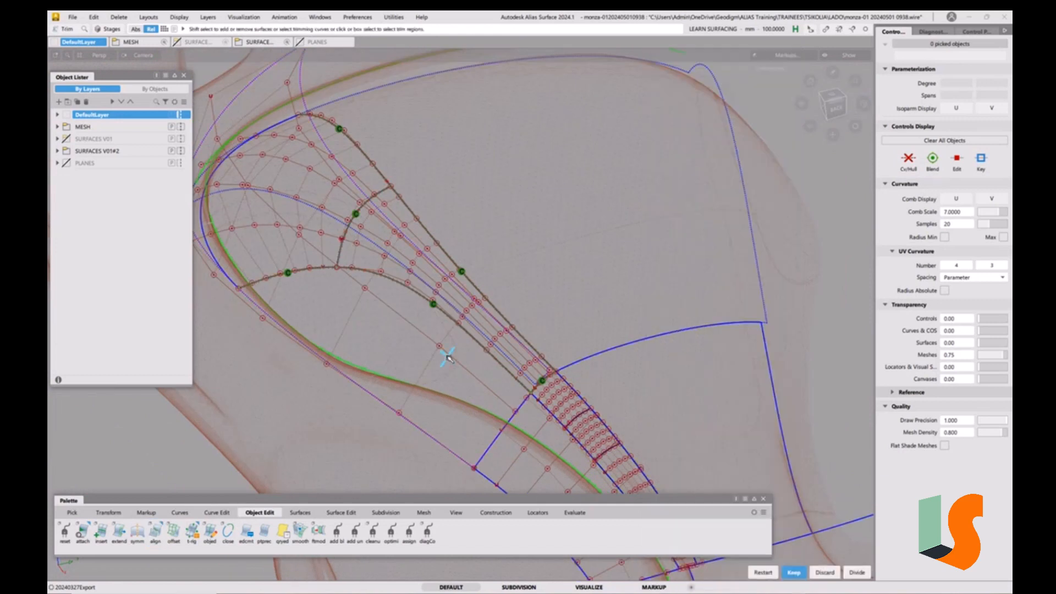
{"action": "key", "text": "space"}
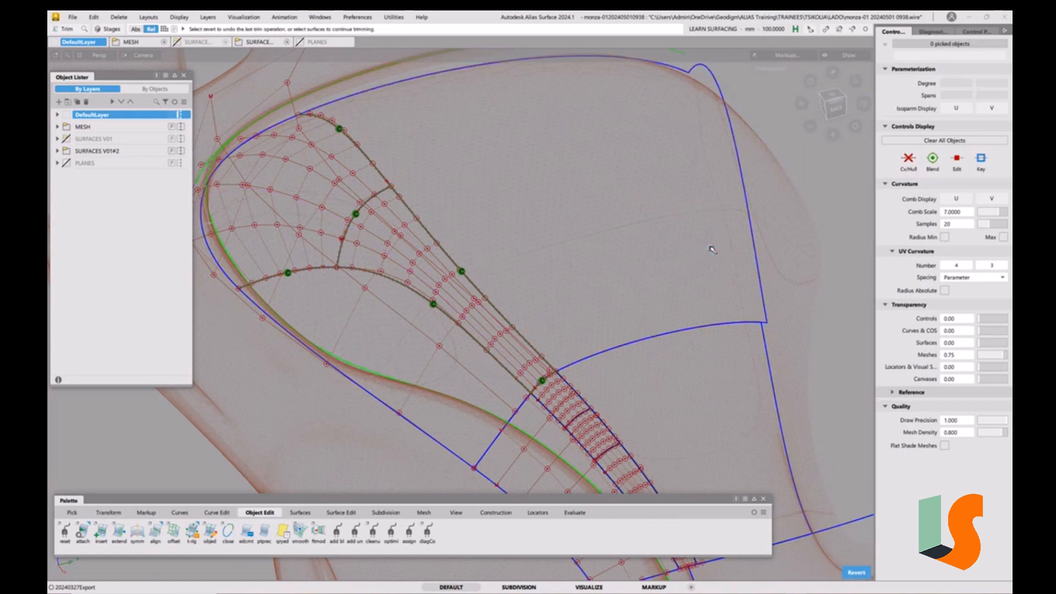
{"action": "key", "text": "ctrl+s"}
{"action": "left_click_drag", "start_coordinate": [543, 247], "coordinate": [610, 340], "text": "alt+shift"}
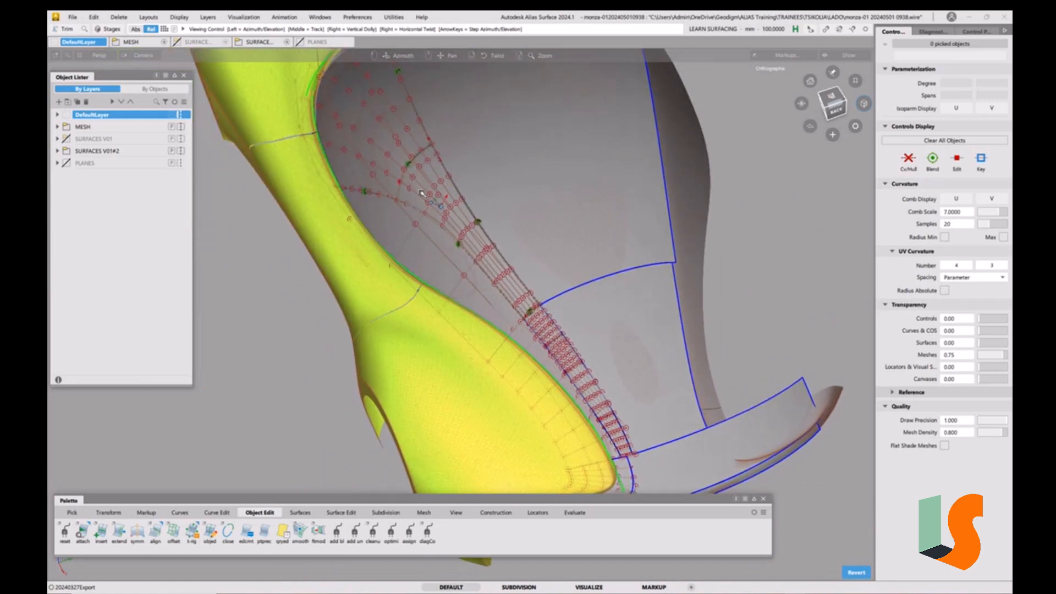
{"action": "left_click", "coordinate": [70, 20]}
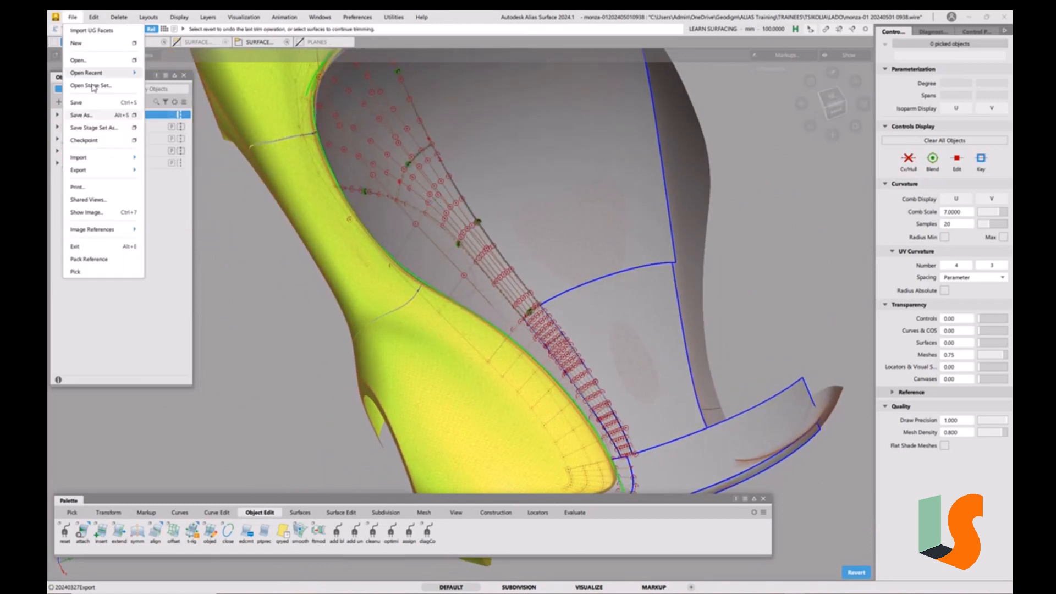
{"action": "left_click", "coordinate": [89, 114]}
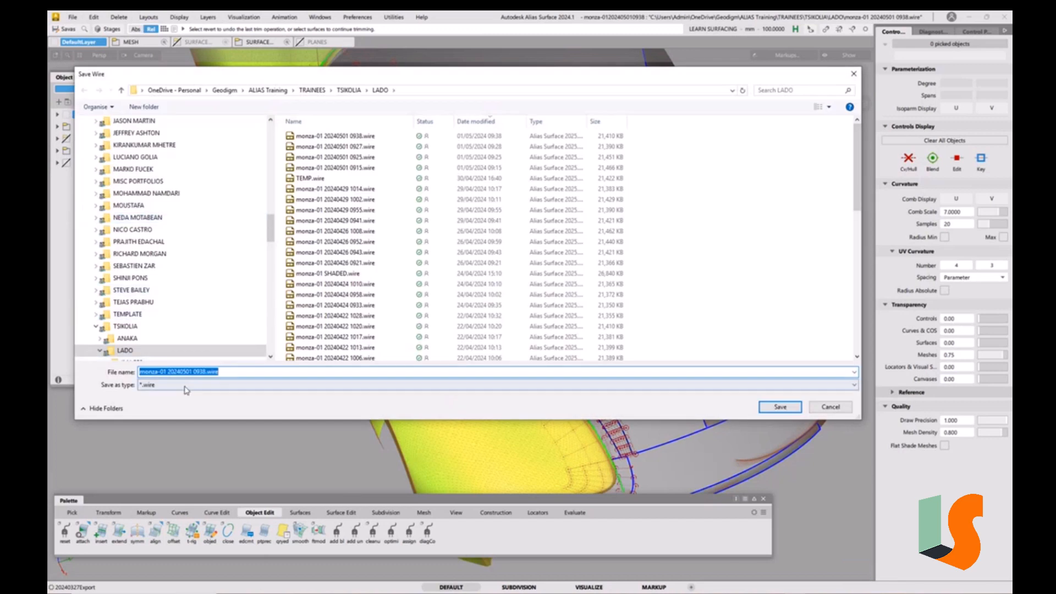
{"action": "left_click_drag", "start_coordinate": [200, 373], "coordinate": [235, 373]}
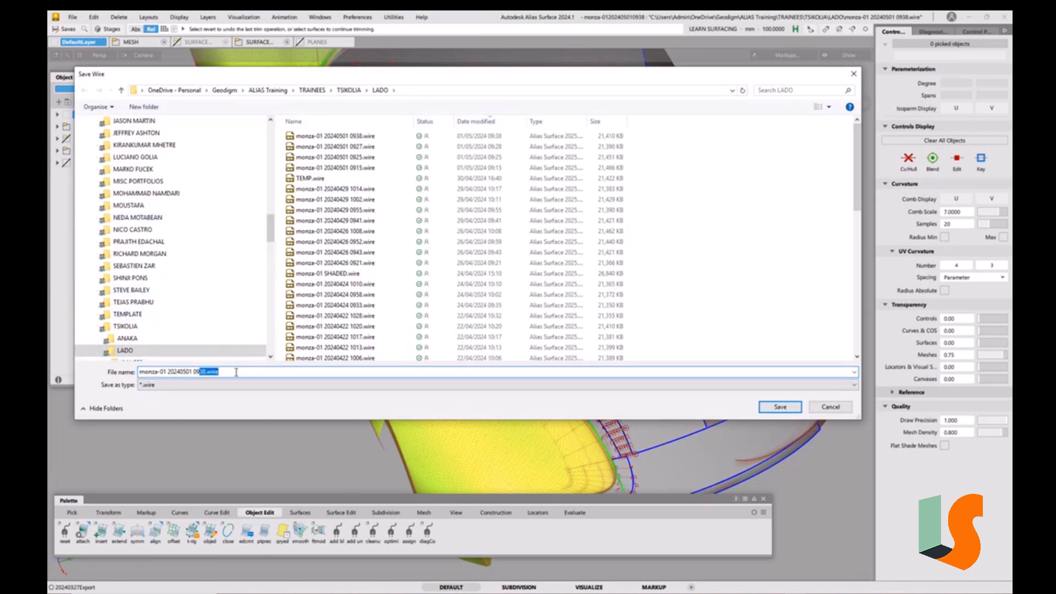
{"action": "type", "text": "46"}
{"action": "key", "text": "Return"}
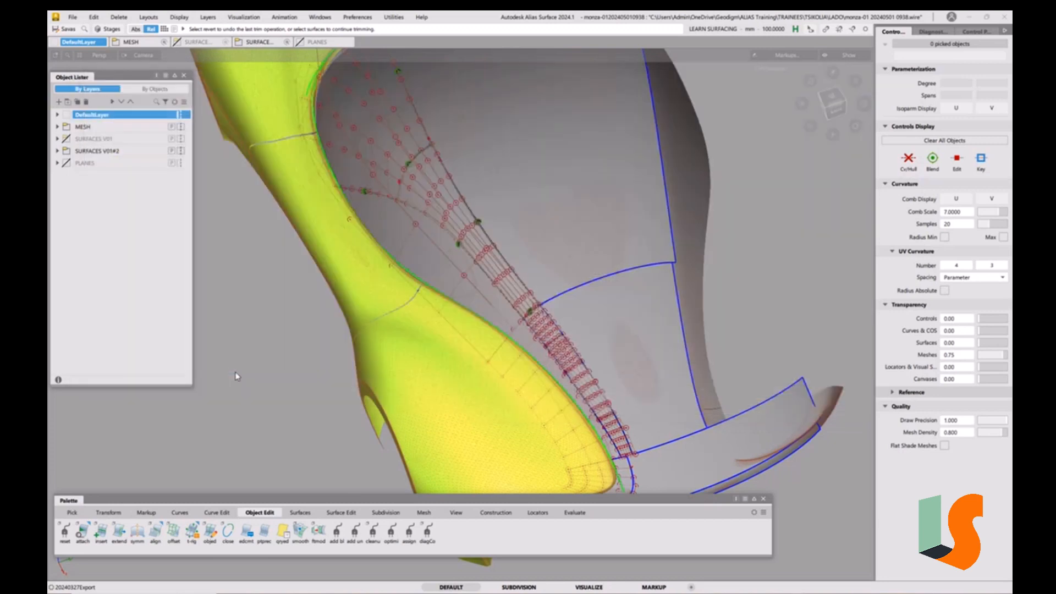
Step: Hide the control vertices and hulls on the fillet surfaces
{"action": "left_click_drag", "start_coordinate": [568, 375], "coordinate": [599, 352], "text": "alt+shift"}
{"action": "right_click_drag", "start_coordinate": [600, 352], "coordinate": [648, 346], "text": "alt+shift"}
{"action": "middle_click_drag", "start_coordinate": [648, 347], "coordinate": [476, 328], "text": "alt+shift"}
{"action": "left_click_drag", "start_coordinate": [475, 329], "coordinate": [538, 358], "text": "alt+shift"}
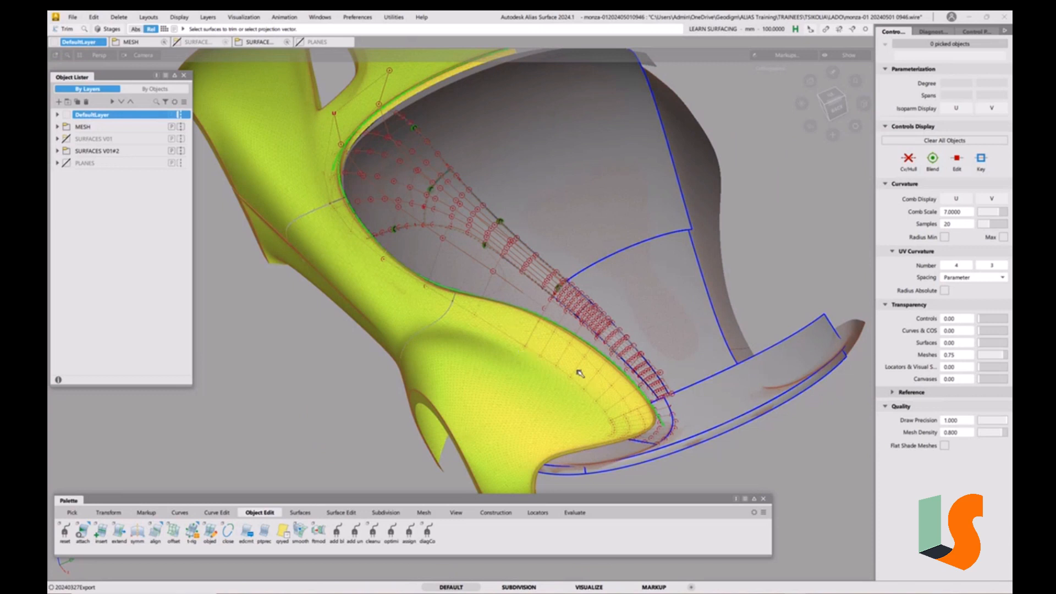
{"action": "left_click_drag", "start_coordinate": [584, 380], "coordinate": [568, 332], "text": "alt+shift"}
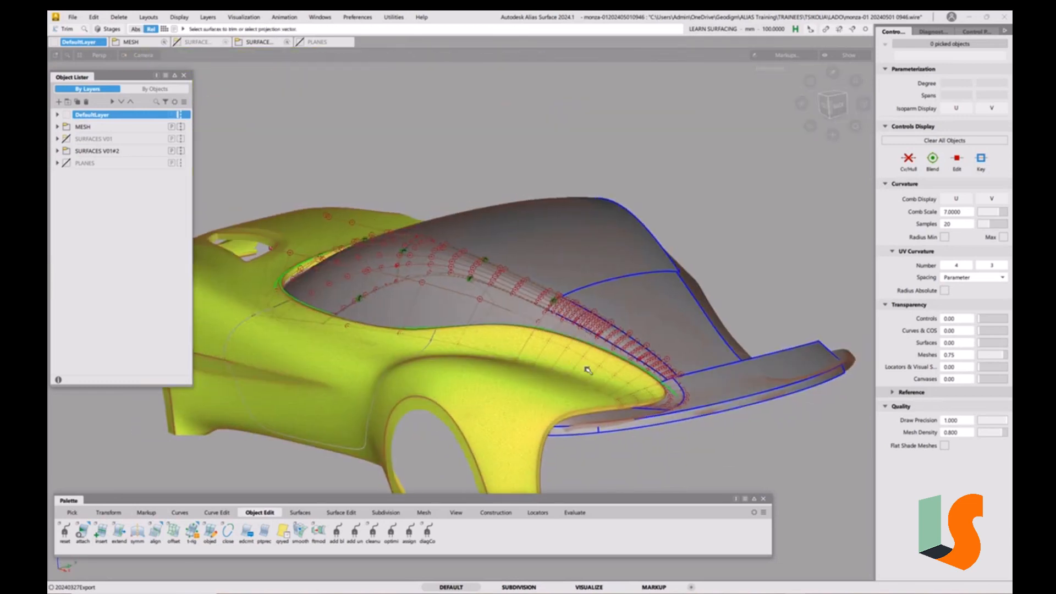
{"action": "left_click_drag", "start_coordinate": [588, 370], "coordinate": [561, 394], "text": "alt+shift"}
{"action": "right_click_drag", "start_coordinate": [560, 394], "coordinate": [608, 357], "text": "alt+shift"}
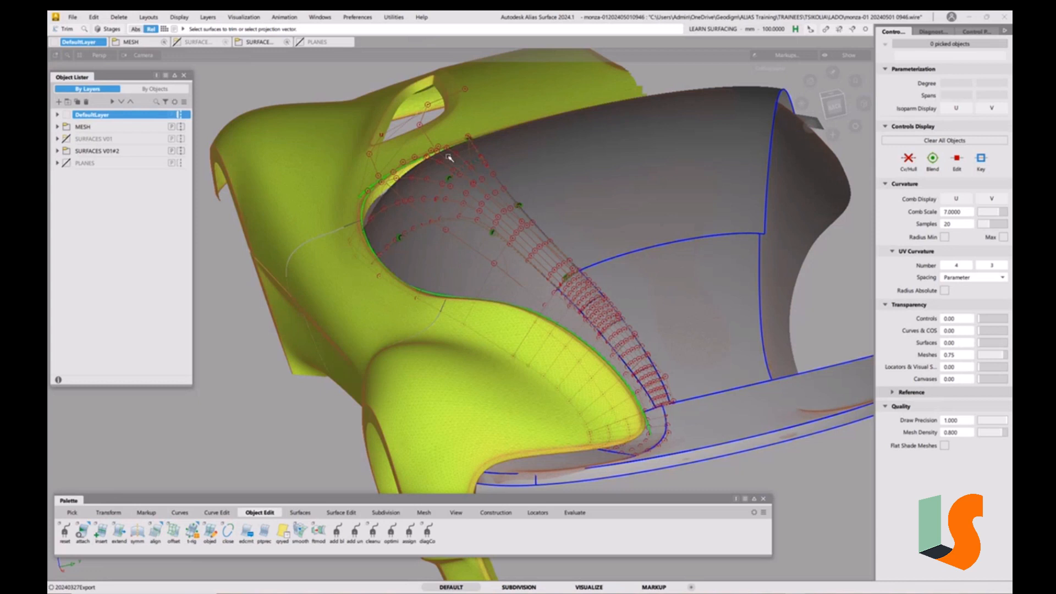
{"action": "left_click", "coordinate": [180, 17]}
{"action": "left_click", "coordinate": [198, 101]}
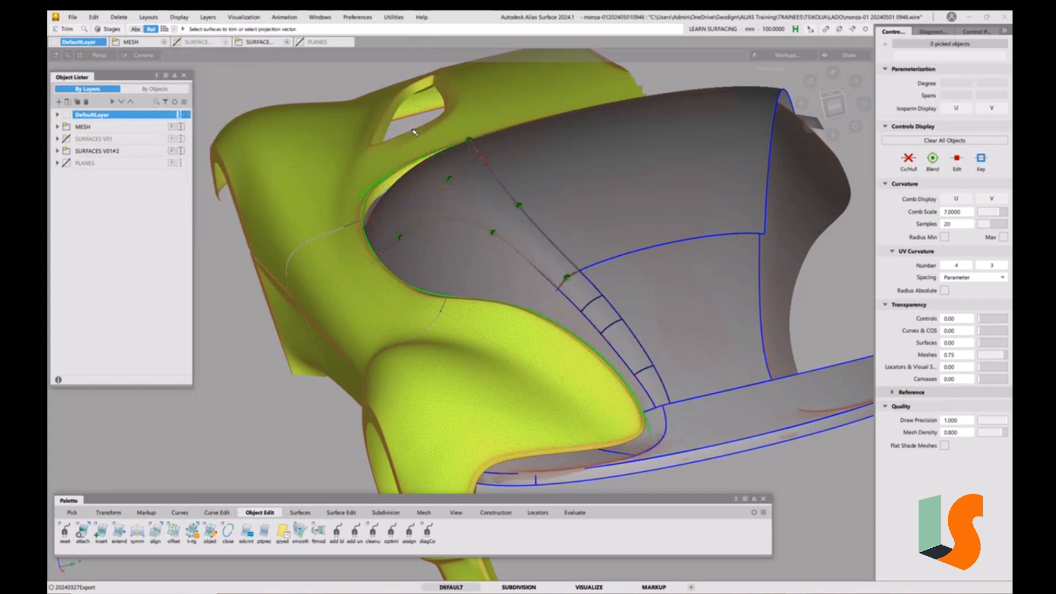
Step: Examine the trimmed surfaces and fillet strip against the scanned mesh from several angles, in wireframe and shaded display
{"action": "right_click_drag", "start_coordinate": [636, 345], "coordinate": [638, 309], "text": "ctrl+shift"}
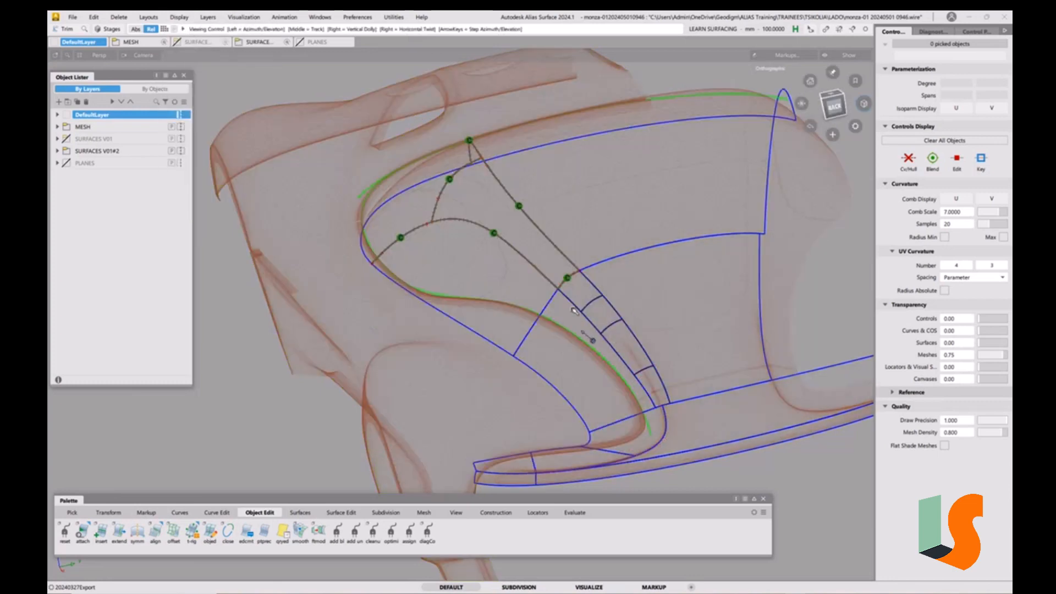
{"action": "left_click_drag", "start_coordinate": [612, 344], "coordinate": [665, 371], "text": "alt+shift"}
{"action": "middle_click_drag", "start_coordinate": [666, 370], "coordinate": [599, 379], "text": "alt+shift"}
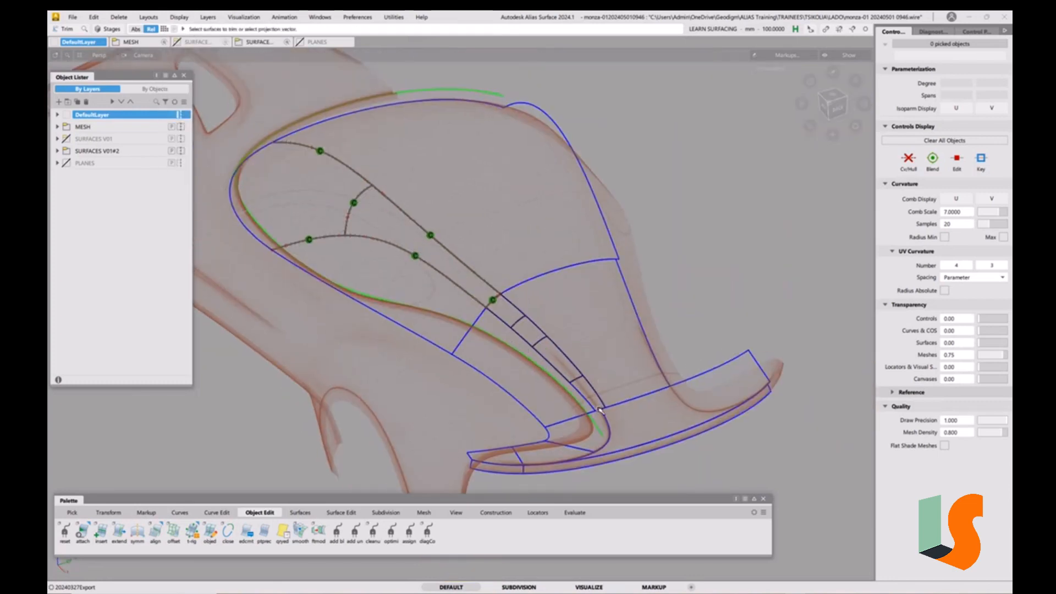
{"action": "left_click_drag", "start_coordinate": [563, 456], "coordinate": [595, 412], "text": "alt+shift"}
{"action": "left_click_drag", "start_coordinate": [501, 310], "coordinate": [533, 362], "text": "alt+shift"}
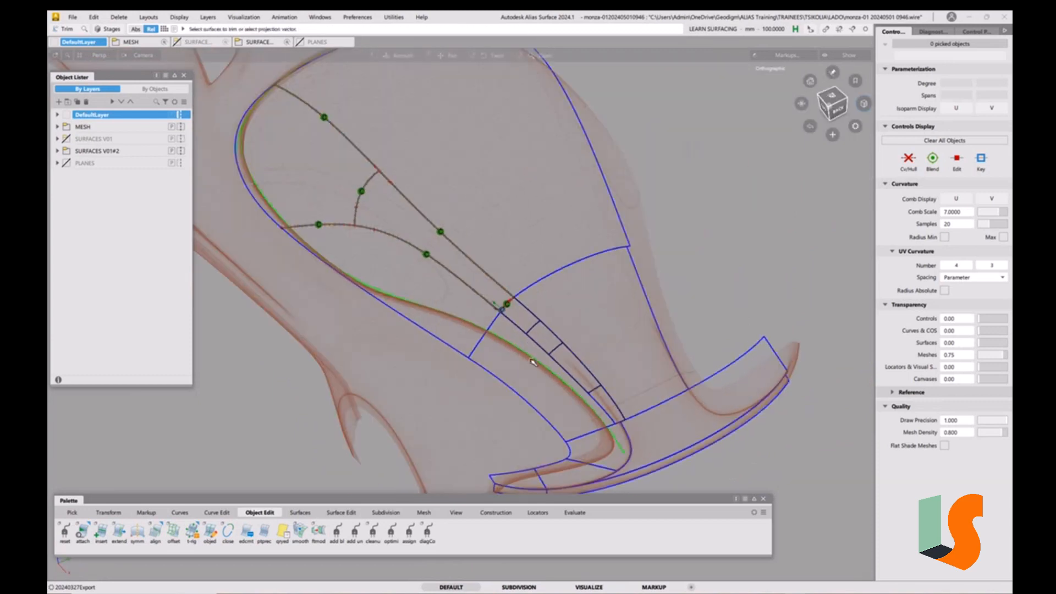
{"action": "right_click_drag", "start_coordinate": [511, 357], "coordinate": [605, 434], "text": "alt+shift"}
{"action": "right_click_drag", "start_coordinate": [580, 397], "coordinate": [673, 523], "text": "alt+shift"}
{"action": "middle_click_drag", "start_coordinate": [674, 523], "coordinate": [657, 452], "text": "alt+shift"}
{"action": "key", "text": "F12"}
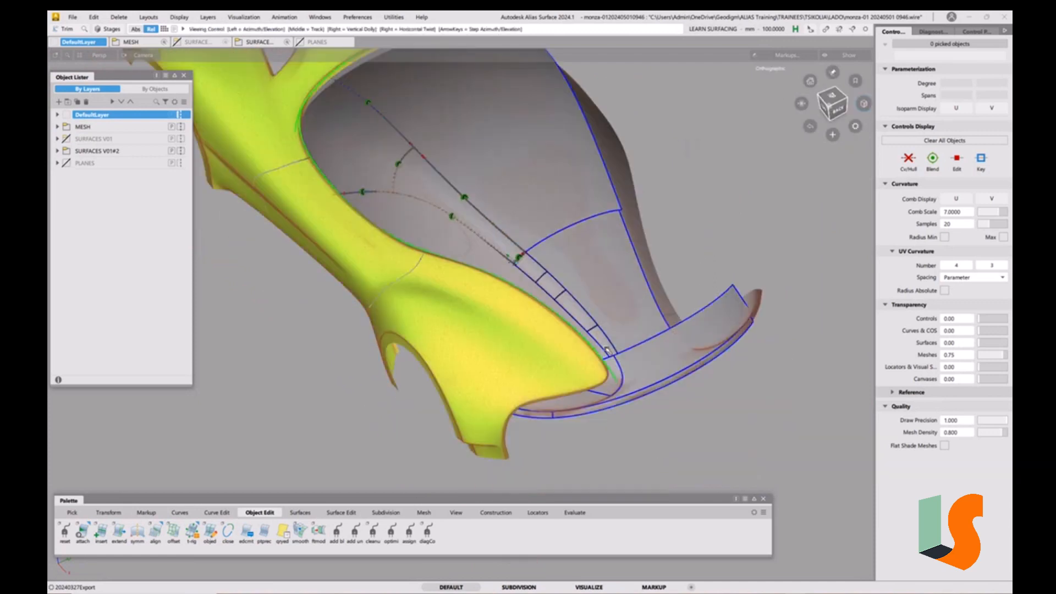
{"action": "left_click_drag", "start_coordinate": [613, 345], "coordinate": [596, 318], "text": "alt+shift"}
{"action": "middle_click_drag", "start_coordinate": [566, 323], "coordinate": [599, 360], "text": "alt+shift"}
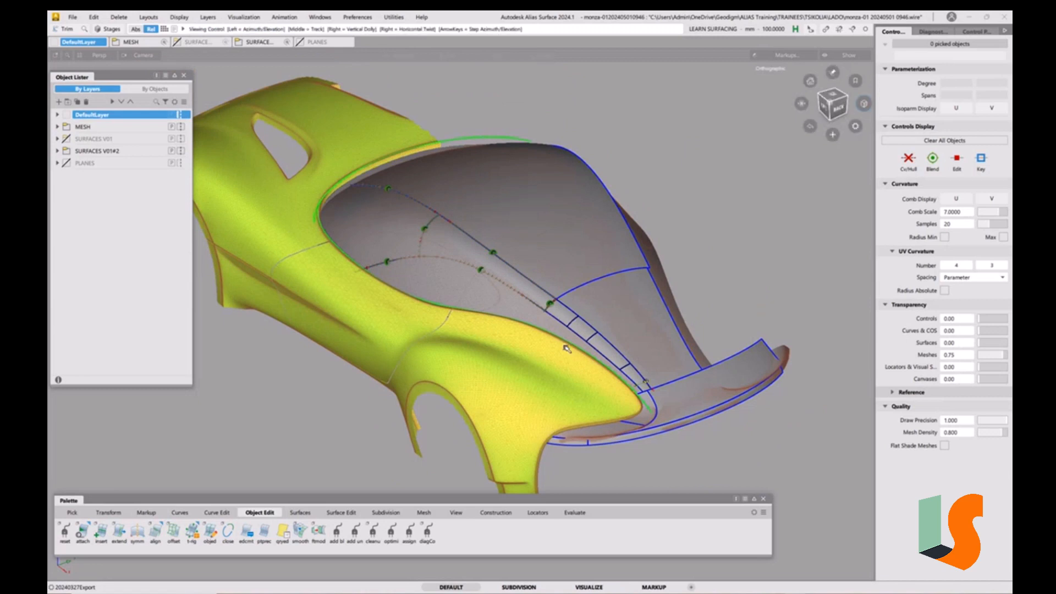
{"action": "left_click_drag", "start_coordinate": [573, 349], "coordinate": [612, 354], "text": "alt+shift"}
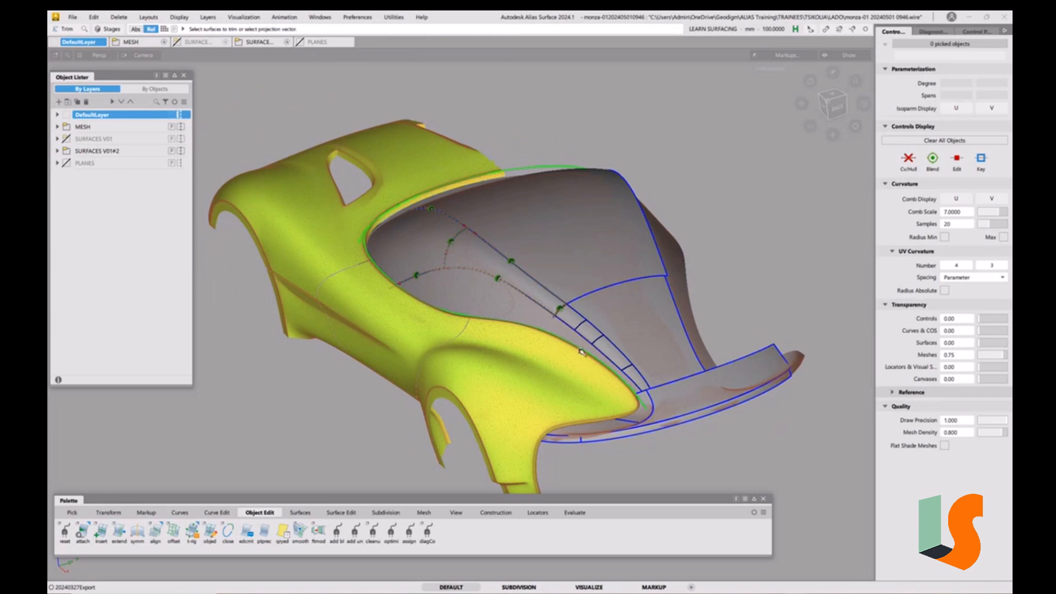
{"action": "left_click_drag", "start_coordinate": [596, 362], "coordinate": [561, 359], "text": "alt+shift"}
{"action": "right_click_drag", "start_coordinate": [561, 359], "coordinate": [624, 310], "text": "alt+shift"}
{"action": "middle_click_drag", "start_coordinate": [624, 309], "coordinate": [613, 387], "text": "alt+shift"}
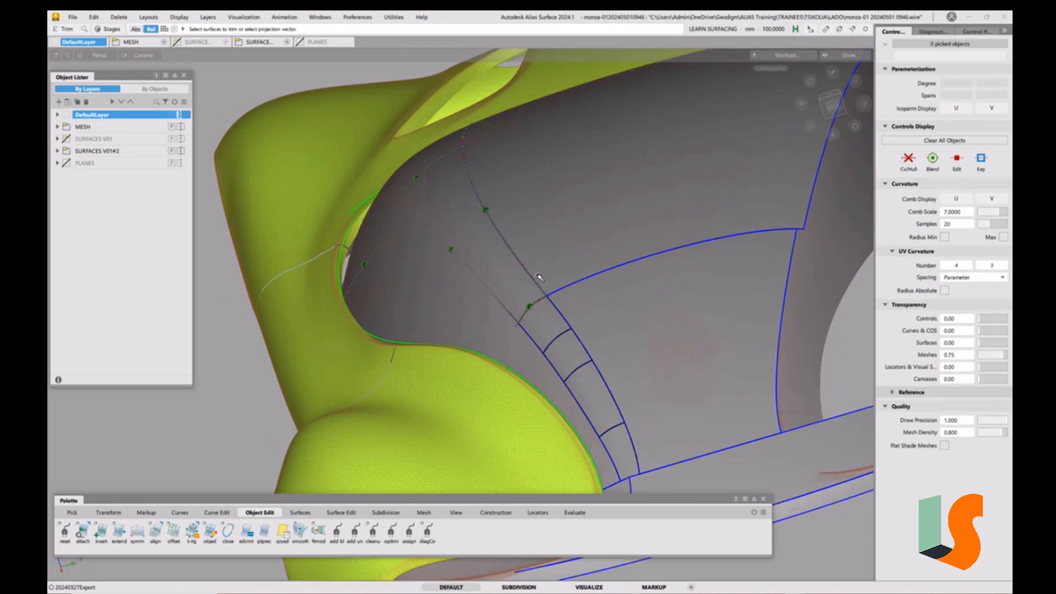
Step: Examine how the side surface edges and the rear fillet strip follow the mesh opening, from side and back views
{"action": "mouse_move", "coordinate": [618, 389]}
{"action": "left_mouse_down", "text": "alt+shift"}
{"action": "mouse_move", "coordinate": [579, 353]}
{"action": "mouse_move", "coordinate": [651, 381]}
{"action": "mouse_move", "coordinate": [478, 329]}
{"action": "mouse_move", "coordinate": [431, 299]}
{"action": "mouse_move", "coordinate": [514, 295]}
{"action": "mouse_move", "coordinate": [622, 389]}
{"action": "left_mouse_up", "text": "alt+shift"}
{"action": "middle_click_drag", "start_coordinate": [622, 389], "coordinate": [613, 357], "text": "alt+shift"}
{"action": "left_click_drag", "start_coordinate": [594, 339], "coordinate": [368, 189], "text": "alt+shift"}
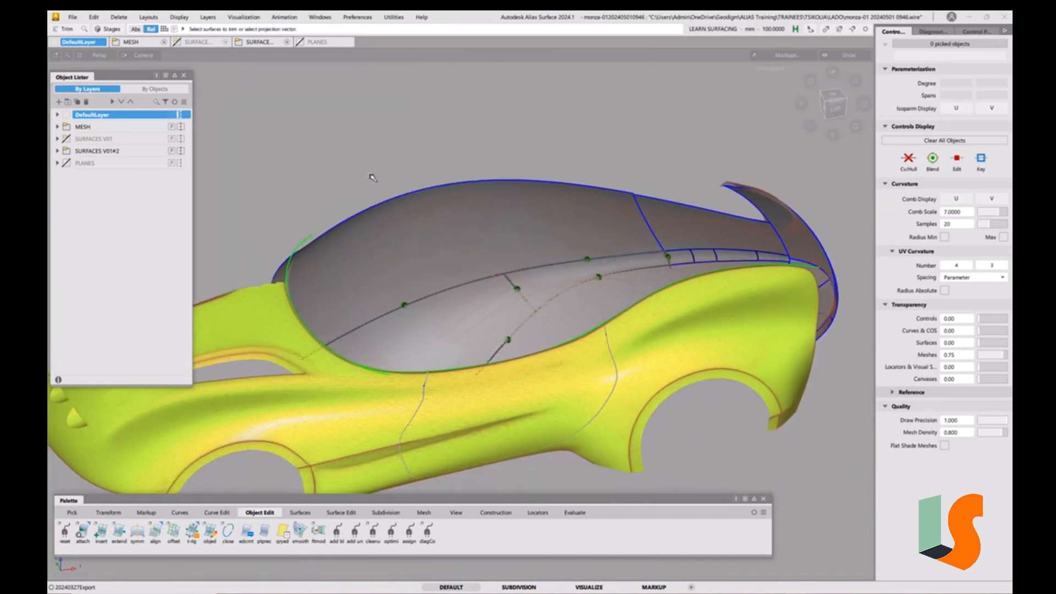
{"action": "left_click_drag", "start_coordinate": [467, 300], "coordinate": [500, 297], "text": "alt+shift"}
{"action": "middle_click_drag", "start_coordinate": [572, 303], "coordinate": [554, 271], "text": "alt+shift"}
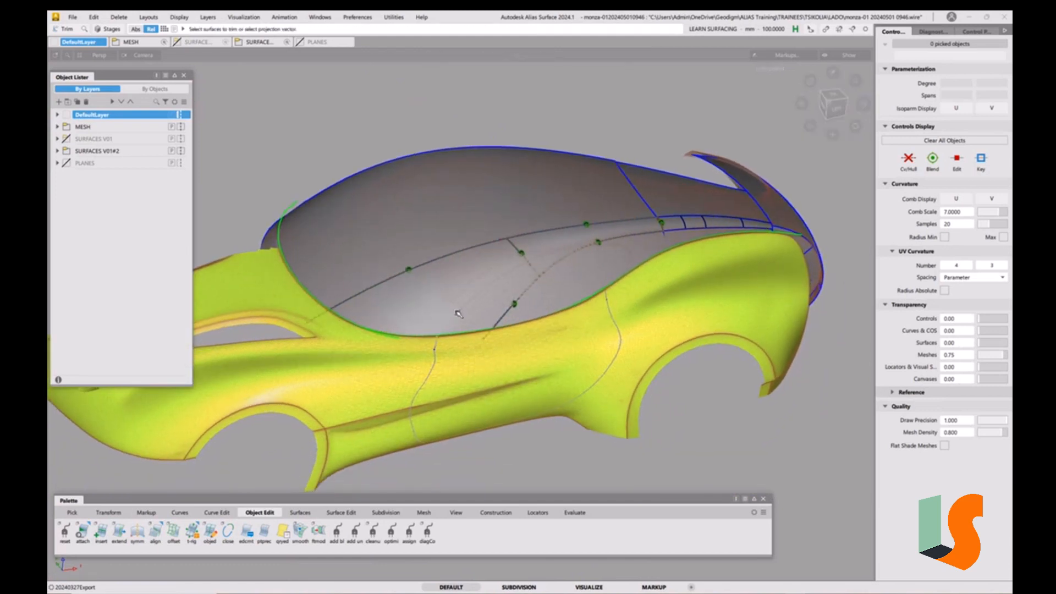
{"action": "left_click_drag", "start_coordinate": [508, 319], "coordinate": [625, 319], "text": "alt+shift"}
{"action": "left_click_drag", "start_coordinate": [632, 280], "coordinate": [642, 311], "text": "alt+shift"}
{"action": "middle_click_drag", "start_coordinate": [642, 311], "coordinate": [571, 382], "text": "alt+shift"}
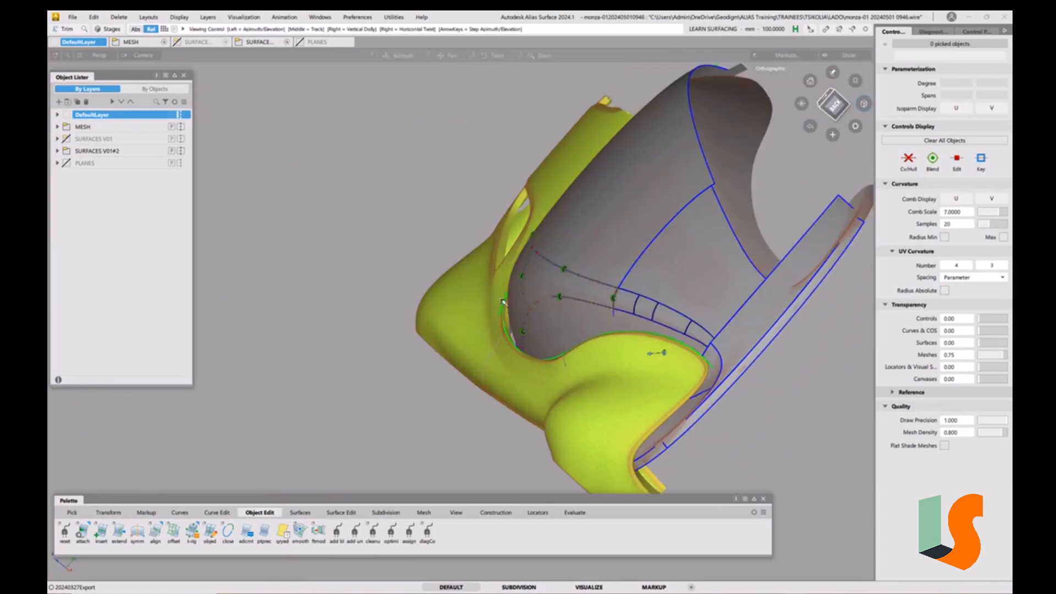
{"action": "left_click_drag", "start_coordinate": [570, 382], "coordinate": [566, 361], "text": "alt+shift"}
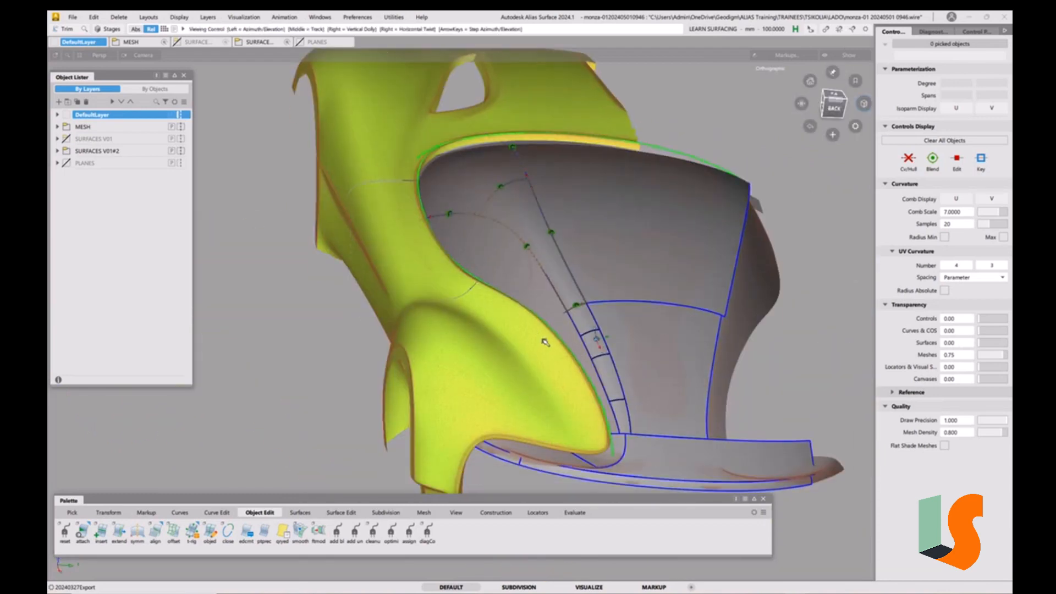
{"action": "mouse_move", "coordinate": [534, 334]}
{"action": "left_mouse_down", "text": "alt+shift"}
{"action": "mouse_move", "coordinate": [571, 317]}
{"action": "mouse_move", "coordinate": [568, 345]}
{"action": "left_mouse_up", "text": "alt+shift"}
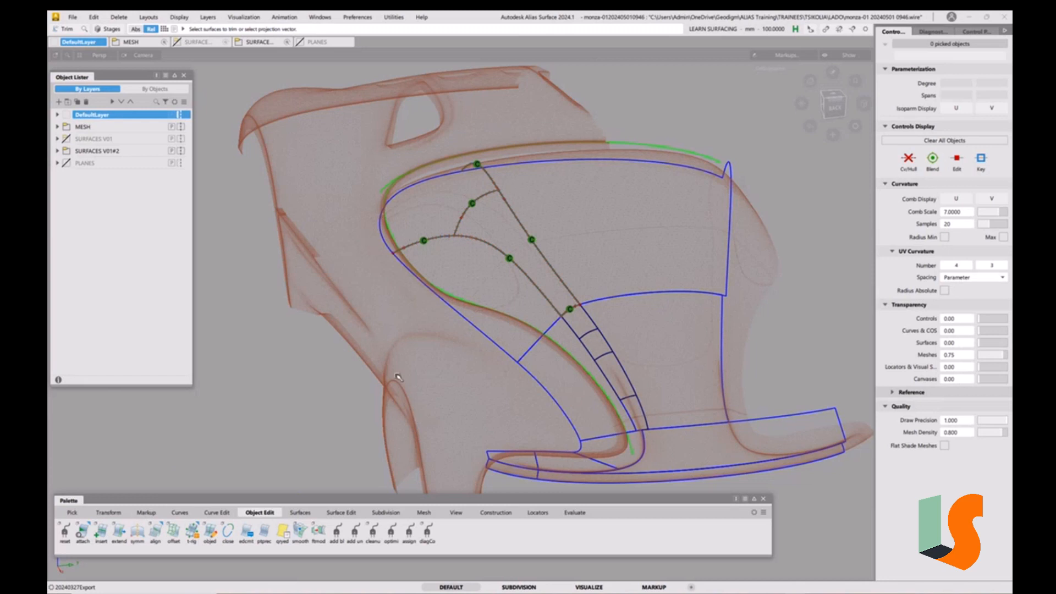
{"action": "mouse_move", "coordinate": [470, 376]}
{"action": "left_mouse_down", "text": "alt+shift"}
{"action": "mouse_move", "coordinate": [485, 354]}
{"action": "mouse_move", "coordinate": [460, 342]}
{"action": "mouse_move", "coordinate": [511, 323]}
{"action": "mouse_move", "coordinate": [503, 300]}
{"action": "left_mouse_up", "text": "alt+shift"}
{"action": "right_click_drag", "start_coordinate": [503, 300], "coordinate": [606, 308], "text": "alt+shift"}
{"action": "middle_click_drag", "start_coordinate": [606, 308], "coordinate": [486, 287], "text": "alt+shift"}
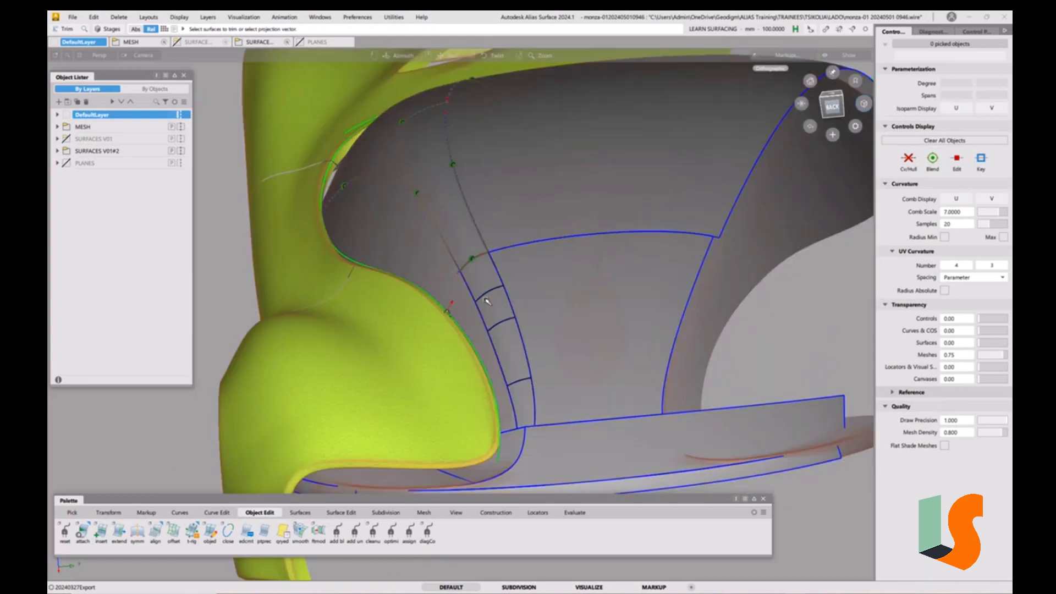
{"action": "left_click_drag", "start_coordinate": [450, 330], "coordinate": [420, 364], "text": "ctrl+shift"}
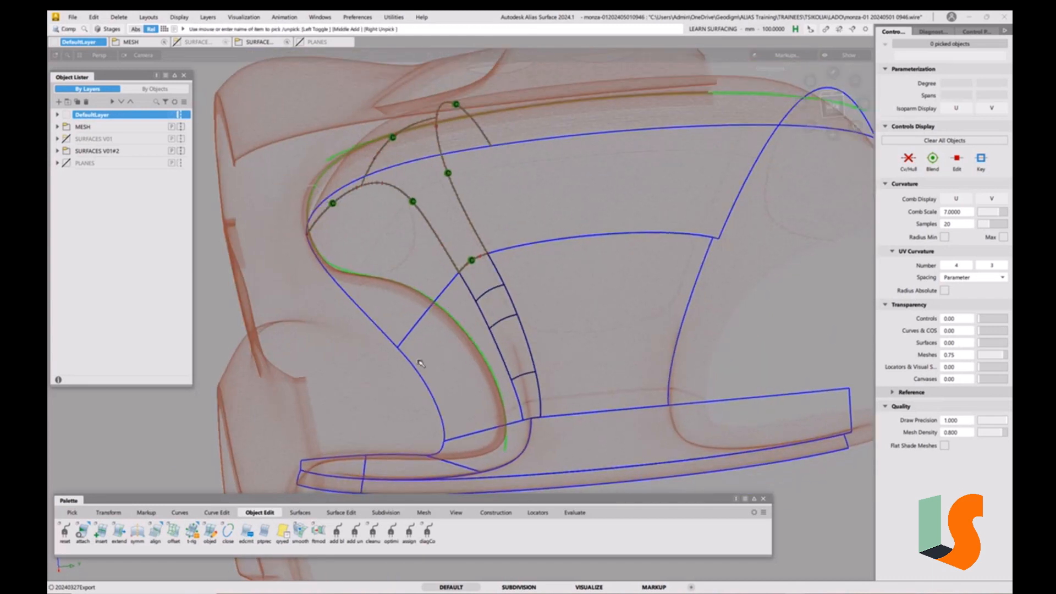
{"action": "left_click", "coordinate": [416, 369]}
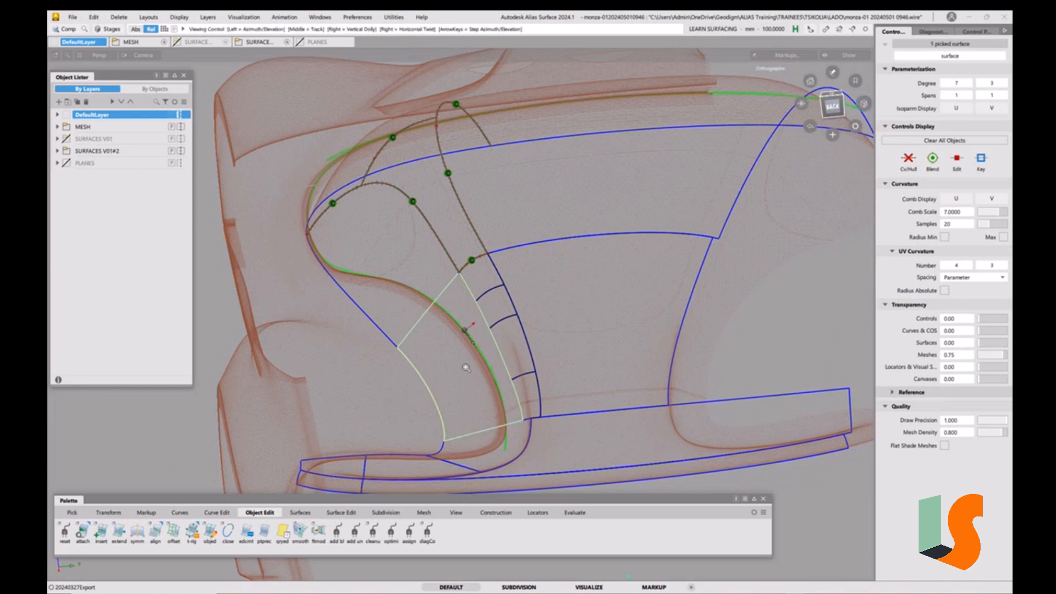
{"action": "right_click_drag", "start_coordinate": [469, 376], "coordinate": [434, 411], "text": "alt+shift"}
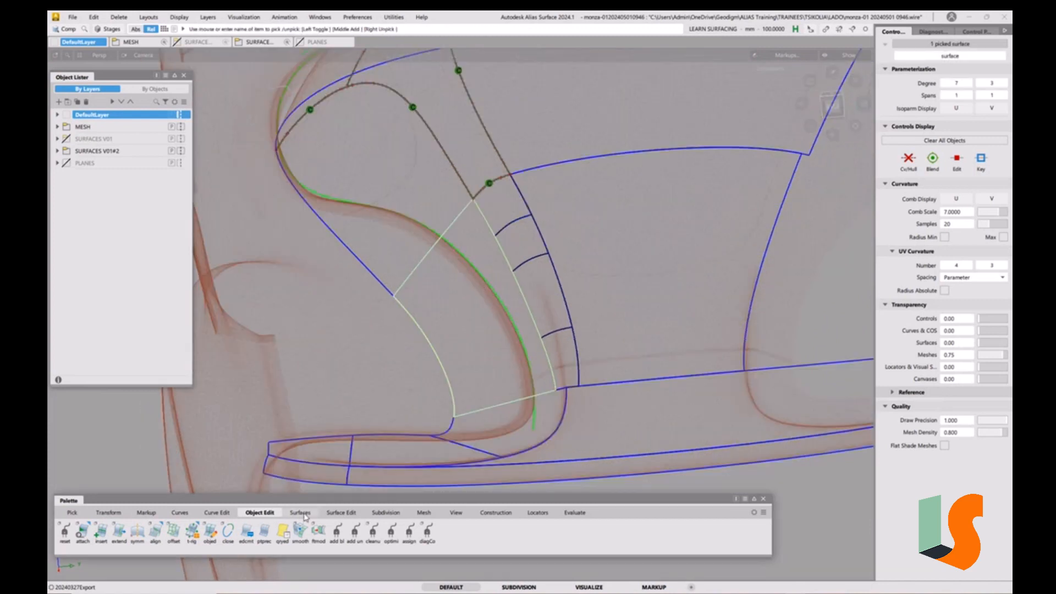
{"action": "left_click", "coordinate": [301, 512]}
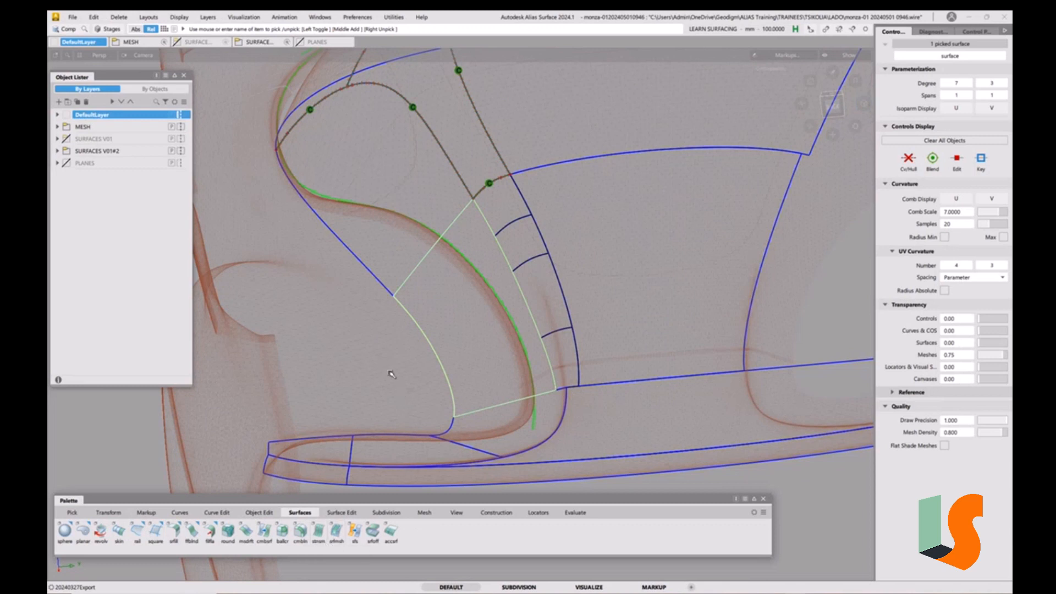
{"action": "left_click", "coordinate": [252, 303]}
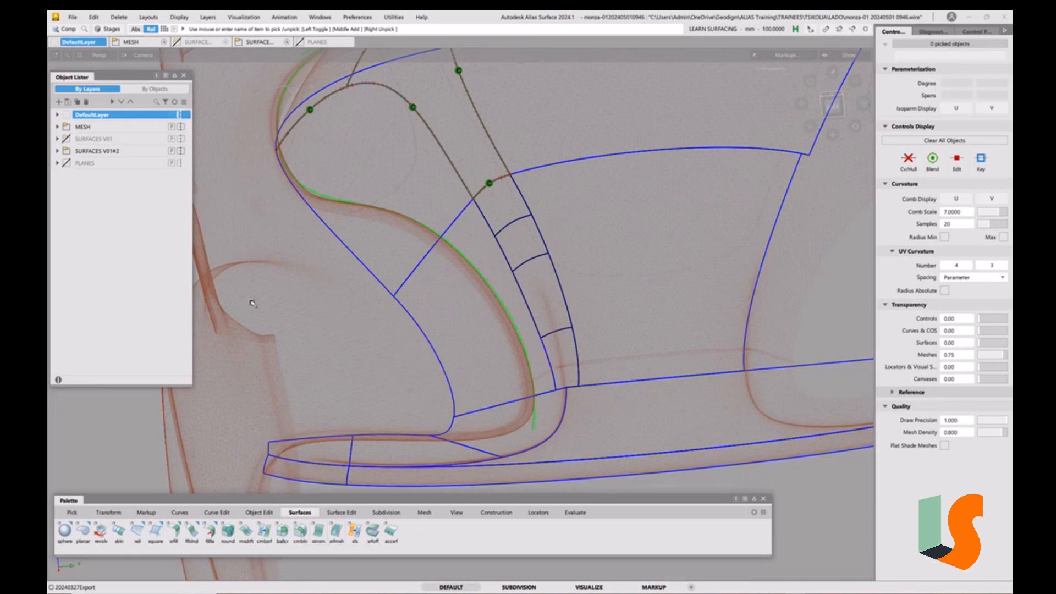
Step: Assign the four fillet strip surfaces to the TOP#2 layer in the SURFACES V01#2 folder, hiding that layer while picking them
{"action": "left_click", "coordinate": [57, 151]}
{"action": "left_click", "coordinate": [76, 187]}
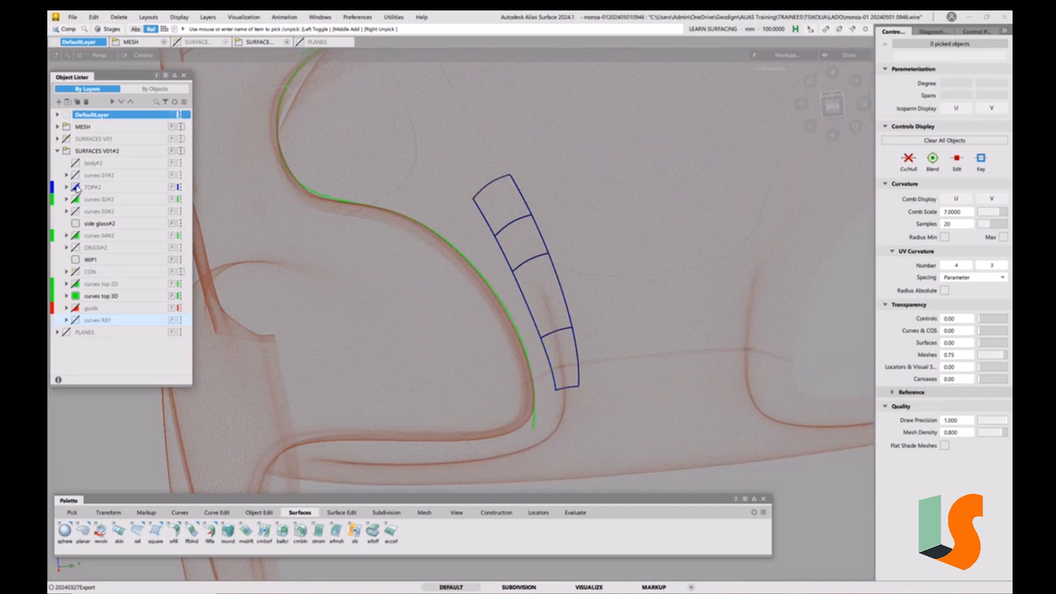
{"action": "right_click_drag", "start_coordinate": [519, 267], "coordinate": [425, 272], "text": "alt+shift"}
{"action": "left_click_drag", "start_coordinate": [422, 254], "coordinate": [413, 261], "text": "ctrl+shift"}
{"action": "left_click_drag", "start_coordinate": [436, 225], "coordinate": [540, 352]}
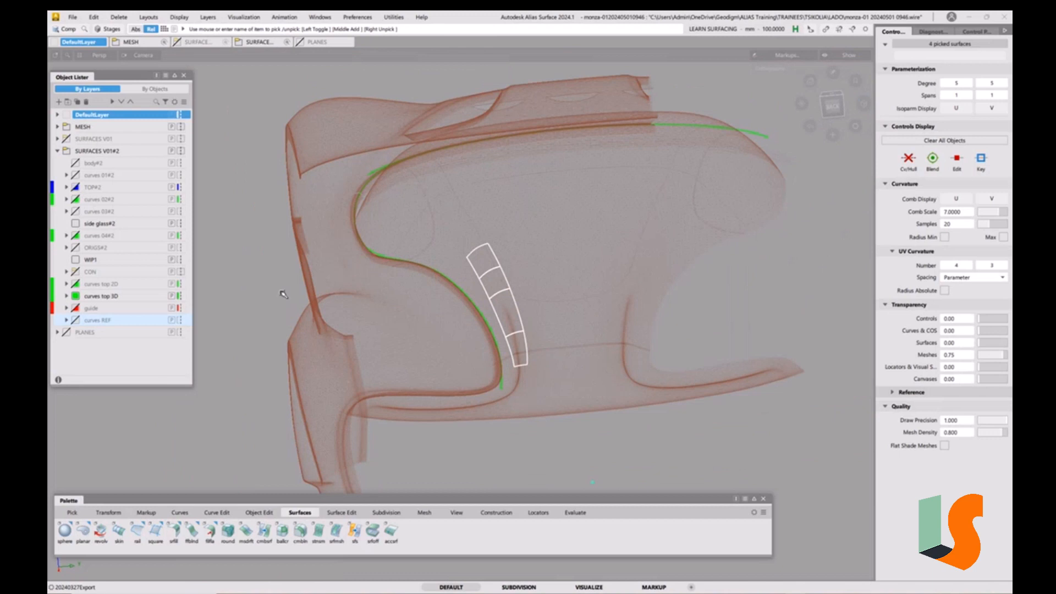
{"action": "right_click", "coordinate": [99, 191]}
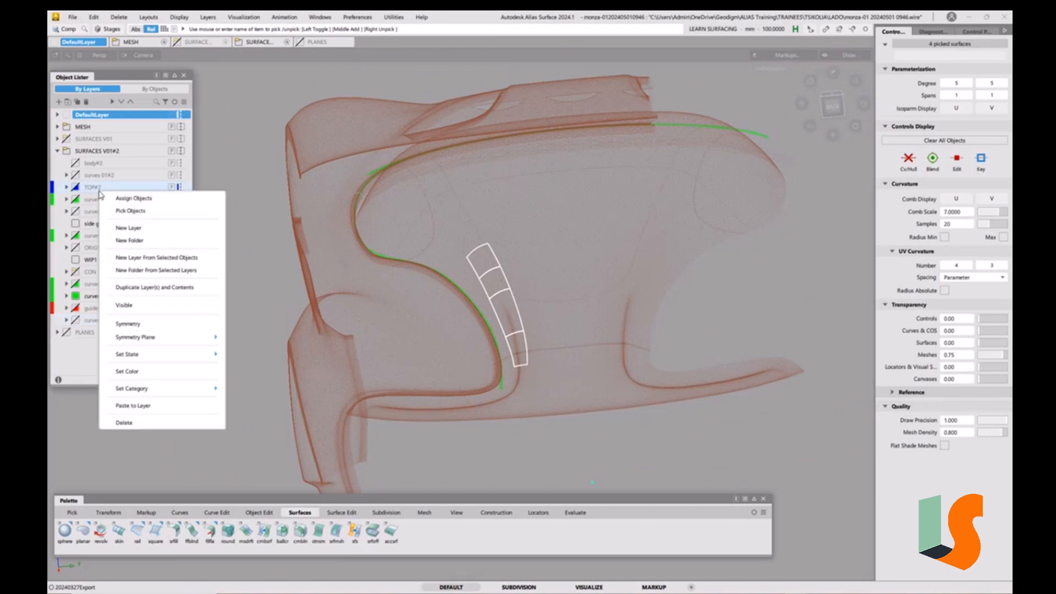
{"action": "left_click", "coordinate": [126, 203]}
{"action": "left_click", "coordinate": [75, 187]}
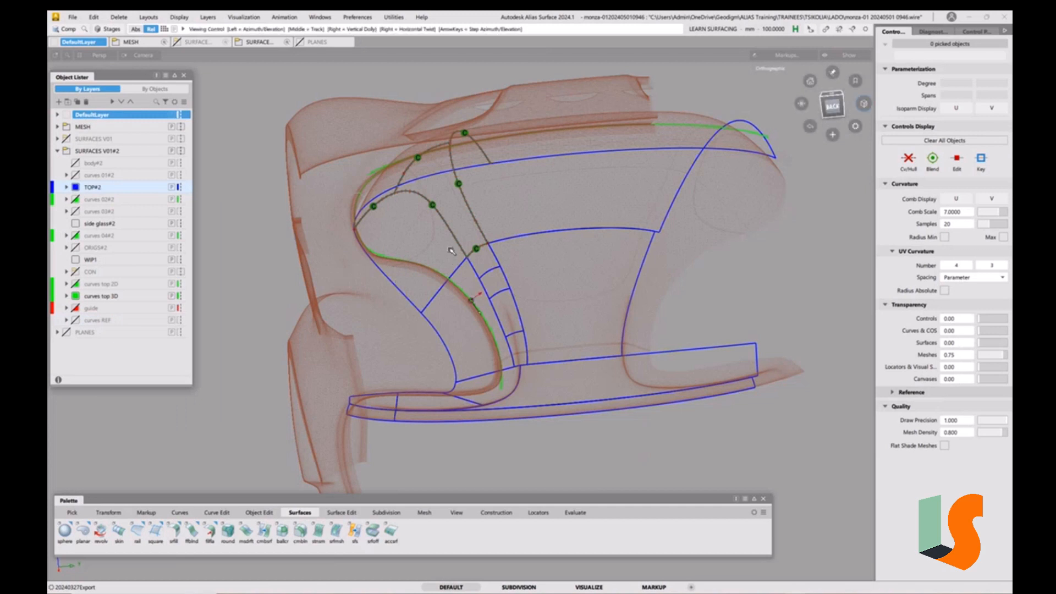
Step: Delete all locators from the model
{"action": "left_click_drag", "start_coordinate": [451, 251], "coordinate": [523, 313], "text": "alt+shift"}
{"action": "middle_click_drag", "start_coordinate": [503, 243], "coordinate": [557, 286], "text": "alt+shift"}
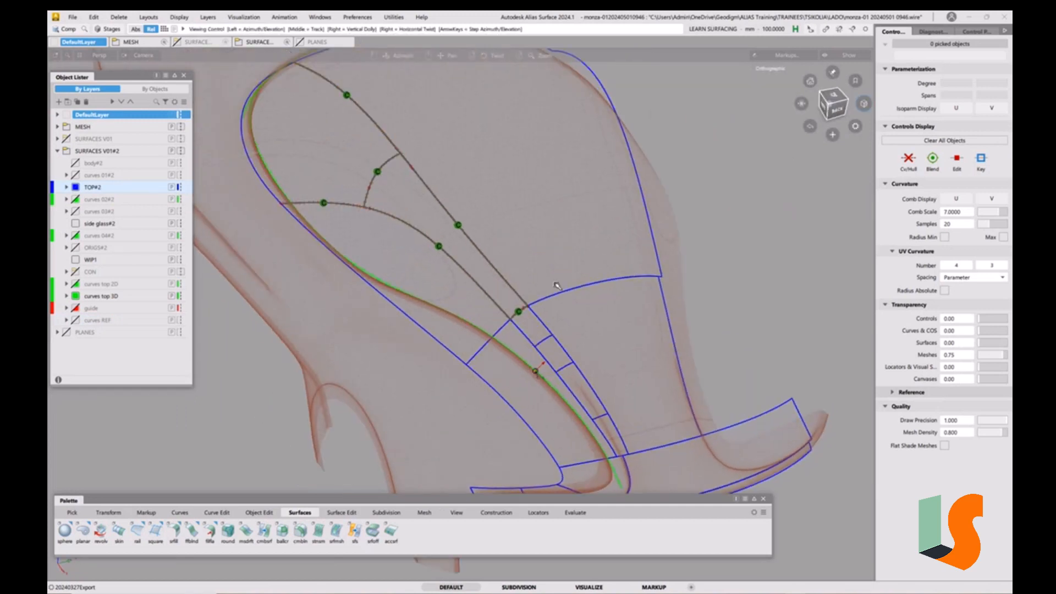
{"action": "scroll", "coordinate": [456, 261], "scroll_direction": "down", "scroll_amount": 3}
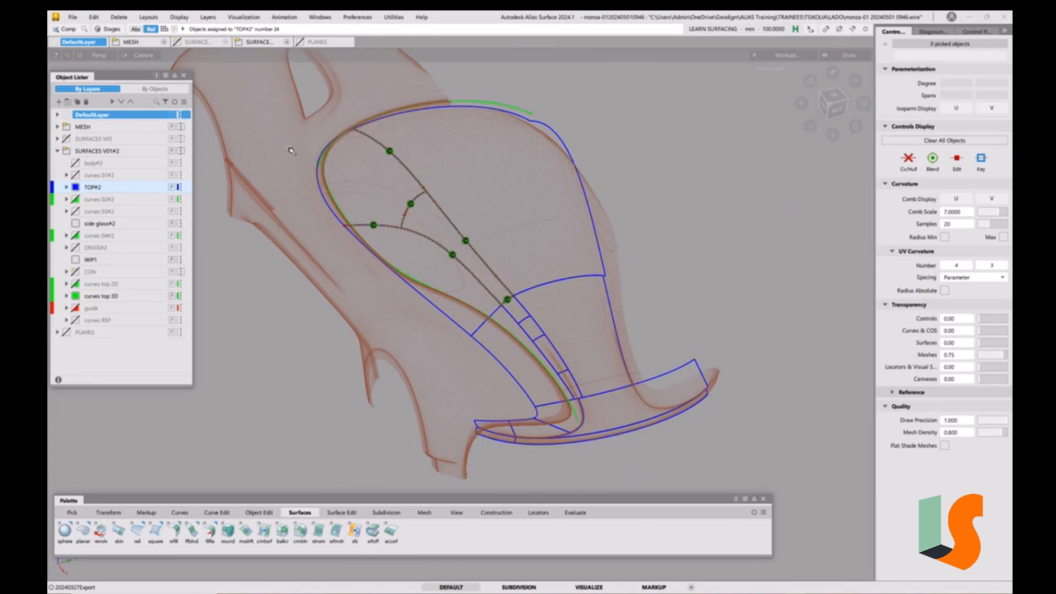
{"action": "left_click", "coordinate": [119, 17]}
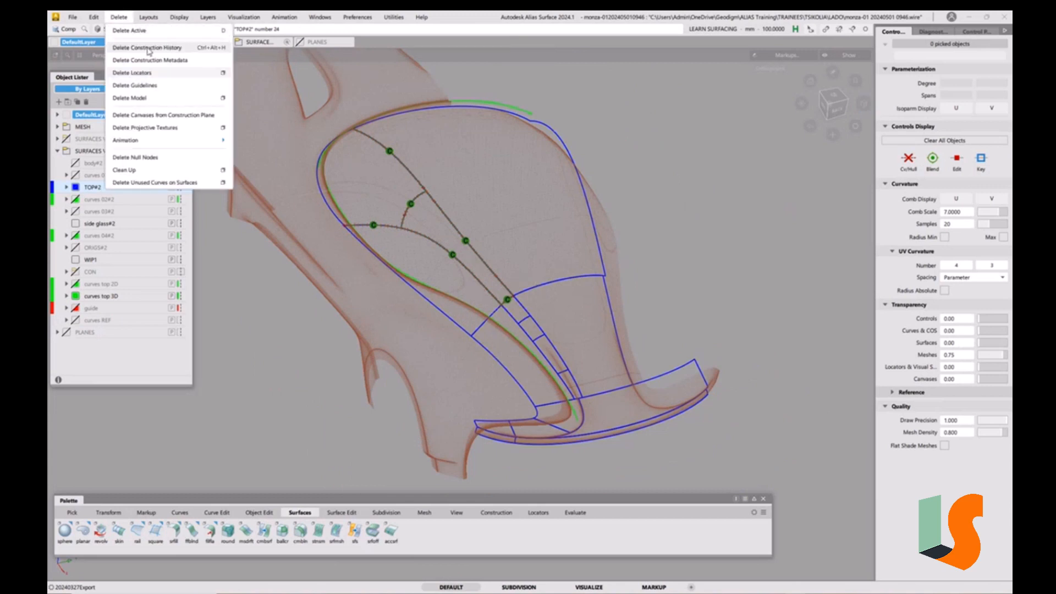
{"action": "left_click", "coordinate": [147, 73]}
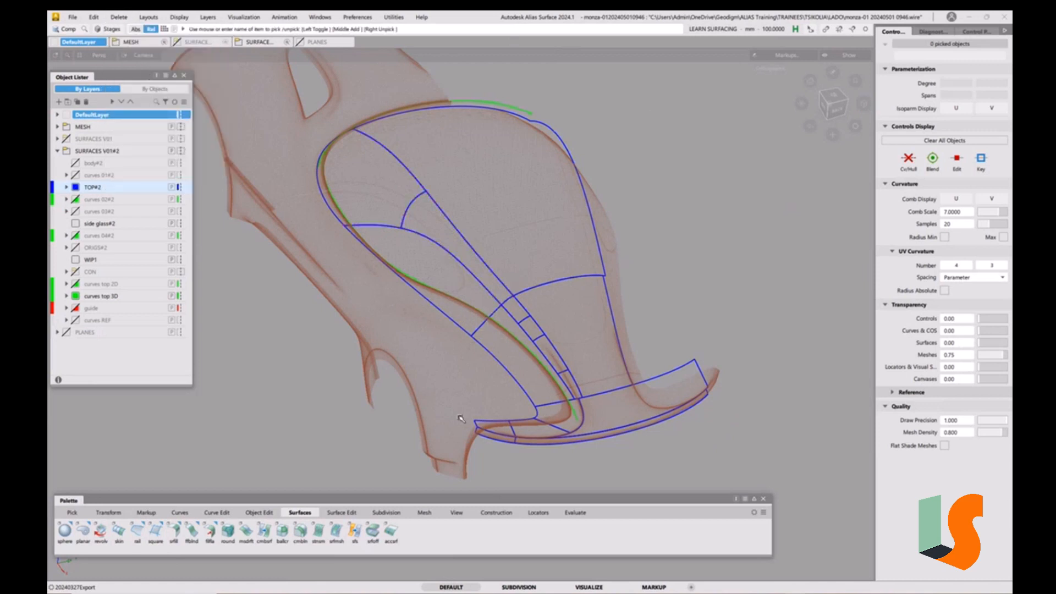
Step: Open the Check Model options and turn off the Max Gap Distance G0 and Tangent Angle G1 checks
{"action": "left_click", "coordinate": [575, 512]}
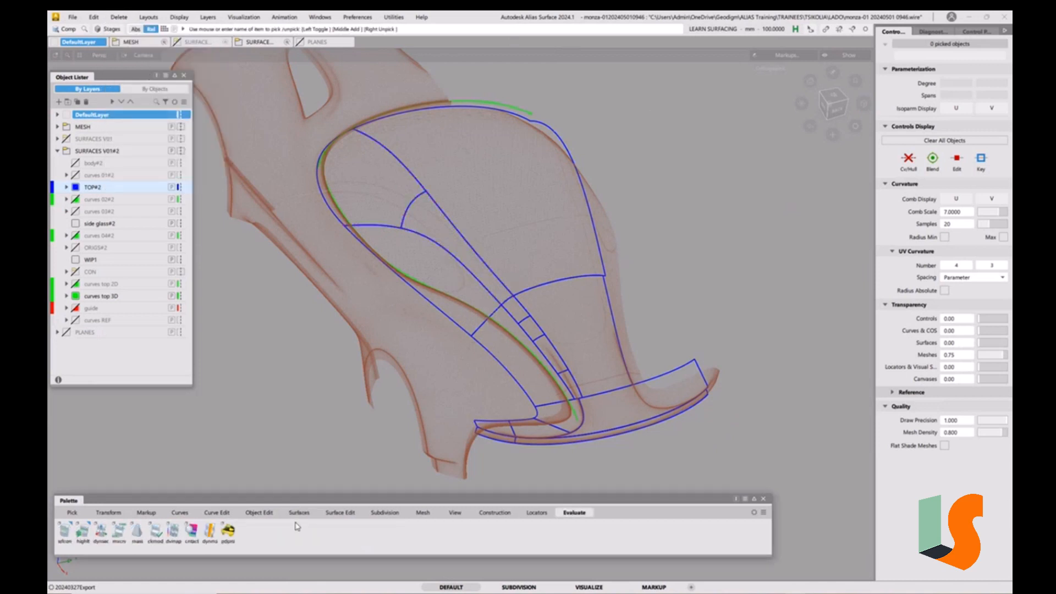
{"action": "double_click", "coordinate": [156, 531]}
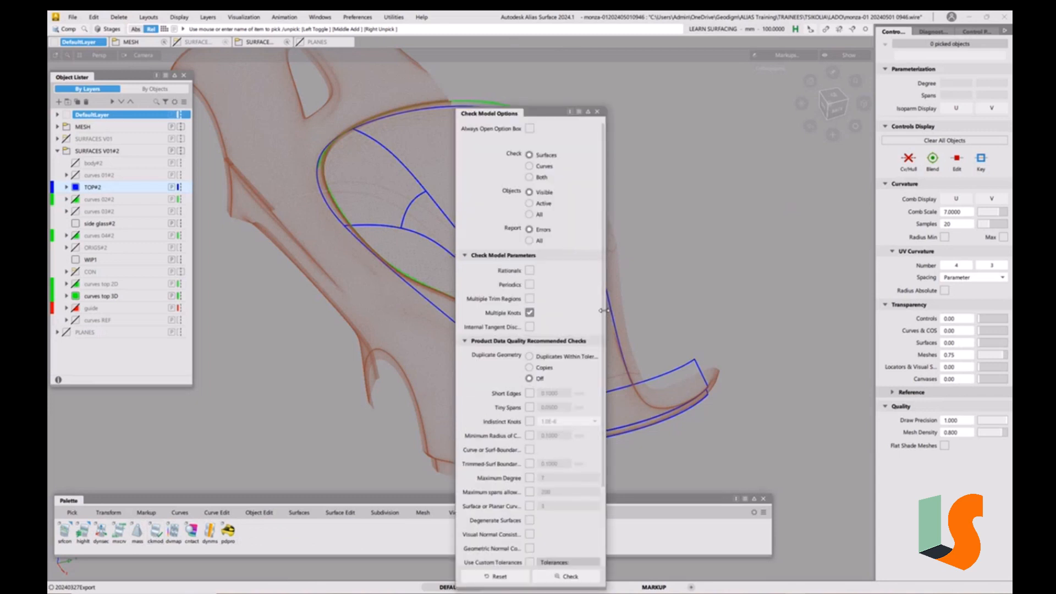
{"action": "left_click_drag", "start_coordinate": [602, 310], "coordinate": [602, 390]}
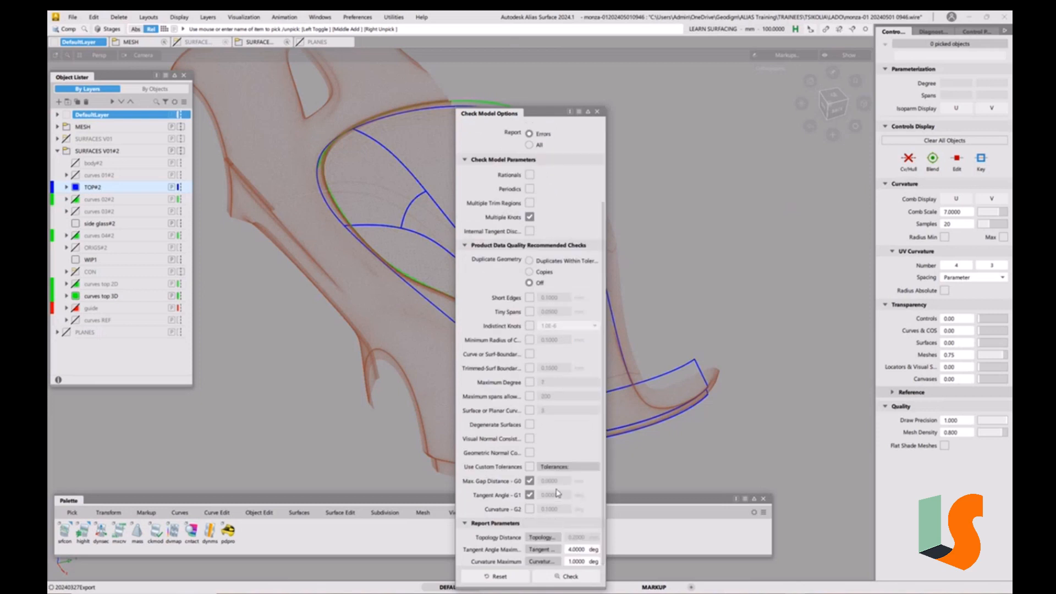
{"action": "left_click_drag", "start_coordinate": [535, 114], "coordinate": [326, 70]}
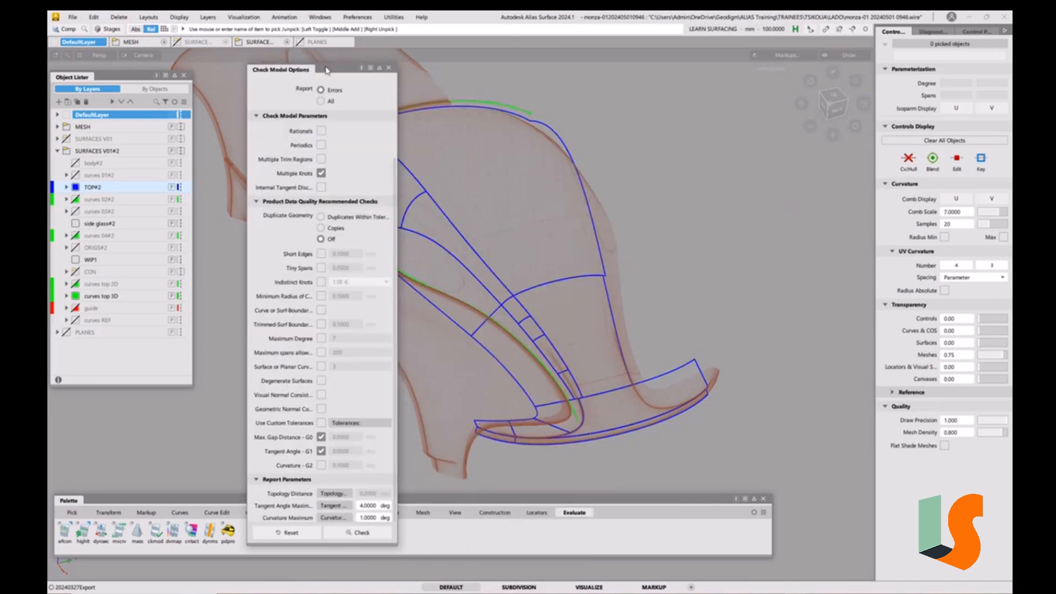
{"action": "left_click", "coordinate": [321, 437]}
{"action": "scroll", "coordinate": [322, 444], "scroll_direction": "up", "scroll_amount": 1}
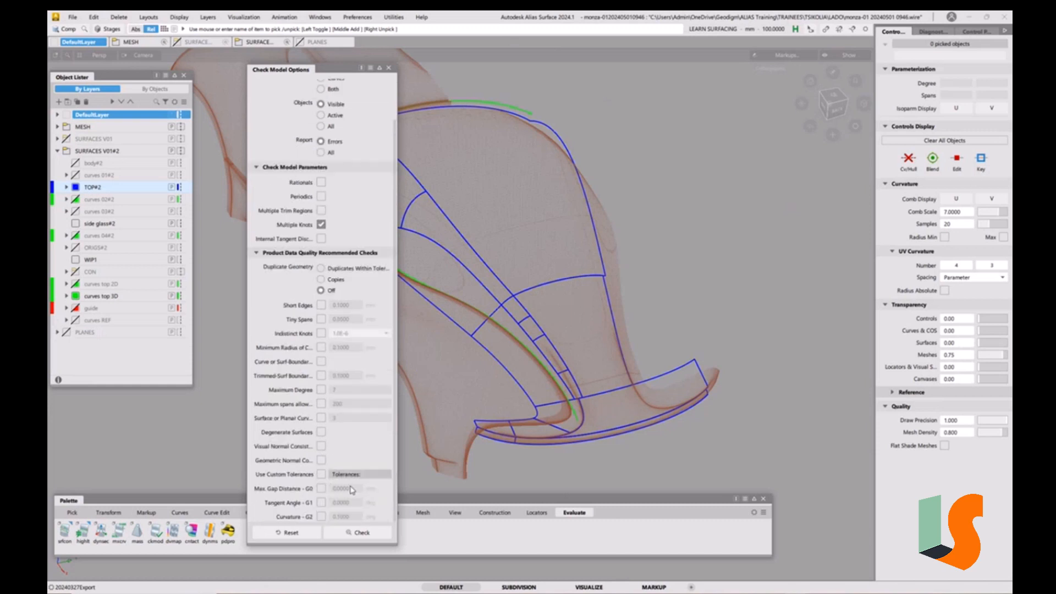
Step: Open the construction options and compare their continuity tolerances with the tolerance settings of the model check
{"action": "left_click", "coordinate": [358, 17]}
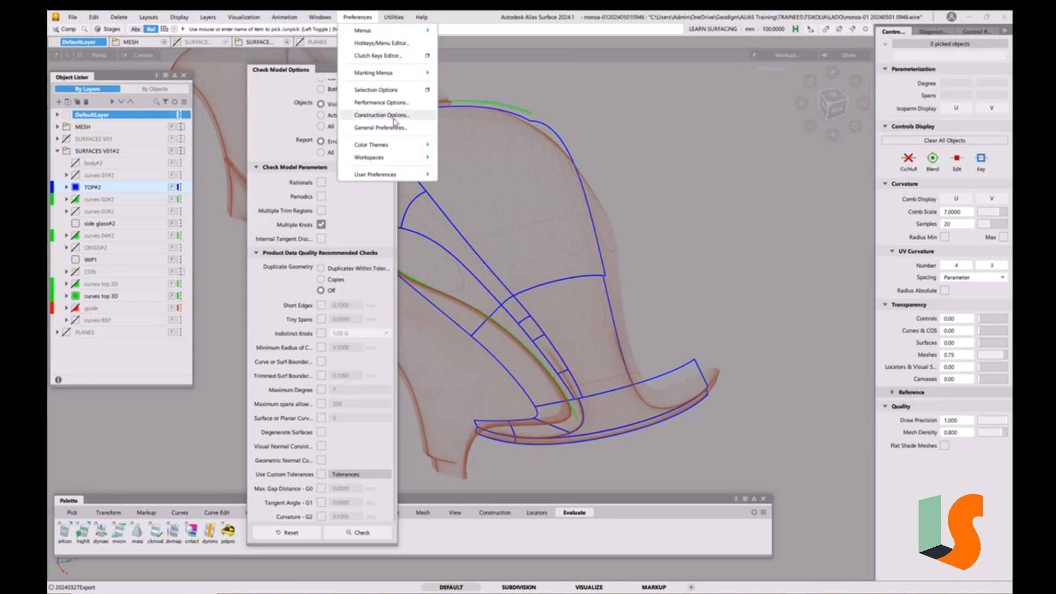
{"action": "left_click", "coordinate": [380, 118]}
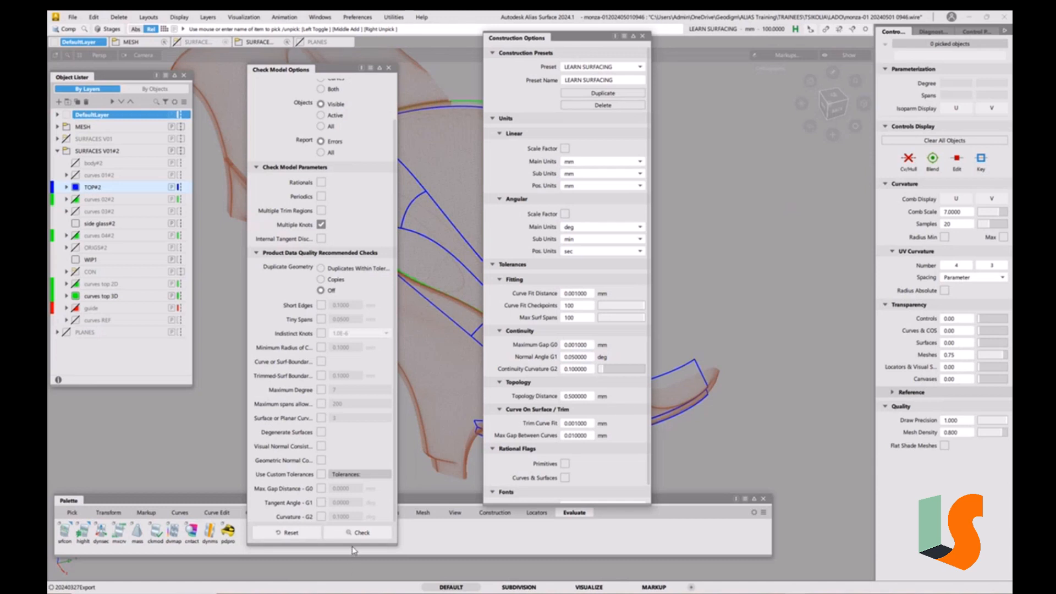
{"action": "left_click_drag", "start_coordinate": [352, 544], "coordinate": [352, 558]}
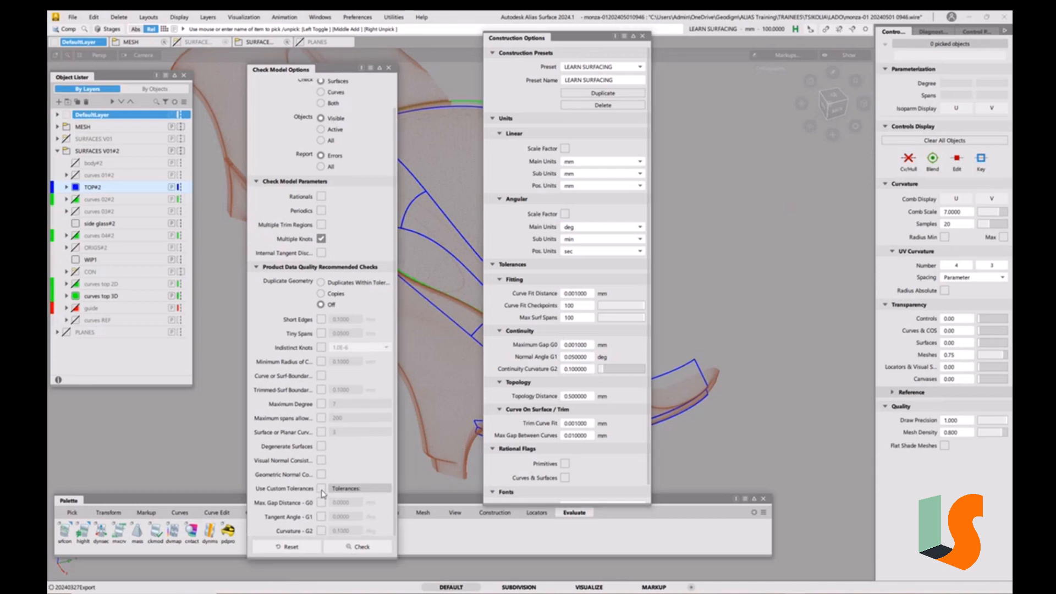
{"action": "left_click", "coordinate": [321, 489]}
{"action": "left_click", "coordinate": [322, 489]}
{"action": "left_click", "coordinate": [321, 503]}
{"action": "left_click", "coordinate": [321, 502]}
{"action": "left_click", "coordinate": [322, 489]}
Step: Set the model check to report all results and run it on the visible surfaces
{"action": "left_click", "coordinate": [321, 167]}
{"action": "left_click", "coordinate": [383, 543]}
{"action": "left_click", "coordinate": [667, 208]}
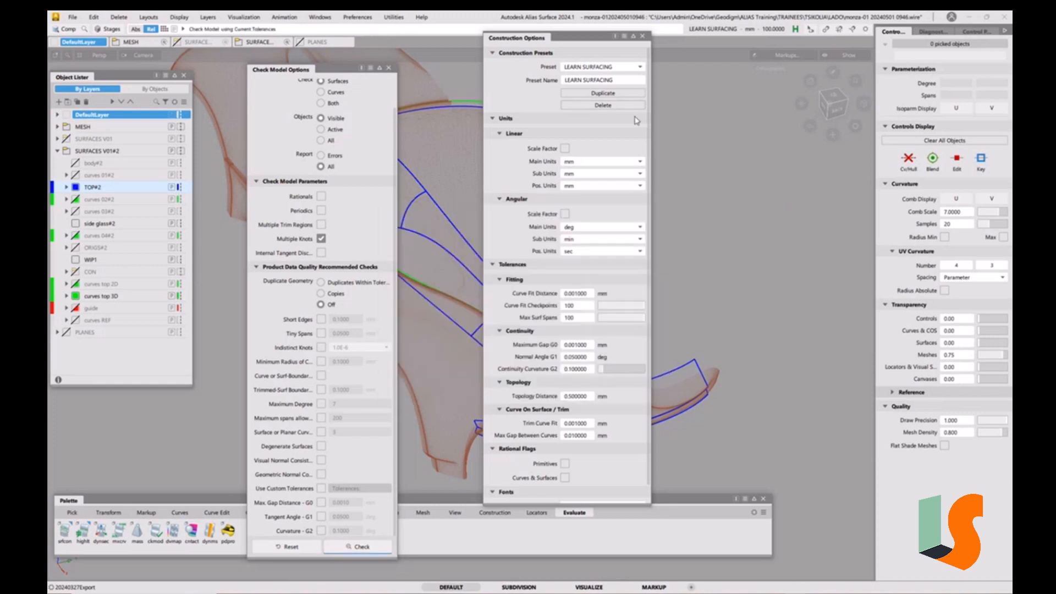
Step: Run the model check with G0 gap, G1 tangent and G2 curvature enabled, and examine the flagged deviations around the fillet strip
{"action": "left_click_drag", "start_coordinate": [579, 39], "coordinate": [756, 34]}
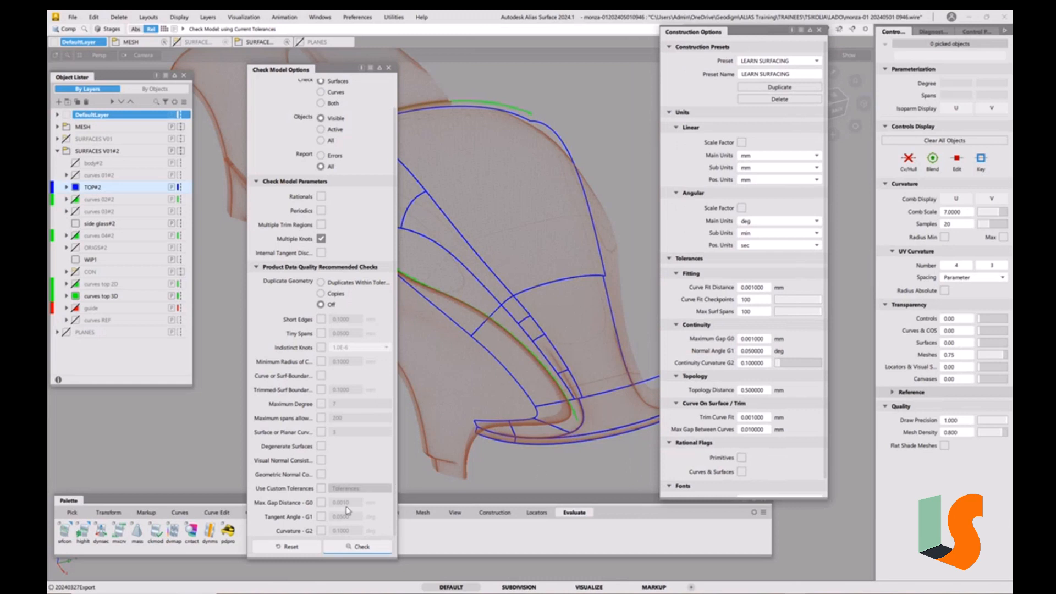
{"action": "left_click", "coordinate": [321, 502]}
{"action": "left_click", "coordinate": [323, 517]}
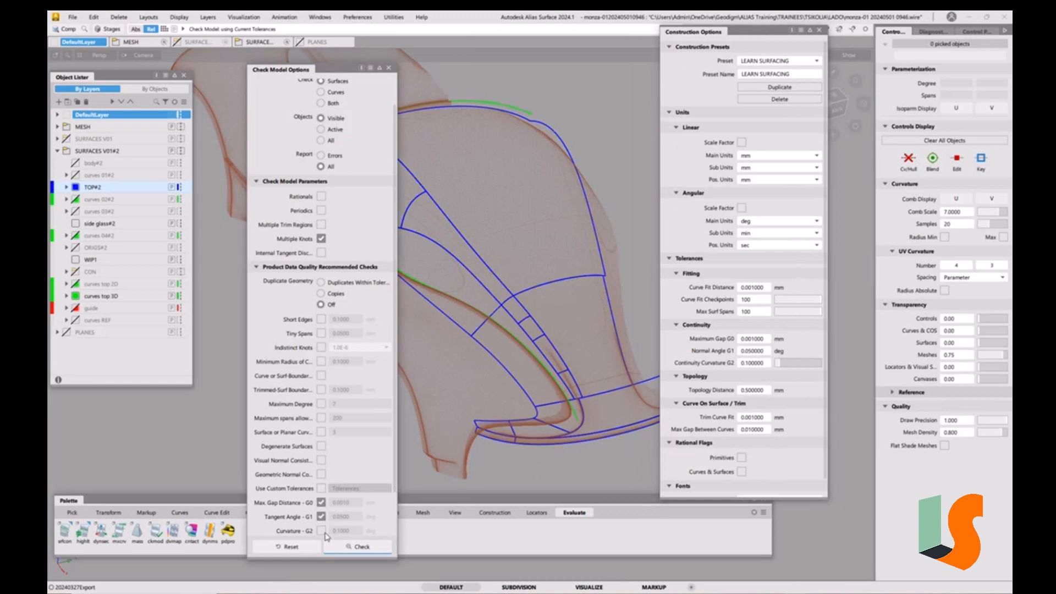
{"action": "left_click", "coordinate": [321, 530]}
{"action": "left_click", "coordinate": [364, 547]}
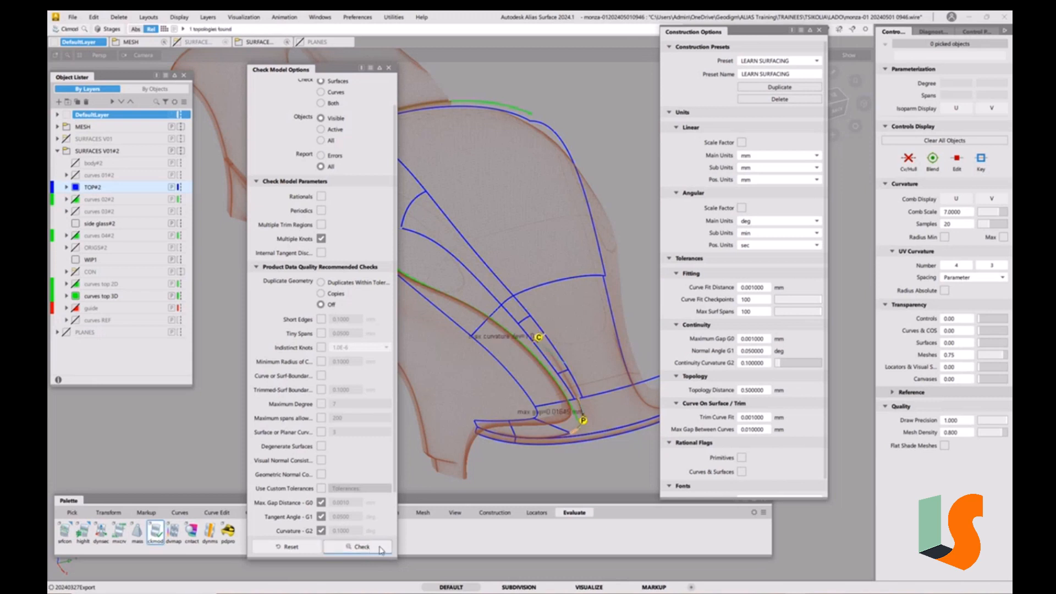
{"action": "left_click", "coordinate": [670, 207]}
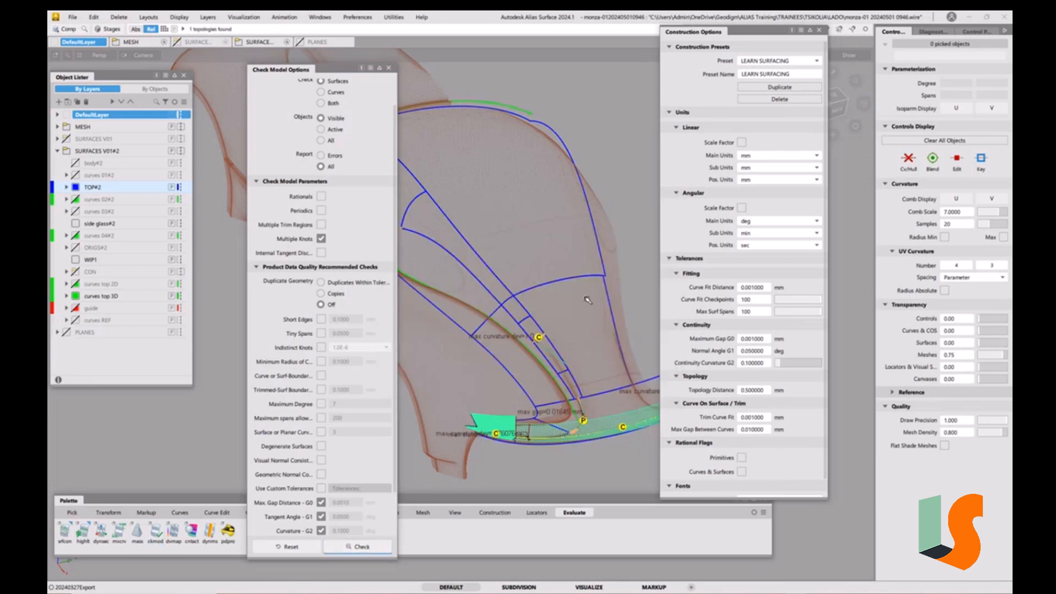
{"action": "right_click_drag", "start_coordinate": [548, 331], "coordinate": [568, 297], "text": "alt+shift"}
{"action": "middle_click_drag", "start_coordinate": [569, 297], "coordinate": [523, 264], "text": "alt+shift"}
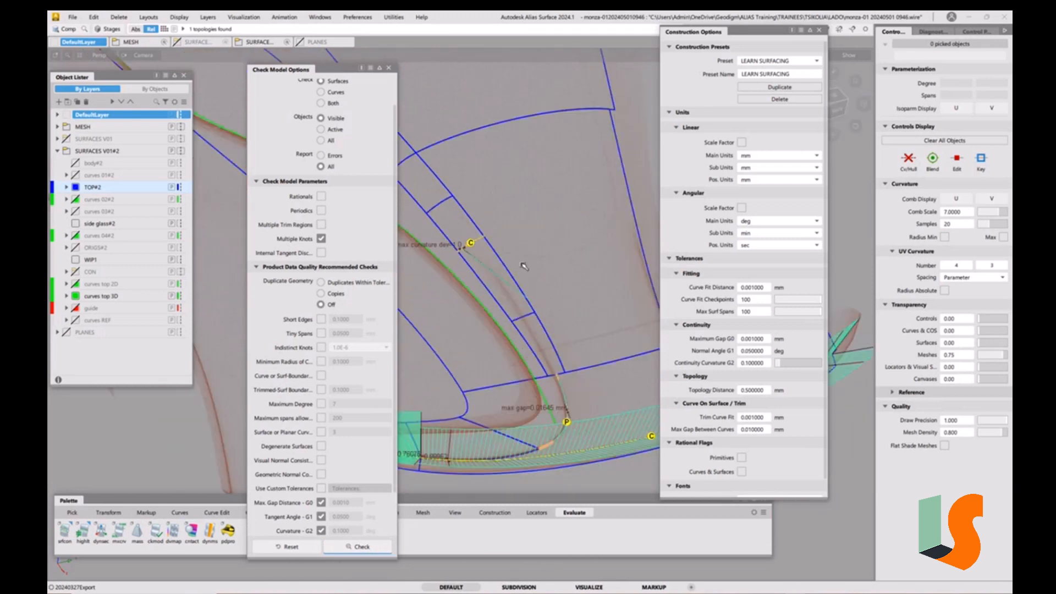
{"action": "mouse_move", "coordinate": [522, 262]}
{"action": "left_mouse_down", "text": "alt+shift"}
{"action": "mouse_move", "coordinate": [521, 270]}
{"action": "mouse_move", "coordinate": [525, 261]}
{"action": "left_mouse_up", "text": "alt+shift"}
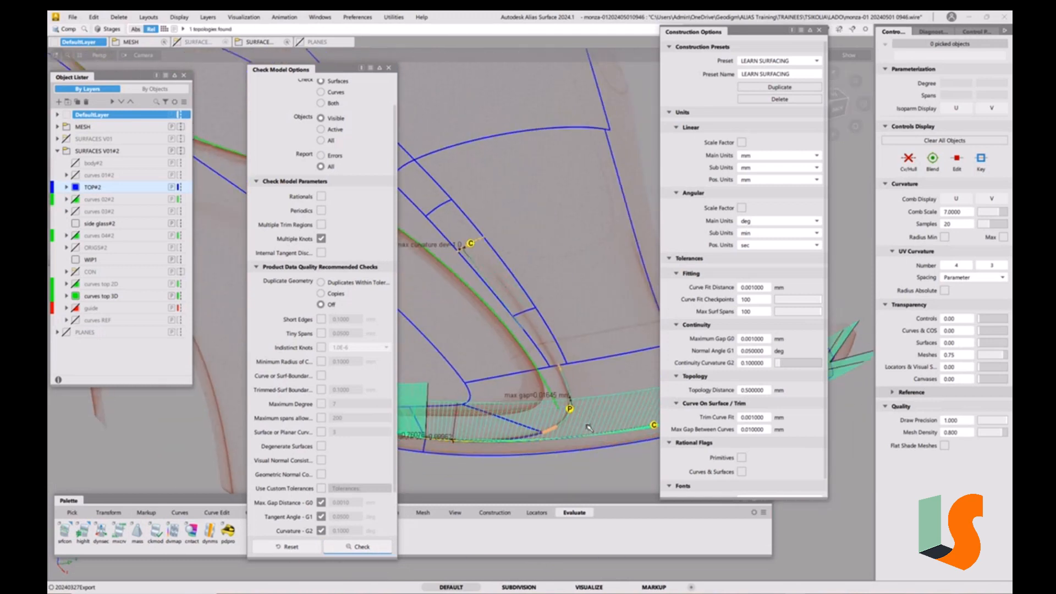
{"action": "left_click_drag", "start_coordinate": [586, 425], "coordinate": [578, 393], "text": "alt+shift"}
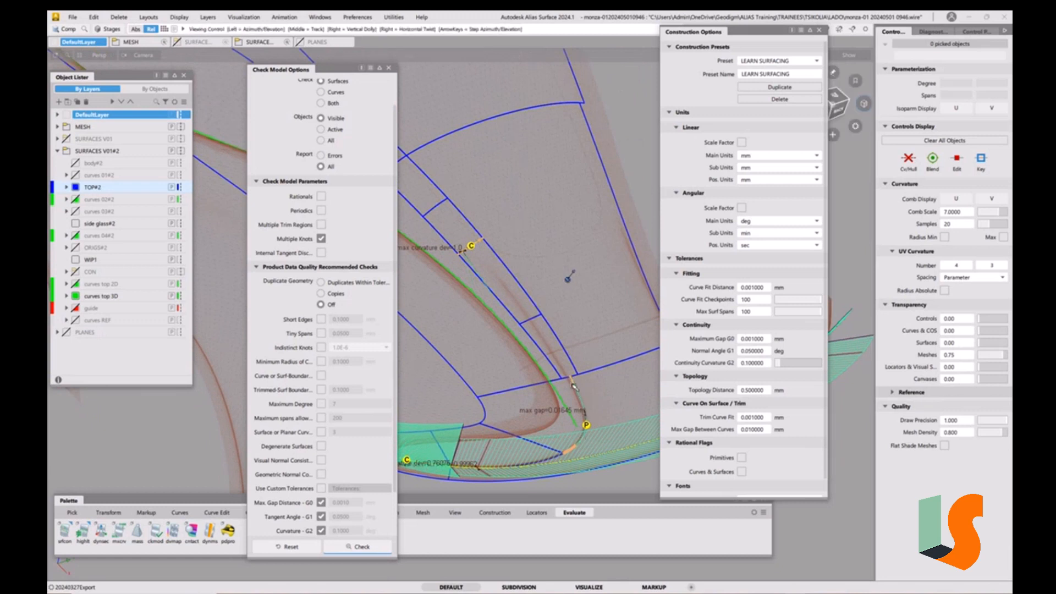
Step: Close the model check and construction options, and display the control vertices of the two fillet strip surfaces sharing the flagged curvature edge
{"action": "mouse_move", "coordinate": [580, 393]}
{"action": "middle_mouse_down", "text": "alt+shift"}
{"action": "mouse_move", "coordinate": [641, 441]}
{"action": "mouse_move", "coordinate": [583, 393]}
{"action": "middle_mouse_up", "text": "alt+shift"}
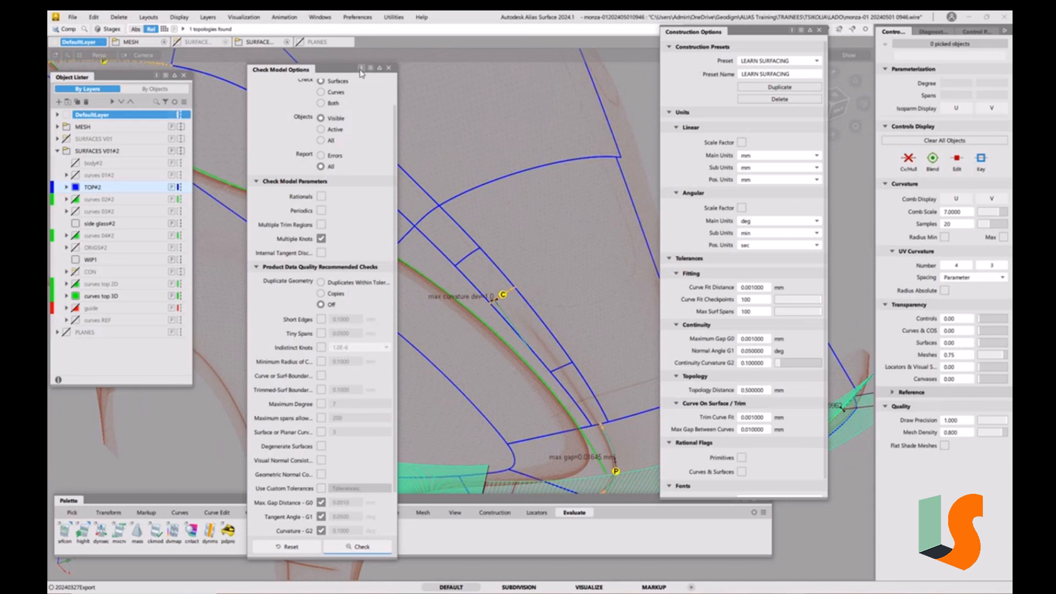
{"action": "left_click", "coordinate": [388, 67]}
{"action": "left_click_drag", "start_coordinate": [512, 278], "coordinate": [515, 245], "text": "ctrl+shift"}
{"action": "right_click_drag", "start_coordinate": [603, 325], "coordinate": [516, 269], "text": "alt+shift"}
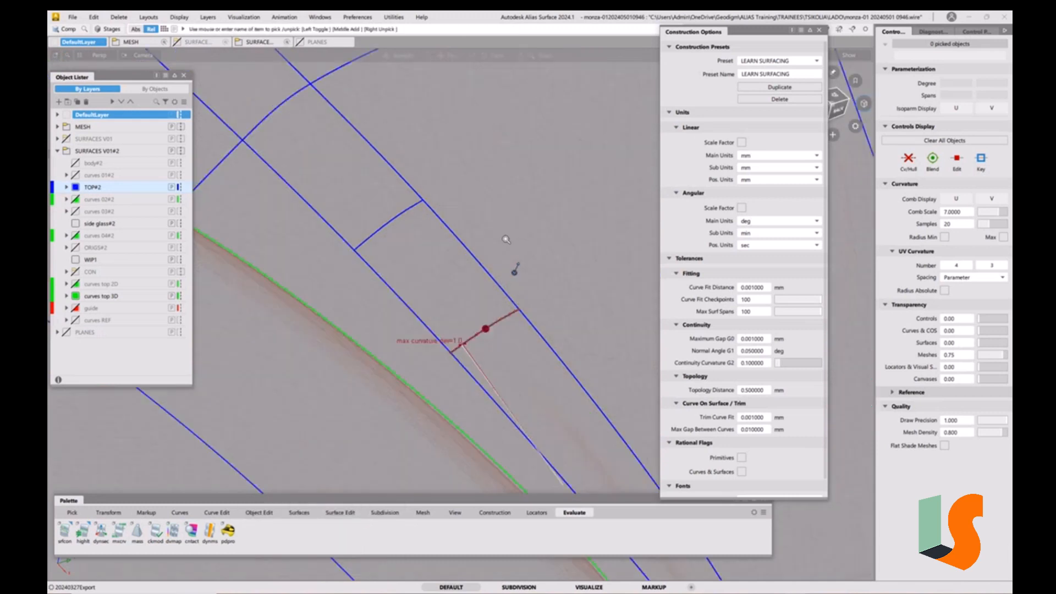
{"action": "middle_click_drag", "start_coordinate": [501, 365], "coordinate": [469, 318], "text": "alt+shift"}
{"action": "left_click_drag", "start_coordinate": [469, 318], "coordinate": [456, 327], "text": "ctrl+shift"}
{"action": "left_click", "coordinate": [462, 296]}
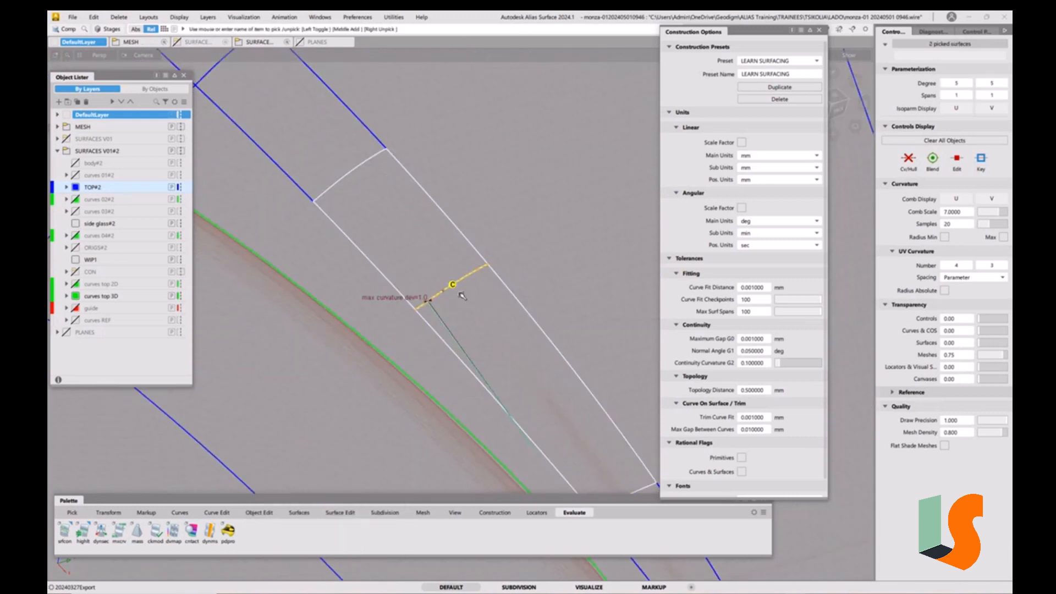
{"action": "left_click", "coordinate": [908, 157]}
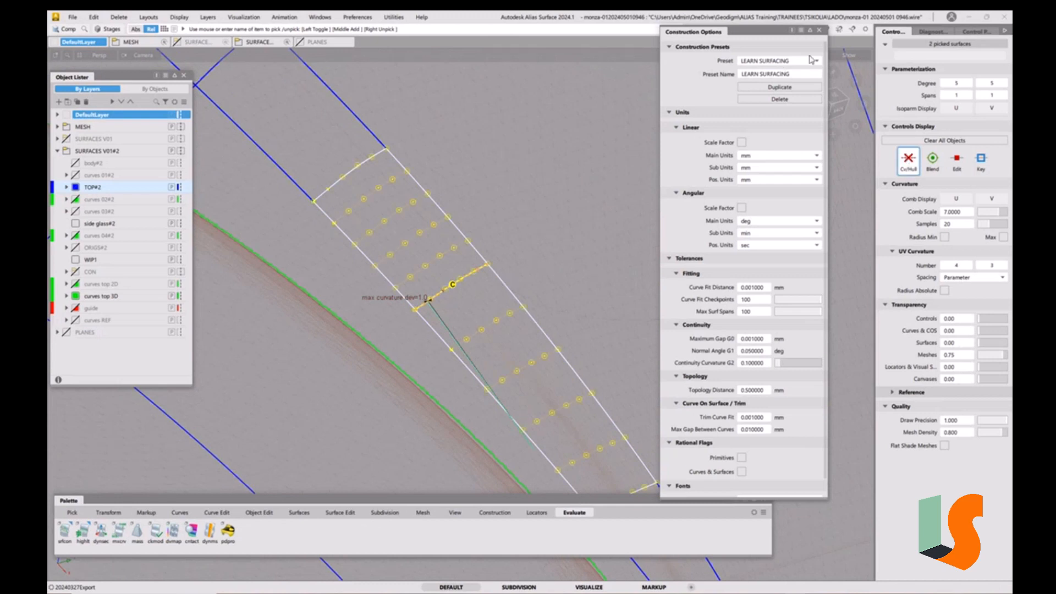
{"action": "left_click", "coordinate": [818, 31]}
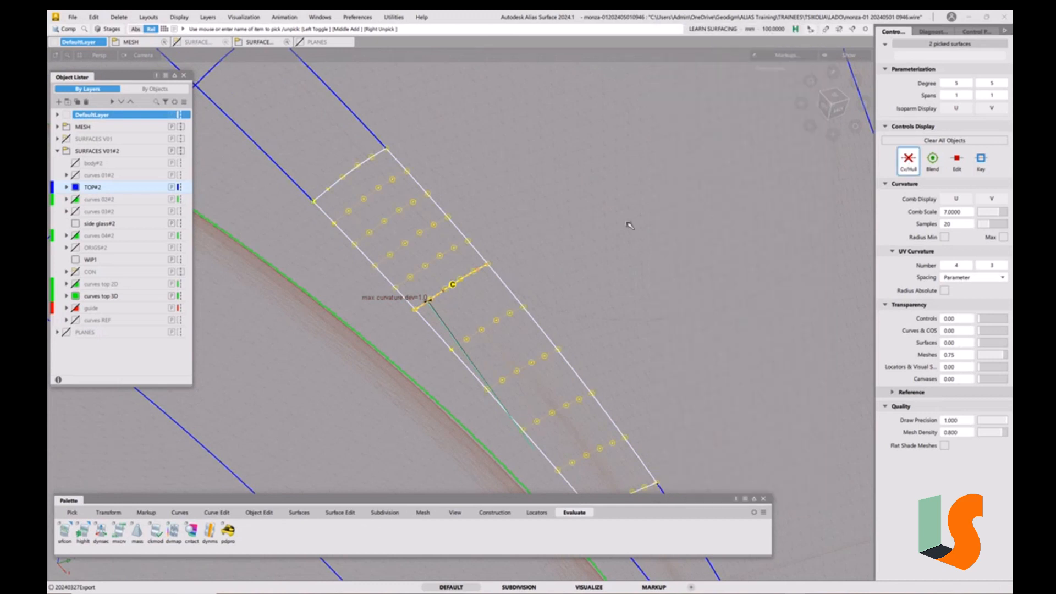
{"action": "left_click", "coordinate": [495, 294]}
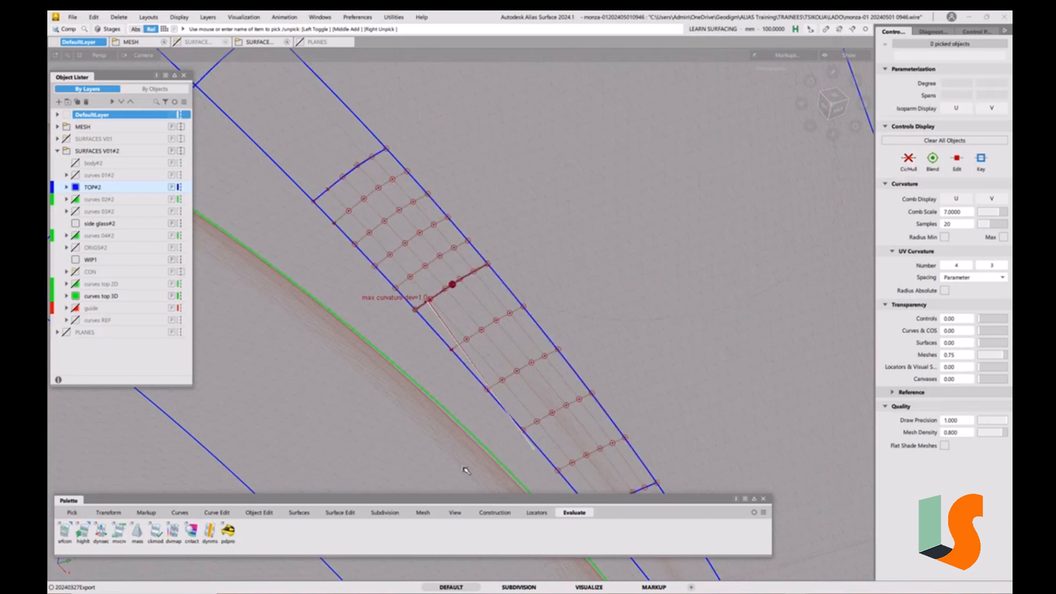
Step: Check G2 curvature continuity along both long edges of the upper fillet patch with the Surface Continuity tool
{"action": "double_click", "coordinate": [62, 535]}
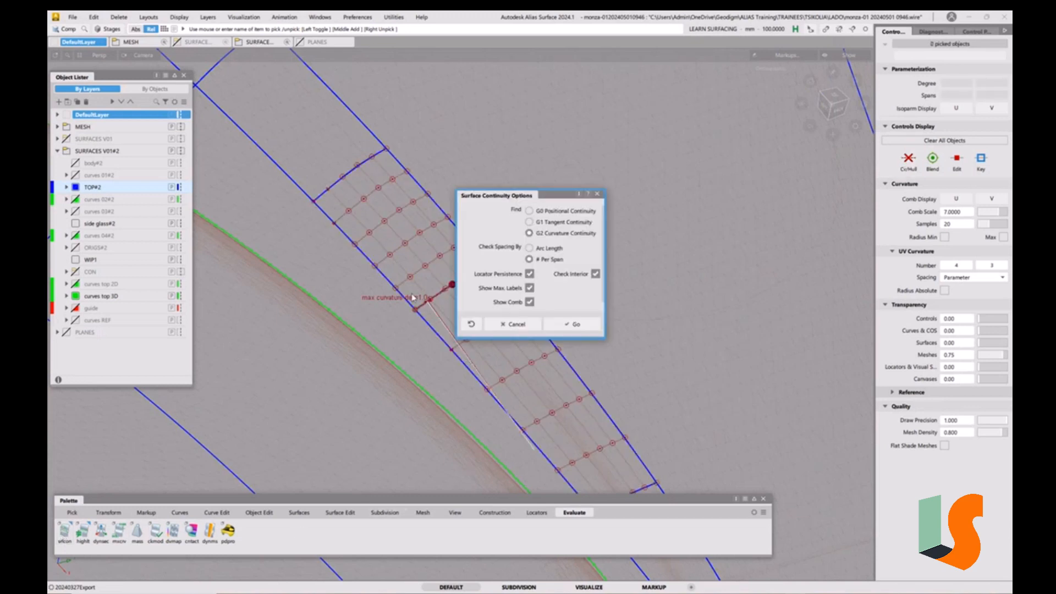
{"action": "left_click", "coordinate": [574, 324]}
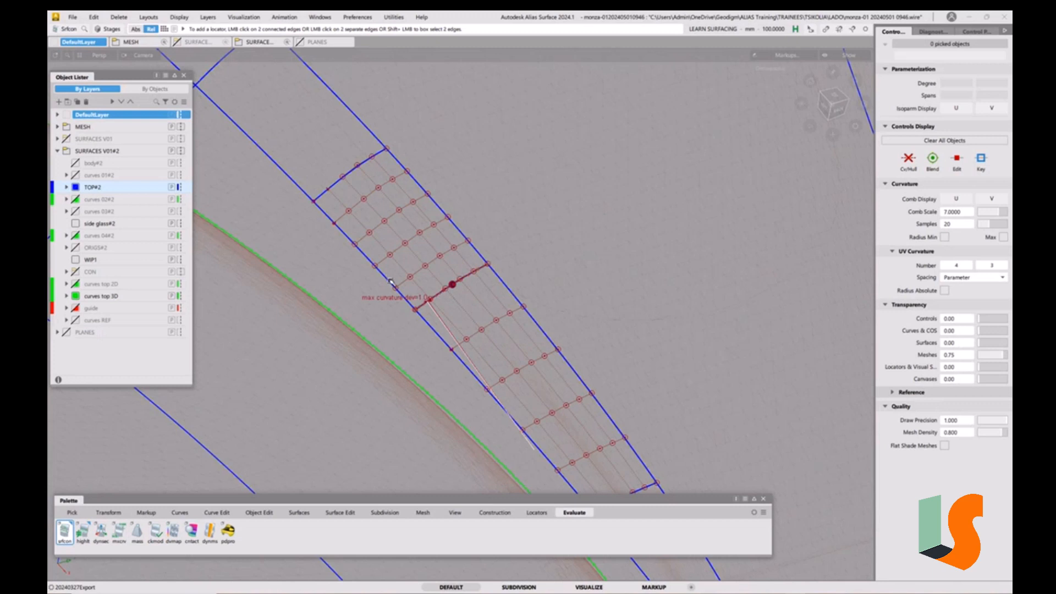
{"action": "left_click", "coordinate": [390, 281]}
{"action": "left_click", "coordinate": [463, 234]}
{"action": "left_click_drag", "start_coordinate": [516, 342], "coordinate": [515, 290], "text": "ctrl+shift"}
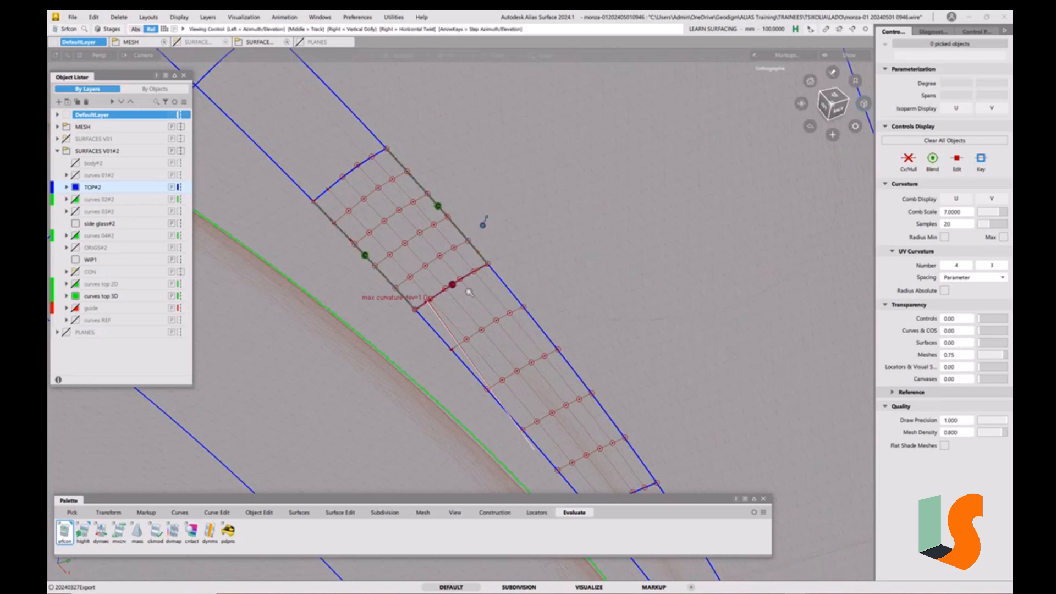
{"action": "right_click_drag", "start_coordinate": [468, 291], "coordinate": [454, 271], "text": "alt+shift"}
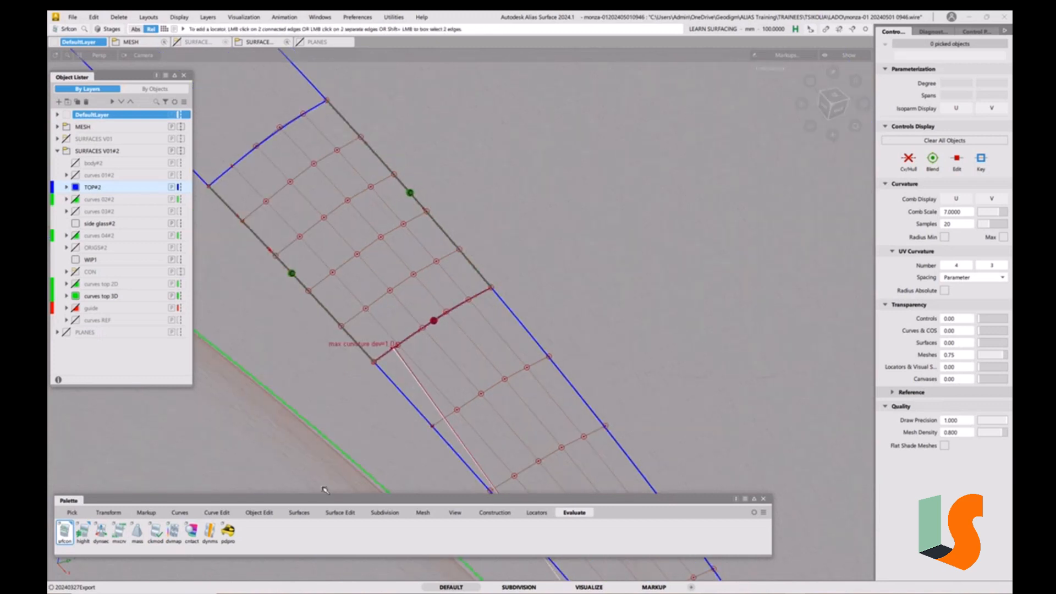
Step: Start the Align tool with its options shown for the fillet strip surfaces
{"action": "left_click", "coordinate": [259, 512]}
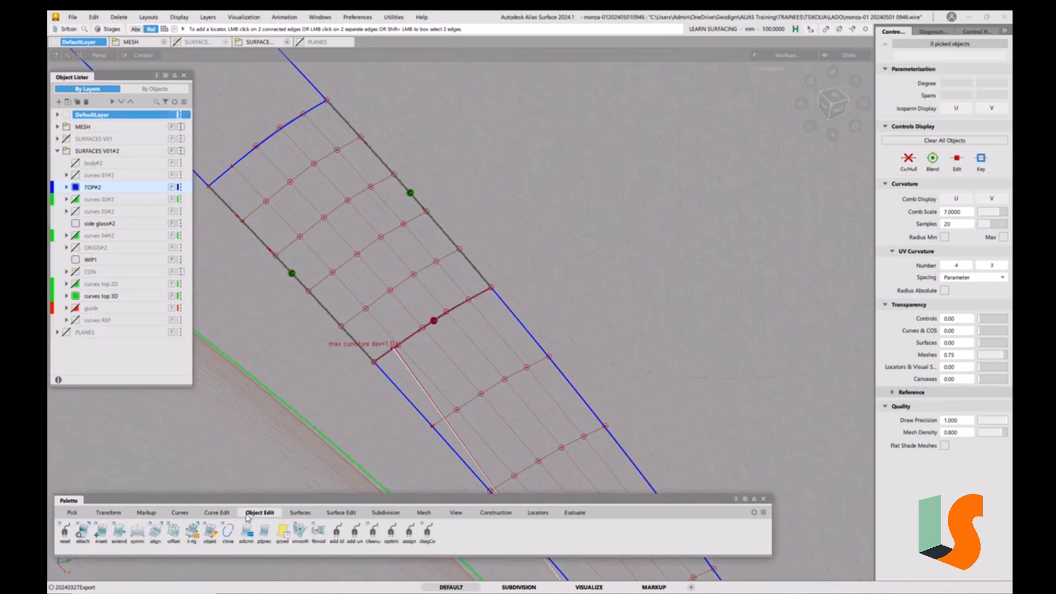
{"action": "left_click", "coordinate": [155, 542]}
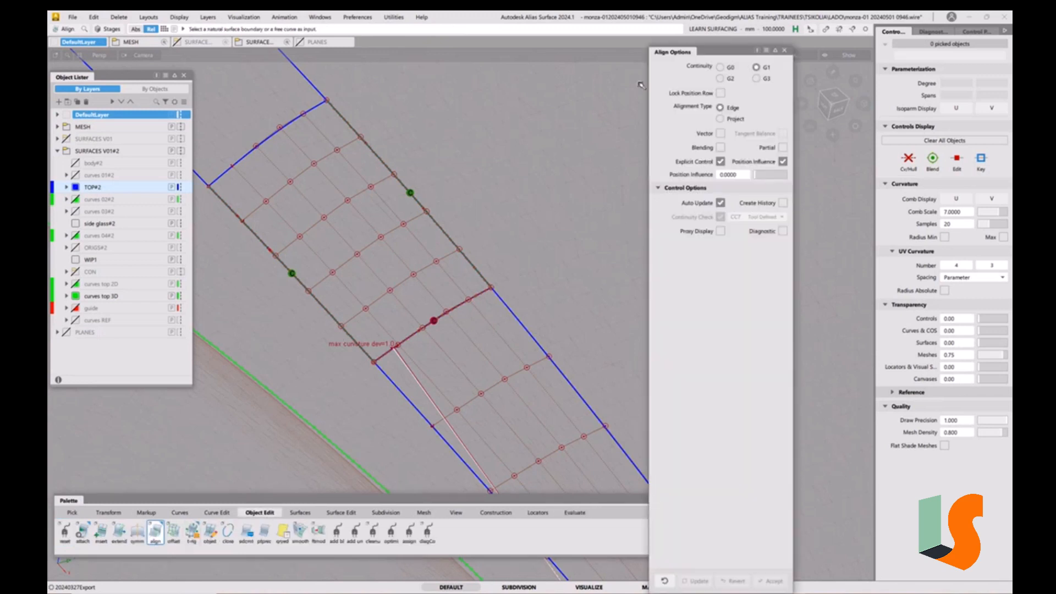
Step: Align the lower edge of the upper fillet piece, Fillet_piece#6, to the adjoining fillet surface with G2 continuity
{"action": "left_click", "coordinate": [730, 79]}
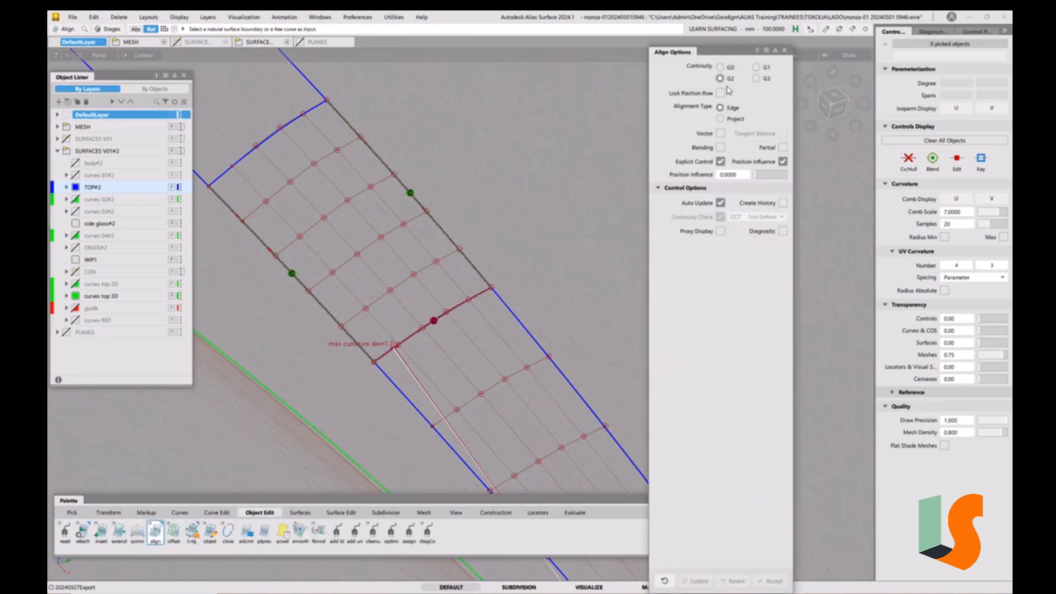
{"action": "left_click", "coordinate": [438, 321]}
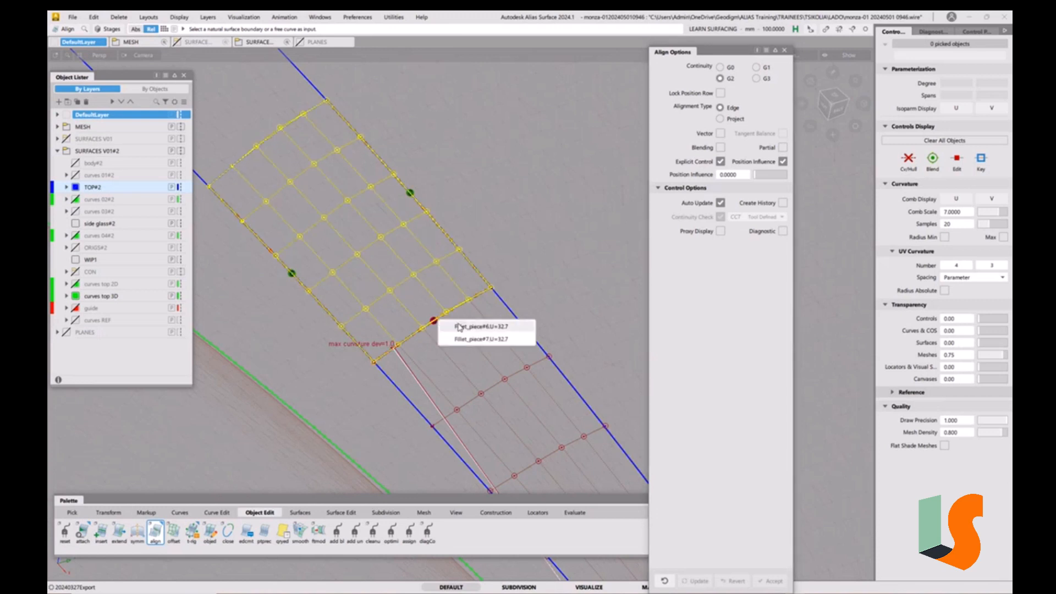
{"action": "left_click", "coordinate": [460, 325]}
{"action": "left_click", "coordinate": [456, 306]}
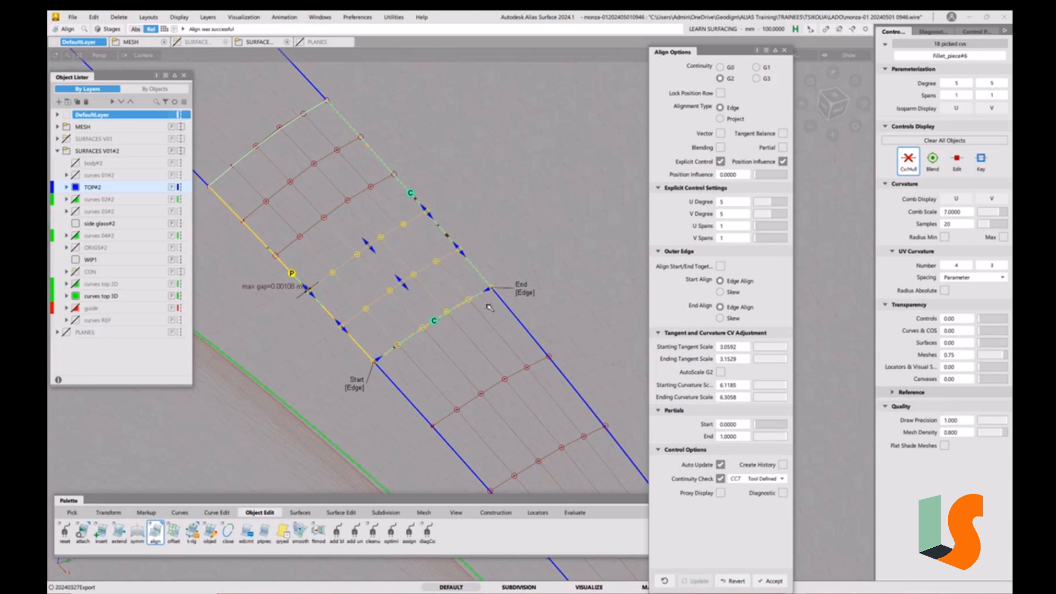
Step: Switch the fillet edge alignment to G1 and set its continuity check to G2 Curvature
{"action": "left_click", "coordinate": [756, 67]}
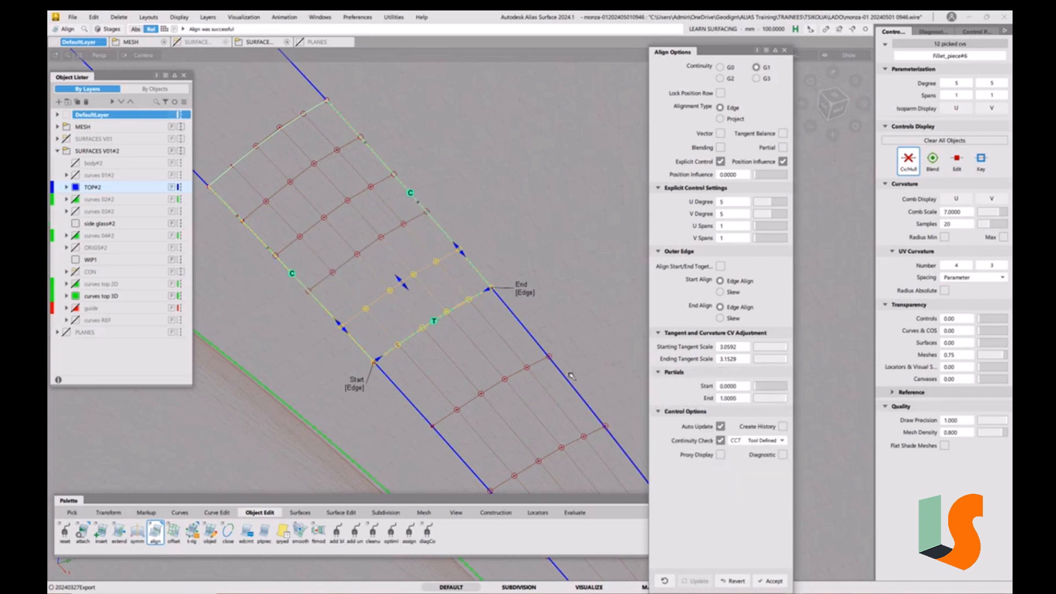
{"action": "left_click", "coordinate": [759, 441]}
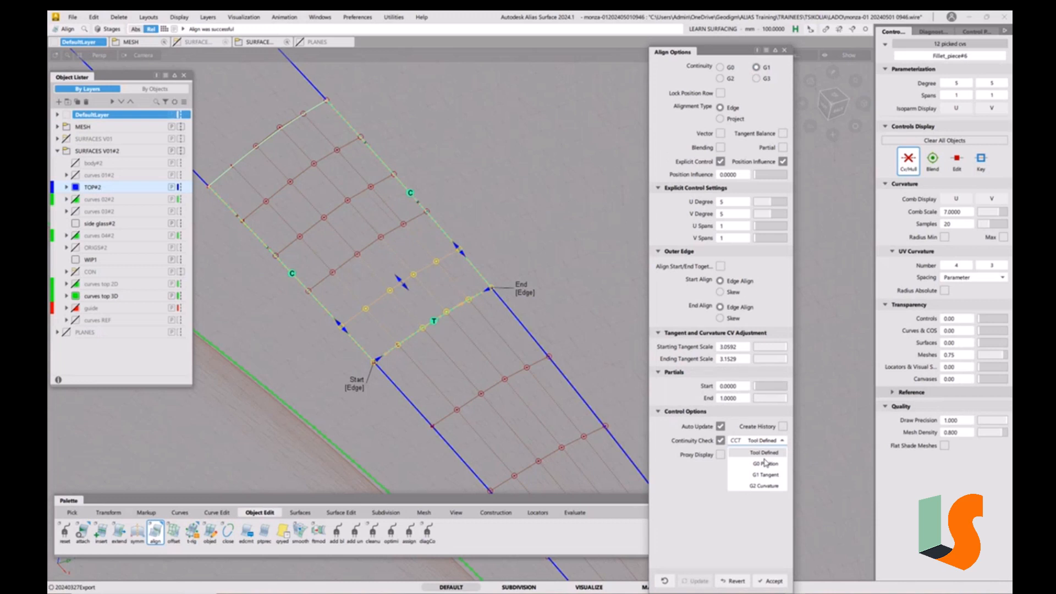
{"action": "left_click", "coordinate": [768, 486]}
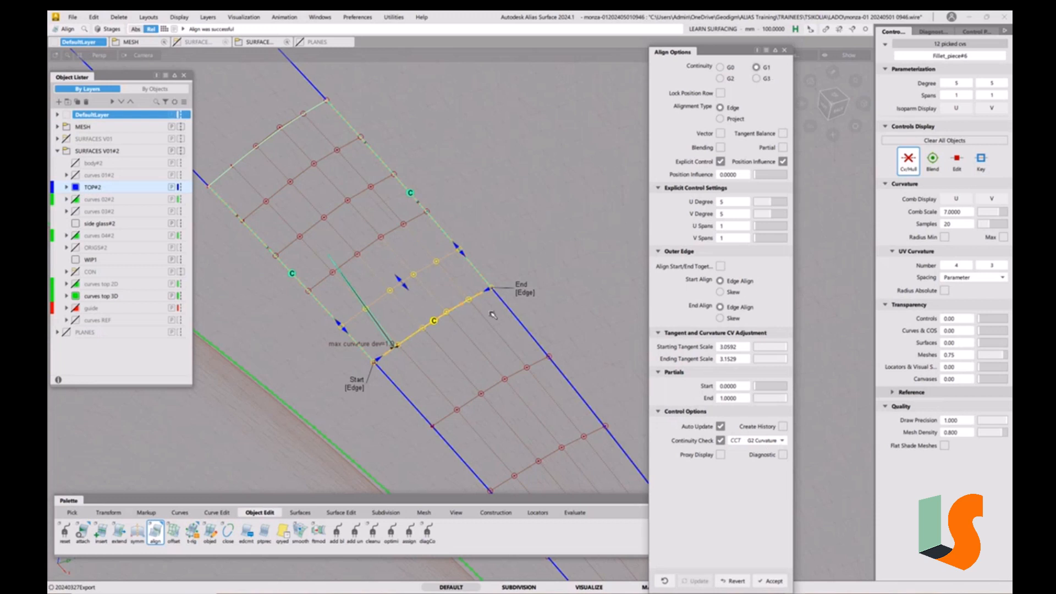
Step: Return the fillet alignment to G2 continuity with U degree 6, and close the Align options
{"action": "left_click", "coordinate": [728, 78]}
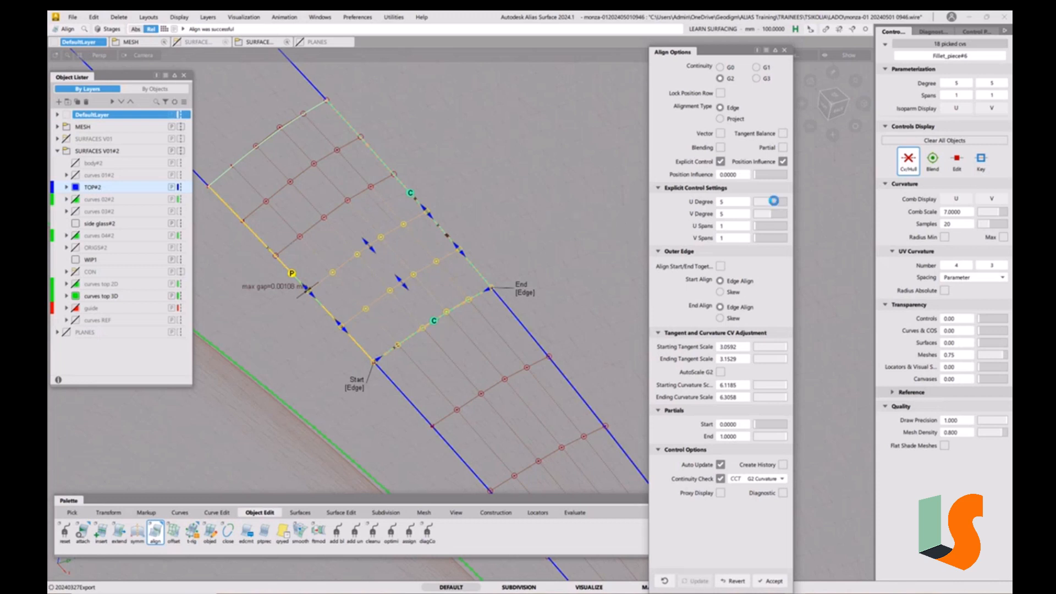
{"action": "left_click", "coordinate": [776, 204]}
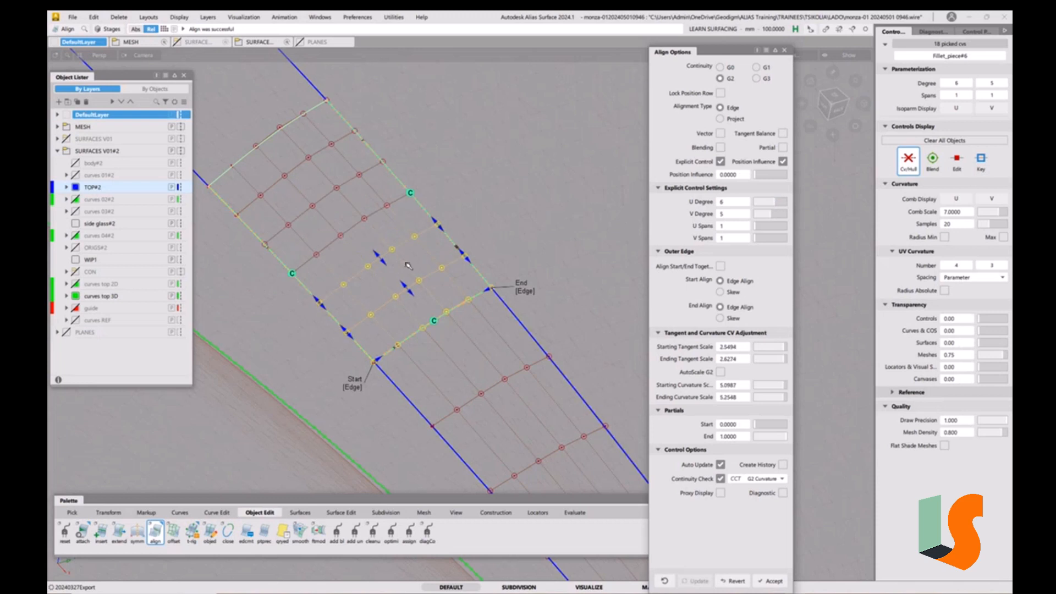
{"action": "left_click", "coordinate": [772, 203]}
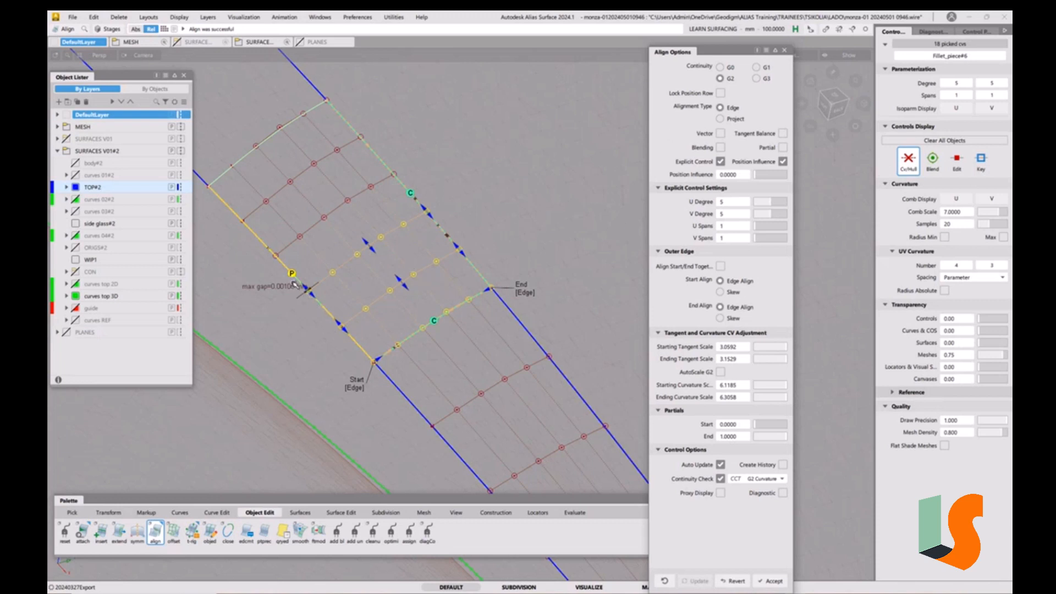
{"action": "left_click", "coordinate": [773, 205]}
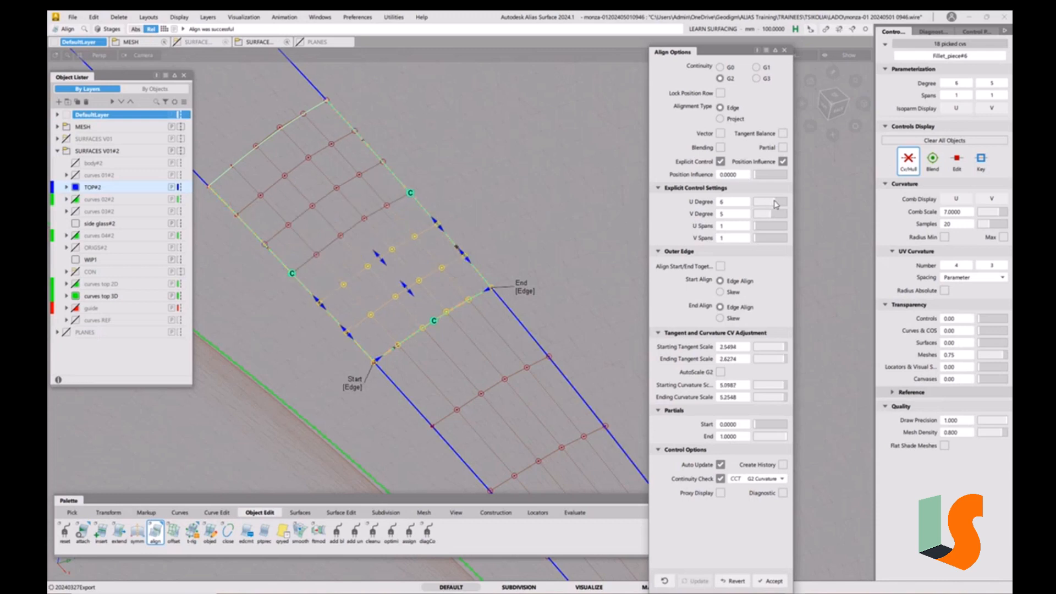
{"action": "left_click", "coordinate": [785, 50]}
Step: Delete all locators from the model
{"action": "left_click_drag", "start_coordinate": [506, 301], "coordinate": [506, 256], "text": "ctrl+shift"}
{"action": "right_click_drag", "start_coordinate": [473, 182], "coordinate": [492, 341], "text": "alt+shift"}
{"action": "left_click_drag", "start_coordinate": [492, 341], "coordinate": [486, 340], "text": "alt+shift"}
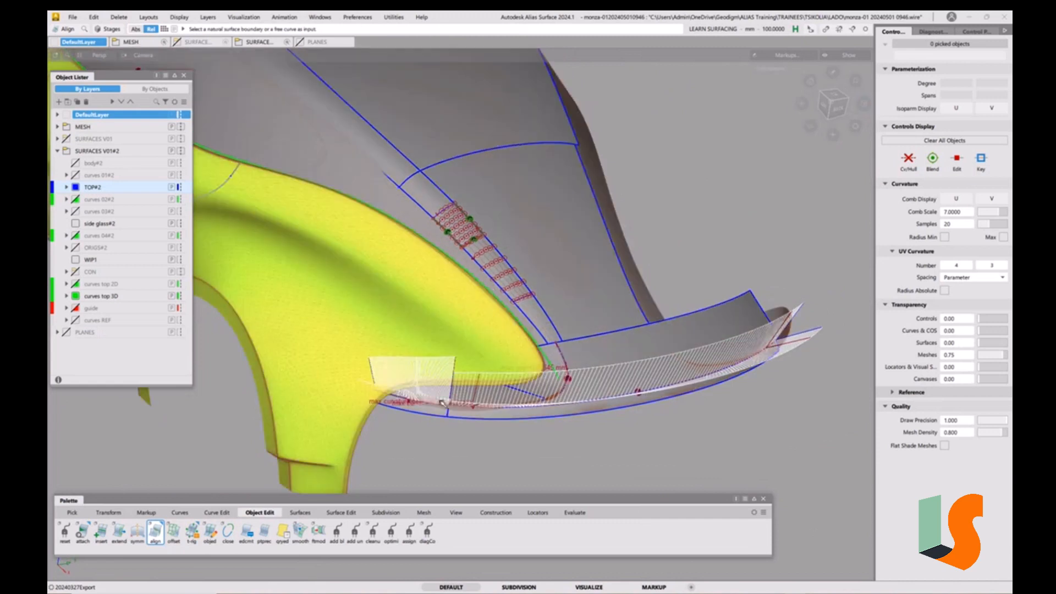
{"action": "left_click", "coordinate": [118, 17]}
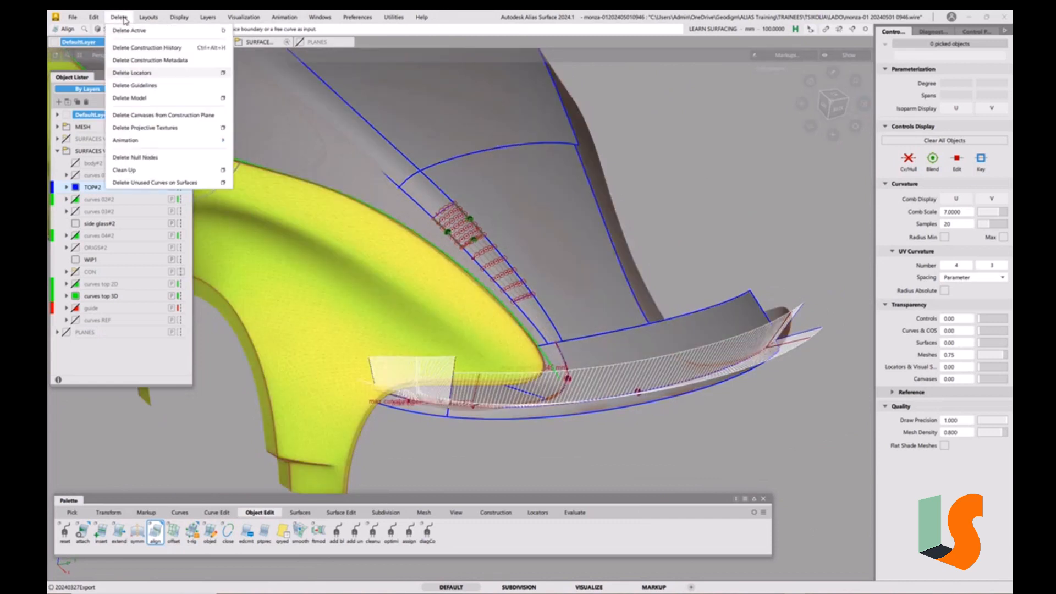
{"action": "left_click", "coordinate": [137, 74]}
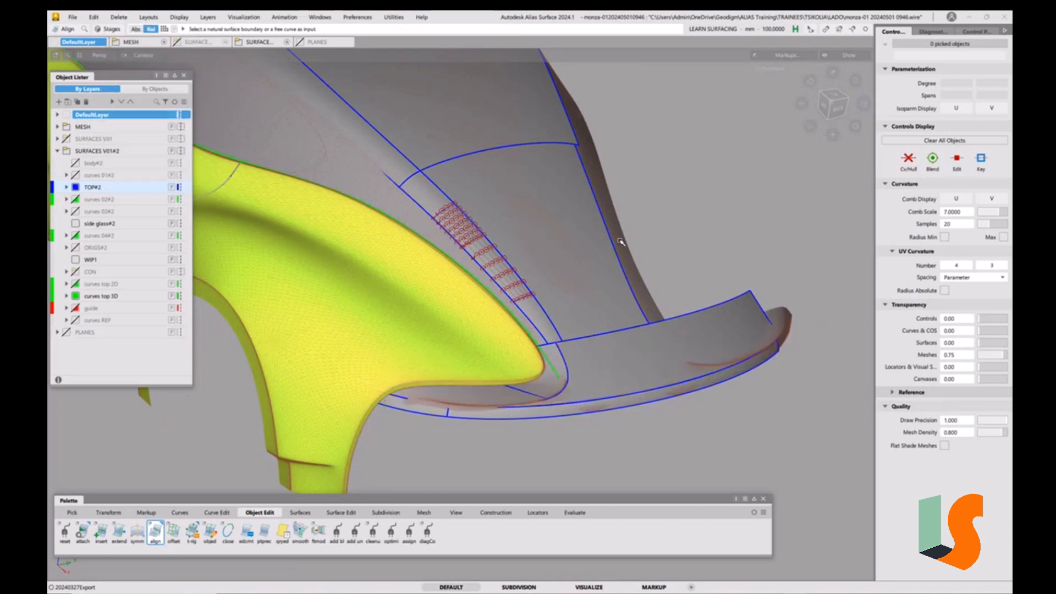
Step: Display the whole model unshaded and hide the CVs and hulls on the fillet surfaces
{"action": "mouse_move", "coordinate": [636, 314]}
{"action": "left_mouse_down", "text": "alt+shift"}
{"action": "mouse_move", "coordinate": [645, 358]}
{"action": "mouse_move", "coordinate": [481, 308]}
{"action": "mouse_move", "coordinate": [487, 303]}
{"action": "left_mouse_up", "text": "alt+shift"}
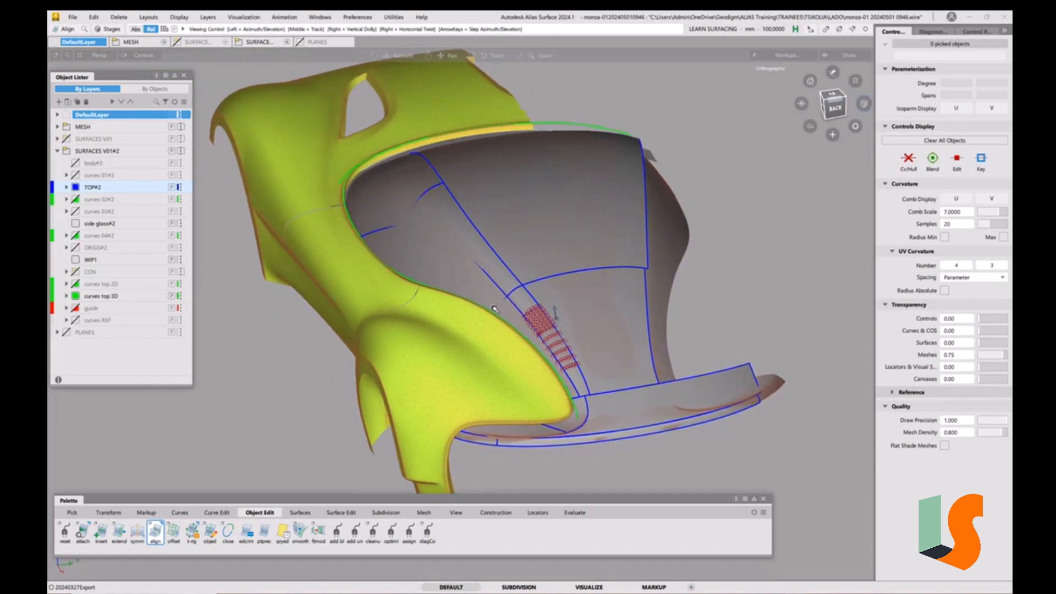
{"action": "key", "text": "4"}
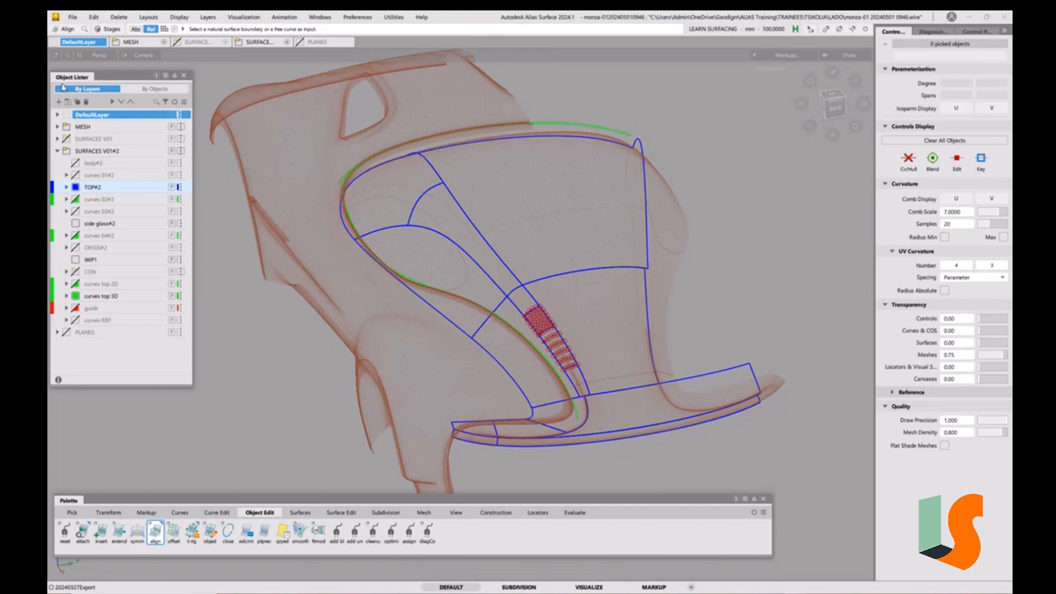
{"action": "left_click", "coordinate": [181, 18]}
{"action": "left_click", "coordinate": [186, 31]}
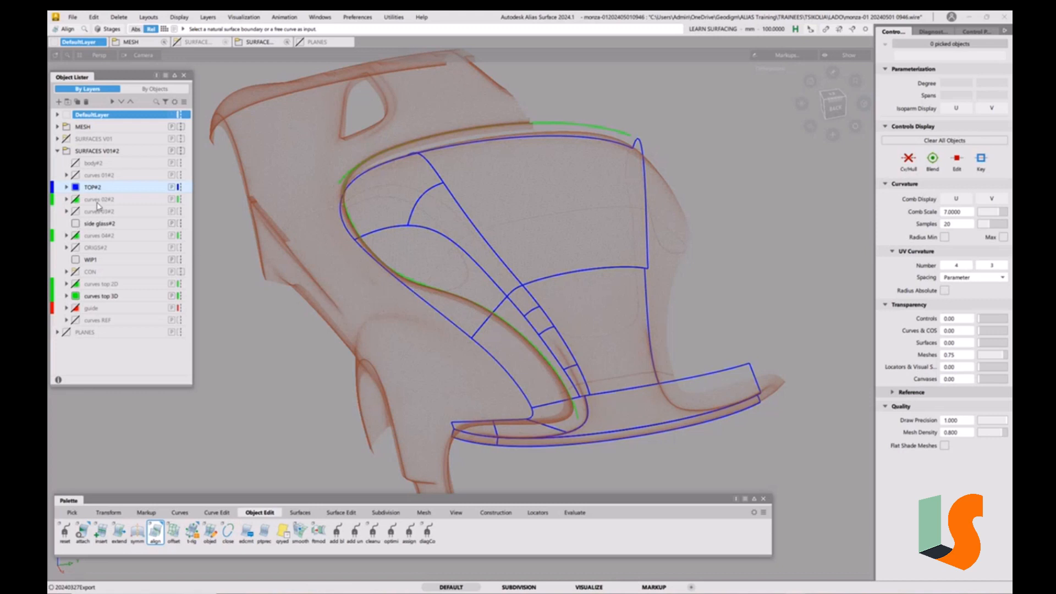
Step: Create a new layer named BODY UPPER in the SURFACES V01#2 folder
{"action": "right_click", "coordinate": [90, 154]}
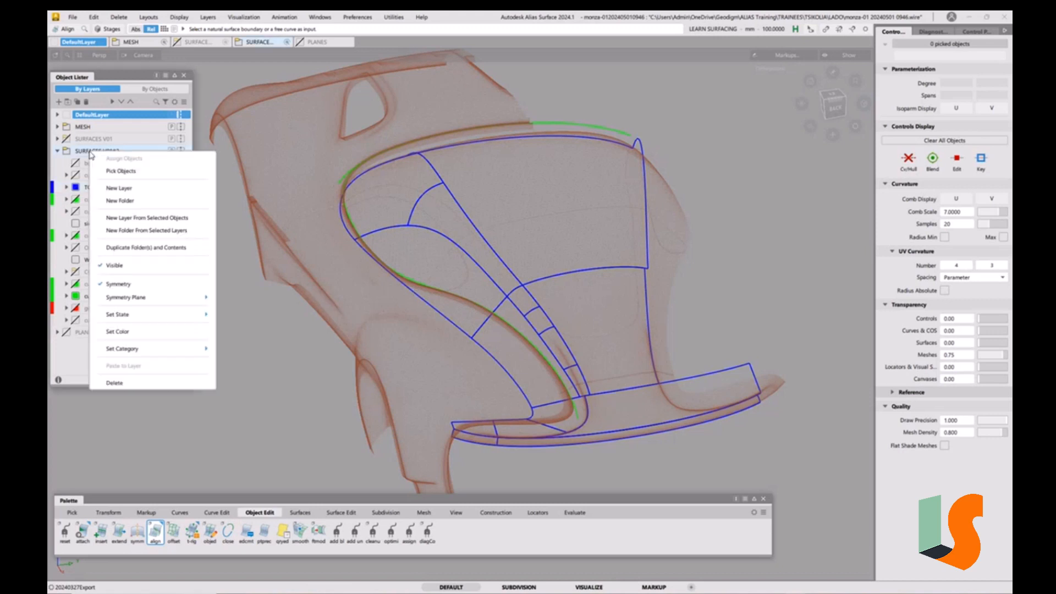
{"action": "left_click", "coordinate": [119, 188]}
{"action": "double_click", "coordinate": [93, 334]}
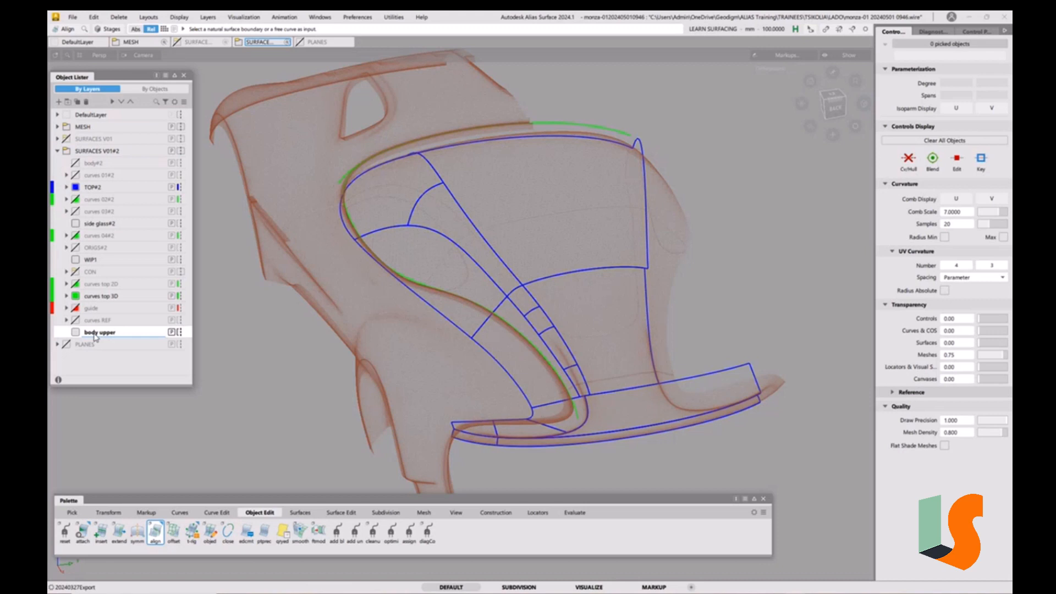
{"action": "key", "text": "BackSpace"}
{"action": "key", "text": "BackSpace"}
{"action": "key", "text": "BackSpace"}
{"action": "key", "text": "BackSpace"}
{"action": "key", "text": "BackSpace"}
{"action": "key", "text": "BackSpace"}
{"action": "key", "text": "BackSpace"}
{"action": "key", "text": "BackSpace"}
{"action": "key", "text": "BackSpace"}
{"action": "key", "text": "Return"}
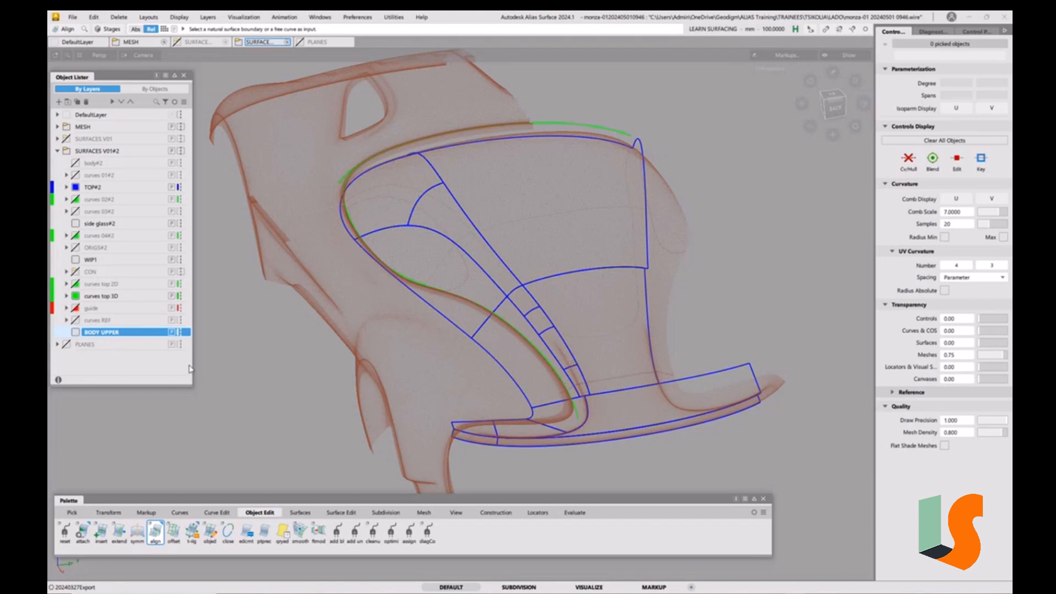
Step: Colour the TOP#2 layer pale yellow and the BODY UPPER layer blue
{"action": "left_click", "coordinate": [75, 188]}
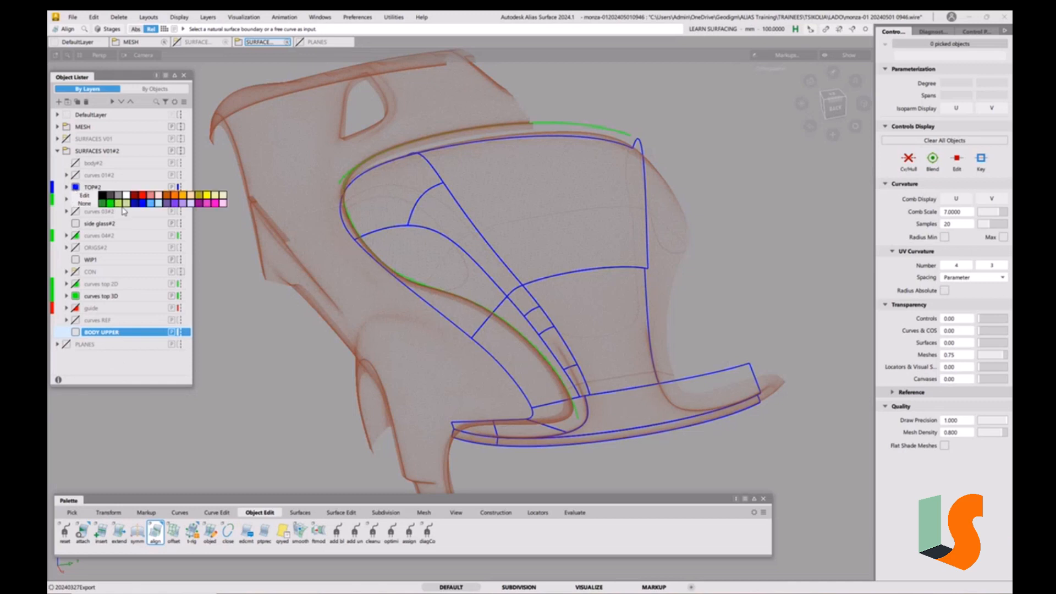
{"action": "left_click", "coordinate": [127, 204]}
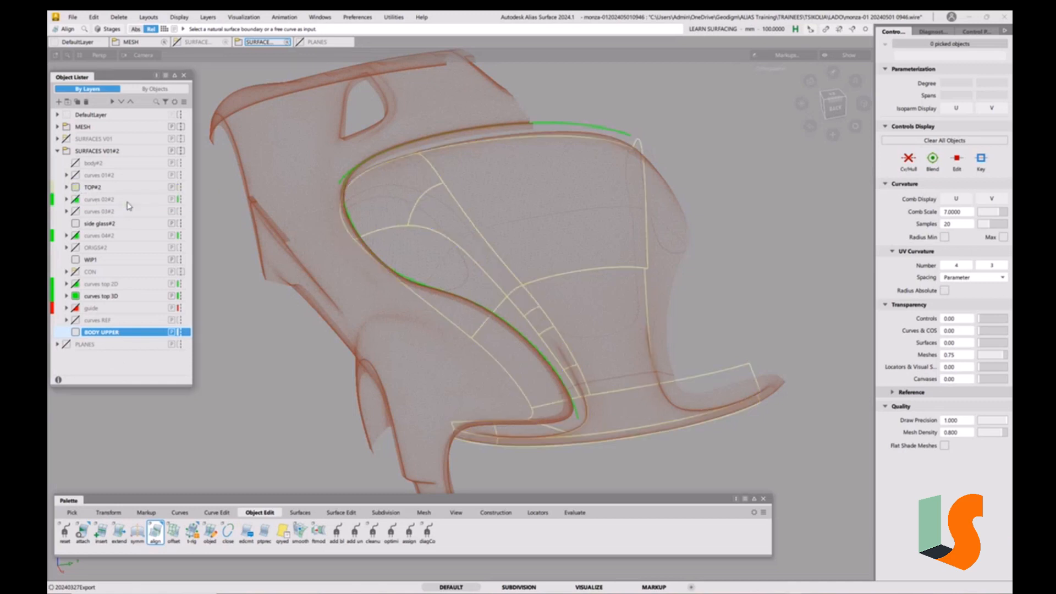
{"action": "left_click", "coordinate": [75, 334]}
{"action": "left_click", "coordinate": [143, 355]}
Step: Create an 18 mm surface offset in Original mode from the lower side surface next to the fillet strip
{"action": "left_click_drag", "start_coordinate": [512, 337], "coordinate": [504, 333], "text": "alt+shift"}
{"action": "scroll", "coordinate": [504, 333], "scroll_direction": "up", "scroll_amount": 5}
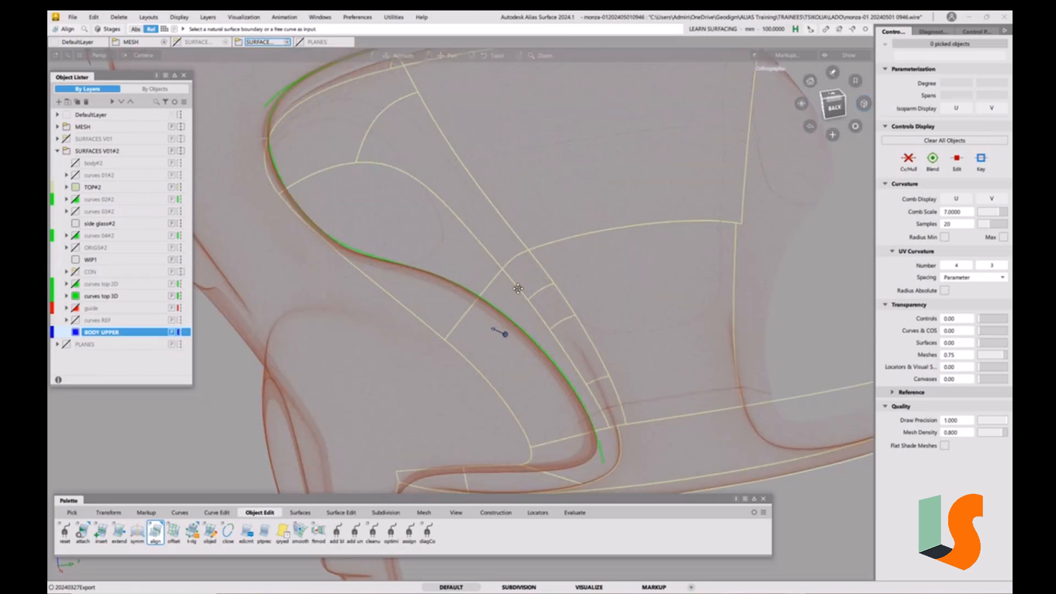
{"action": "middle_click_drag", "start_coordinate": [500, 332], "coordinate": [476, 348], "text": "alt+shift"}
{"action": "left_click_drag", "start_coordinate": [461, 361], "coordinate": [450, 366], "text": "ctrl+shift"}
{"action": "left_click", "coordinate": [439, 361]}
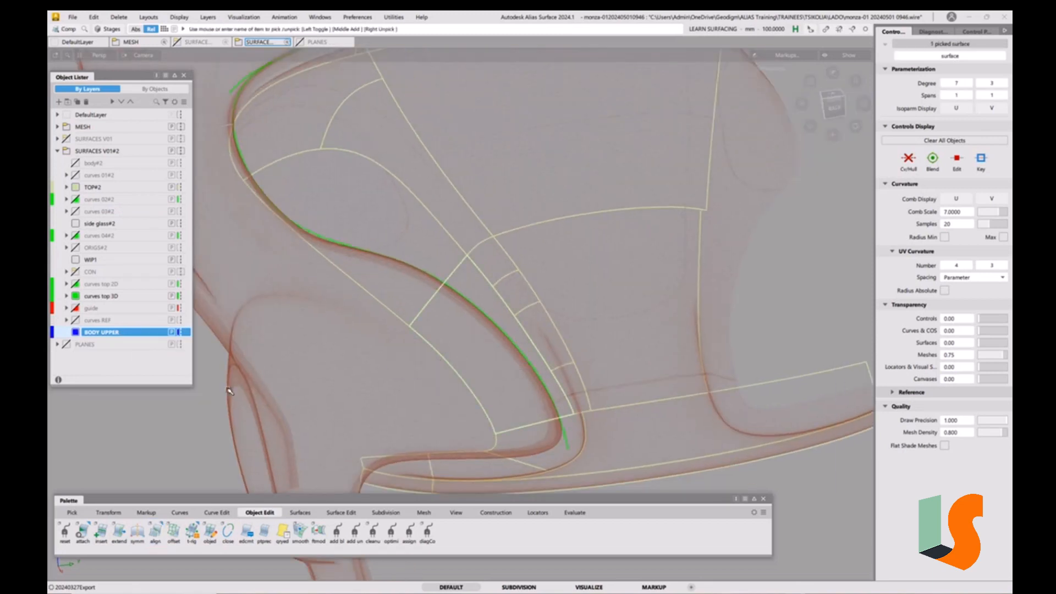
{"action": "left_click", "coordinate": [301, 513]}
{"action": "left_click", "coordinate": [373, 530]}
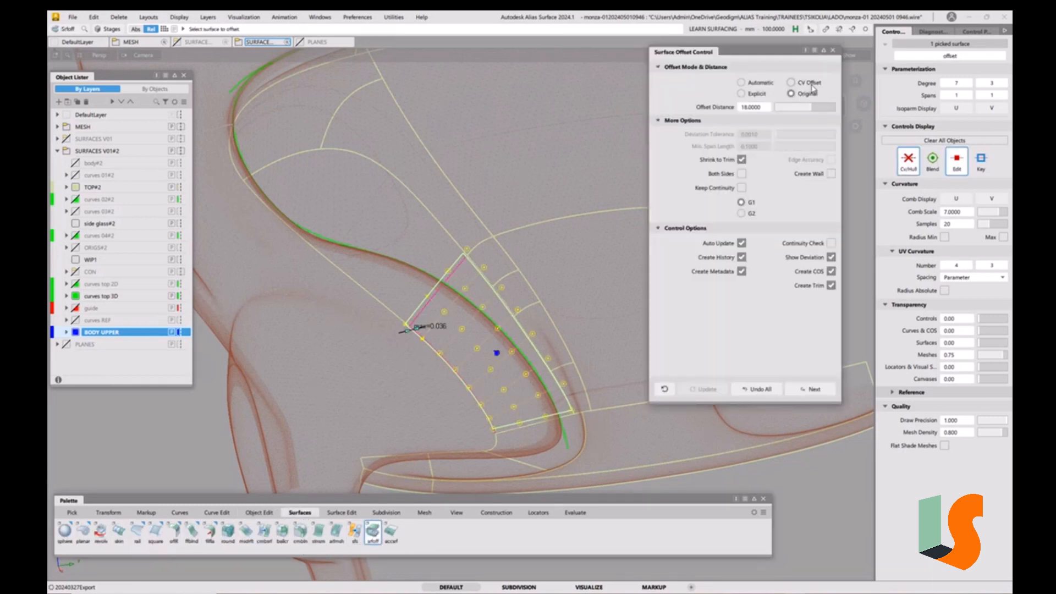
{"action": "right_click_drag", "start_coordinate": [602, 325], "coordinate": [480, 248], "text": "alt+shift"}
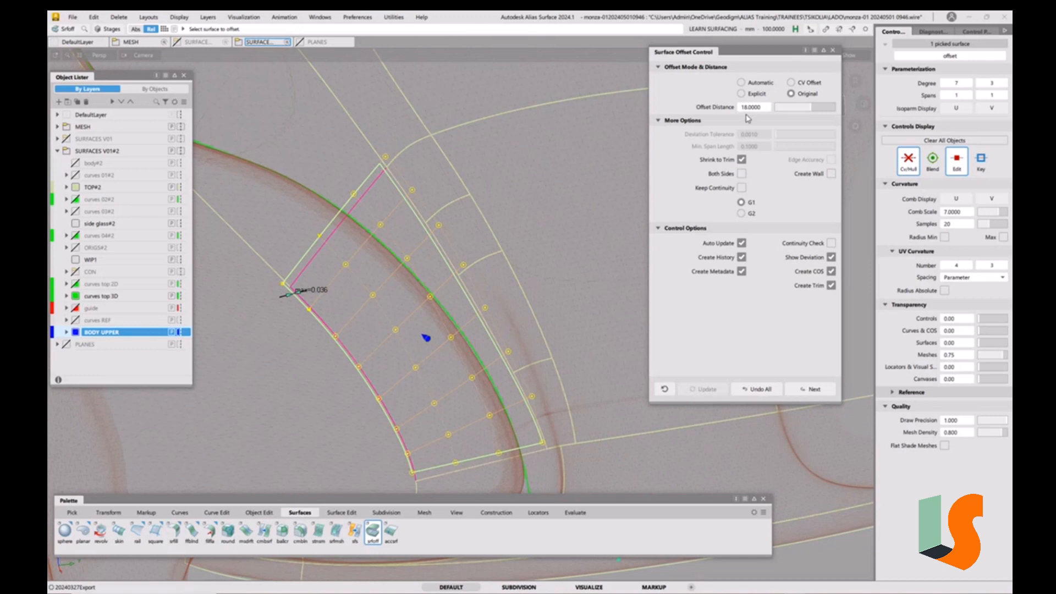
Step: Compare the CV Offset and Original modes for the 18 mm surface offset, ending on Original
{"action": "left_click", "coordinate": [801, 83]}
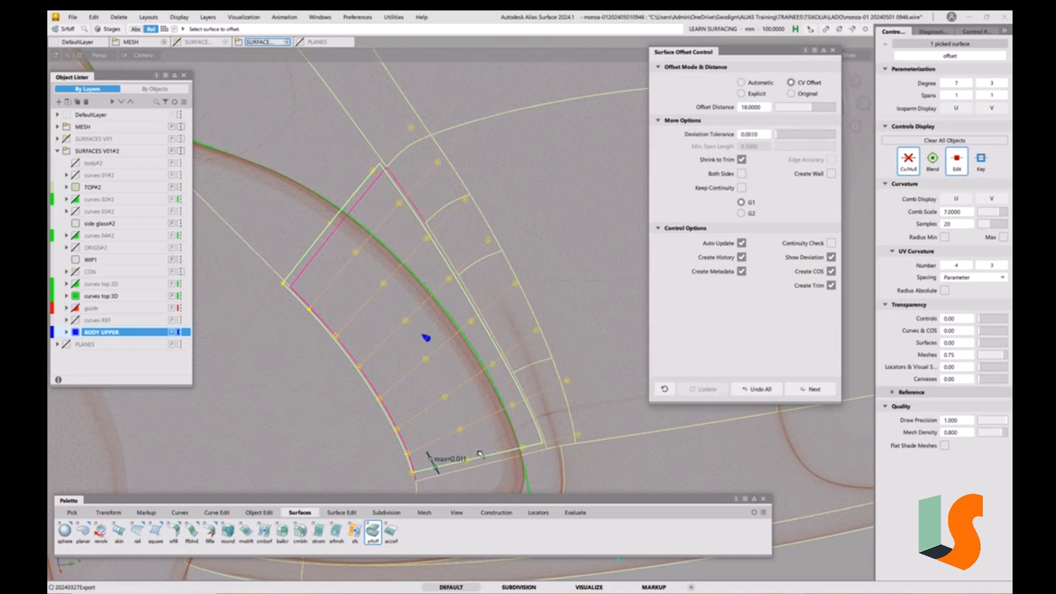
{"action": "left_click", "coordinate": [791, 94]}
{"action": "left_click", "coordinate": [800, 84]}
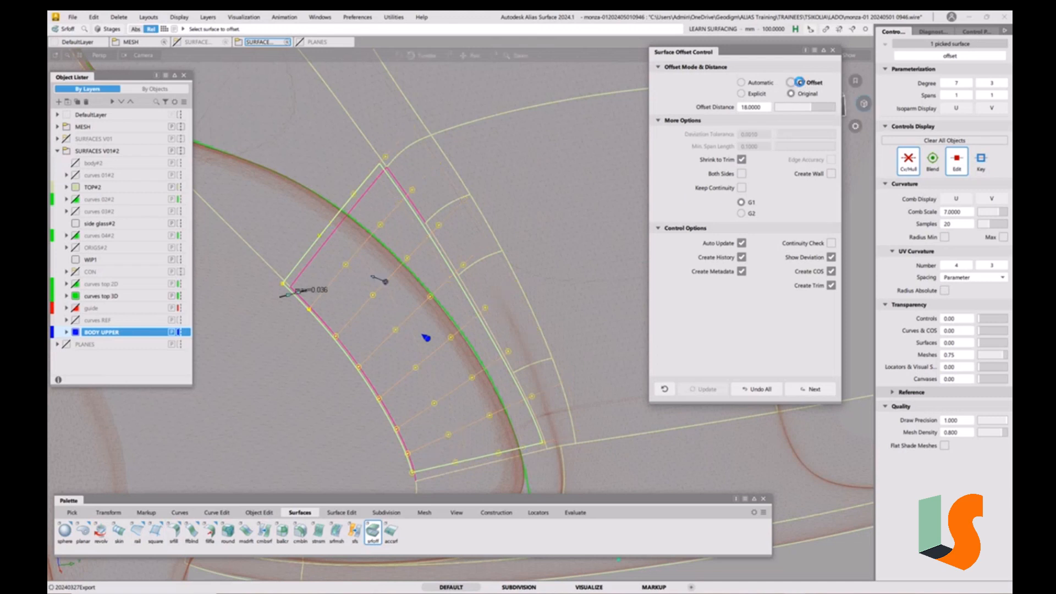
{"action": "left_click", "coordinate": [803, 95]}
{"action": "left_click", "coordinate": [801, 85]}
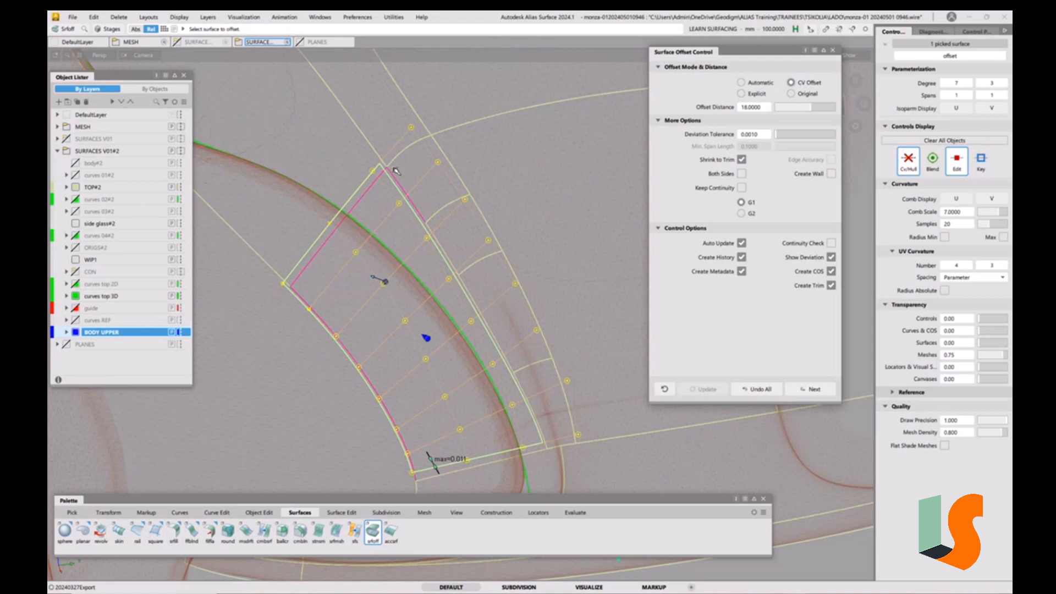
{"action": "left_click", "coordinate": [792, 94]}
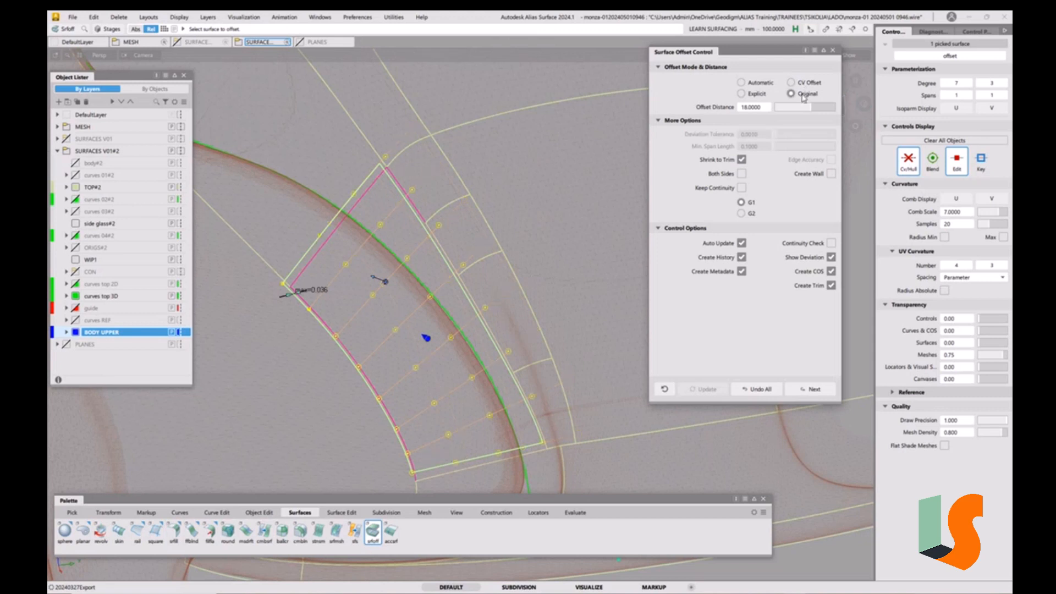
Step: Turn off Create Trim and Create COS for the offset, and compare the Original and CV Offset modes again
{"action": "left_click", "coordinate": [831, 286]}
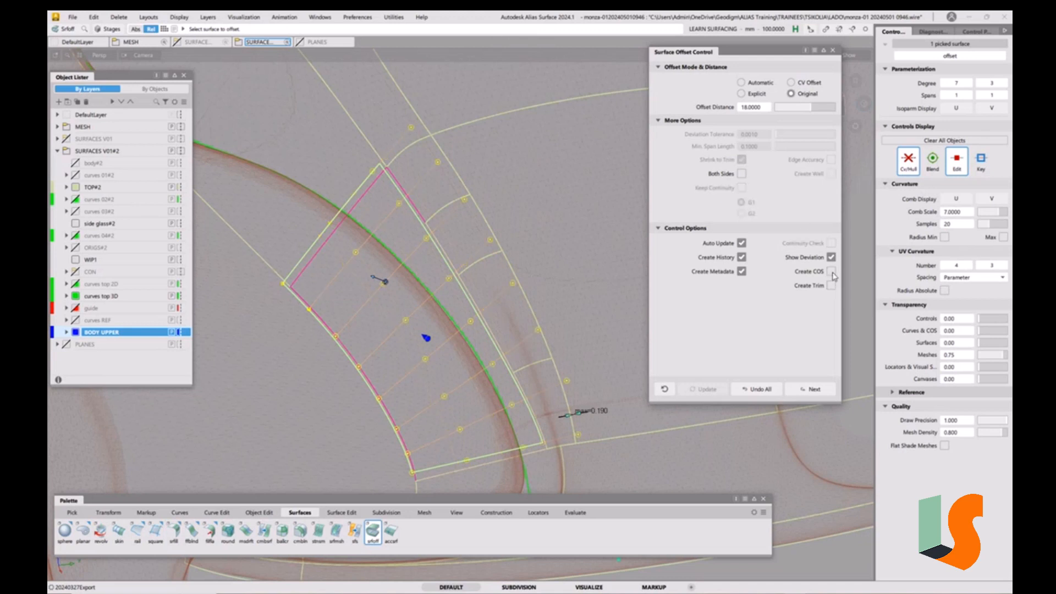
{"action": "left_click", "coordinate": [796, 83]}
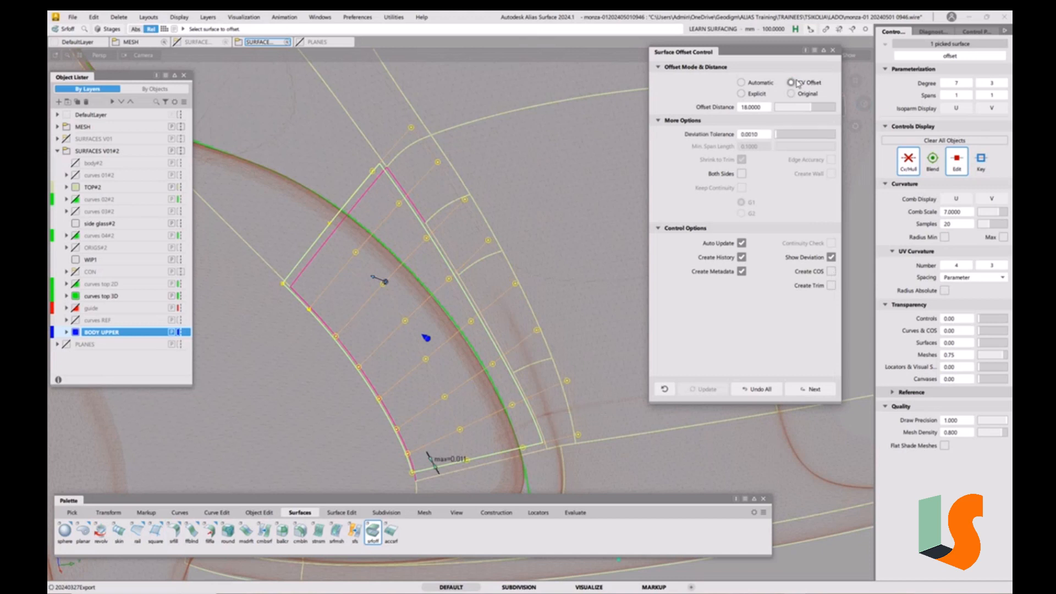
{"action": "left_click", "coordinate": [797, 96]}
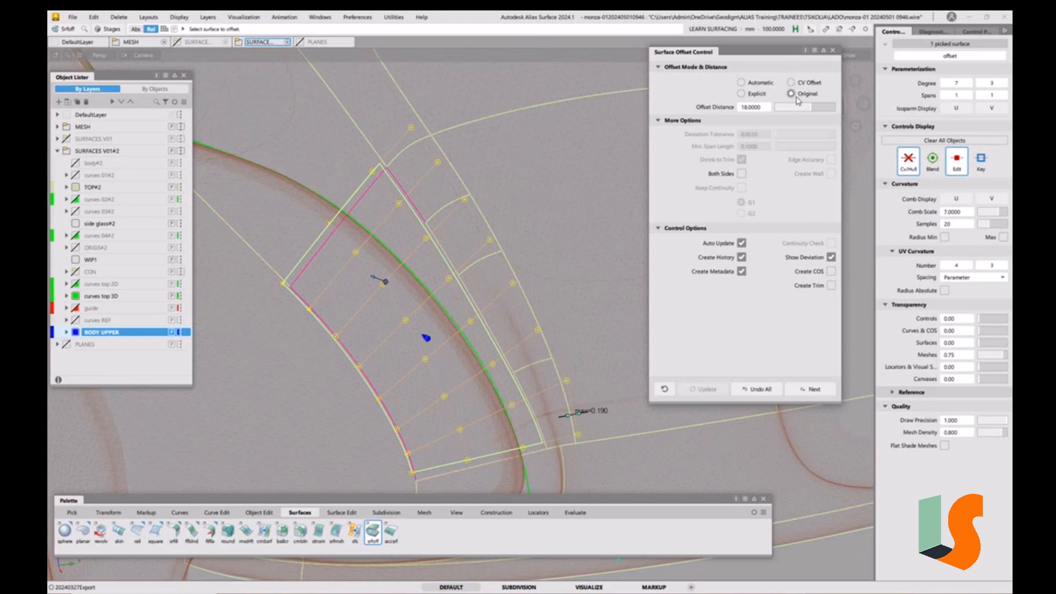
{"action": "left_click", "coordinate": [796, 85]}
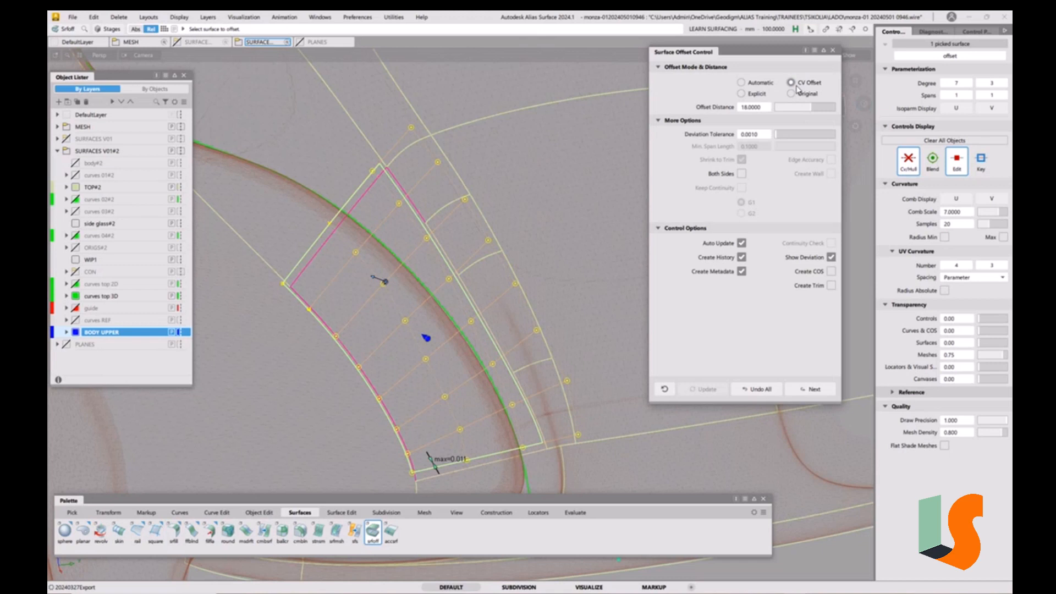
{"action": "left_click", "coordinate": [796, 94]}
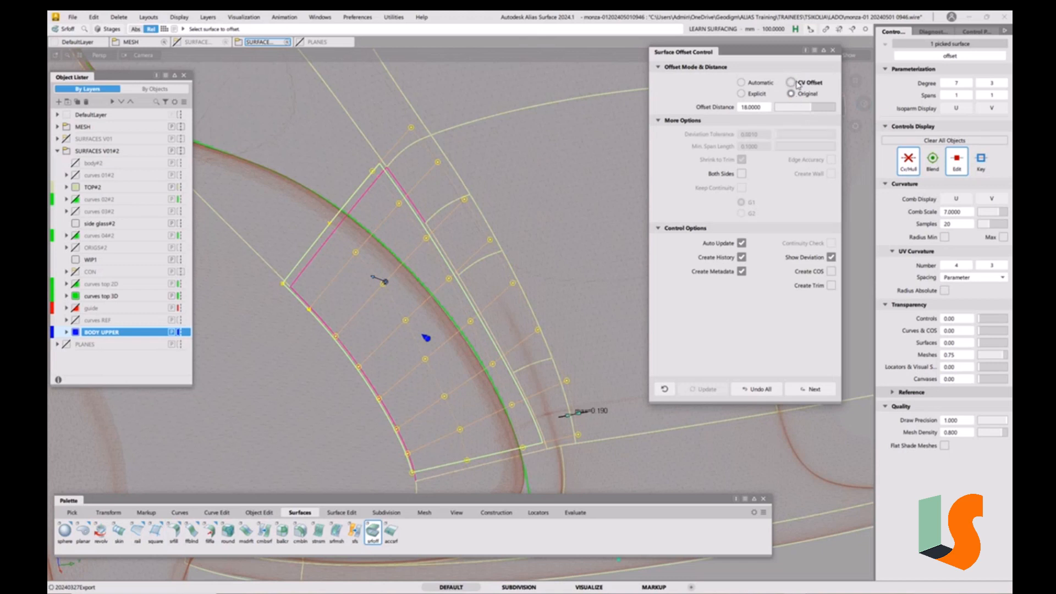
{"action": "left_click", "coordinate": [797, 83]}
{"action": "left_click", "coordinate": [795, 95]}
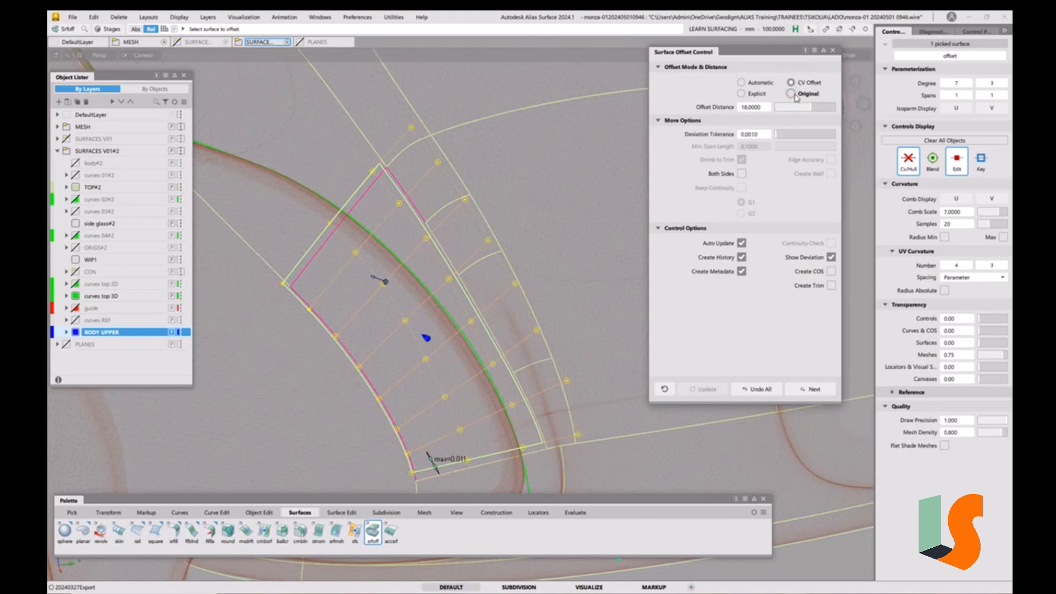
Step: Finish the 18 mm surface offset in CV Offset mode while checking its position against the body mesh
{"action": "left_click", "coordinate": [792, 83]}
{"action": "left_click_drag", "start_coordinate": [556, 361], "coordinate": [521, 329], "text": "alt+shift"}
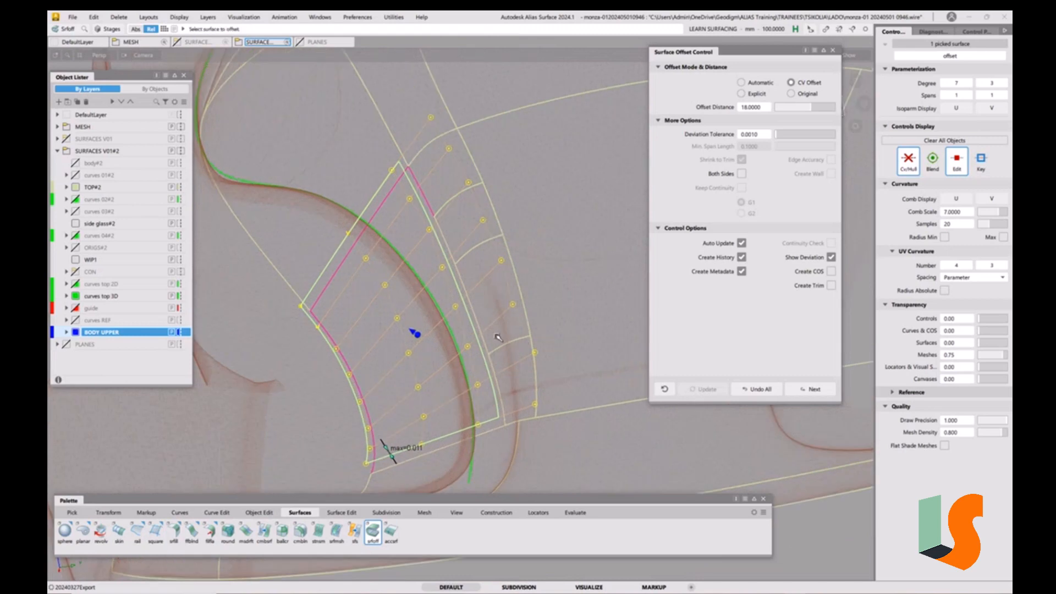
{"action": "left_click_drag", "start_coordinate": [526, 348], "coordinate": [542, 325], "text": "alt+shift"}
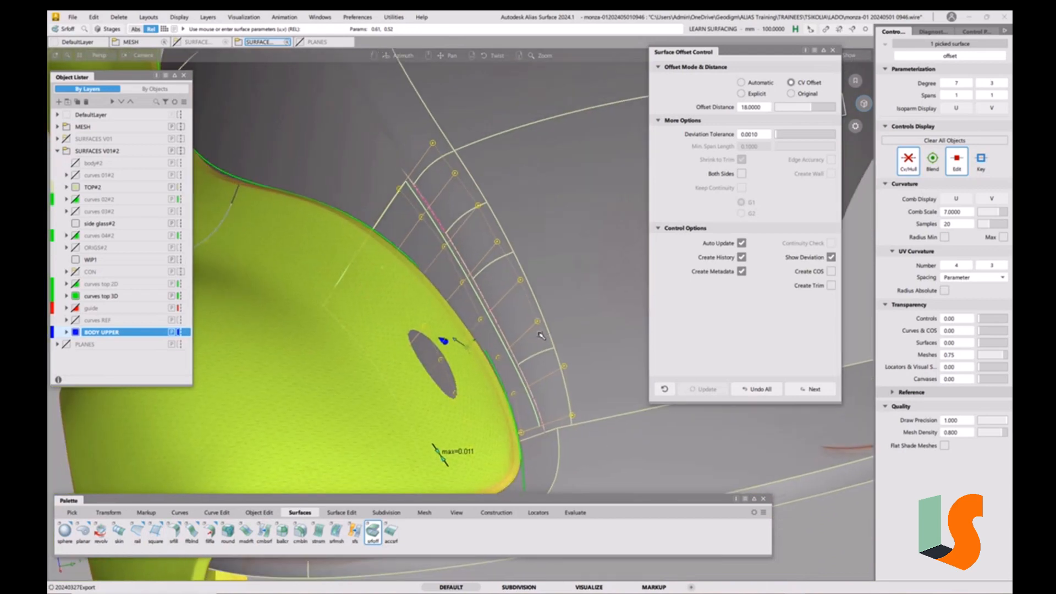
{"action": "left_click_drag", "start_coordinate": [525, 267], "coordinate": [509, 310], "text": "alt+shift"}
{"action": "middle_click_drag", "start_coordinate": [509, 309], "coordinate": [515, 299], "text": "alt+shift"}
{"action": "left_click_drag", "start_coordinate": [515, 300], "coordinate": [538, 320], "text": "alt+shift"}
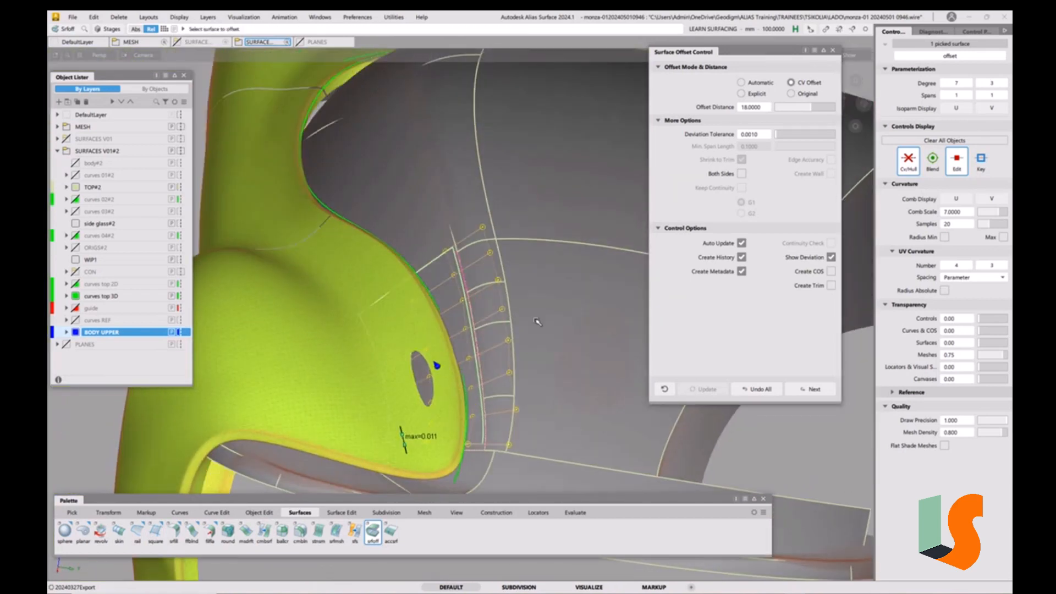
{"action": "key", "text": "F1"}
{"action": "right_click_drag", "start_coordinate": [514, 314], "coordinate": [500, 372], "text": "alt+shift"}
{"action": "middle_click_drag", "start_coordinate": [499, 372], "coordinate": [504, 315], "text": "alt+shift"}
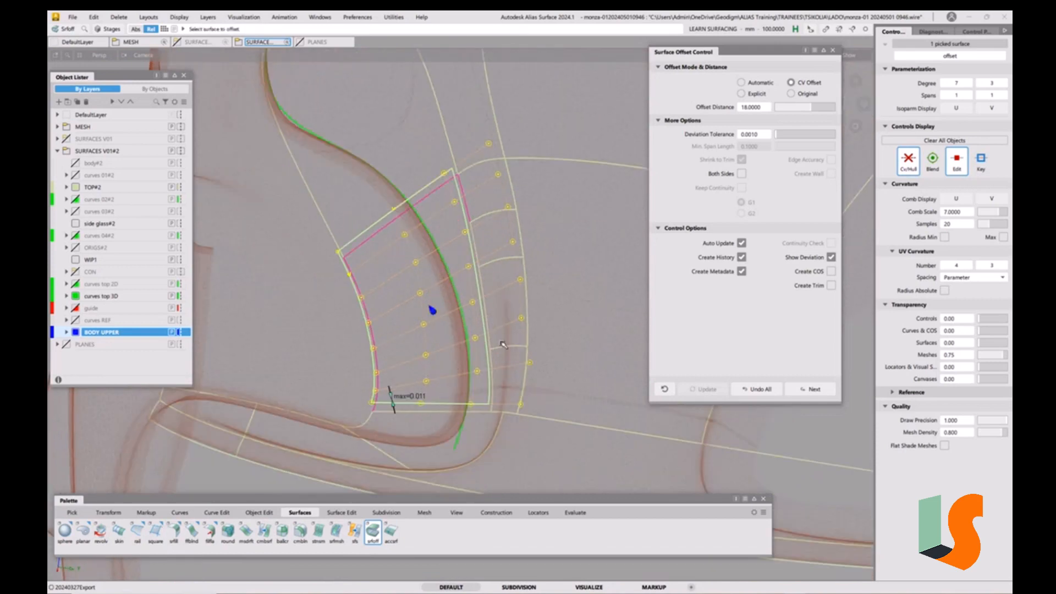
{"action": "left_click_drag", "start_coordinate": [490, 306], "coordinate": [573, 302], "text": "alt+shift"}
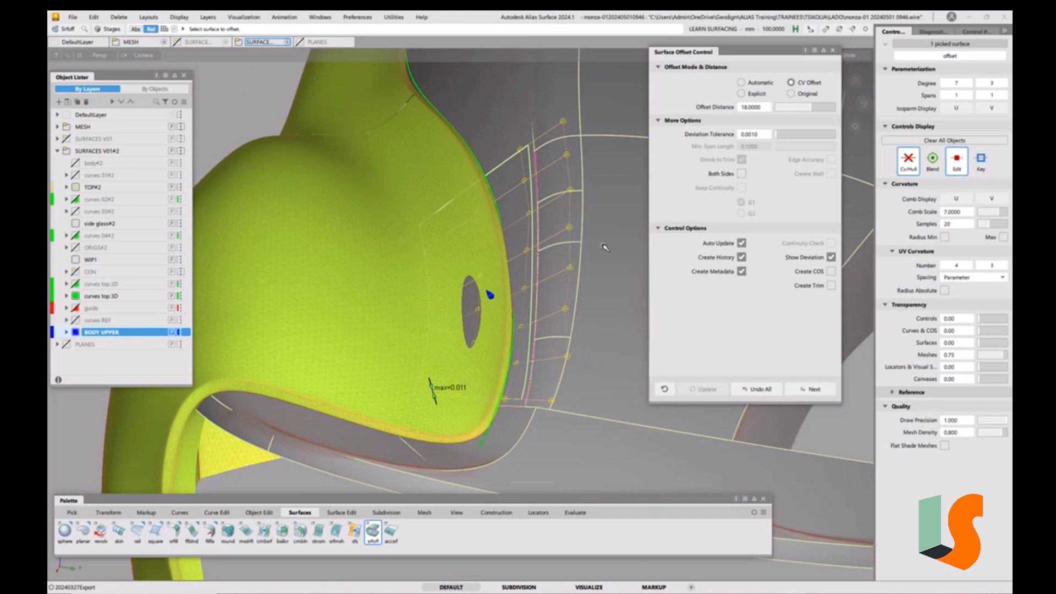
{"action": "left_click_drag", "start_coordinate": [495, 298], "coordinate": [474, 196], "text": "alt+shift"}
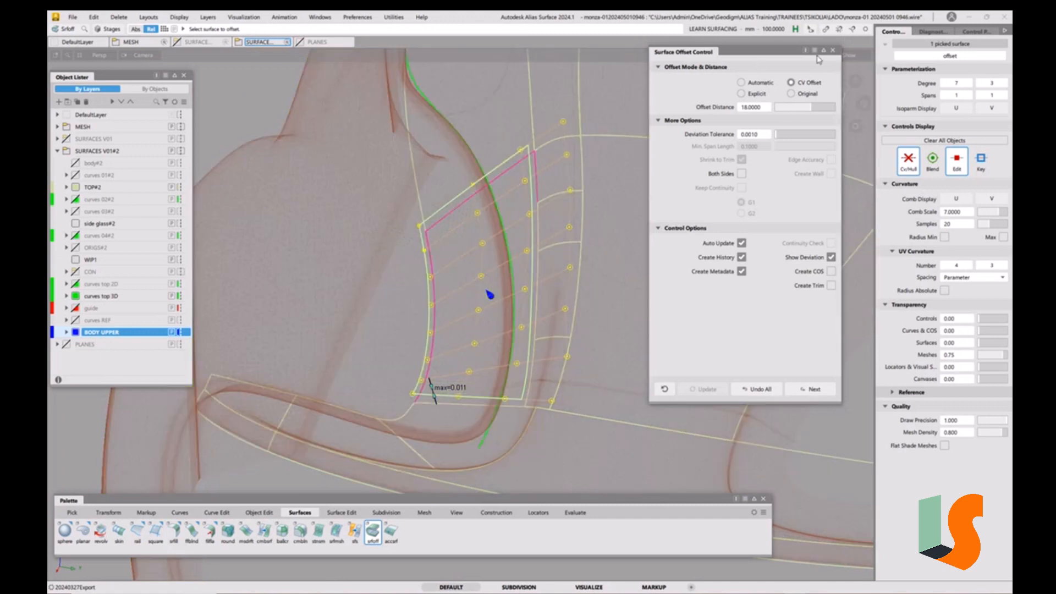
{"action": "left_click", "coordinate": [832, 51]}
Step: Untrim the offset surface and delete the curves on surface left on it
{"action": "left_click_drag", "start_coordinate": [597, 252], "coordinate": [599, 213], "text": "ctrl+shift"}
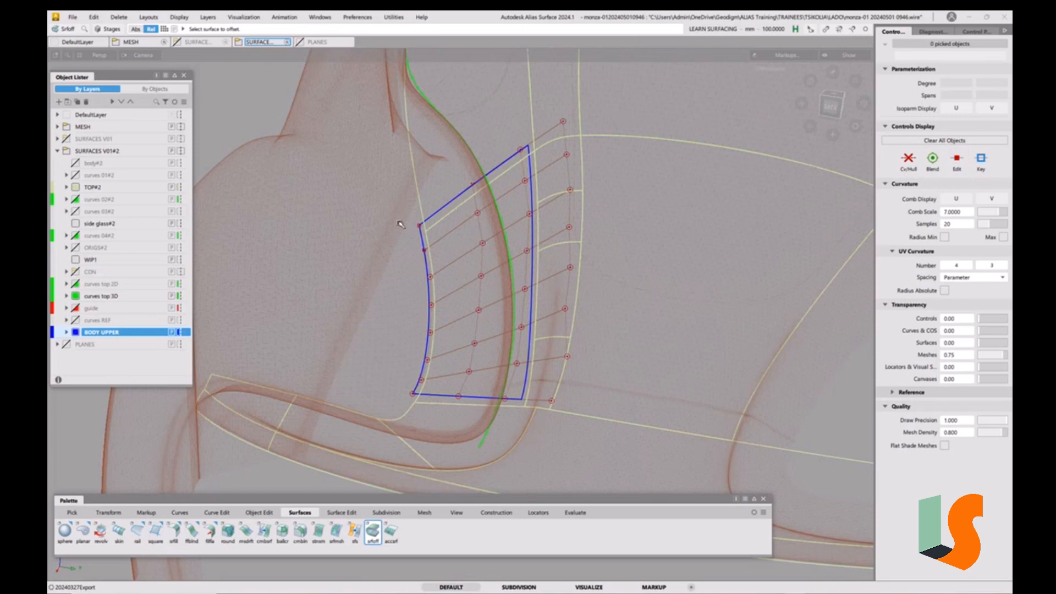
{"action": "key", "text": "5"}
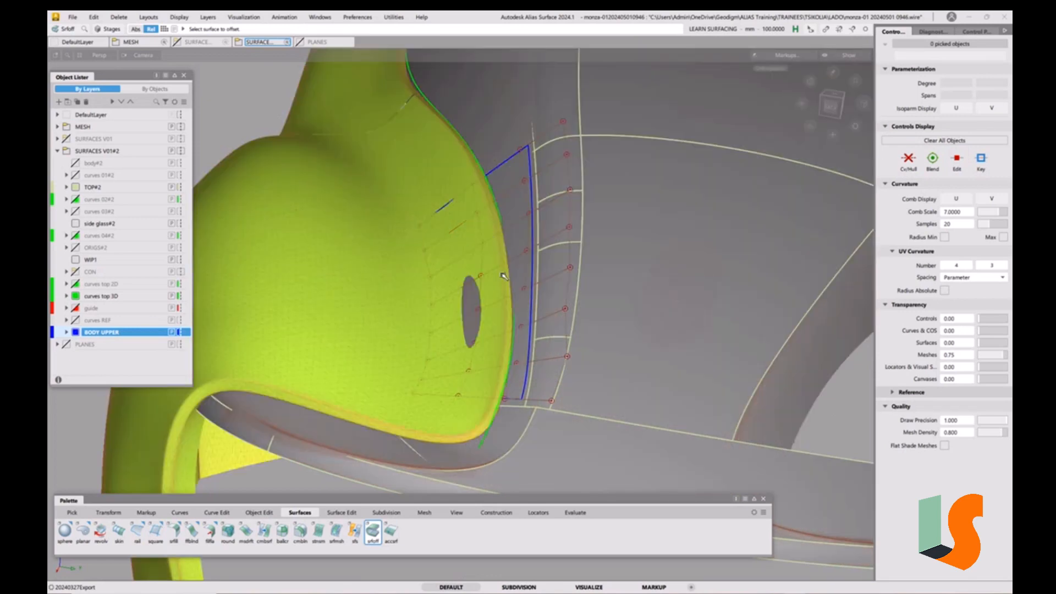
{"action": "key", "text": "5"}
{"action": "mouse_move", "coordinate": [506, 276]}
{"action": "left_mouse_down", "text": "alt+shift"}
{"action": "mouse_move", "coordinate": [540, 298]}
{"action": "mouse_move", "coordinate": [537, 253]}
{"action": "mouse_move", "coordinate": [613, 258]}
{"action": "mouse_move", "coordinate": [615, 288]}
{"action": "mouse_move", "coordinate": [620, 276]}
{"action": "mouse_move", "coordinate": [602, 268]}
{"action": "mouse_move", "coordinate": [538, 293]}
{"action": "left_mouse_up", "text": "alt+shift"}
{"action": "key", "text": "5"}
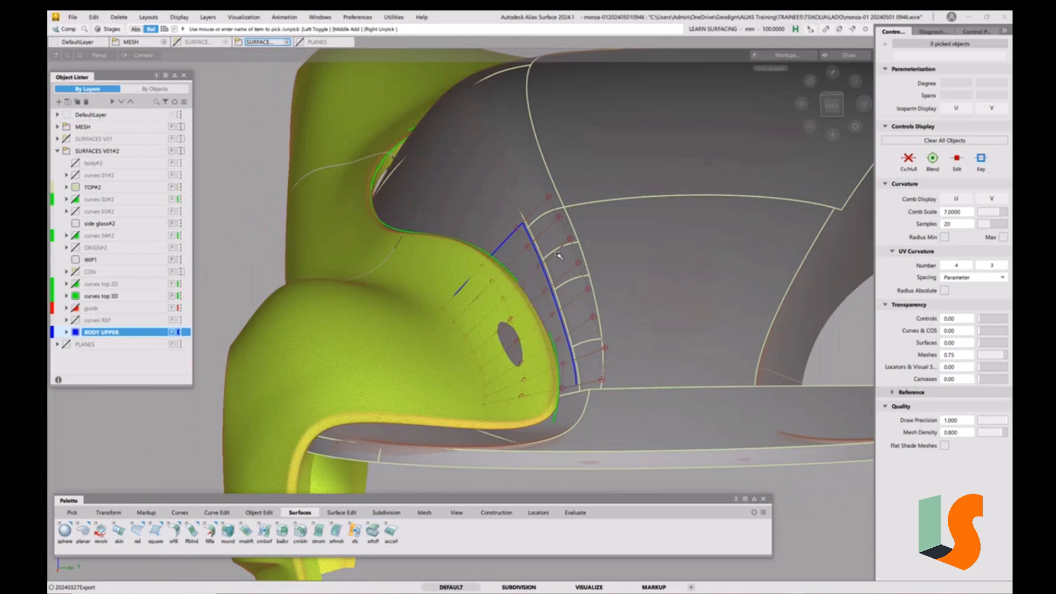
{"action": "left_click", "coordinate": [572, 238]}
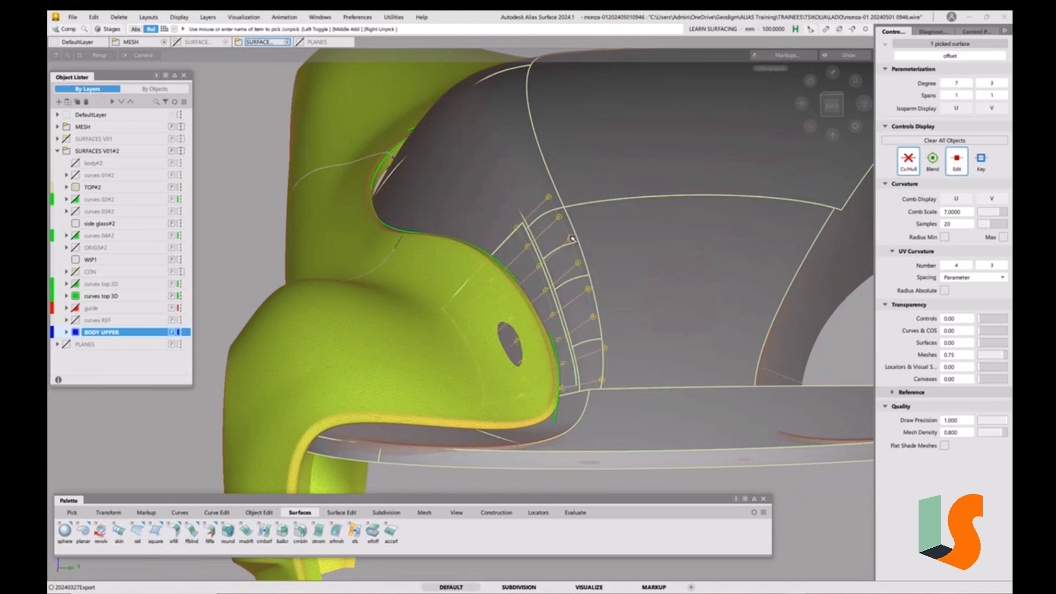
{"action": "key", "text": "ctrl+u"}
{"action": "left_click_drag", "start_coordinate": [623, 284], "coordinate": [601, 403], "text": "ctrl+shift"}
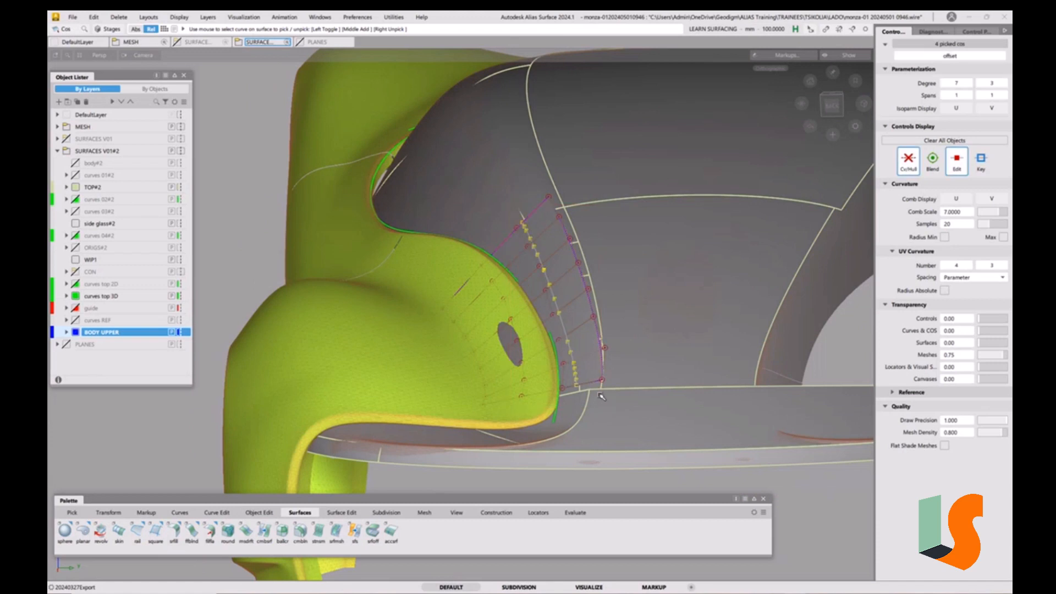
{"action": "key", "text": "Delete"}
{"action": "left_click", "coordinate": [501, 341]}
{"action": "left_click_drag", "start_coordinate": [541, 308], "coordinate": [254, 245], "text": "alt+shift"}
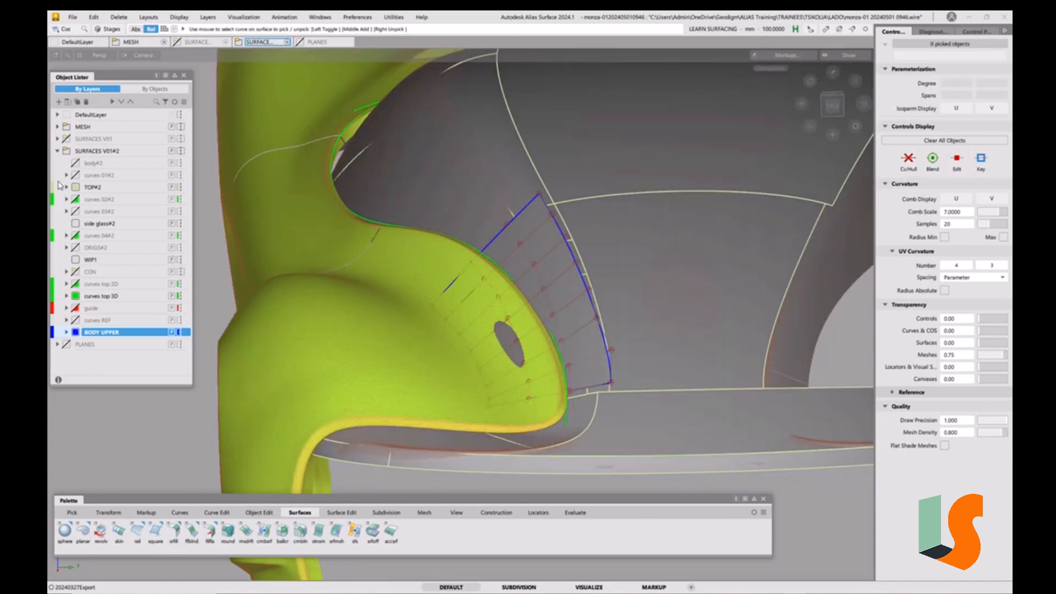
Step: Show the CON layer group and colour its CON glasshouse layer red
{"action": "left_click", "coordinate": [79, 275]}
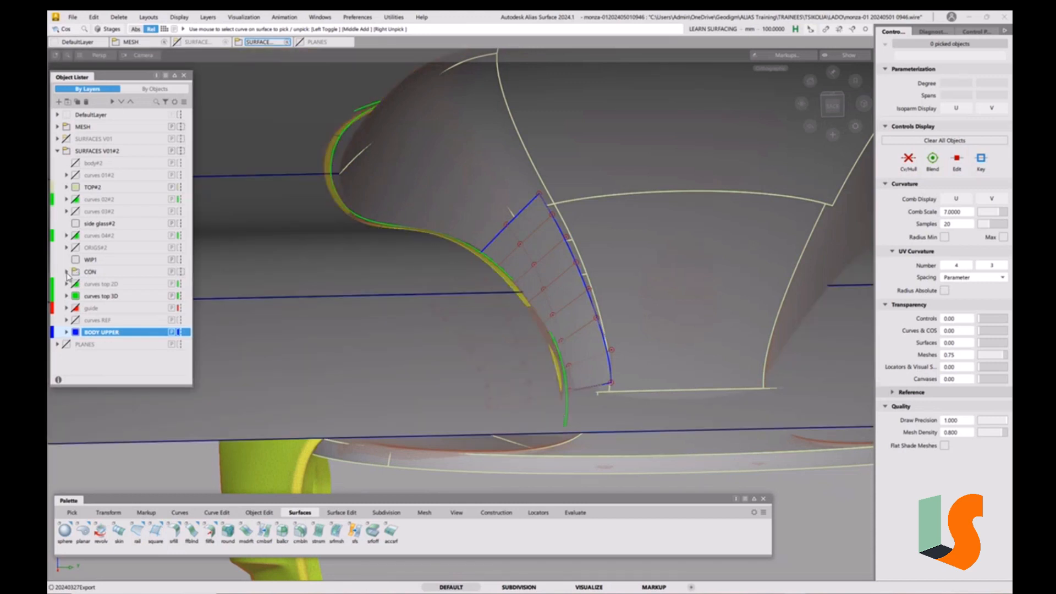
{"action": "left_click", "coordinate": [67, 272]}
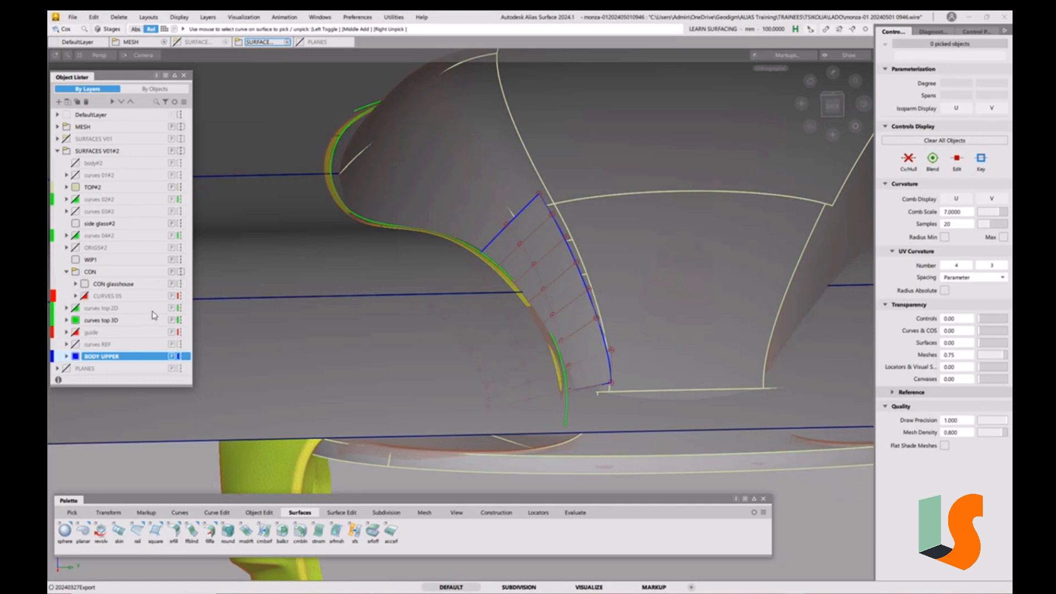
{"action": "left_click", "coordinate": [84, 284]}
{"action": "left_click", "coordinate": [152, 297]}
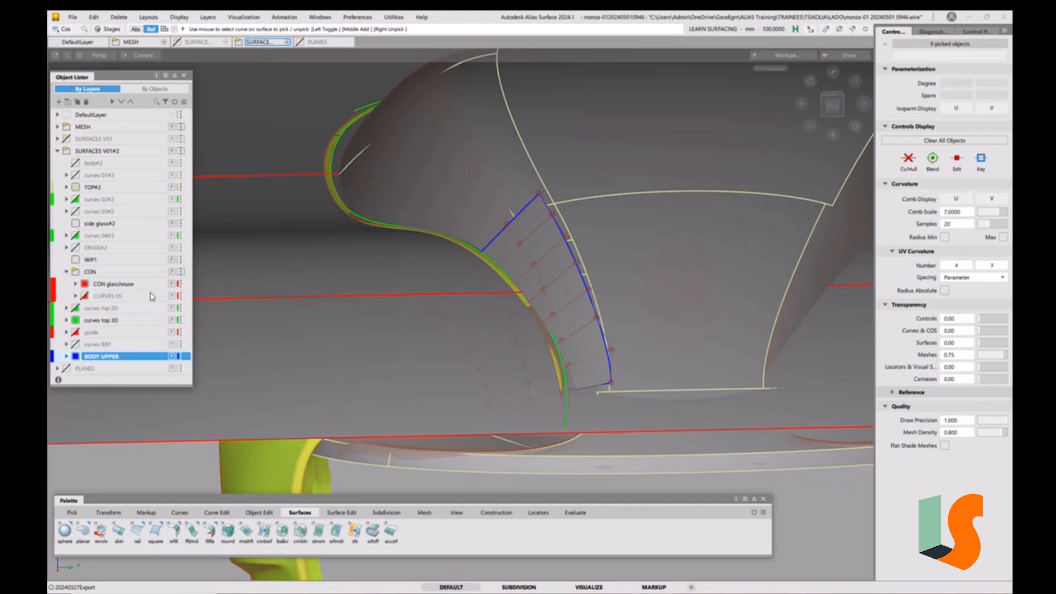
Step: Examine how the blue offset surface and the red CON glasshouse surface sit against the body mesh
{"action": "left_click_drag", "start_coordinate": [460, 308], "coordinate": [461, 257], "text": "ctrl+shift"}
{"action": "right_click_drag", "start_coordinate": [465, 228], "coordinate": [462, 337], "text": "alt+shift"}
{"action": "left_click_drag", "start_coordinate": [462, 337], "coordinate": [537, 331], "text": "alt+shift"}
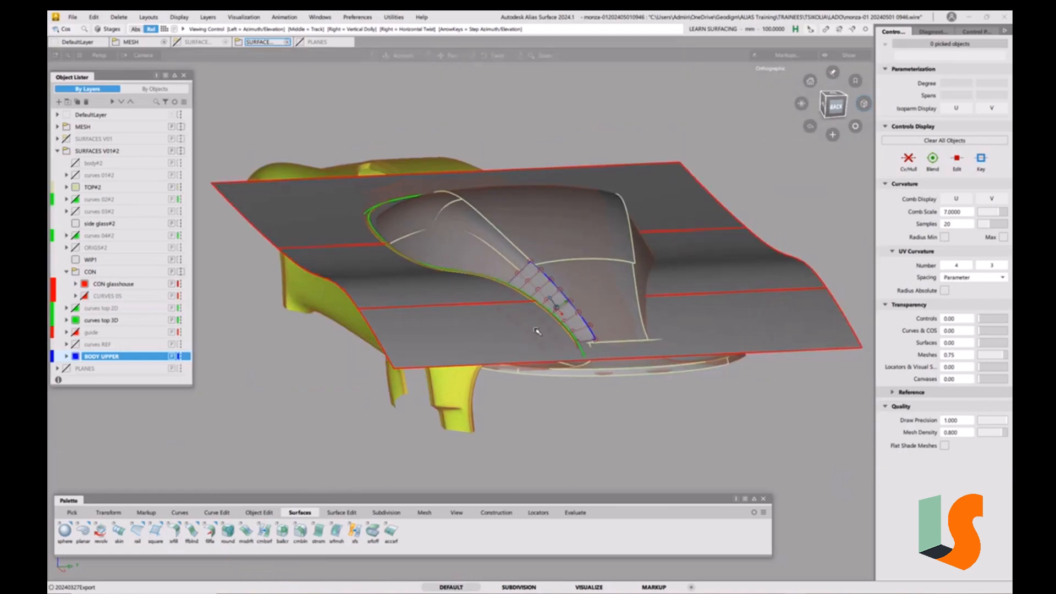
{"action": "right_click_drag", "start_coordinate": [537, 331], "coordinate": [539, 264], "text": "alt+shift"}
{"action": "left_click_drag", "start_coordinate": [539, 264], "coordinate": [542, 238], "text": "alt+shift"}
{"action": "right_click_drag", "start_coordinate": [523, 334], "coordinate": [565, 372], "text": "ctrl+shift"}
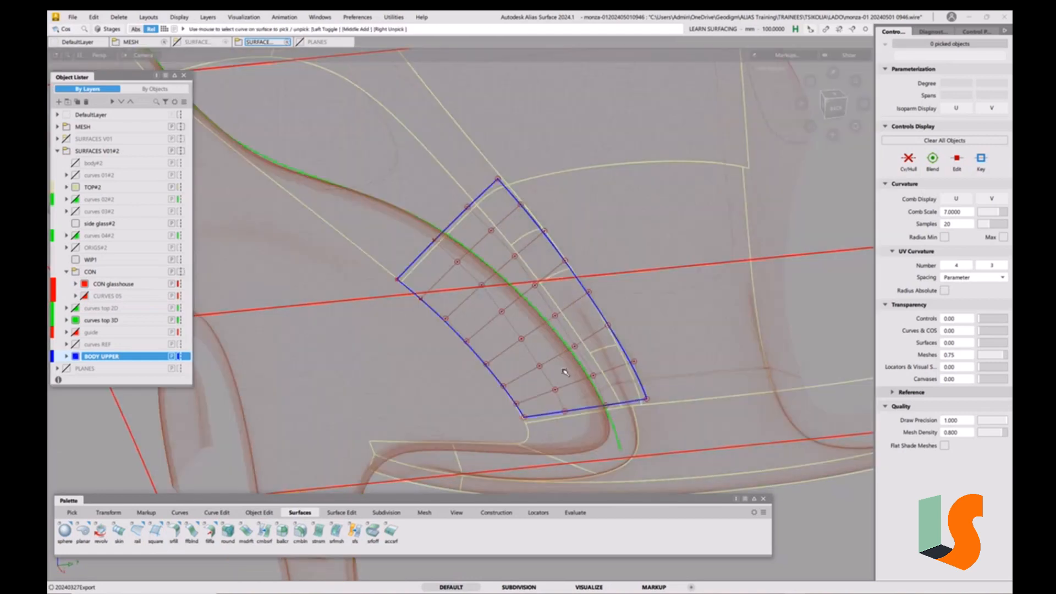
{"action": "left_click_drag", "start_coordinate": [478, 299], "coordinate": [448, 80], "text": "alt+shift"}
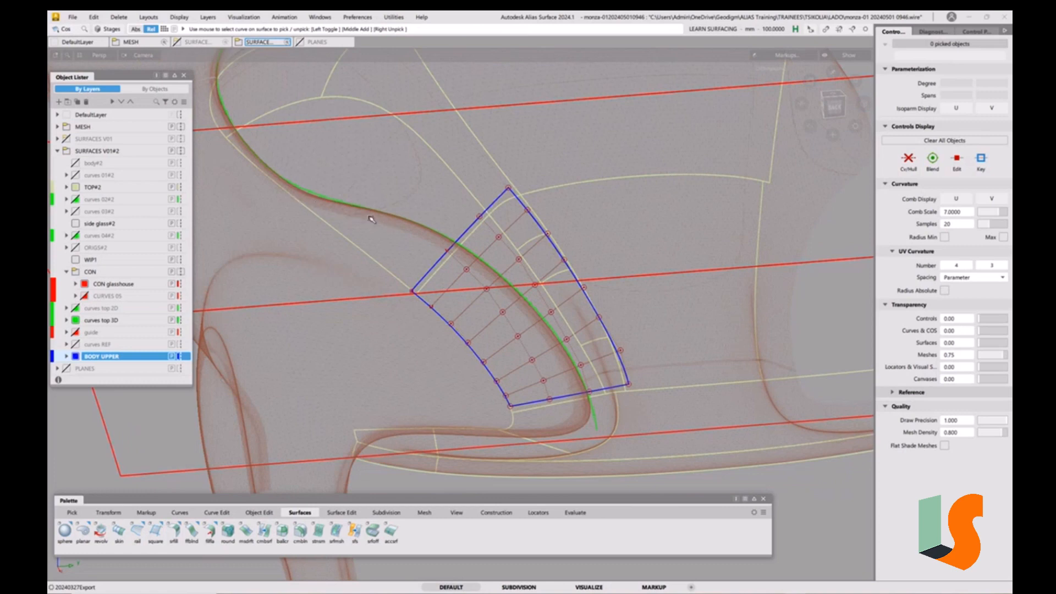
{"action": "key", "text": "5"}
{"action": "left_click_drag", "start_coordinate": [501, 284], "coordinate": [473, 321], "text": "alt+shift"}
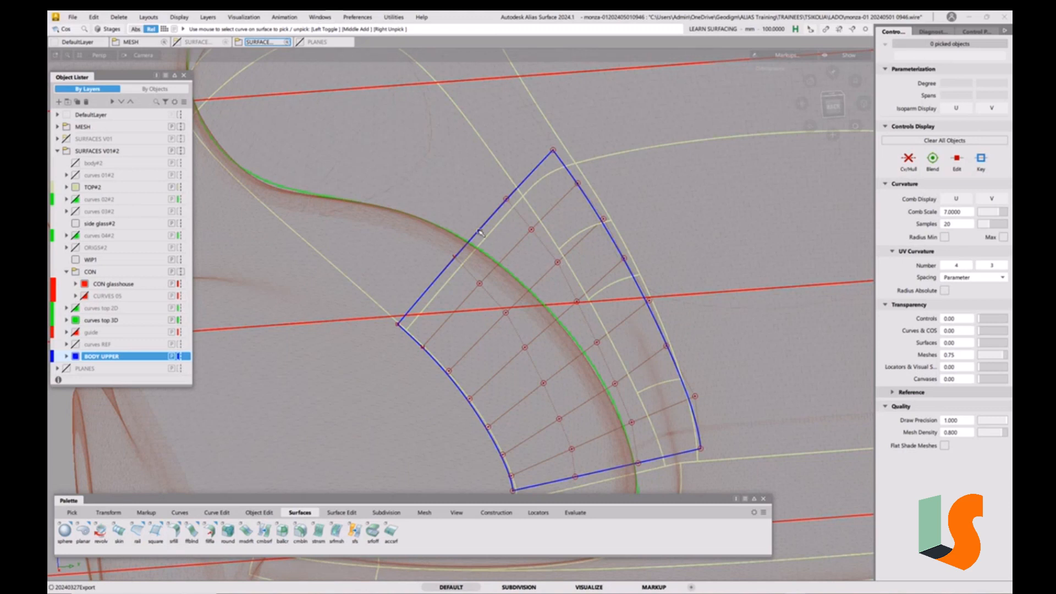
Step: Hide the TOP#2 layer and turn on the X axis aligned cross sections
{"action": "left_click", "coordinate": [75, 189]}
{"action": "left_click", "coordinate": [319, 17]}
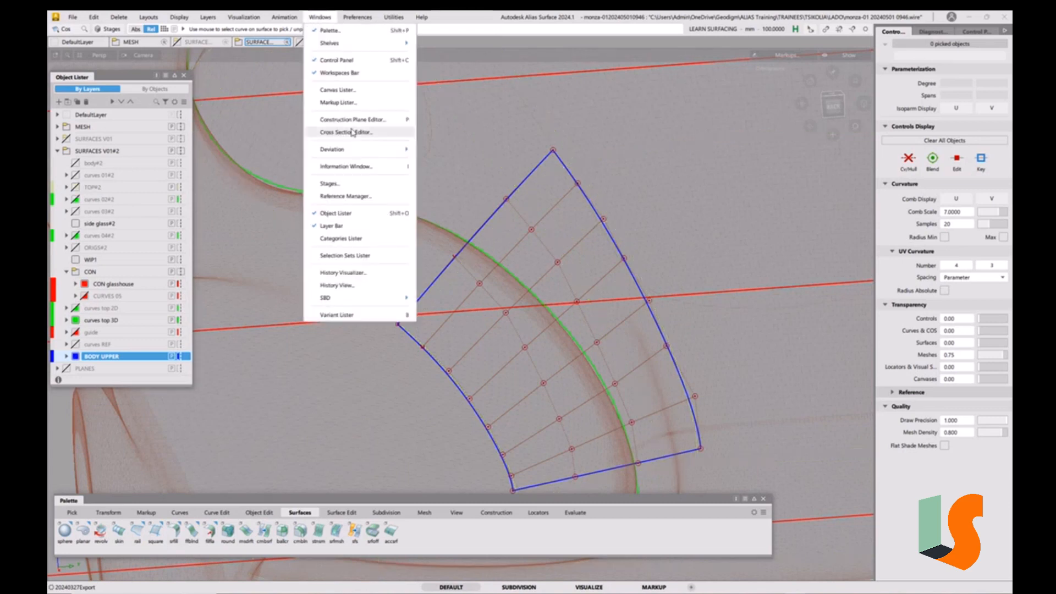
{"action": "left_click", "coordinate": [346, 132]}
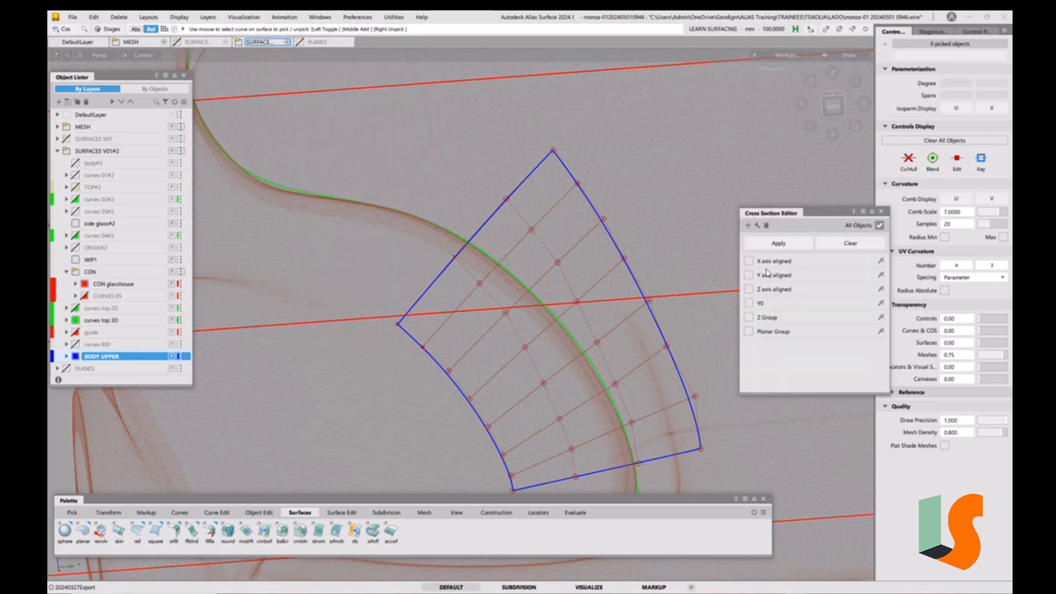
{"action": "left_click", "coordinate": [749, 261]}
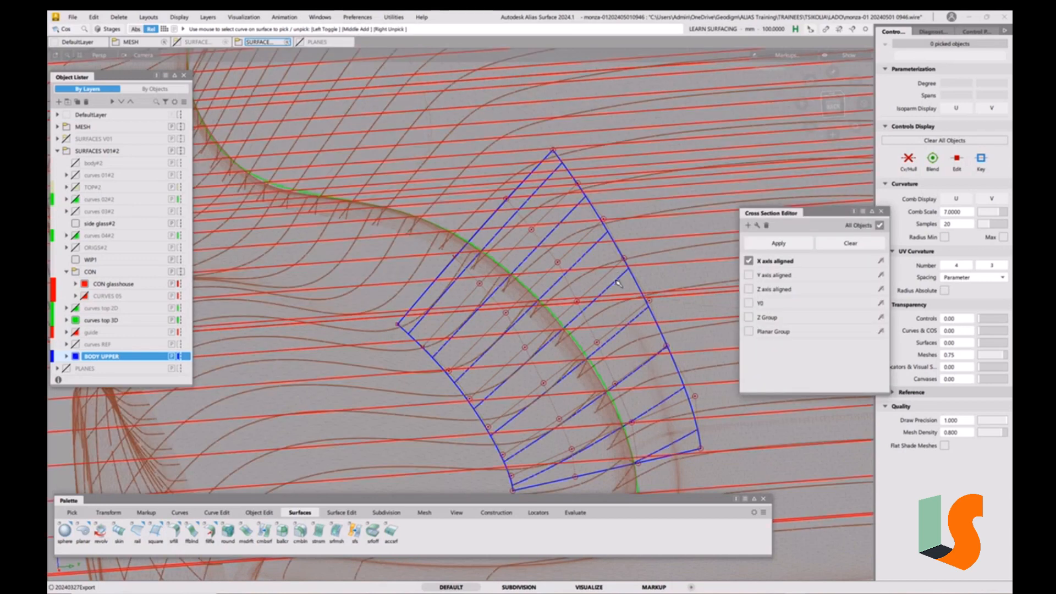
Step: Compare the offset surface's sections with the mesh sections along the green curve and turn off the X axis aligned cross sections
{"action": "right_click_drag", "start_coordinate": [560, 296], "coordinate": [461, 274], "text": "alt+shift"}
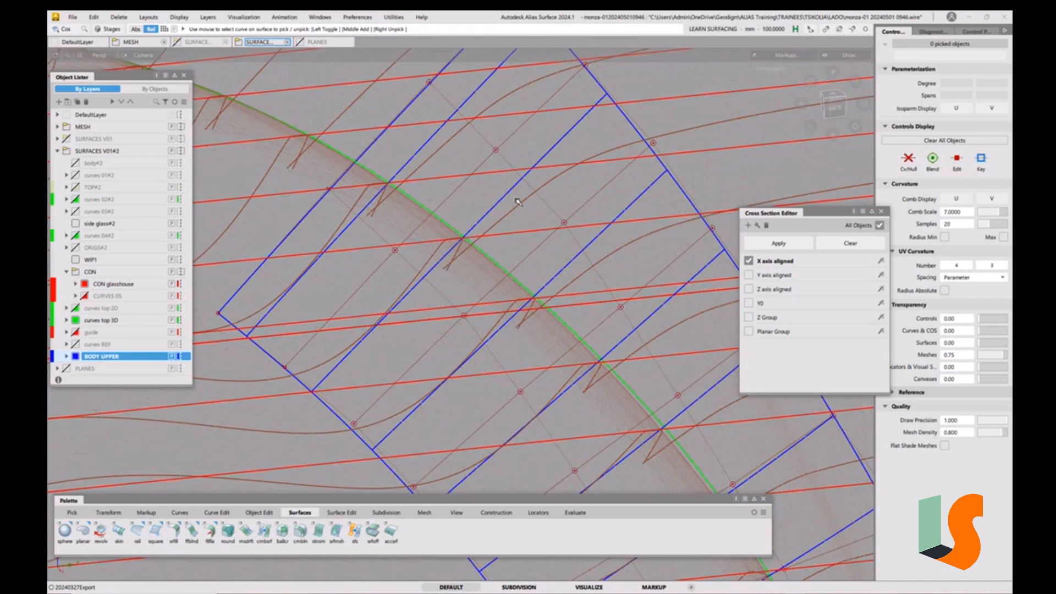
{"action": "right_click_drag", "start_coordinate": [533, 209], "coordinate": [417, 219], "text": "alt+shift"}
{"action": "middle_click_drag", "start_coordinate": [533, 259], "coordinate": [505, 245], "text": "alt+shift"}
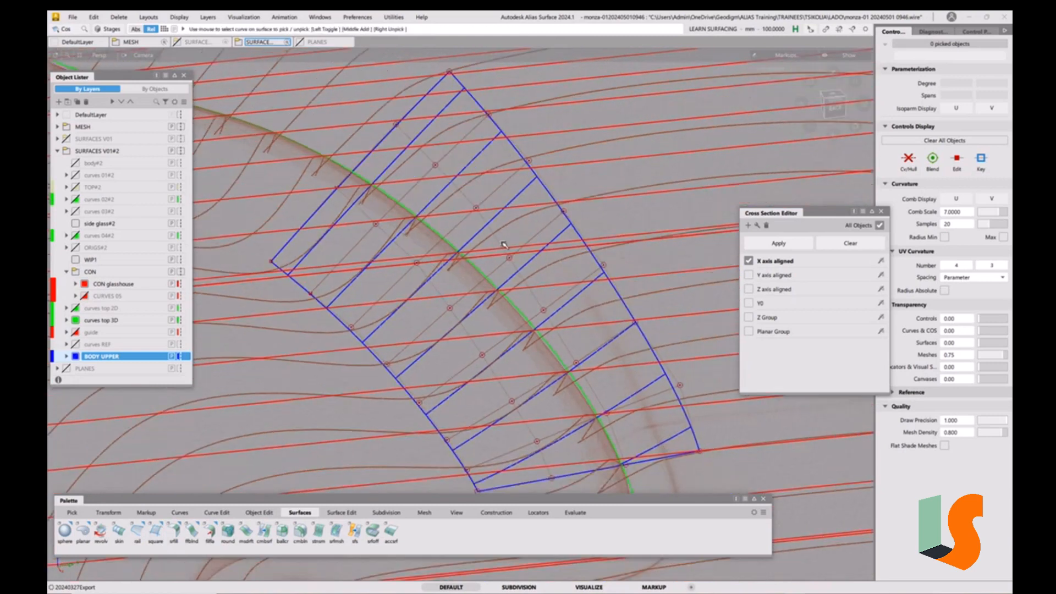
{"action": "right_click_drag", "start_coordinate": [390, 205], "coordinate": [455, 184], "text": "alt+shift"}
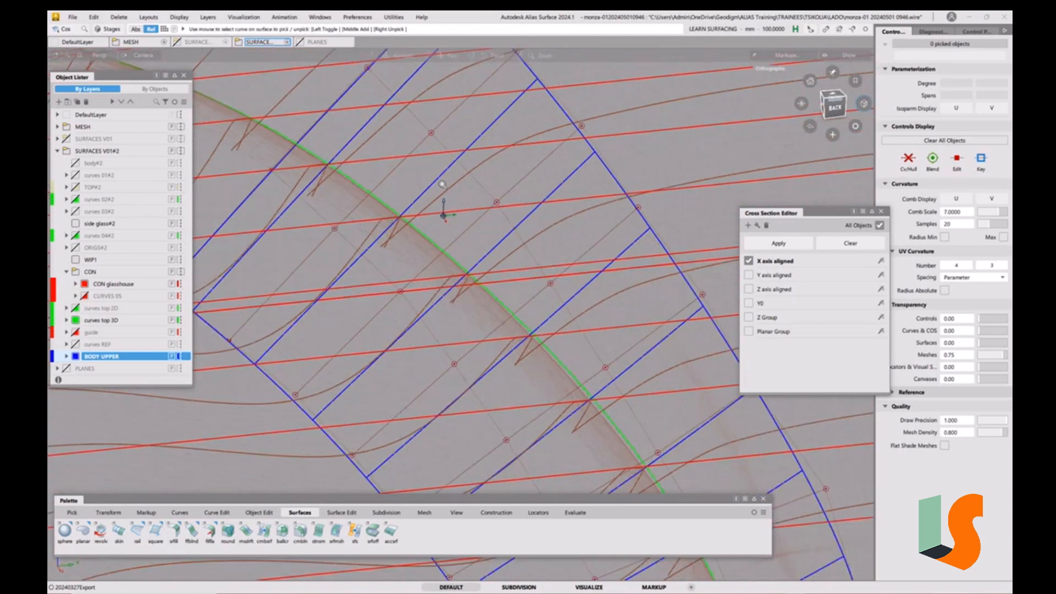
{"action": "middle_click_drag", "start_coordinate": [455, 184], "coordinate": [549, 224], "text": "alt+shift"}
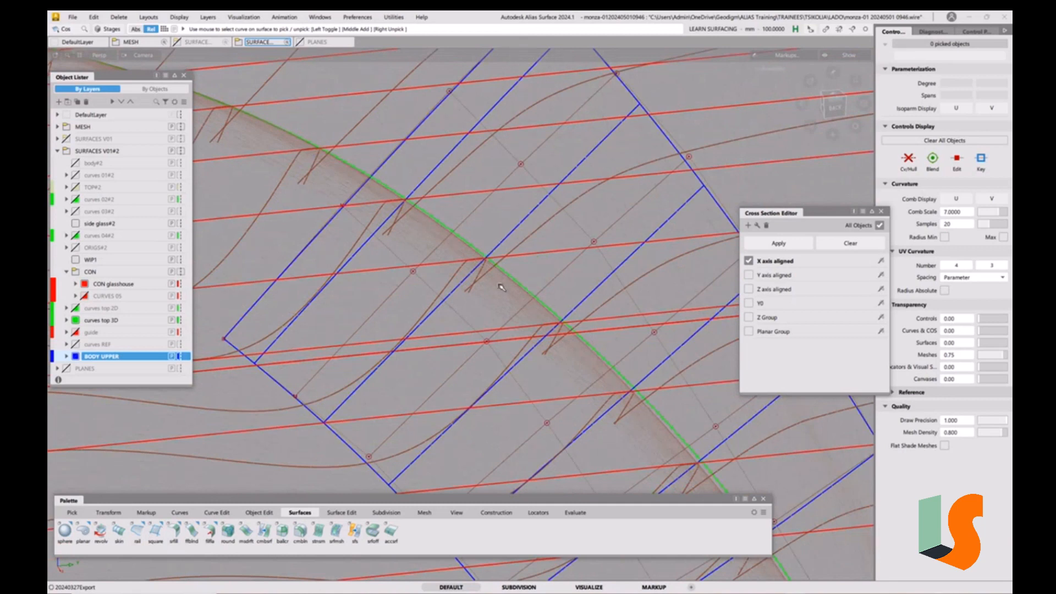
{"action": "right_click_drag", "start_coordinate": [495, 261], "coordinate": [578, 325], "text": "alt+shift"}
{"action": "middle_click_drag", "start_coordinate": [577, 326], "coordinate": [504, 324], "text": "alt+shift"}
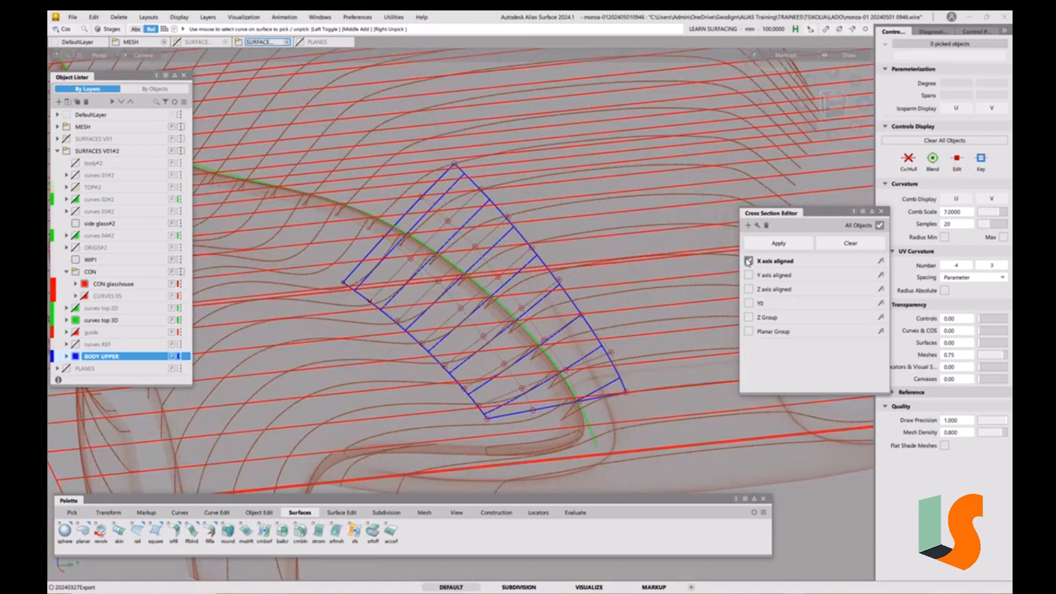
{"action": "left_click", "coordinate": [748, 261]}
{"action": "left_click", "coordinate": [880, 211]}
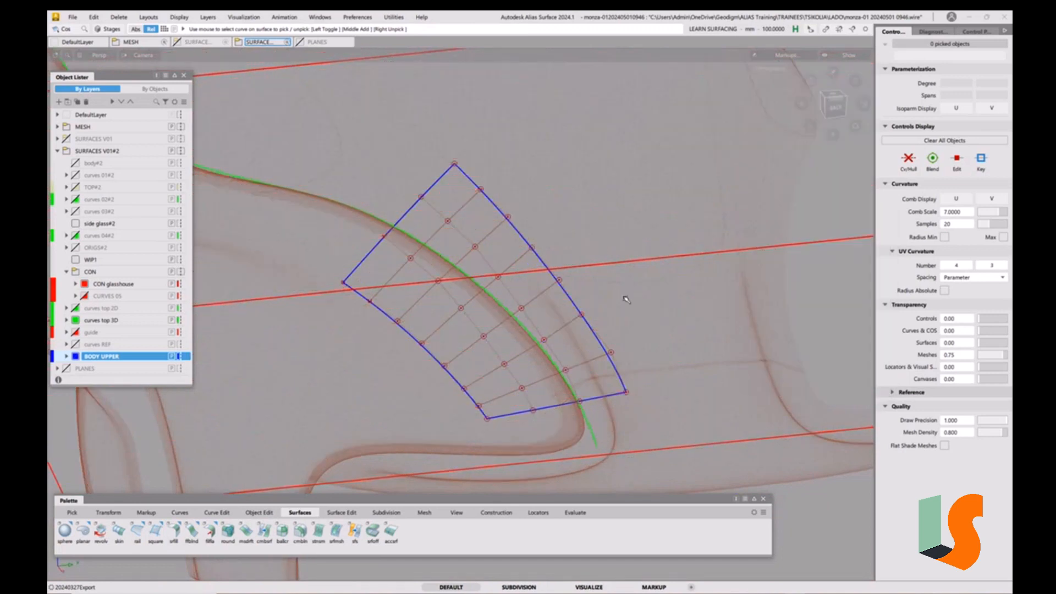
Step: Examine the untrimmed offset surface from several angles against the mesh edge and the green top curve
{"action": "left_click_drag", "start_coordinate": [625, 298], "coordinate": [584, 319], "text": "alt+shift"}
{"action": "right_click_drag", "start_coordinate": [584, 319], "coordinate": [506, 352], "text": "alt+shift"}
{"action": "left_click_drag", "start_coordinate": [568, 311], "coordinate": [605, 368], "text": "alt+shift"}
{"action": "right_click_drag", "start_coordinate": [605, 407], "coordinate": [505, 332], "text": "alt+shift"}
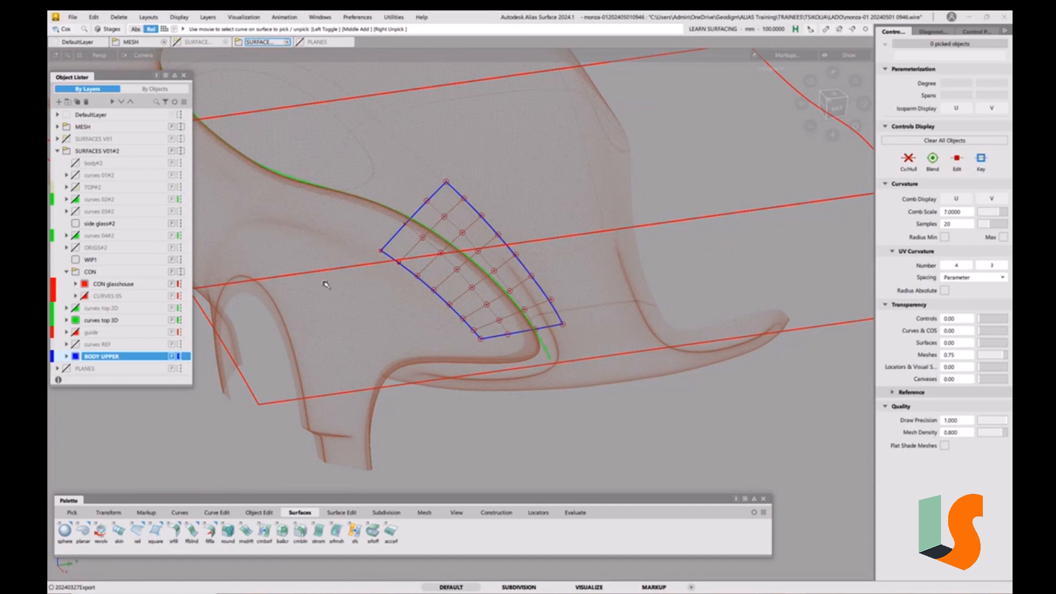
{"action": "left_click_drag", "start_coordinate": [326, 284], "coordinate": [494, 292], "text": "alt+shift"}
{"action": "left_click_drag", "start_coordinate": [603, 333], "coordinate": [503, 326], "text": "alt+shift"}
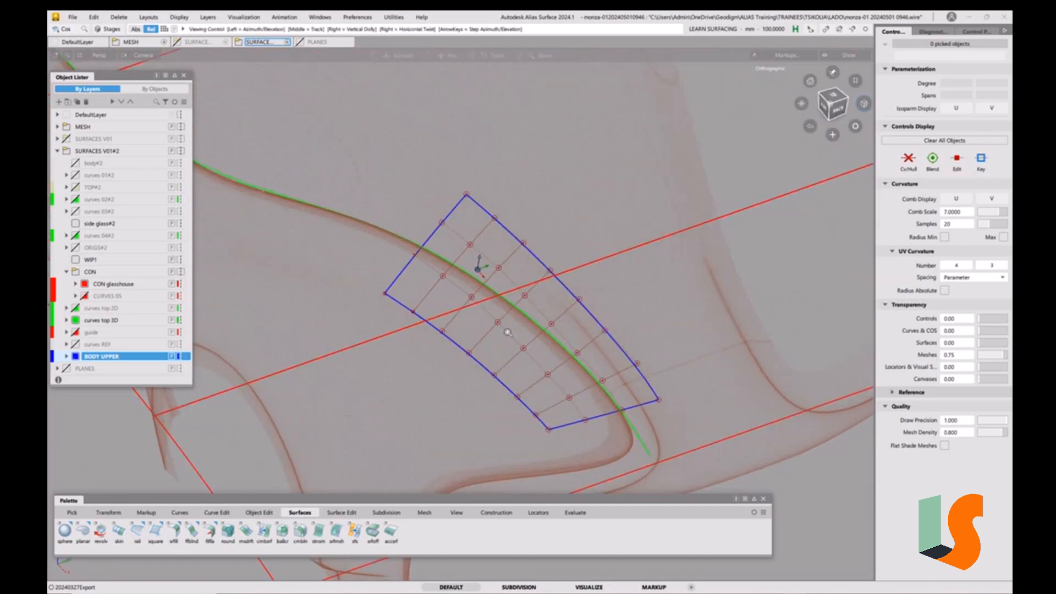
{"action": "middle_click_drag", "start_coordinate": [511, 412], "coordinate": [455, 411], "text": "alt+shift"}
{"action": "left_click_drag", "start_coordinate": [454, 410], "coordinate": [430, 422], "text": "ctrl+shift"}
Step: Reduce the blue offset surface's V degree to 2, accepting removal of its construction history, and deselect it
{"action": "left_click", "coordinate": [444, 380]}
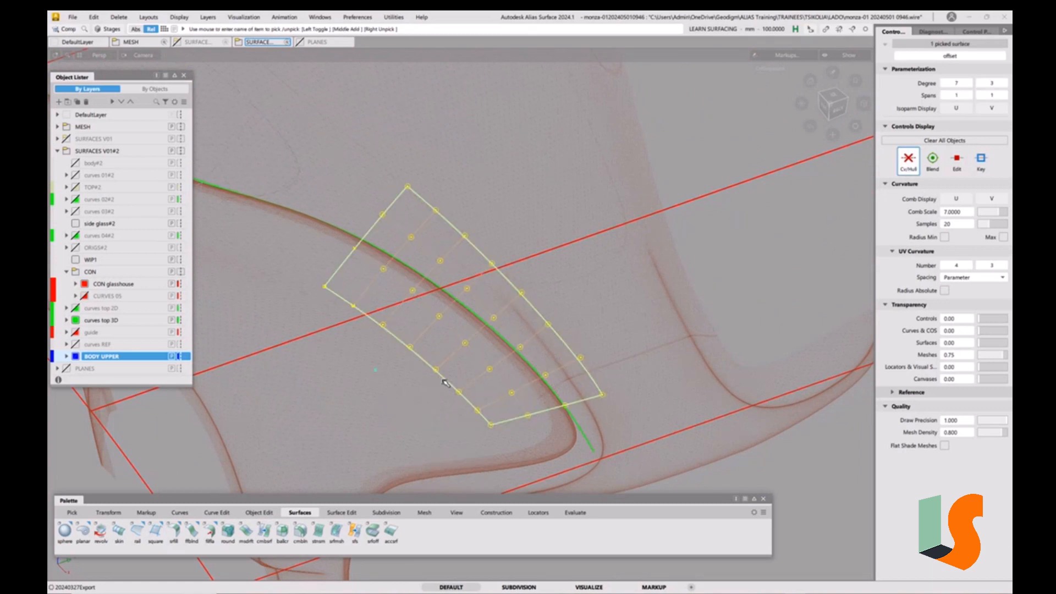
{"action": "left_click_drag", "start_coordinate": [444, 381], "coordinate": [468, 383], "text": "alt+shift"}
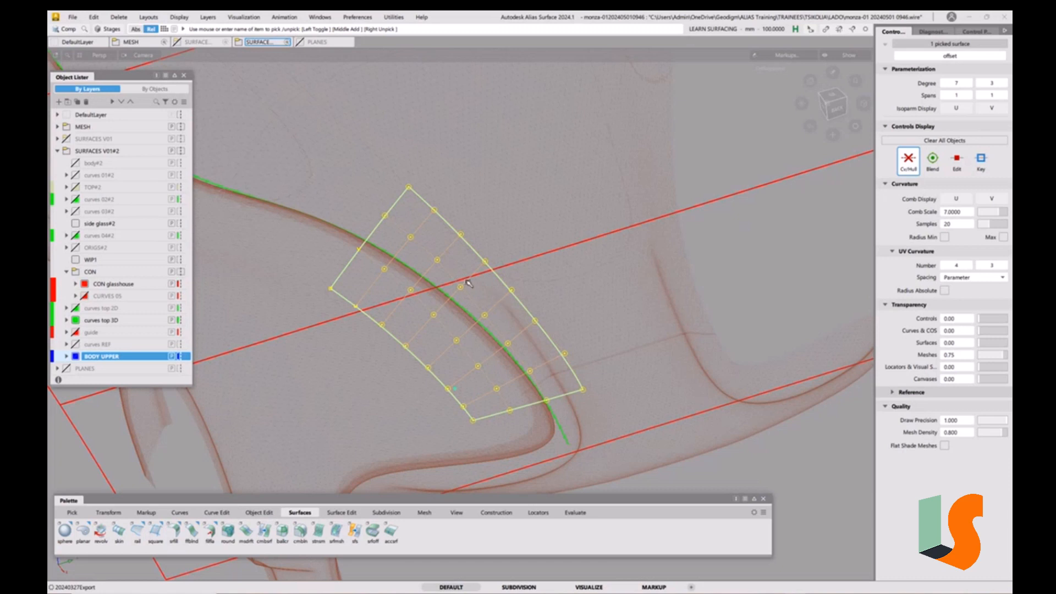
{"action": "left_click_drag", "start_coordinate": [420, 254], "coordinate": [439, 243], "text": "alt+shift"}
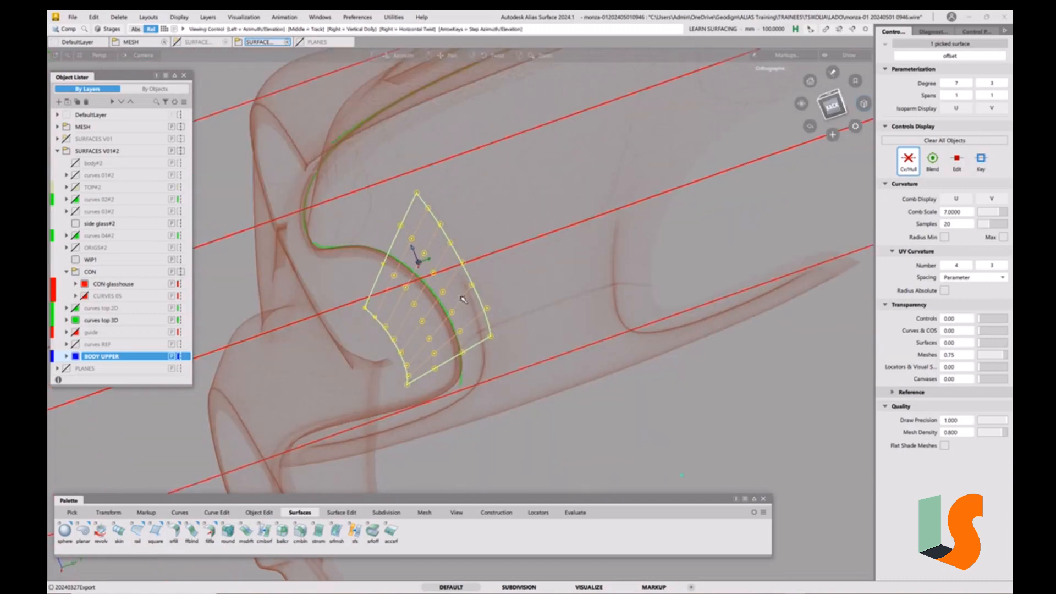
{"action": "right_click_drag", "start_coordinate": [463, 301], "coordinate": [467, 334], "text": "alt+shift"}
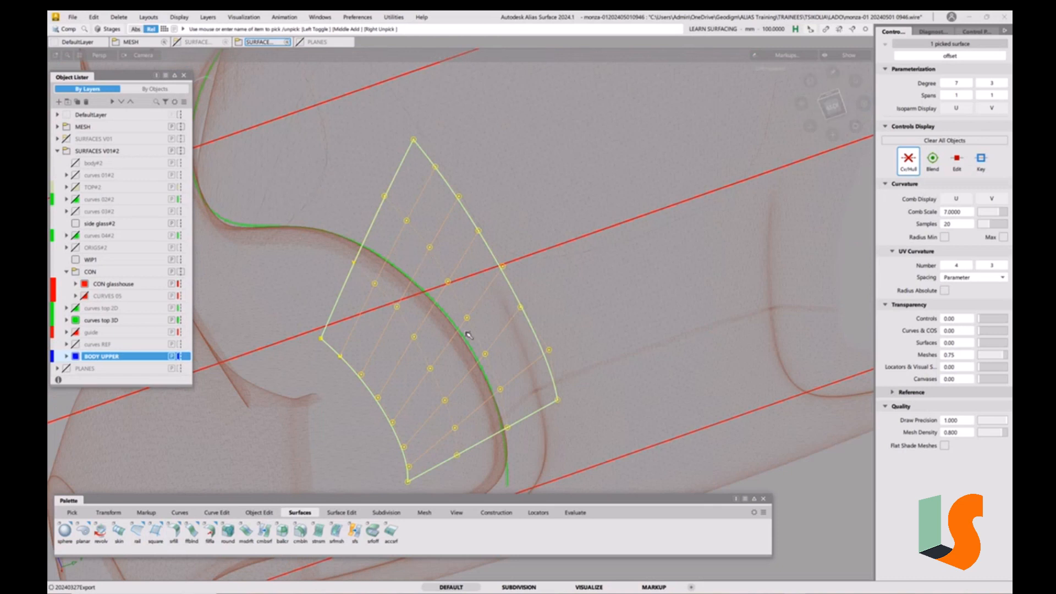
{"action": "key", "text": "ctrl+d"}
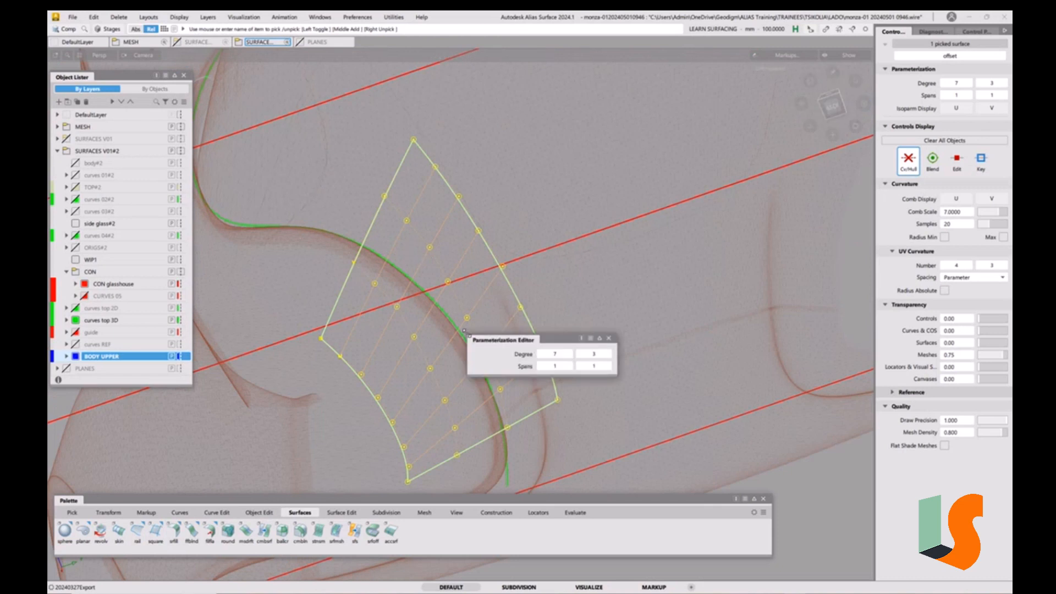
{"action": "left_click", "coordinate": [584, 357]}
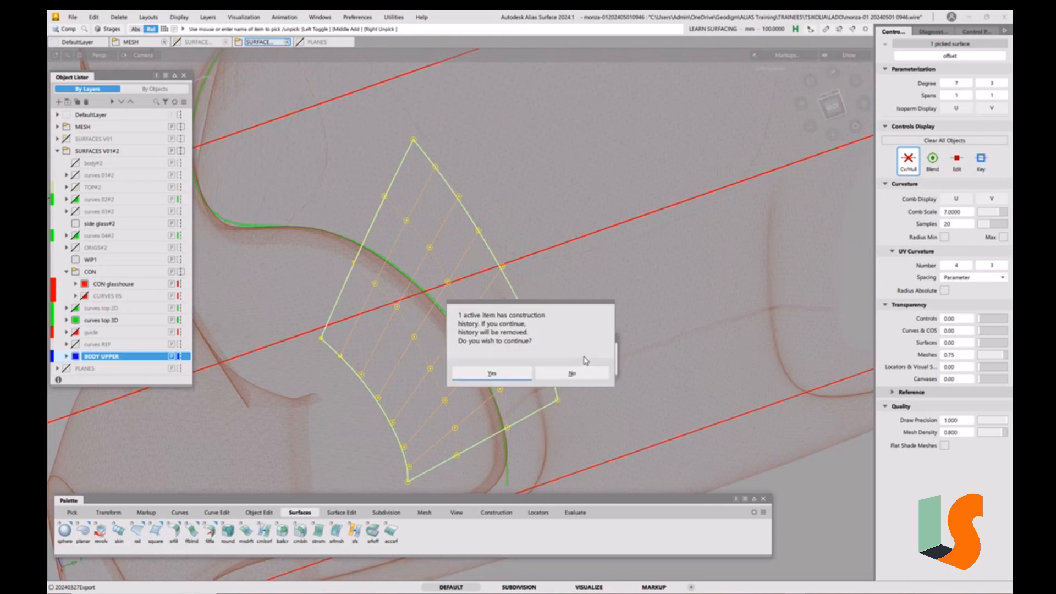
{"action": "left_click", "coordinate": [516, 378]}
{"action": "key", "text": "space"}
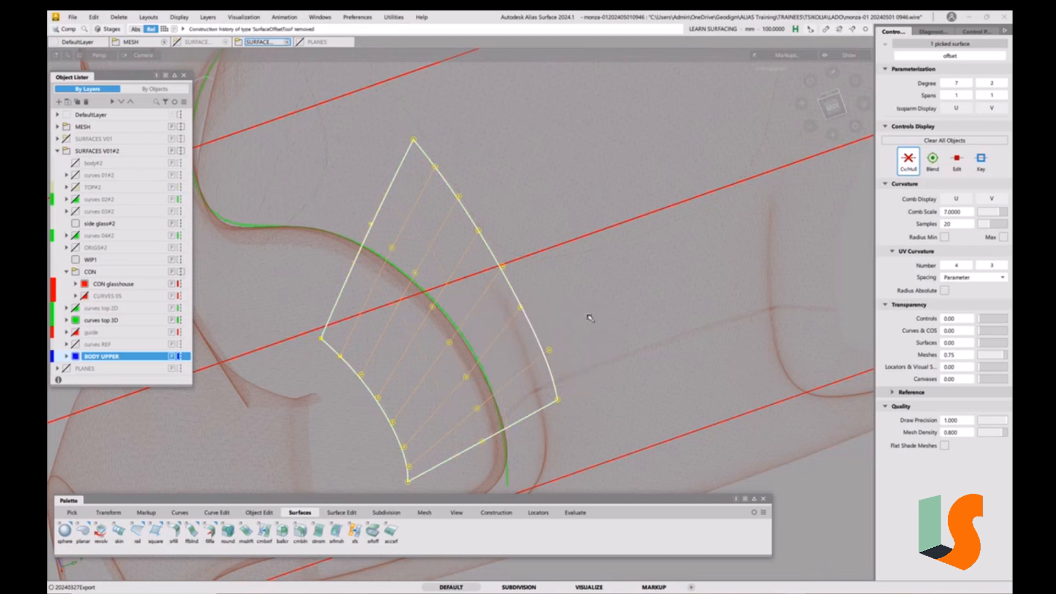
{"action": "left_click_drag", "start_coordinate": [572, 361], "coordinate": [582, 321], "text": "ctrl+shift"}
Step: Examine the simplified offset surface and its control points against the mesh edge and the green top curve from several angles
{"action": "left_click_drag", "start_coordinate": [507, 319], "coordinate": [526, 334], "text": "alt+shift"}
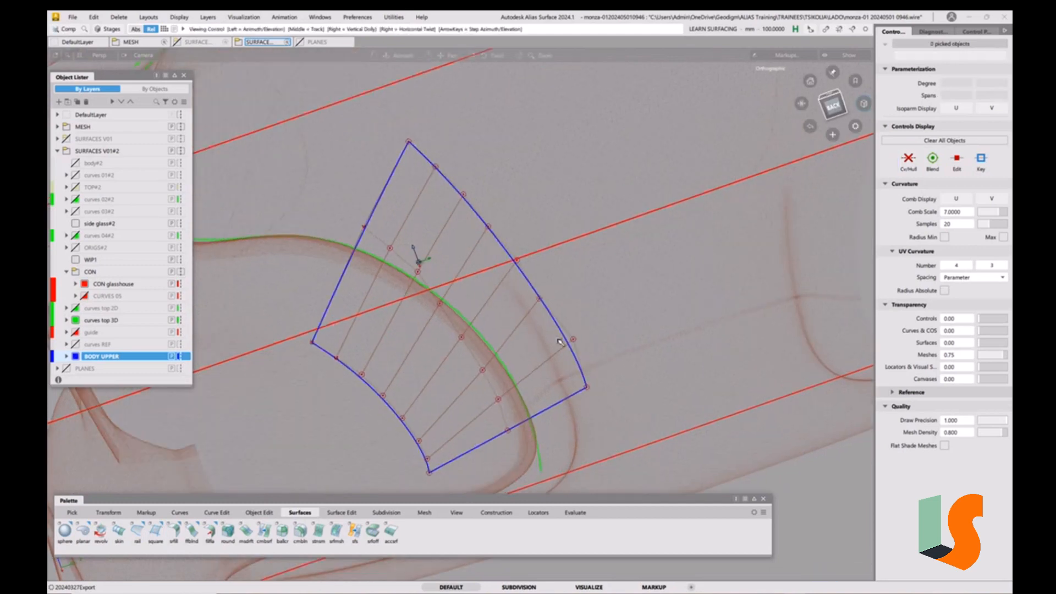
{"action": "key", "text": "5"}
{"action": "key", "text": "5"}
{"action": "right_click_drag", "start_coordinate": [488, 292], "coordinate": [489, 246], "text": "alt+shift"}
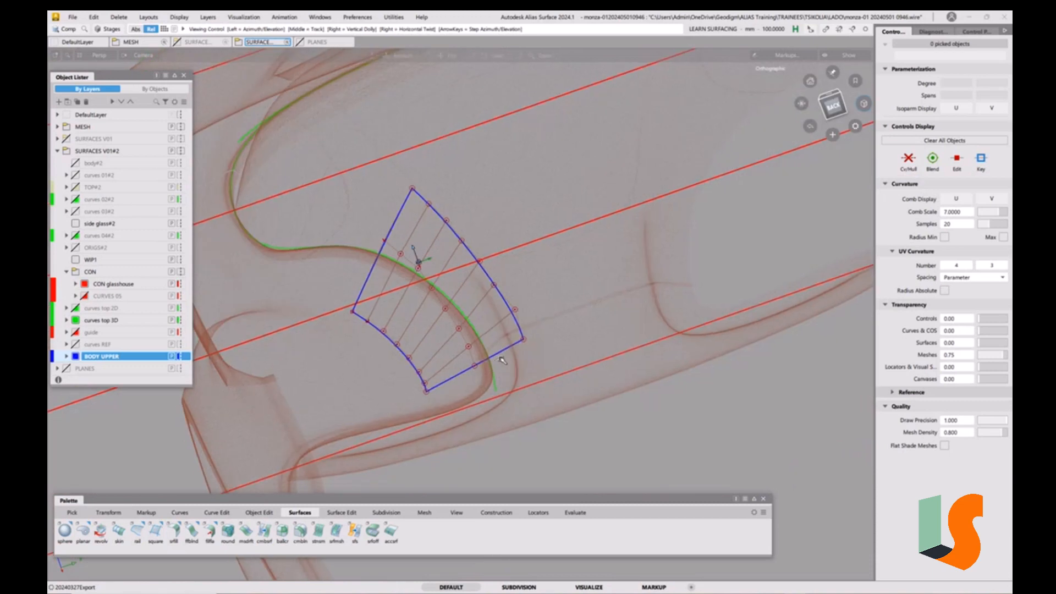
{"action": "mouse_move", "coordinate": [490, 246]}
{"action": "left_mouse_down", "text": "alt+shift"}
{"action": "mouse_move", "coordinate": [583, 247]}
{"action": "mouse_move", "coordinate": [596, 260]}
{"action": "left_mouse_up", "text": "alt+shift"}
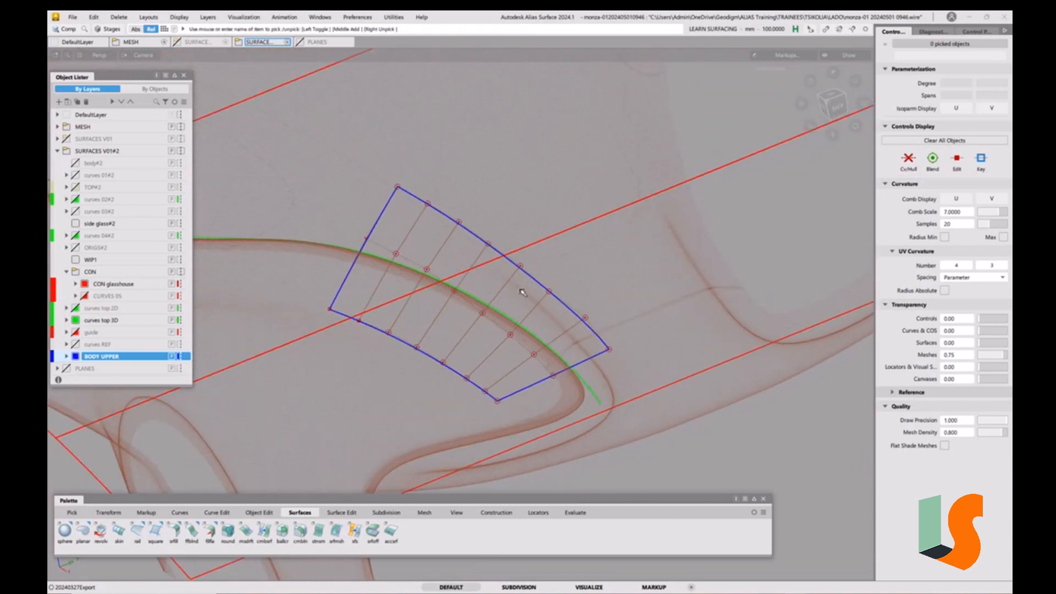
{"action": "left_click_drag", "start_coordinate": [466, 272], "coordinate": [588, 237], "text": "alt+shift"}
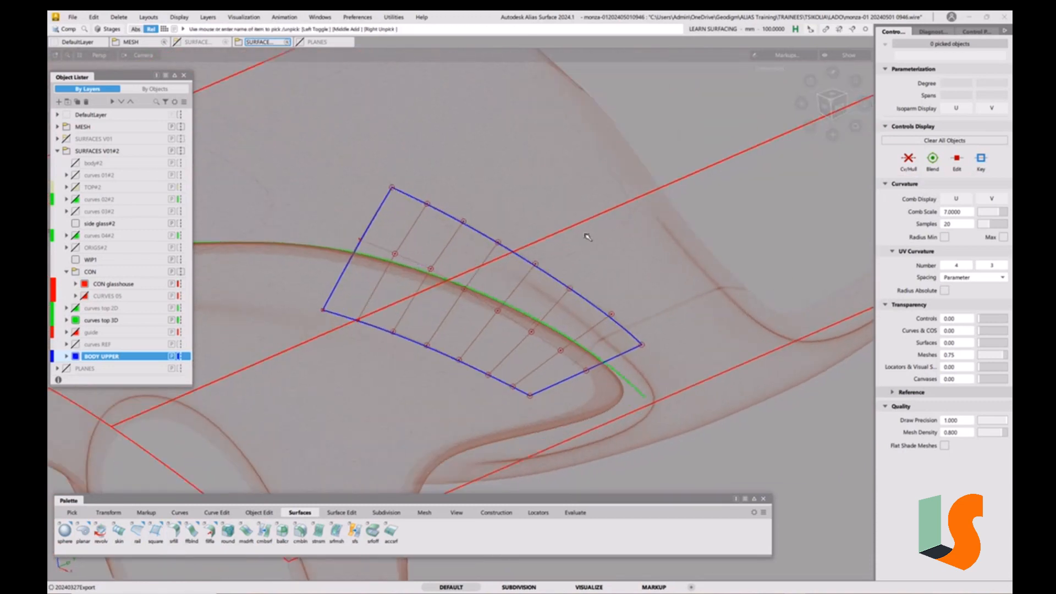
{"action": "middle_click_drag", "start_coordinate": [521, 279], "coordinate": [550, 296], "text": "alt+shift"}
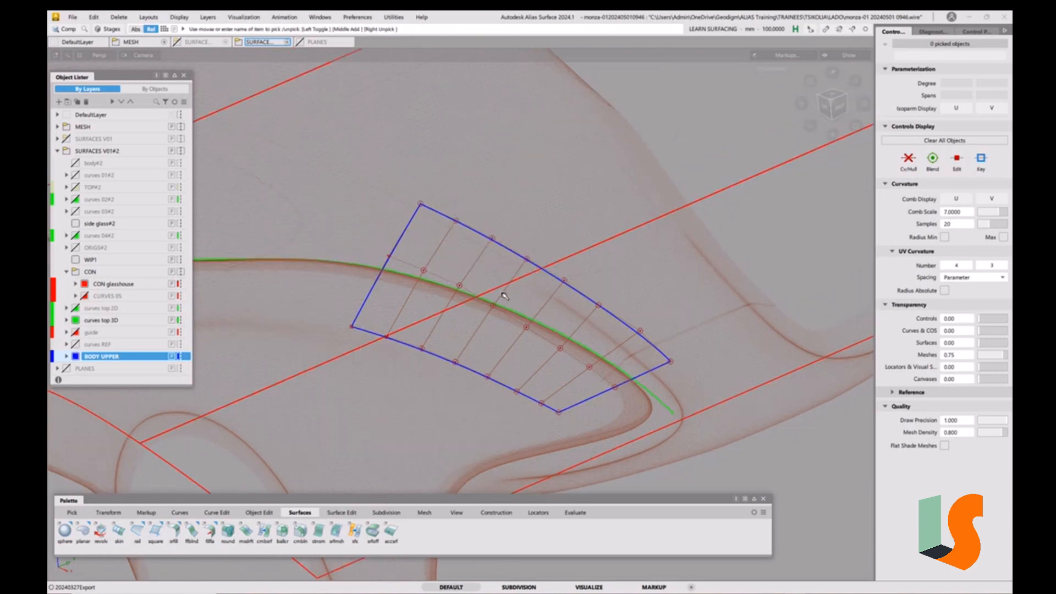
{"action": "left_click_drag", "start_coordinate": [504, 297], "coordinate": [477, 309], "text": "ctrl+shift"}
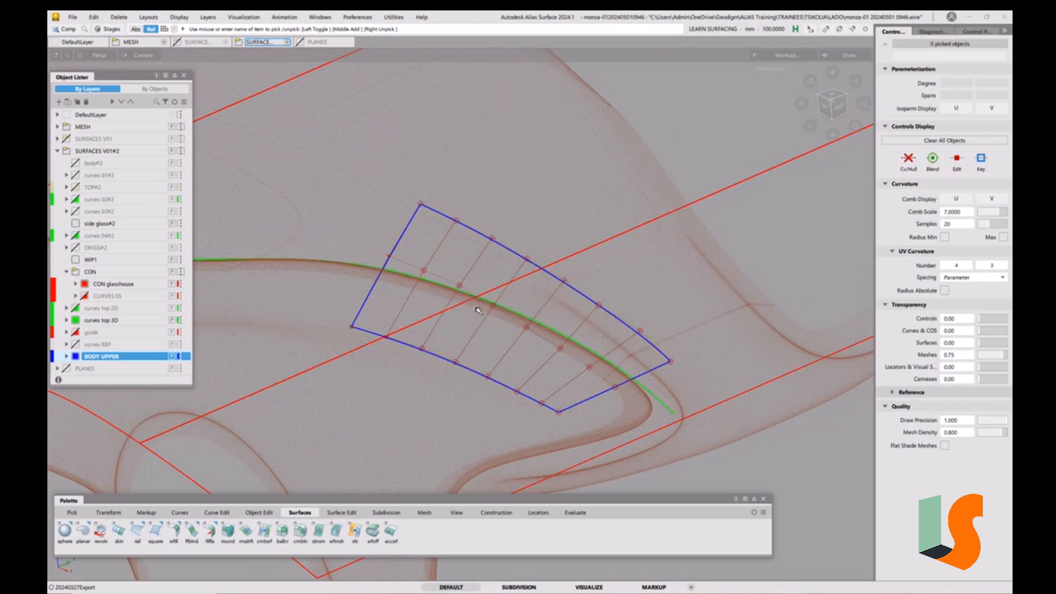
Step: Trim Convert the offset surface at the green top curve with 3D trimming set to Intersect, keeping the region below the curve
{"action": "left_click", "coordinate": [438, 356]}
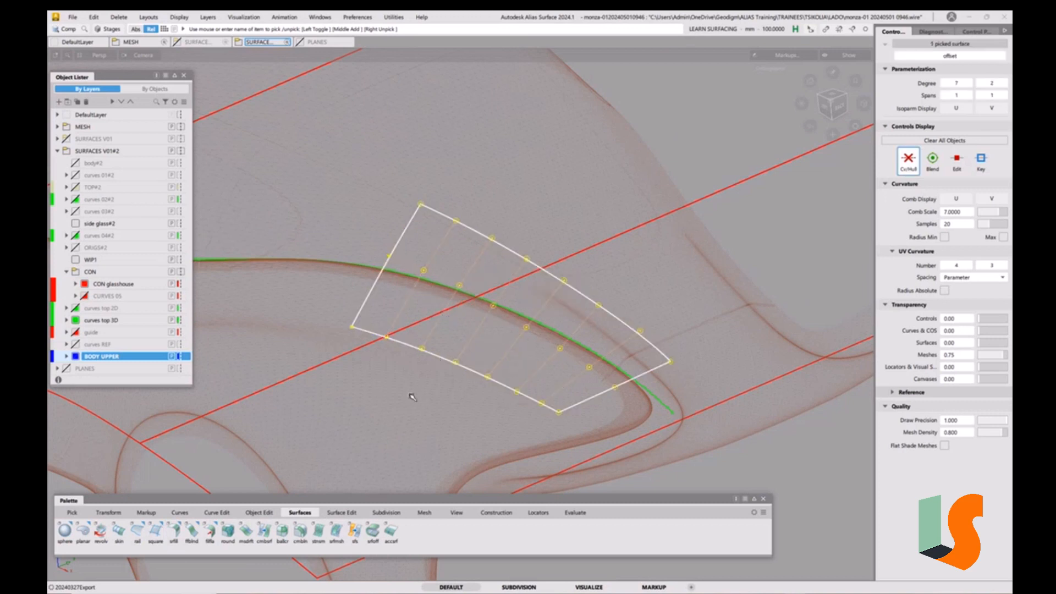
{"action": "left_click", "coordinate": [346, 512]}
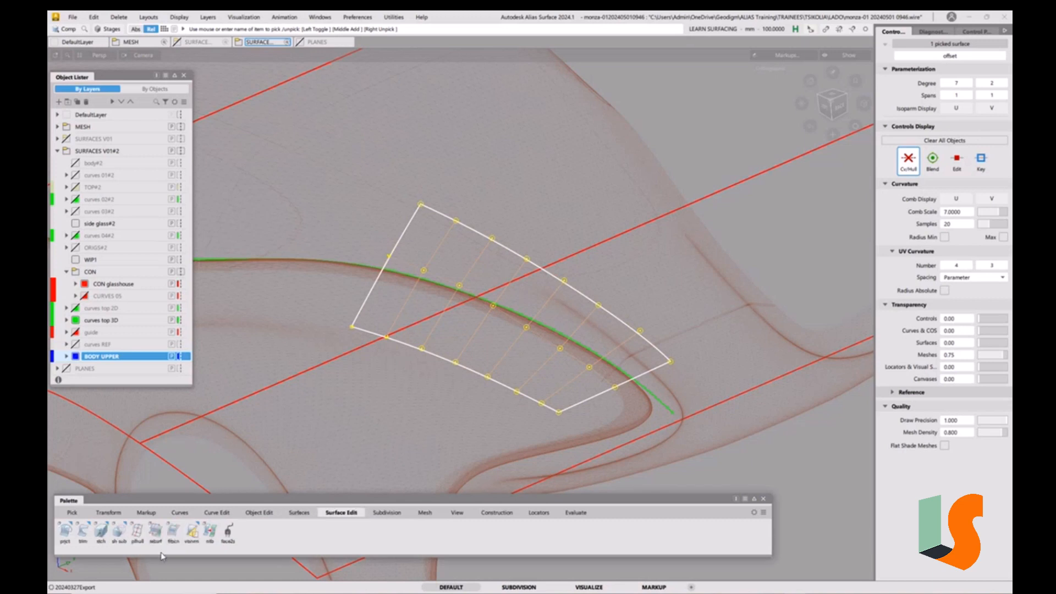
{"action": "left_click", "coordinate": [85, 531]}
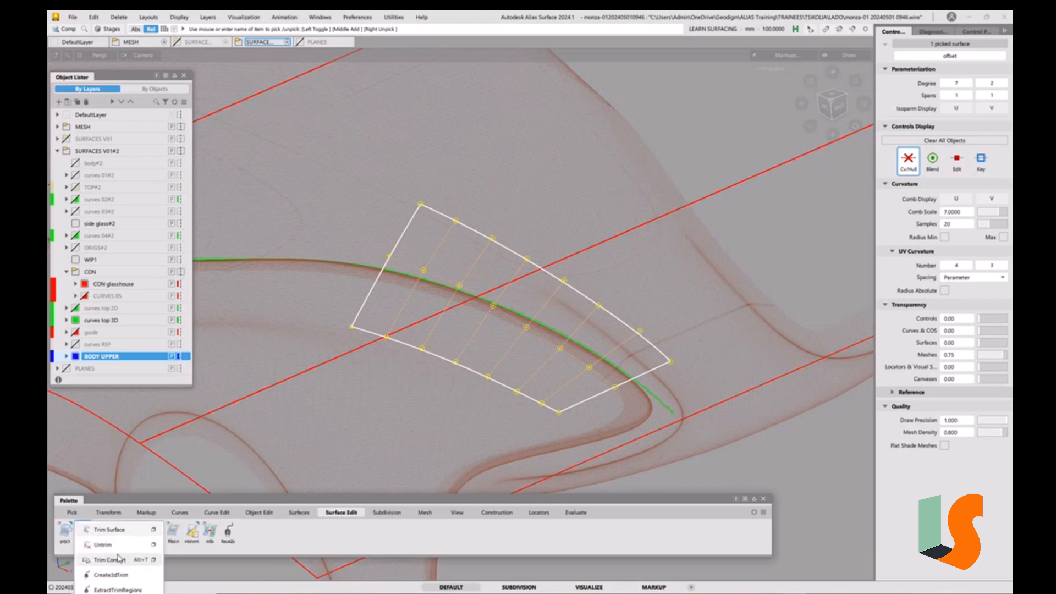
{"action": "left_click", "coordinate": [141, 561]}
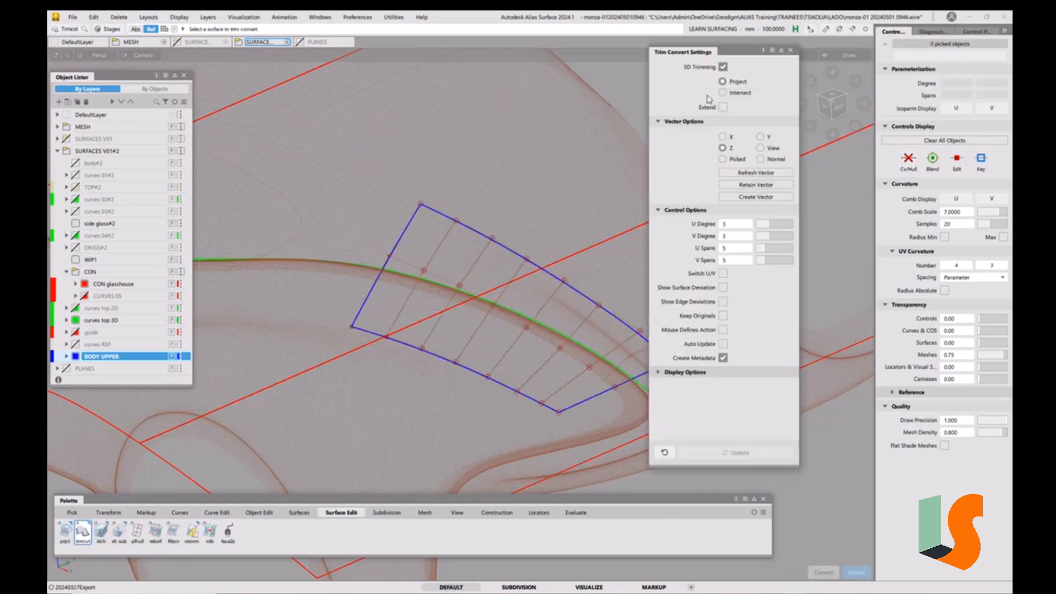
{"action": "left_click", "coordinate": [740, 93]}
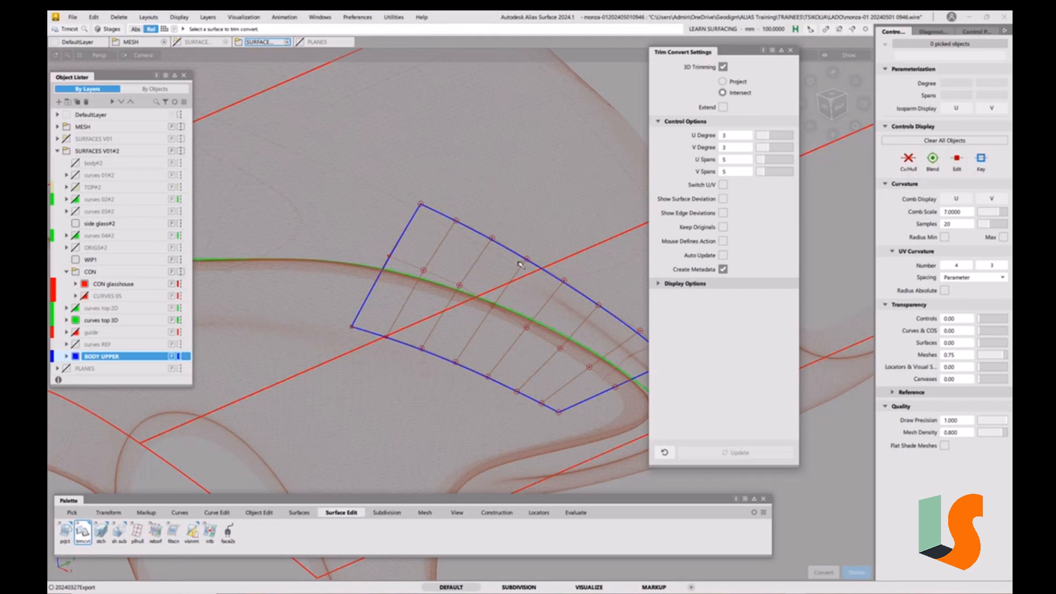
{"action": "right_click_drag", "start_coordinate": [495, 228], "coordinate": [479, 231], "text": "alt+shift"}
{"action": "middle_click_drag", "start_coordinate": [498, 227], "coordinate": [548, 170], "text": "alt+shift"}
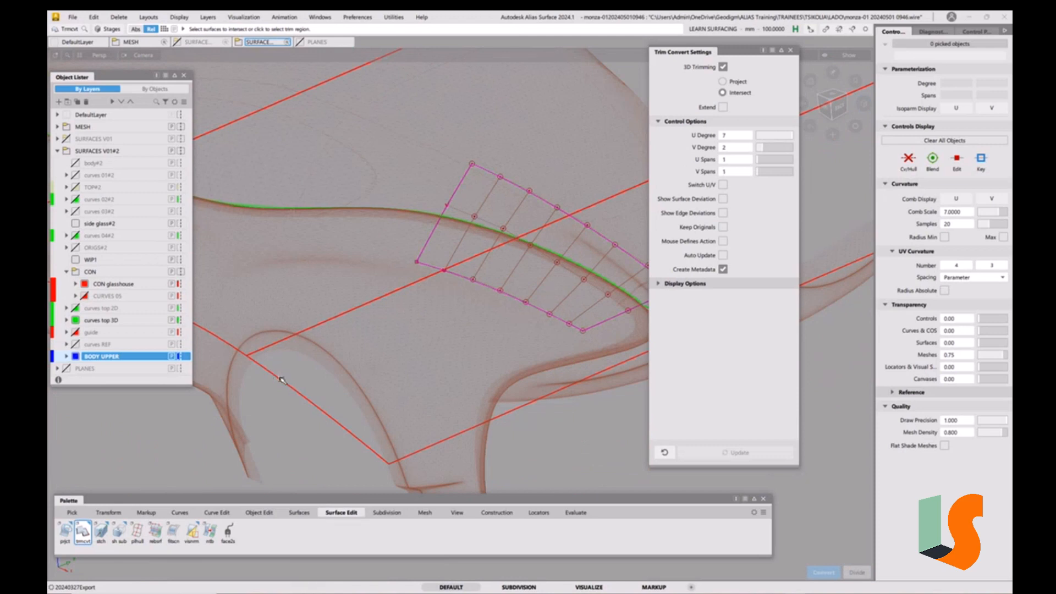
{"action": "middle_click_drag", "start_coordinate": [557, 308], "coordinate": [440, 358], "text": "alt+shift"}
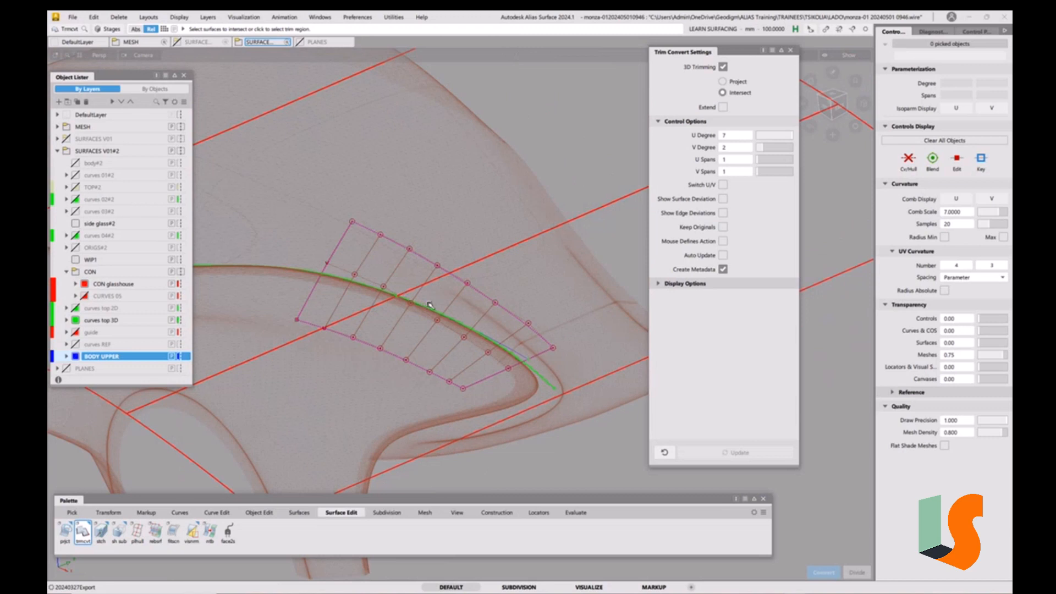
{"action": "left_click", "coordinate": [438, 374]}
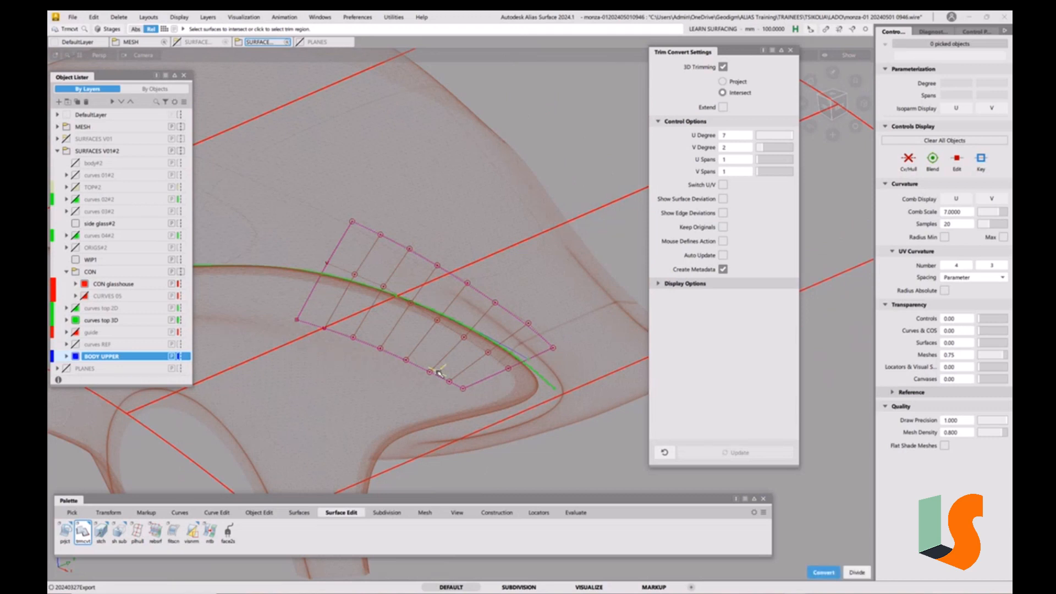
{"action": "key", "text": "space"}
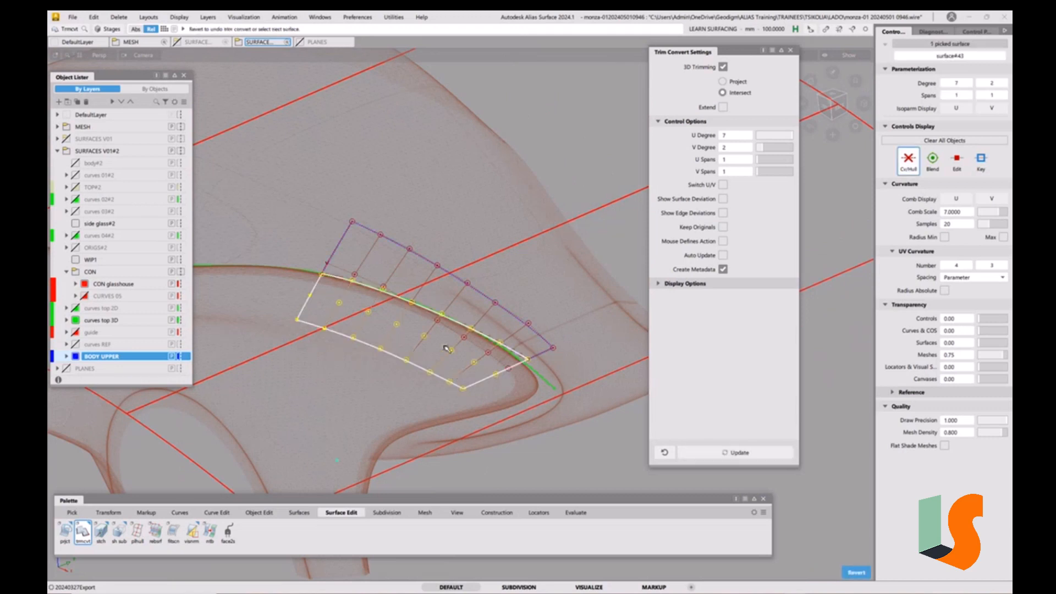
Step: Show the edge deviations of the converted surface and inspect them along the green curve and the other edges
{"action": "right_click_drag", "start_coordinate": [446, 348], "coordinate": [459, 264], "text": "alt+shift"}
{"action": "mouse_move", "coordinate": [431, 295]}
{"action": "left_mouse_down", "text": "alt+shift"}
{"action": "mouse_move", "coordinate": [561, 257]}
{"action": "mouse_move", "coordinate": [499, 300]}
{"action": "mouse_move", "coordinate": [385, 253]}
{"action": "mouse_move", "coordinate": [404, 273]}
{"action": "mouse_move", "coordinate": [426, 275]}
{"action": "mouse_move", "coordinate": [418, 259]}
{"action": "mouse_move", "coordinate": [430, 263]}
{"action": "mouse_move", "coordinate": [344, 270]}
{"action": "mouse_move", "coordinate": [475, 278]}
{"action": "left_mouse_up", "text": "alt+shift"}
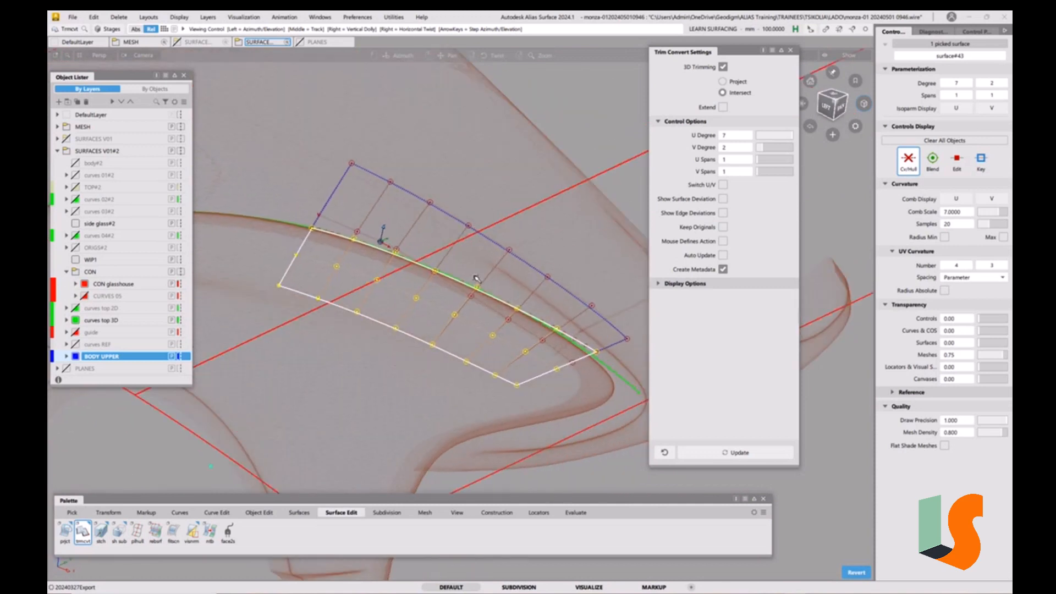
{"action": "left_click", "coordinate": [723, 212]}
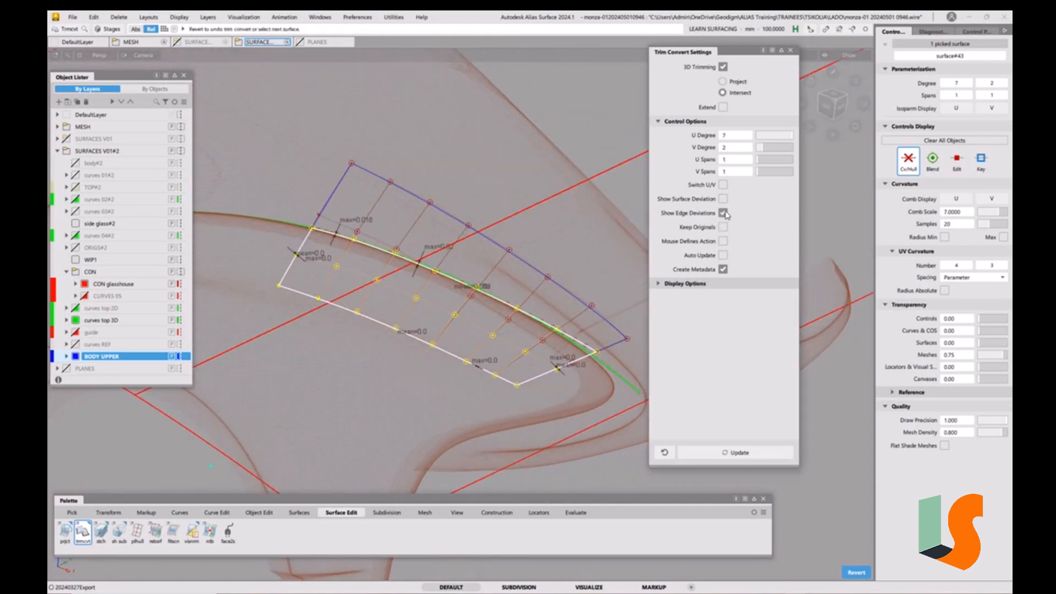
{"action": "scroll", "coordinate": [442, 192], "scroll_direction": "up", "scroll_amount": 5}
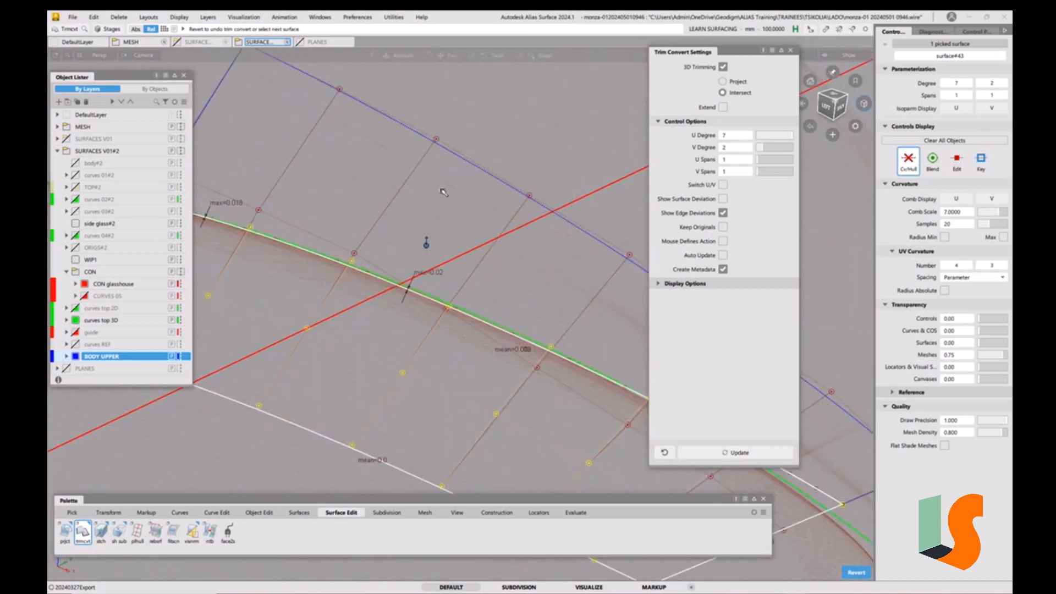
{"action": "right_click_drag", "start_coordinate": [467, 217], "coordinate": [404, 275], "text": "alt+shift"}
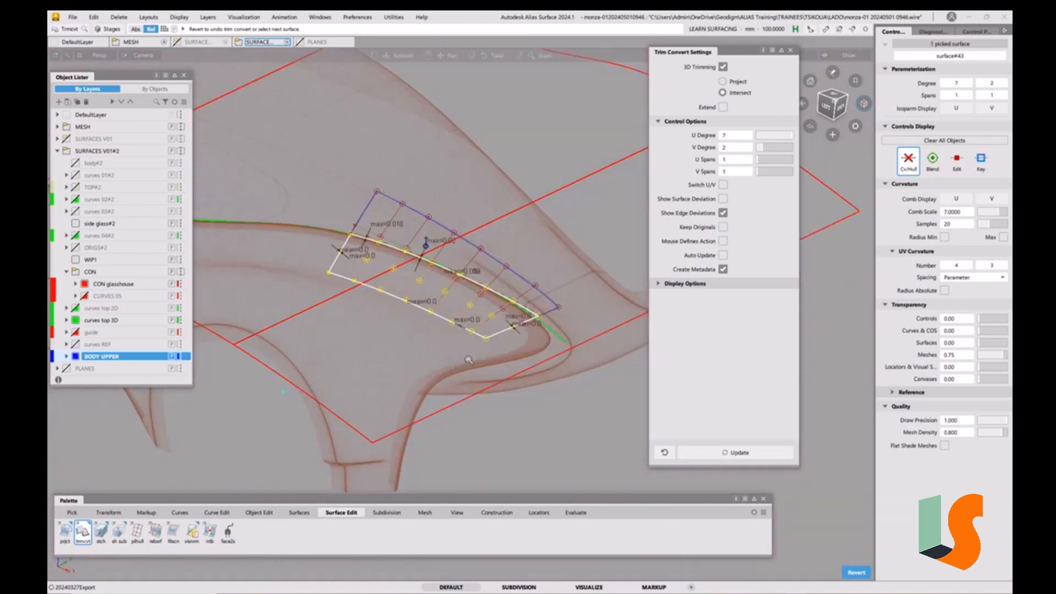
{"action": "left_click_drag", "start_coordinate": [404, 275], "coordinate": [527, 315], "text": "alt+shift"}
{"action": "middle_click_drag", "start_coordinate": [526, 315], "coordinate": [528, 349], "text": "alt+shift"}
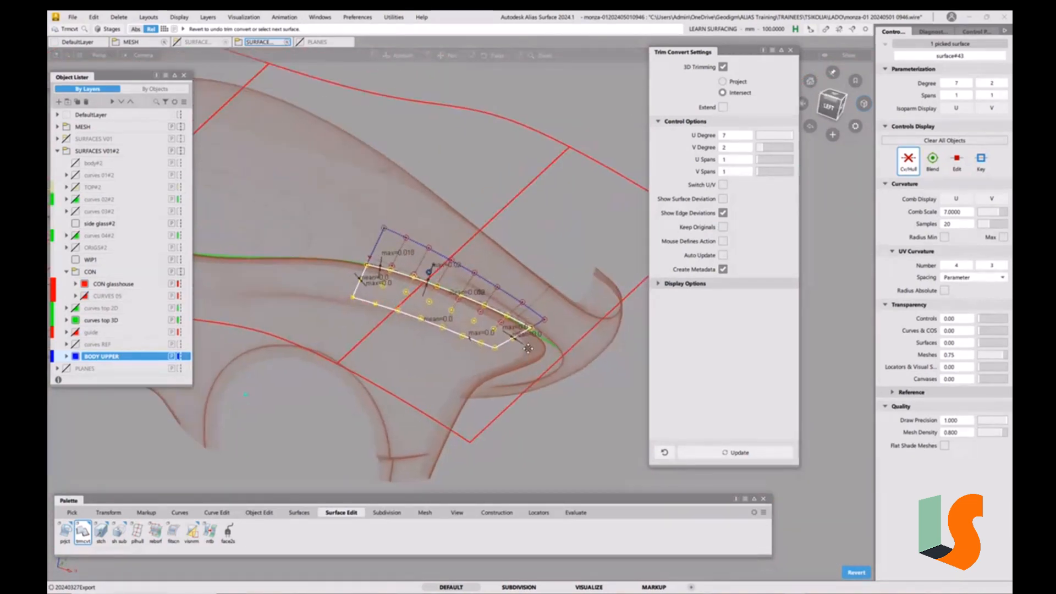
Step: Accept the converted surface and close the Trim Convert settings
{"action": "left_click", "coordinate": [617, 267]}
{"action": "left_click_drag", "start_coordinate": [594, 340], "coordinate": [646, 184], "text": "alt+shift"}
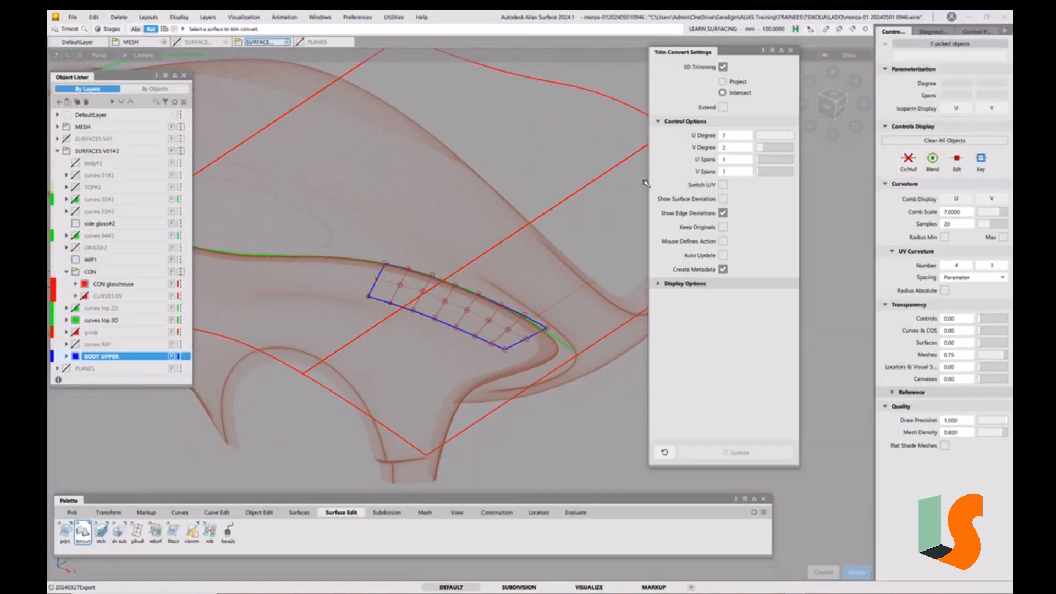
{"action": "left_click", "coordinate": [791, 50]}
{"action": "left_click_drag", "start_coordinate": [524, 306], "coordinate": [341, 313], "text": "alt+shift"}
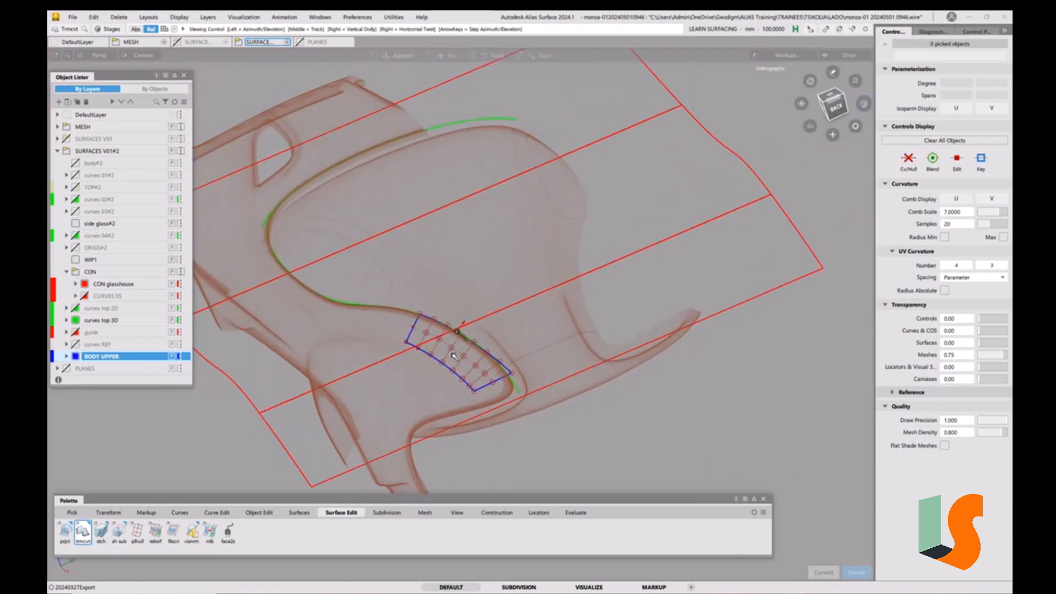
Step: Hide the CON layer folder and briefly shade the model to check the converted surface against the body mesh
{"action": "left_click", "coordinate": [77, 272]}
{"action": "key", "text": "F2"}
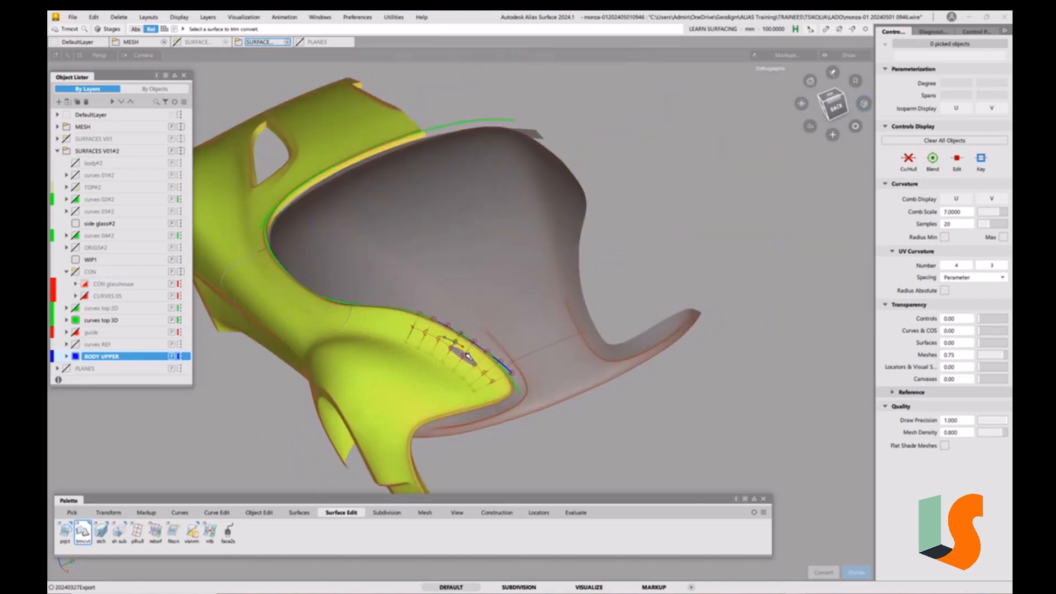
{"action": "right_click_drag", "start_coordinate": [516, 304], "coordinate": [462, 285], "text": "alt+shift"}
{"action": "middle_click_drag", "start_coordinate": [462, 286], "coordinate": [465, 308], "text": "alt+shift"}
{"action": "key", "text": "F2"}
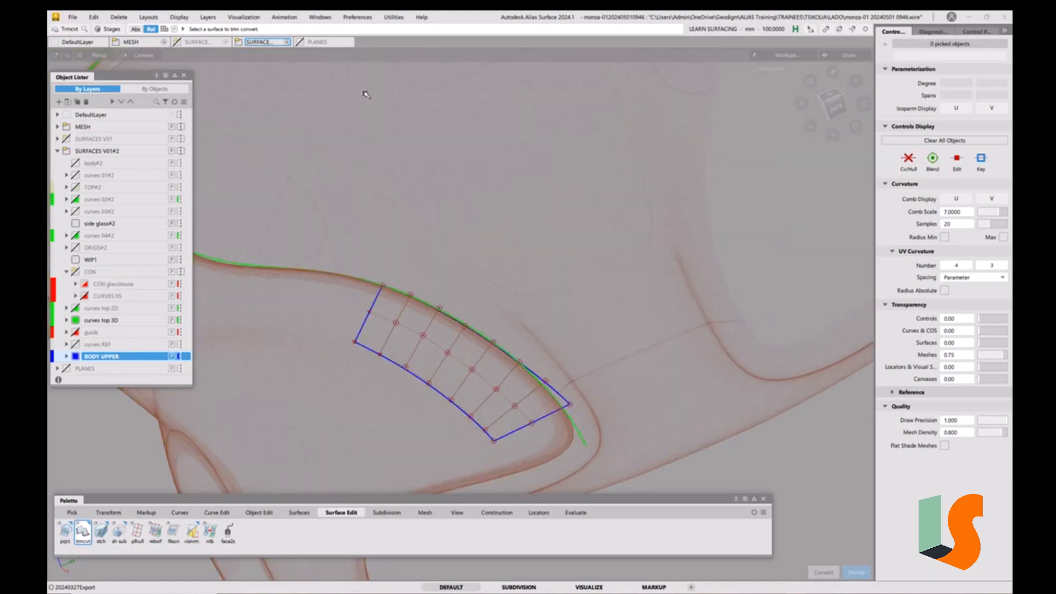
Step: Turn on the X axis aligned cross sections and compare the converted surface's sections with the mesh sections along the green curve
{"action": "left_click", "coordinate": [319, 17]}
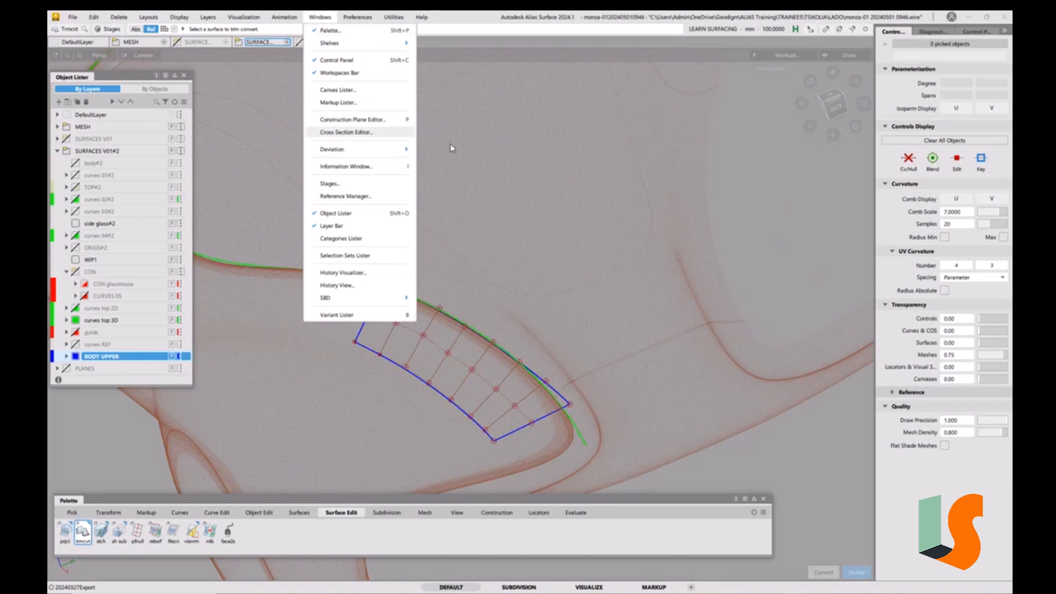
{"action": "left_click", "coordinate": [394, 133]}
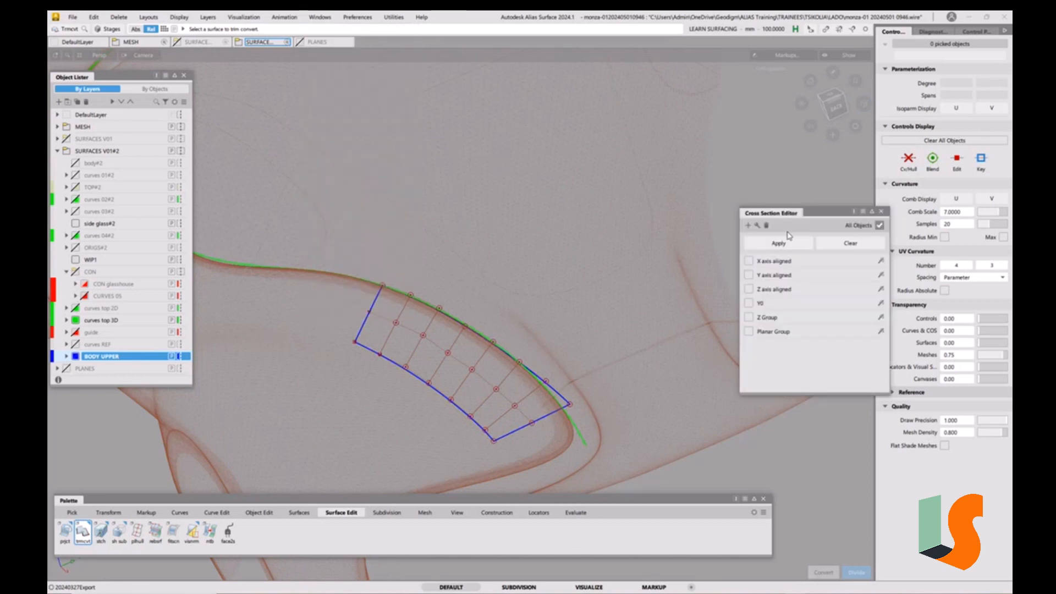
{"action": "left_click", "coordinate": [749, 261]}
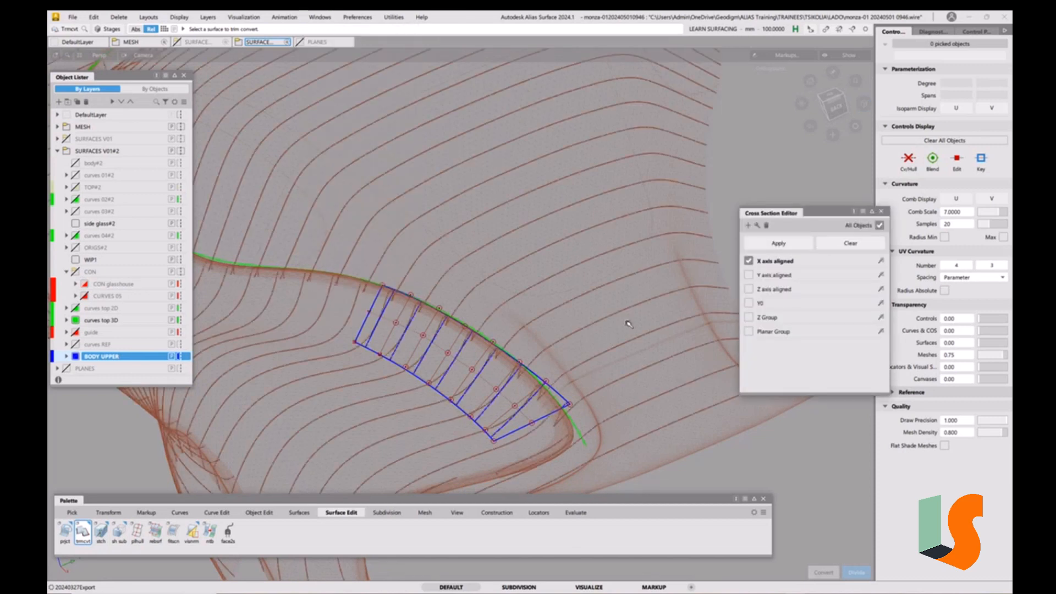
{"action": "left_click_drag", "start_coordinate": [583, 299], "coordinate": [546, 296], "text": "alt+shift"}
{"action": "right_click_drag", "start_coordinate": [547, 295], "coordinate": [584, 321], "text": "alt+shift"}
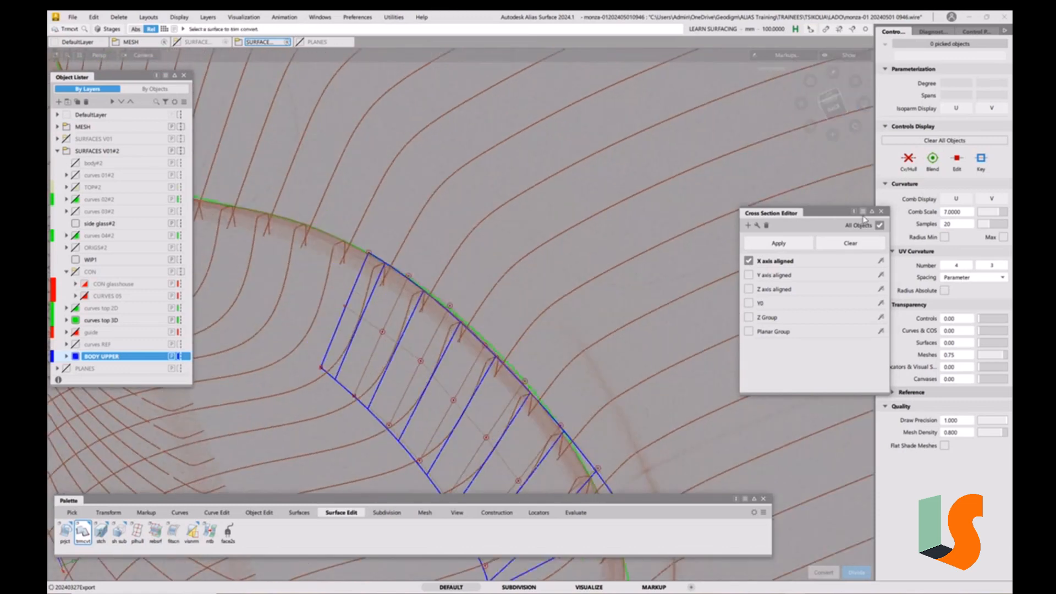
Step: Close the Cross Section Editor and inspect the converted surface against the shaded mesh along the green top curve
{"action": "left_click", "coordinate": [881, 211]}
{"action": "key", "text": "5"}
{"action": "right_click_drag", "start_coordinate": [478, 285], "coordinate": [440, 272], "text": "alt+shift"}
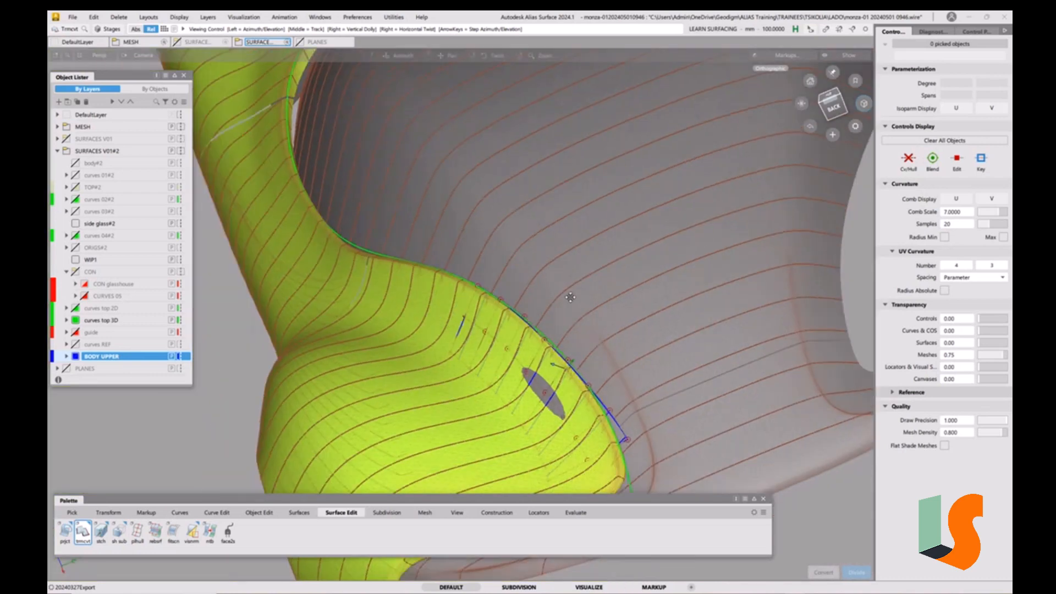
{"action": "key", "text": "5"}
{"action": "mouse_move", "coordinate": [539, 292]}
{"action": "left_mouse_down", "text": "alt+shift"}
{"action": "mouse_move", "coordinate": [587, 299]}
{"action": "mouse_move", "coordinate": [501, 301]}
{"action": "left_mouse_up", "text": "alt+shift"}
{"action": "key", "text": "5"}
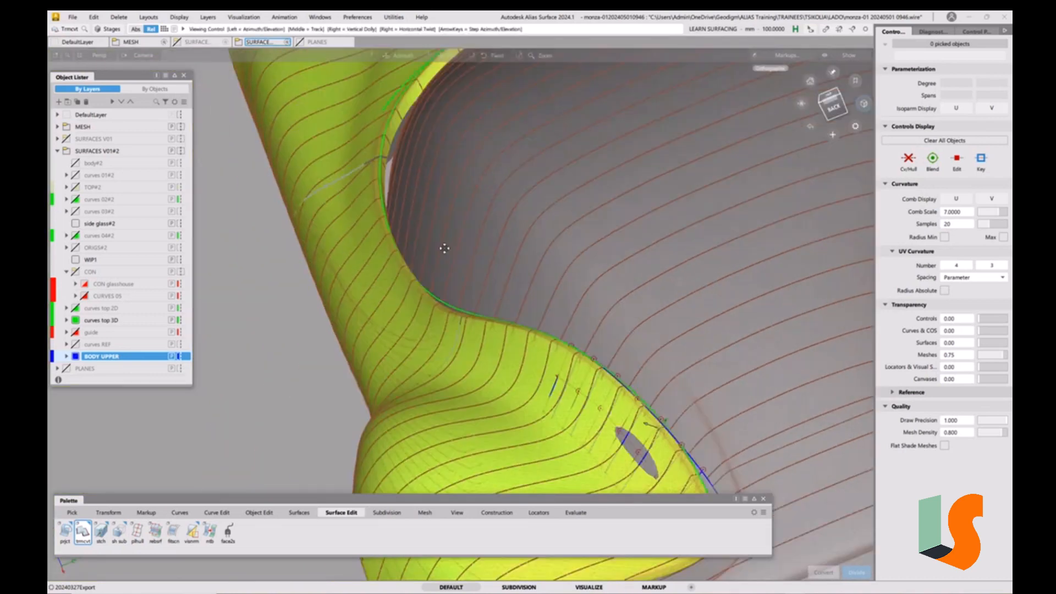
{"action": "left_click_drag", "start_coordinate": [444, 248], "coordinate": [447, 328], "text": "alt+shift"}
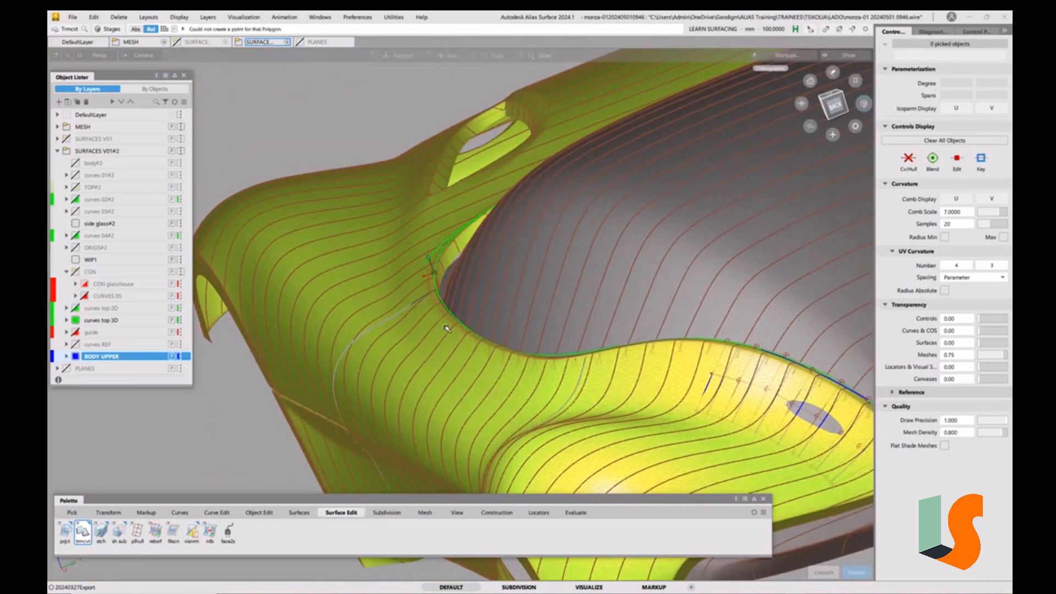
{"action": "right_click_drag", "start_coordinate": [446, 329], "coordinate": [484, 319], "text": "alt+shift"}
{"action": "left_click_drag", "start_coordinate": [476, 319], "coordinate": [465, 347], "text": "alt+shift"}
{"action": "mouse_move", "coordinate": [464, 349]}
{"action": "right_mouse_down", "text": "alt+shift"}
{"action": "mouse_move", "coordinate": [498, 329]}
{"action": "mouse_move", "coordinate": [468, 343]}
{"action": "right_mouse_up", "text": "alt+shift"}
{"action": "left_click_drag", "start_coordinate": [554, 372], "coordinate": [299, 199], "text": "alt+shift"}
{"action": "right_click_drag", "start_coordinate": [299, 199], "coordinate": [264, 220], "text": "alt+shift"}
{"action": "right_click_drag", "start_coordinate": [550, 314], "coordinate": [580, 299], "text": "alt+shift"}
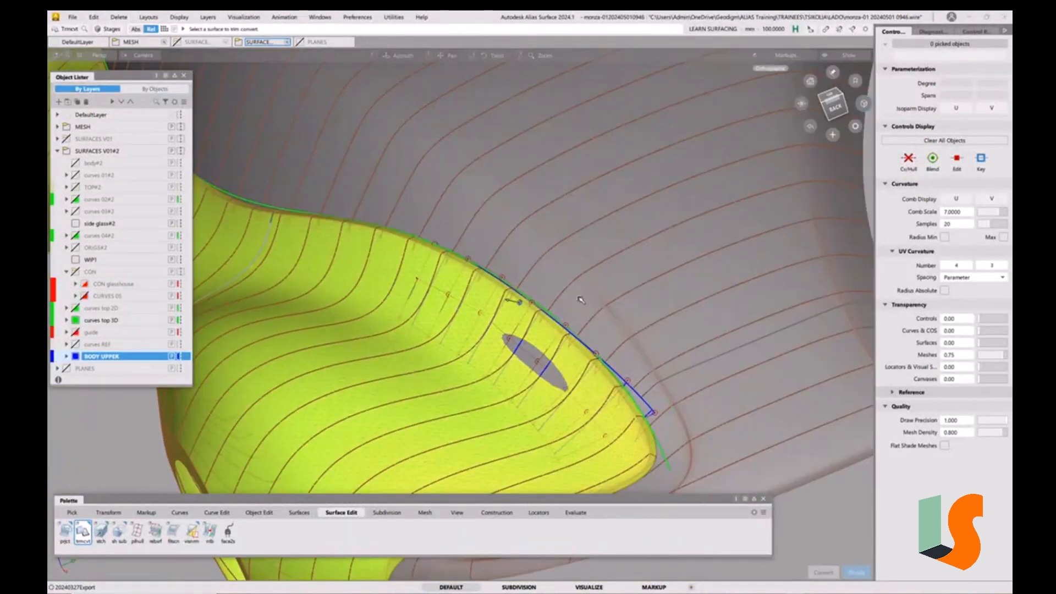
{"action": "mouse_move", "coordinate": [580, 300]}
{"action": "left_mouse_down", "text": "alt+shift"}
{"action": "mouse_move", "coordinate": [520, 302]}
{"action": "mouse_move", "coordinate": [532, 300]}
{"action": "left_mouse_up", "text": "alt+shift"}
{"action": "right_click_drag", "start_coordinate": [533, 300], "coordinate": [549, 308], "text": "alt+shift"}
Step: Examine the converted surface's fit to the mesh sections and the green curve in wireframe from several angles
{"action": "key", "text": "5"}
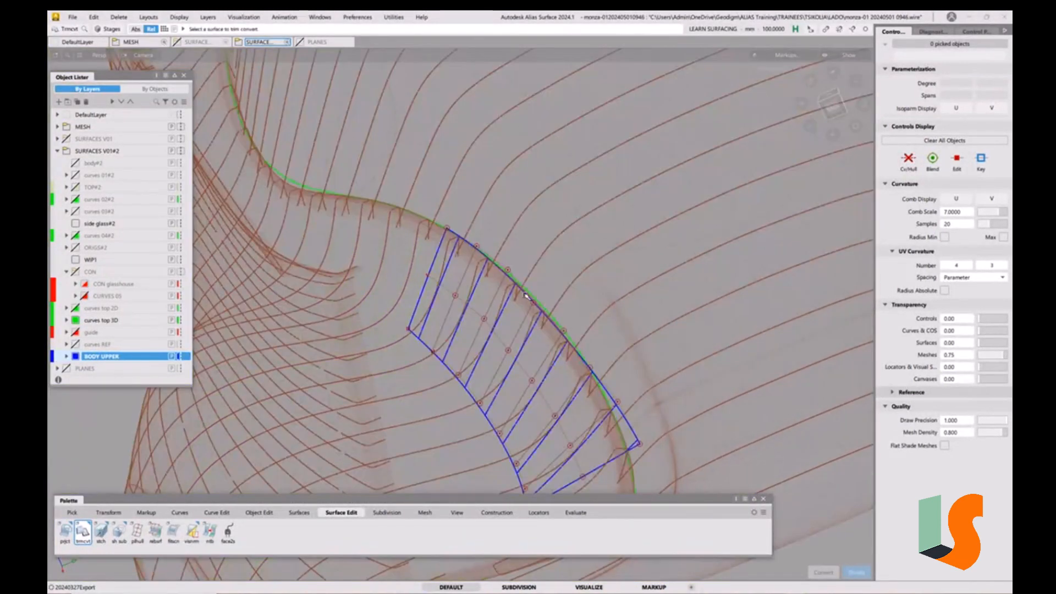
{"action": "left_click_drag", "start_coordinate": [525, 296], "coordinate": [466, 246], "text": "alt+shift"}
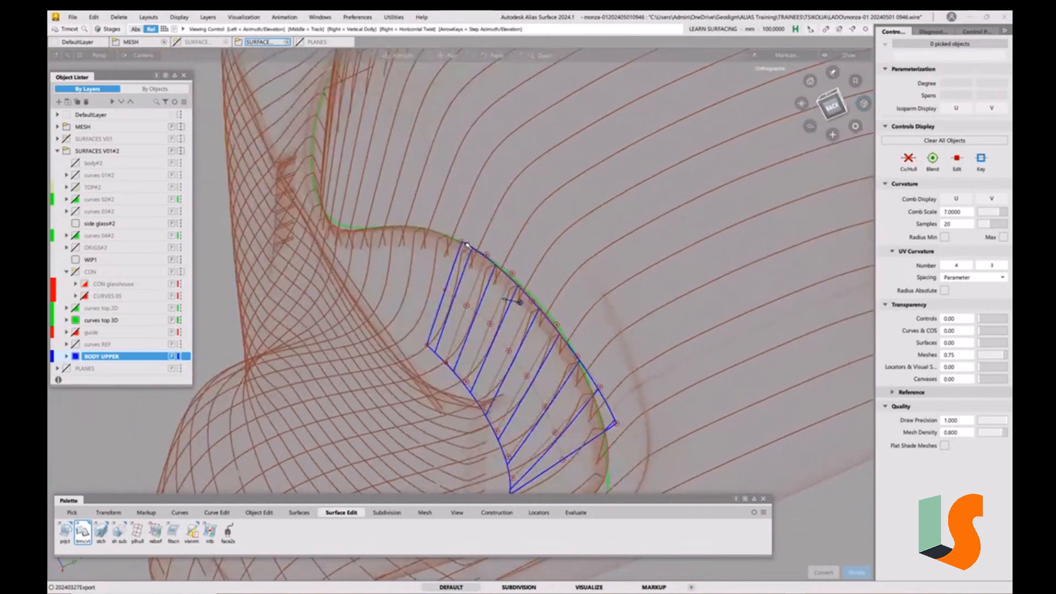
{"action": "right_click_drag", "start_coordinate": [556, 322], "coordinate": [512, 315], "text": "alt+shift"}
{"action": "left_click_drag", "start_coordinate": [511, 315], "coordinate": [531, 297], "text": "alt+shift"}
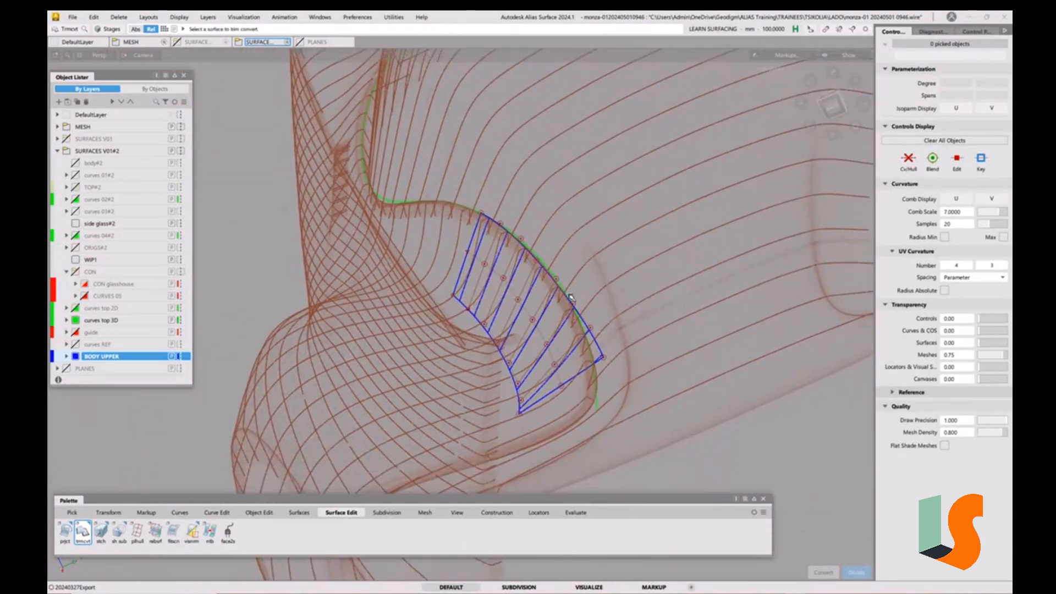
{"action": "key", "text": "5"}
{"action": "right_click_drag", "start_coordinate": [577, 300], "coordinate": [565, 303], "text": "alt+shift"}
{"action": "left_click_drag", "start_coordinate": [565, 303], "coordinate": [636, 308], "text": "alt+shift"}
{"action": "middle_click_drag", "start_coordinate": [636, 309], "coordinate": [626, 363], "text": "alt+shift"}
{"action": "left_click", "coordinate": [607, 367]}
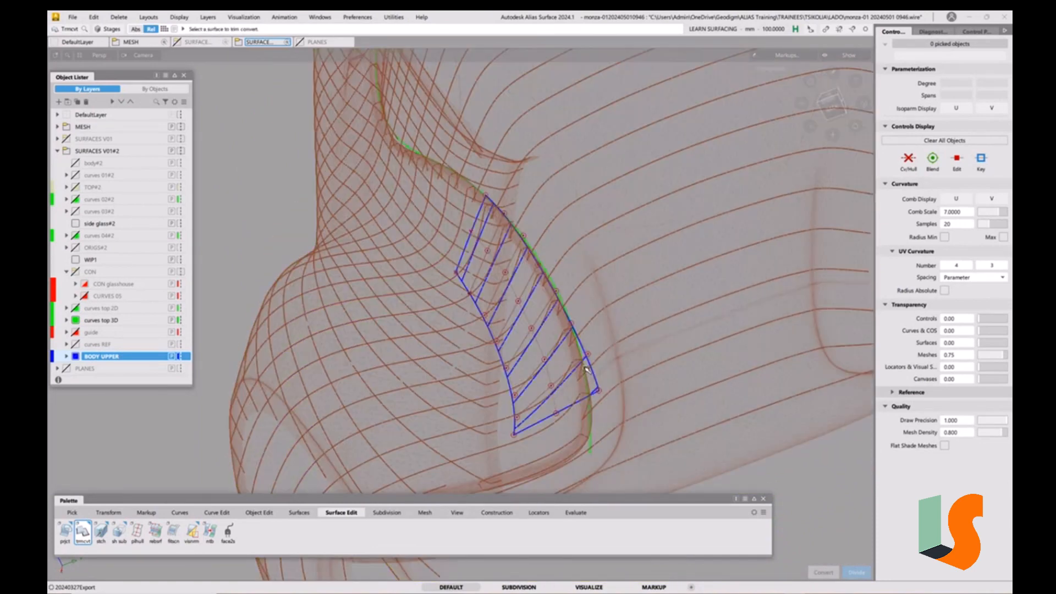
{"action": "left_click_drag", "start_coordinate": [571, 324], "coordinate": [521, 311], "text": "alt+shift"}
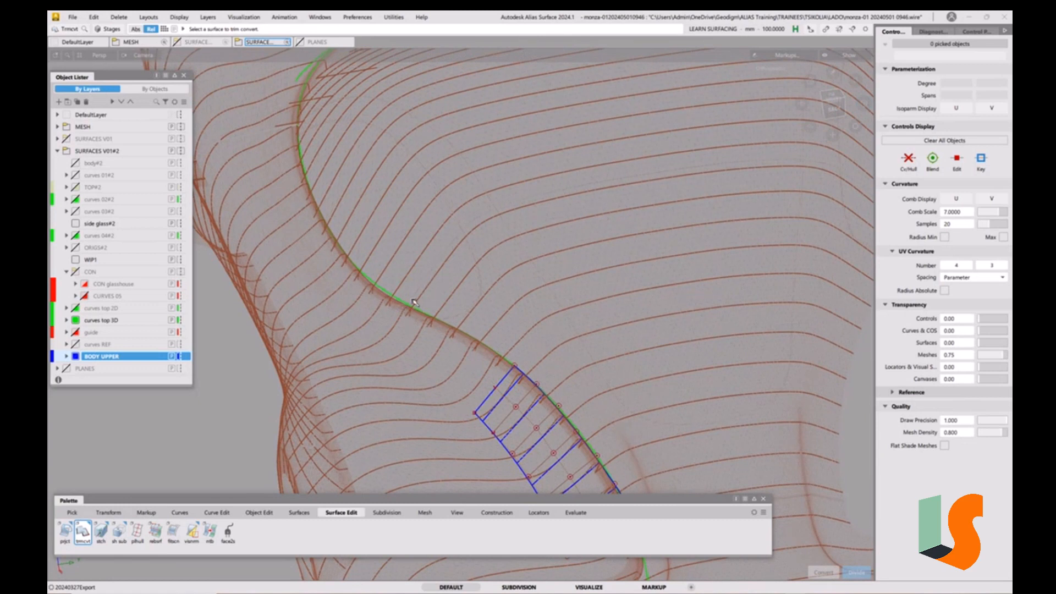
Step: Show the TOP#2 layer and offset its curved side surface that borders the converted surface, using CV Offset
{"action": "left_click", "coordinate": [76, 187]}
{"action": "left_click_drag", "start_coordinate": [443, 334], "coordinate": [367, 274], "text": "alt+shift"}
{"action": "left_click_drag", "start_coordinate": [405, 343], "coordinate": [377, 354], "text": "ctrl+shift"}
{"action": "left_click", "coordinate": [372, 347]}
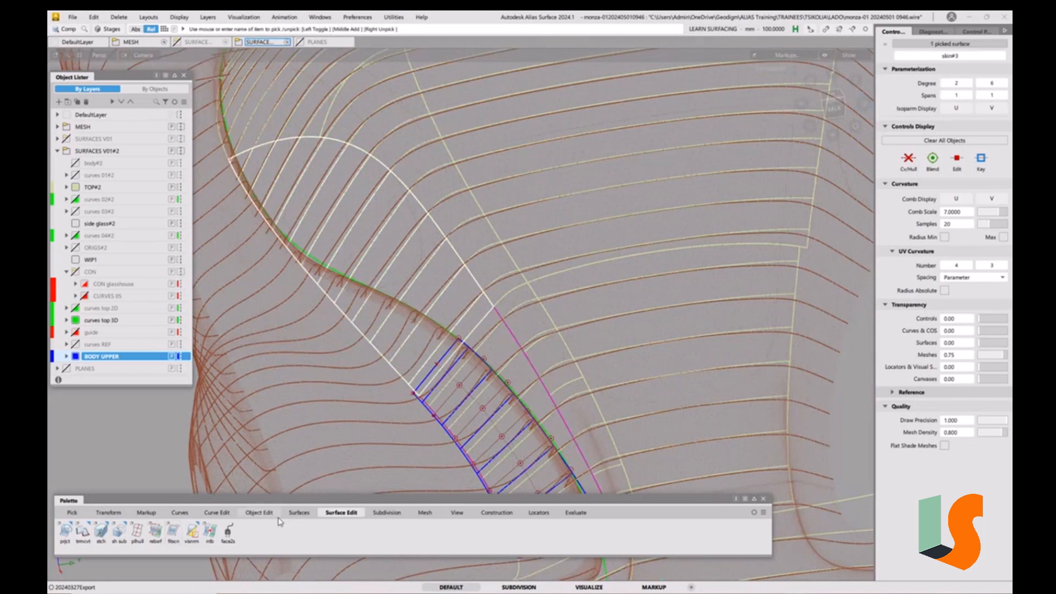
{"action": "left_click", "coordinate": [299, 512]}
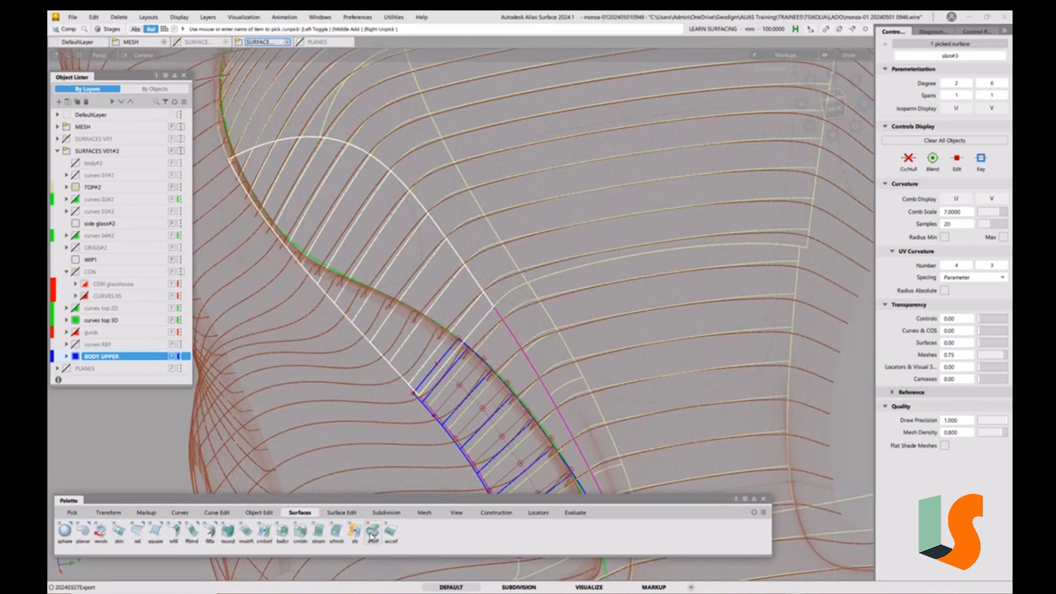
{"action": "left_click", "coordinate": [373, 531]}
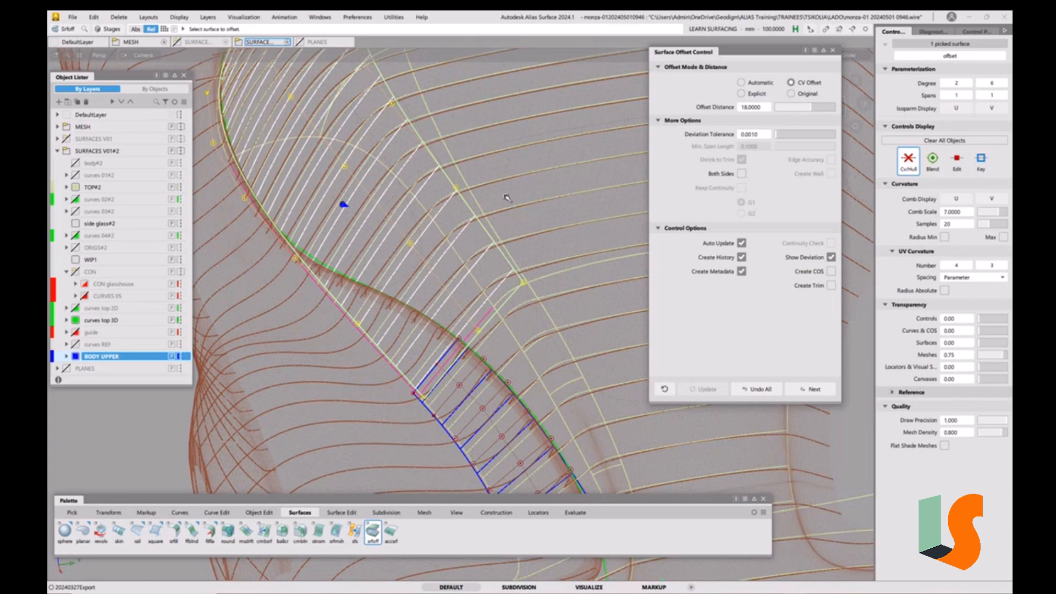
Step: Set the surface offset distance to -18 mm, close the offset settings and deselect the new surface
{"action": "left_click_drag", "start_coordinate": [498, 217], "coordinate": [551, 256], "text": "alt+shift"}
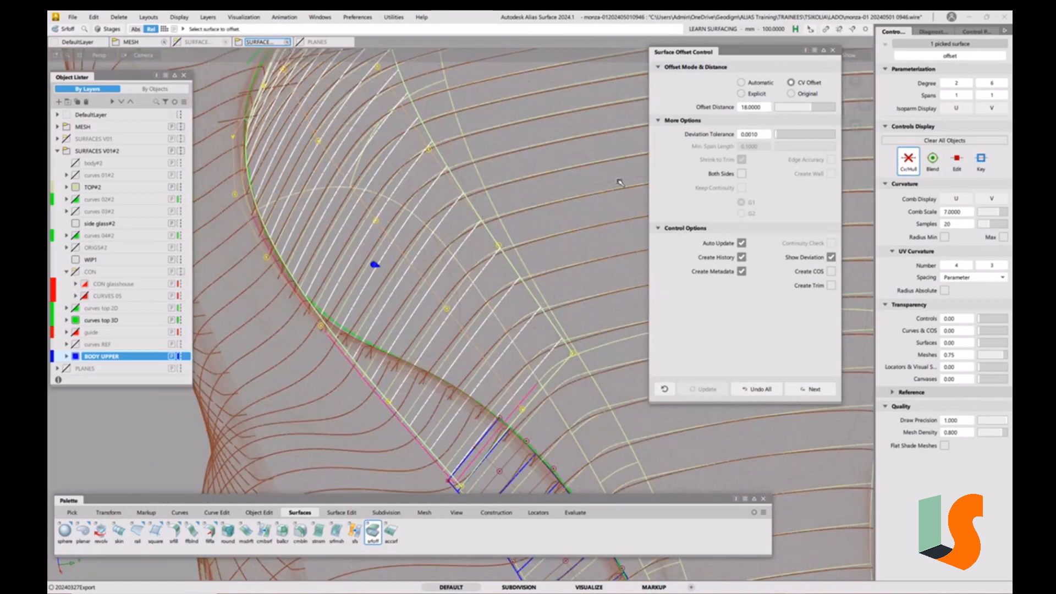
{"action": "double_click", "coordinate": [745, 109]}
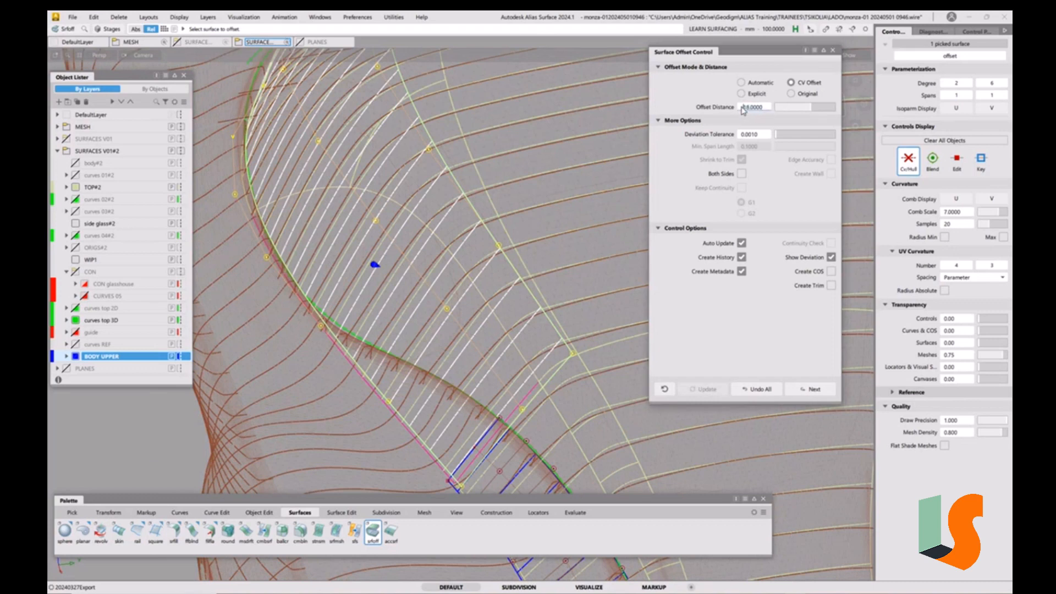
{"action": "key", "text": "Return"}
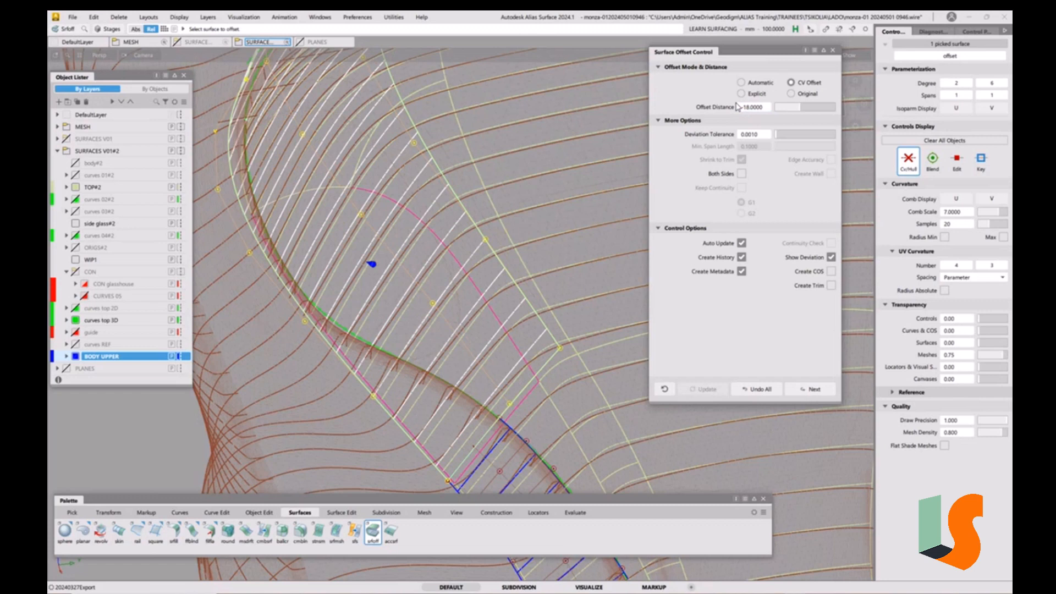
{"action": "left_click", "coordinate": [833, 52]}
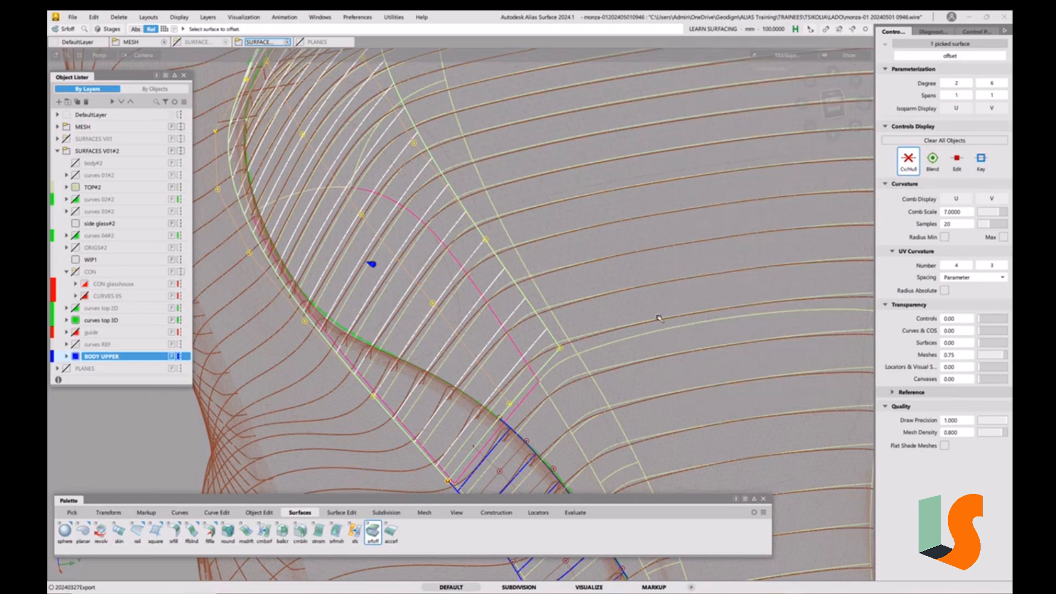
{"action": "left_click_drag", "start_coordinate": [584, 343], "coordinate": [577, 285], "text": "ctrl+shift"}
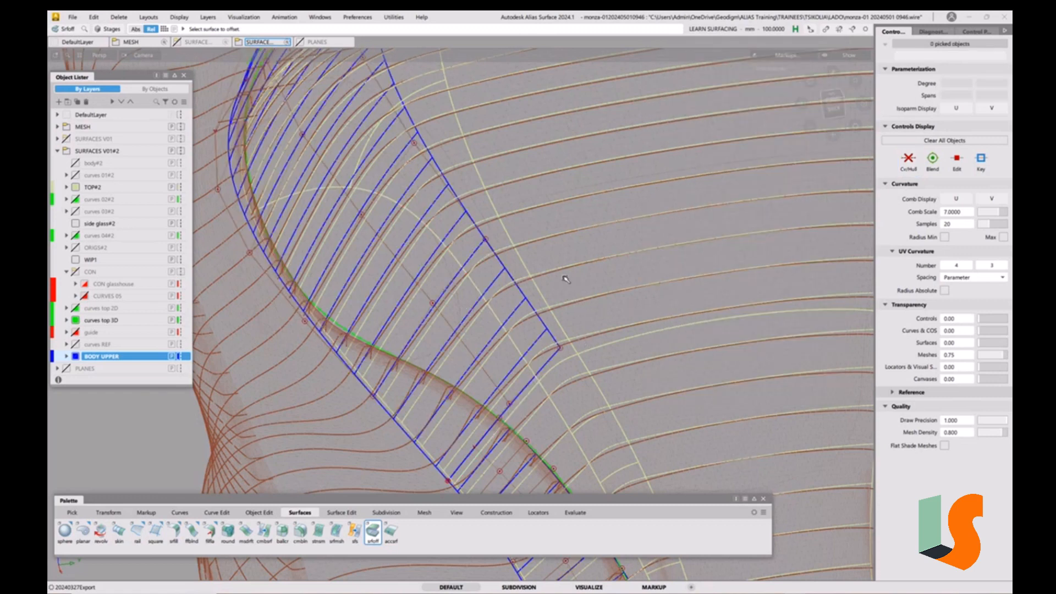
Step: Hide the TOP#2 layer and show the CON glasshouse layer
{"action": "right_click_drag", "start_coordinate": [552, 288], "coordinate": [517, 289], "text": "alt+shift"}
{"action": "middle_click_drag", "start_coordinate": [517, 289], "coordinate": [486, 215], "text": "alt+shift"}
{"action": "left_click_drag", "start_coordinate": [486, 215], "coordinate": [489, 329], "text": "alt+shift"}
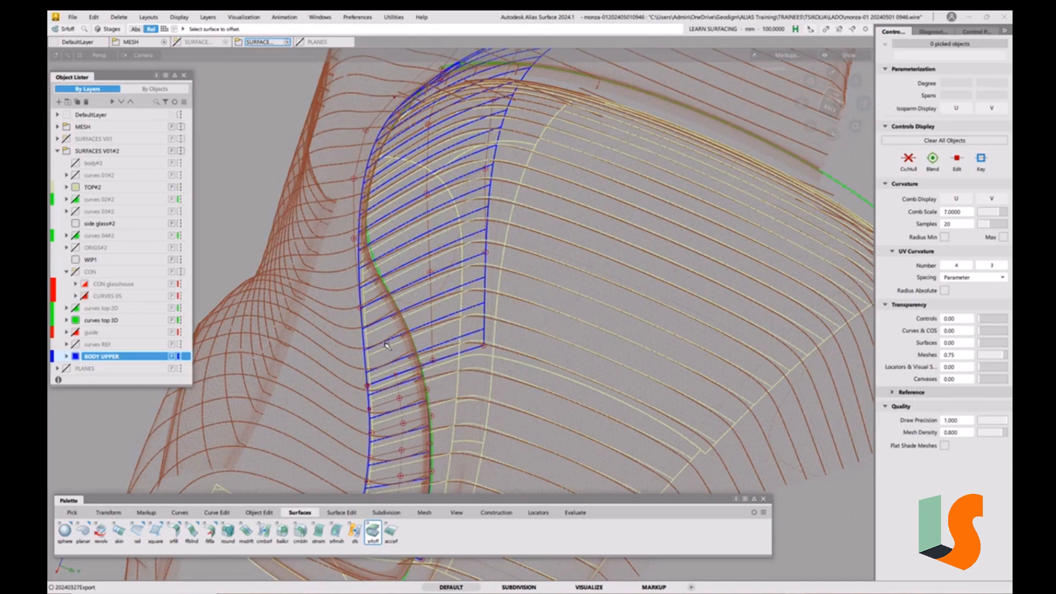
{"action": "left_click_drag", "start_coordinate": [477, 346], "coordinate": [485, 352], "text": "alt+shift"}
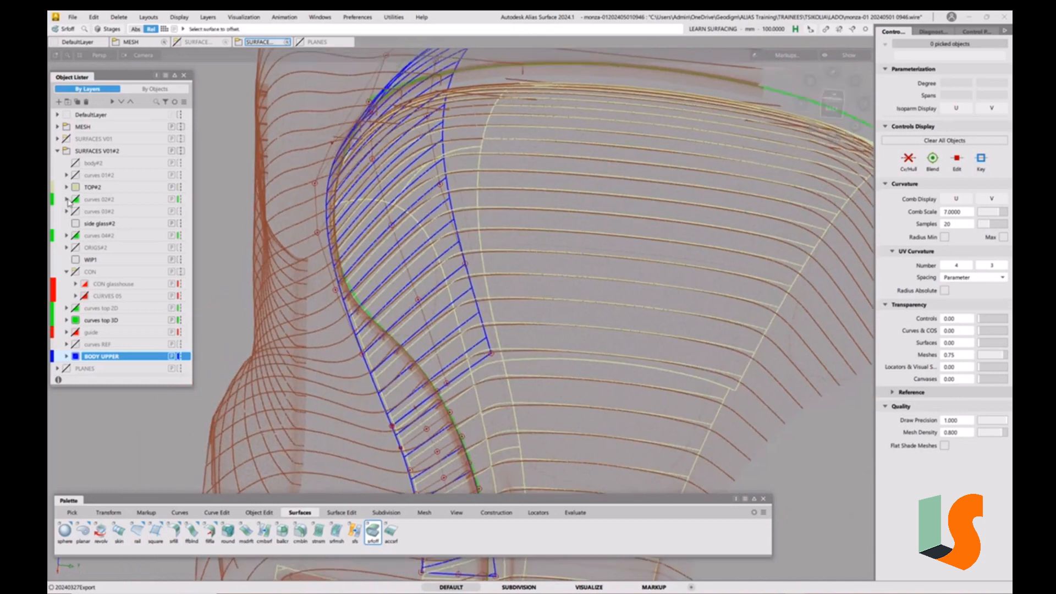
{"action": "left_click", "coordinate": [76, 187]}
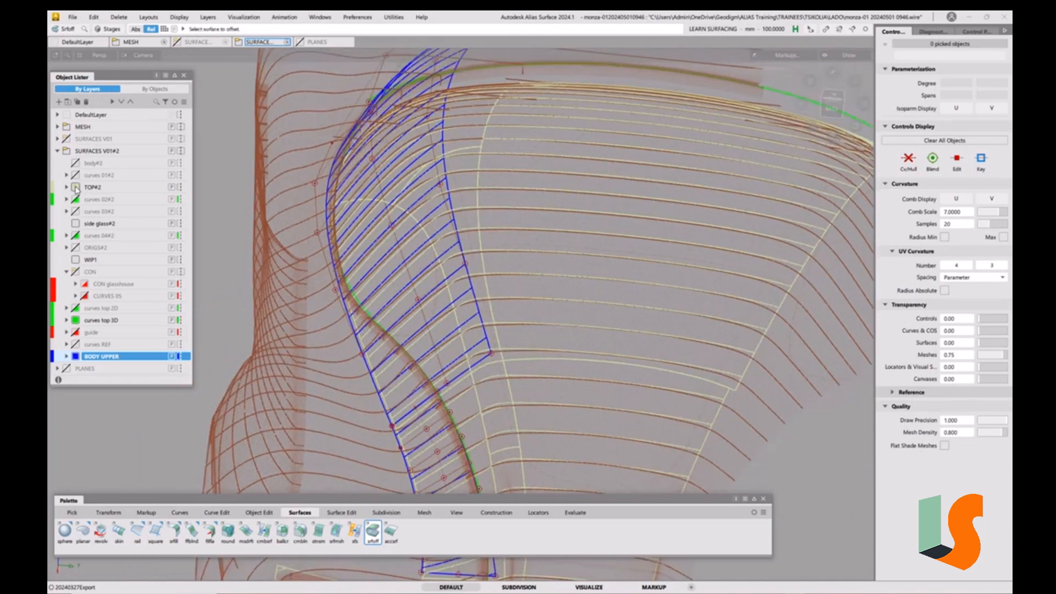
{"action": "left_click", "coordinate": [84, 285]}
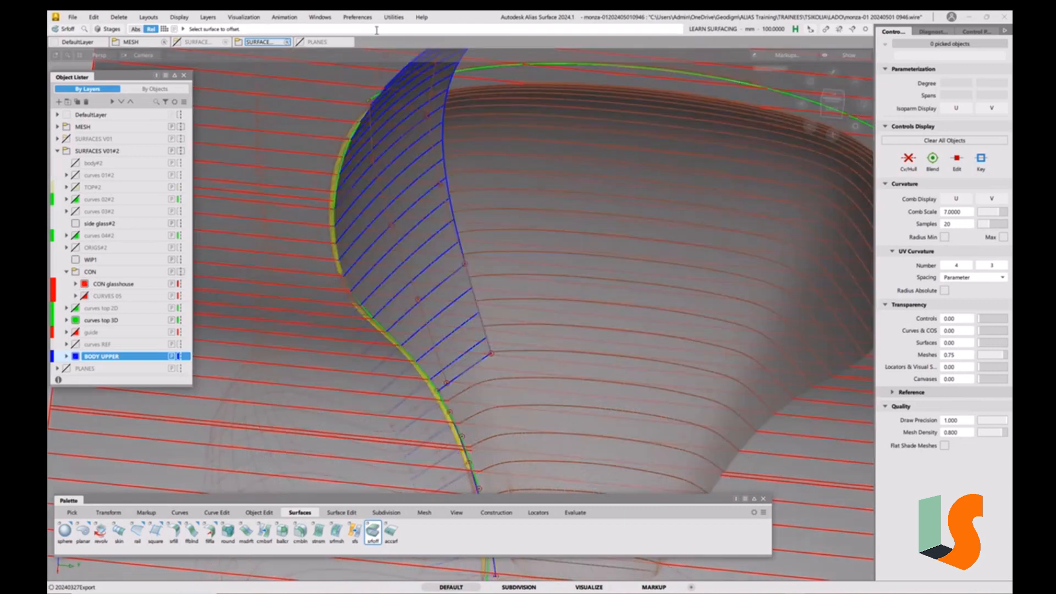
Step: Turn off the X axis aligned cross sections and close the Cross Section Editor
{"action": "left_click", "coordinate": [319, 17]}
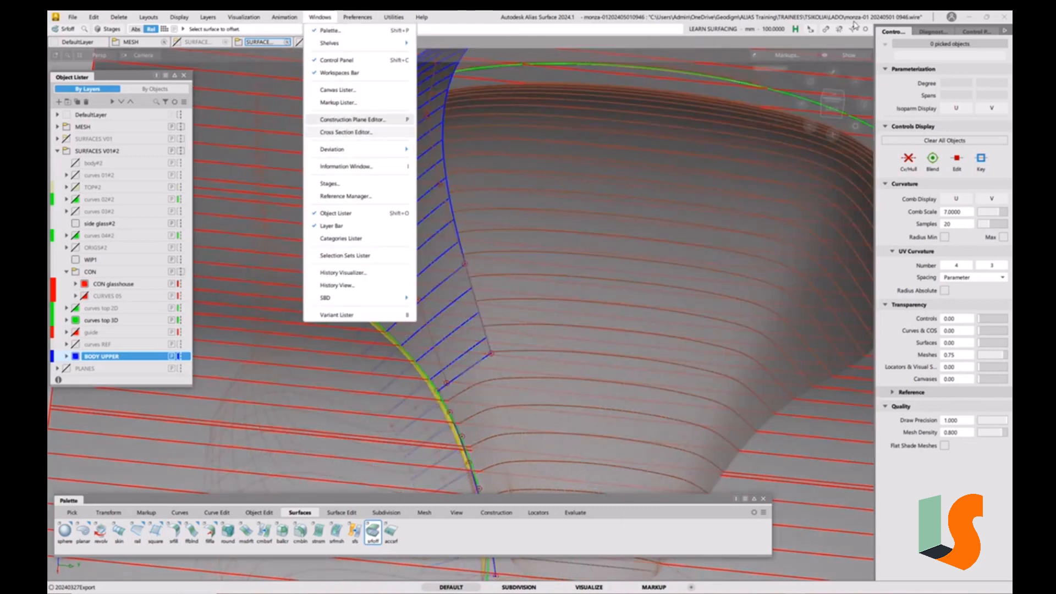
{"action": "left_click", "coordinate": [980, 31]}
{"action": "left_click", "coordinate": [977, 32]}
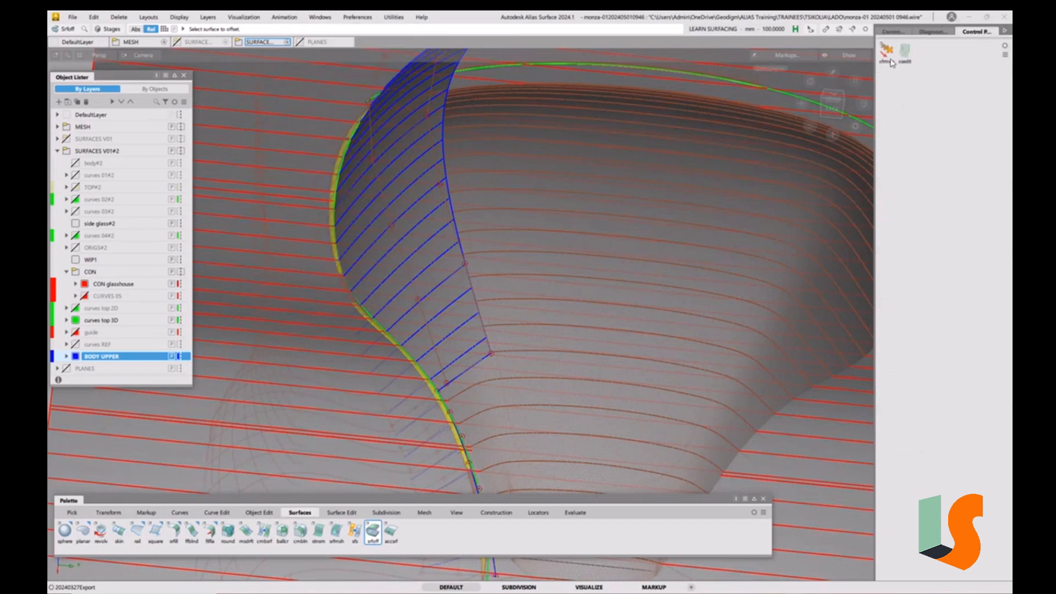
{"action": "left_click", "coordinate": [904, 53]}
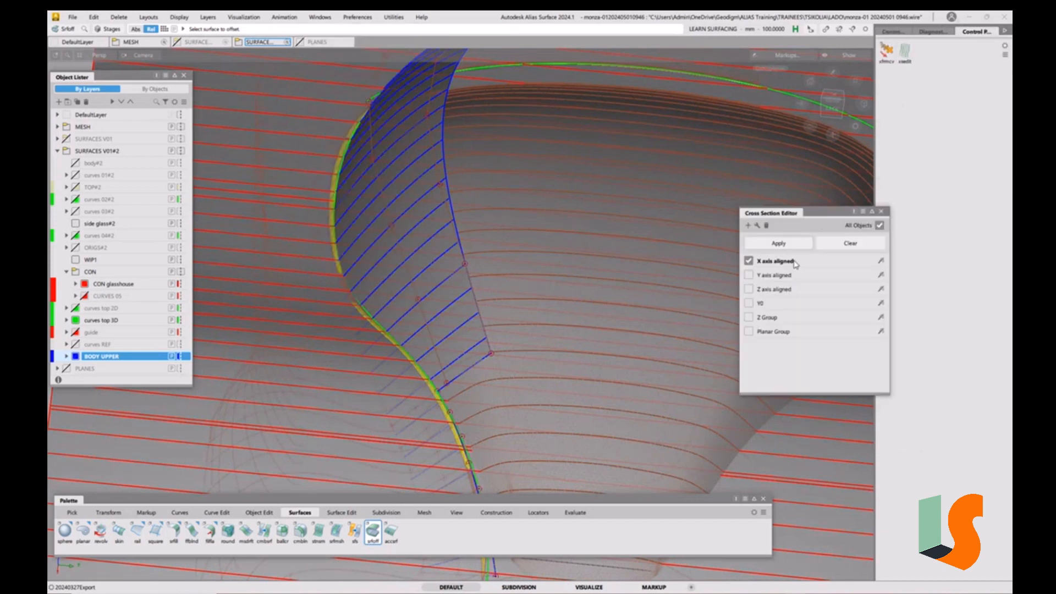
{"action": "left_click", "coordinate": [749, 261]}
{"action": "mouse_move", "coordinate": [422, 330]}
{"action": "left_mouse_down", "text": "alt+shift"}
{"action": "mouse_move", "coordinate": [586, 290]}
{"action": "mouse_move", "coordinate": [714, 237]}
{"action": "left_mouse_up", "text": "alt+shift"}
{"action": "key", "text": "F12"}
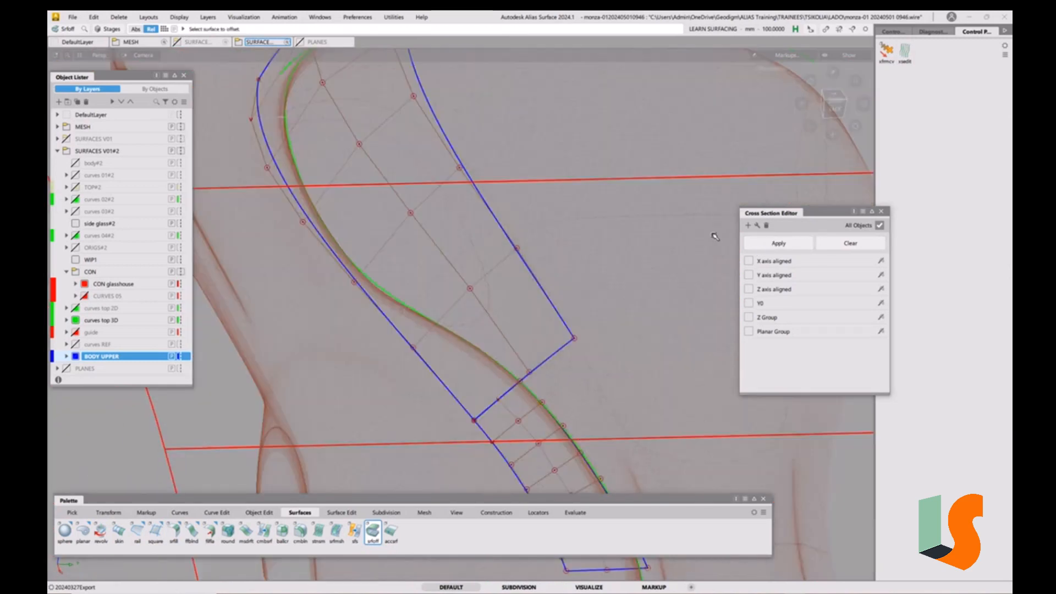
{"action": "left_click", "coordinate": [881, 212]}
Step: Examine how the new offset surface sits relative to the glasshouse construction surface, the green curve and the mesh
{"action": "mouse_move", "coordinate": [786, 236]}
{"action": "left_mouse_down", "text": "alt+shift"}
{"action": "mouse_move", "coordinate": [496, 300]}
{"action": "mouse_move", "coordinate": [483, 338]}
{"action": "mouse_move", "coordinate": [519, 363]}
{"action": "mouse_move", "coordinate": [483, 302]}
{"action": "mouse_move", "coordinate": [513, 299]}
{"action": "mouse_move", "coordinate": [472, 318]}
{"action": "mouse_move", "coordinate": [470, 354]}
{"action": "mouse_move", "coordinate": [489, 369]}
{"action": "left_mouse_up", "text": "alt+shift"}
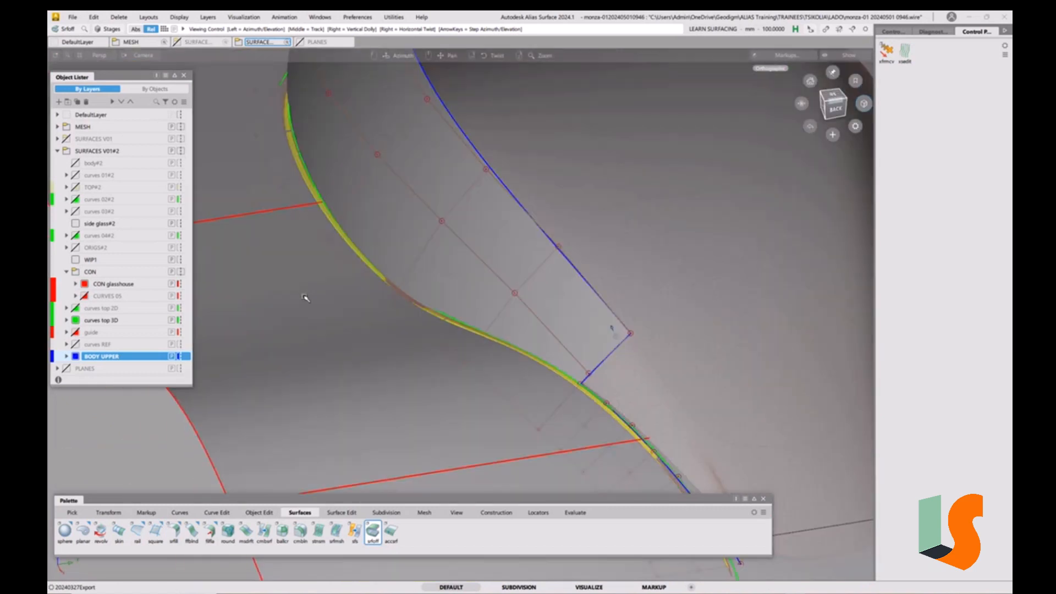
{"action": "mouse_move", "coordinate": [452, 326]}
{"action": "left_mouse_down", "text": "alt+shift"}
{"action": "mouse_move", "coordinate": [431, 294]}
{"action": "mouse_move", "coordinate": [444, 342]}
{"action": "left_mouse_up", "text": "alt+shift"}
{"action": "left_click", "coordinate": [462, 260]}
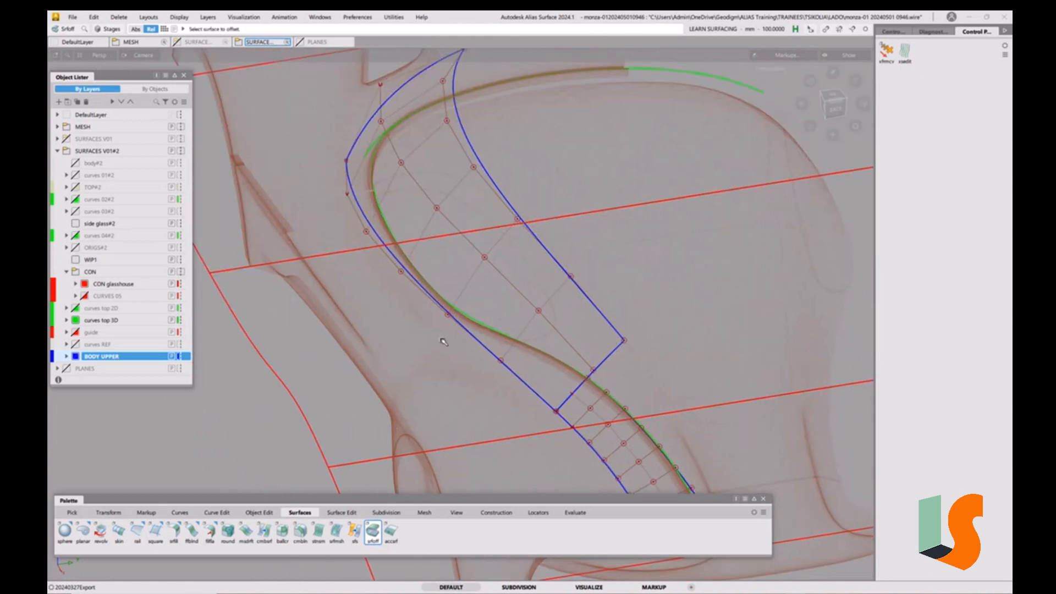
{"action": "right_click_drag", "start_coordinate": [392, 252], "coordinate": [440, 330], "text": "alt+shift"}
{"action": "left_click_drag", "start_coordinate": [440, 330], "coordinate": [552, 356], "text": "alt+shift"}
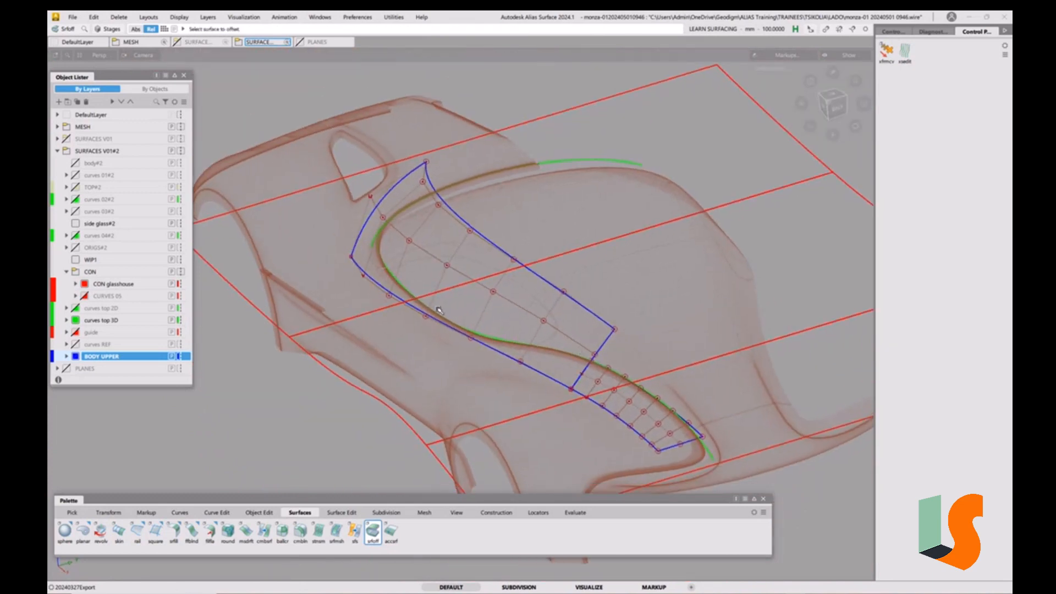
{"action": "left_click_drag", "start_coordinate": [455, 301], "coordinate": [441, 286], "text": "alt+shift"}
{"action": "middle_click_drag", "start_coordinate": [425, 296], "coordinate": [452, 307], "text": "alt+shift"}
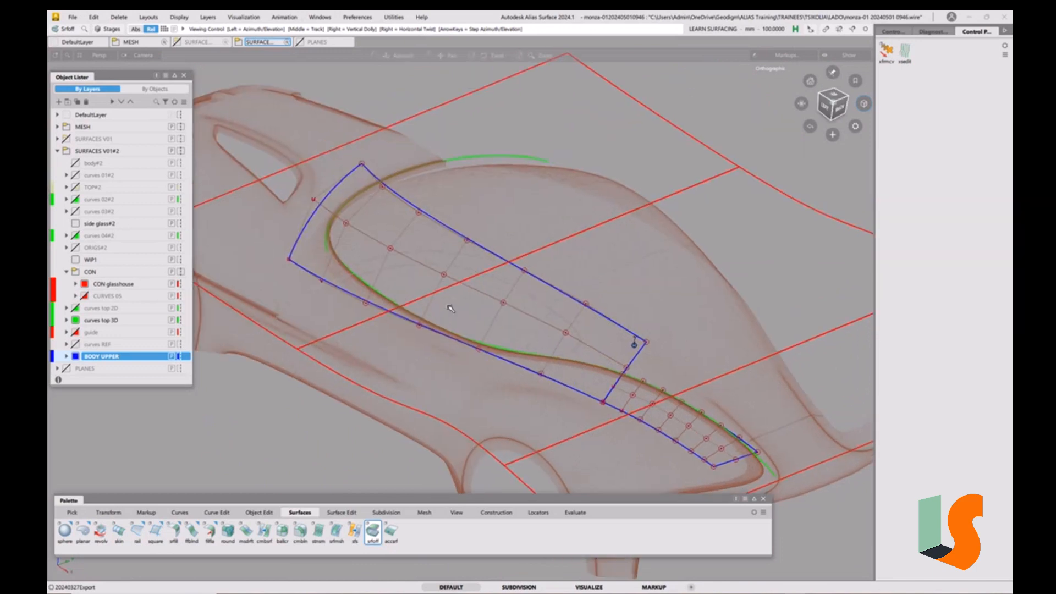
{"action": "left_click_drag", "start_coordinate": [452, 308], "coordinate": [372, 286], "text": "alt+shift"}
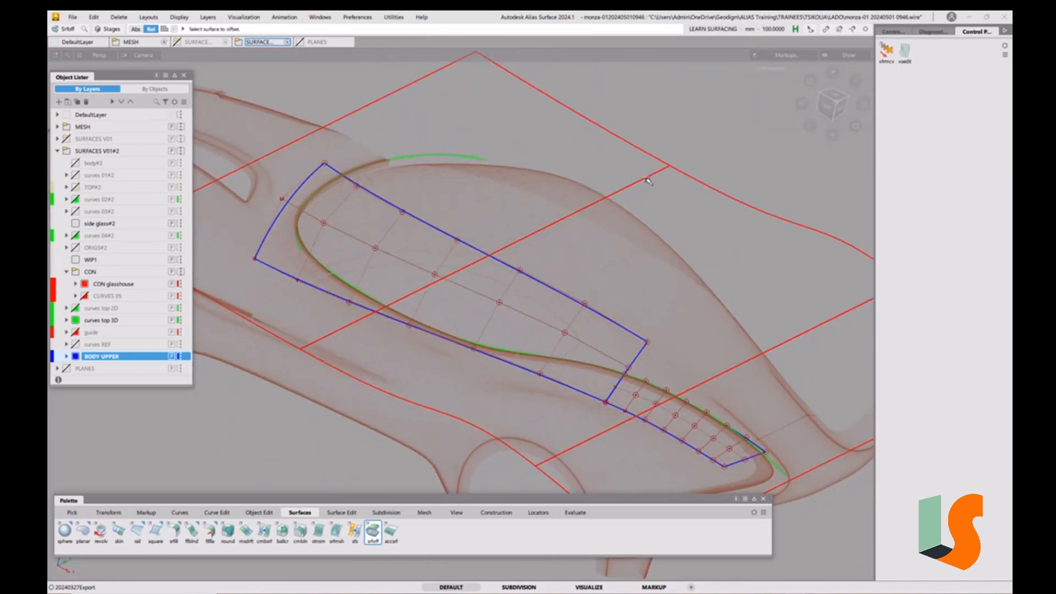
Step: Extend the offset surface's outer long edge by about 106 mm, removing its construction history, and pick the surface
{"action": "left_click_drag", "start_coordinate": [491, 288], "coordinate": [497, 274], "text": "ctrl+shift"}
{"action": "left_click", "coordinate": [506, 264]}
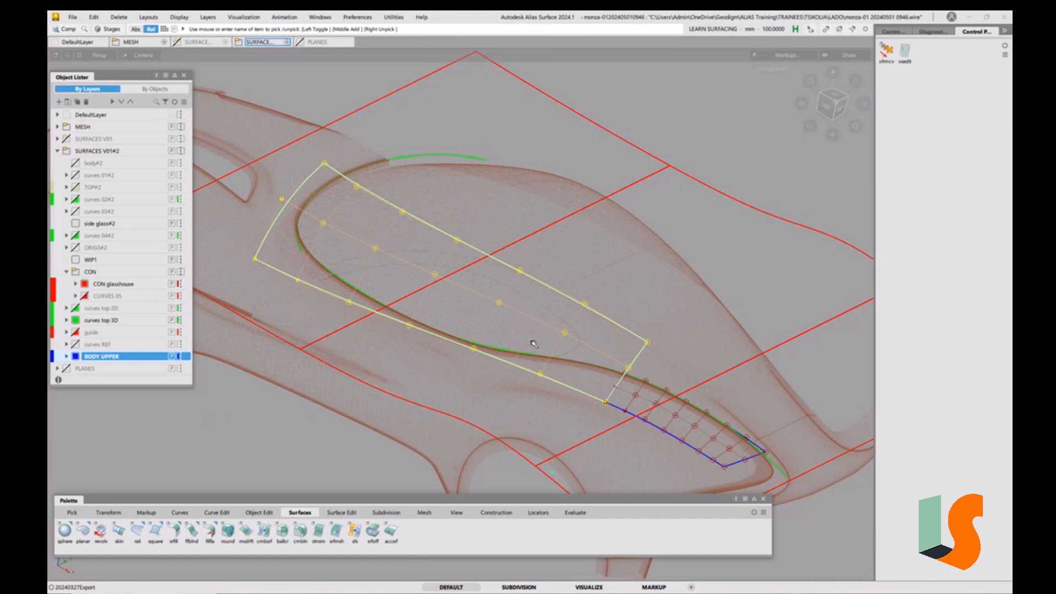
{"action": "left_click_drag", "start_coordinate": [536, 338], "coordinate": [488, 394], "text": "ctrl+shift"}
{"action": "left_click", "coordinate": [505, 361]}
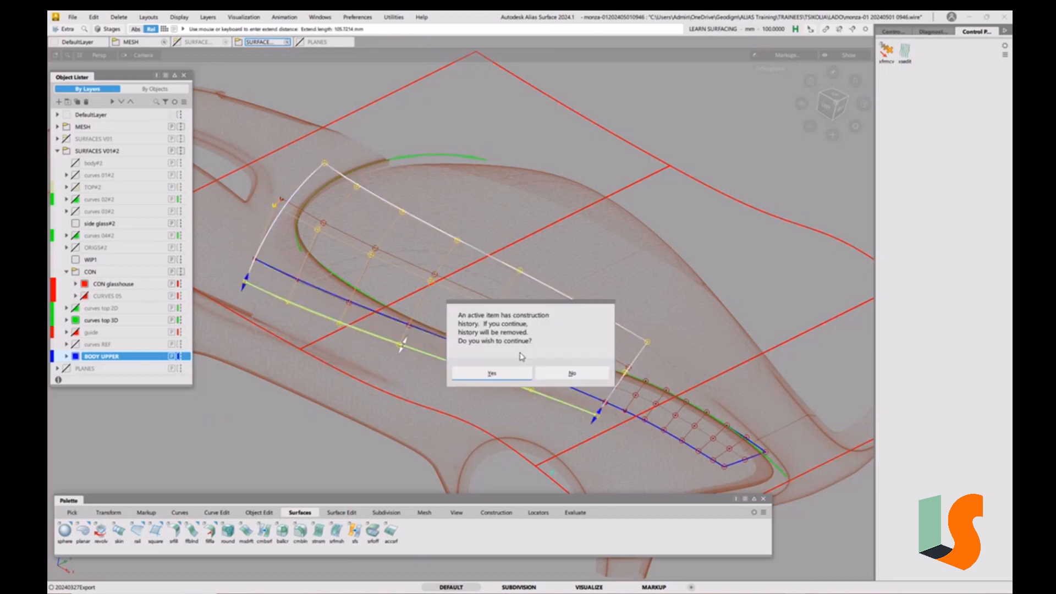
{"action": "left_click", "coordinate": [491, 373]}
{"action": "mouse_move", "coordinate": [539, 310]}
{"action": "left_mouse_down", "text": "alt+shift"}
{"action": "mouse_move", "coordinate": [525, 303]}
{"action": "mouse_move", "coordinate": [526, 312]}
{"action": "left_mouse_up", "text": "alt+shift"}
{"action": "left_click", "coordinate": [526, 312]}
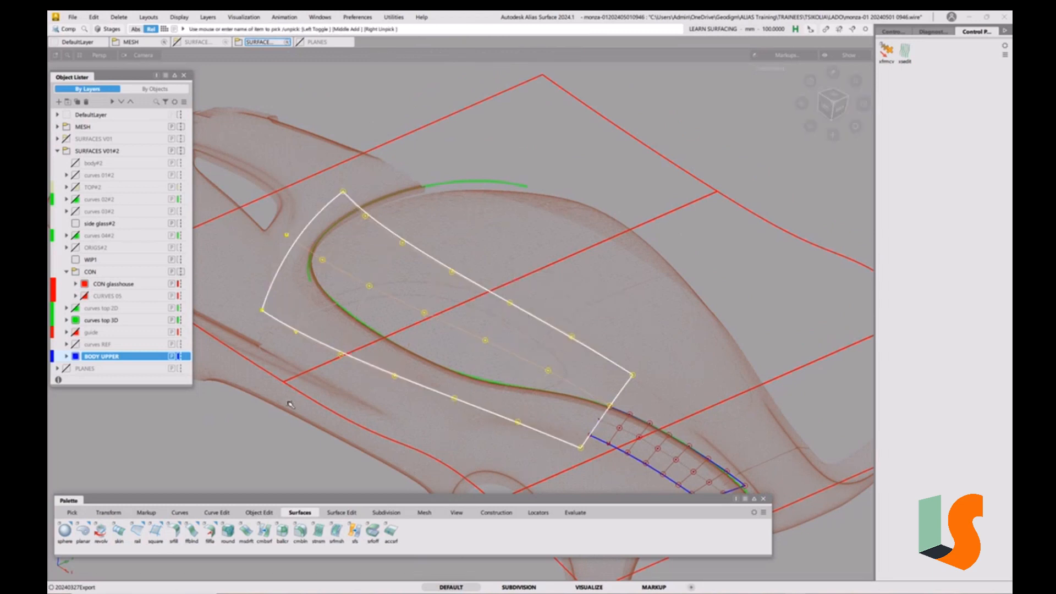
Step: Intersect the extended surface with the glasshouse construction surface and pick the resulting curve on surface
{"action": "left_click", "coordinate": [341, 512]}
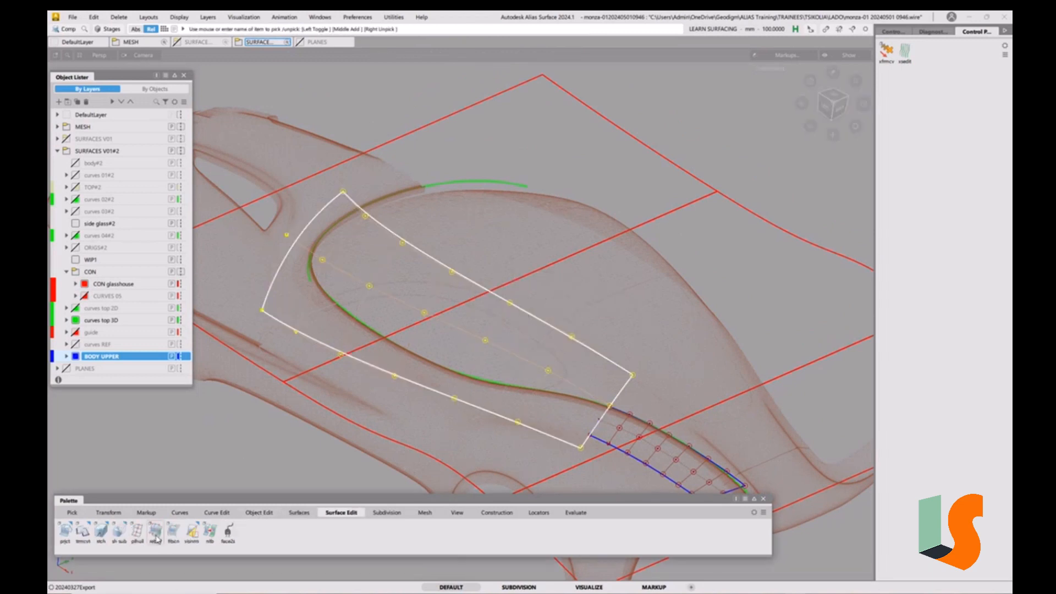
{"action": "left_click", "coordinate": [65, 538]}
{"action": "left_click_drag", "start_coordinate": [72, 539], "coordinate": [156, 569]}
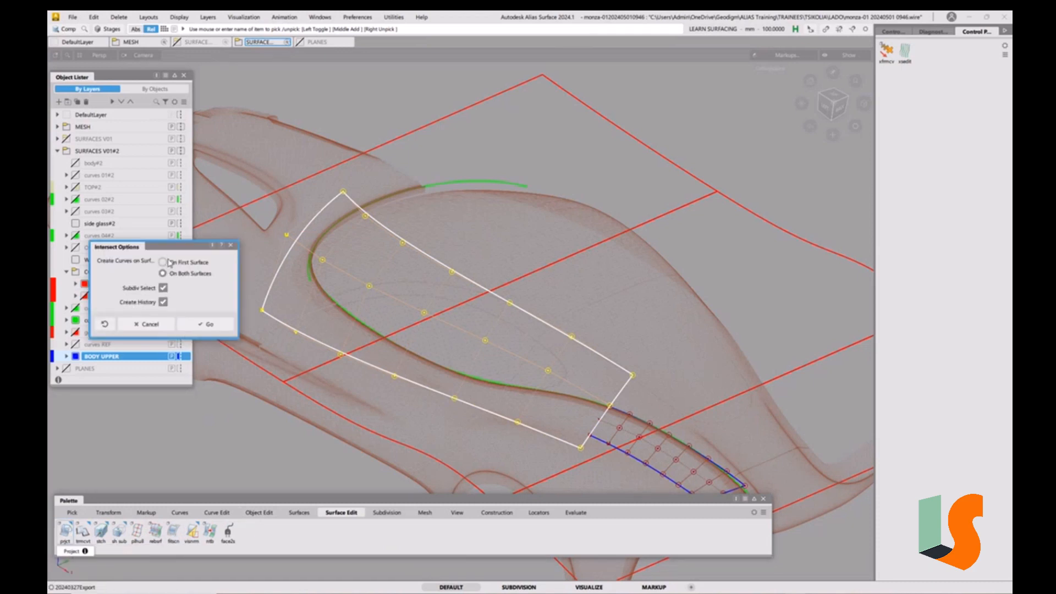
{"action": "left_click", "coordinate": [210, 325]}
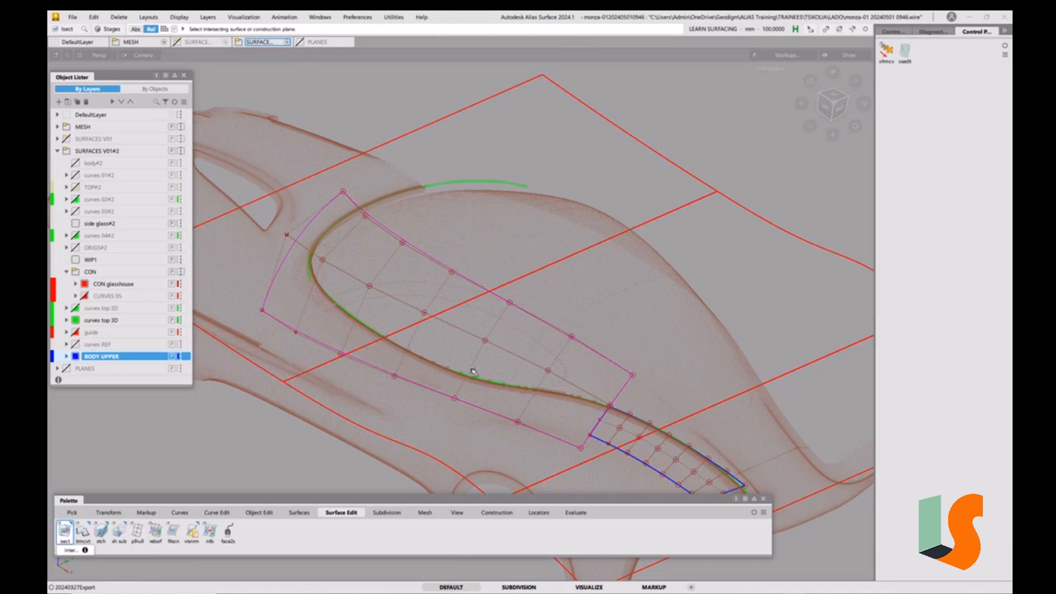
{"action": "left_click_drag", "start_coordinate": [474, 372], "coordinate": [465, 360], "text": "alt+shift"}
{"action": "right_click_drag", "start_coordinate": [465, 360], "coordinate": [474, 309], "text": "alt+shift"}
{"action": "middle_click_drag", "start_coordinate": [474, 309], "coordinate": [483, 310], "text": "alt+shift"}
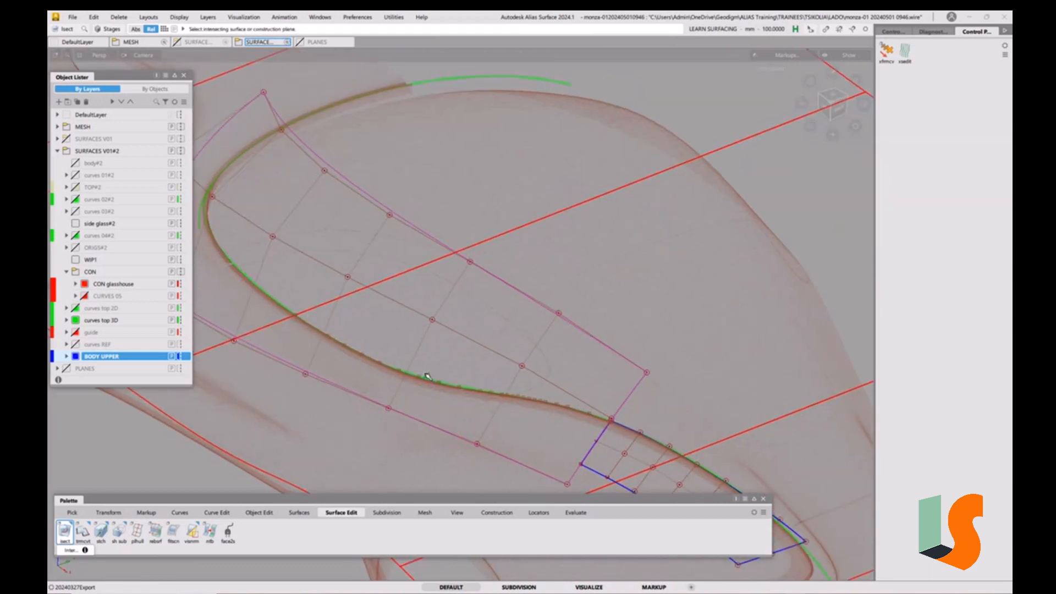
{"action": "left_click", "coordinate": [460, 403]}
{"action": "left_click_drag", "start_coordinate": [443, 368], "coordinate": [410, 357], "text": "ctrl+shift"}
{"action": "left_click", "coordinate": [418, 388]}
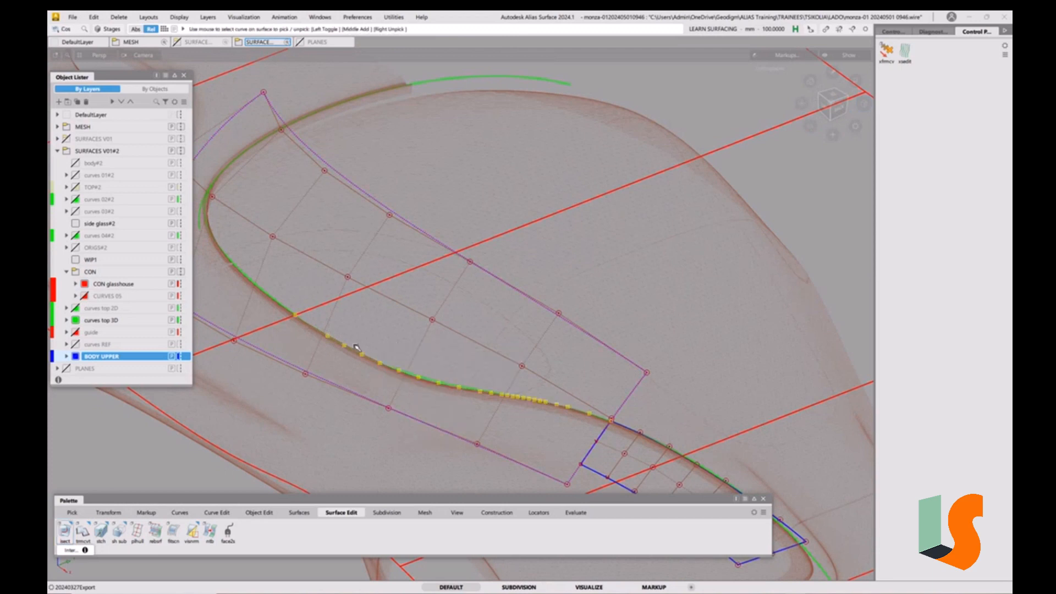
{"action": "left_click_drag", "start_coordinate": [527, 380], "coordinate": [499, 363], "text": "alt+shift"}
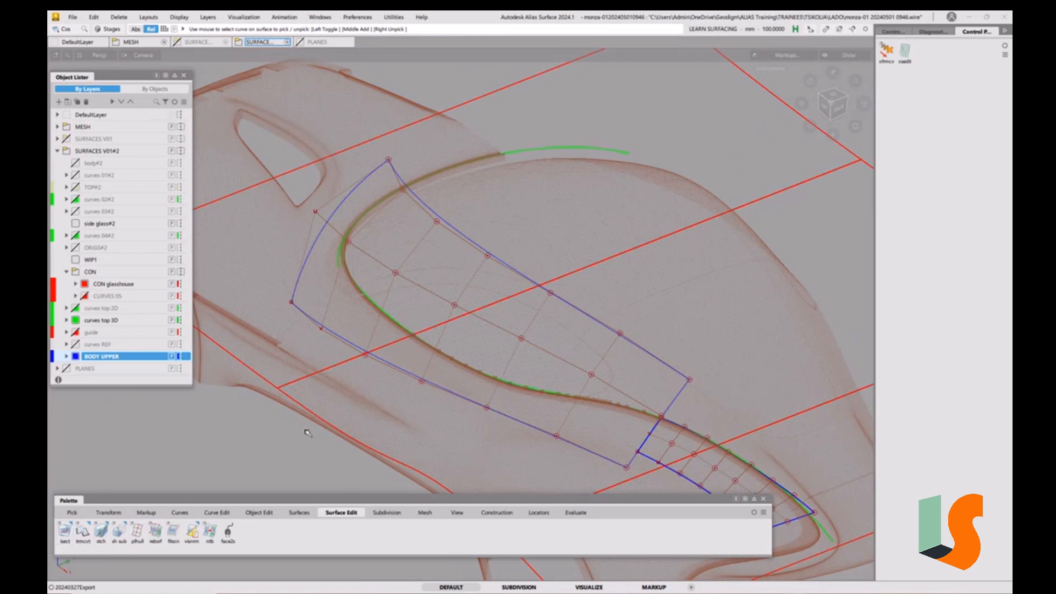
Step: Try to detach the extended surface by snapping the detach location to the end of the offset.cos1 curve on surface
{"action": "left_click", "coordinate": [259, 512]}
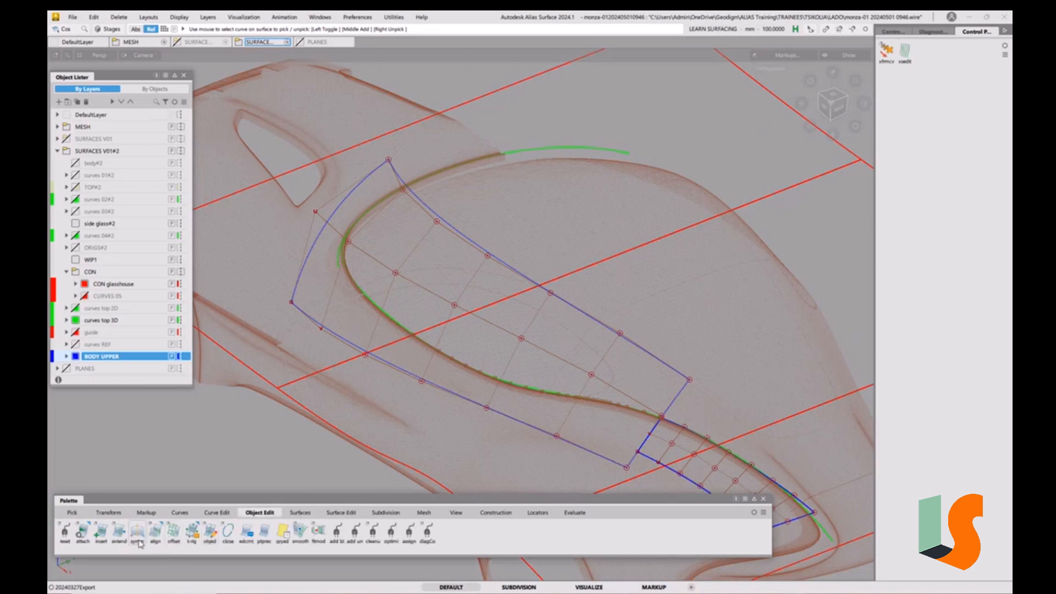
{"action": "left_click", "coordinate": [82, 532]}
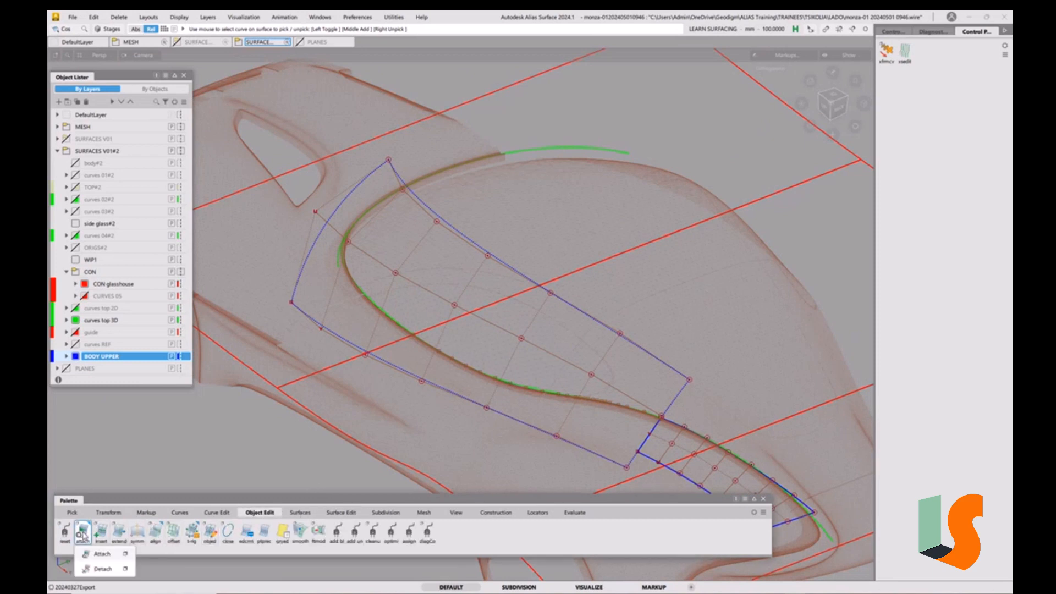
{"action": "left_click", "coordinate": [110, 569]}
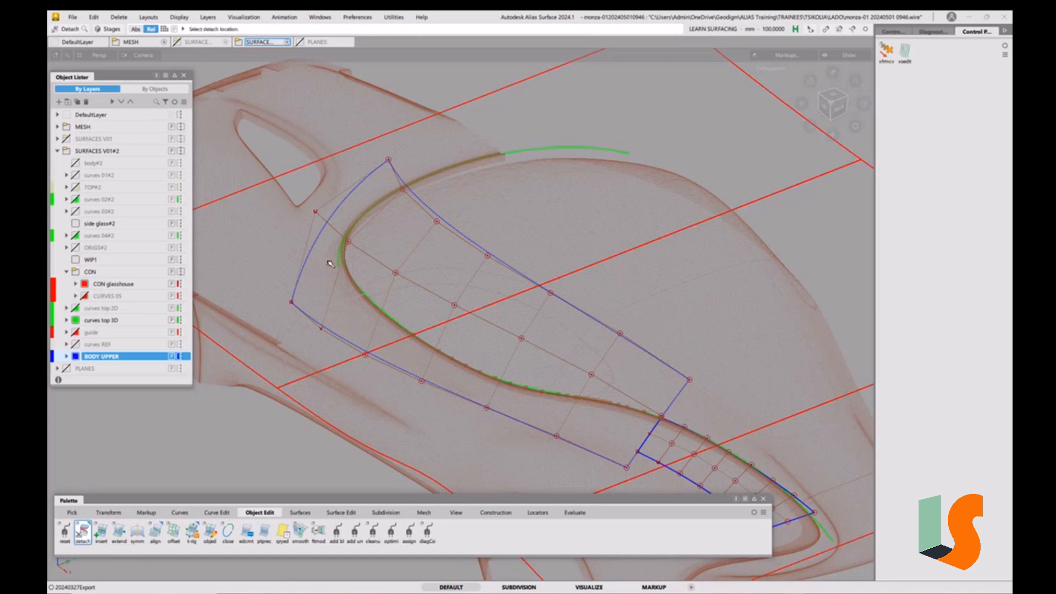
{"action": "left_click", "coordinate": [322, 238]}
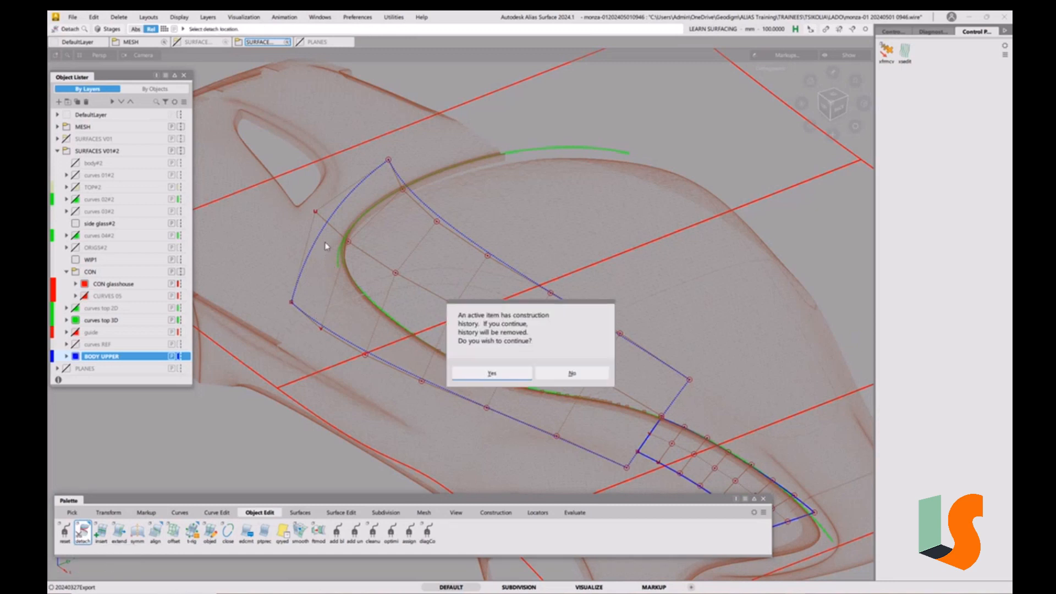
{"action": "left_click", "coordinate": [491, 373]}
{"action": "left_click", "coordinate": [423, 266]}
{"action": "left_click_drag", "start_coordinate": [423, 266], "coordinate": [430, 270]}
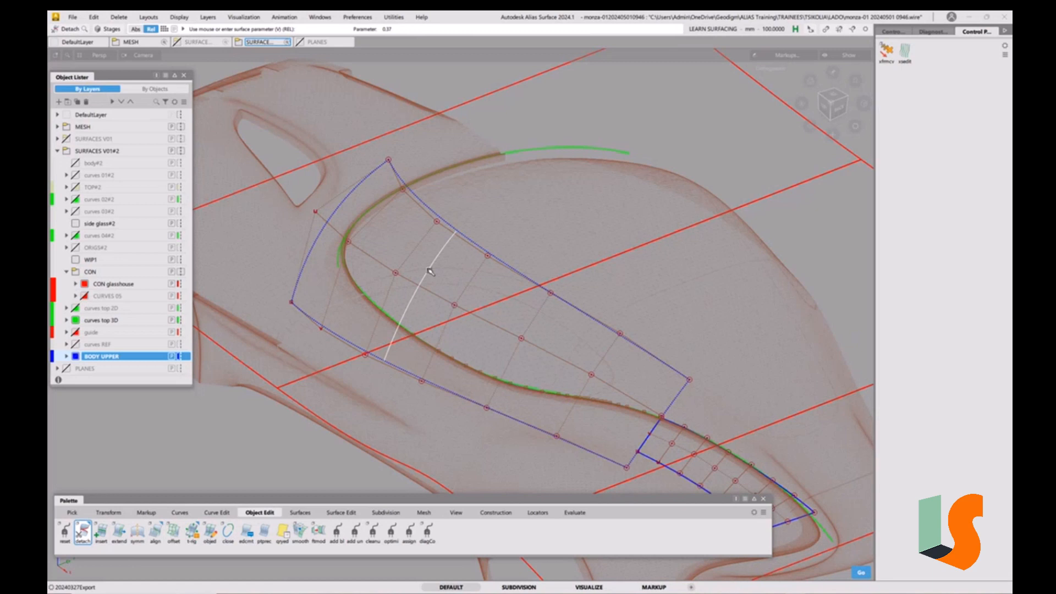
{"action": "left_click", "coordinate": [418, 324], "text": "ctrl"}
{"action": "left_click", "coordinate": [414, 330], "text": "ctrl"}
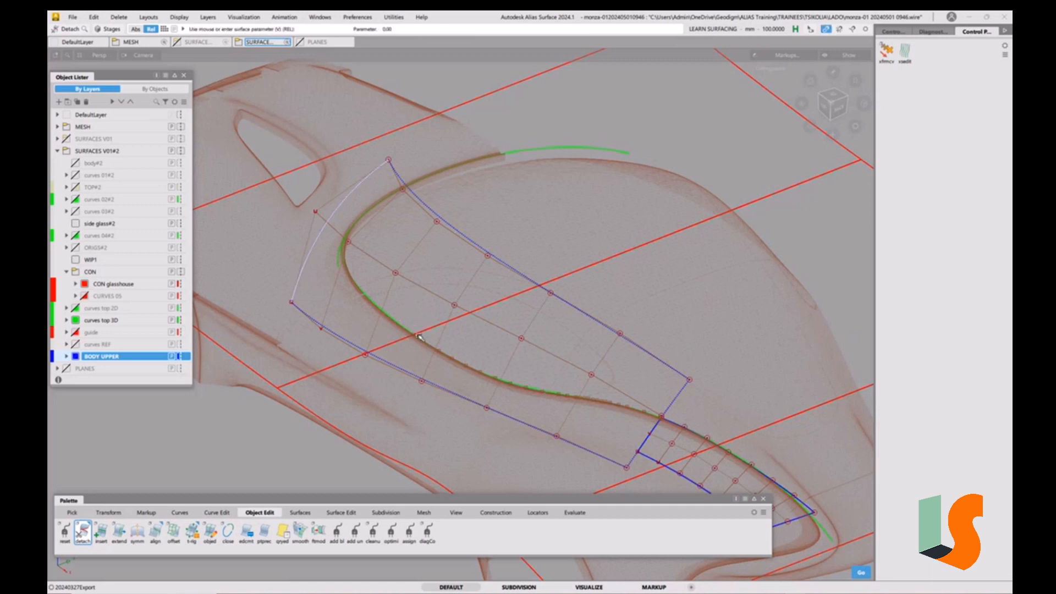
{"action": "left_click", "coordinate": [427, 344], "text": "ctrl+alt"}
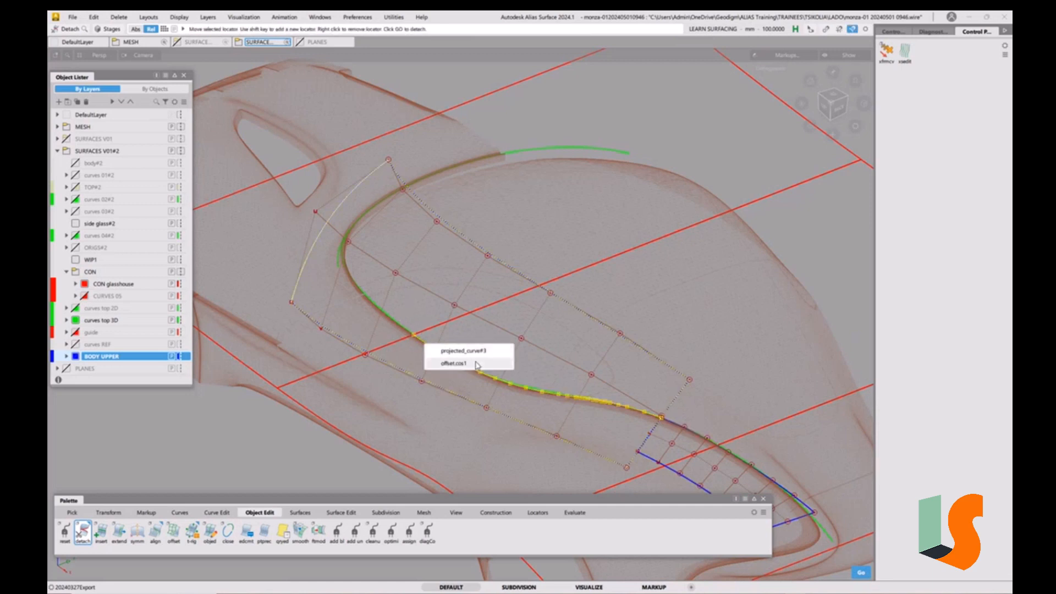
{"action": "left_click", "coordinate": [454, 364]}
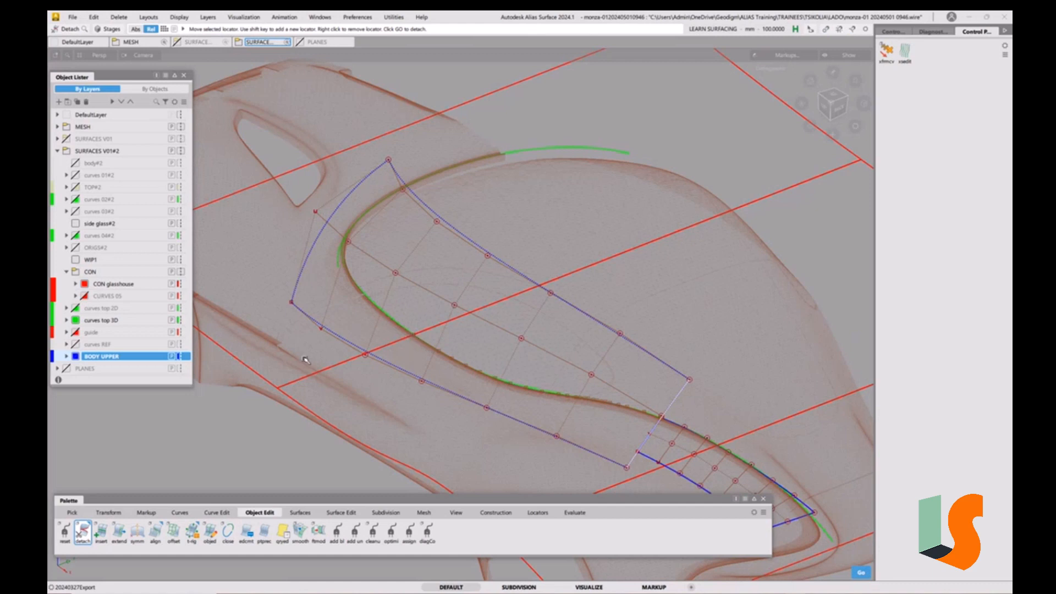
{"action": "left_click_drag", "start_coordinate": [311, 349], "coordinate": [309, 295], "text": "ctrl+shift"}
{"action": "left_click", "coordinate": [307, 268]}
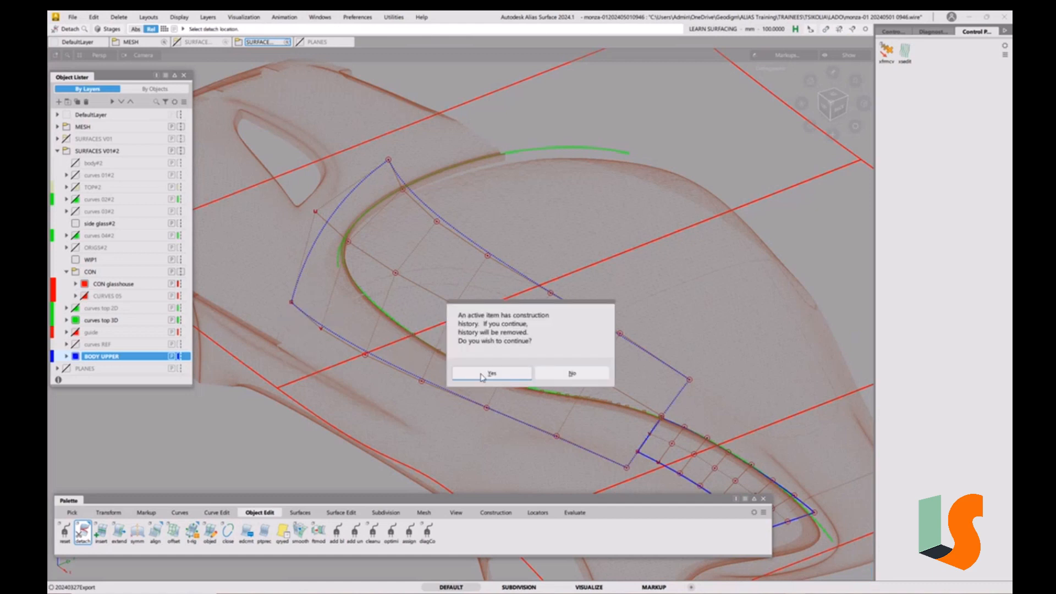
{"action": "left_click", "coordinate": [569, 373]}
Step: Pick the extended surface and delete its construction history
{"action": "left_click_drag", "start_coordinate": [510, 377], "coordinate": [492, 384], "text": "ctrl+shift"}
{"action": "left_click", "coordinate": [496, 409]}
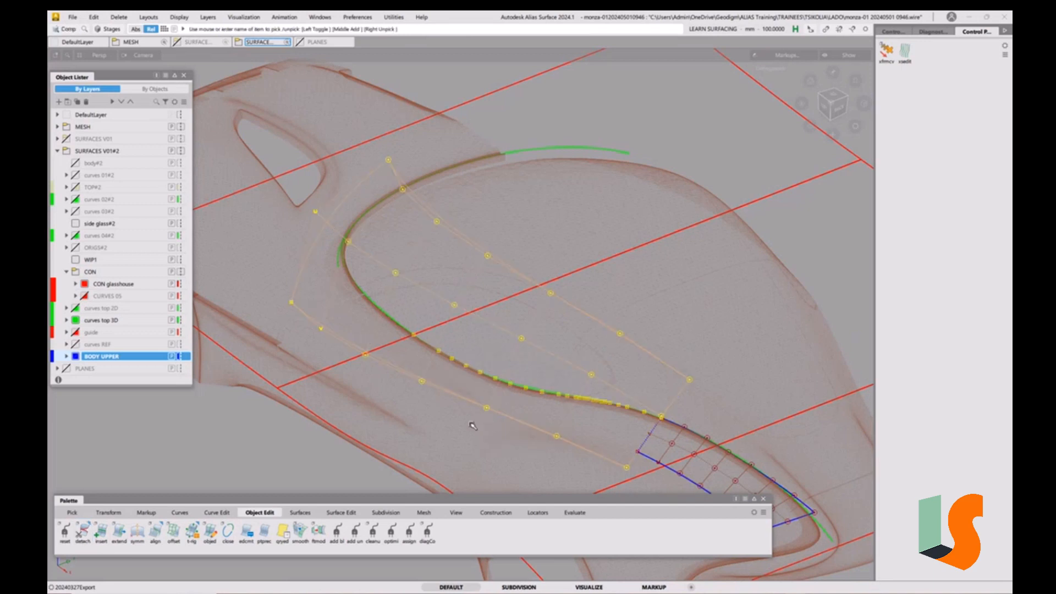
{"action": "key", "text": "ctrl+h"}
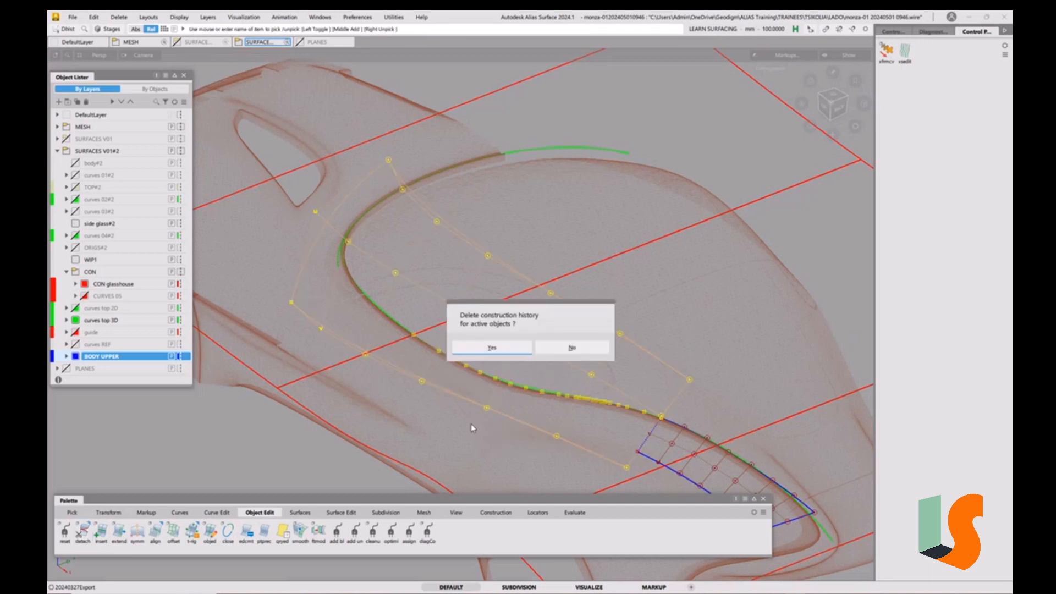
{"action": "left_click", "coordinate": [489, 349]}
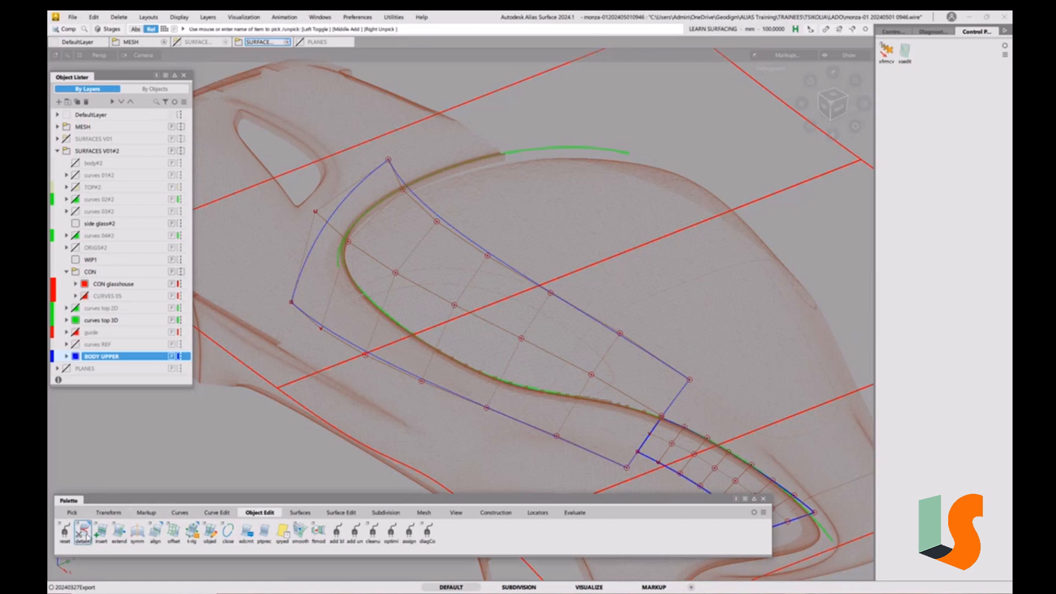
Step: Try again to detach the history-free surface, snapping the location to the offset.cos1 curve's end at the glasshouse surface edge
{"action": "left_click", "coordinate": [84, 531]}
{"action": "left_click_drag", "start_coordinate": [304, 264], "coordinate": [428, 342]}
{"action": "left_click", "coordinate": [414, 336], "text": "ctrl"}
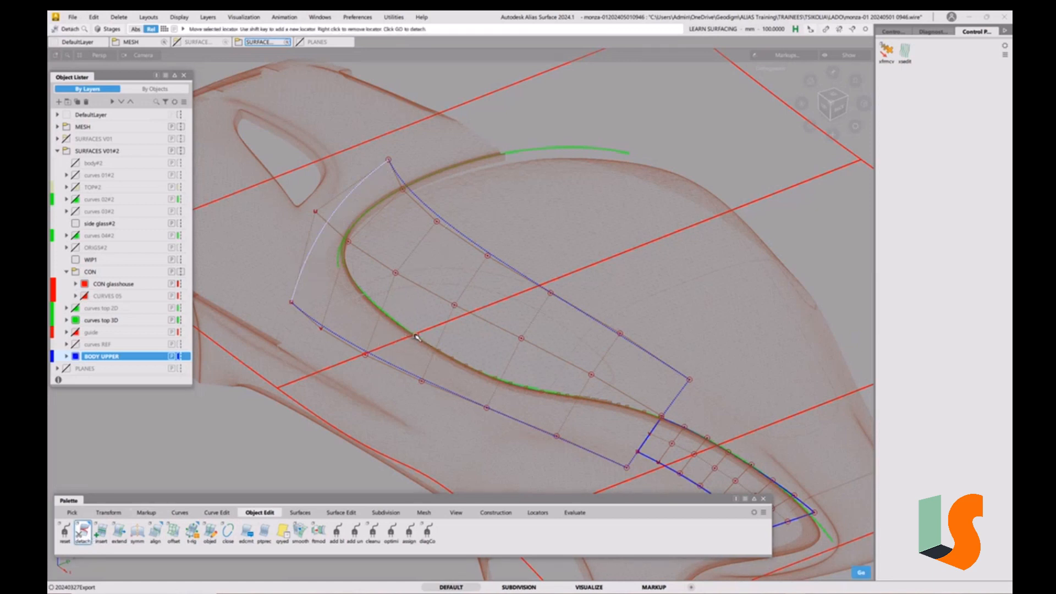
{"action": "left_click", "coordinate": [425, 345], "text": "ctrl+alt"}
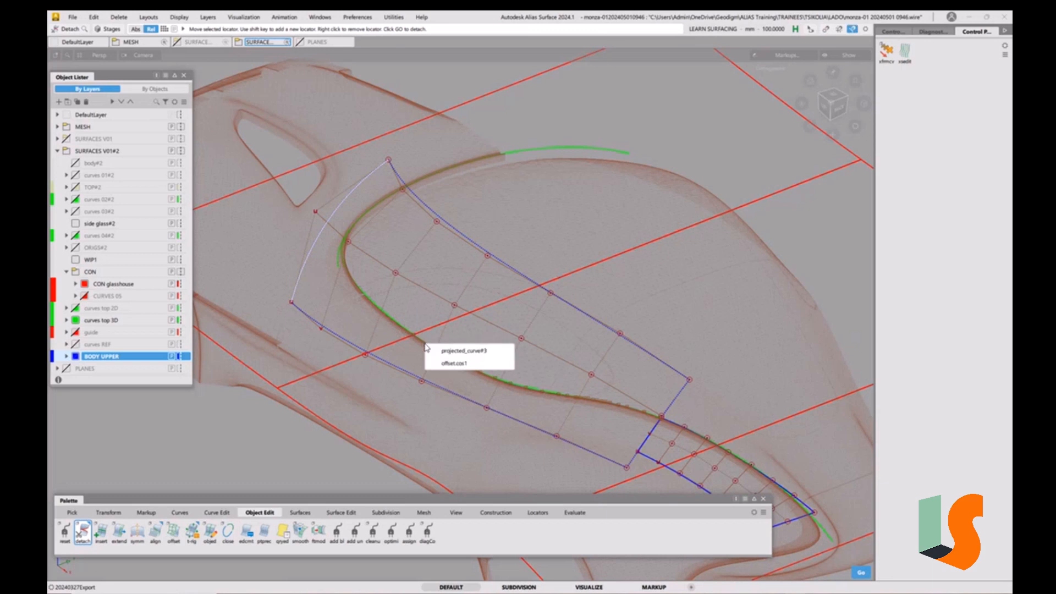
{"action": "left_click", "coordinate": [456, 363]}
{"action": "left_click_drag", "start_coordinate": [423, 342], "coordinate": [436, 330], "text": "alt+shift"}
{"action": "right_click_drag", "start_coordinate": [436, 330], "coordinate": [431, 344], "text": "alt+shift"}
{"action": "middle_click_drag", "start_coordinate": [431, 344], "coordinate": [463, 364], "text": "alt+shift"}
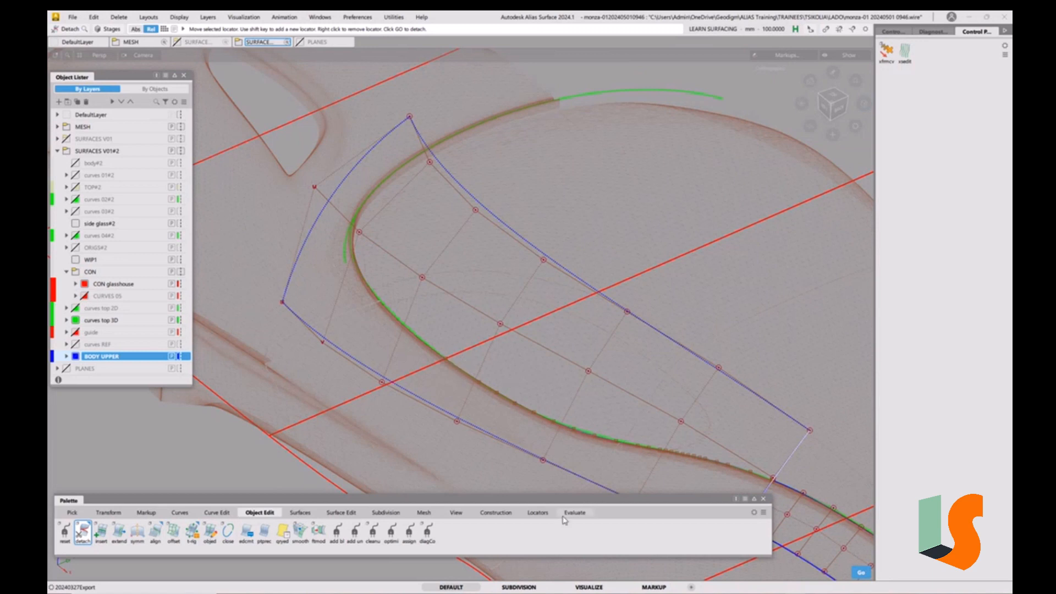
Step: Try to place a construction point at the end of the curve on surface, and delete the misplaced point
{"action": "left_click", "coordinate": [504, 517]}
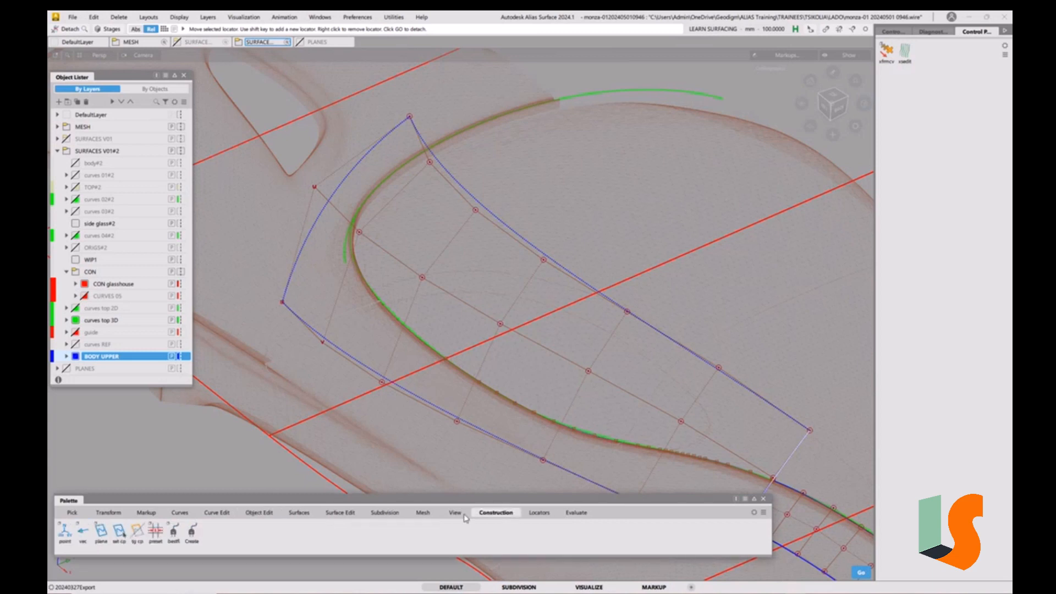
{"action": "left_click", "coordinate": [64, 530]}
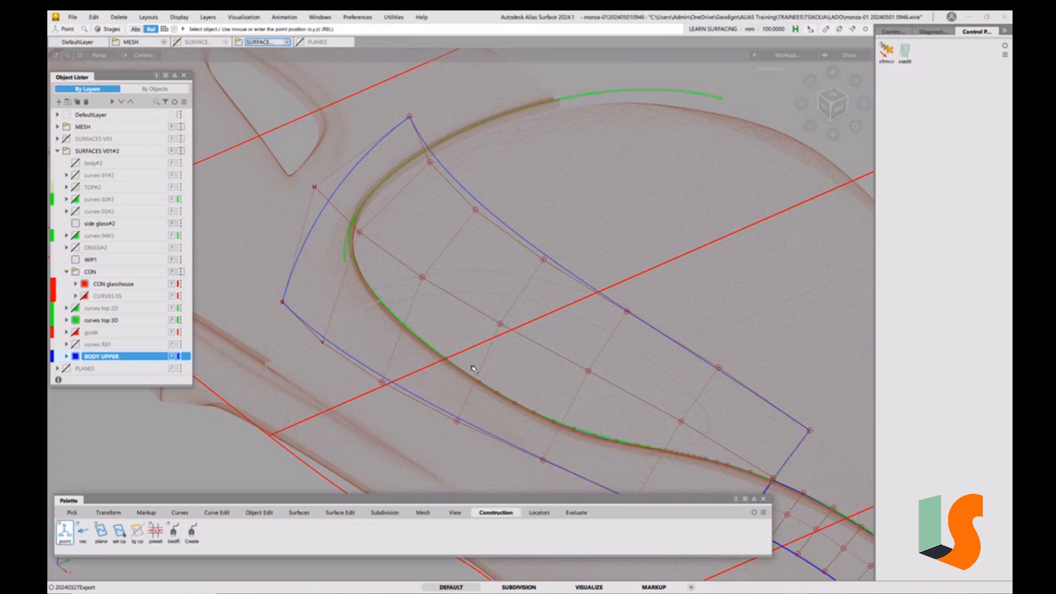
{"action": "left_click", "coordinate": [451, 370]}
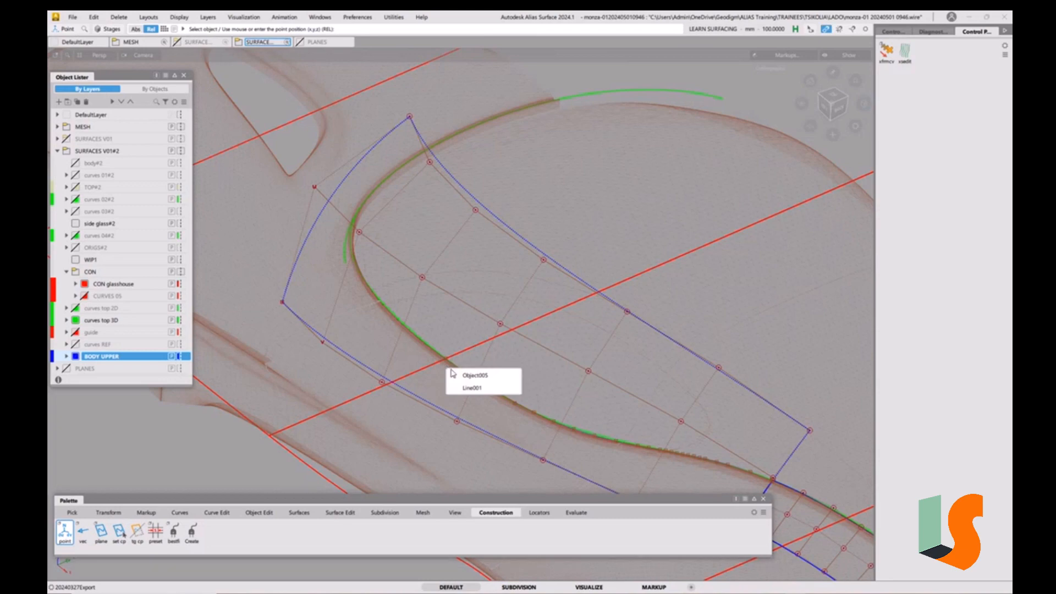
{"action": "left_click", "coordinate": [474, 375]}
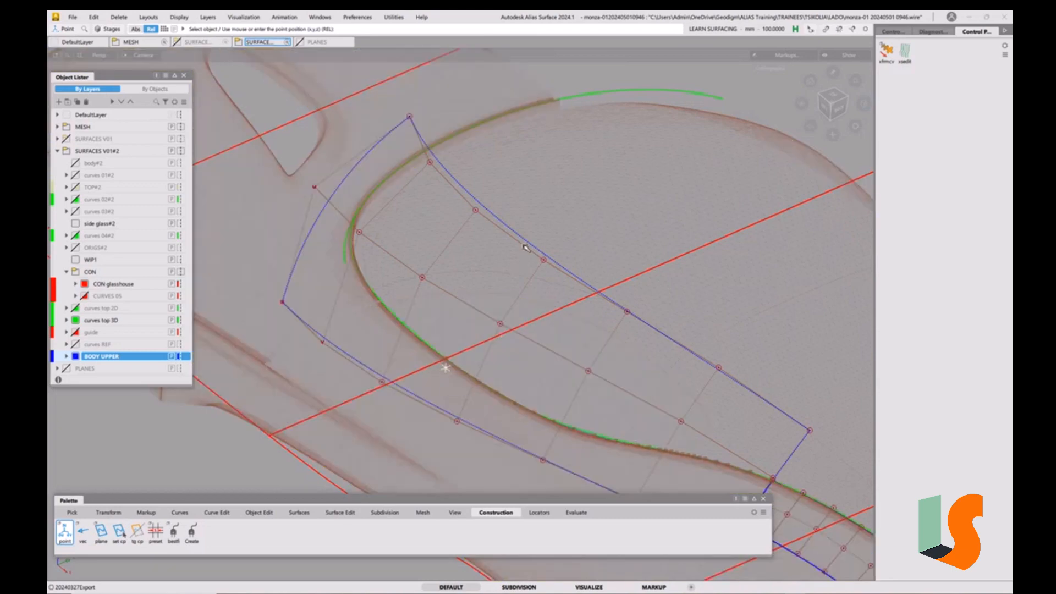
{"action": "key", "text": "Delete"}
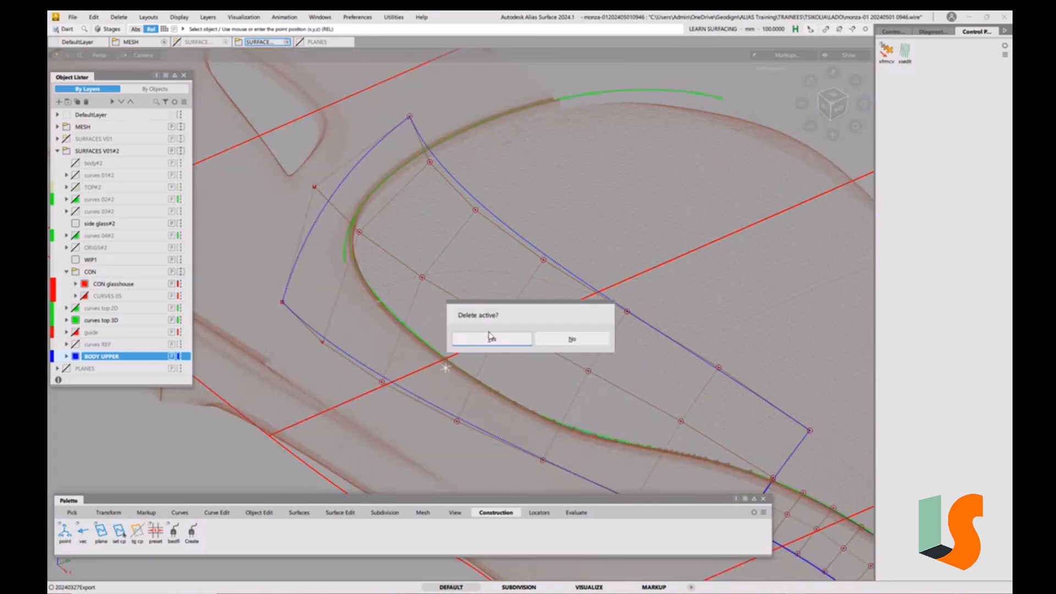
{"action": "left_click", "coordinate": [493, 340]}
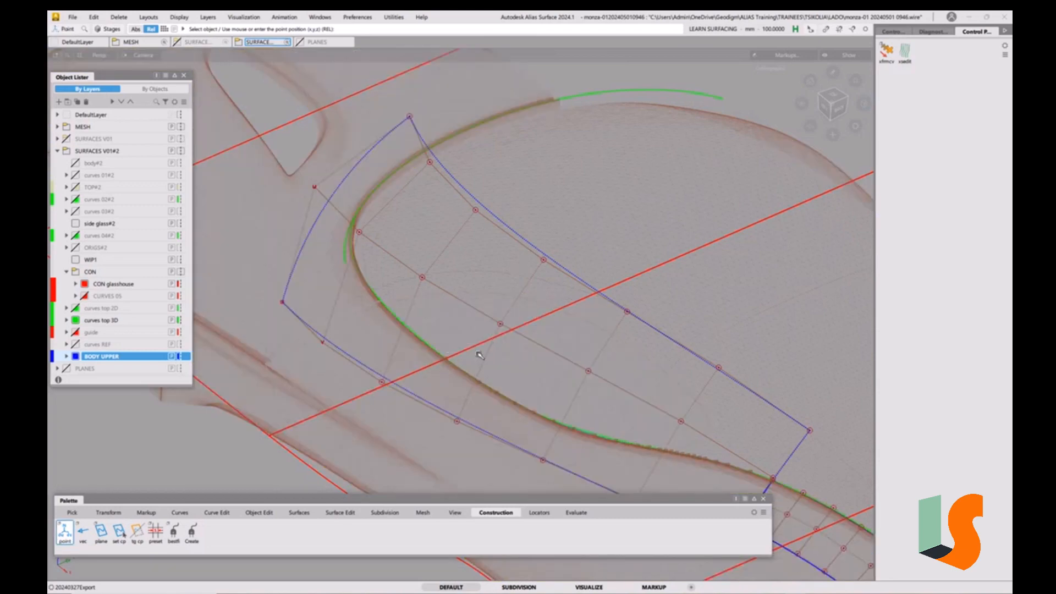
Step: Hide the MESH layer and place a construction point where the curve on surface ends at the glasshouse surface edge
{"action": "left_click", "coordinate": [66, 126]}
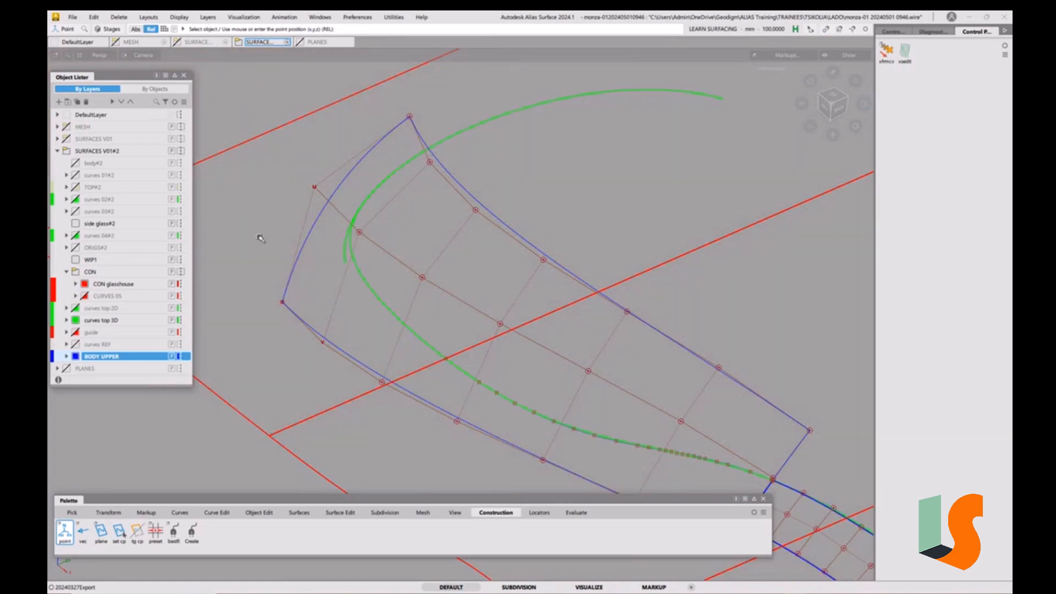
{"action": "left_click", "coordinate": [446, 361], "text": "ctrl+alt"}
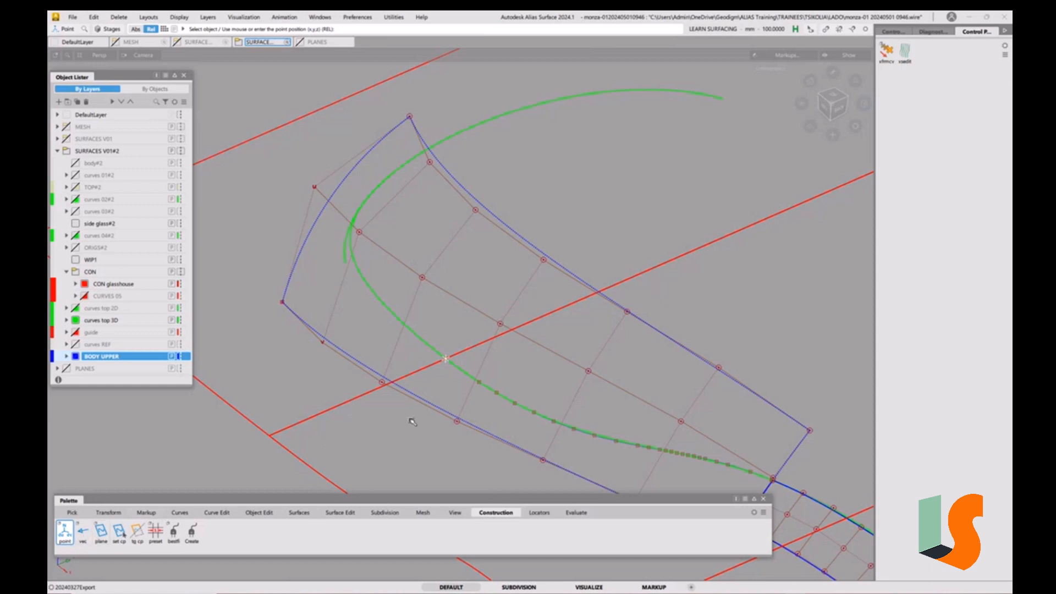
Step: Detach the extended surface crosswise at the construction point, splitting it into two patches
{"action": "left_click", "coordinate": [263, 512]}
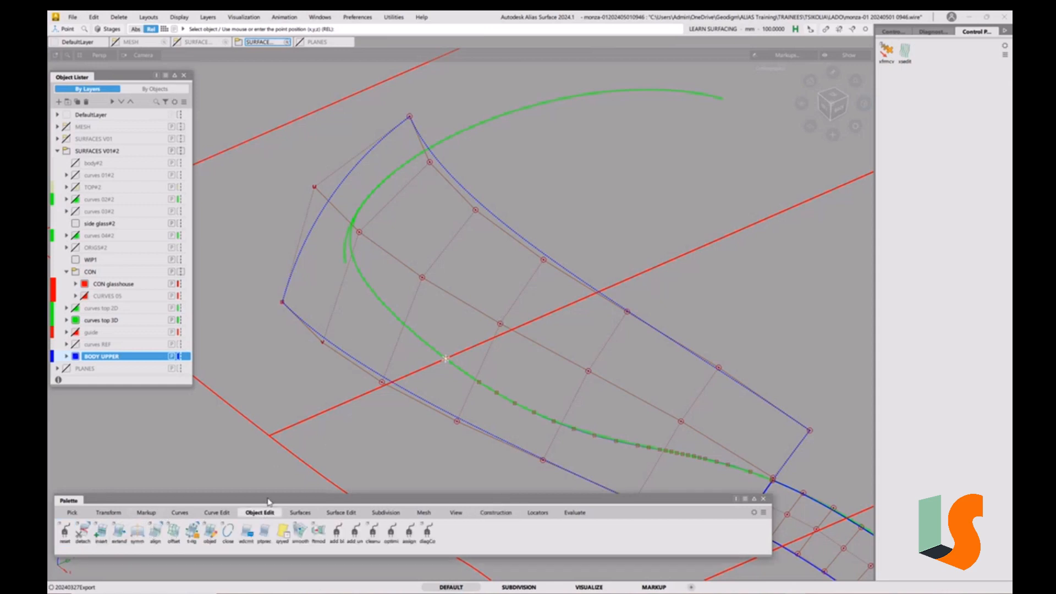
{"action": "left_click", "coordinate": [82, 530]}
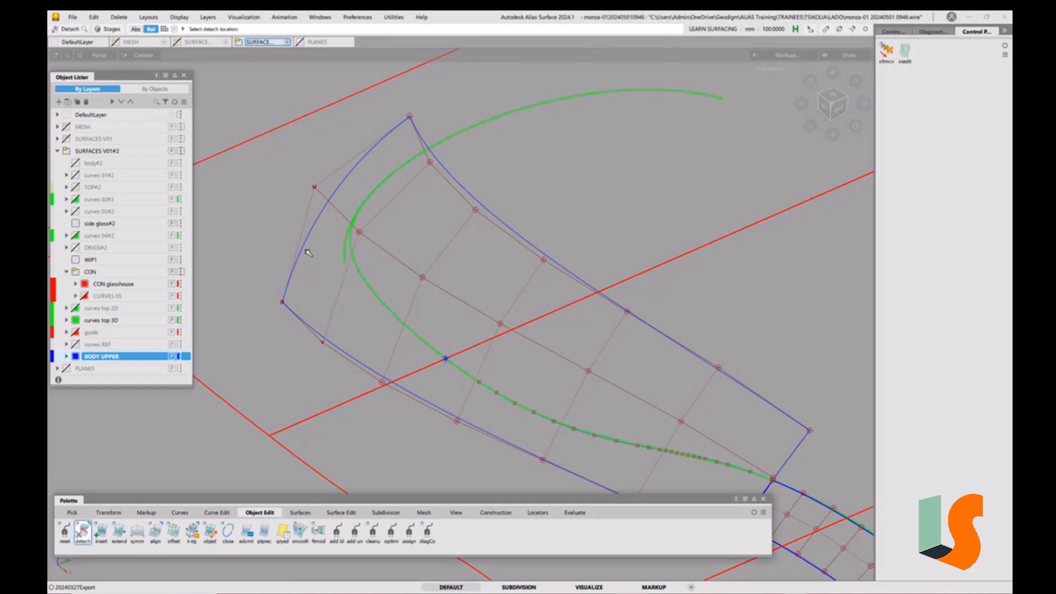
{"action": "left_click_drag", "start_coordinate": [304, 239], "coordinate": [381, 325]}
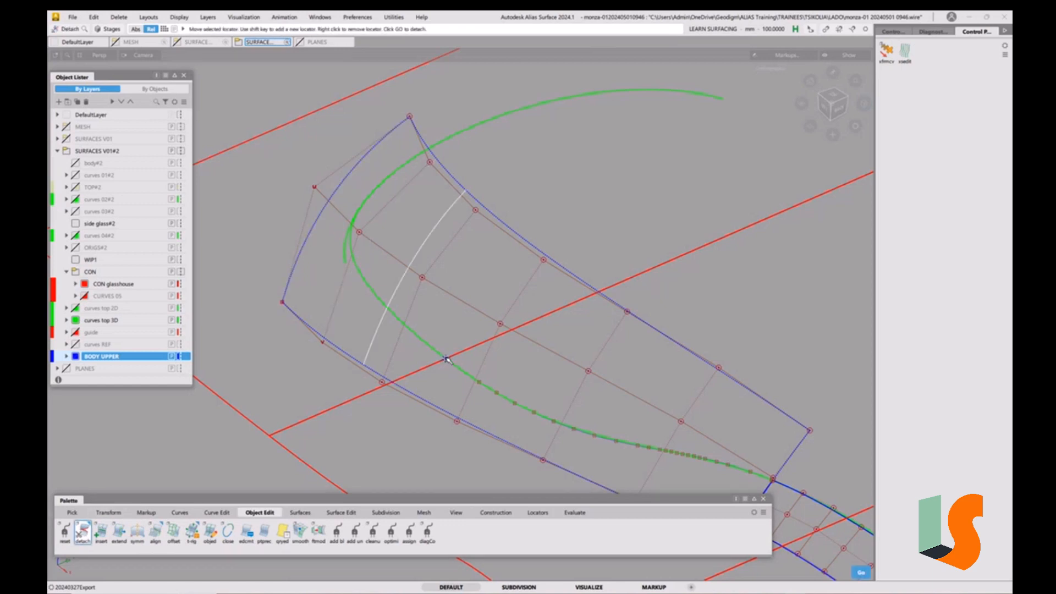
{"action": "left_click", "coordinate": [446, 359], "text": "ctrl+alt"}
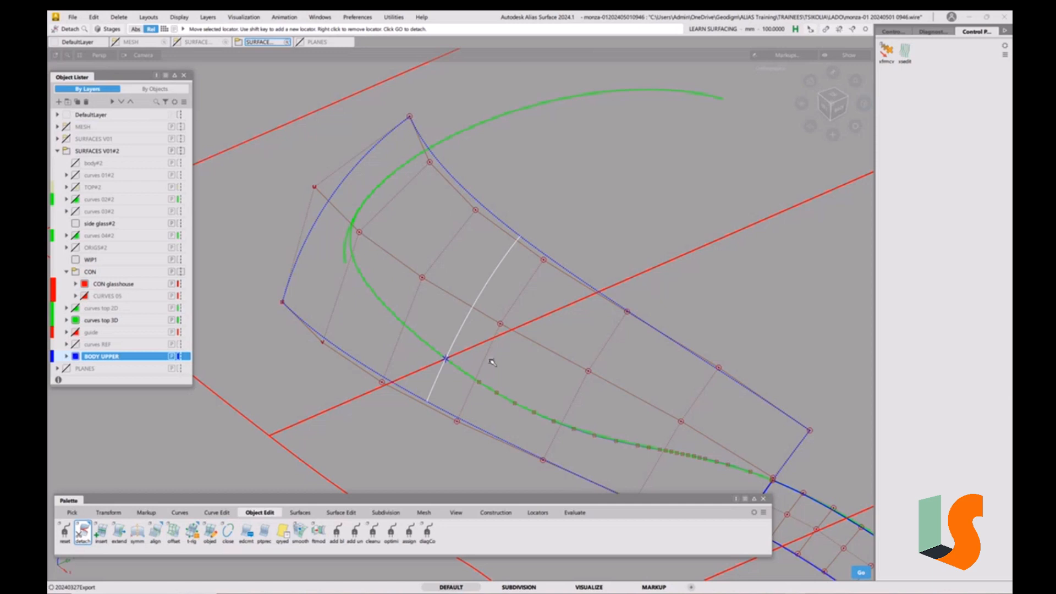
{"action": "key", "text": "Return"}
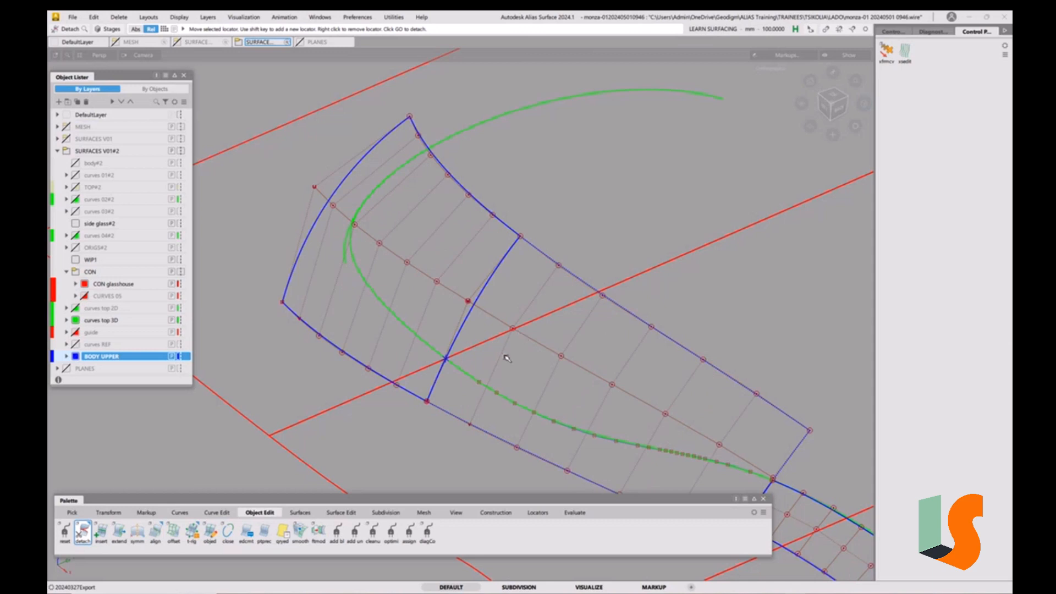
{"action": "right_click_drag", "start_coordinate": [494, 332], "coordinate": [547, 389], "text": "alt+shift"}
{"action": "middle_click_drag", "start_coordinate": [546, 389], "coordinate": [477, 349], "text": "alt+shift"}
{"action": "left_click", "coordinate": [494, 372]}
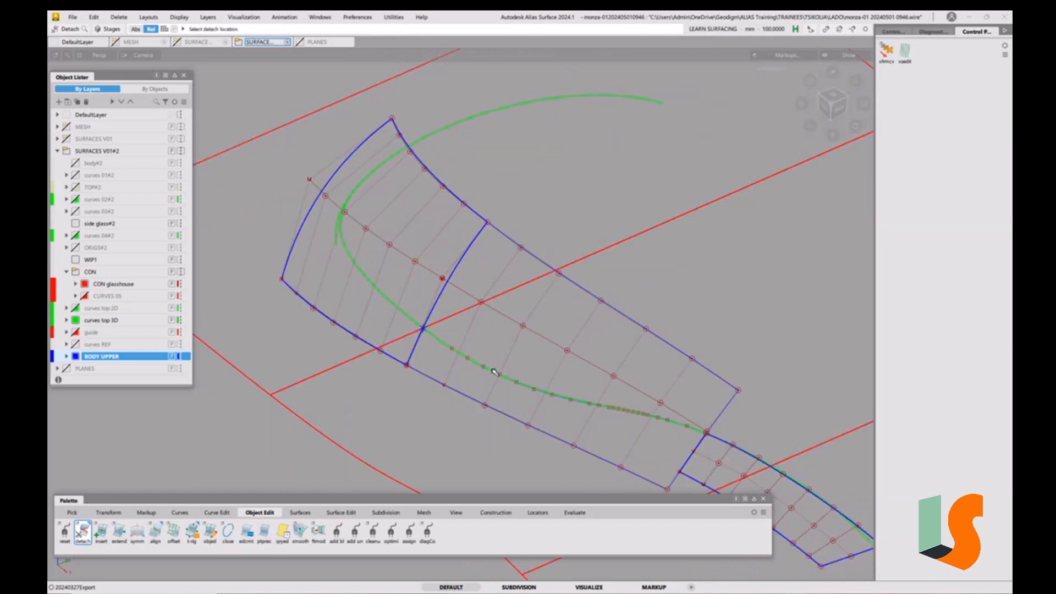
Step: Trim convert the middle patch along its curve on surface with 3D Trimming off, keeping the region below the curve
{"action": "left_click_drag", "start_coordinate": [557, 397], "coordinate": [539, 388], "text": "ctrl+shift"}
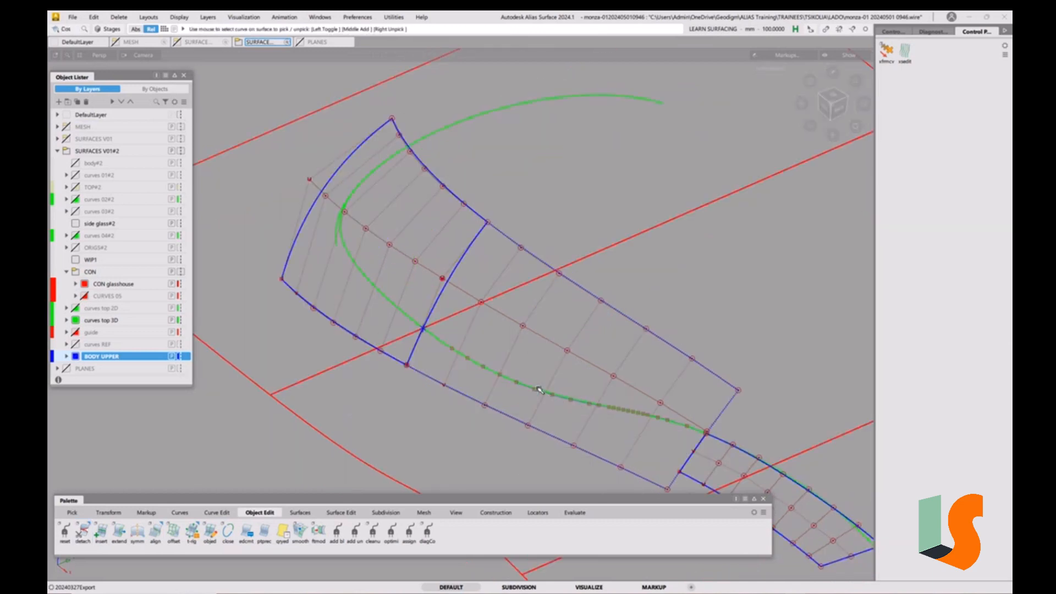
{"action": "left_click", "coordinate": [538, 389]}
{"action": "left_click", "coordinate": [375, 437]}
{"action": "left_click_drag", "start_coordinate": [544, 395], "coordinate": [543, 312], "text": "alt+shift"}
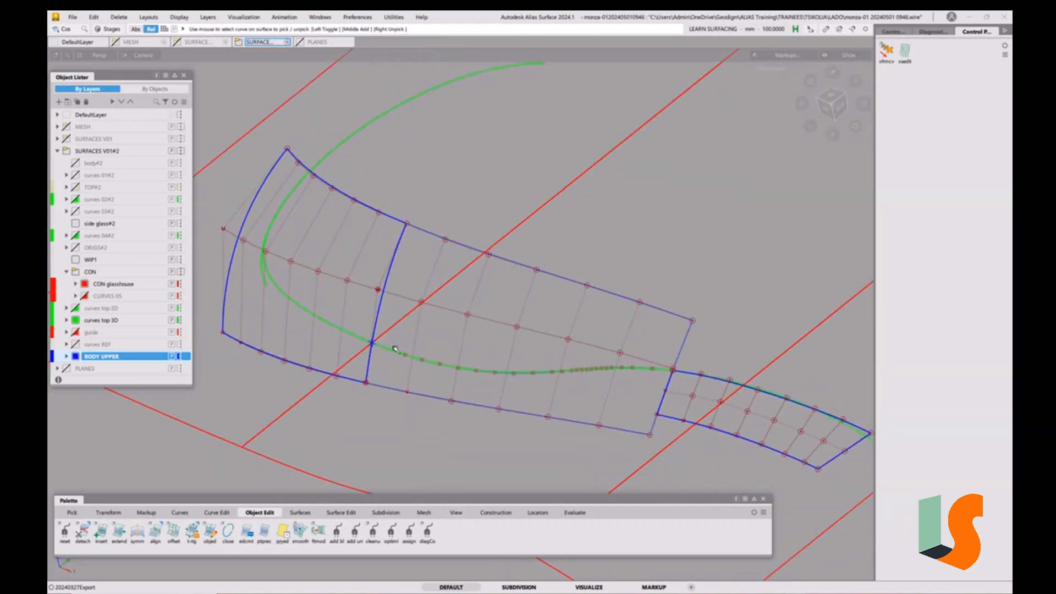
{"action": "left_click", "coordinate": [338, 513]}
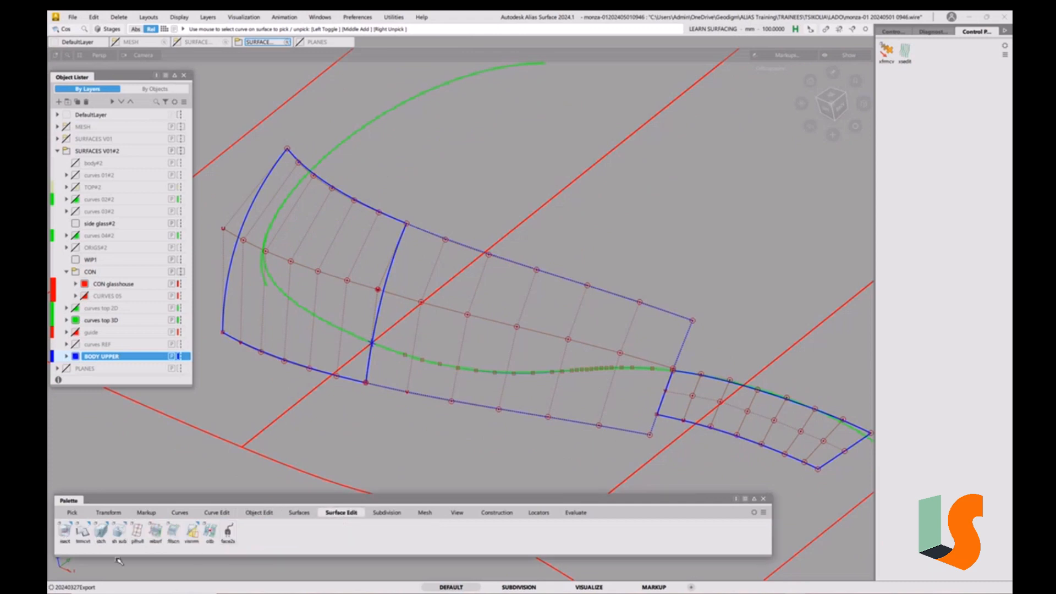
{"action": "double_click", "coordinate": [83, 532]}
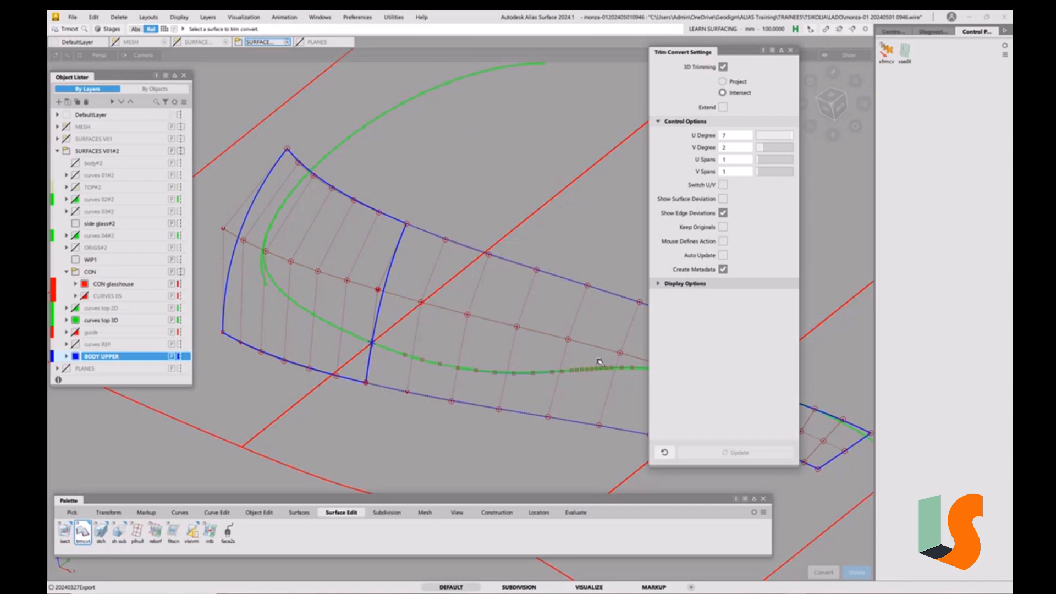
{"action": "right_click_drag", "start_coordinate": [536, 343], "coordinate": [493, 400], "text": "alt+shift"}
{"action": "middle_click_drag", "start_coordinate": [493, 400], "coordinate": [329, 396], "text": "alt+shift"}
{"action": "right_click_drag", "start_coordinate": [339, 316], "coordinate": [347, 344], "text": "alt+shift"}
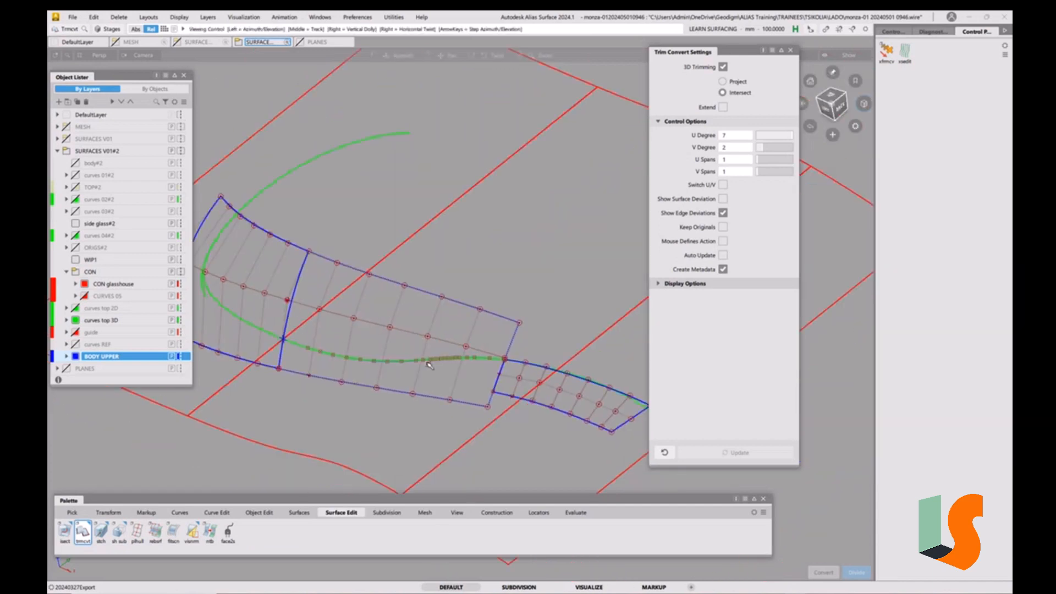
{"action": "middle_click_drag", "start_coordinate": [428, 364], "coordinate": [498, 368], "text": "alt+shift"}
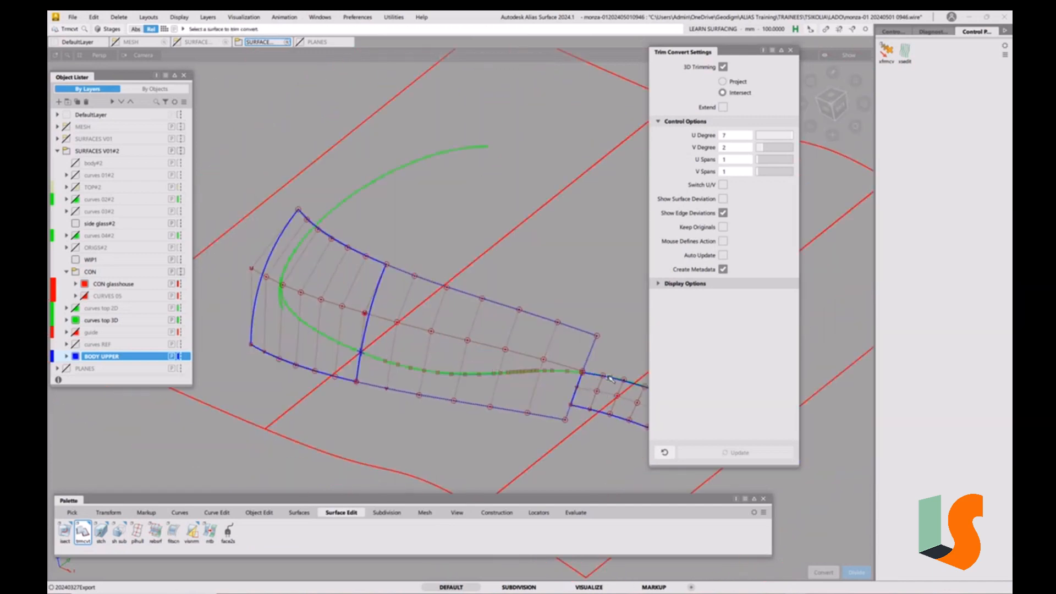
{"action": "left_click", "coordinate": [724, 67]}
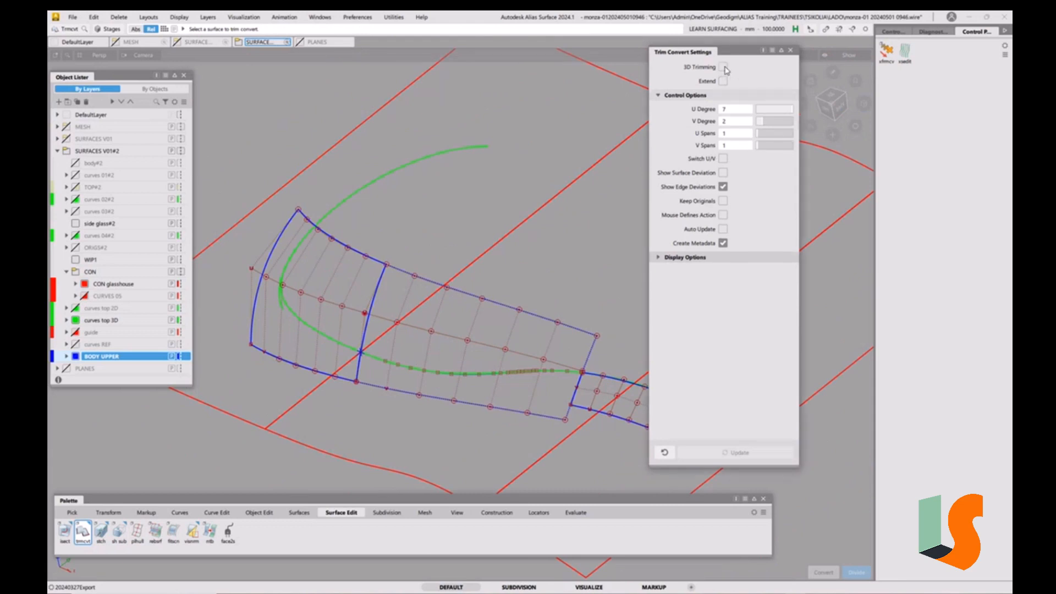
{"action": "left_click", "coordinate": [487, 406]}
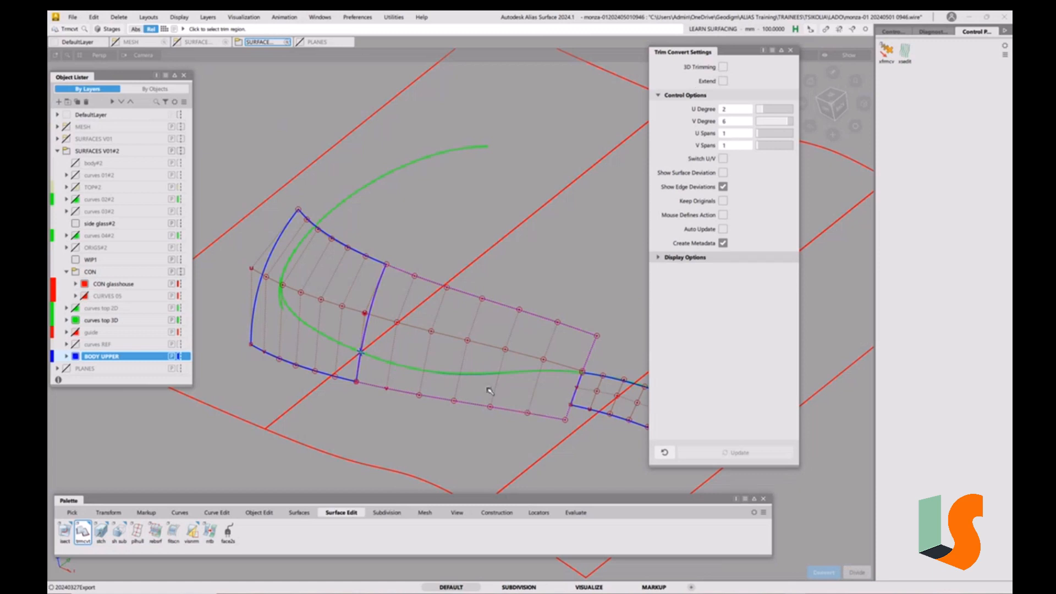
{"action": "left_click", "coordinate": [509, 405]}
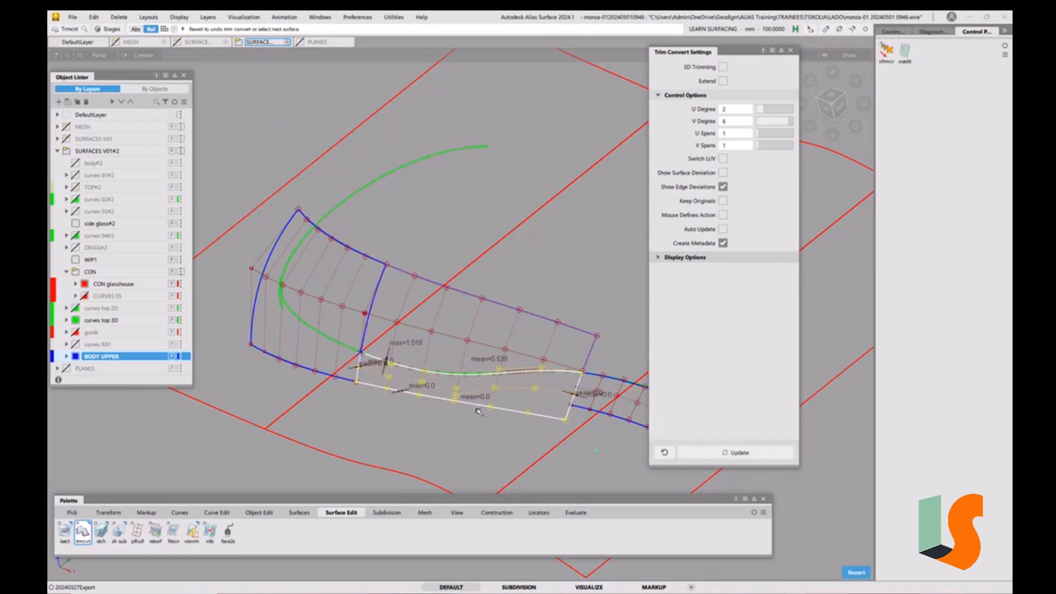
Step: Try a V Degree of 7 on the converted middle patch and enable Auto Update in the Trim Convert settings
{"action": "right_click_drag", "start_coordinate": [479, 411], "coordinate": [467, 354], "text": "alt+shift"}
{"action": "middle_click_drag", "start_coordinate": [467, 354], "coordinate": [556, 343], "text": "alt+shift"}
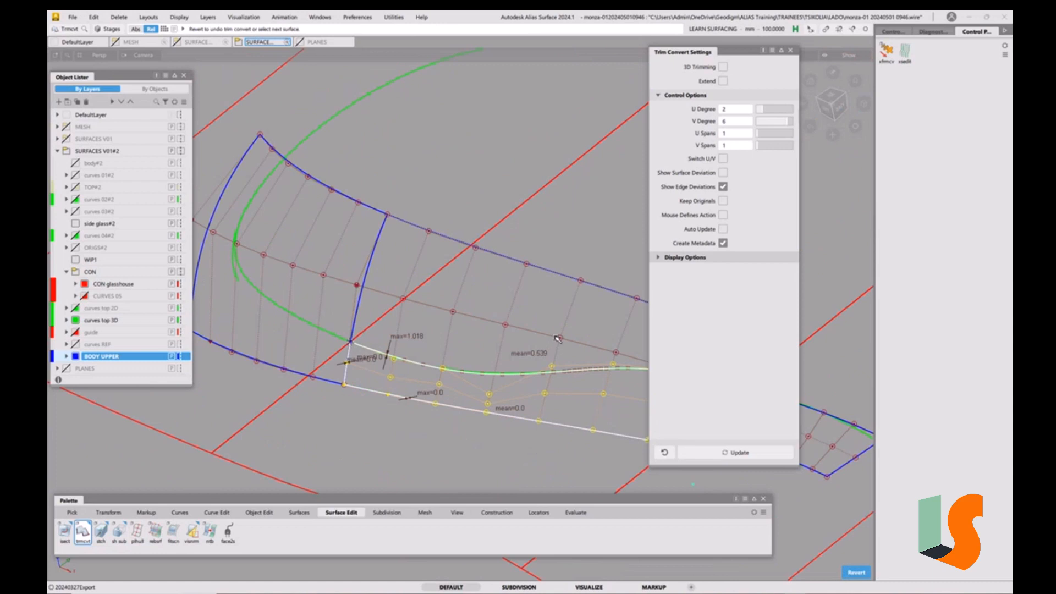
{"action": "right_click_drag", "start_coordinate": [557, 339], "coordinate": [596, 351], "text": "alt+shift"}
{"action": "middle_click_drag", "start_coordinate": [596, 351], "coordinate": [455, 337], "text": "alt+shift"}
{"action": "left_click_drag", "start_coordinate": [455, 337], "coordinate": [471, 330], "text": "alt+shift"}
{"action": "middle_click_drag", "start_coordinate": [471, 330], "coordinate": [515, 302], "text": "alt+shift"}
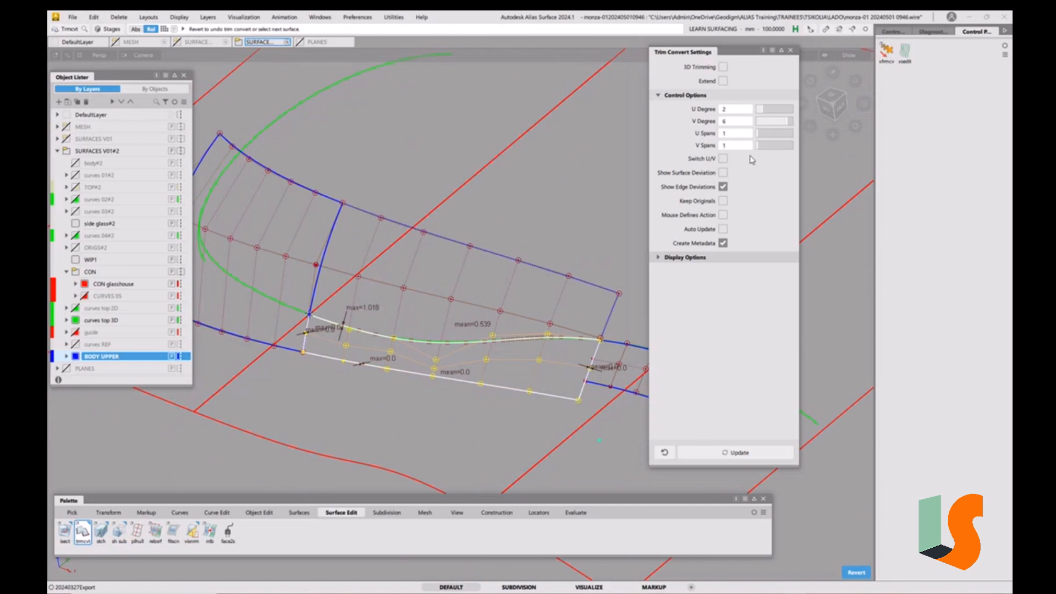
{"action": "left_click", "coordinate": [792, 122]}
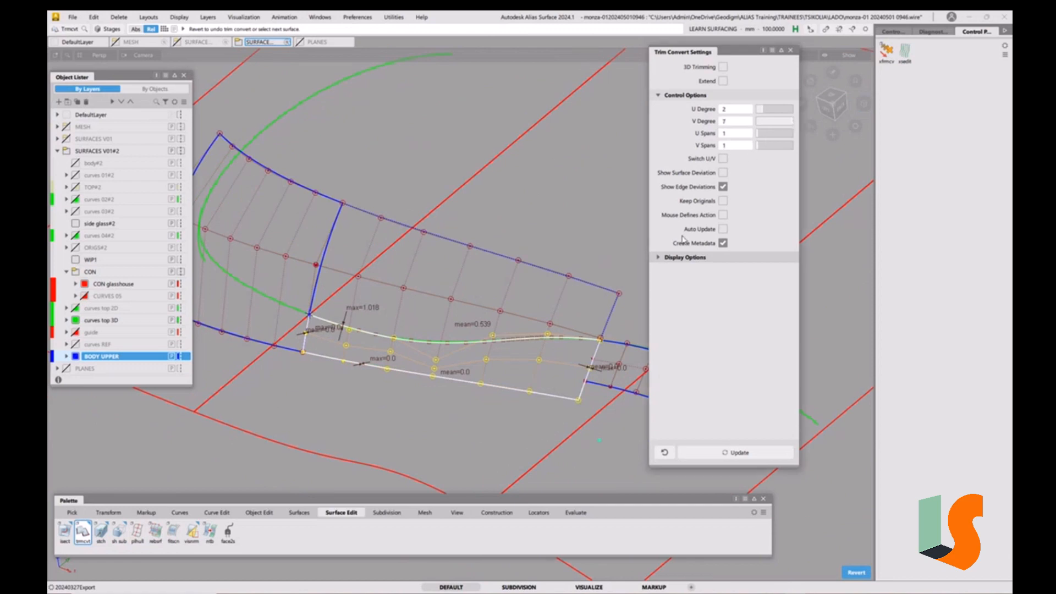
{"action": "left_click", "coordinate": [723, 230]}
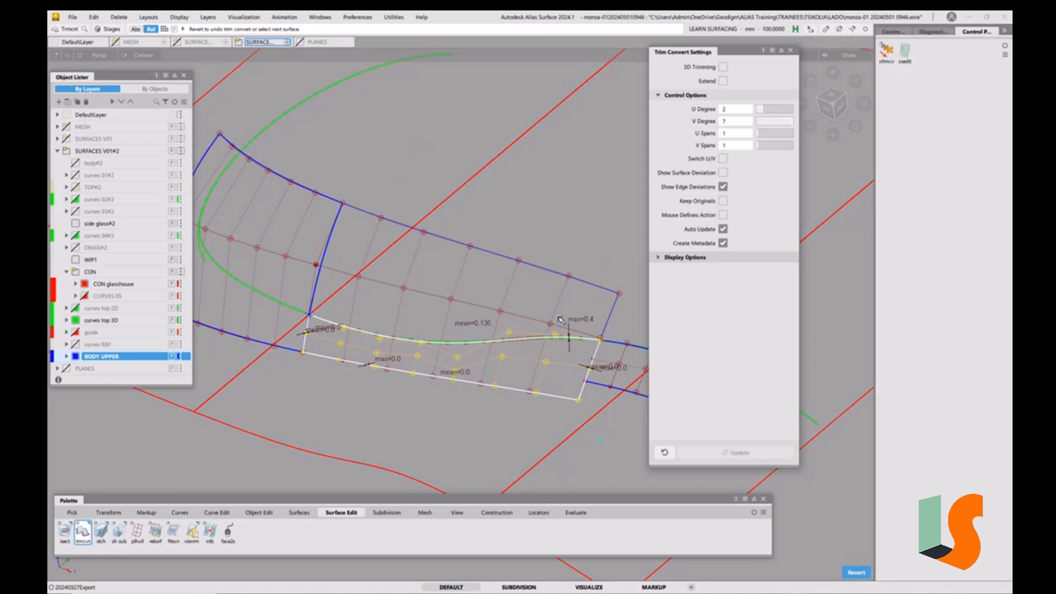
{"action": "left_click_drag", "start_coordinate": [533, 301], "coordinate": [488, 303], "text": "alt+shift"}
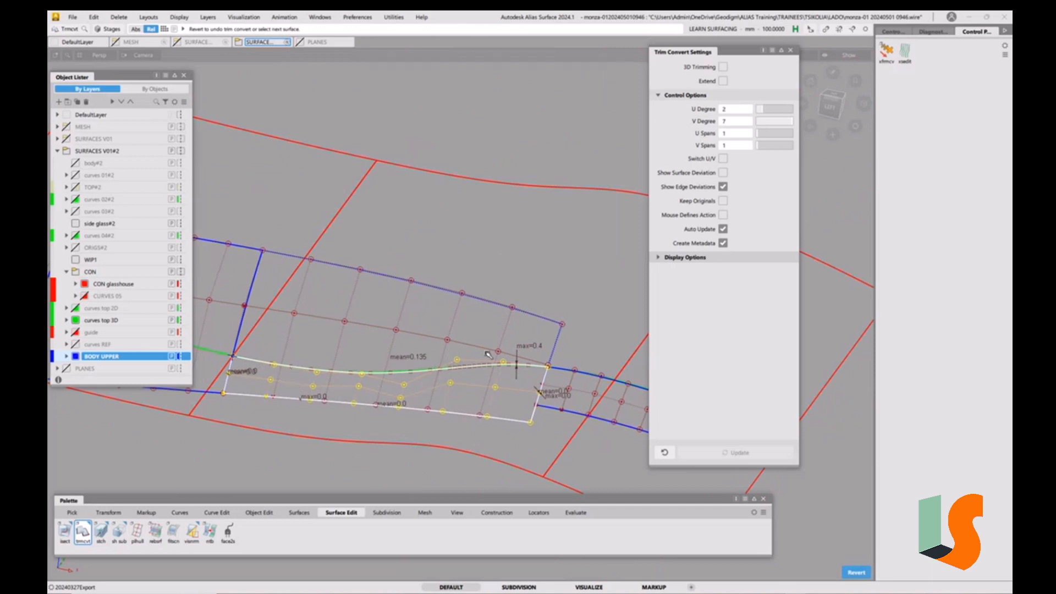
Step: Set the middle patch's V Degree to 6 and accept the trim conversion
{"action": "left_click_drag", "start_coordinate": [790, 122], "coordinate": [787, 122]}
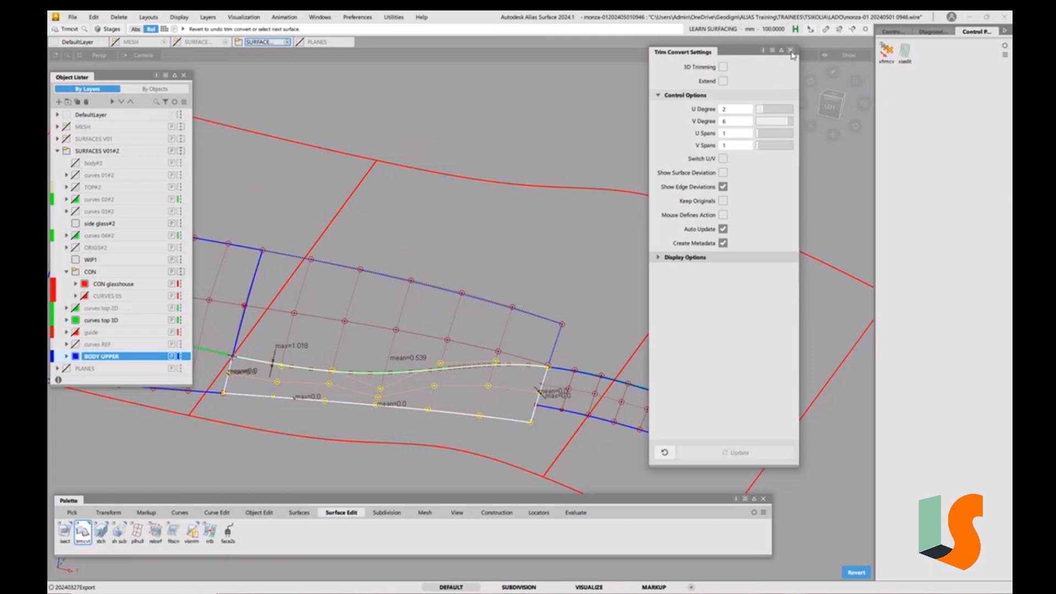
{"action": "left_click", "coordinate": [790, 51]}
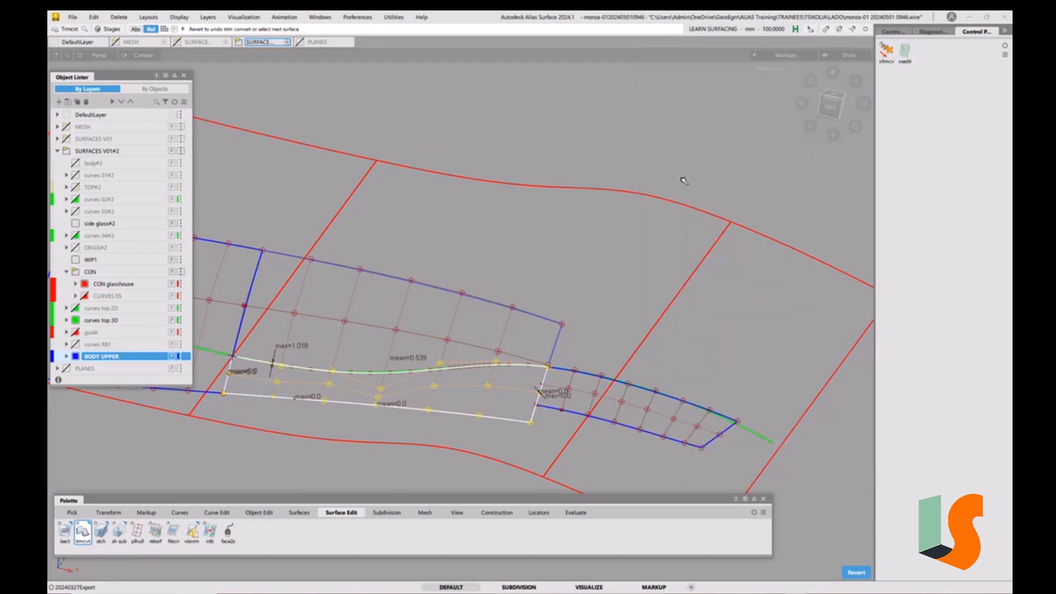
{"action": "left_click", "coordinate": [625, 348]}
Step: Examine the converted middle patch's control points and upper edge against the green top curve and the neighbouring patches
{"action": "right_click_drag", "start_coordinate": [616, 288], "coordinate": [571, 301], "text": "alt+shift"}
{"action": "middle_click_drag", "start_coordinate": [570, 300], "coordinate": [674, 311], "text": "alt+shift"}
{"action": "left_click_drag", "start_coordinate": [598, 370], "coordinate": [604, 361], "text": "alt+shift"}
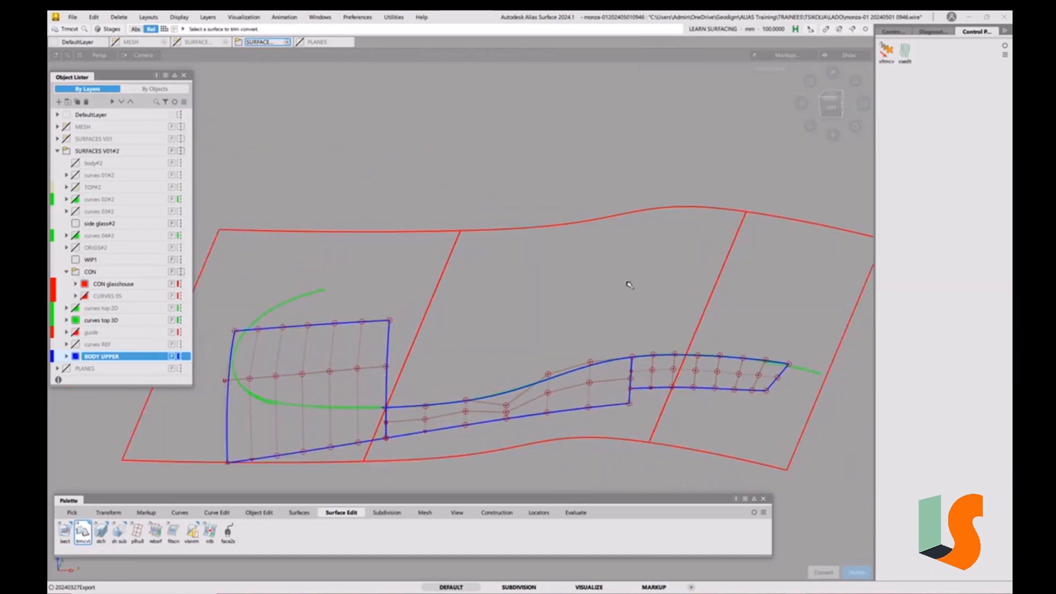
{"action": "right_click_drag", "start_coordinate": [513, 328], "coordinate": [523, 383], "text": "alt+shift"}
{"action": "left_click_drag", "start_coordinate": [676, 325], "coordinate": [595, 351], "text": "alt+shift"}
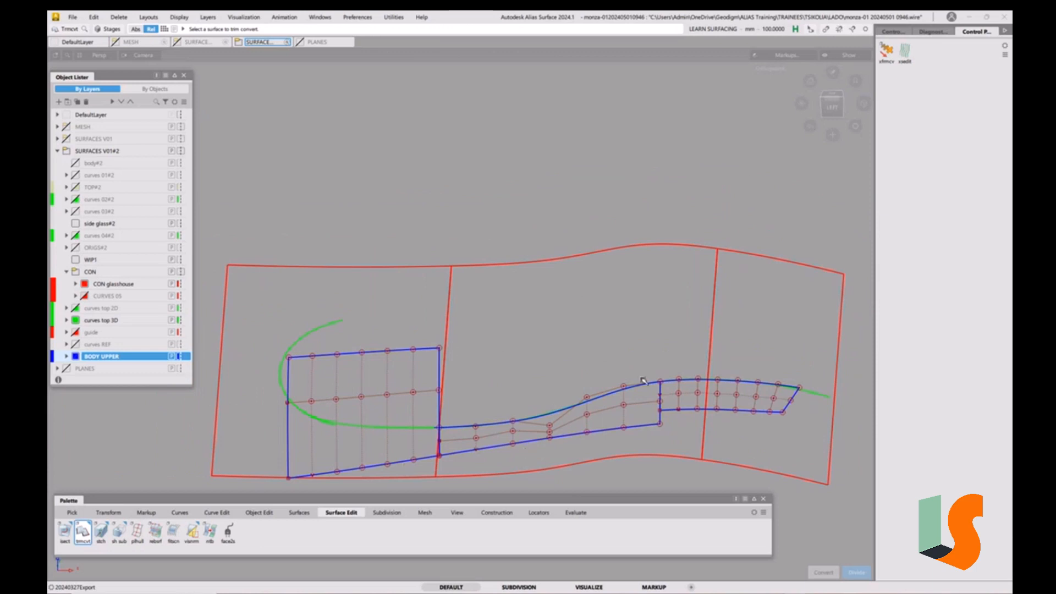
{"action": "right_click_drag", "start_coordinate": [544, 427], "coordinate": [544, 412], "text": "alt+shift"}
{"action": "middle_click_drag", "start_coordinate": [544, 412], "coordinate": [554, 382], "text": "alt+shift"}
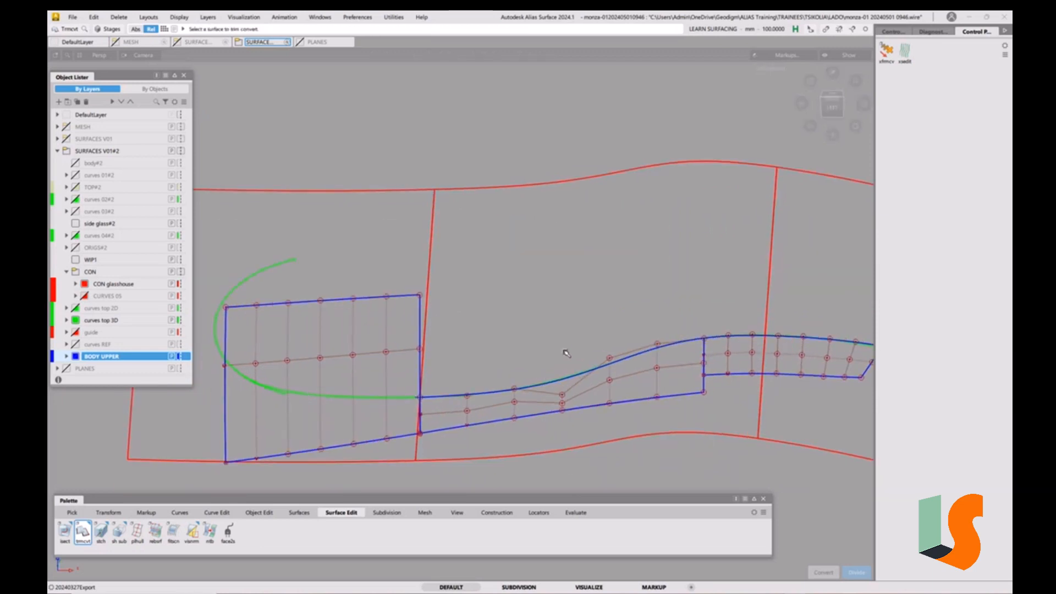
{"action": "left_click_drag", "start_coordinate": [551, 377], "coordinate": [479, 400], "text": "alt+shift"}
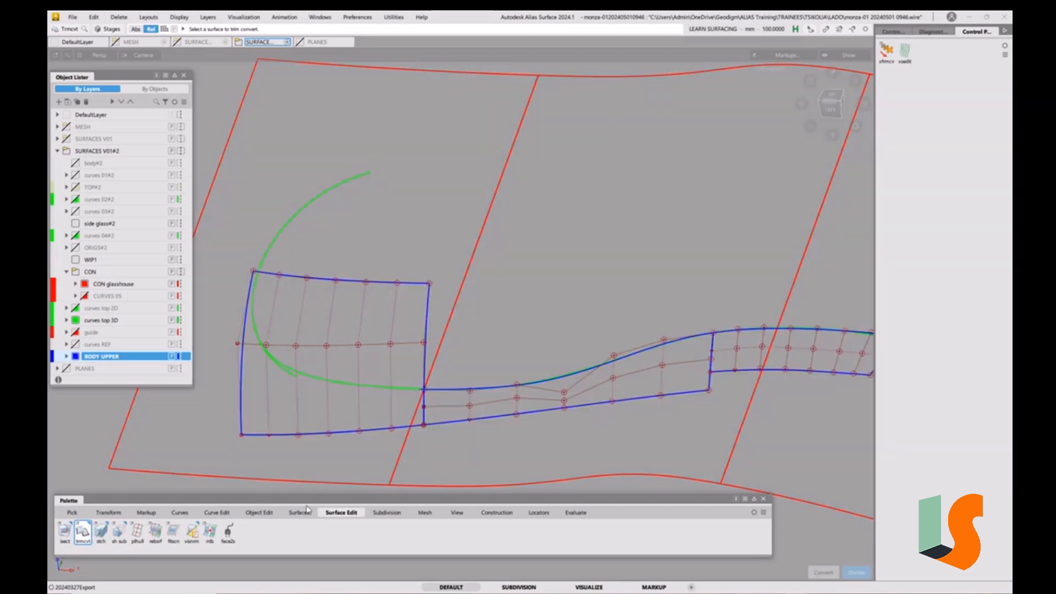
Step: Trim convert the wide end patch with 3D Trimming set to Intersect, keeping the region below the glasshouse surface intersection
{"action": "double_click", "coordinate": [83, 531]}
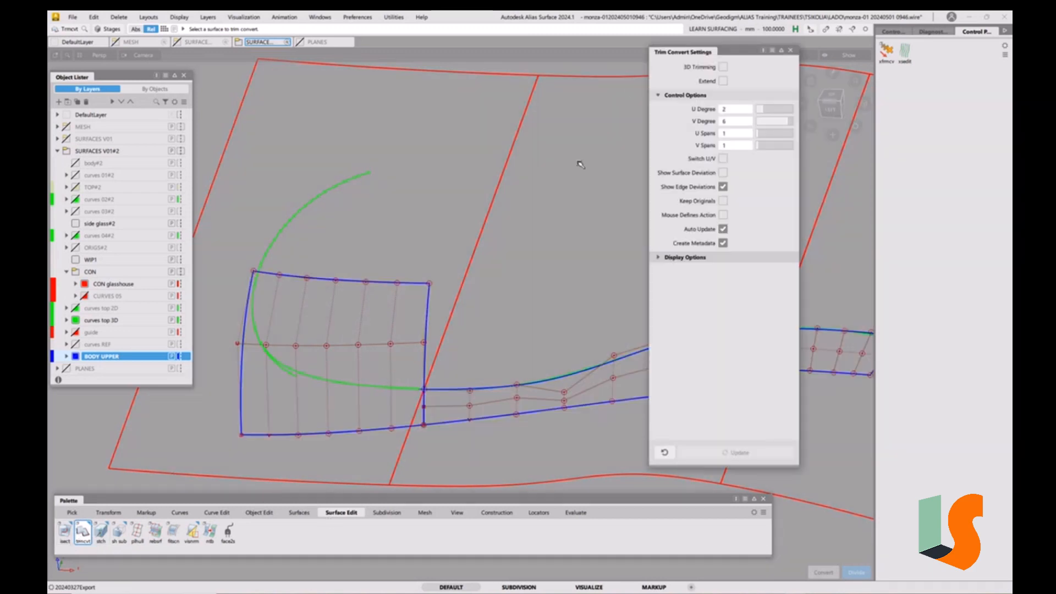
{"action": "left_click", "coordinate": [722, 67]}
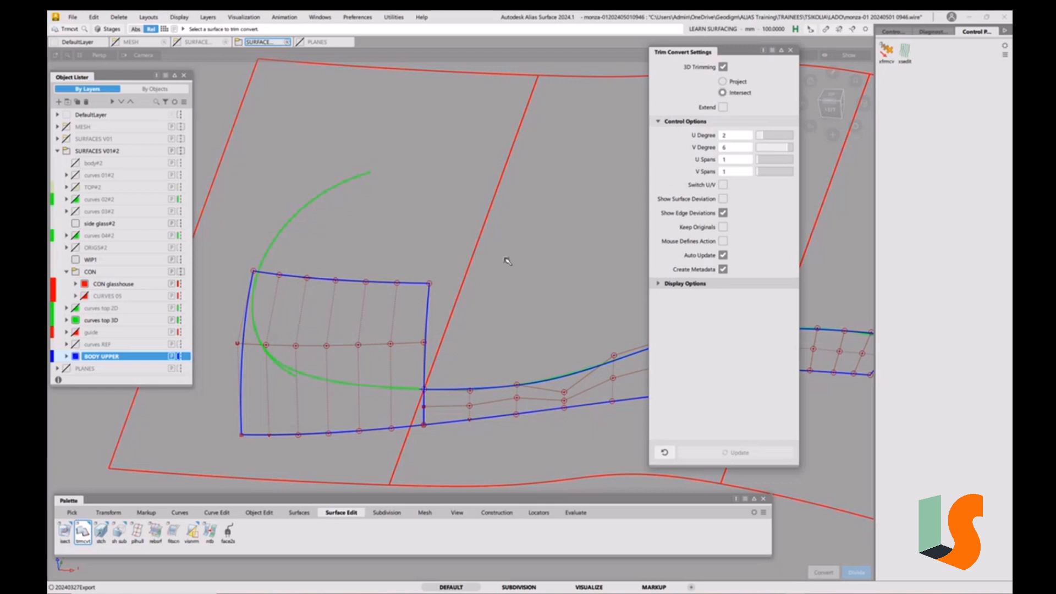
{"action": "left_click", "coordinate": [404, 288]}
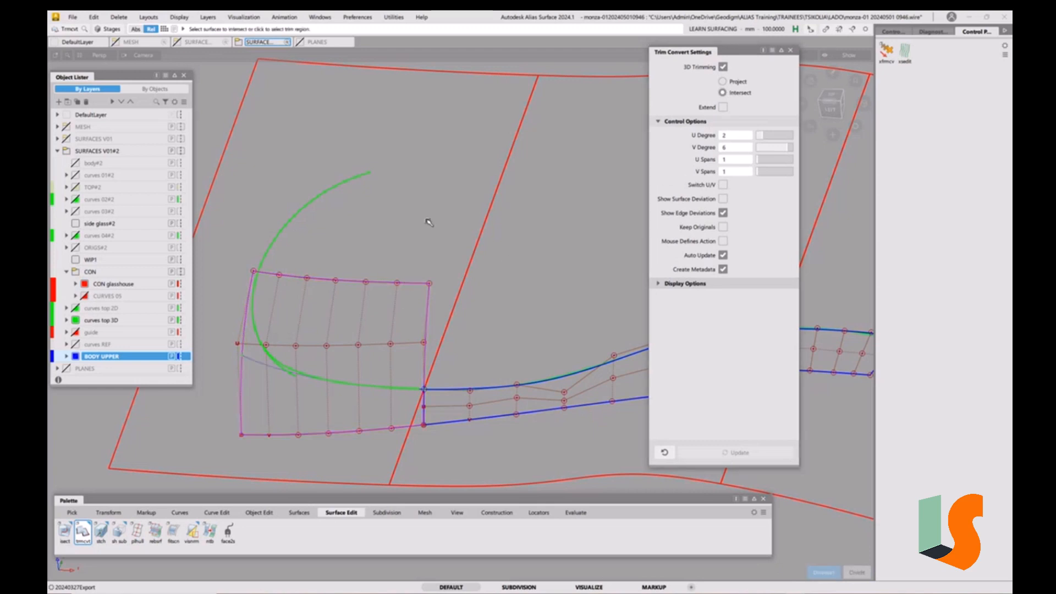
{"action": "left_click", "coordinate": [304, 433]}
{"action": "left_click", "coordinate": [364, 443]}
{"action": "left_click_drag", "start_coordinate": [392, 417], "coordinate": [388, 367], "text": "alt+shift"}
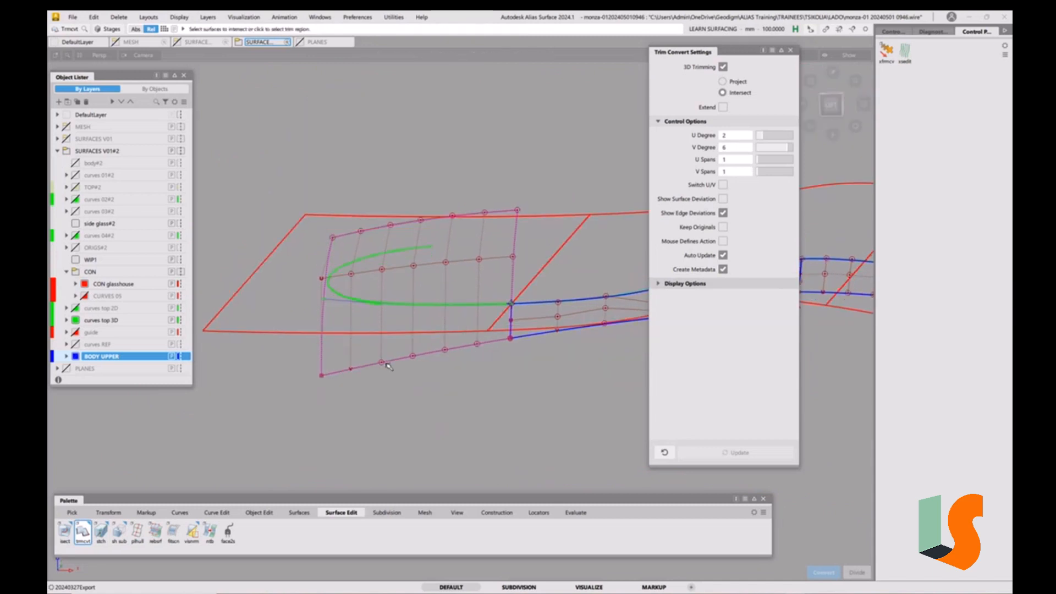
{"action": "left_click", "coordinate": [383, 357]}
{"action": "key", "text": "space"}
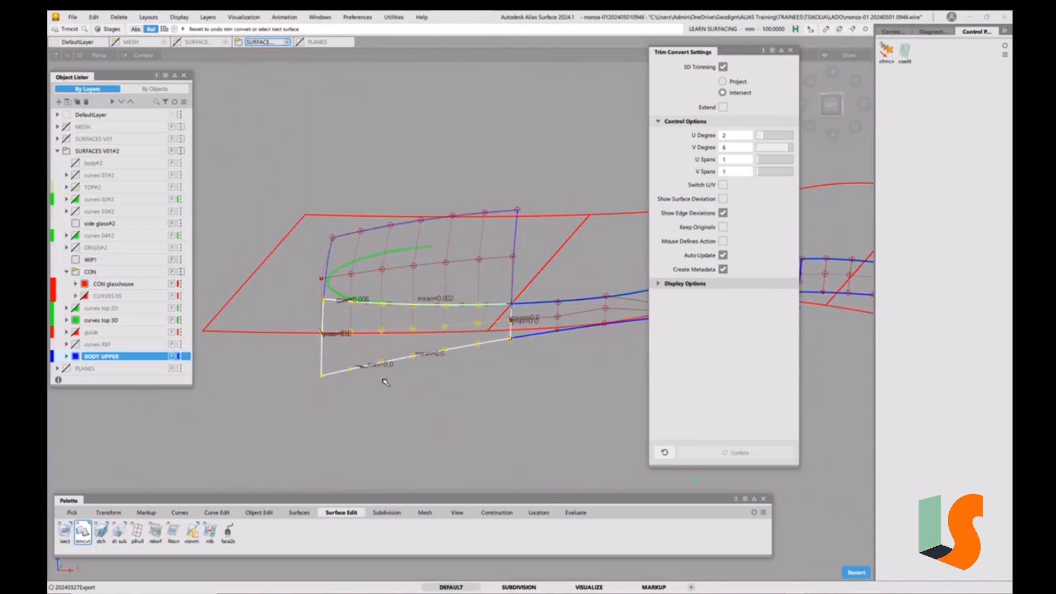
{"action": "left_click_drag", "start_coordinate": [438, 412], "coordinate": [438, 364], "text": "ctrl+shift"}
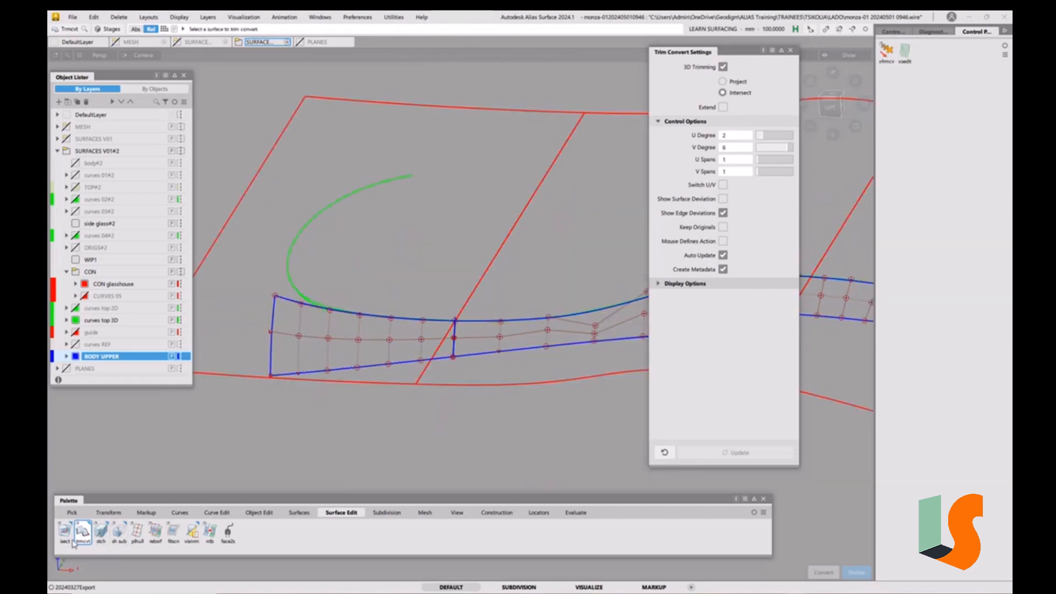
{"action": "left_click_drag", "start_coordinate": [68, 537], "coordinate": [89, 570]}
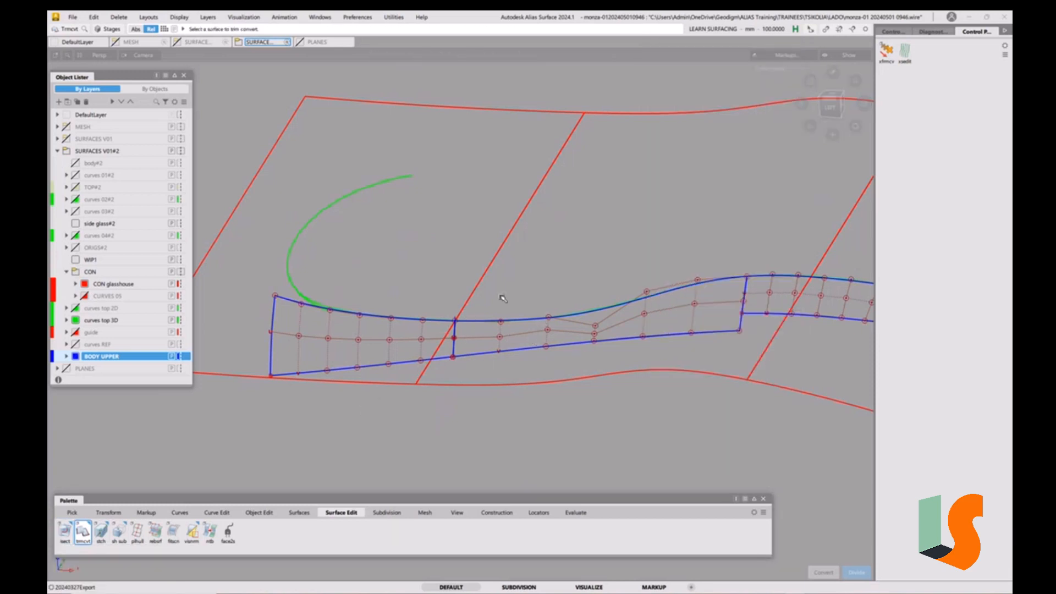
{"action": "left_click", "coordinate": [790, 50]}
Step: Hide the CON layer folder so that only the body surfaces and the top curve are displayed
{"action": "key", "text": "shift+alt"}
{"action": "left_click_drag", "start_coordinate": [371, 309], "coordinate": [108, 317], "text": "alt+shift"}
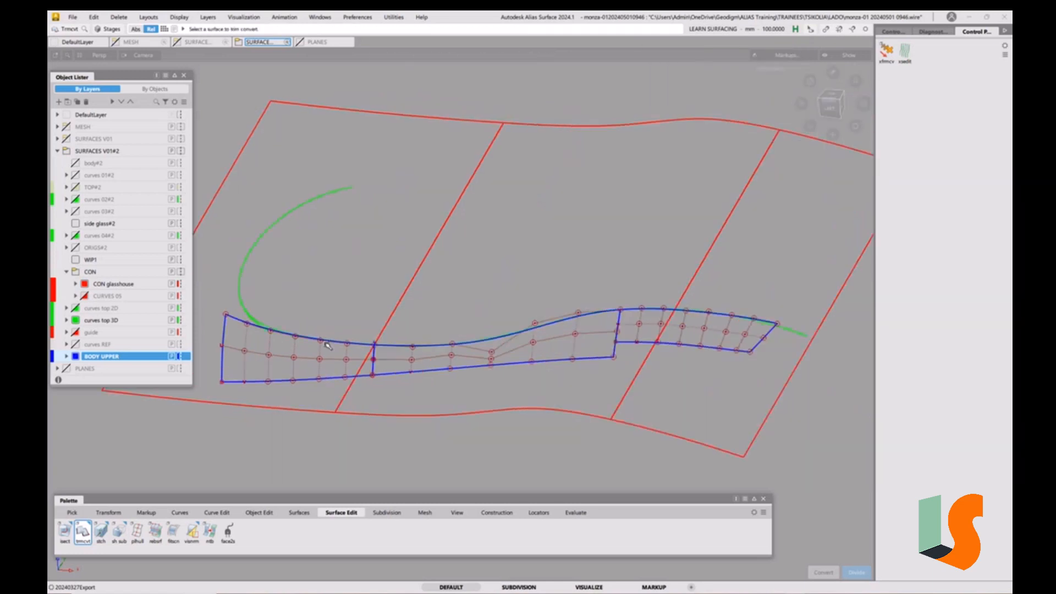
{"action": "left_click", "coordinate": [80, 281]}
Step: Examine the upper edge and control point rows of the three patches in a vertically stretched Left view
{"action": "left_click_drag", "start_coordinate": [465, 314], "coordinate": [533, 300], "text": "alt+shift"}
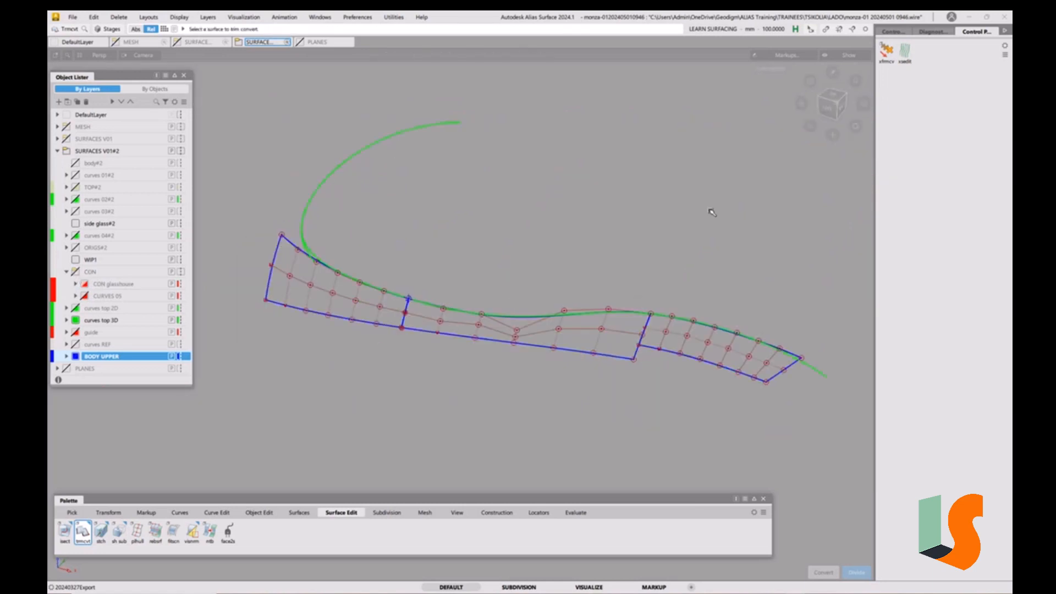
{"action": "left_click", "coordinate": [829, 106]}
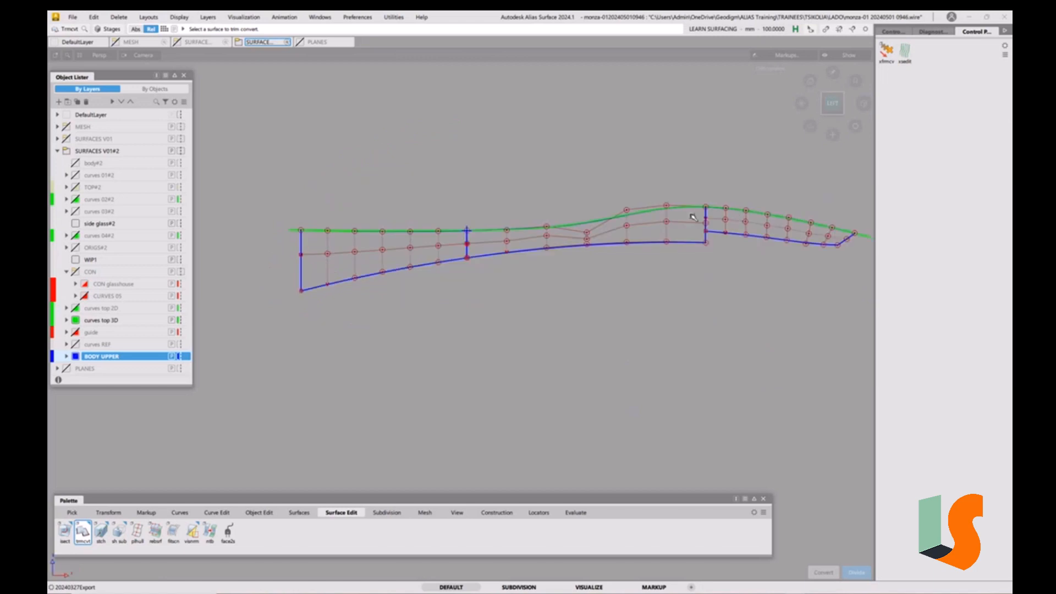
{"action": "middle_click_drag", "start_coordinate": [692, 216], "coordinate": [681, 325], "text": "alt+shift"}
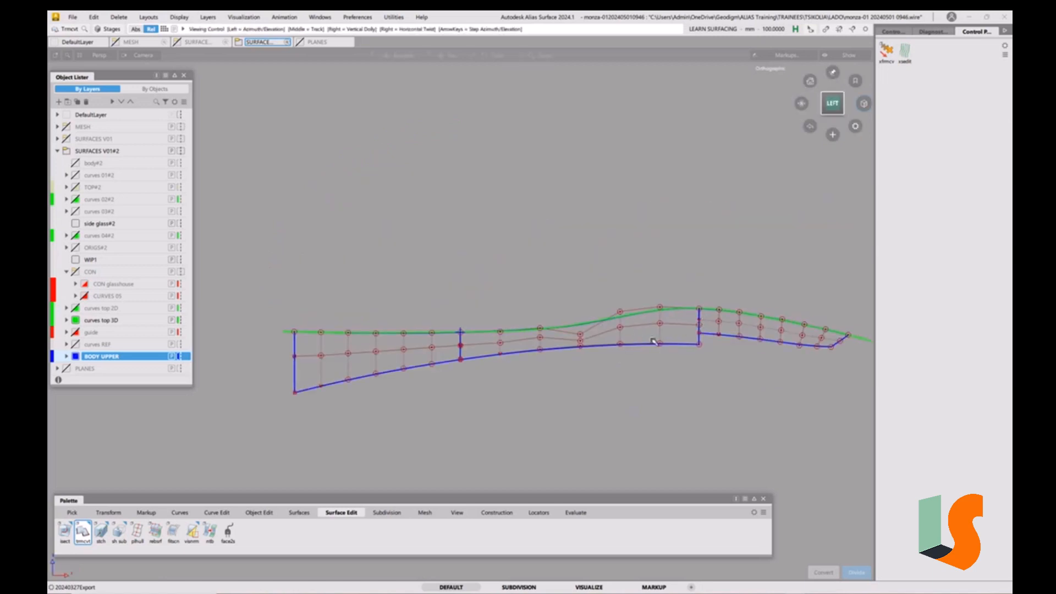
{"action": "right_click_drag", "start_coordinate": [652, 342], "coordinate": [695, 299], "text": "alt+shift"}
{"action": "middle_click_drag", "start_coordinate": [695, 299], "coordinate": [621, 321], "text": "alt+shift"}
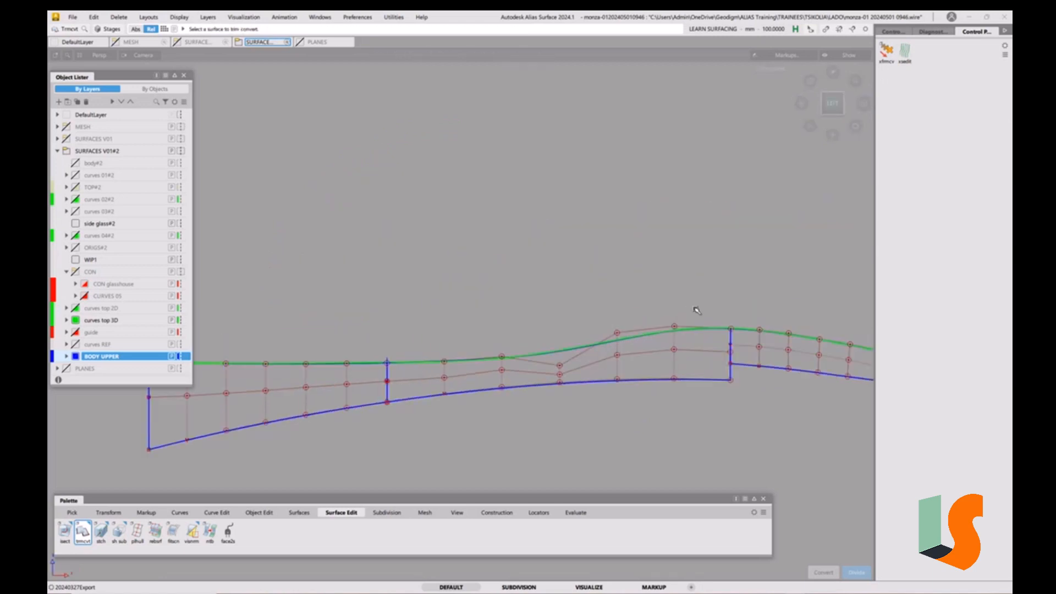
{"action": "key", "text": "shift+alt"}
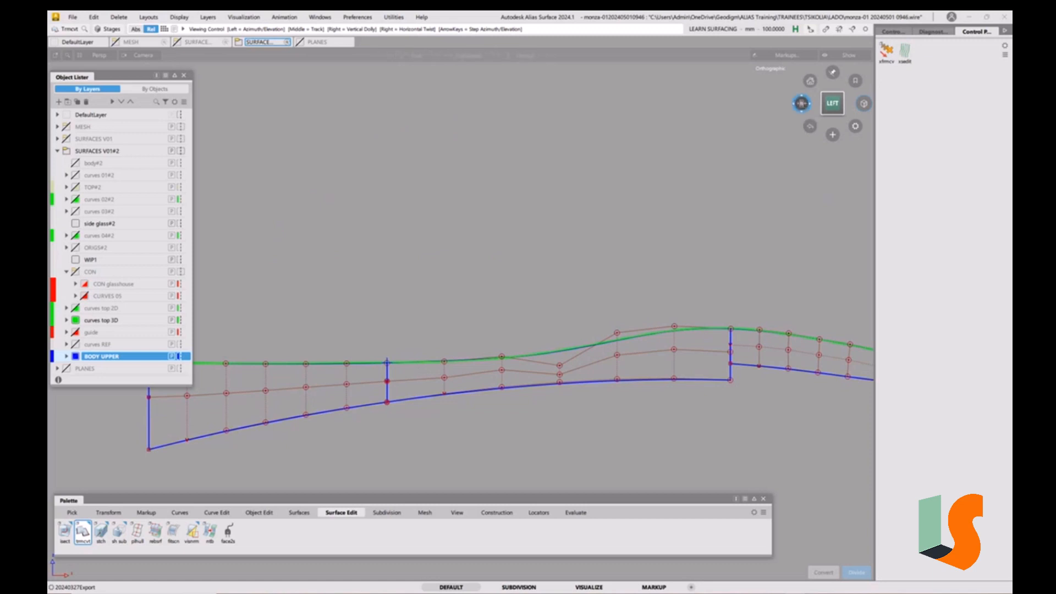
{"action": "left_click_drag", "start_coordinate": [801, 104], "coordinate": [974, 238], "text": "alt+shift"}
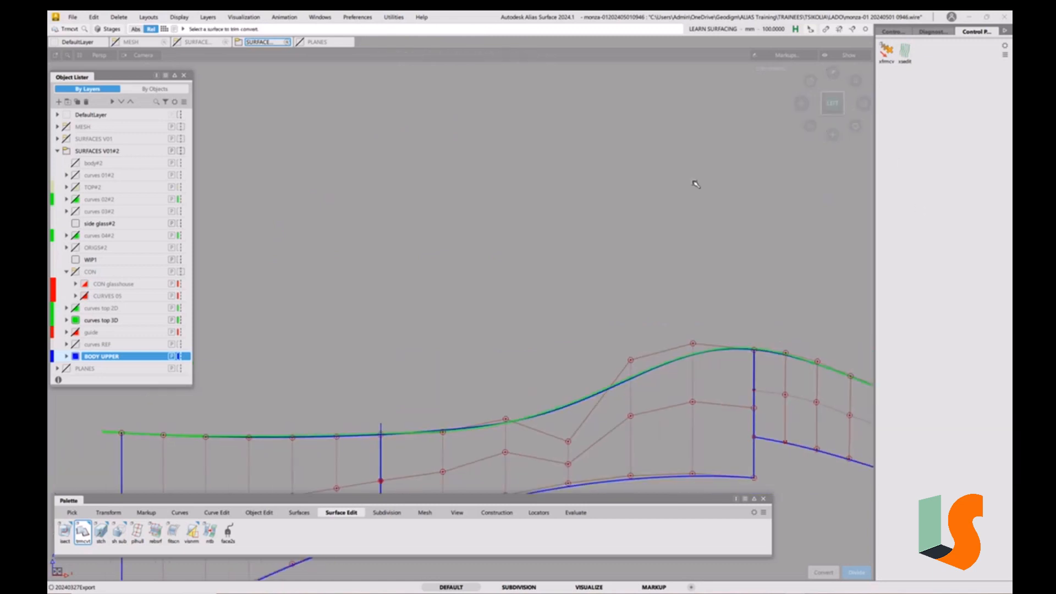
{"action": "key", "text": "shift+alt"}
{"action": "middle_click_drag", "start_coordinate": [585, 361], "coordinate": [588, 278], "text": "alt+shift"}
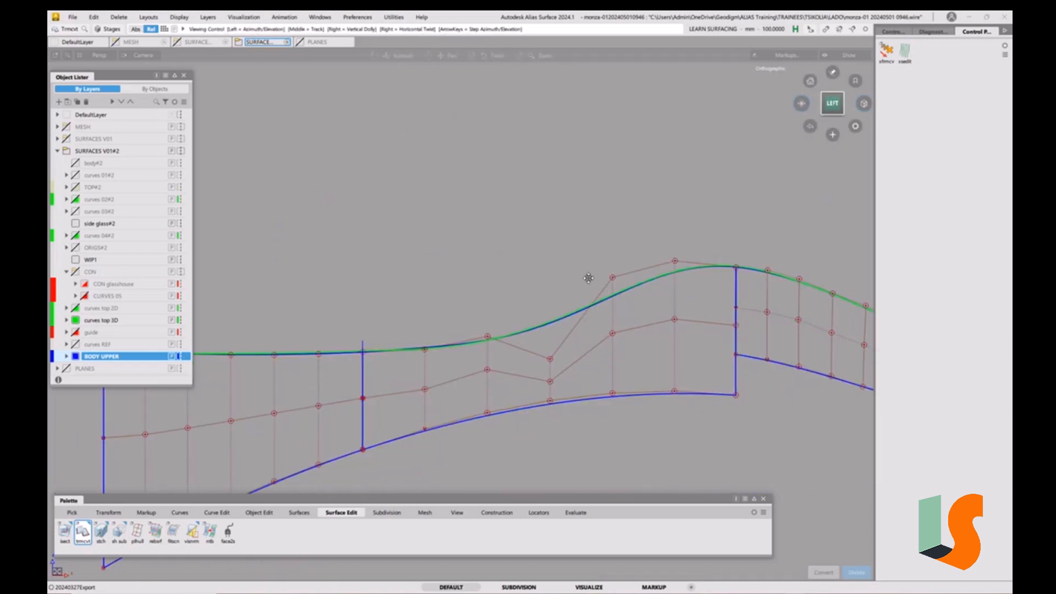
Step: Compare the middle patch's upper edge with the green top curve, switching the curves top 3D layer off and on again
{"action": "right_click_drag", "start_coordinate": [588, 277], "coordinate": [585, 306], "text": "alt+shift"}
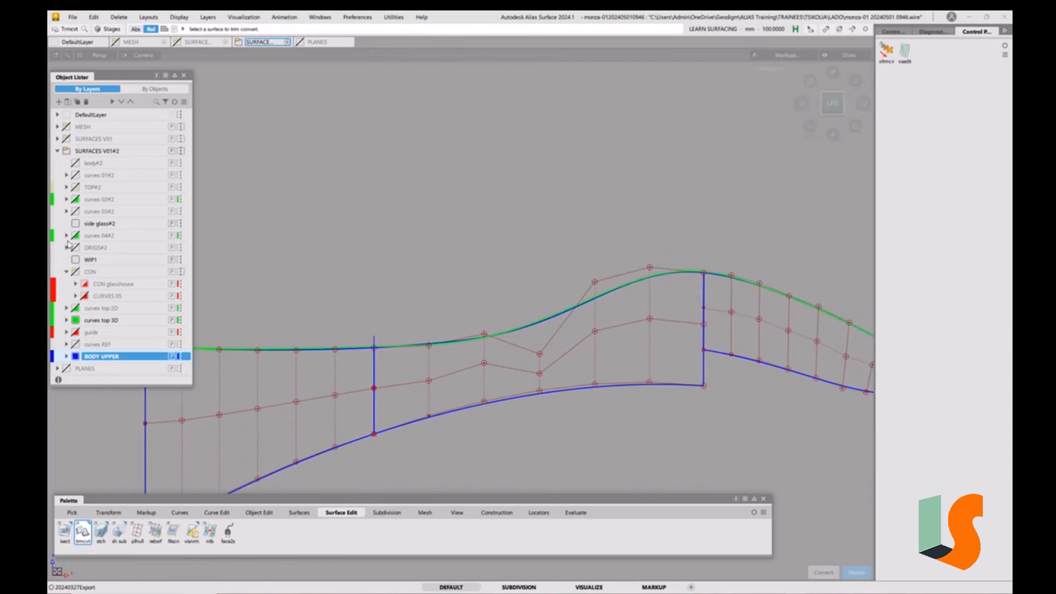
{"action": "left_click", "coordinate": [76, 320]}
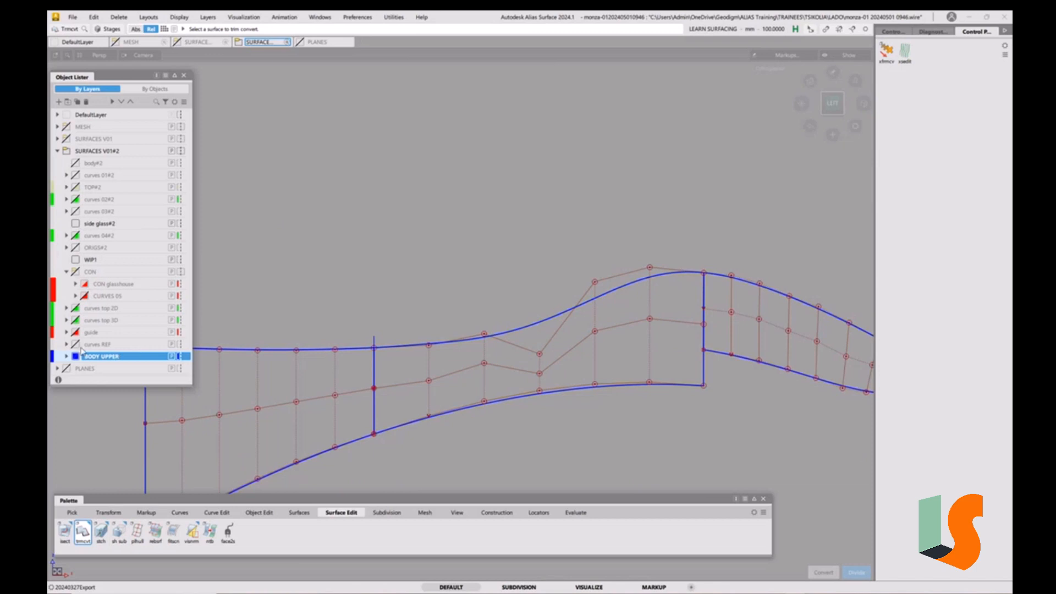
{"action": "left_click", "coordinate": [76, 321]}
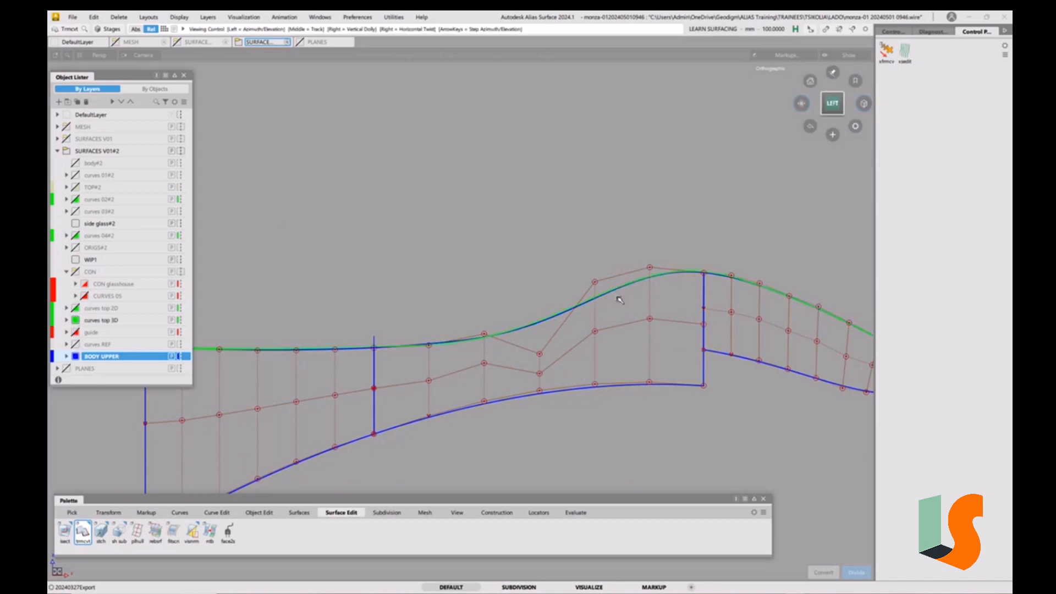
{"action": "right_click_drag", "start_coordinate": [620, 299], "coordinate": [656, 286], "text": "alt+shift"}
{"action": "middle_click_drag", "start_coordinate": [656, 286], "coordinate": [584, 254], "text": "alt+shift"}
{"action": "right_click_drag", "start_coordinate": [584, 253], "coordinate": [597, 280], "text": "alt+shift"}
{"action": "middle_click_drag", "start_coordinate": [597, 280], "coordinate": [632, 295], "text": "alt+shift"}
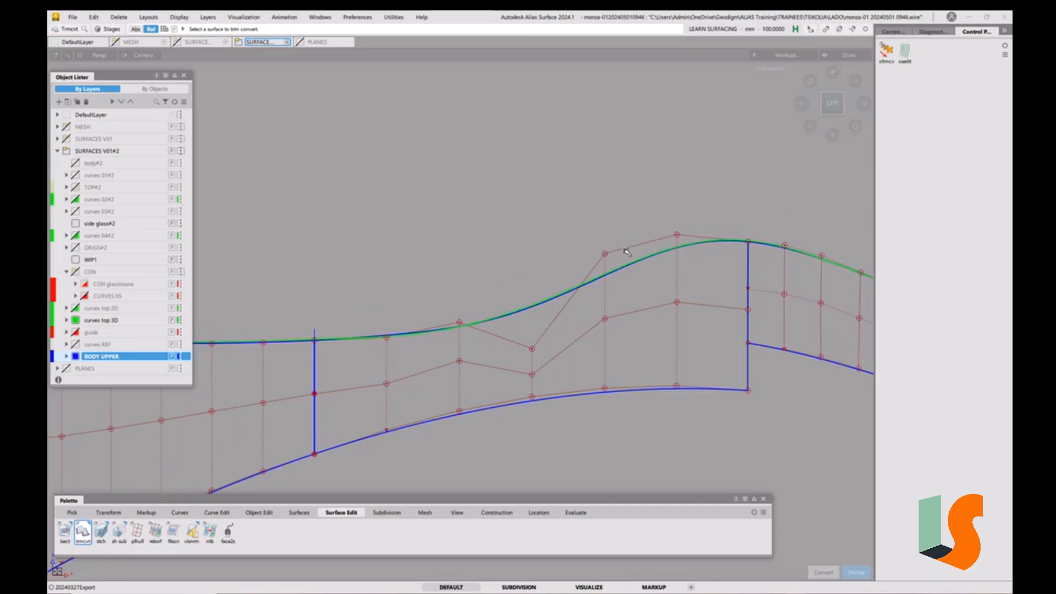
{"action": "right_click_drag", "start_coordinate": [631, 229], "coordinate": [543, 299], "text": "alt+shift"}
{"action": "middle_click_drag", "start_coordinate": [543, 299], "coordinate": [607, 317], "text": "alt+shift"}
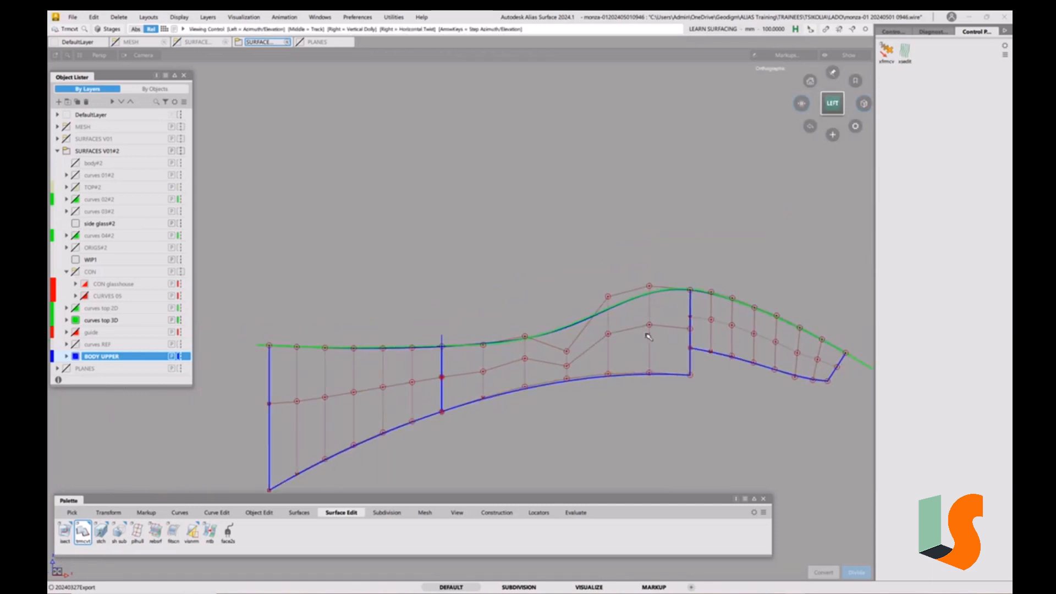
{"action": "right_click_drag", "start_coordinate": [649, 333], "coordinate": [660, 310], "text": "alt+shift"}
{"action": "middle_click_drag", "start_coordinate": [660, 310], "coordinate": [608, 319], "text": "alt+shift"}
{"action": "right_click_drag", "start_coordinate": [636, 326], "coordinate": [640, 292], "text": "alt+shift"}
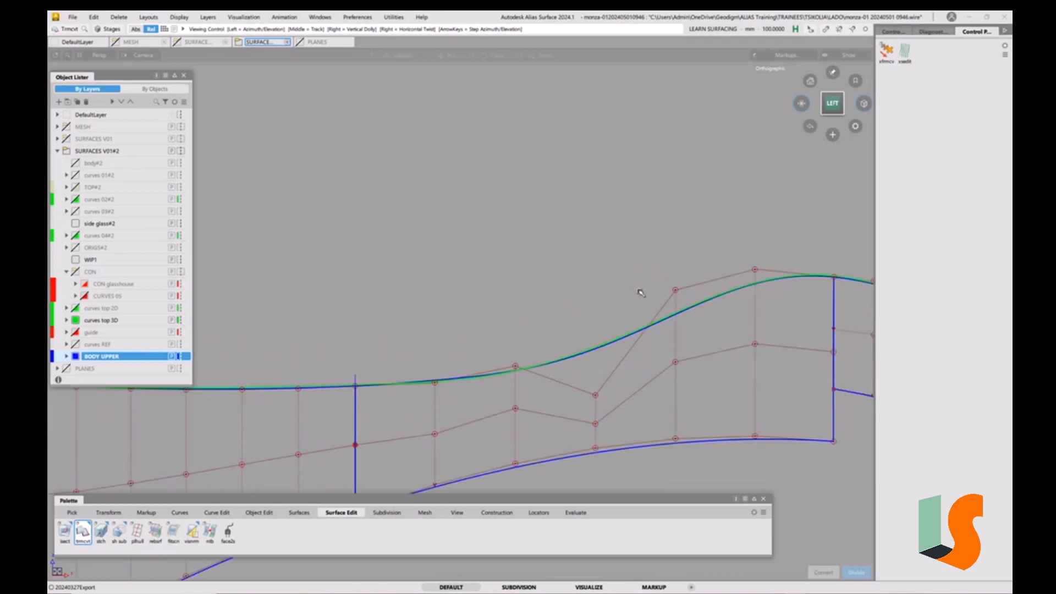
{"action": "middle_click_drag", "start_coordinate": [641, 293], "coordinate": [666, 290], "text": "alt+shift"}
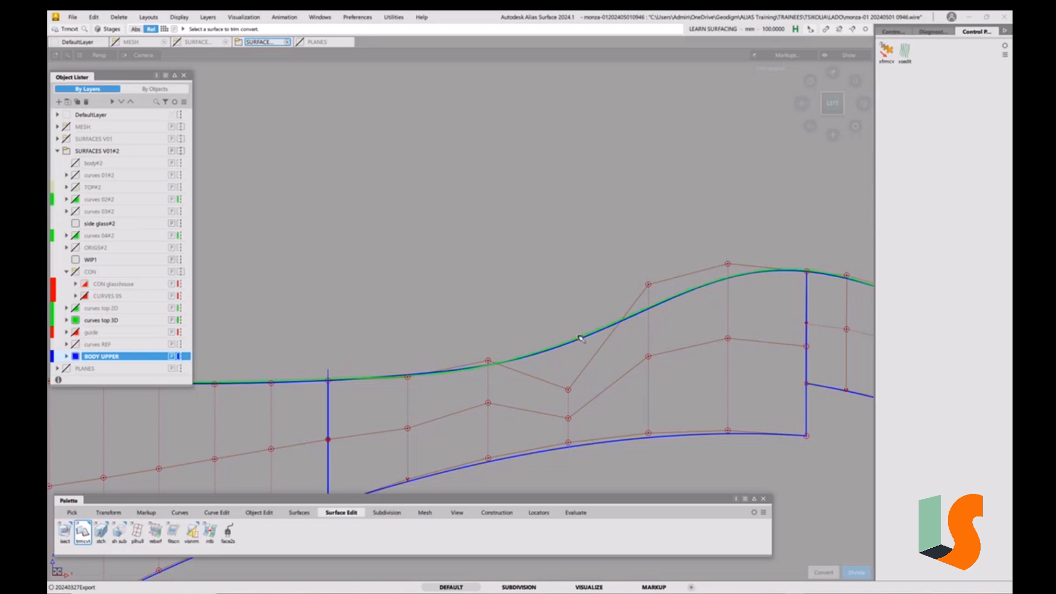
Step: Raise the upper two control points of the middle patch's central column vertically, using the control point transform tool in Move mode
{"action": "key", "text": "t"}
{"action": "key", "text": "h"}
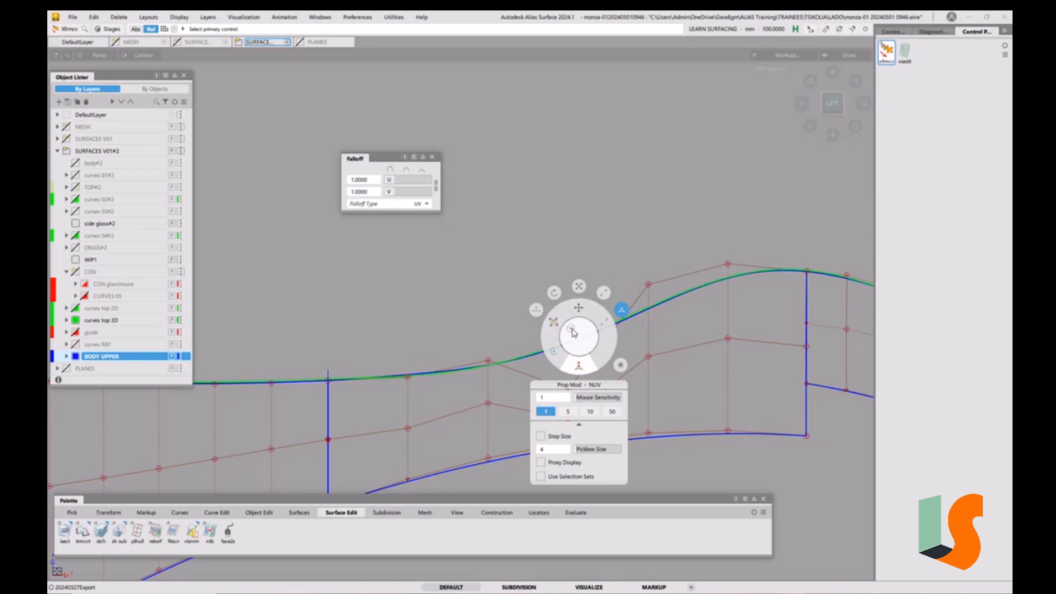
{"action": "left_click", "coordinate": [580, 309]}
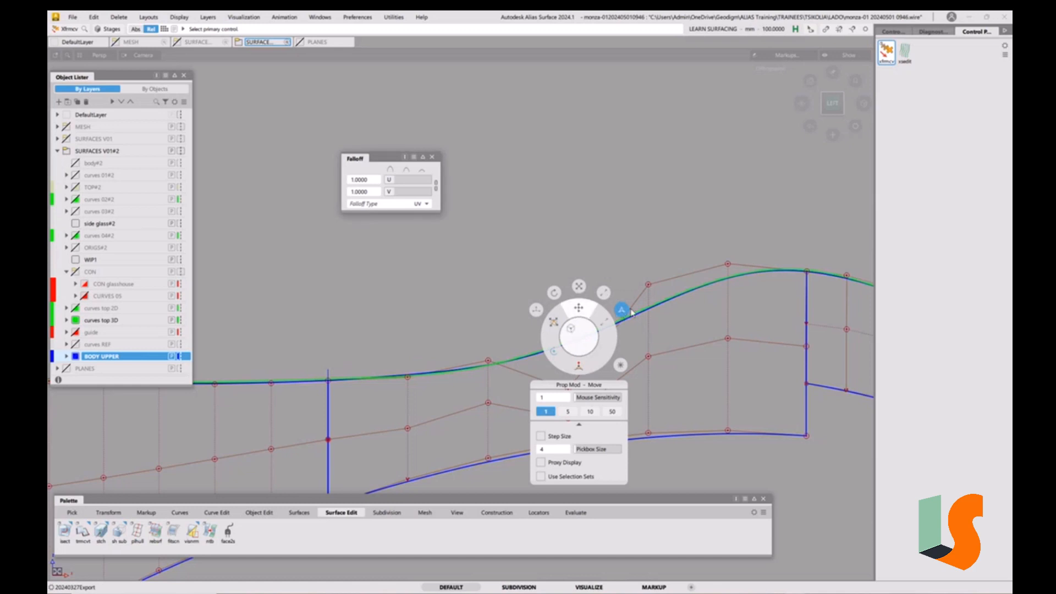
{"action": "left_click_drag", "start_coordinate": [632, 313], "coordinate": [570, 392]}
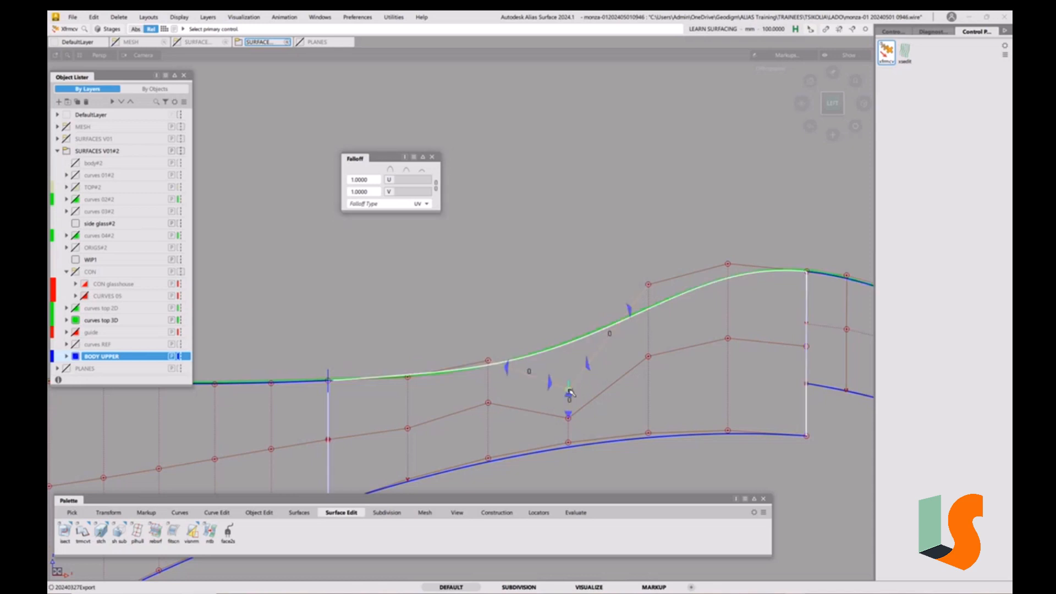
{"action": "left_click", "coordinate": [568, 417]}
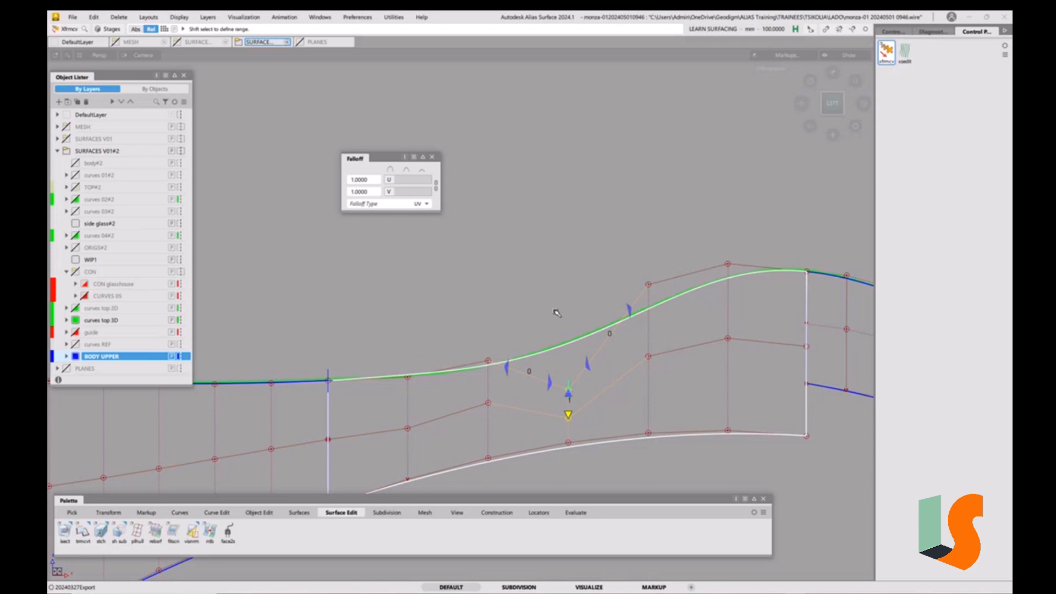
{"action": "mouse_move", "coordinate": [563, 315]}
{"action": "left_mouse_down"}
{"action": "mouse_move", "coordinate": [568, 297]}
{"action": "mouse_move", "coordinate": [572, 308]}
{"action": "left_mouse_up"}
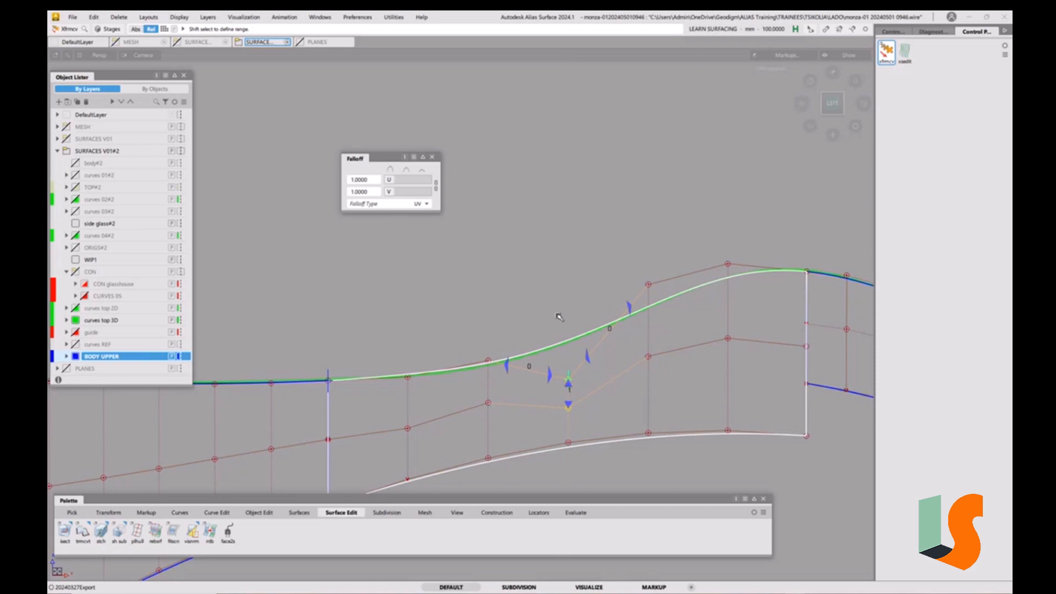
{"action": "left_click_drag", "start_coordinate": [559, 318], "coordinate": [560, 282]}
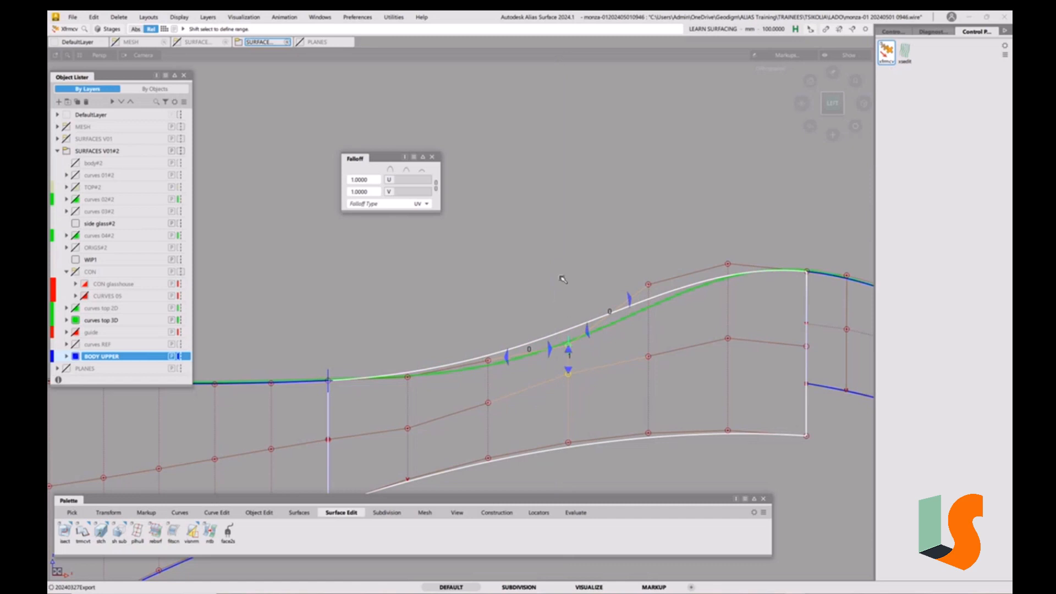
Step: Alternately adjust the upper two control points of the middle patch's third and central columns, bringing its upper edge down towards the green curve
{"action": "left_click", "coordinate": [489, 361]}
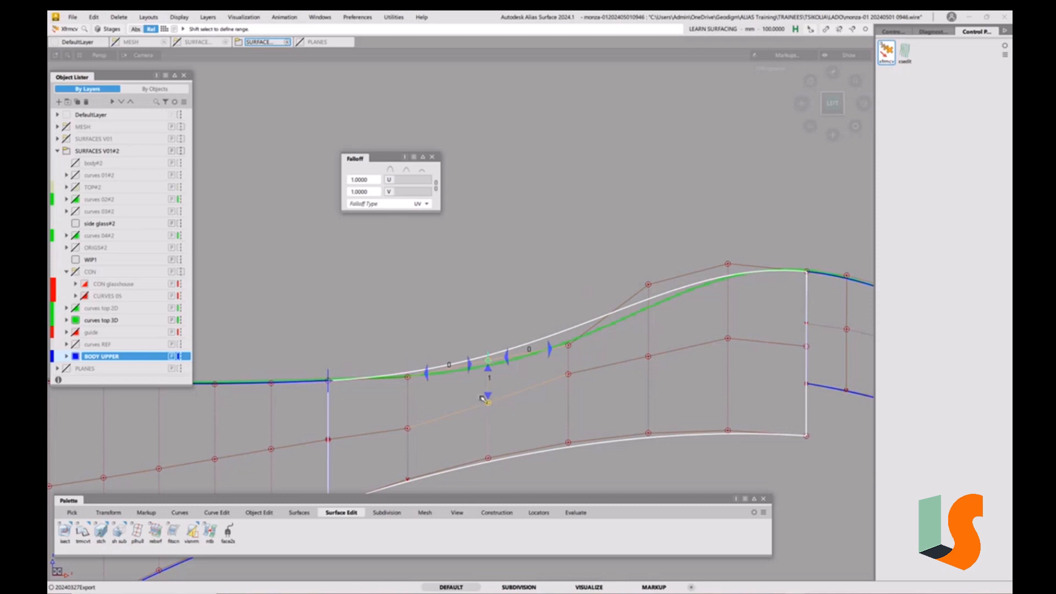
{"action": "right_click_drag", "start_coordinate": [512, 275], "coordinate": [516, 290]}
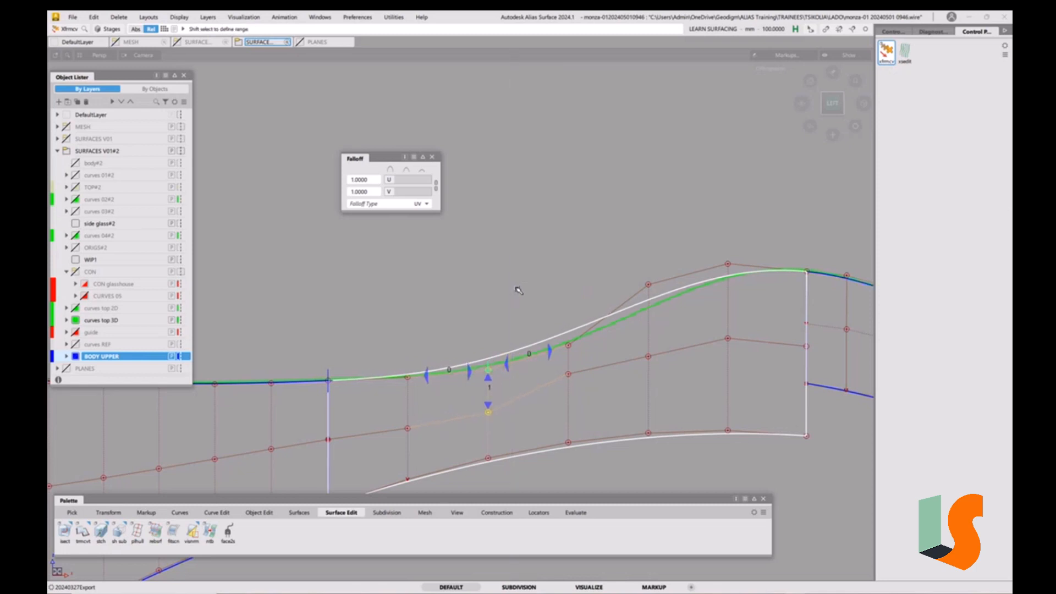
{"action": "left_click", "coordinate": [568, 346]}
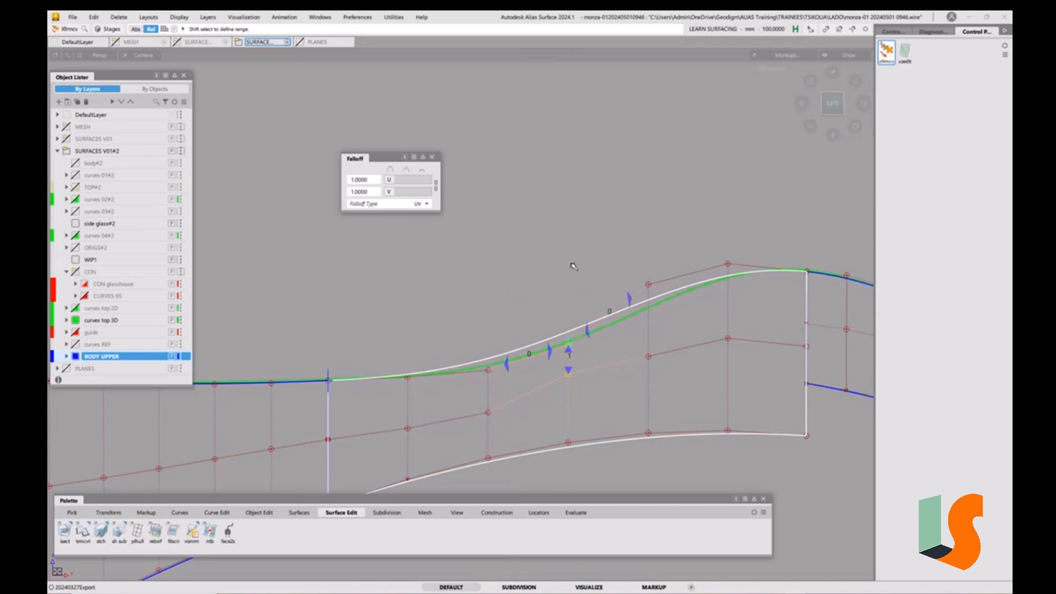
{"action": "right_click_drag", "start_coordinate": [573, 269], "coordinate": [573, 277]}
{"action": "left_click", "coordinate": [489, 372]}
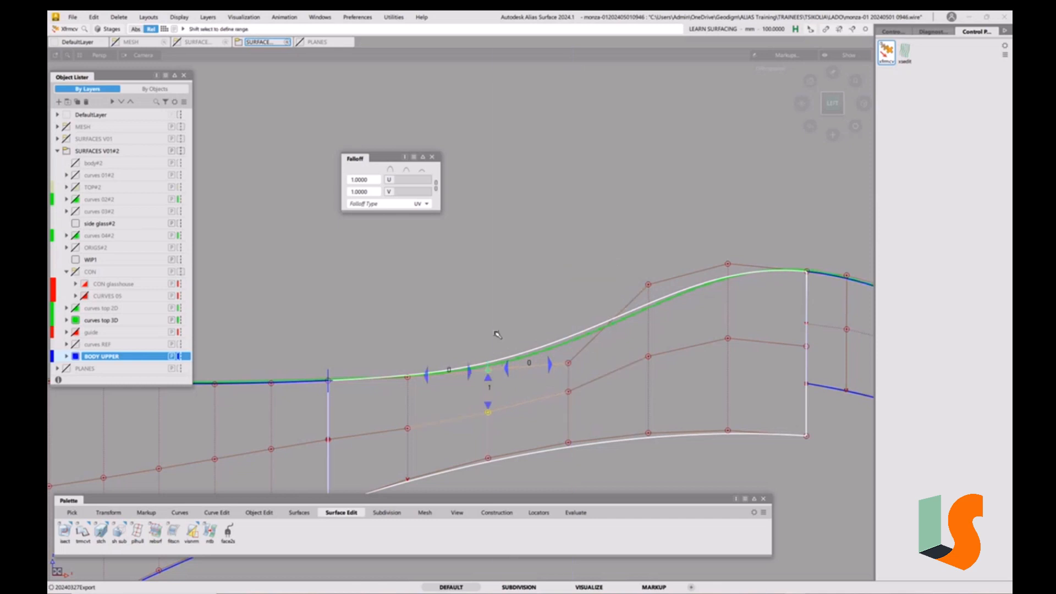
{"action": "right_click_drag", "start_coordinate": [492, 372], "coordinate": [496, 373]}
{"action": "left_click", "coordinate": [569, 364]}
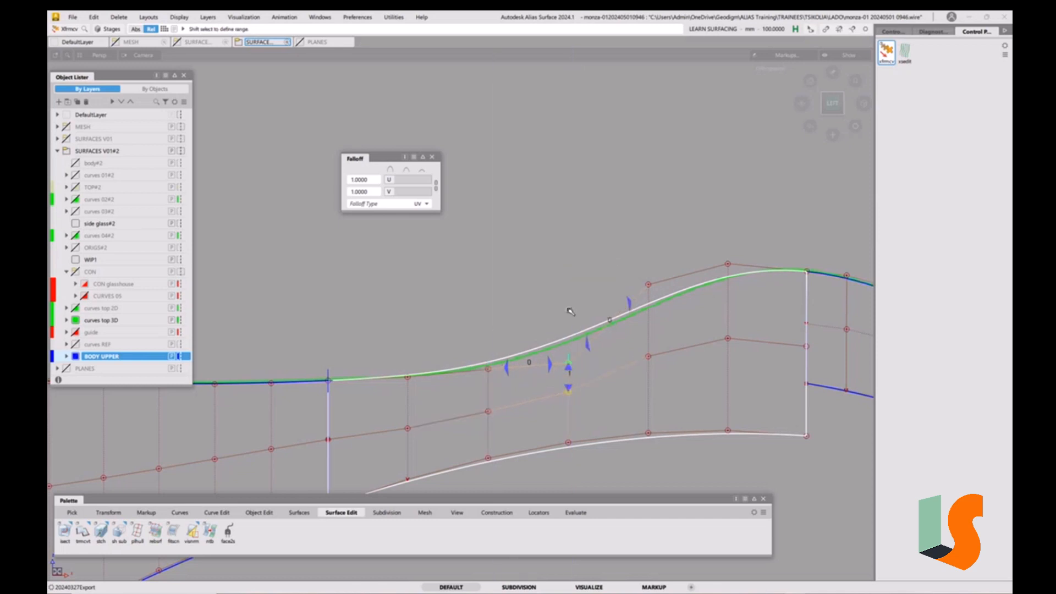
{"action": "right_click_drag", "start_coordinate": [568, 310], "coordinate": [569, 307]}
Step: Fine-tune the upper control point pairs in the middle patch's third to fifth columns against the green curve and deselect the patch
{"action": "left_click", "coordinate": [489, 370]}
{"action": "mouse_move", "coordinate": [486, 328]}
{"action": "right_mouse_down"}
{"action": "mouse_move", "coordinate": [487, 311]}
{"action": "mouse_move", "coordinate": [496, 312]}
{"action": "mouse_move", "coordinate": [495, 338]}
{"action": "right_mouse_up"}
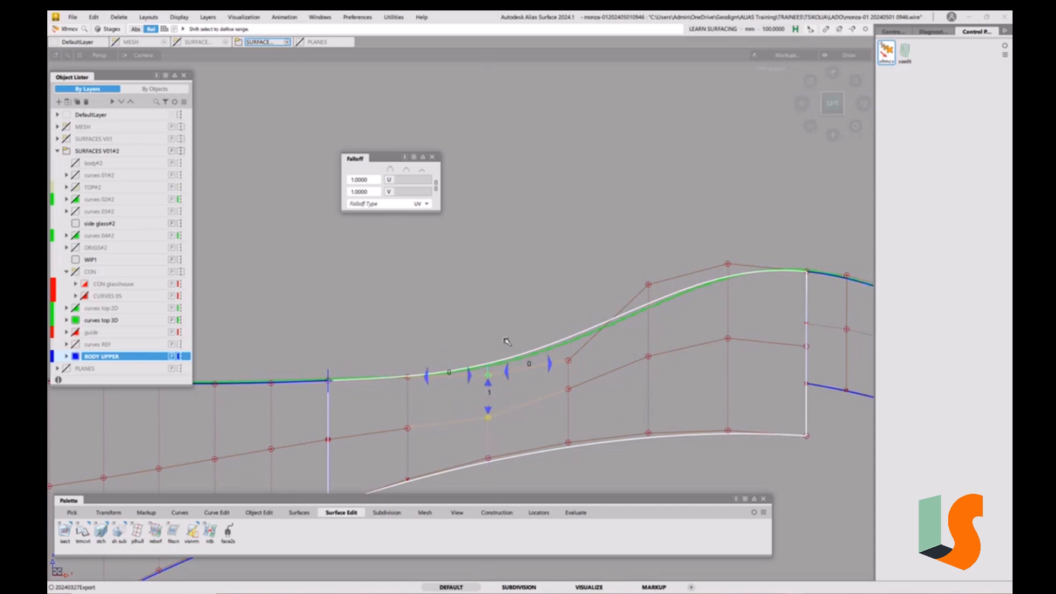
{"action": "left_click", "coordinate": [569, 361]}
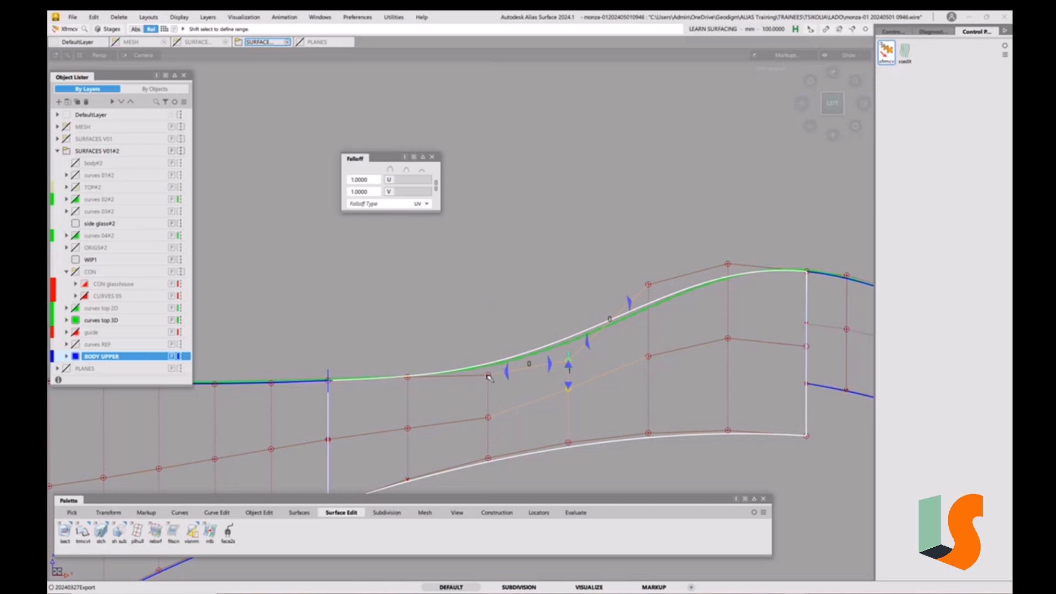
{"action": "left_click", "coordinate": [488, 376]}
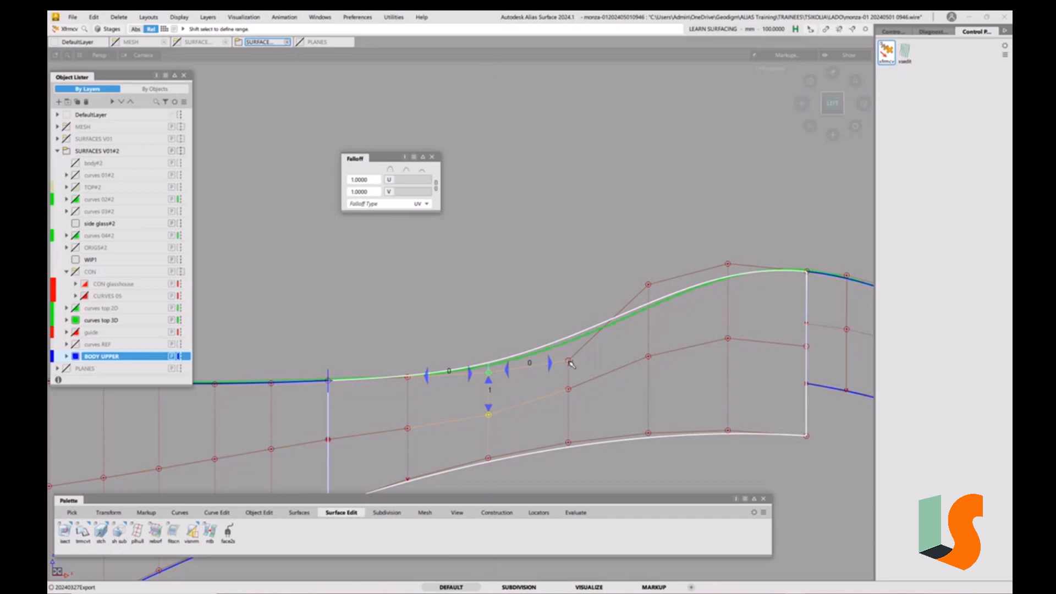
{"action": "left_click", "coordinate": [569, 361]}
{"action": "right_click_drag", "start_coordinate": [543, 289], "coordinate": [544, 298]}
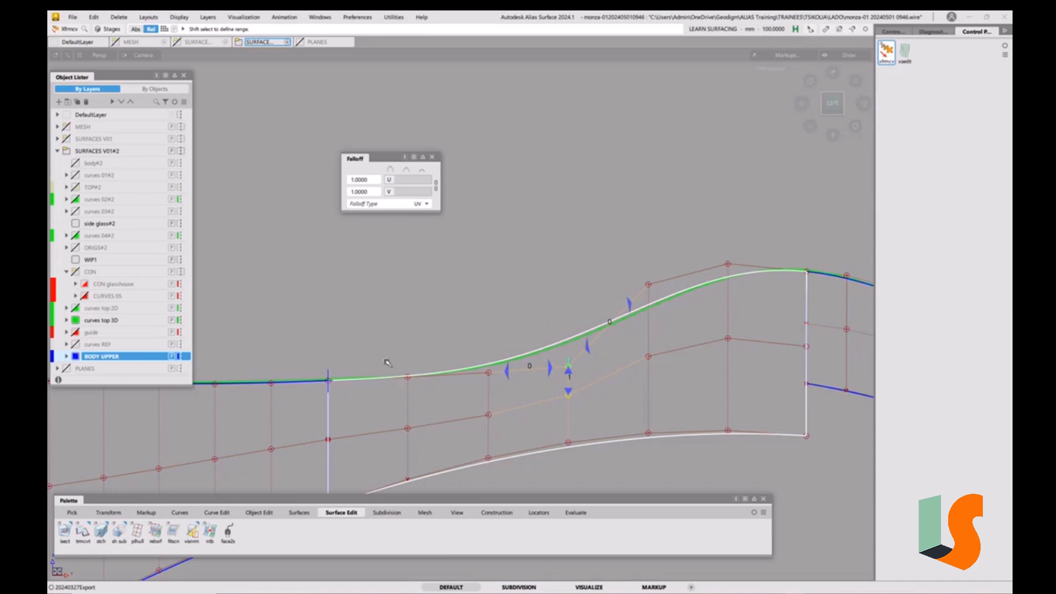
{"action": "left_click", "coordinate": [649, 285]}
{"action": "right_click_drag", "start_coordinate": [651, 235], "coordinate": [640, 331]}
{"action": "middle_click_drag", "start_coordinate": [641, 331], "coordinate": [604, 359], "text": "alt+shift"}
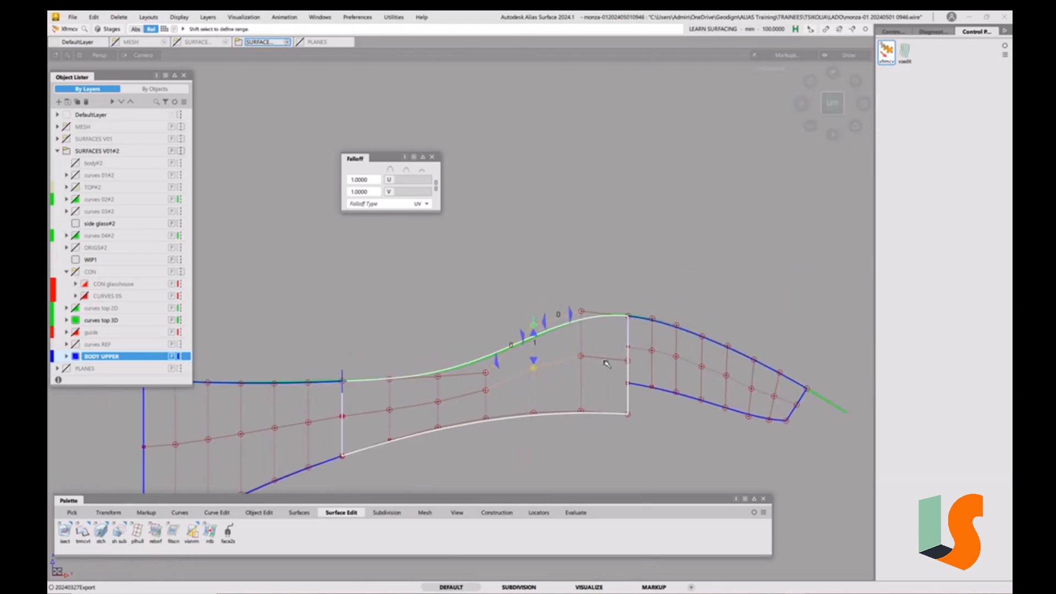
{"action": "left_click_drag", "start_coordinate": [605, 404], "coordinate": [601, 339], "text": "ctrl+shift"}
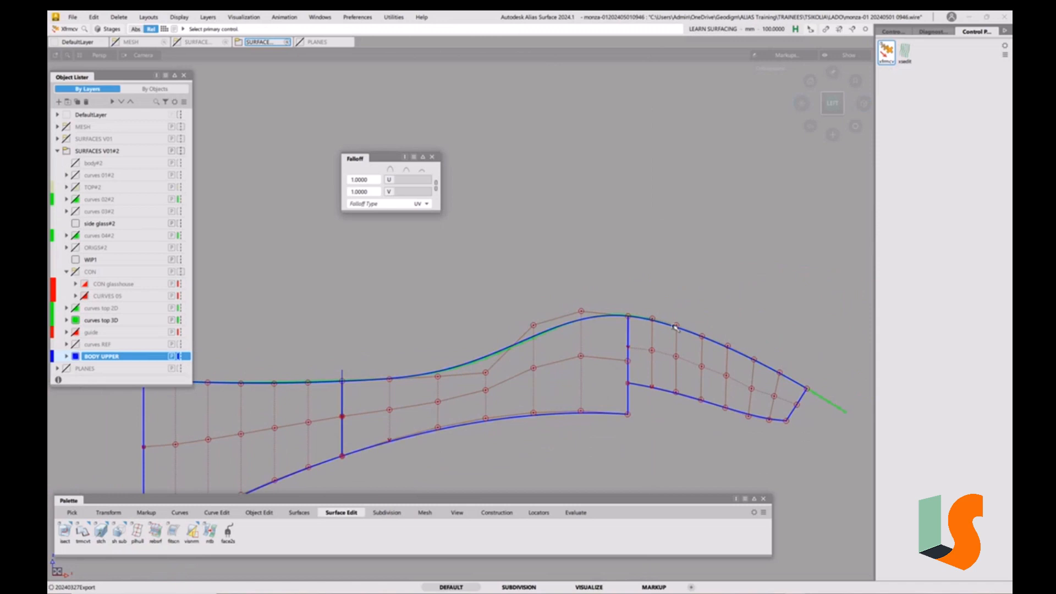
Step: Lower only the second-row control point of the middle patch's central column slightly in Z to smooth that row
{"action": "right_click_drag", "start_coordinate": [577, 390], "coordinate": [508, 343], "text": "alt+shift"}
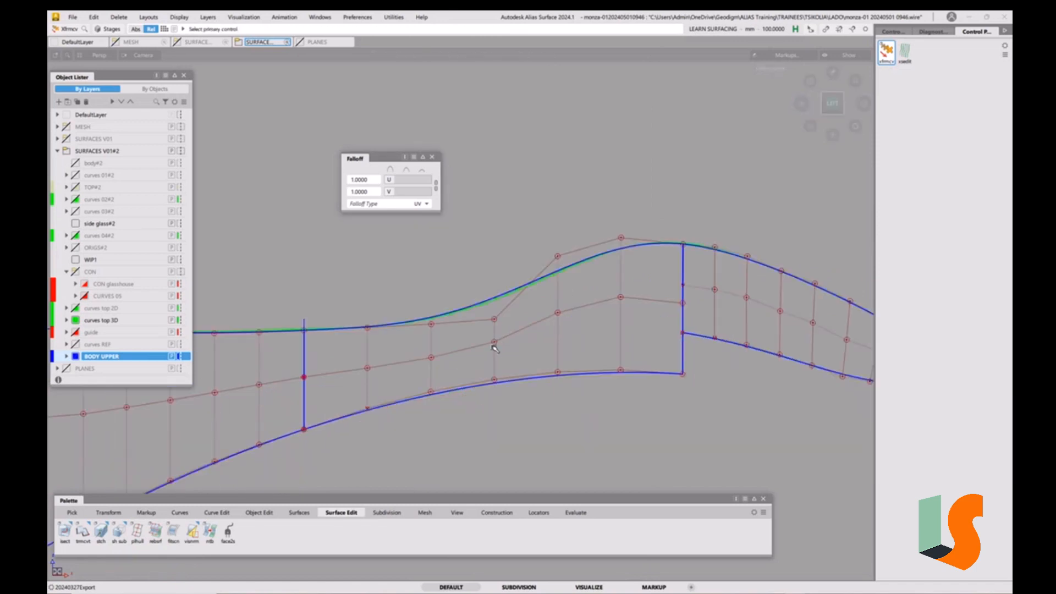
{"action": "left_click", "coordinate": [493, 345]}
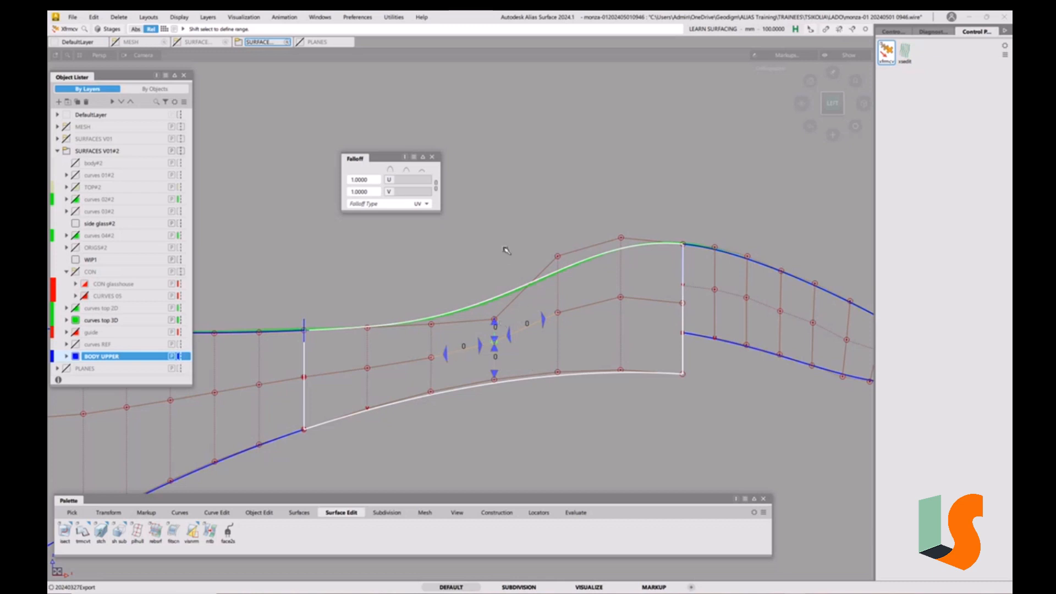
{"action": "left_click_drag", "start_coordinate": [506, 250], "coordinate": [508, 256]}
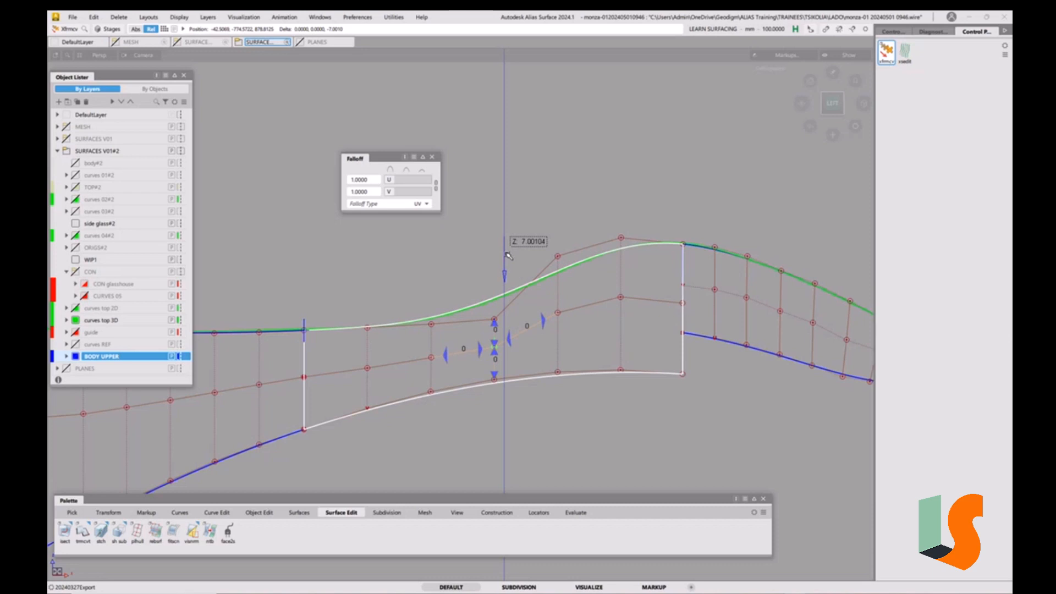
{"action": "right_click_drag", "start_coordinate": [507, 256], "coordinate": [507, 258]}
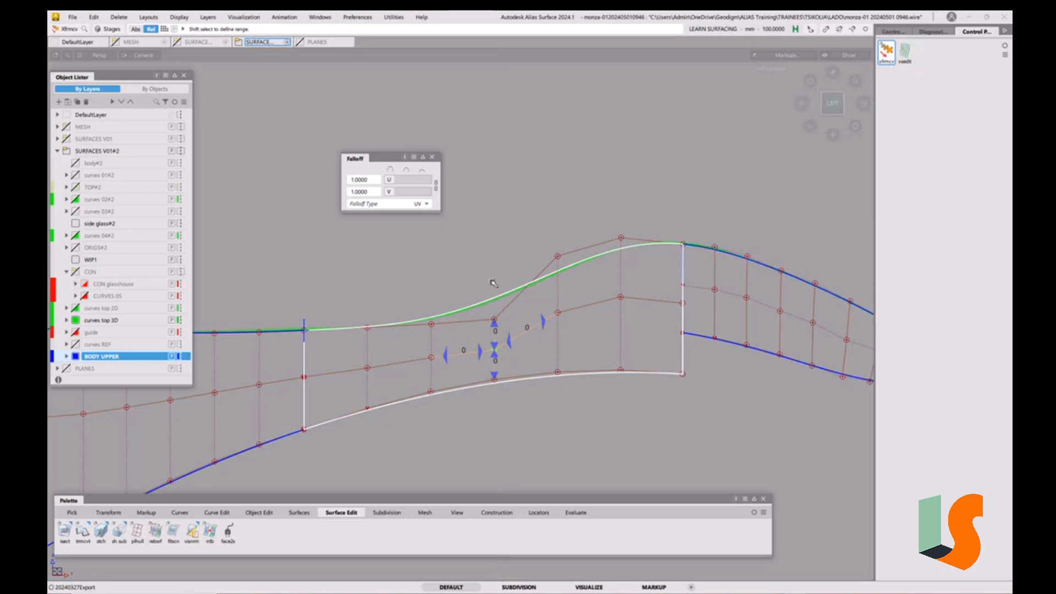
{"action": "left_click", "coordinate": [616, 339]}
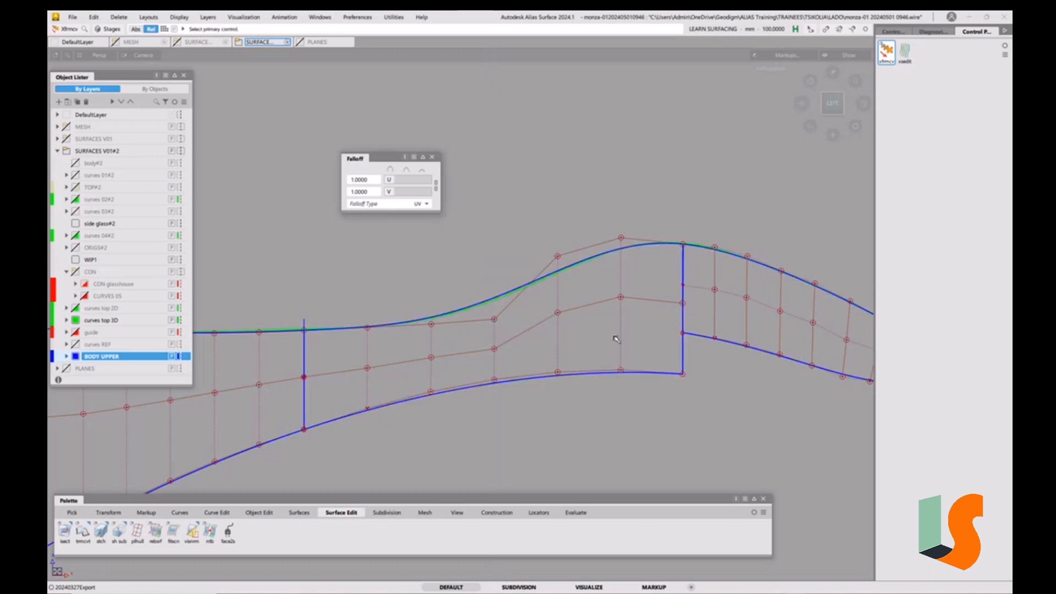
Step: Shade the three body patches and examine their surface flow from an angled rear view
{"action": "right_click_drag", "start_coordinate": [616, 340], "coordinate": [645, 355], "text": "alt+shift"}
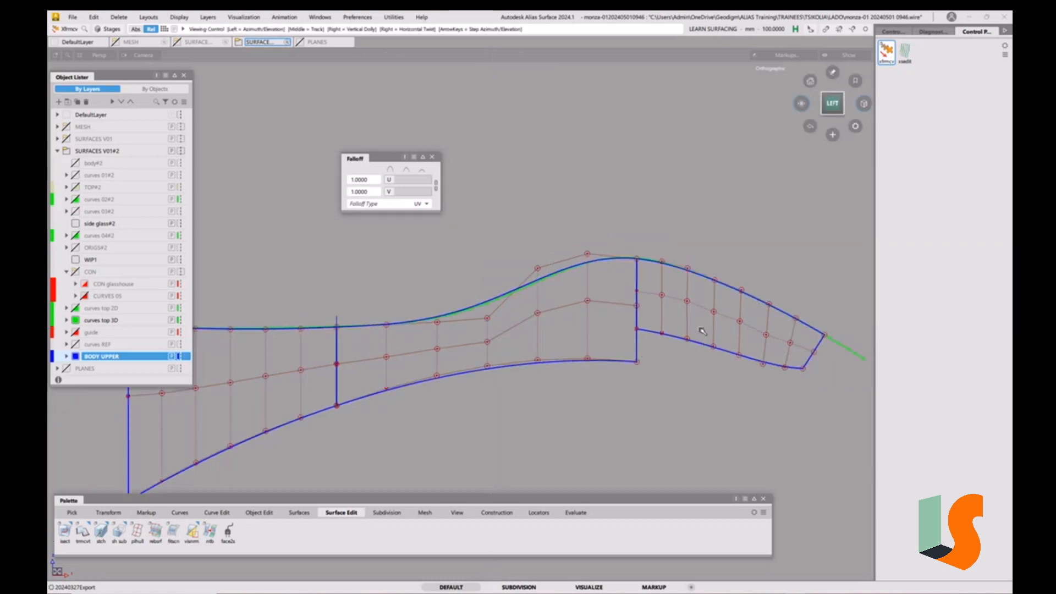
{"action": "left_click_drag", "start_coordinate": [703, 345], "coordinate": [621, 352], "text": "alt+shift"}
{"action": "middle_click_drag", "start_coordinate": [621, 352], "coordinate": [532, 464], "text": "alt+shift"}
{"action": "left_click_drag", "start_coordinate": [533, 463], "coordinate": [566, 400], "text": "alt+shift"}
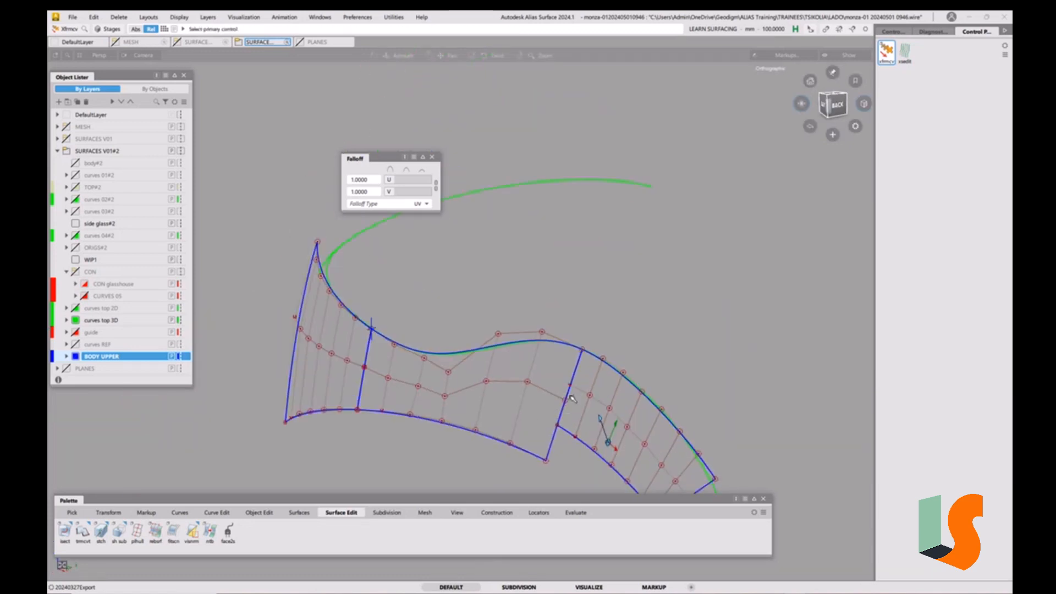
{"action": "left_click", "coordinate": [573, 396], "text": "alt+shift"}
{"action": "middle_click_drag", "start_coordinate": [573, 396], "coordinate": [572, 372], "text": "alt+shift"}
{"action": "key", "text": "5"}
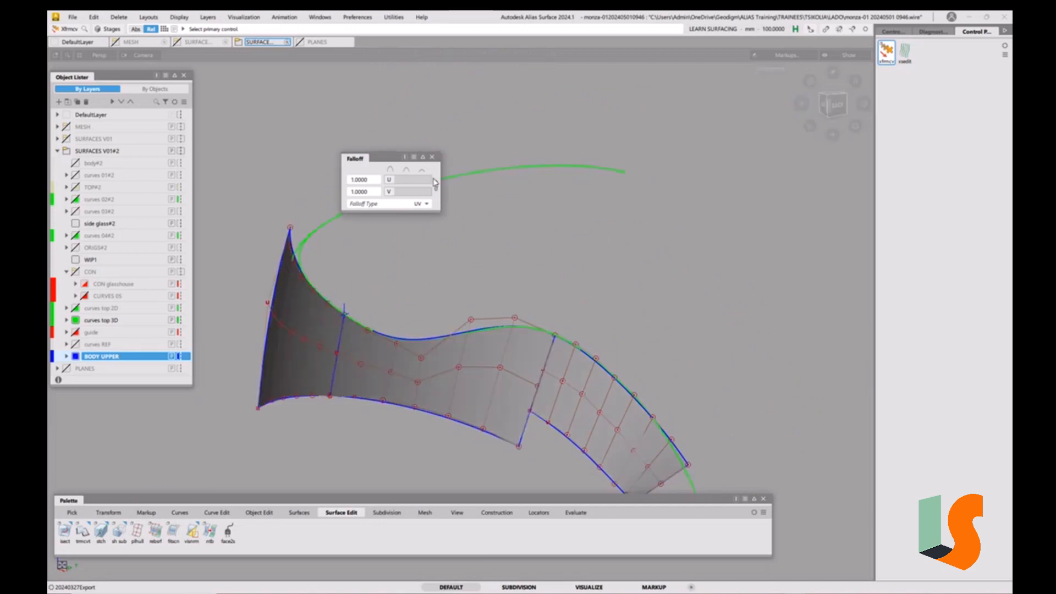
Step: Close the Falloff window and display the MESH layer to compare the patches with the scanned car body
{"action": "left_click", "coordinate": [432, 156]}
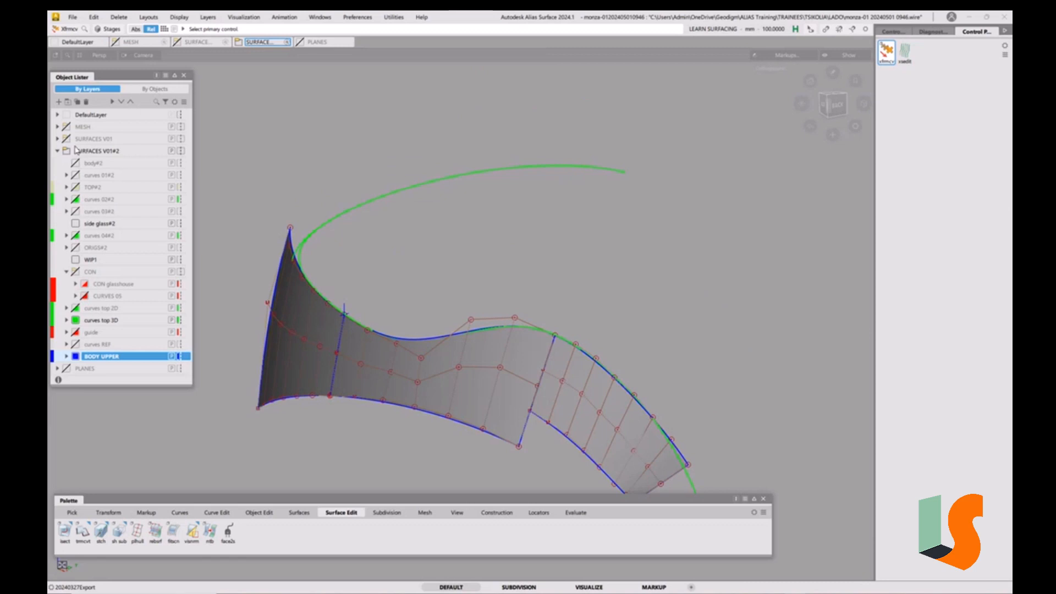
{"action": "left_click", "coordinate": [66, 127]}
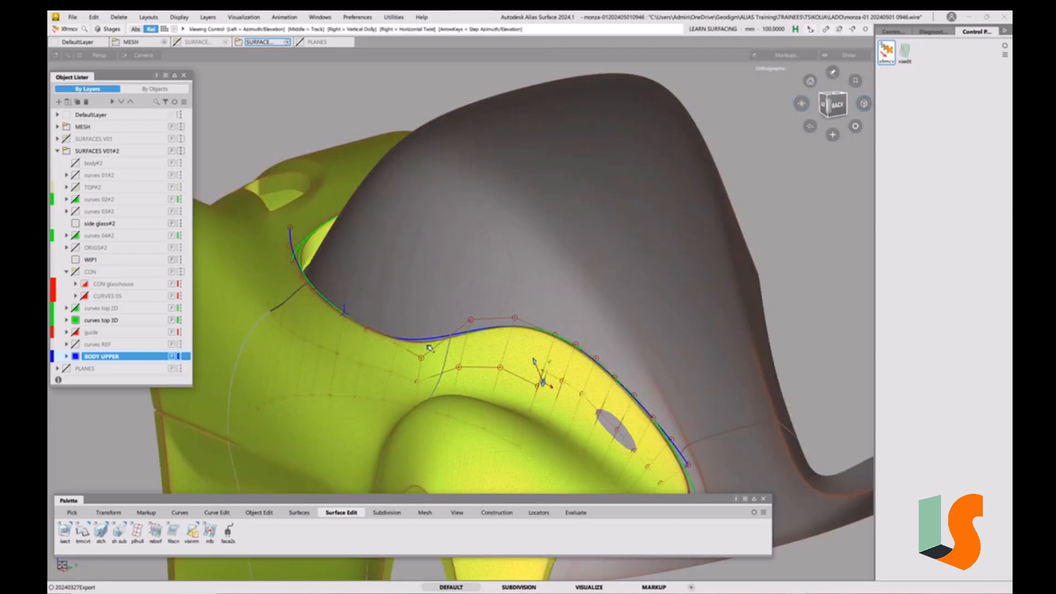
{"action": "left_click_drag", "start_coordinate": [466, 334], "coordinate": [488, 310], "text": "alt+shift"}
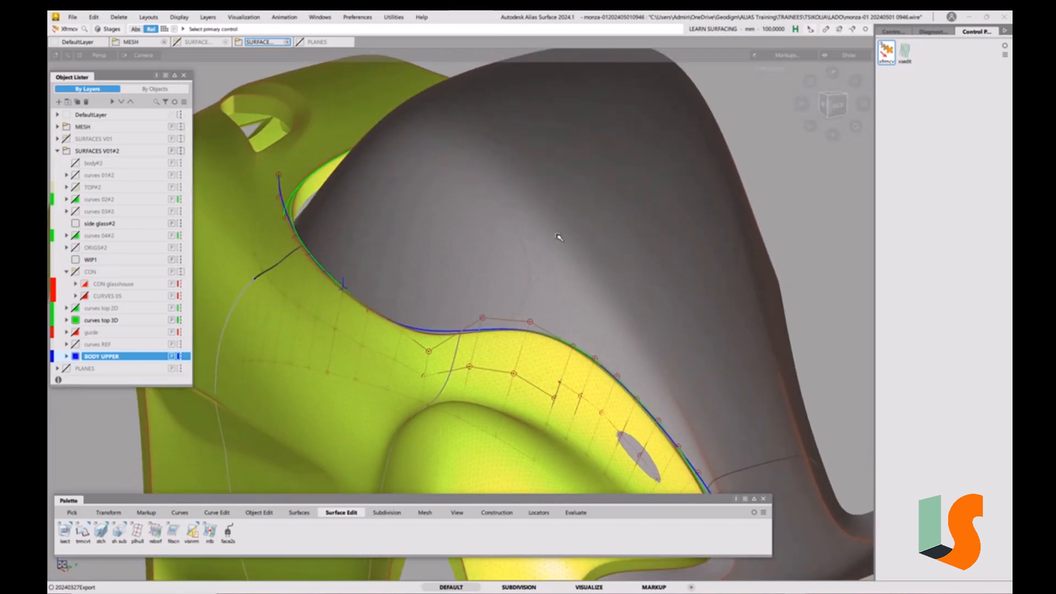
Step: Turn off shading and display X-axis-aligned cross sections through the scanned mesh and the body patches
{"action": "left_click", "coordinate": [801, 104]}
{"action": "left_click_drag", "start_coordinate": [433, 314], "coordinate": [384, 330], "text": "alt+shift"}
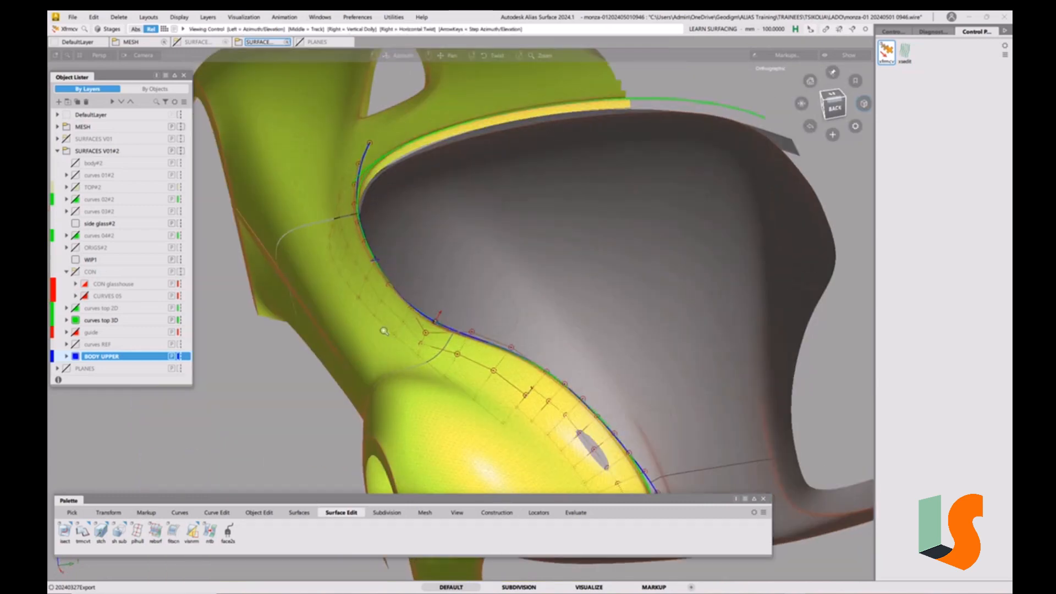
{"action": "right_click_drag", "start_coordinate": [384, 330], "coordinate": [386, 318], "text": "alt+shift"}
{"action": "key", "text": "5"}
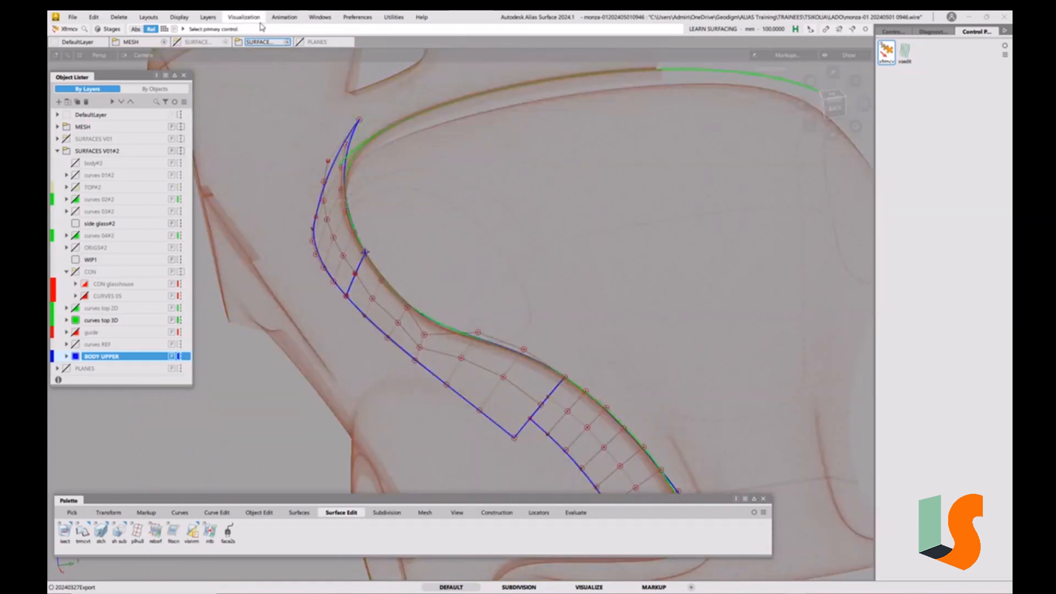
{"action": "left_click", "coordinate": [320, 17]}
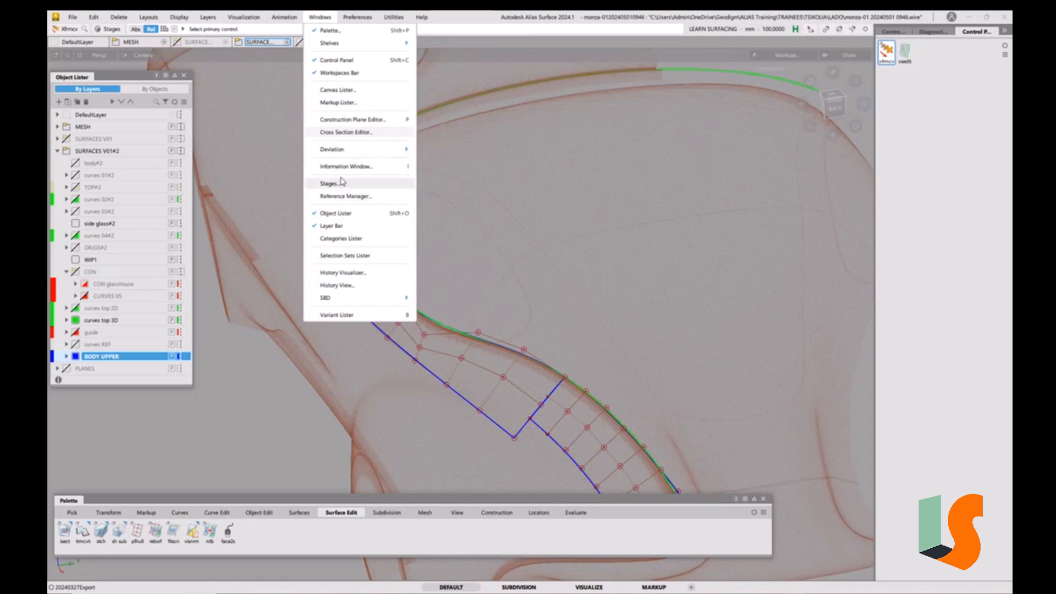
{"action": "left_click", "coordinate": [350, 133]}
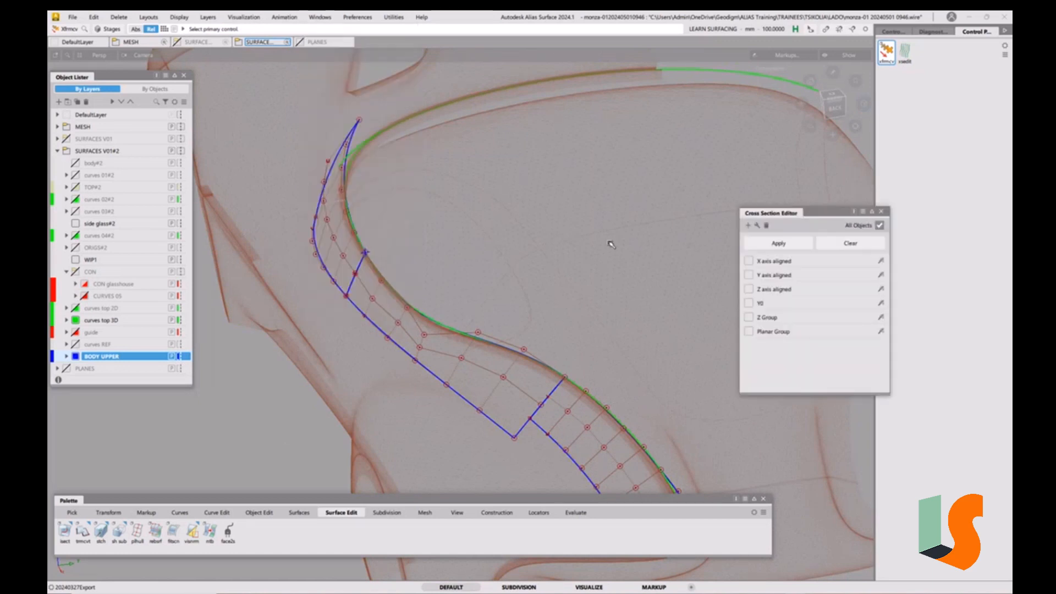
{"action": "left_click", "coordinate": [749, 261]}
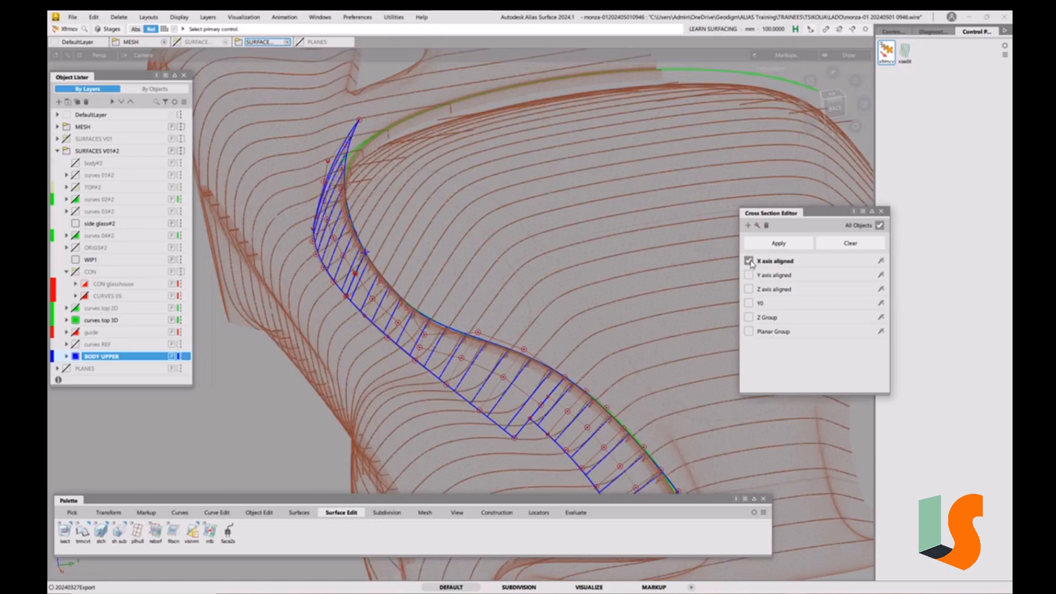
{"action": "left_click", "coordinate": [881, 210]}
Step: Compare the body patches' X sections with the mesh sections along the top curve, especially around its tight bend
{"action": "left_click_drag", "start_coordinate": [423, 300], "coordinate": [378, 256], "text": "alt+shift"}
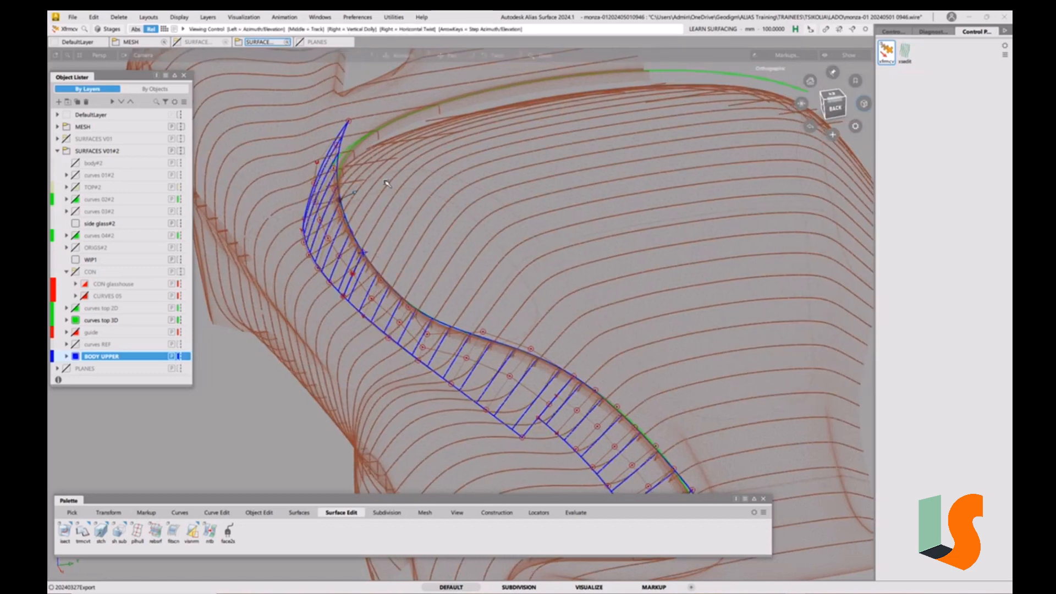
{"action": "right_click_drag", "start_coordinate": [410, 249], "coordinate": [464, 172], "text": "alt+shift"}
{"action": "left_click_drag", "start_coordinate": [464, 172], "coordinate": [486, 278], "text": "alt+shift"}
{"action": "mouse_move", "coordinate": [378, 213]}
{"action": "left_mouse_down", "text": "alt+shift"}
{"action": "mouse_move", "coordinate": [433, 220]}
{"action": "mouse_move", "coordinate": [380, 220]}
{"action": "left_mouse_up", "text": "alt+shift"}
{"action": "right_click_drag", "start_coordinate": [379, 220], "coordinate": [405, 160], "text": "alt+shift"}
{"action": "mouse_move", "coordinate": [406, 160]}
{"action": "left_mouse_down", "text": "alt+shift"}
{"action": "mouse_move", "coordinate": [440, 256]}
{"action": "mouse_move", "coordinate": [370, 217]}
{"action": "mouse_move", "coordinate": [431, 242]}
{"action": "mouse_move", "coordinate": [488, 233]}
{"action": "left_mouse_up", "text": "alt+shift"}
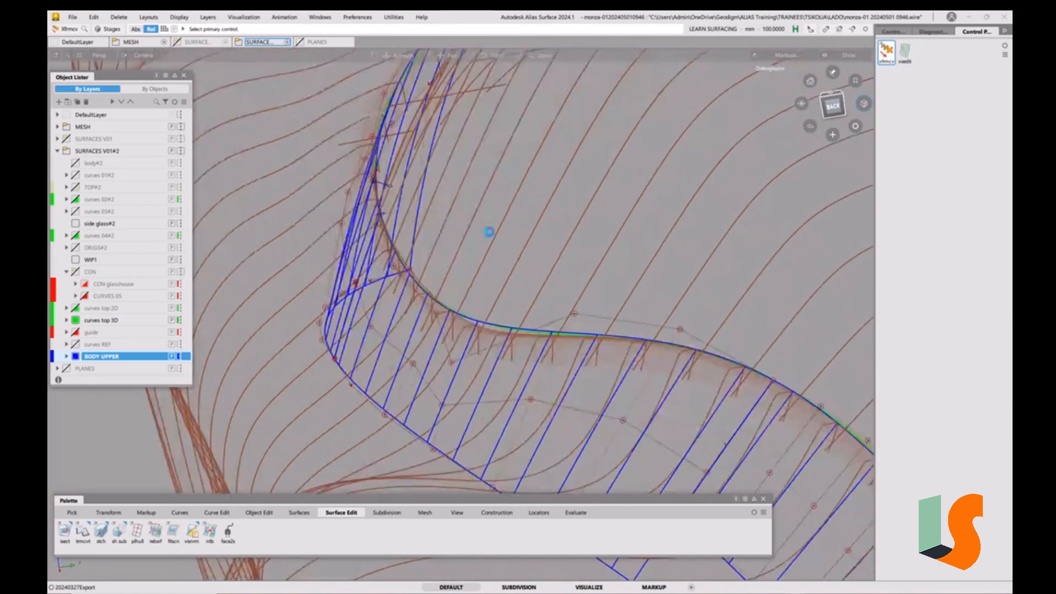
{"action": "key", "text": "5"}
{"action": "mouse_move", "coordinate": [467, 275]}
{"action": "left_mouse_down", "text": "alt+shift"}
{"action": "mouse_move", "coordinate": [559, 299]}
{"action": "mouse_move", "coordinate": [488, 316]}
{"action": "mouse_move", "coordinate": [437, 292]}
{"action": "mouse_move", "coordinate": [483, 340]}
{"action": "left_mouse_up", "text": "alt+shift"}
{"action": "key", "text": "5"}
{"action": "middle_click_drag", "start_coordinate": [483, 340], "coordinate": [387, 293], "text": "alt+shift"}
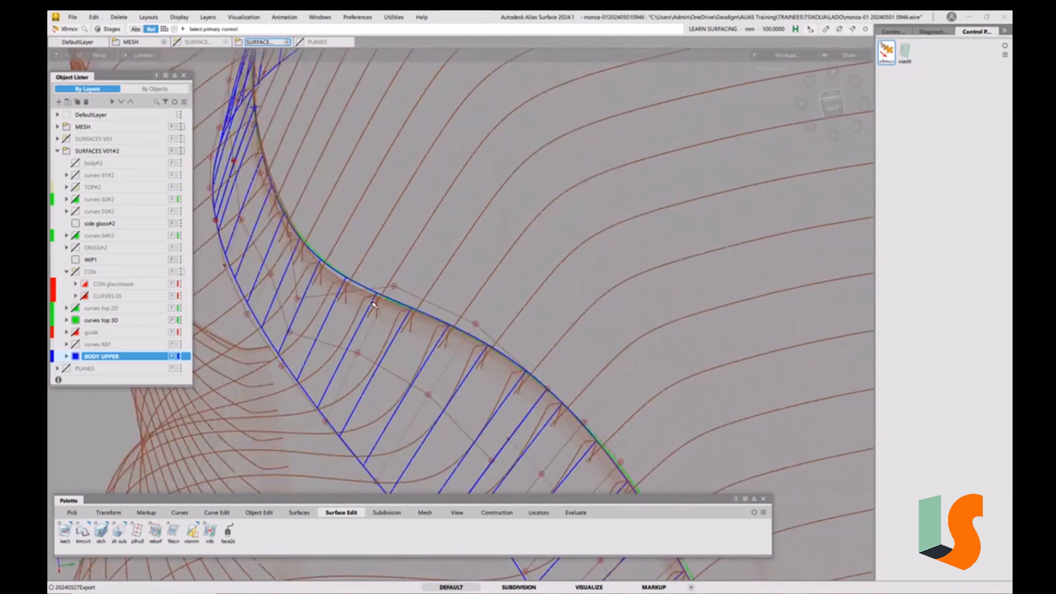
{"action": "left_click_drag", "start_coordinate": [373, 304], "coordinate": [421, 362], "text": "alt+shift"}
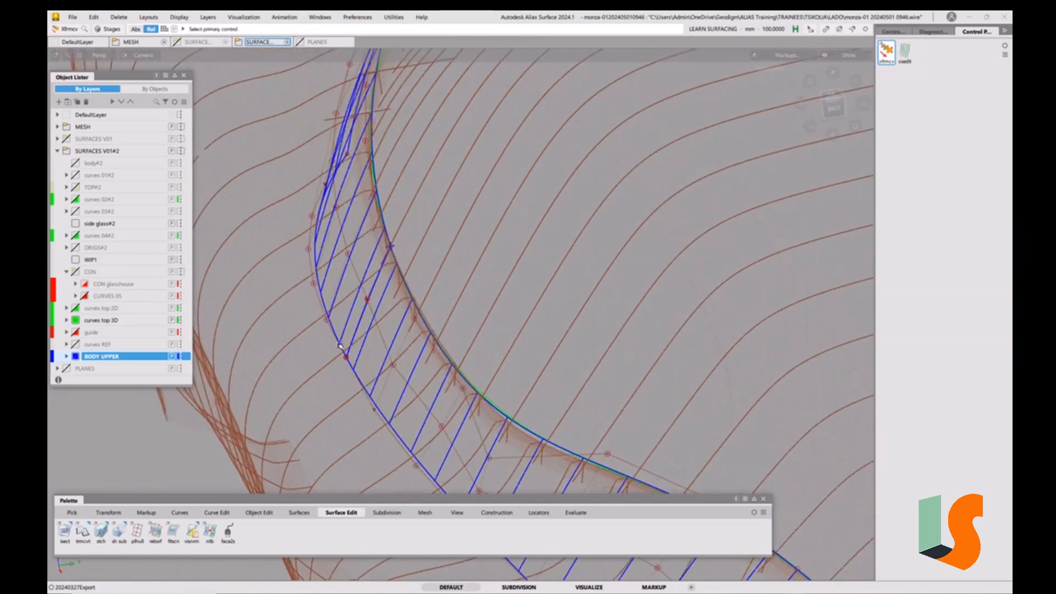
{"action": "left_click_drag", "start_coordinate": [416, 330], "coordinate": [446, 330], "text": "alt+shift"}
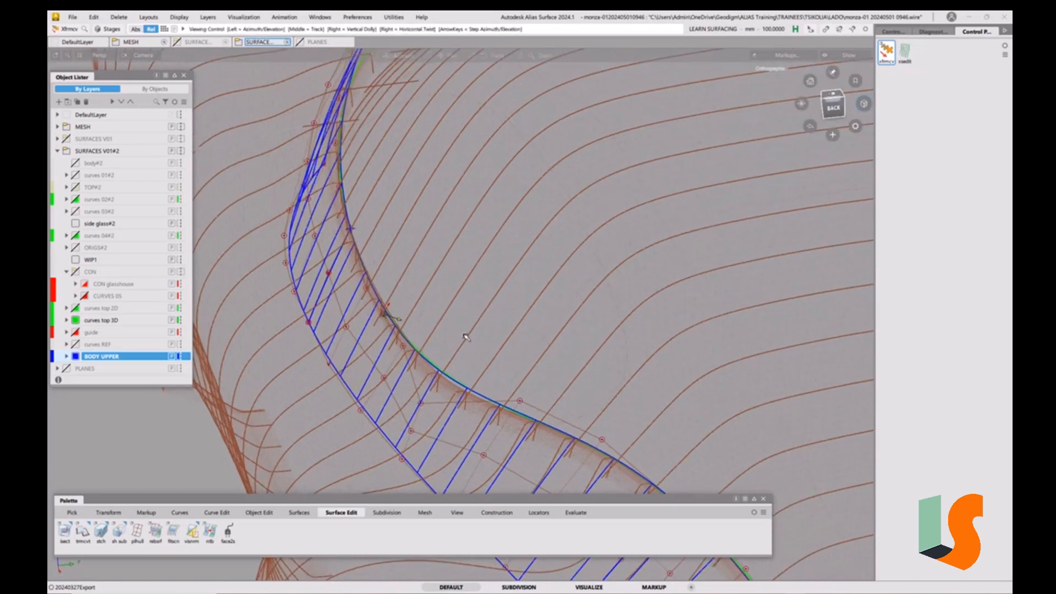
{"action": "middle_click_drag", "start_coordinate": [463, 333], "coordinate": [447, 248], "text": "alt+shift"}
{"action": "left_click_drag", "start_coordinate": [448, 248], "coordinate": [406, 329], "text": "alt+shift"}
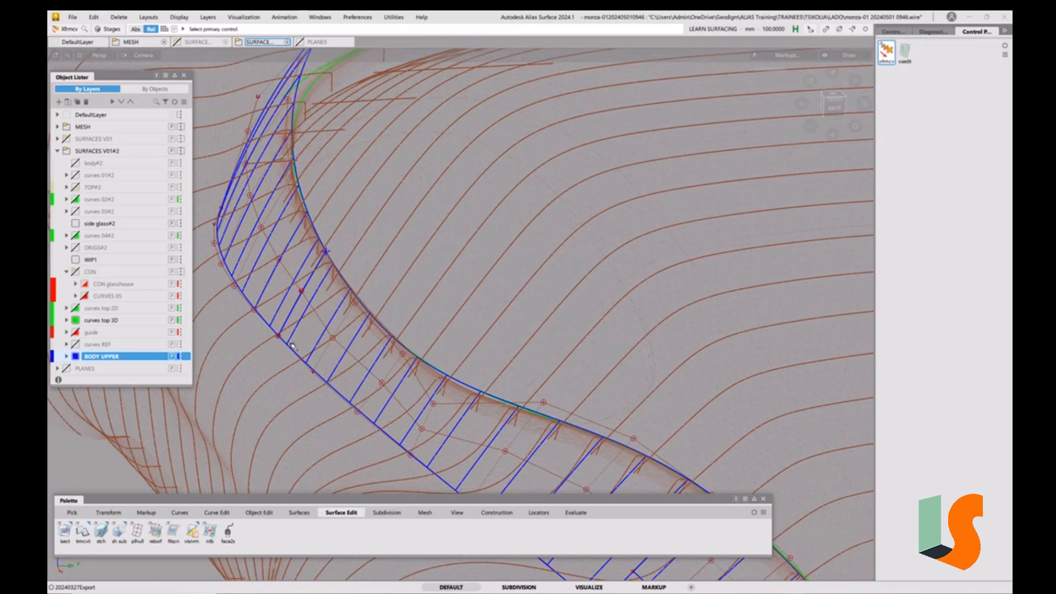
Step: Delete the end body patch that wraps around the tight bend of the top curve
{"action": "left_click_drag", "start_coordinate": [291, 324], "coordinate": [257, 306], "text": "ctrl+shift"}
{"action": "left_click", "coordinate": [249, 301]}
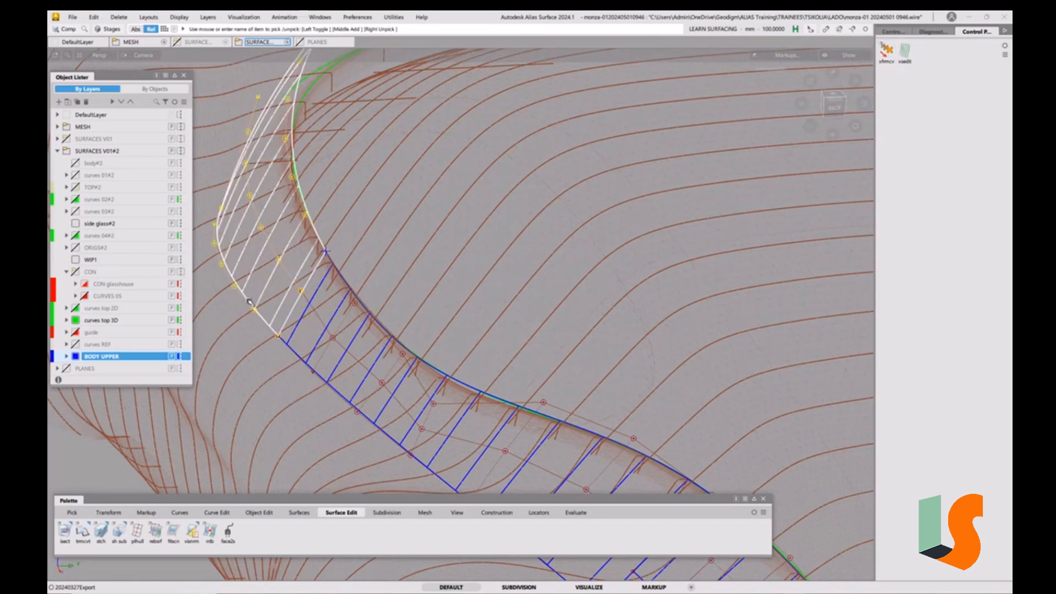
{"action": "left_click_drag", "start_coordinate": [328, 309], "coordinate": [311, 319], "text": "alt+shift"}
{"action": "middle_click_drag", "start_coordinate": [311, 320], "coordinate": [465, 361], "text": "alt+shift"}
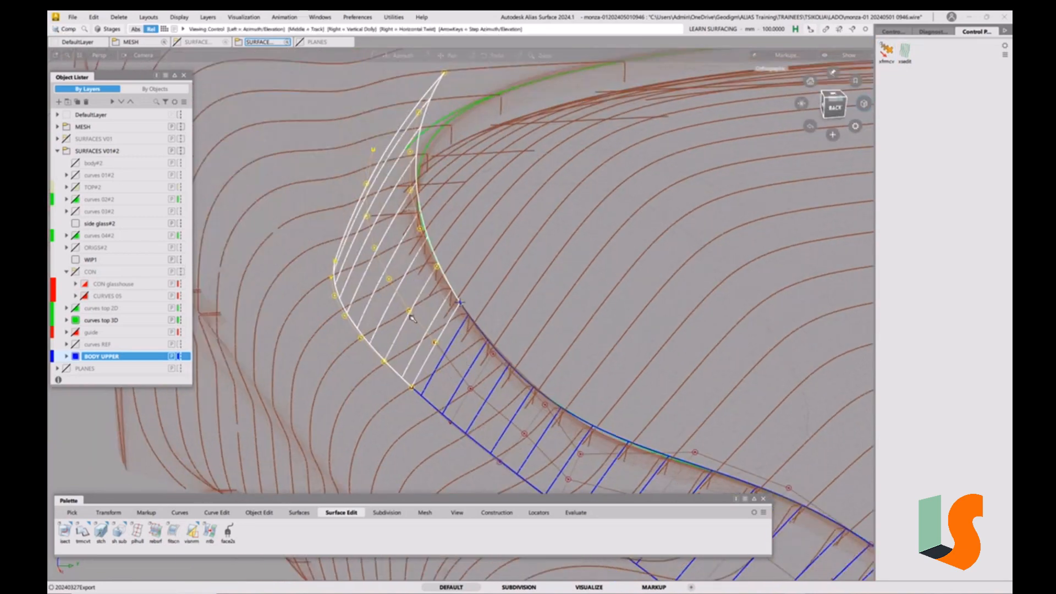
{"action": "left_click_drag", "start_coordinate": [464, 361], "coordinate": [425, 320], "text": "alt+shift"}
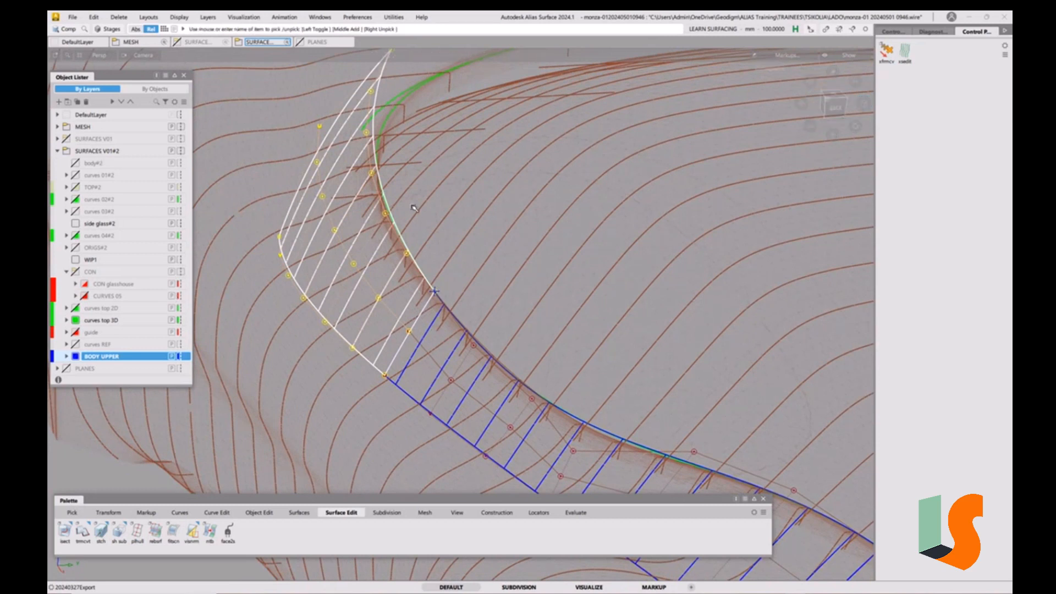
{"action": "key", "text": "Delete"}
{"action": "left_click", "coordinate": [491, 352]}
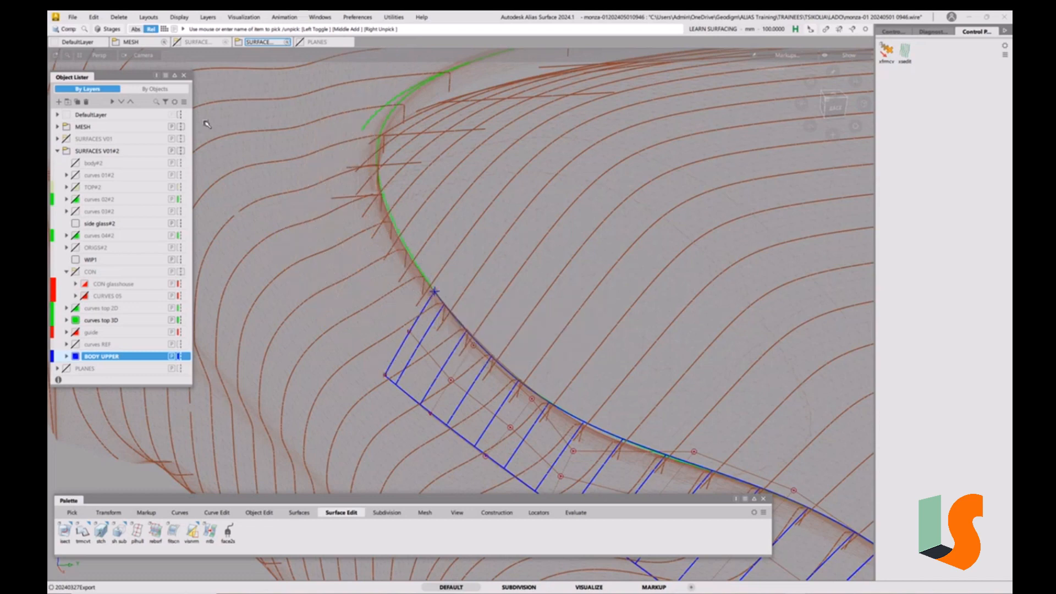
{"action": "left_click", "coordinate": [72, 17]}
{"action": "left_click", "coordinate": [92, 120]}
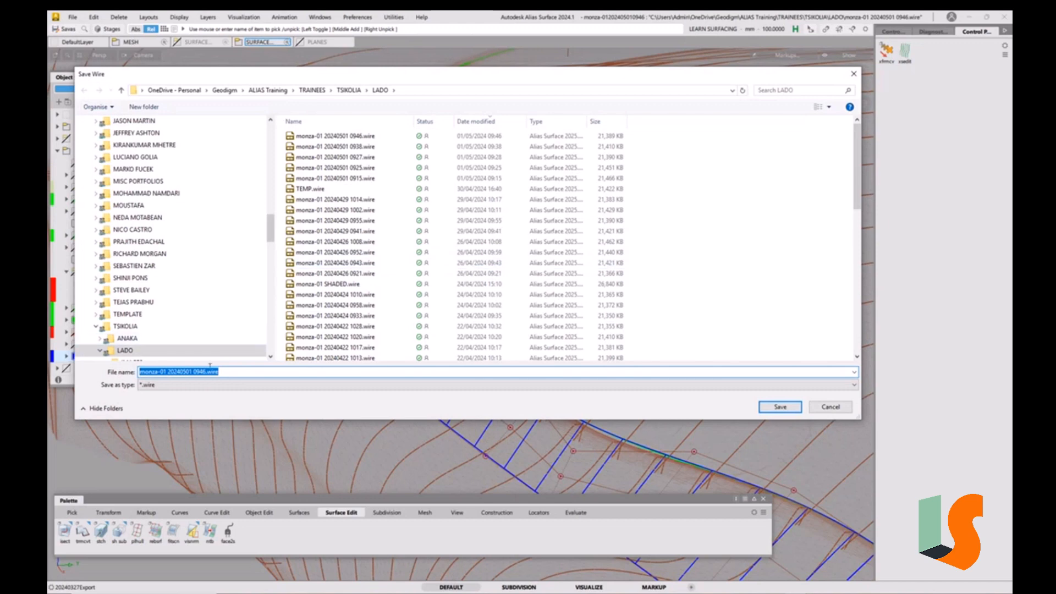
{"action": "left_click_drag", "start_coordinate": [193, 372], "coordinate": [253, 372]}
{"action": "type", "text": "1008"}
{"action": "key", "text": "Return"}
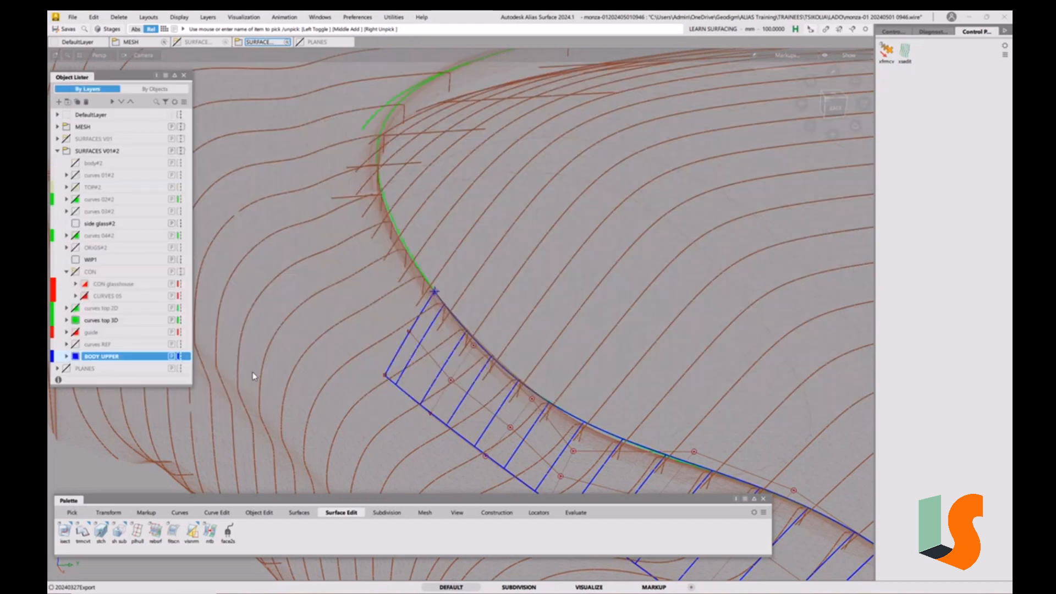
Step: Examine how the remaining two patches' sections follow the mesh sections below the top curve
{"action": "left_click_drag", "start_coordinate": [442, 322], "coordinate": [523, 387], "text": "alt+shift"}
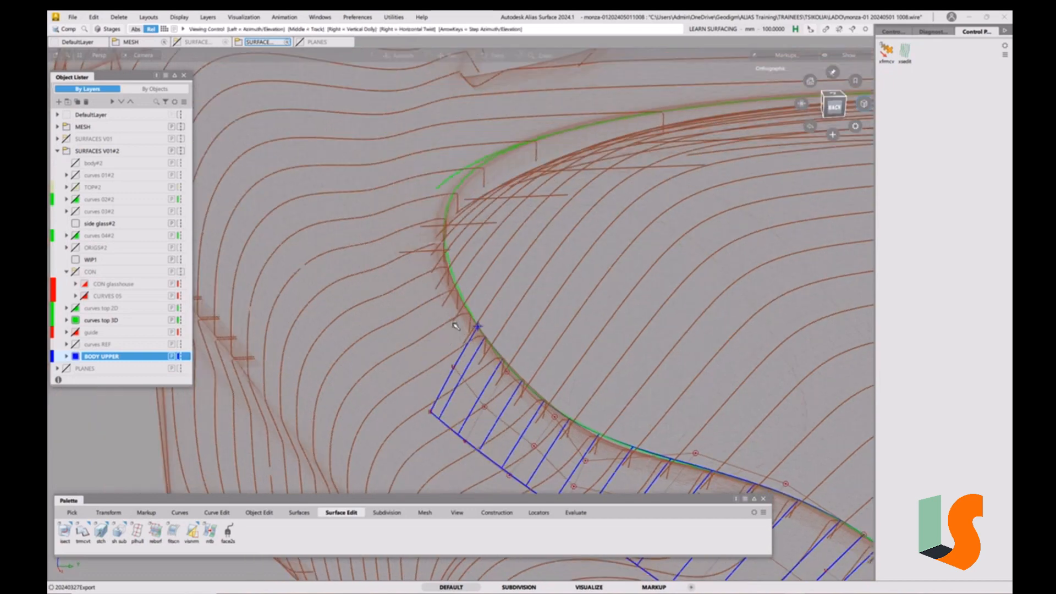
{"action": "middle_click_drag", "start_coordinate": [523, 387], "coordinate": [348, 279], "text": "alt+shift"}
{"action": "mouse_move", "coordinate": [349, 278]}
{"action": "left_mouse_down", "text": "alt+shift"}
{"action": "mouse_move", "coordinate": [338, 265]}
{"action": "mouse_move", "coordinate": [352, 266]}
{"action": "left_mouse_up", "text": "alt+shift"}
{"action": "right_click_drag", "start_coordinate": [352, 266], "coordinate": [355, 279], "text": "alt+shift"}
{"action": "left_click_drag", "start_coordinate": [355, 279], "coordinate": [369, 238], "text": "alt+shift"}
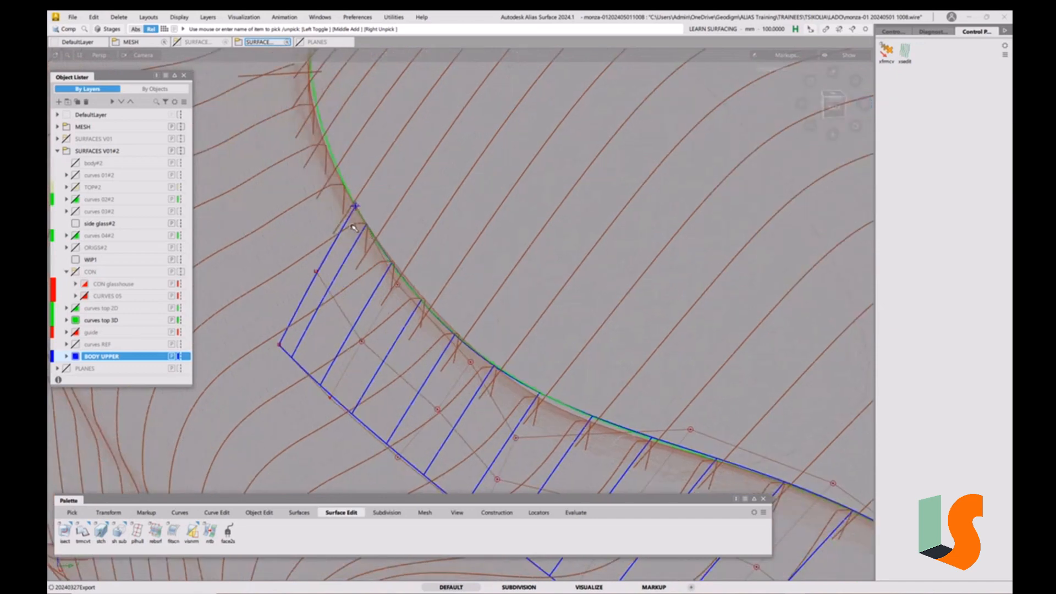
{"action": "left_click_drag", "start_coordinate": [361, 228], "coordinate": [357, 278], "text": "alt+shift"}
{"action": "right_click_drag", "start_coordinate": [356, 277], "coordinate": [358, 229], "text": "alt+shift"}
{"action": "middle_click_drag", "start_coordinate": [358, 229], "coordinate": [358, 187], "text": "alt+shift"}
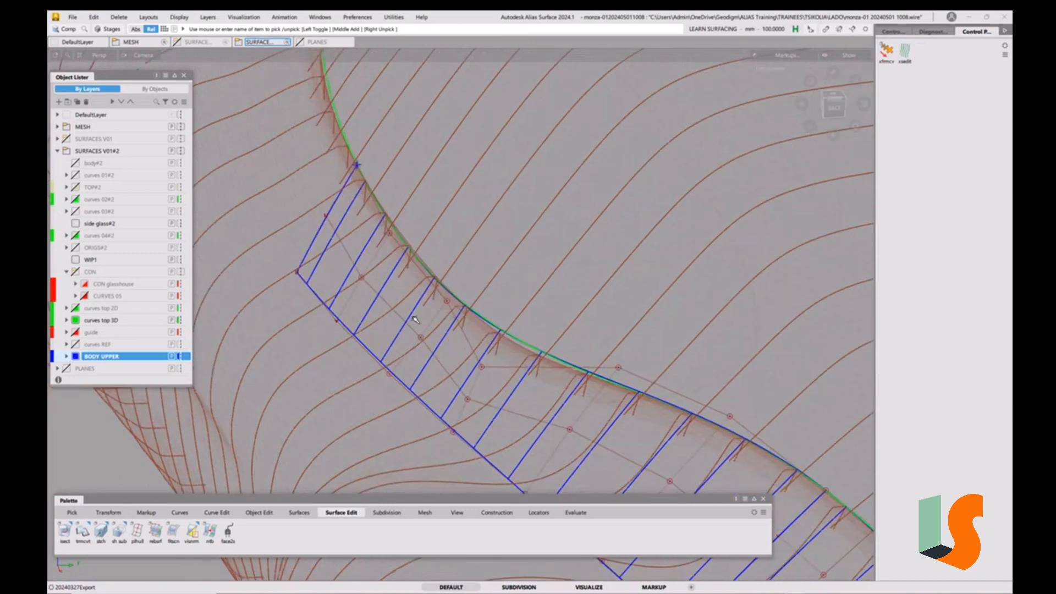
{"action": "left_click_drag", "start_coordinate": [422, 346], "coordinate": [498, 372], "text": "alt+shift"}
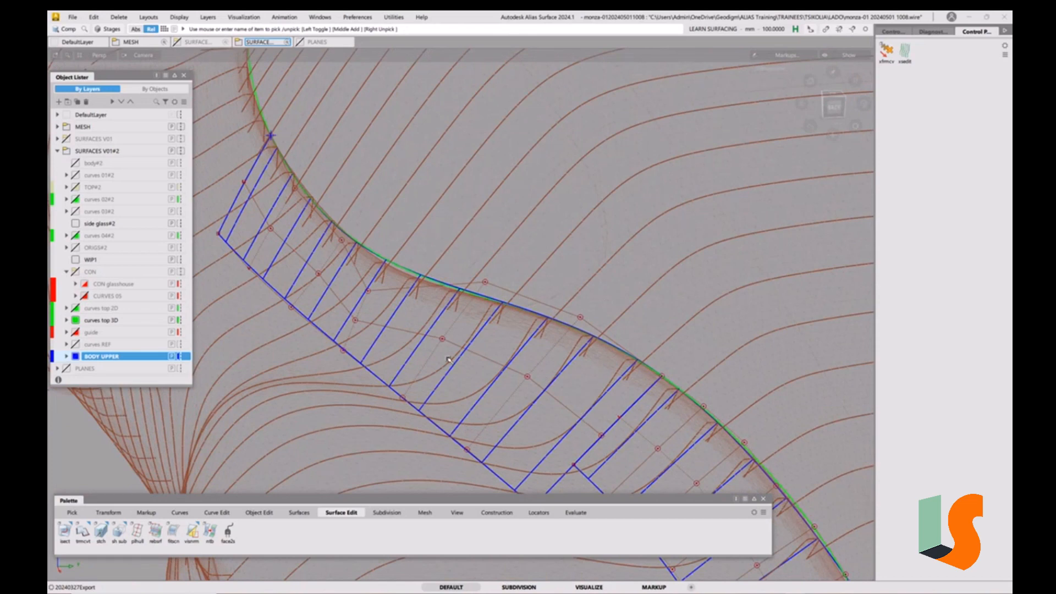
{"action": "middle_click_drag", "start_coordinate": [301, 260], "coordinate": [415, 269], "text": "alt+shift"}
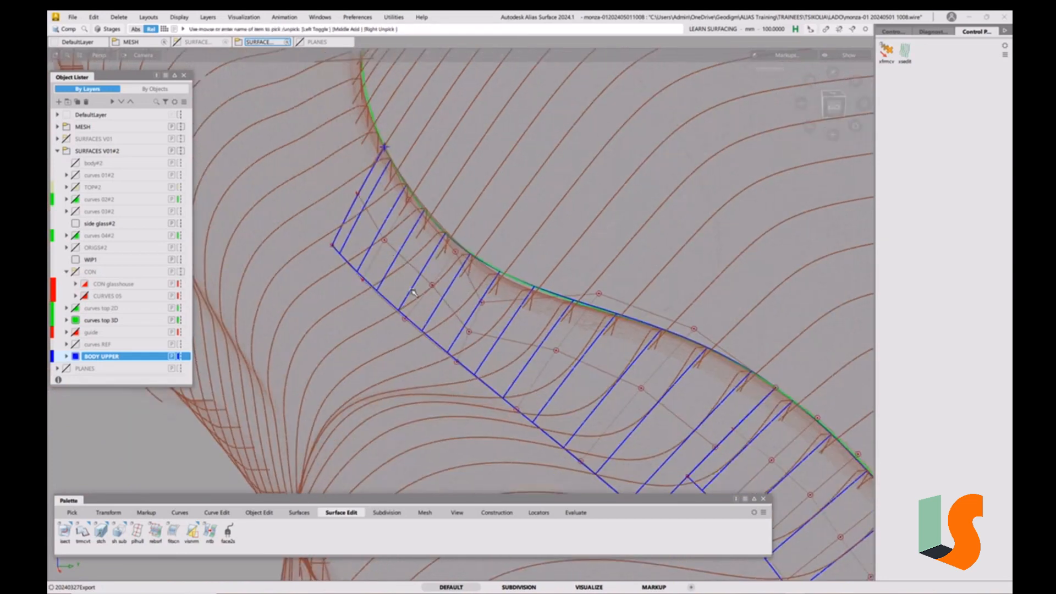
Step: Reduce the middle patch's U degree to 1 in the Parameterization Editor and deselect the patch
{"action": "left_click_drag", "start_coordinate": [408, 306], "coordinate": [394, 314], "text": "ctrl+shift"}
{"action": "left_click", "coordinate": [396, 317]}
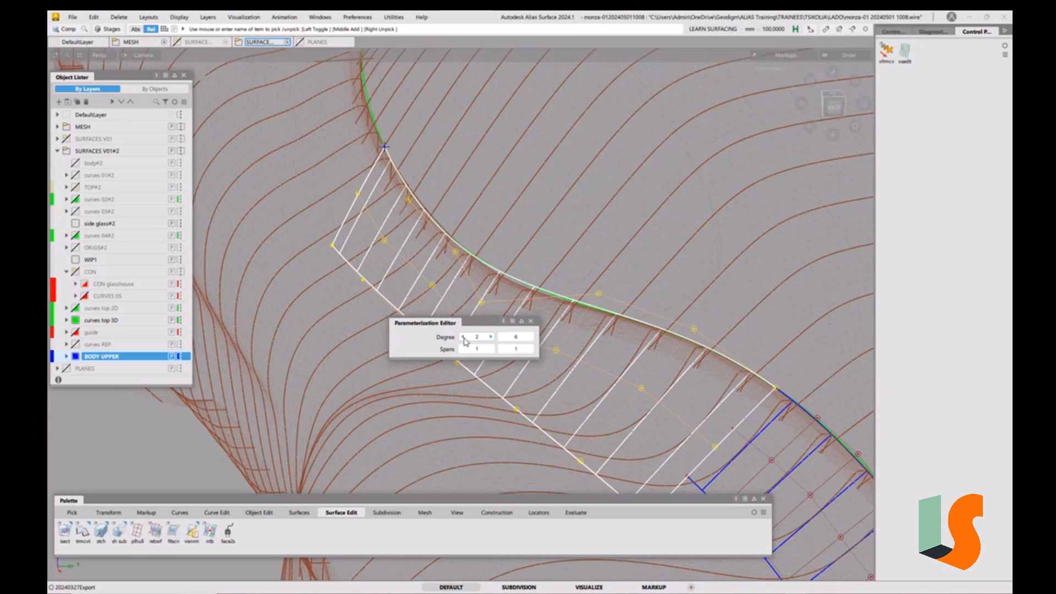
{"action": "left_click", "coordinate": [463, 337]}
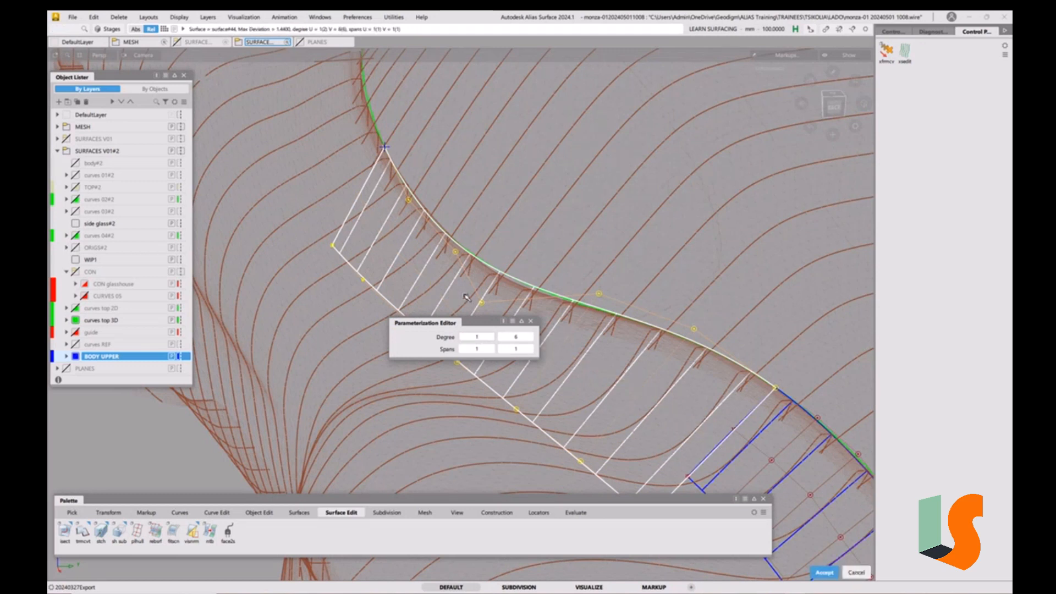
{"action": "key", "text": "Escape"}
{"action": "mouse_move", "coordinate": [451, 312]}
{"action": "left_mouse_down", "text": "ctrl+shift"}
{"action": "mouse_move", "coordinate": [450, 244]}
{"action": "mouse_move", "coordinate": [355, 245]}
{"action": "left_mouse_up", "text": "ctrl+shift"}
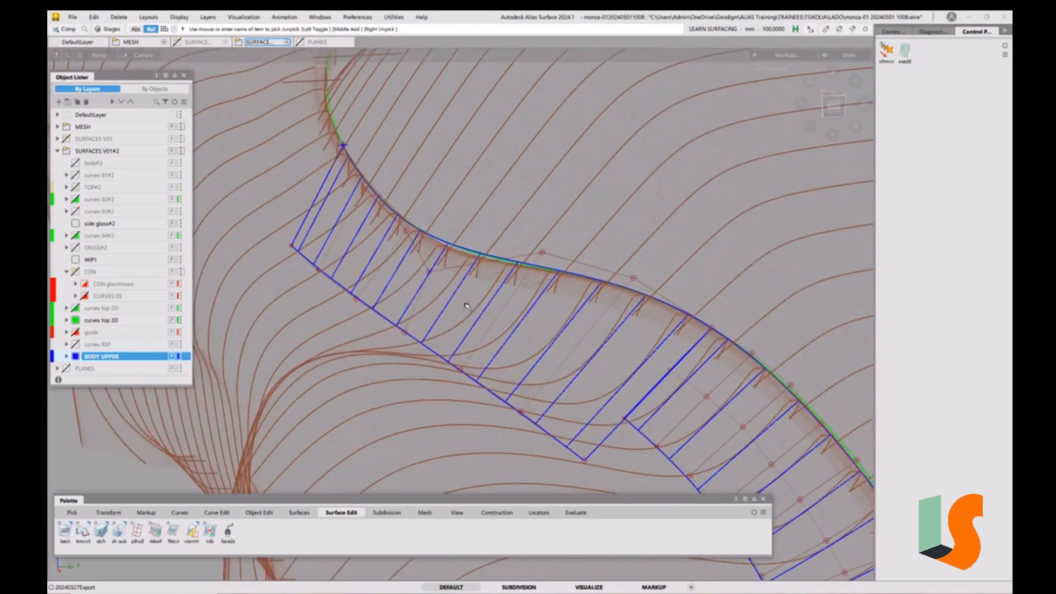
Step: Move the middle patch's lower free-end corner outward with Prop Mod, using a three-point falloff range along the lower edge
{"action": "key", "text": "ctrl+t"}
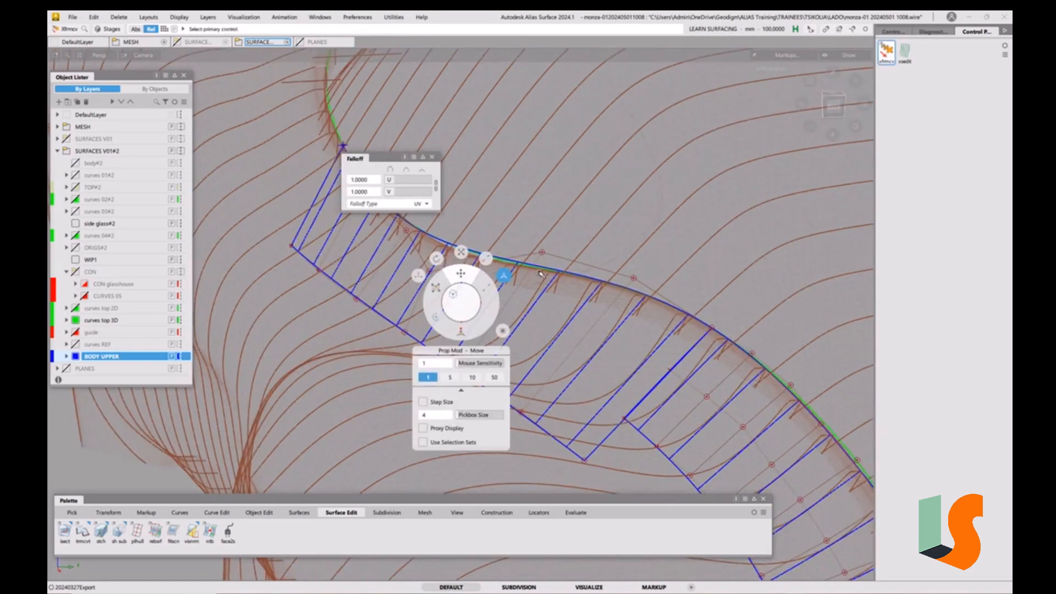
{"action": "left_click", "coordinate": [292, 246]}
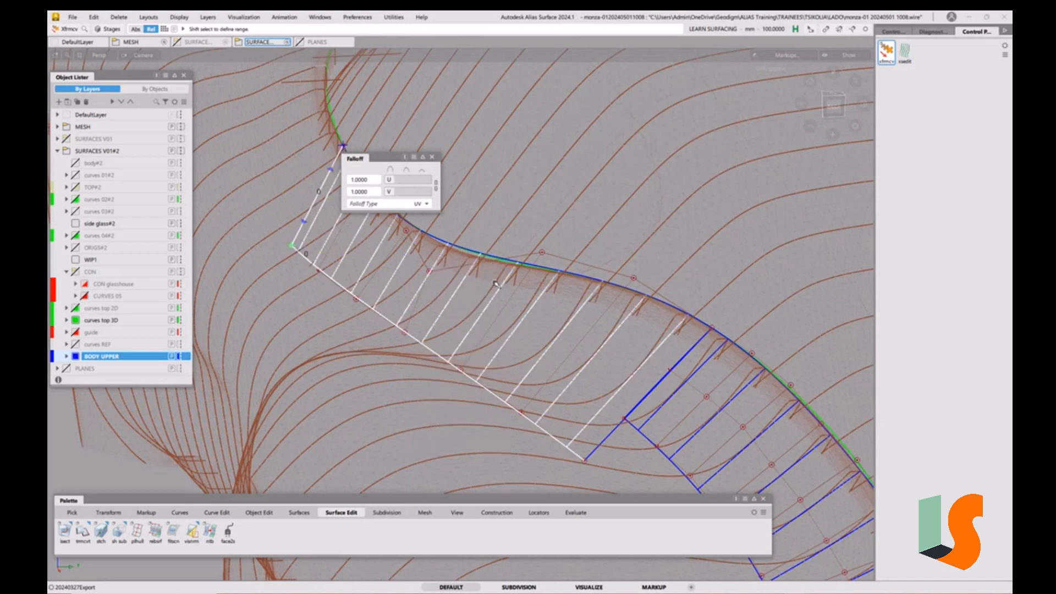
{"action": "left_click_drag", "start_coordinate": [497, 278], "coordinate": [384, 325], "text": "alt+shift"}
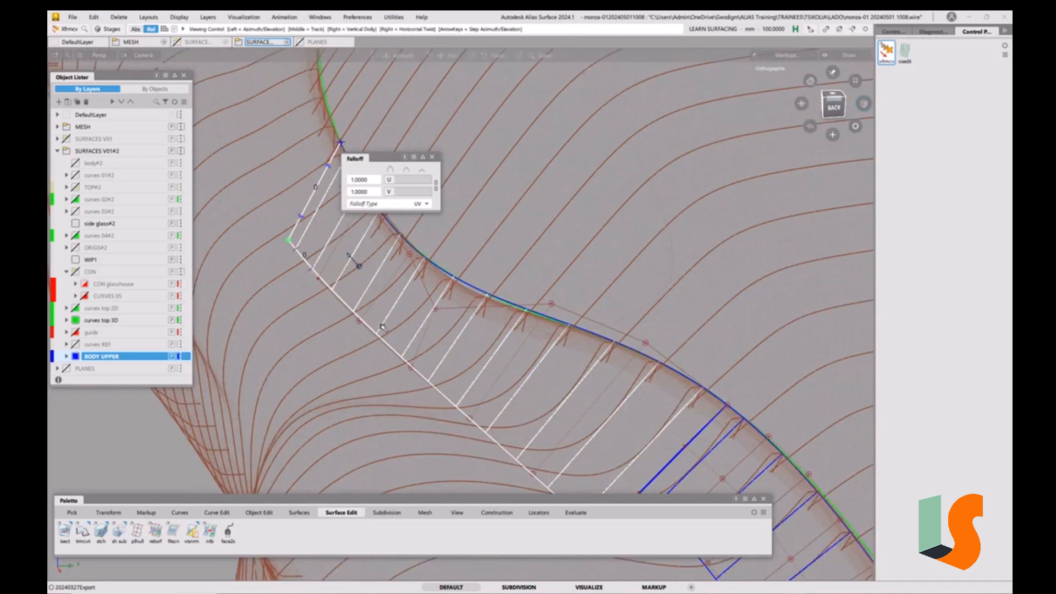
{"action": "left_click", "coordinate": [311, 271], "text": "shift"}
{"action": "left_click", "coordinate": [311, 271], "text": "shift"}
{"action": "left_click", "coordinate": [311, 271], "text": "shift"}
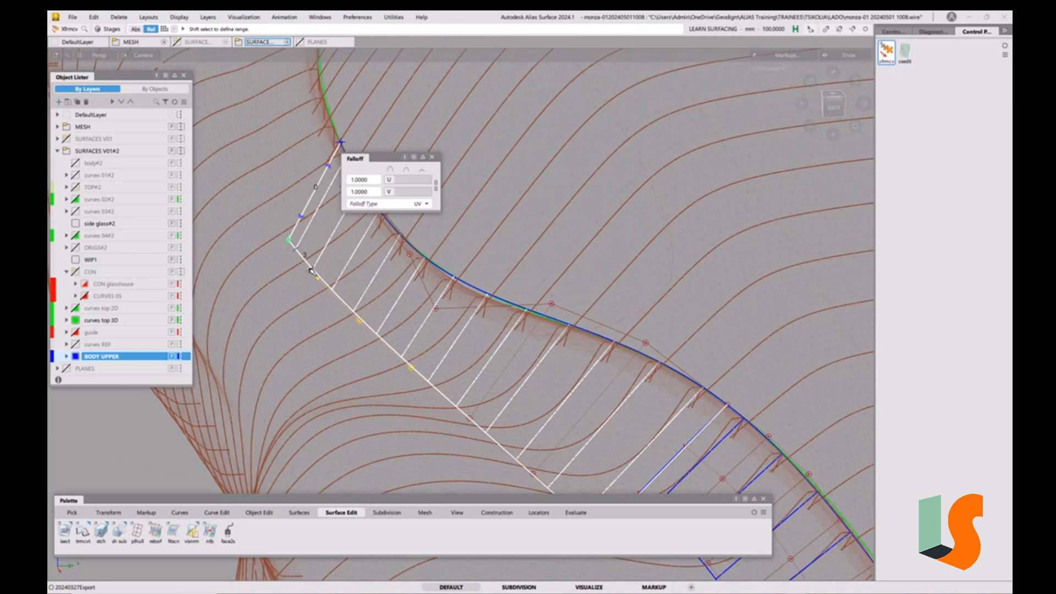
{"action": "middle_click_drag", "start_coordinate": [601, 209], "coordinate": [589, 210]}
{"action": "key", "text": "grave"}
{"action": "key", "text": "grave"}
{"action": "right_click_drag", "start_coordinate": [544, 249], "coordinate": [537, 236]}
{"action": "left_click_drag", "start_coordinate": [390, 159], "coordinate": [617, 134]}
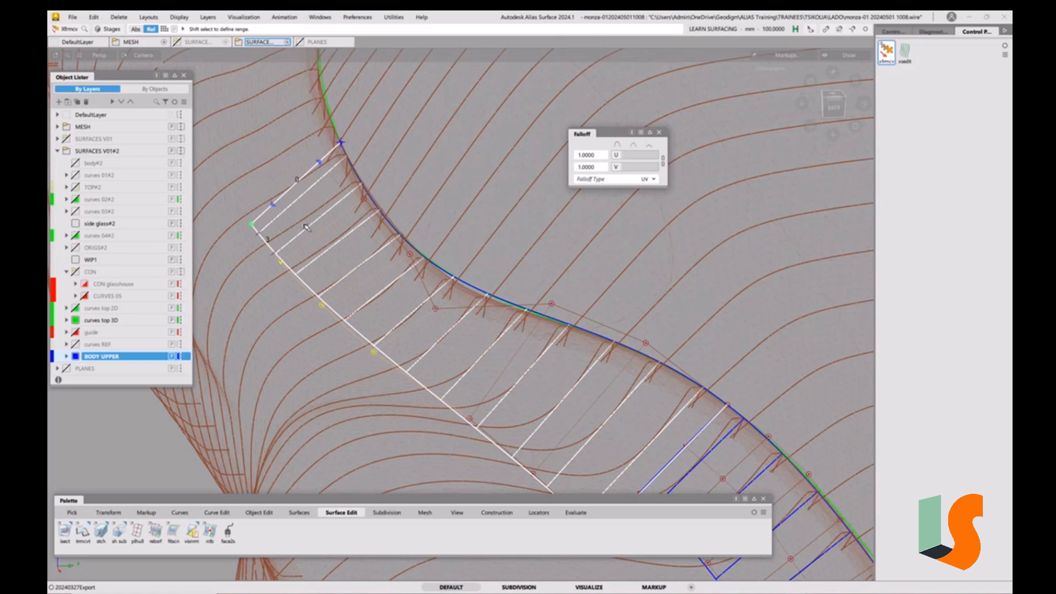
Step: Nudge the middle patch's upper free-end points slightly outward and raise the lower free-end points in Z with proportional falloff
{"action": "left_click", "coordinate": [341, 144]}
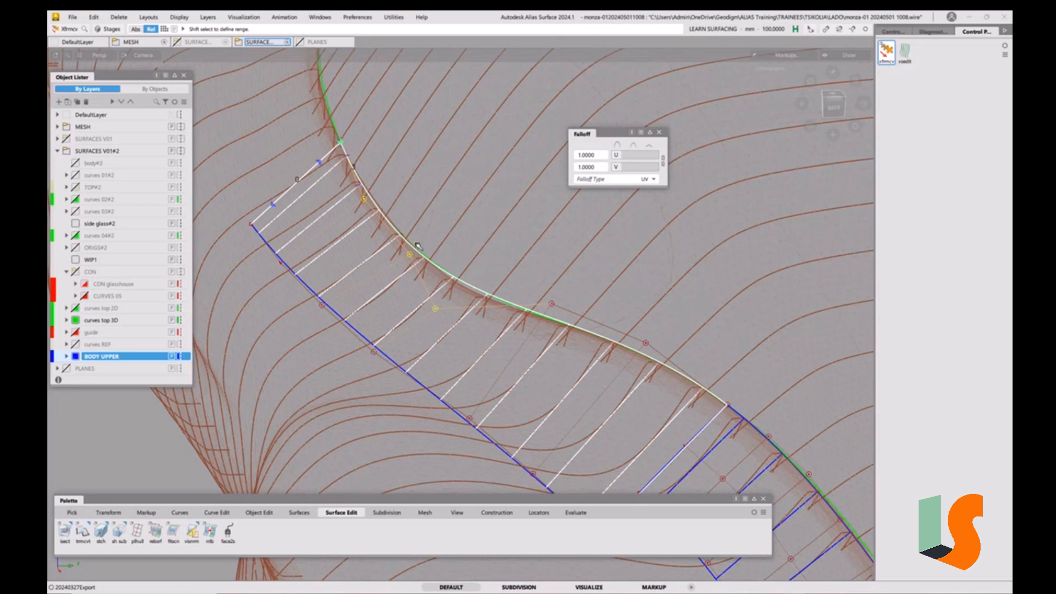
{"action": "middle_click_drag", "start_coordinate": [474, 193], "coordinate": [467, 194]}
{"action": "left_click", "coordinate": [251, 226]}
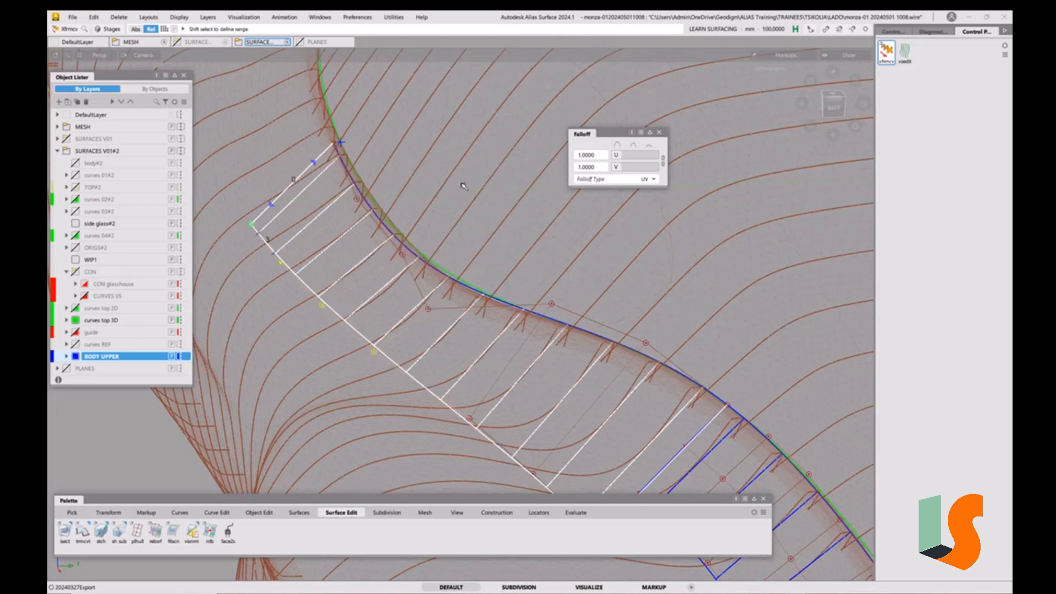
{"action": "right_click_drag", "start_coordinate": [461, 185], "coordinate": [461, 162]}
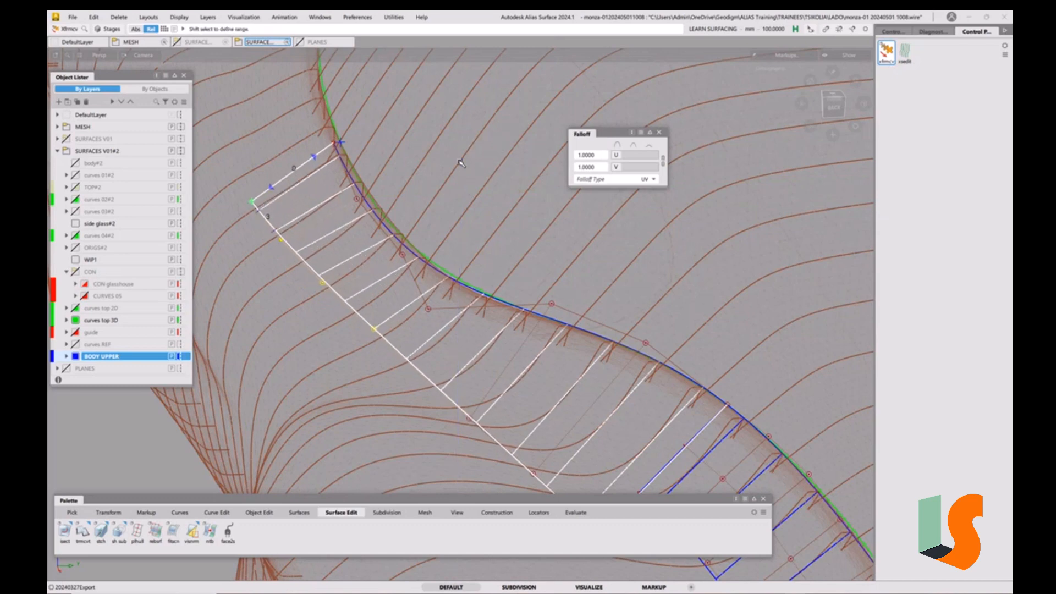
Step: Switch from Prop Mod to single-point move, lower the second point of the middle patch's lower edge and slightly raise its upper free-end corner in Z
{"action": "key", "text": "F12"}
{"action": "key", "text": "F12"}
{"action": "left_click", "coordinate": [349, 302]}
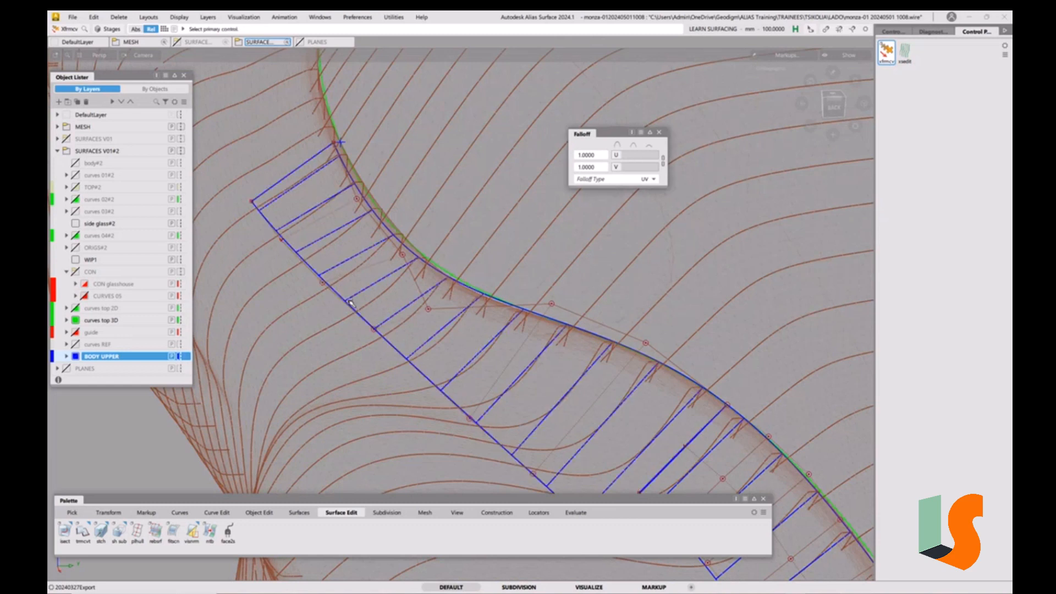
{"action": "left_click", "coordinate": [349, 299]}
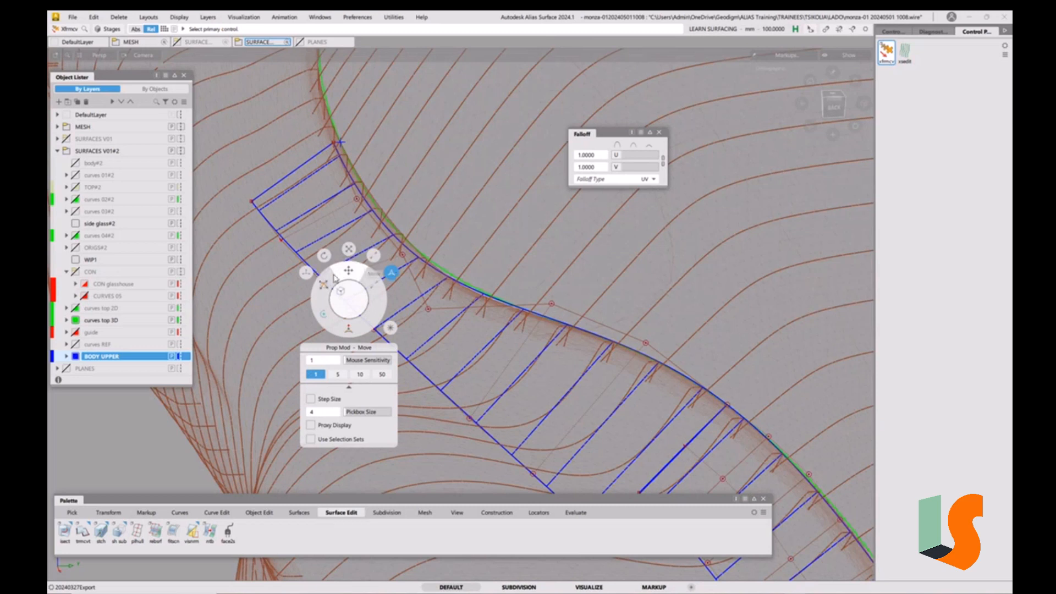
{"action": "left_click", "coordinate": [307, 272]}
{"action": "right_click_drag", "start_coordinate": [282, 242], "coordinate": [282, 283]}
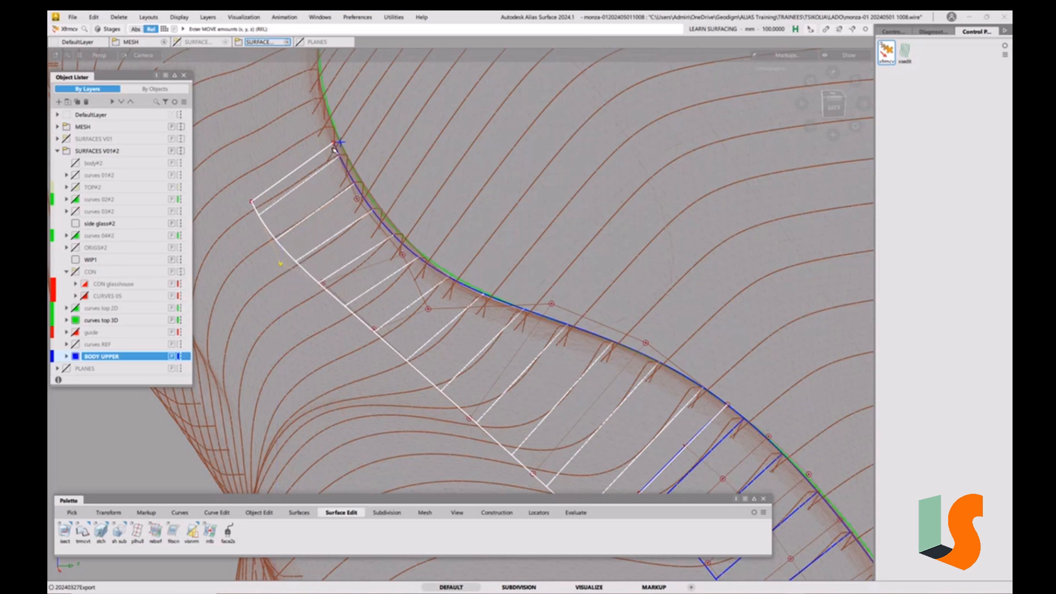
{"action": "right_click_drag", "start_coordinate": [385, 165], "coordinate": [387, 150]}
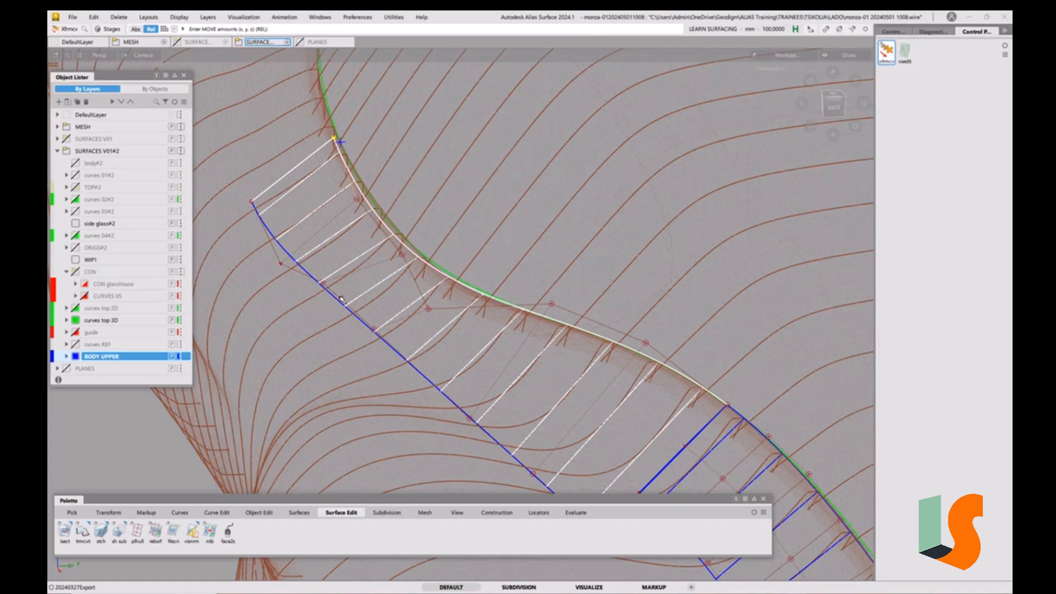
Step: Move the third lower-edge point of the middle patch outward, and fine-tune the fourth point and the lower free-end corner in Z
{"action": "left_click_drag", "start_coordinate": [323, 285], "coordinate": [379, 250]}
{"action": "middle_click_drag", "start_coordinate": [421, 191], "coordinate": [433, 205]}
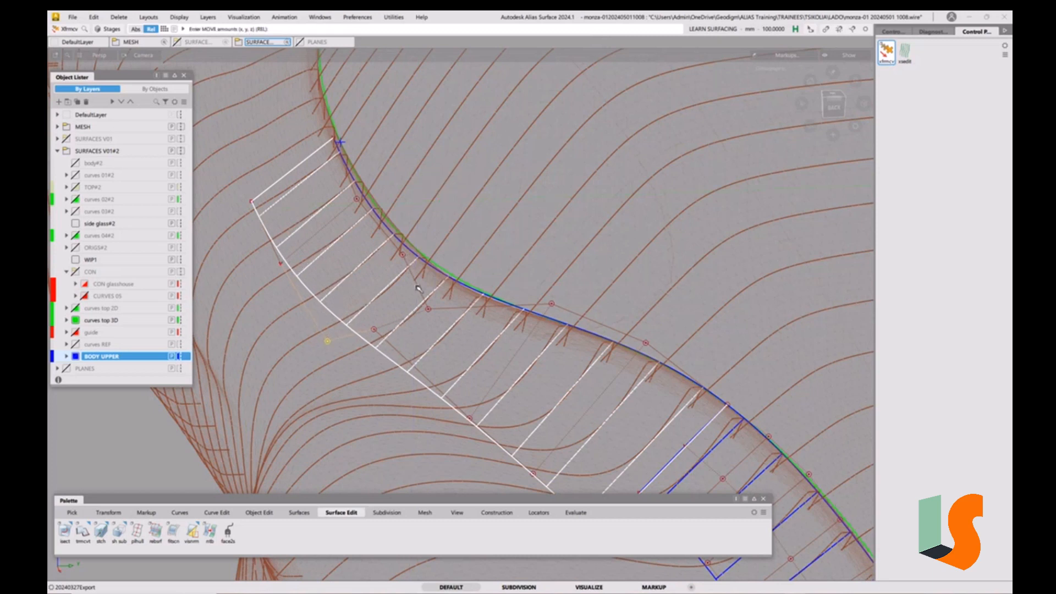
{"action": "left_click", "coordinate": [374, 330]}
{"action": "right_click_drag", "start_coordinate": [460, 230], "coordinate": [465, 239]}
{"action": "right_click_drag", "start_coordinate": [352, 257], "coordinate": [417, 250], "text": "alt+shift"}
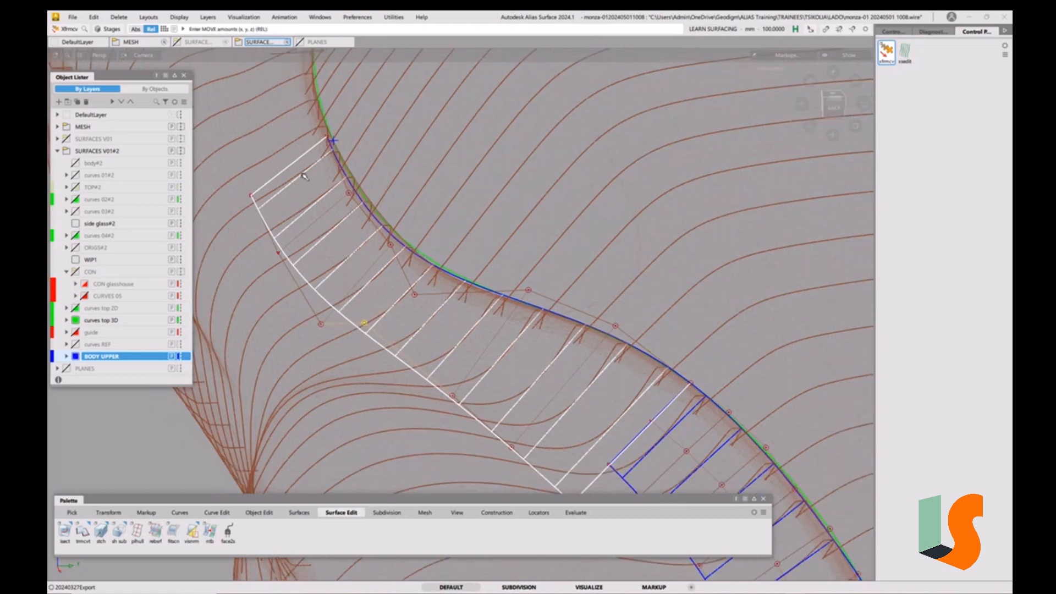
{"action": "left_click", "coordinate": [254, 196]}
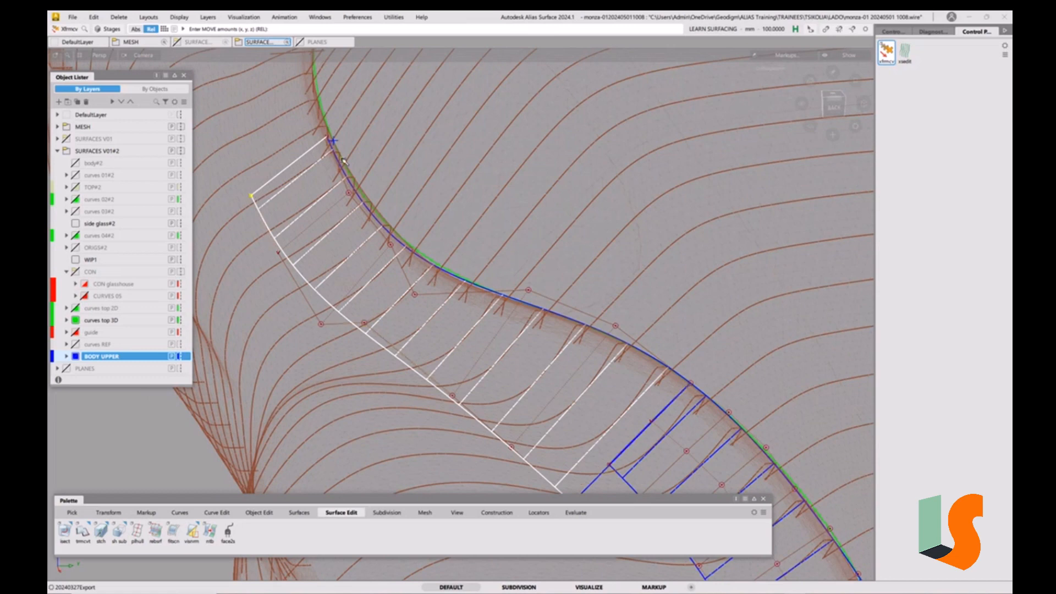
{"action": "right_click_drag", "start_coordinate": [373, 154], "coordinate": [371, 149]}
Step: Examine how the reshaped middle patch fits the mesh sections and top curve, in shaded and wireframe display from several angles
{"action": "left_click_drag", "start_coordinate": [354, 150], "coordinate": [342, 160], "text": "alt+shift"}
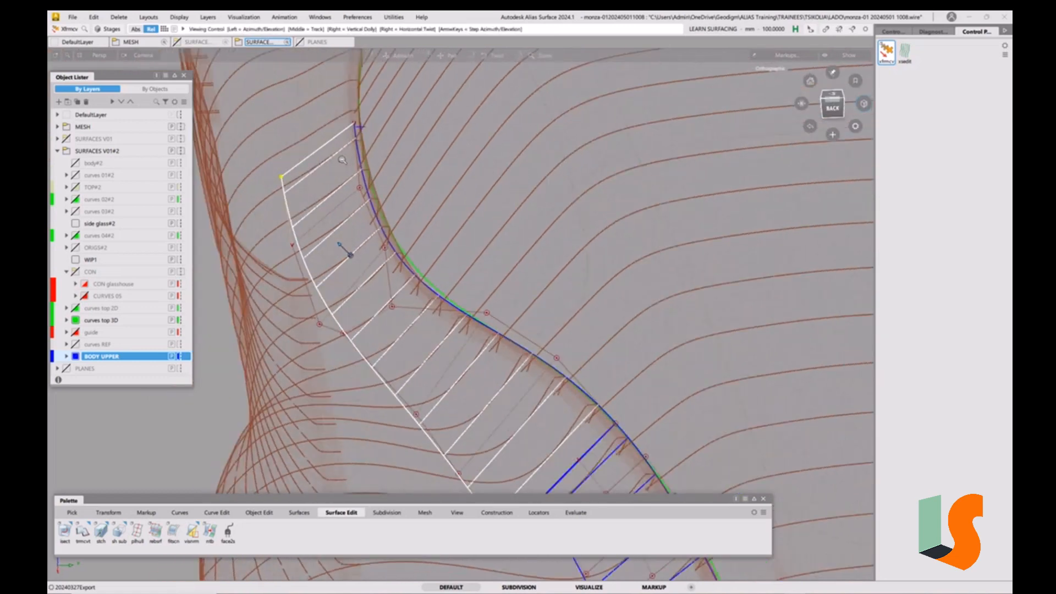
{"action": "right_click_drag", "start_coordinate": [342, 160], "coordinate": [332, 165], "text": "alt+shift"}
{"action": "left_click_drag", "start_coordinate": [520, 335], "coordinate": [527, 349], "text": "alt+shift"}
{"action": "middle_click_drag", "start_coordinate": [528, 350], "coordinate": [503, 336], "text": "alt+shift"}
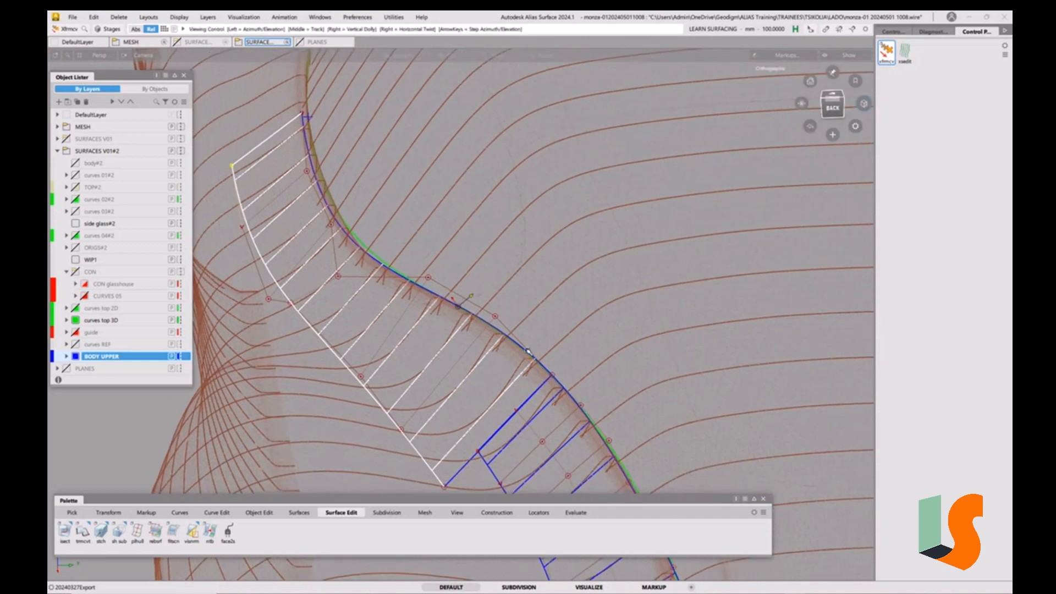
{"action": "left_click_drag", "start_coordinate": [527, 351], "coordinate": [516, 341], "text": "alt+shift"}
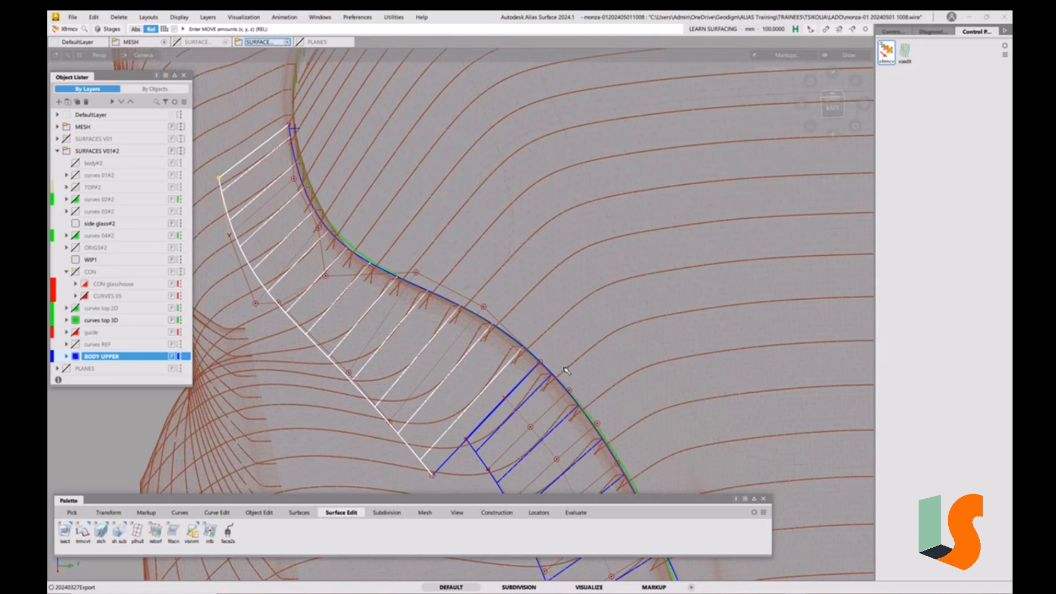
{"action": "key", "text": "F3"}
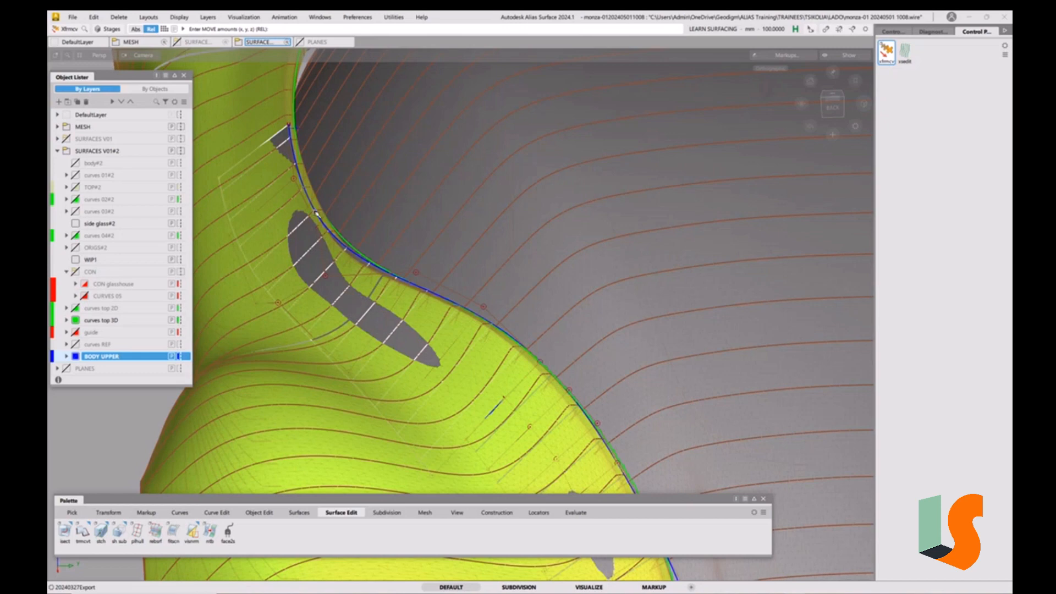
{"action": "left_click_drag", "start_coordinate": [353, 252], "coordinate": [418, 242], "text": "alt+shift"}
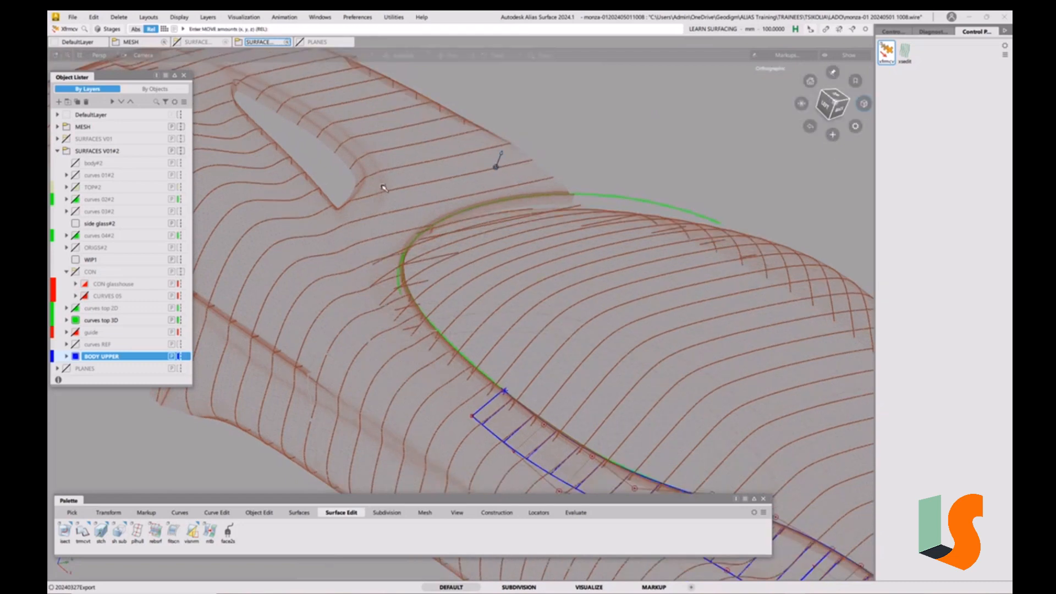
{"action": "left_click_drag", "start_coordinate": [384, 189], "coordinate": [481, 170], "text": "alt+shift"}
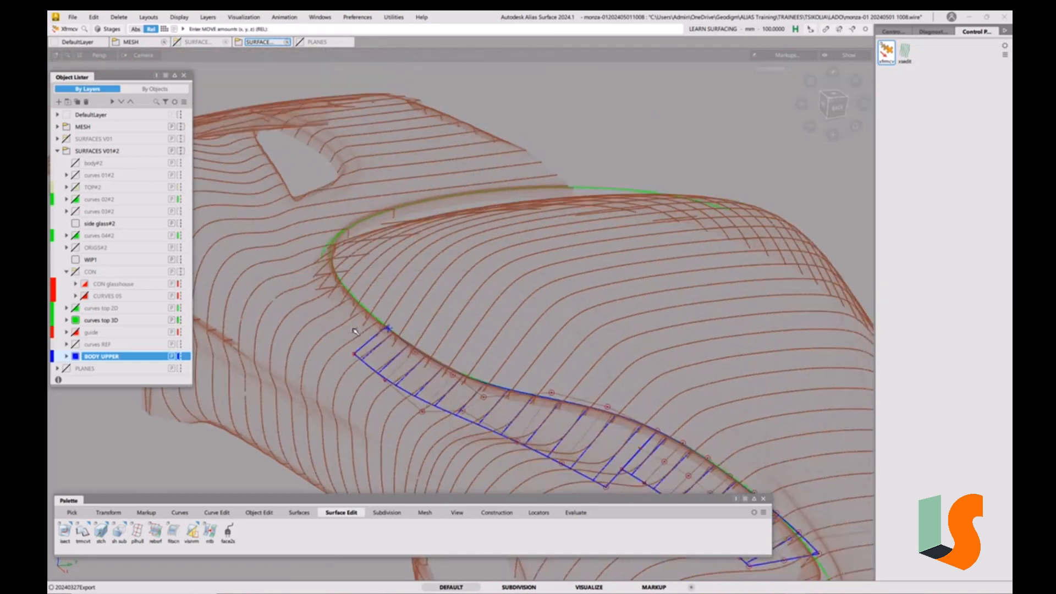
{"action": "key", "text": "shift+alt"}
{"action": "left_click_drag", "start_coordinate": [505, 343], "coordinate": [630, 361], "text": "alt+shift"}
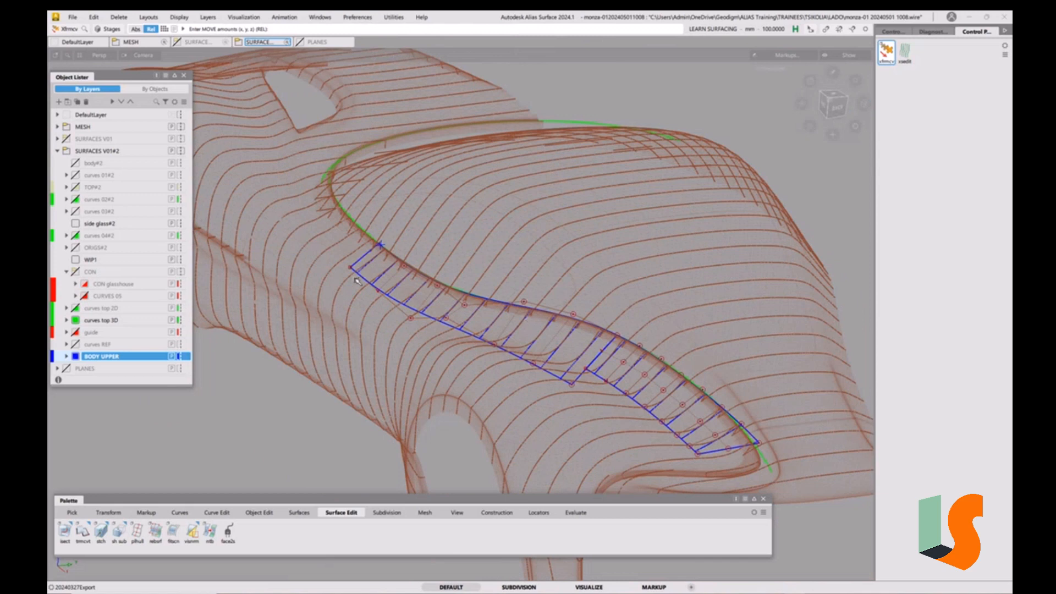